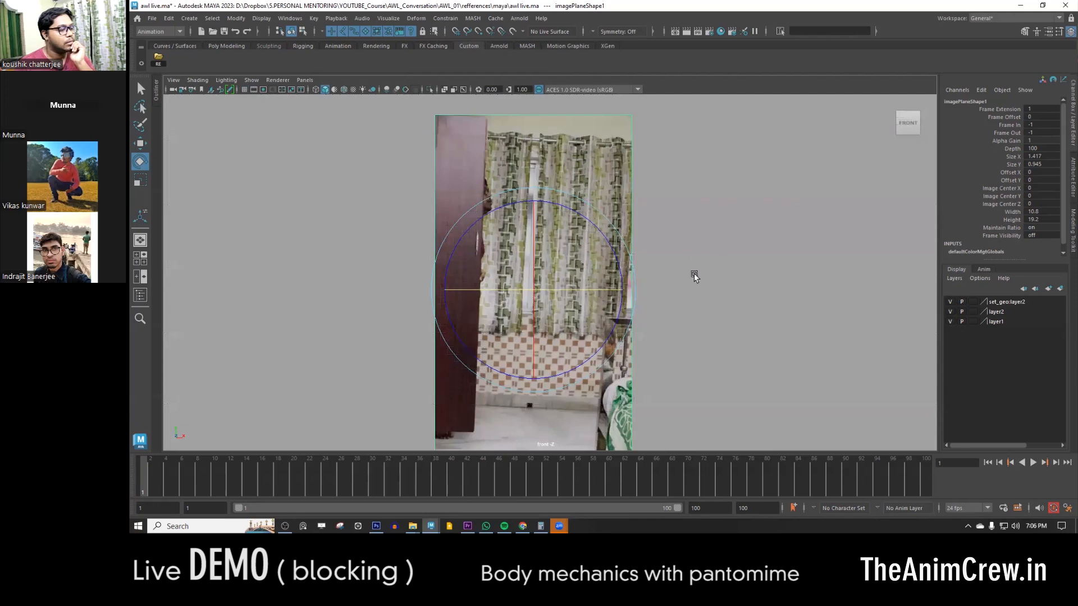
- Tear off a copy of the front view, narrow the floating window and frame the reference image inside it
key(space)
click(735, 234)
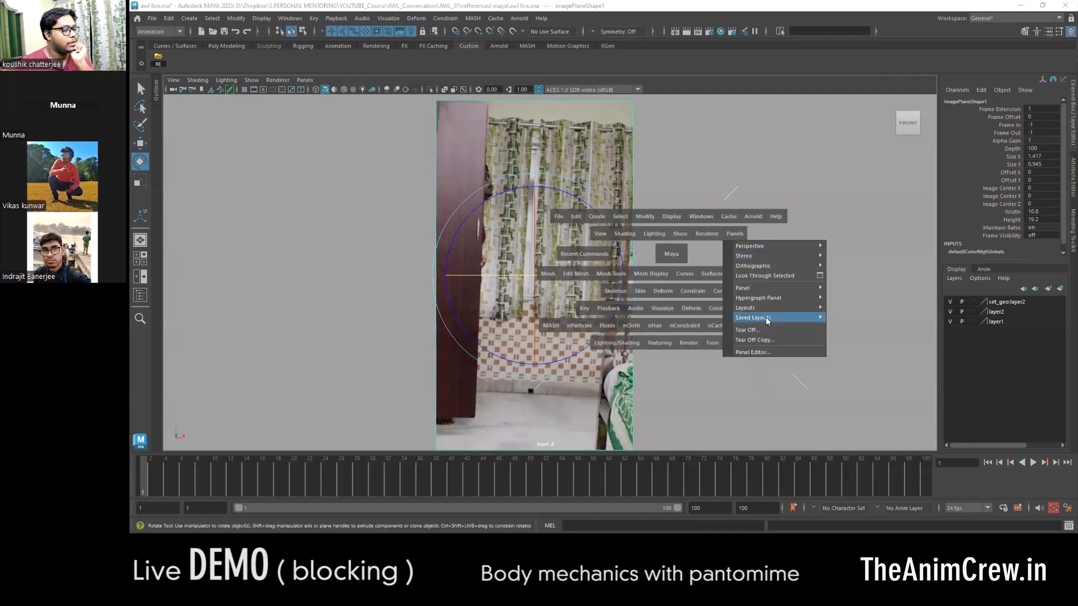
mouse_move(775, 308)
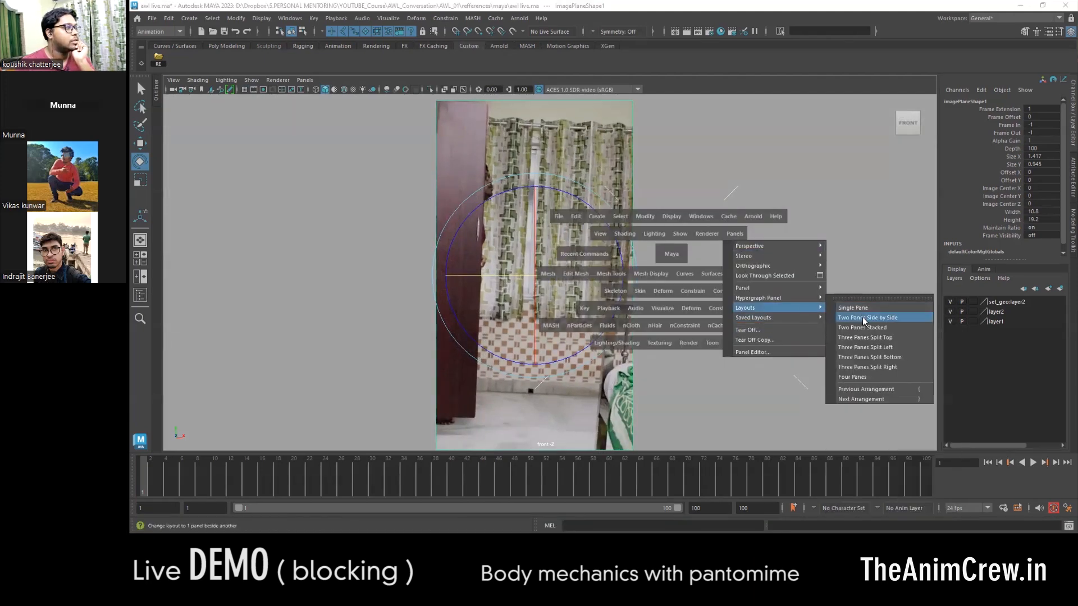
click(749, 339)
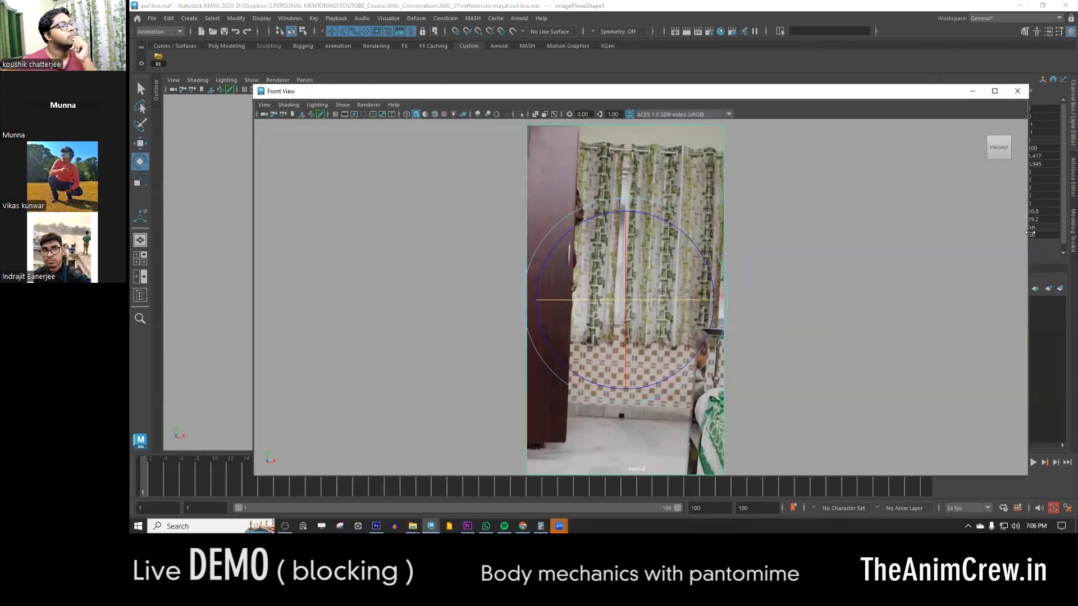
drag(1030, 233, 493, 232)
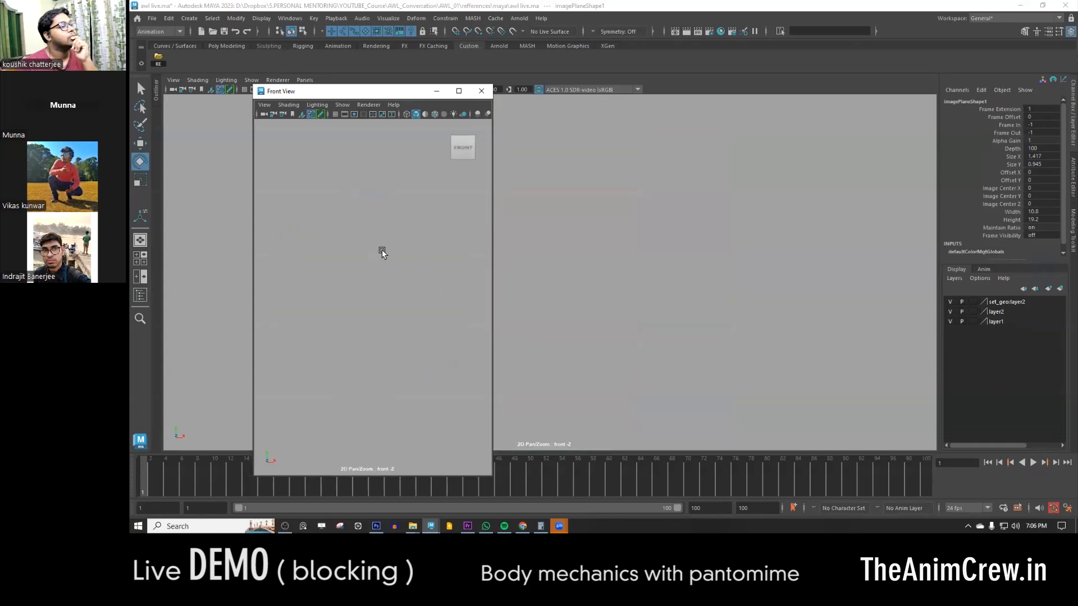
key(backslash)
alt+right_drag(391, 278, 444, 355)
alt+right_drag(416, 311, 416, 274)
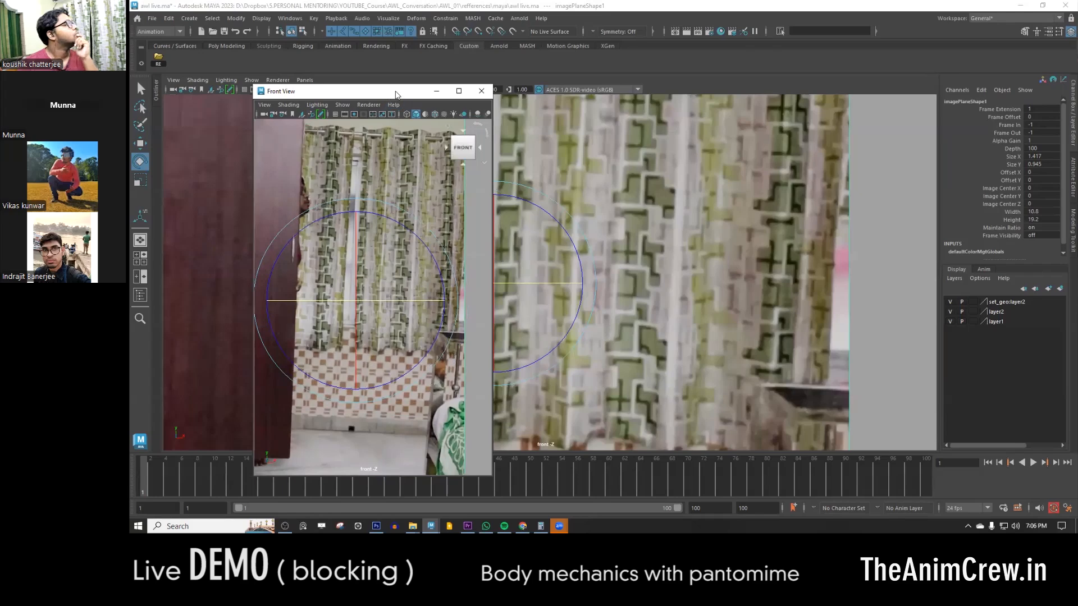
drag(395, 94, 731, 159)
- Change the main workspace to two side-by-side panes showing the perspective and top views, keeping the floating window aside
key(space)
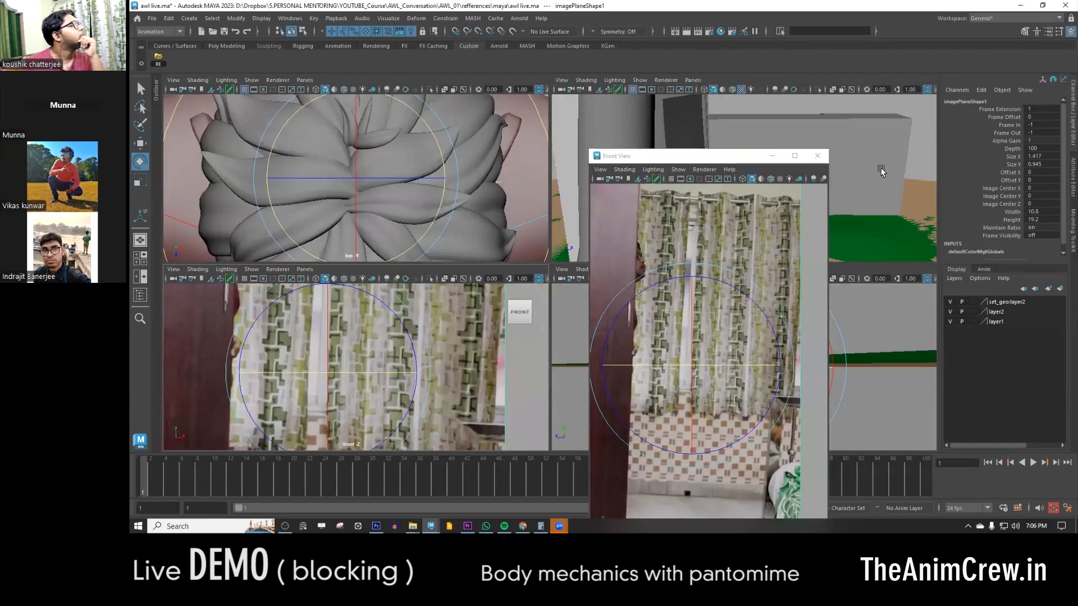
drag(691, 157, 861, 138)
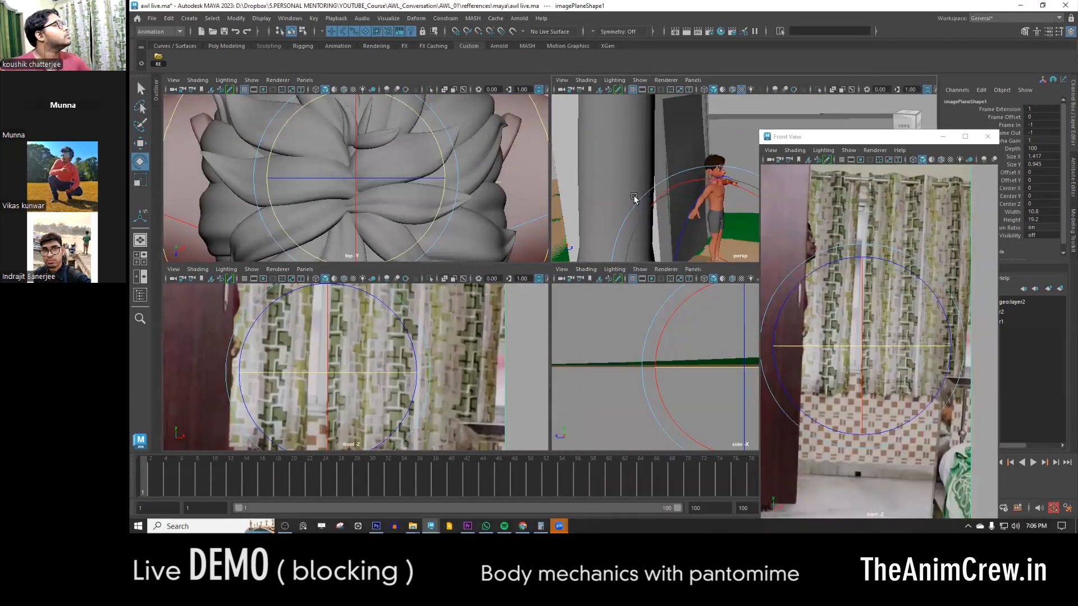
key(space)
key(space)
drag(671, 186, 786, 275)
click(900, 140)
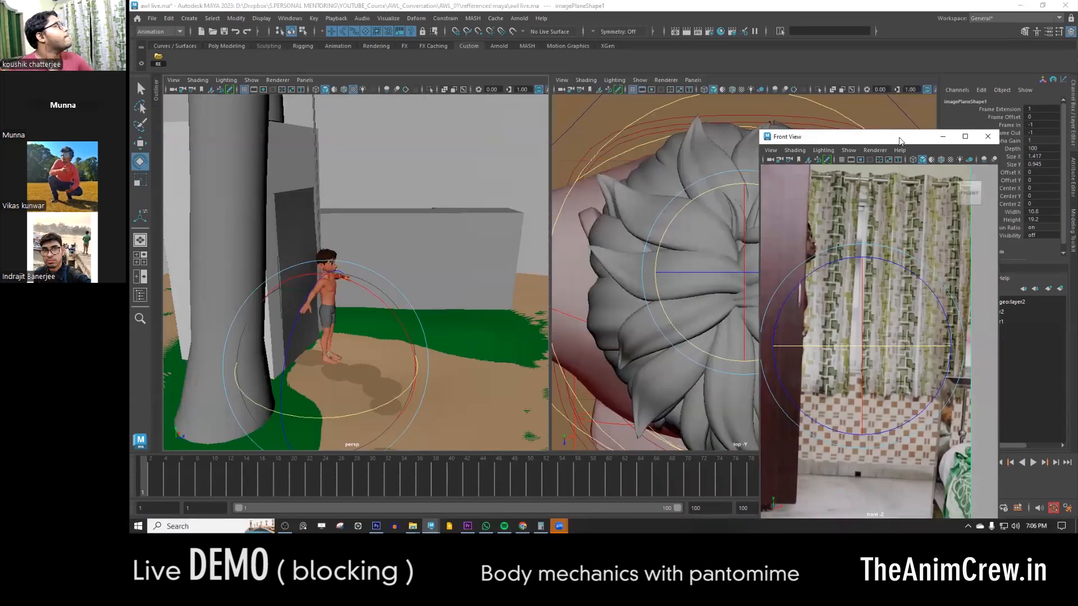
- Move the floating reference window off the top-view pane and switch that pane to the perspective view
drag(903, 141, 470, 116)
key(space)
click(831, 216)
mouse_move(861, 229)
click(941, 238)
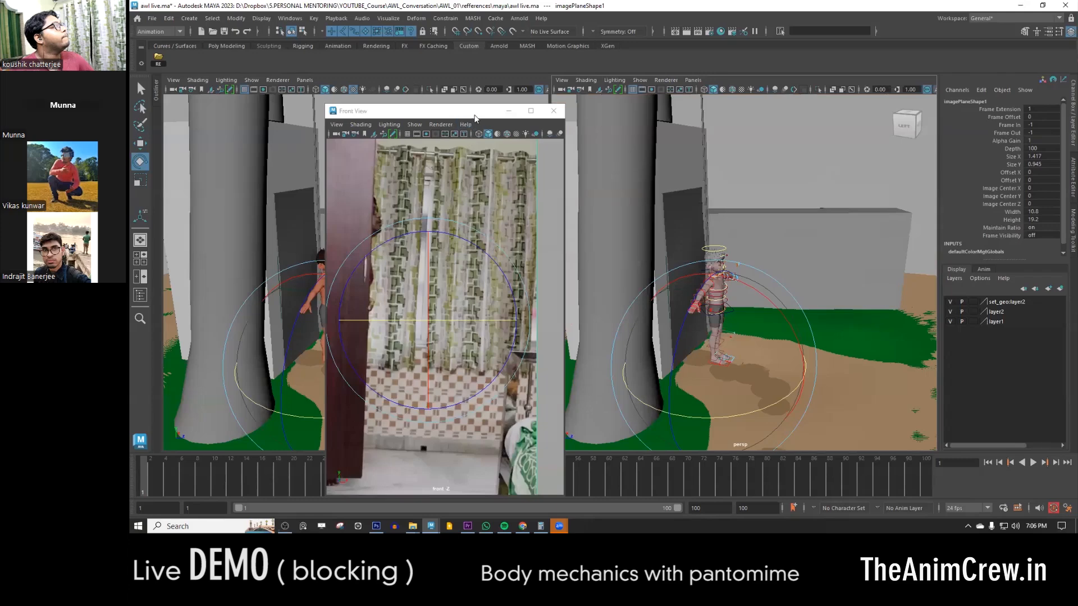
- Uncover the other perspective pane and make it look through the shot camera
drag(475, 115, 811, 114)
key(space)
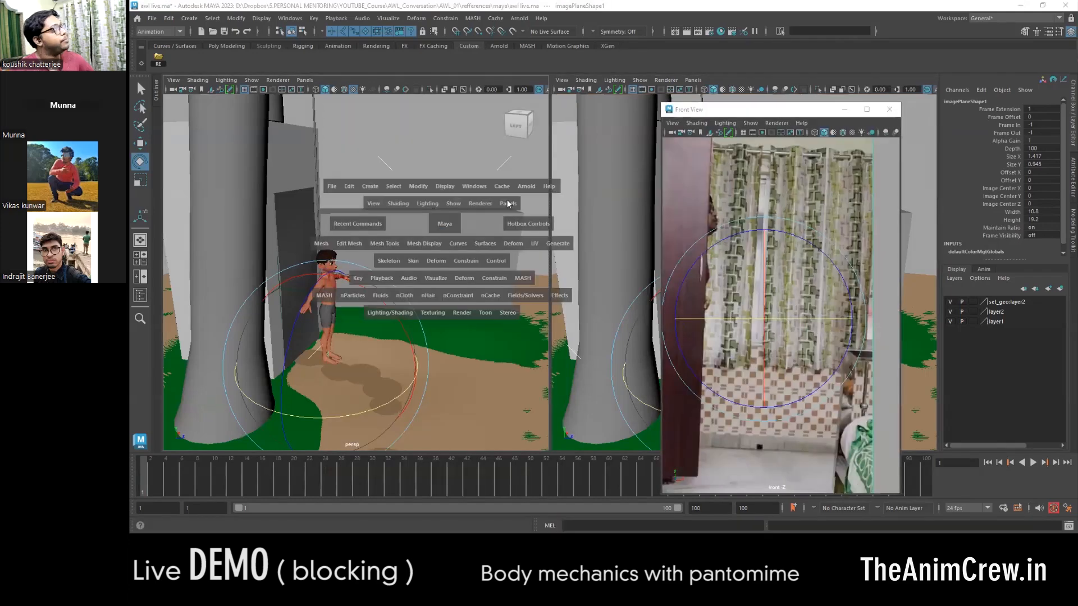
click(508, 203)
mouse_move(554, 217)
click(624, 220)
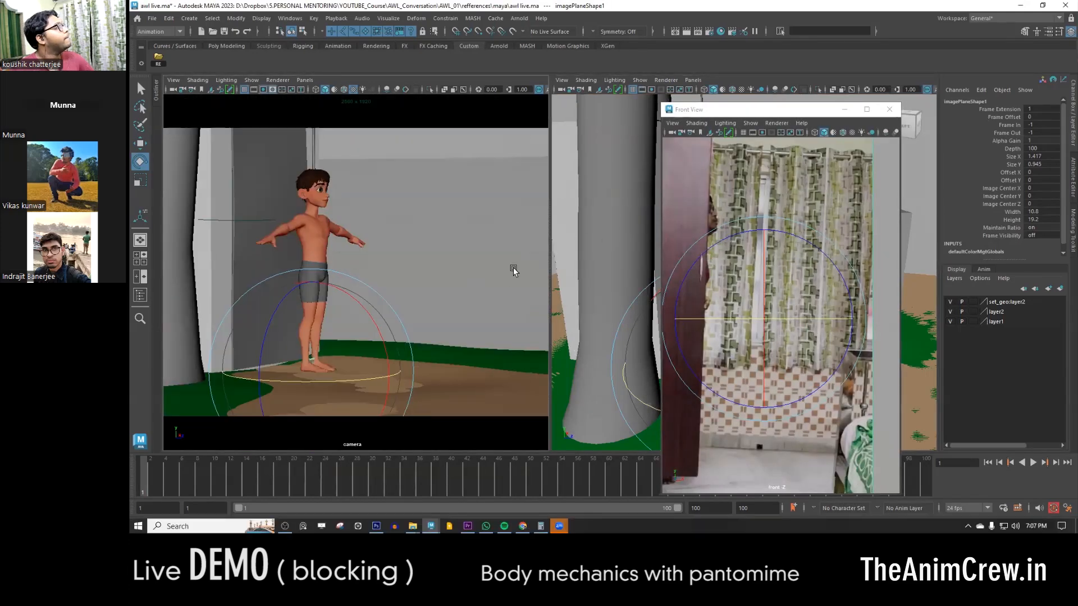
- Shrink the floating Front View window, reframe the reference image and place it between the camera and perspective panes
drag(793, 112, 608, 78)
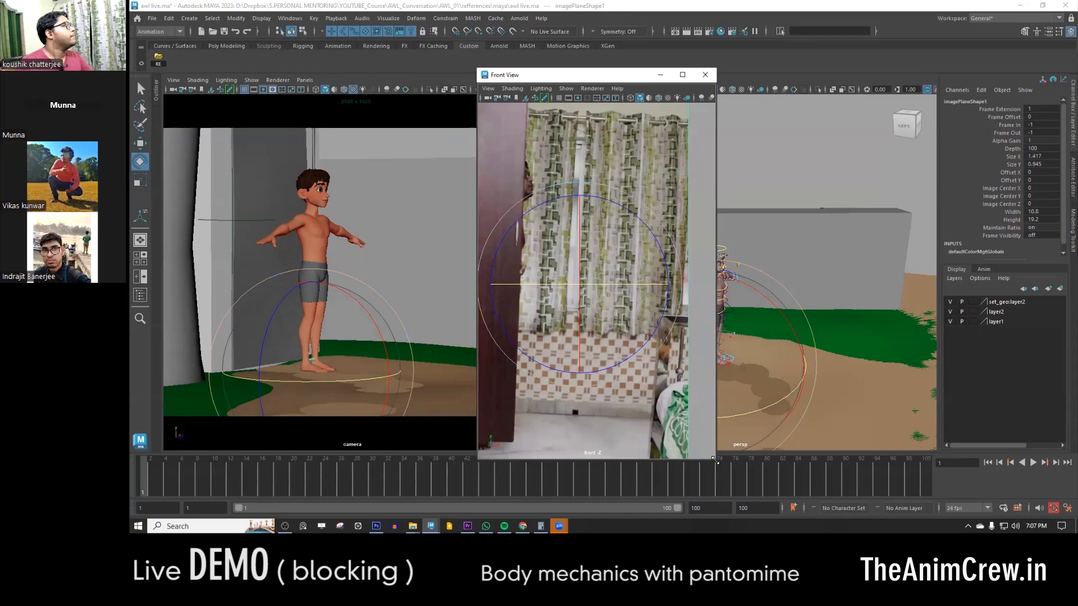
drag(715, 460, 654, 402)
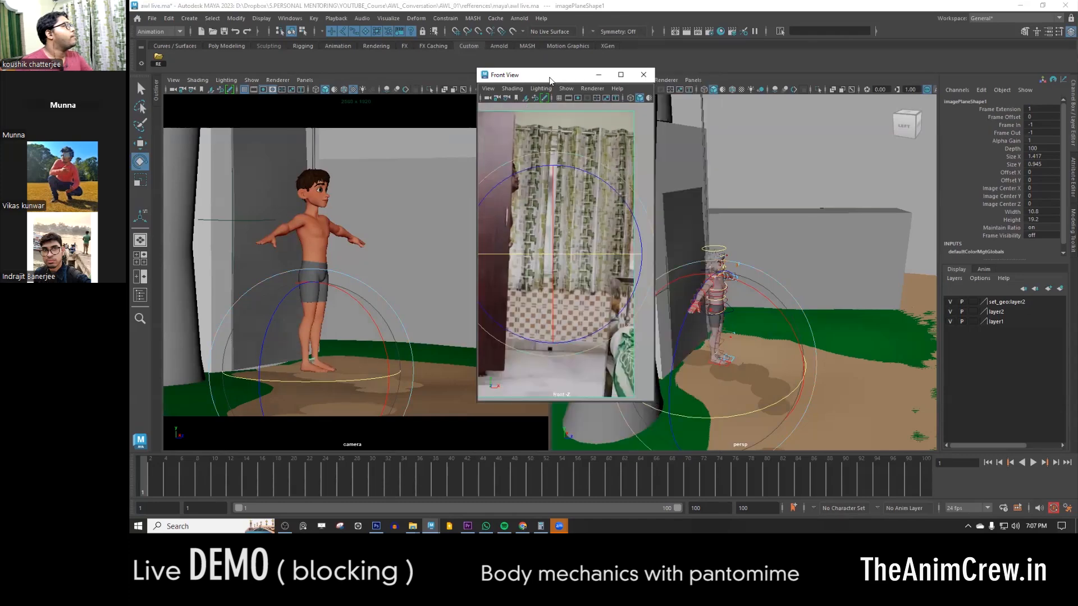
drag(550, 77, 499, 79)
alt+right_drag(523, 240, 527, 240)
alt+middle_drag(527, 240, 538, 236)
alt+right_drag(537, 235, 544, 244)
alt+middle_drag(544, 244, 546, 246)
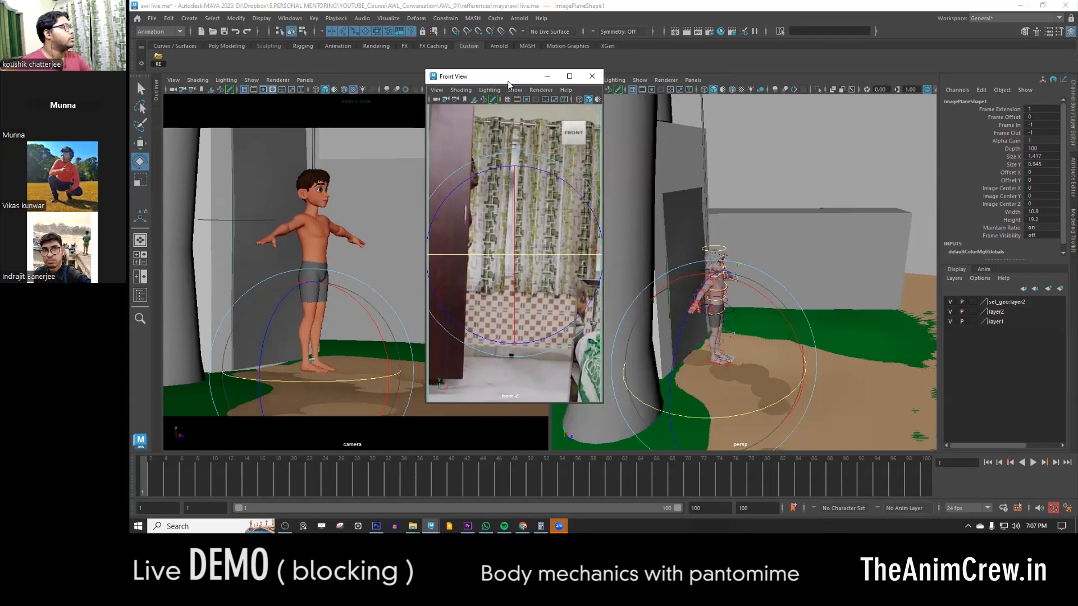
drag(508, 82, 501, 99)
- Select the character's COG control in the perspective view and activate the Move tool
click(794, 193)
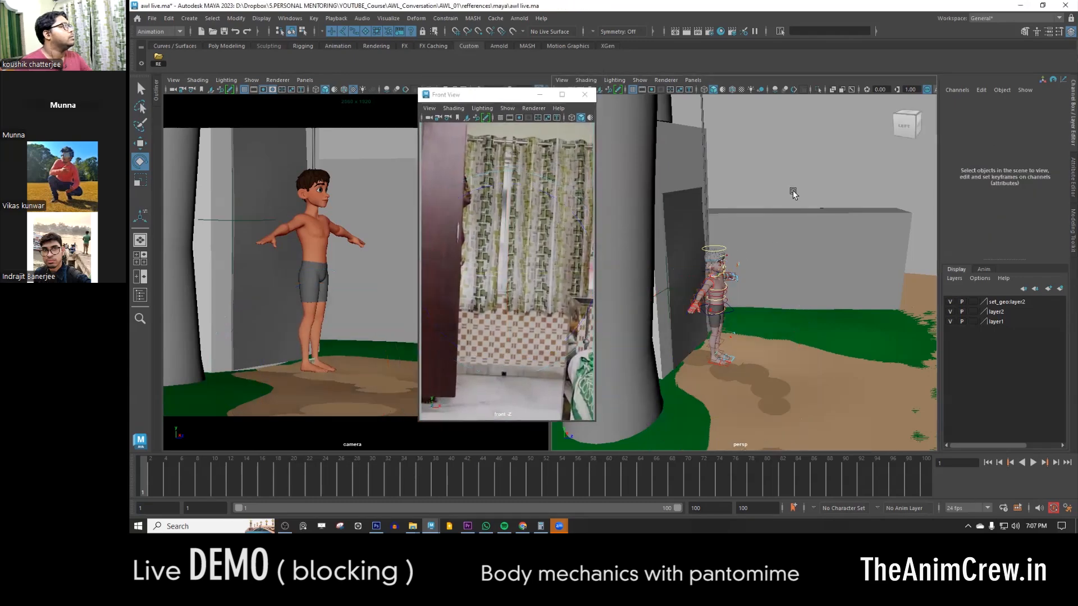
alt+drag(772, 231, 711, 294)
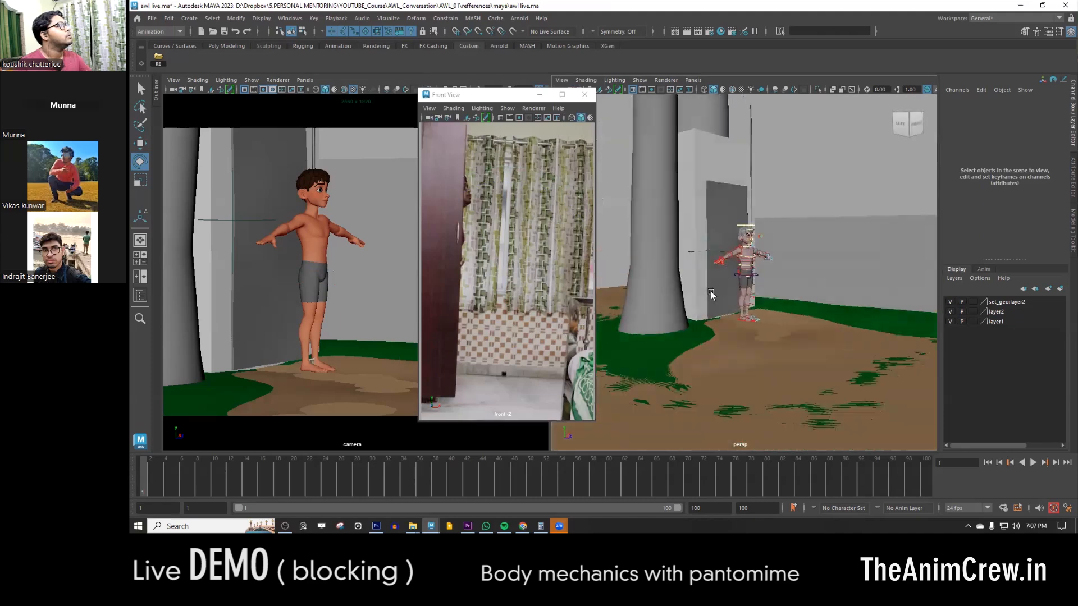
alt+right_drag(711, 292, 789, 299)
alt+middle_drag(789, 300, 781, 310)
click(764, 293)
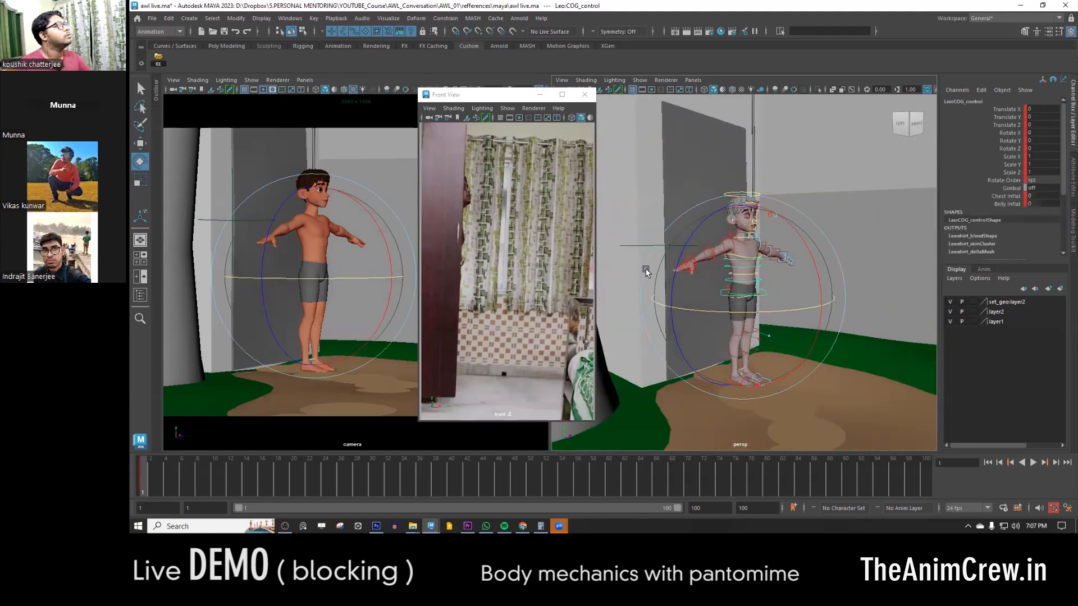
key(w)
alt+drag(645, 272, 771, 316)
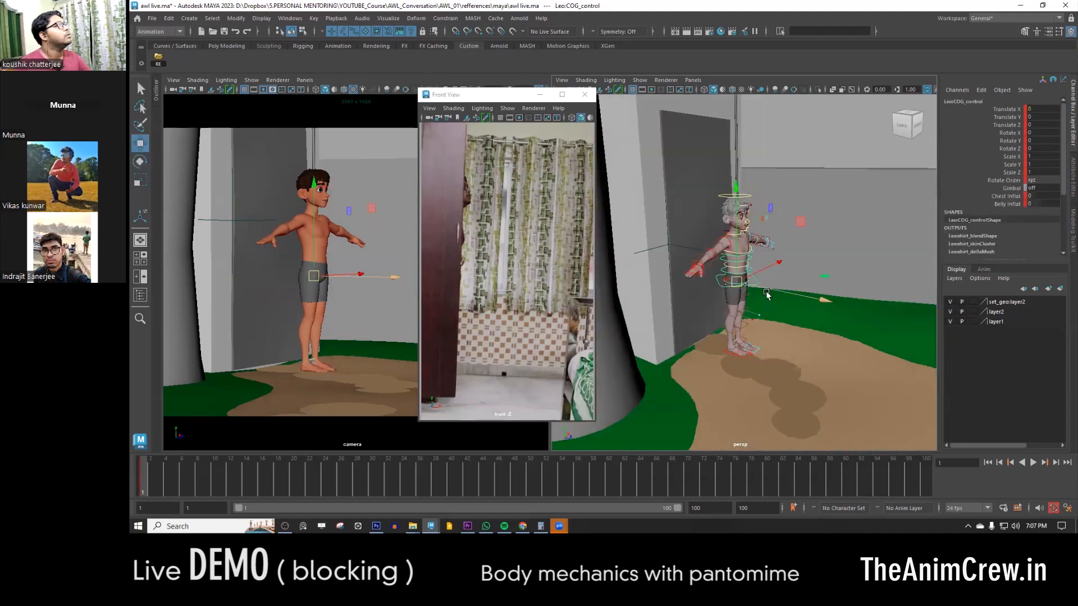
alt+right_drag(752, 312, 784, 331)
alt+middle_drag(784, 331, 783, 339)
- Limit the perspective view to displaying only NURBS curves and polygons
key(space)
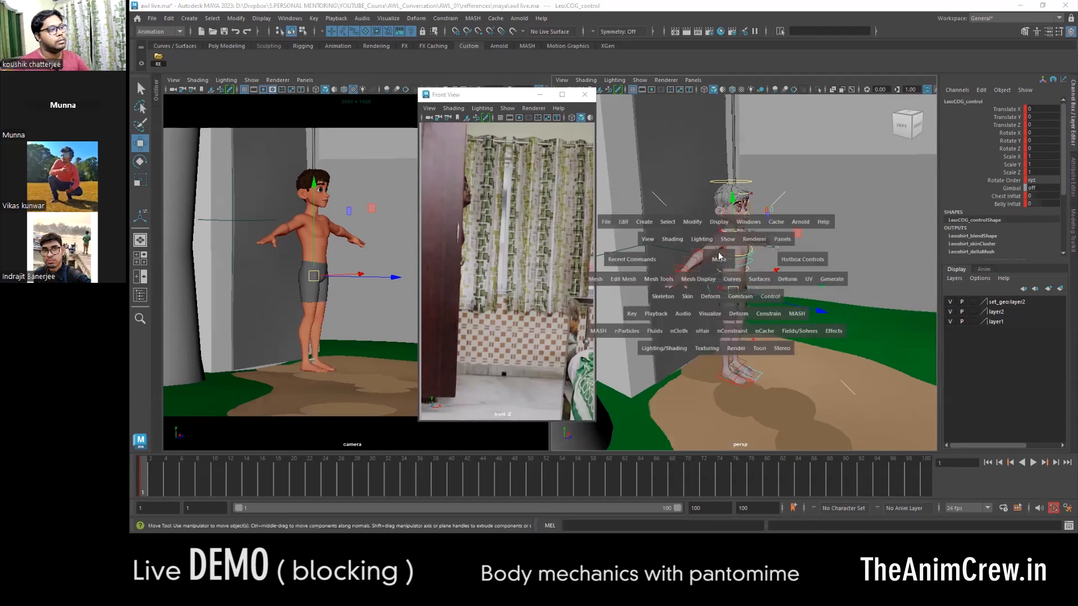
click(724, 239)
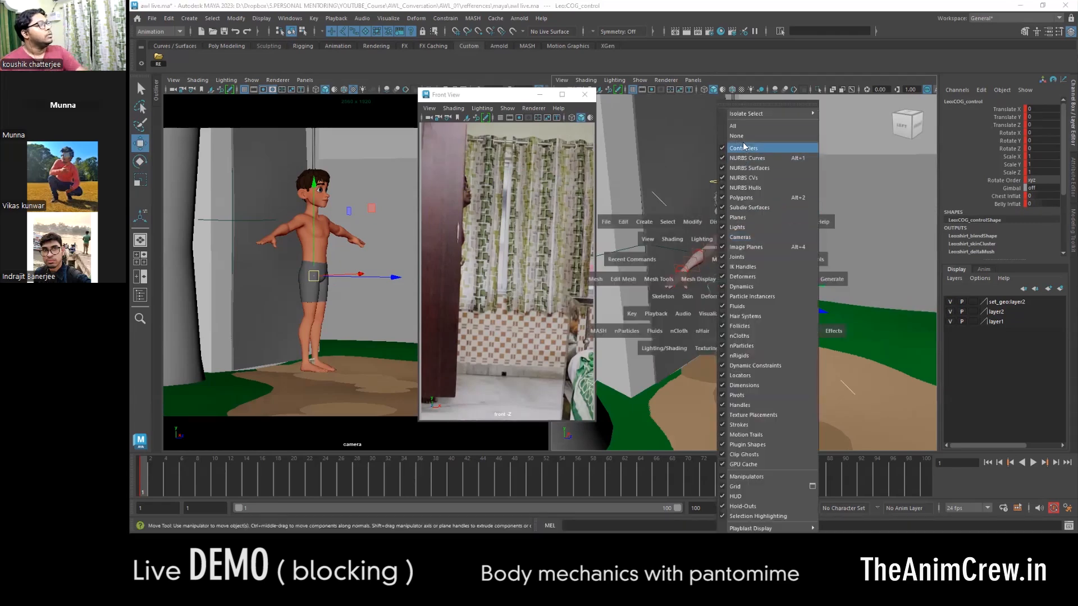
click(742, 137)
key(space)
click(734, 222)
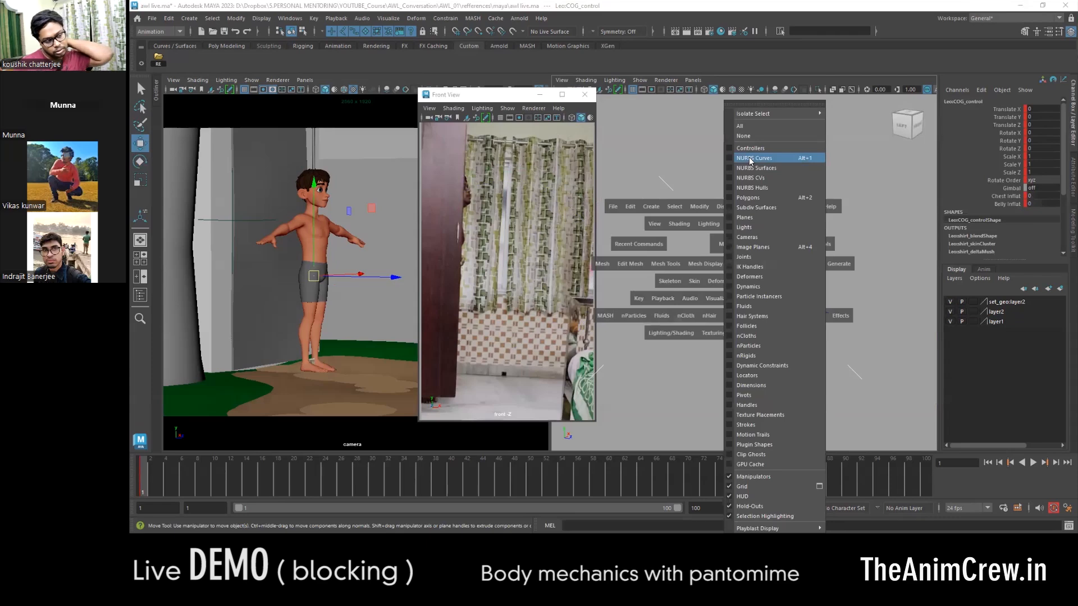
click(750, 159)
click(734, 225)
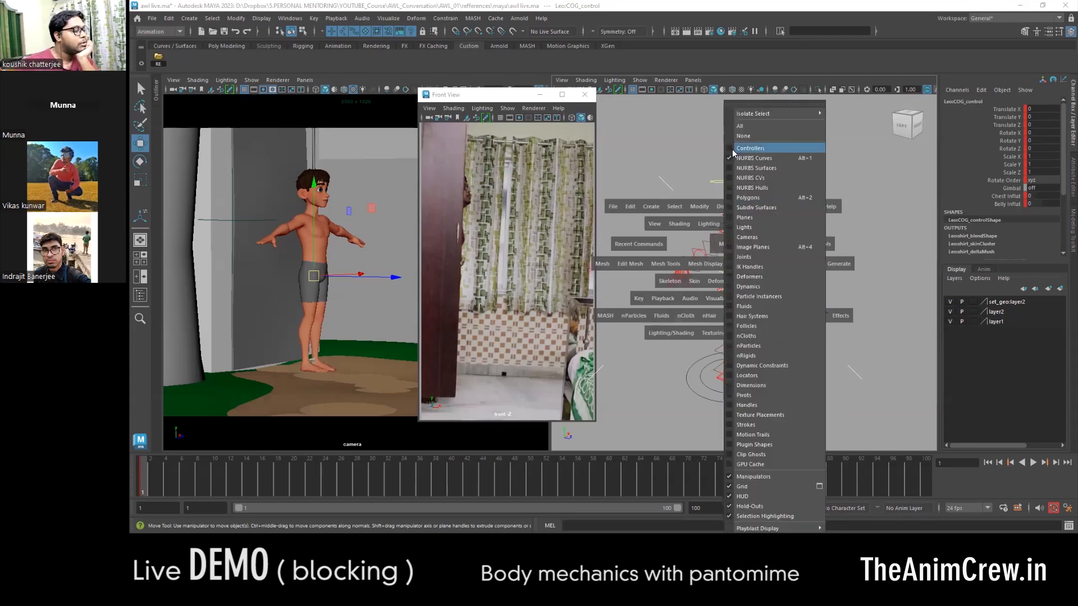
click(747, 198)
- Select all the character rig controls together with the door handle control and set a key on them at frame 1
alt+drag(717, 306, 796, 318)
alt+right_drag(795, 317, 745, 333)
alt+drag(745, 336, 825, 417)
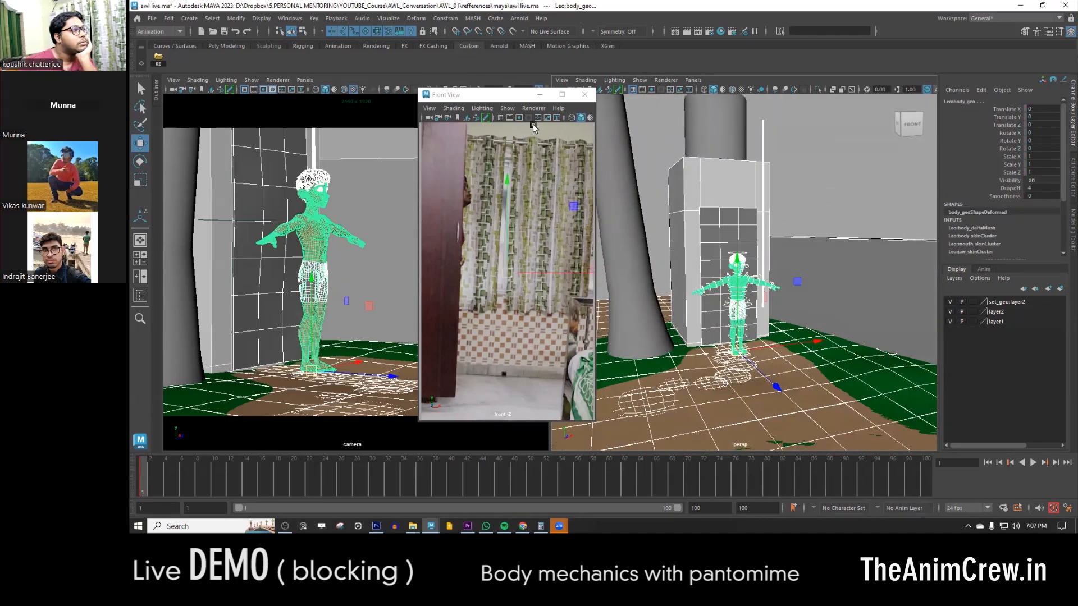
click(853, 196)
drag(809, 215, 644, 424)
alt+right_drag(696, 370, 799, 349)
alt+drag(799, 349, 754, 340)
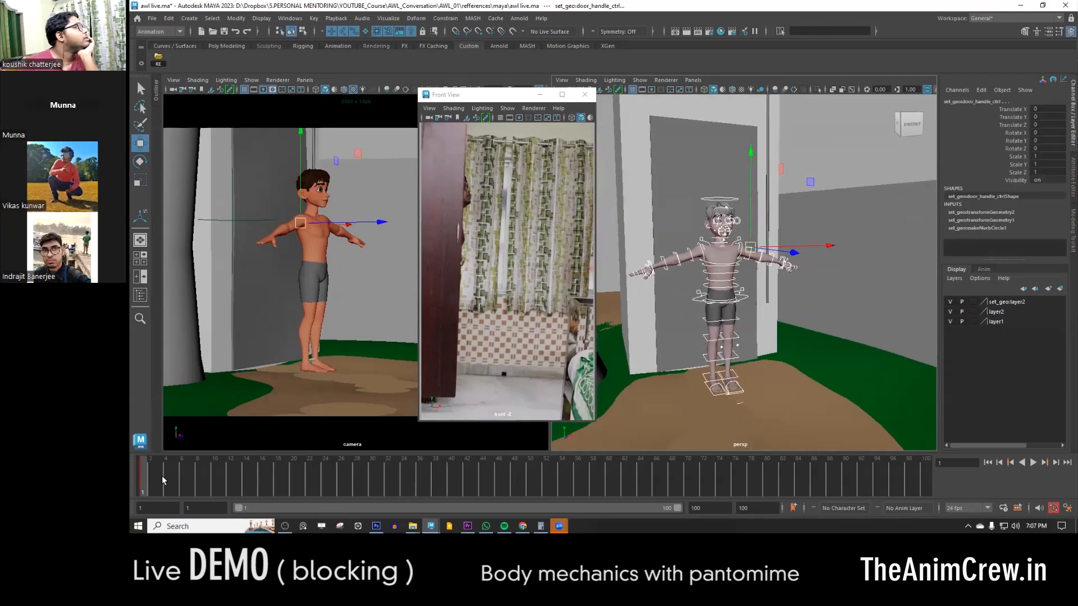
key(s)
alt+drag(702, 315, 783, 312)
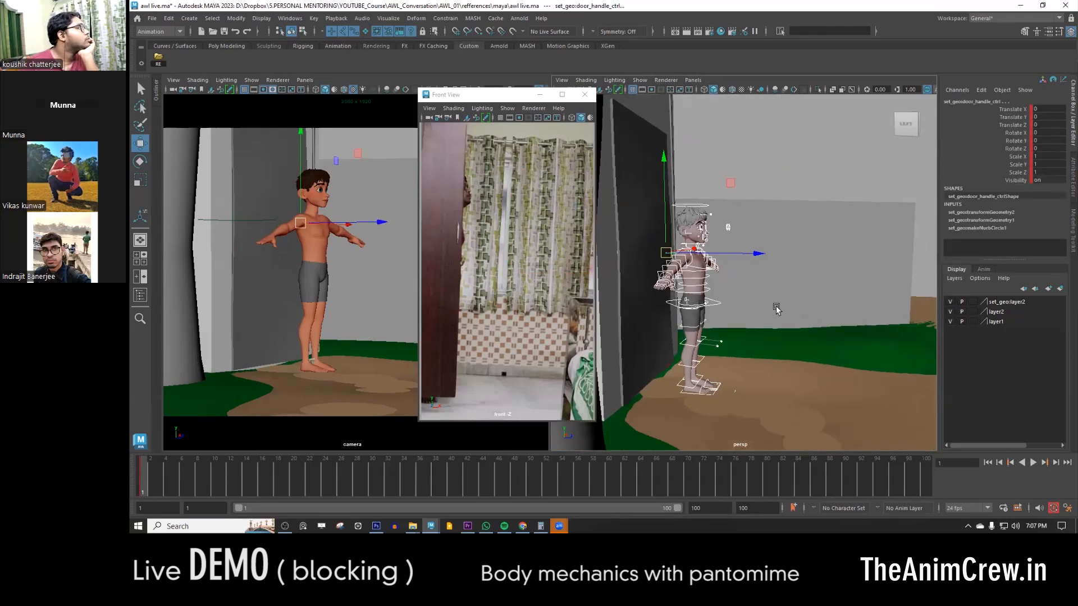
alt+middle_drag(783, 312, 798, 319)
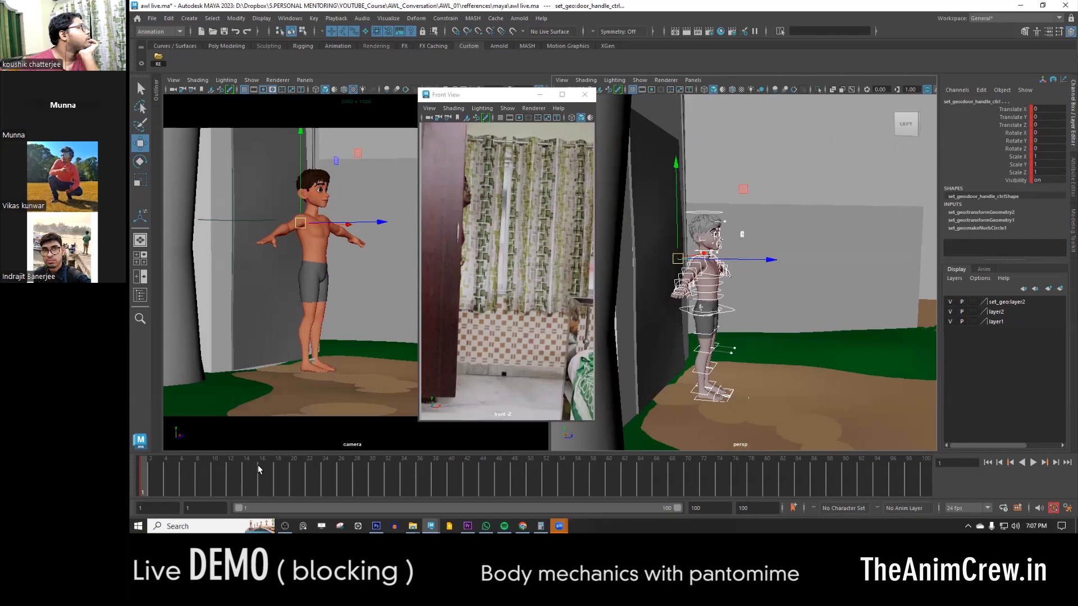
- Turn on Use Image Sequence for the reference image plane and scrub the timeline to frame 49 to check it
drag(259, 469, 230, 470)
click(491, 143)
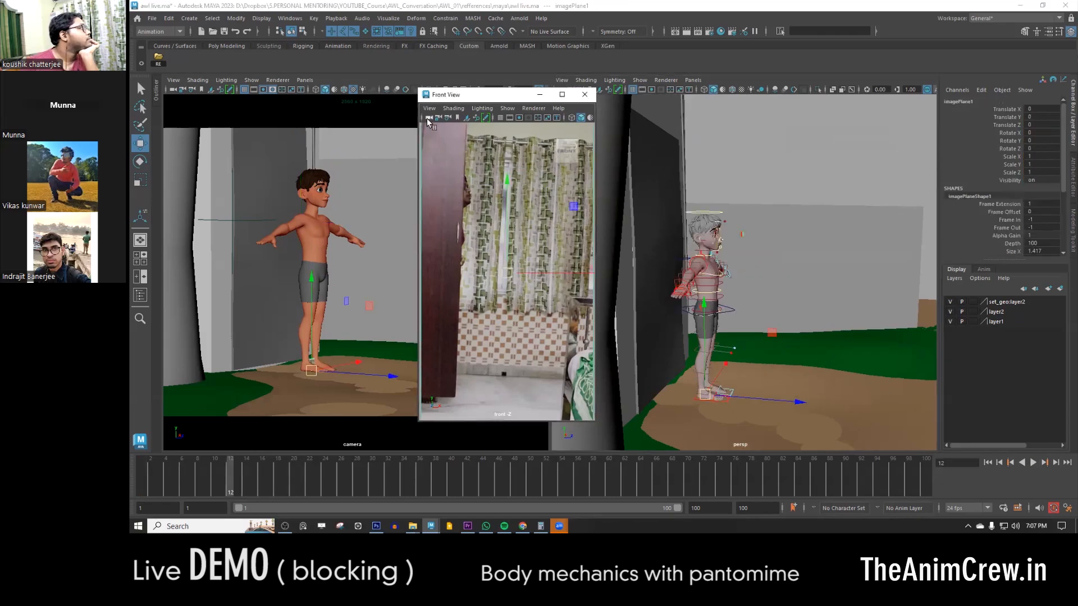
click(1072, 185)
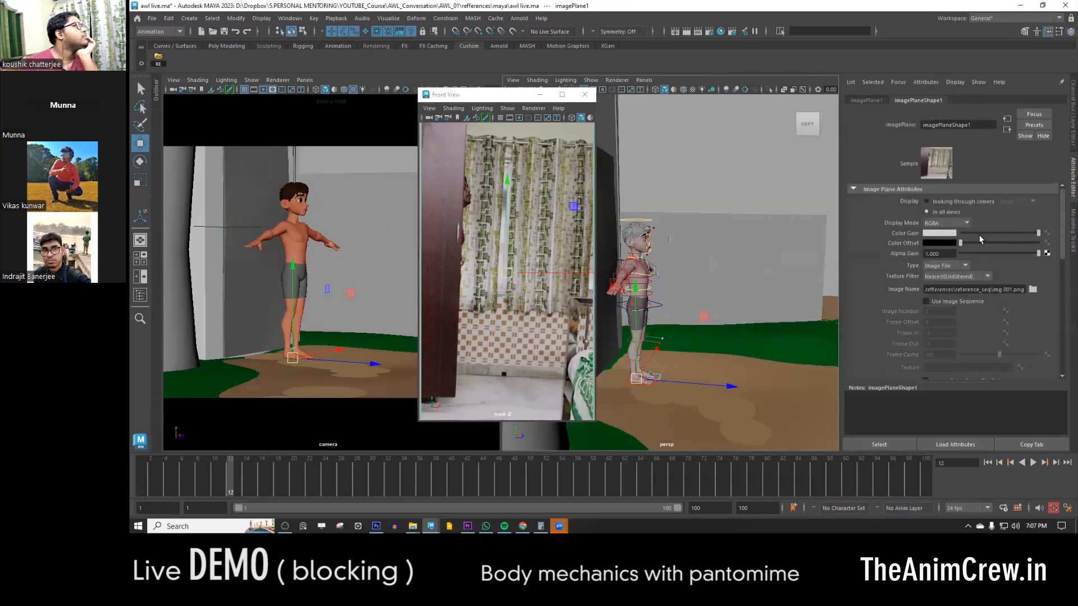
click(942, 305)
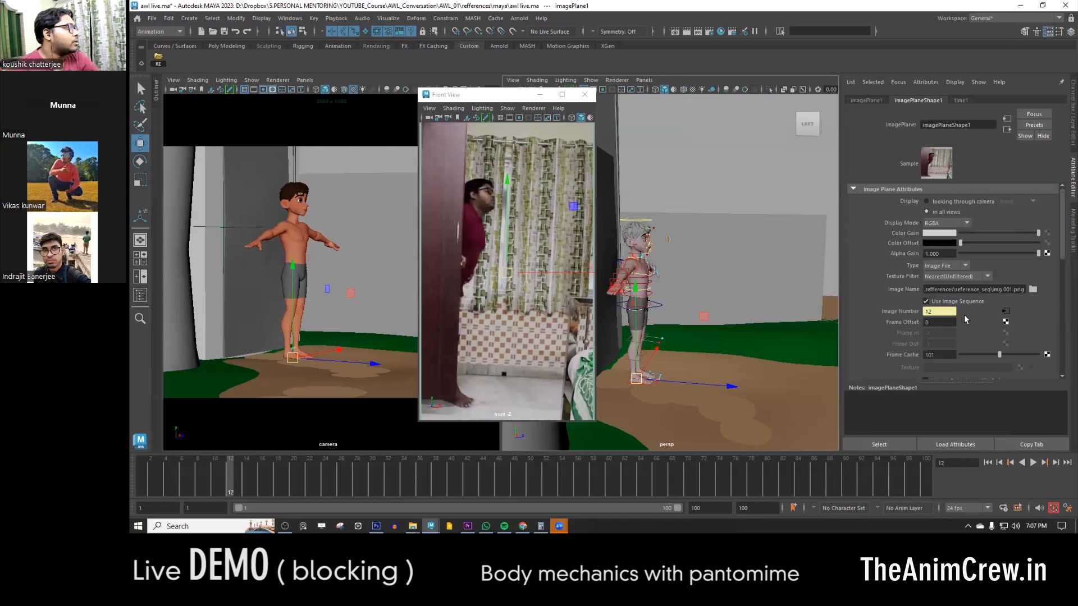
drag(136, 478, 525, 481)
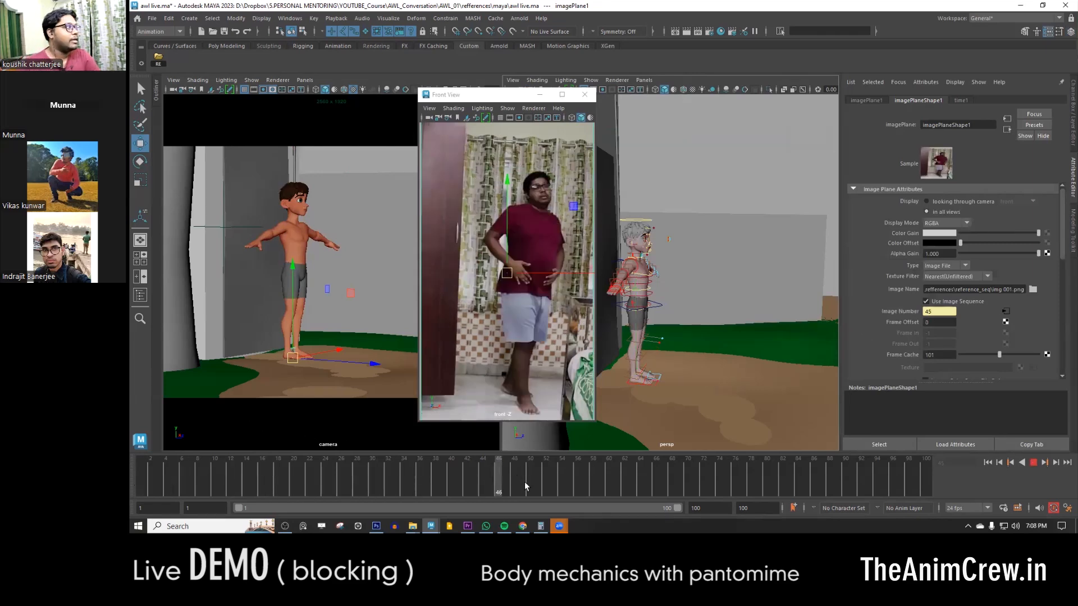
- Check the playback speed in the Time Slider preferences and save the preferences
click(1067, 510)
scroll(631, 287, down, 1)
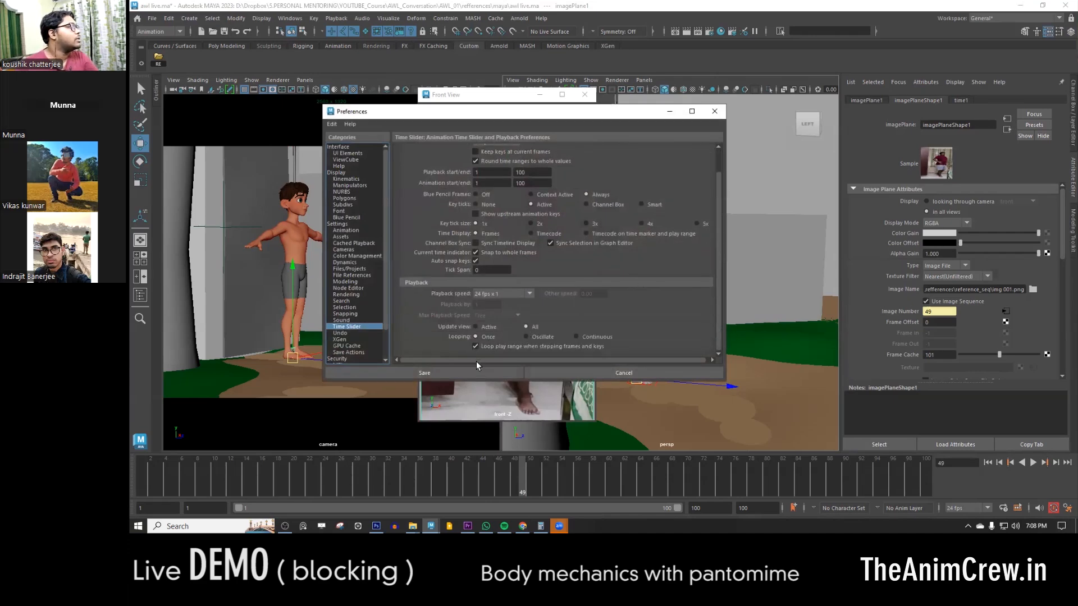
click(448, 372)
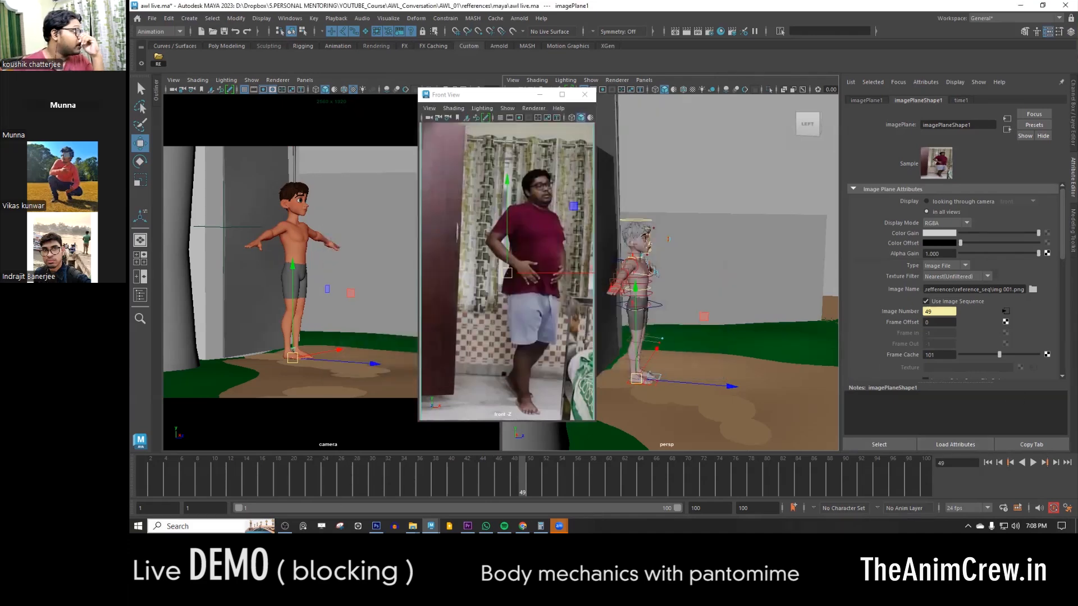
- Return the timeline to frame 1 and move the floating reference window slightly higher
mouse_move(173, 470)
mouse_down()
mouse_move(387, 473)
mouse_move(141, 476)
mouse_up()
click(599, 190)
drag(463, 71, 463, 69)
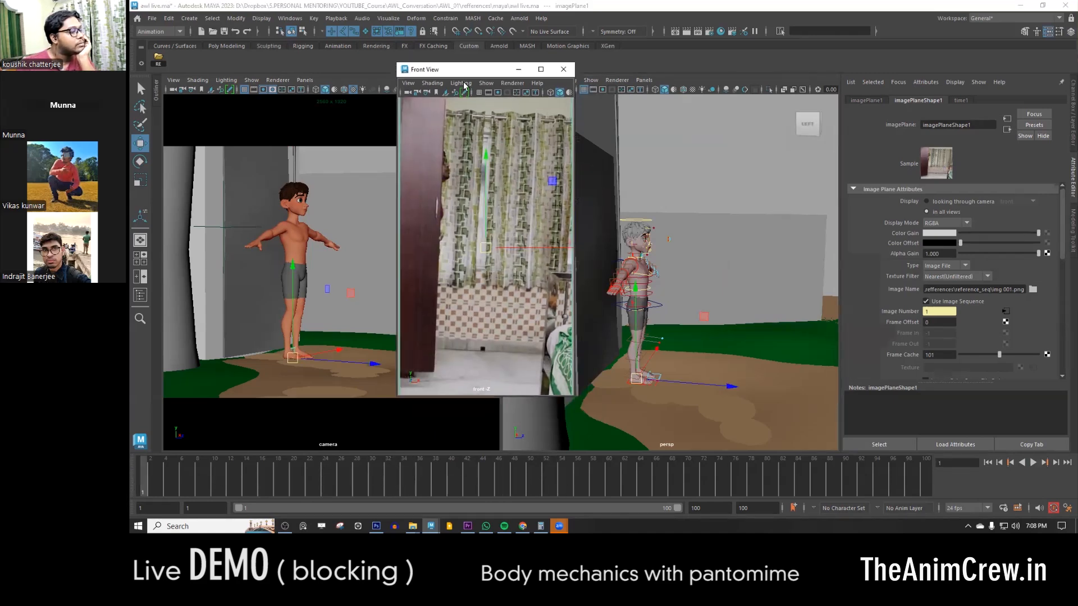
- Play back the reference sequence, and play the "refference for live" video in Media Player
key(alt+v)
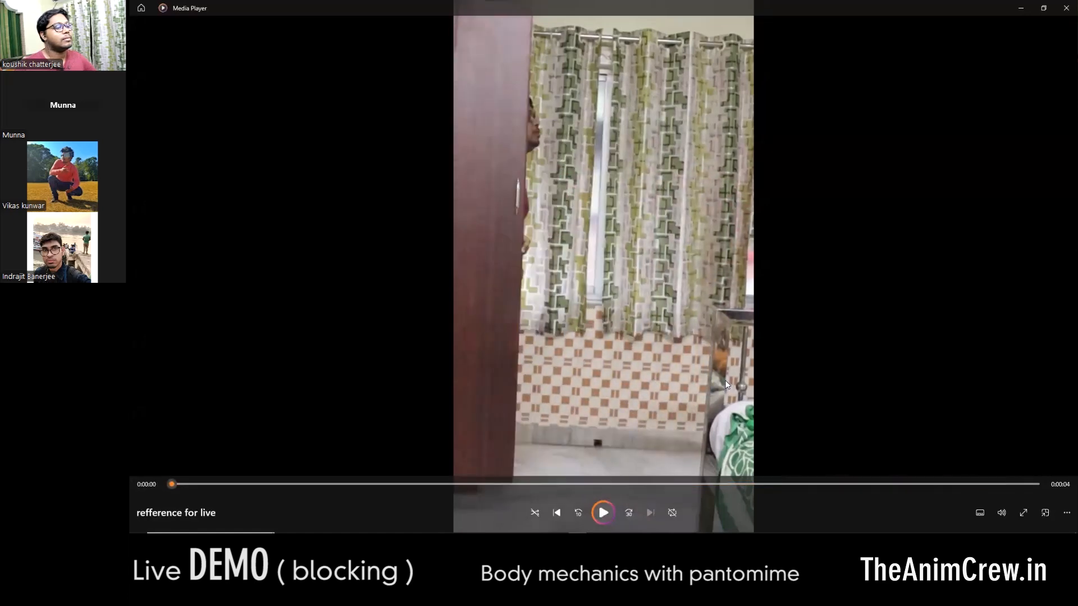
click(604, 513)
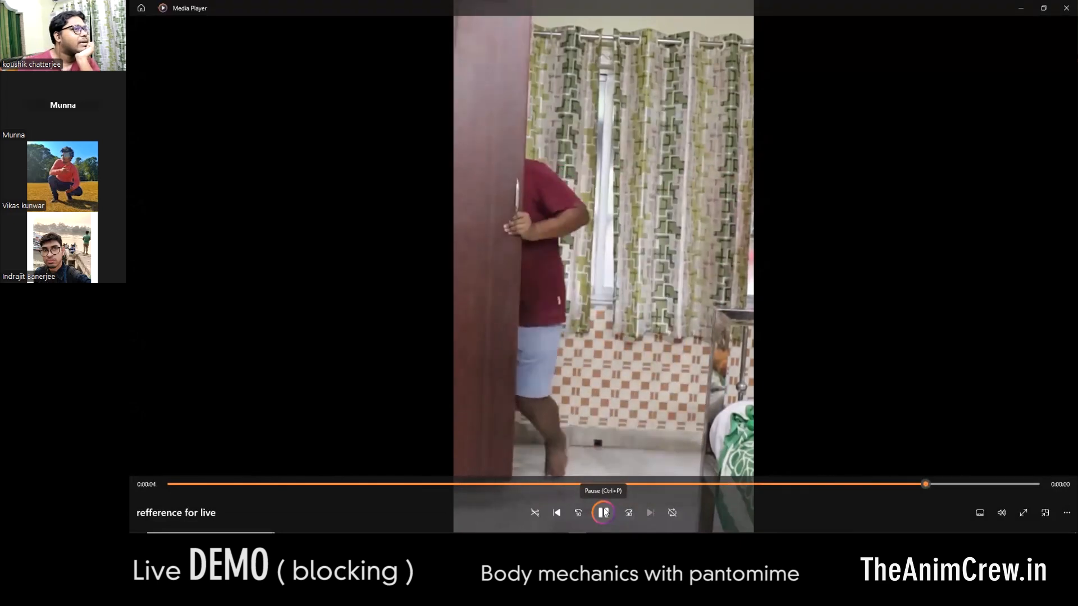
- Switch back to Maya, play back the reference sequence and go to frame 100
key(alt+Tab)
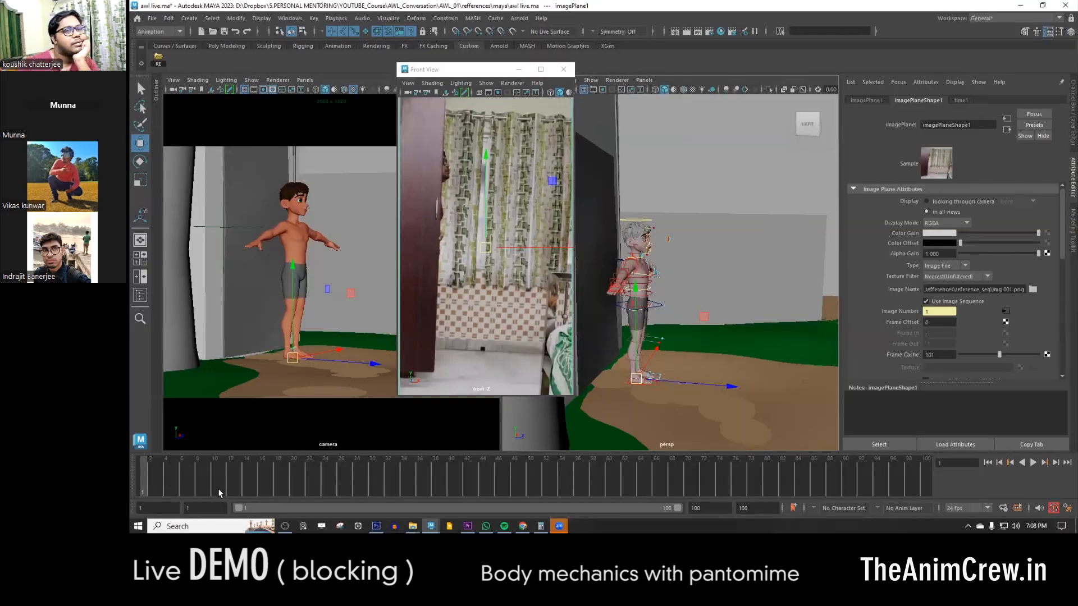
key(alt+v)
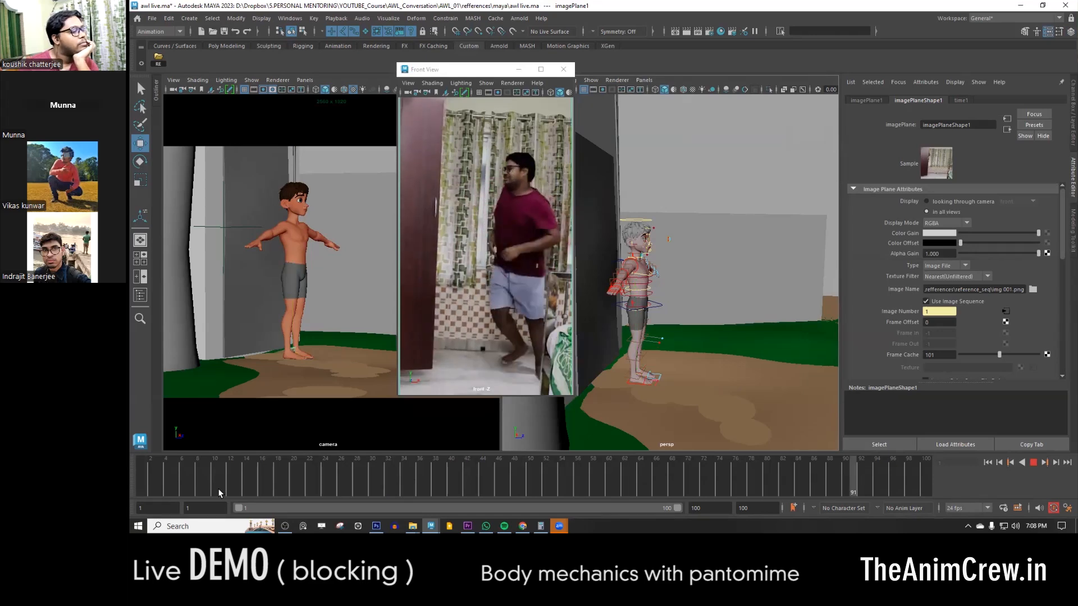
key(alt+v)
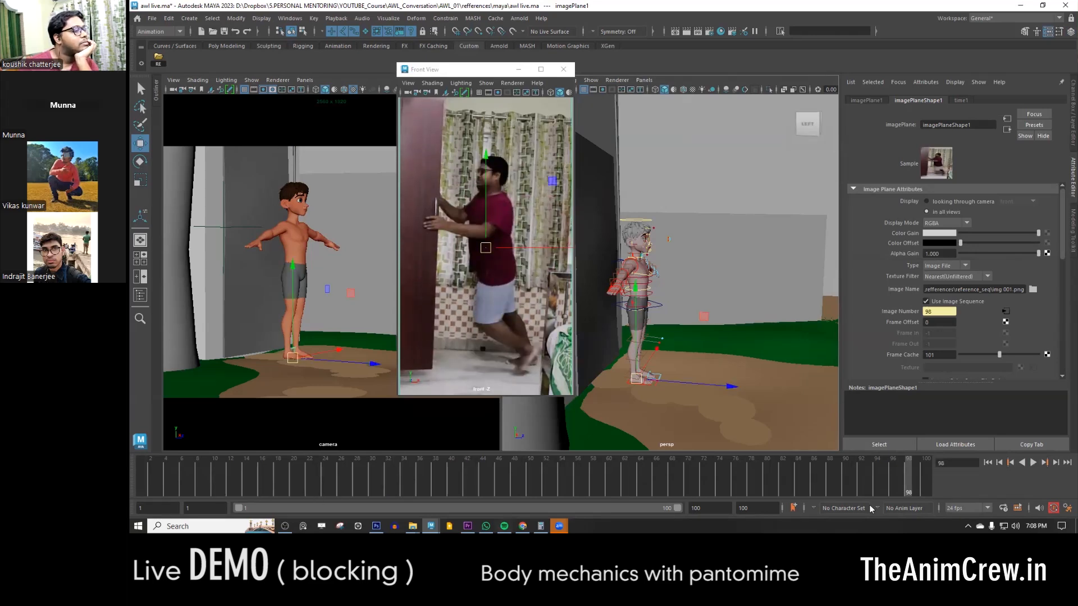
click(926, 475)
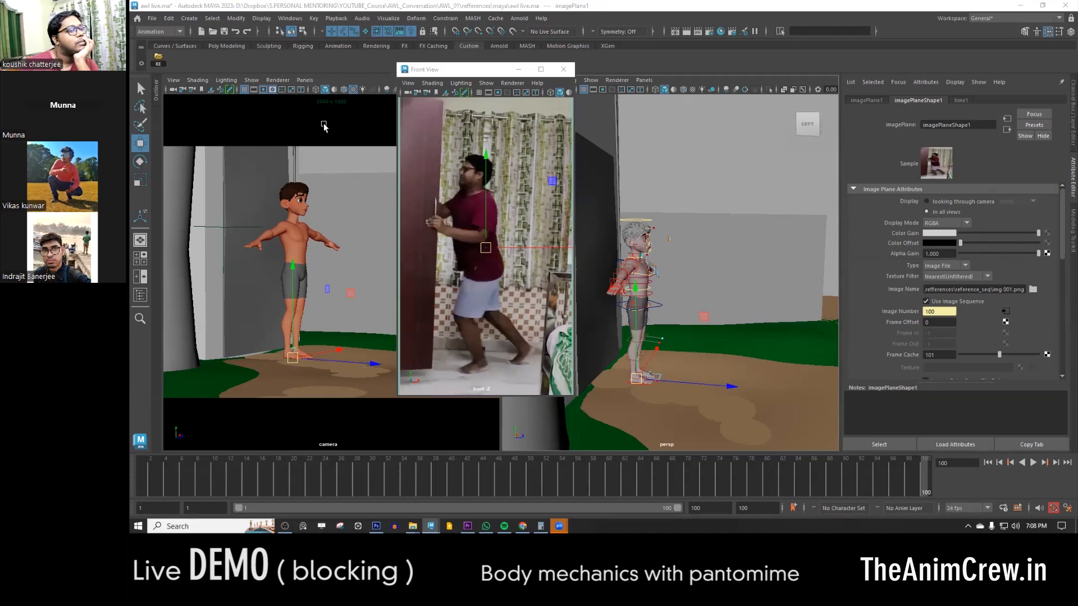
- Extend the timeline's end to frame 120 and scrub to frame 113 to check where the reference action ends
click(703, 512)
text(120)
key(Return)
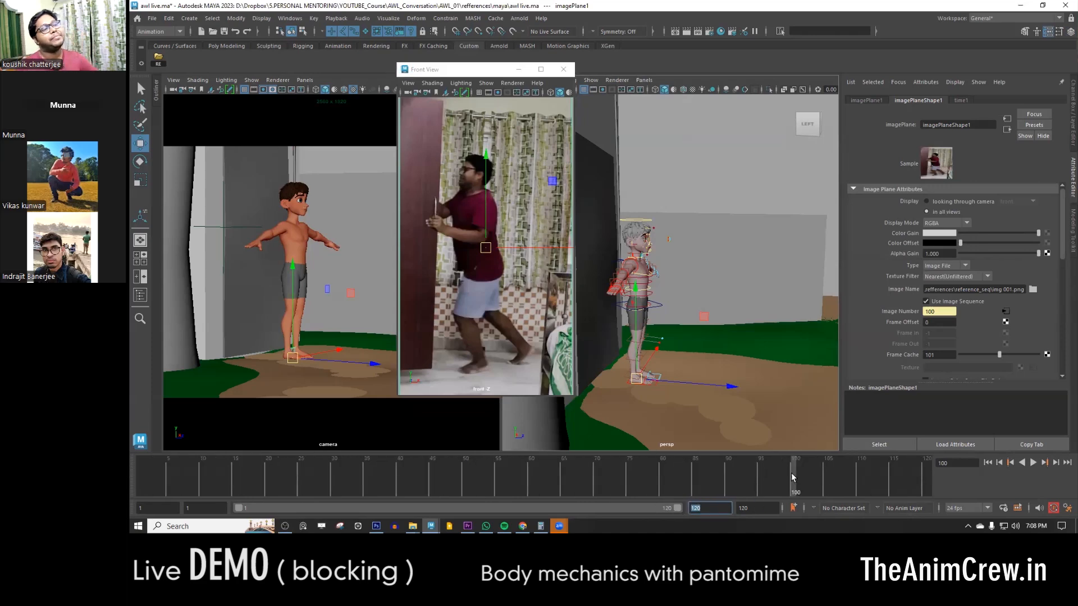
drag(851, 476, 878, 476)
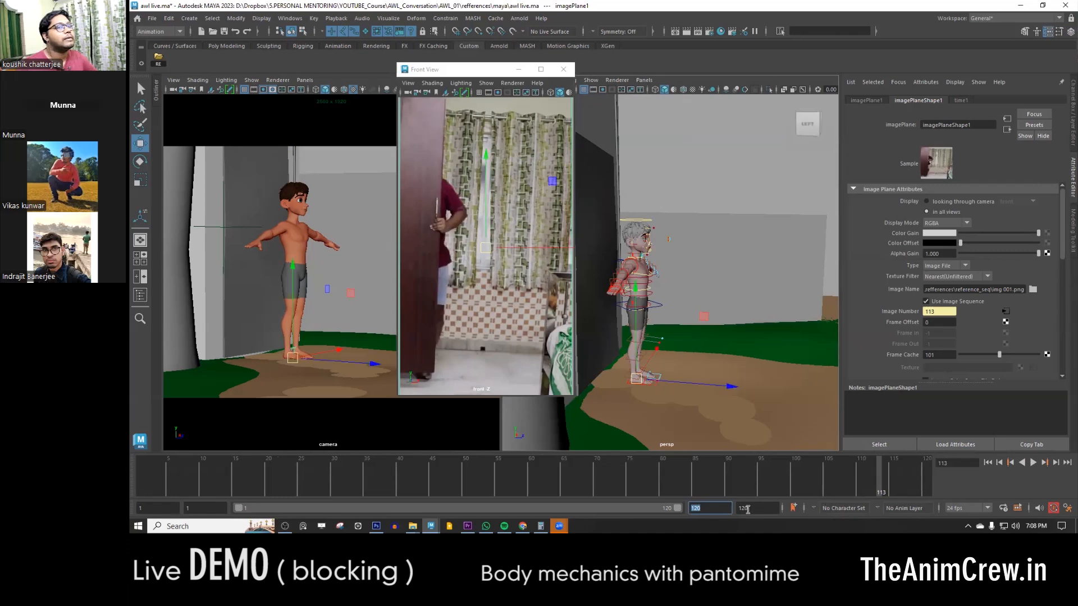
- Set both the playback end and the animation end to frame 115, and return the timeline to frame 1
text(115)
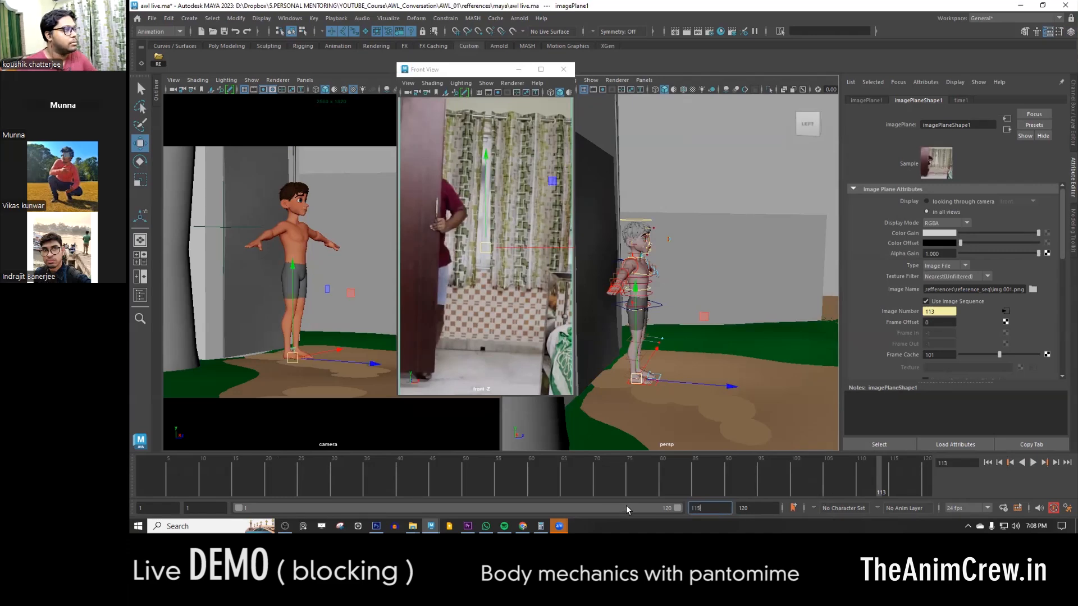
key(Return)
key(alt+v)
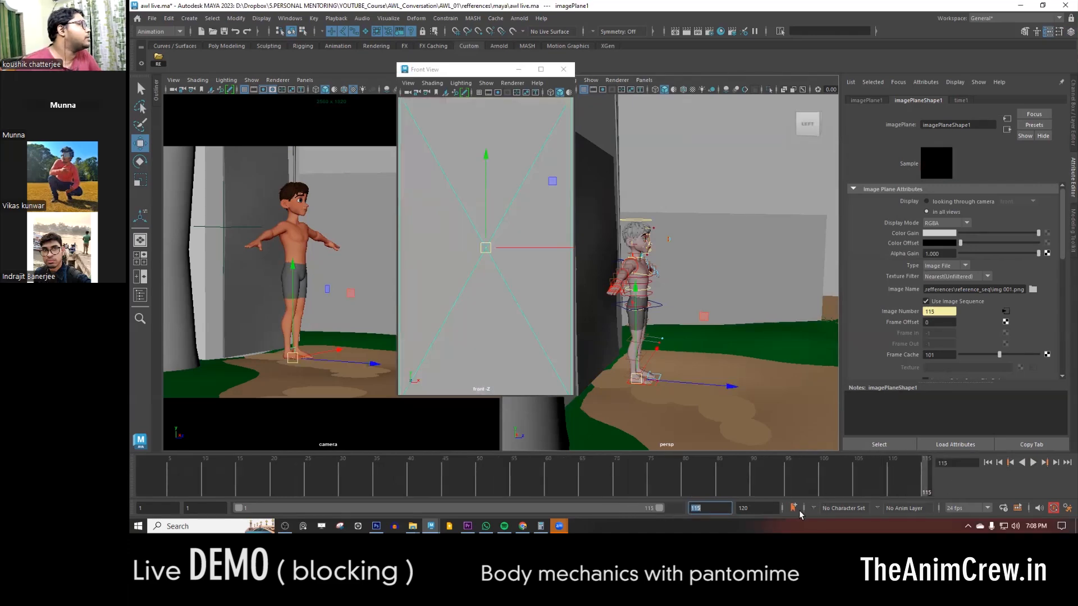
key(Tab)
text(115)
key(Return)
key(alt+v)
drag(897, 477, 142, 456)
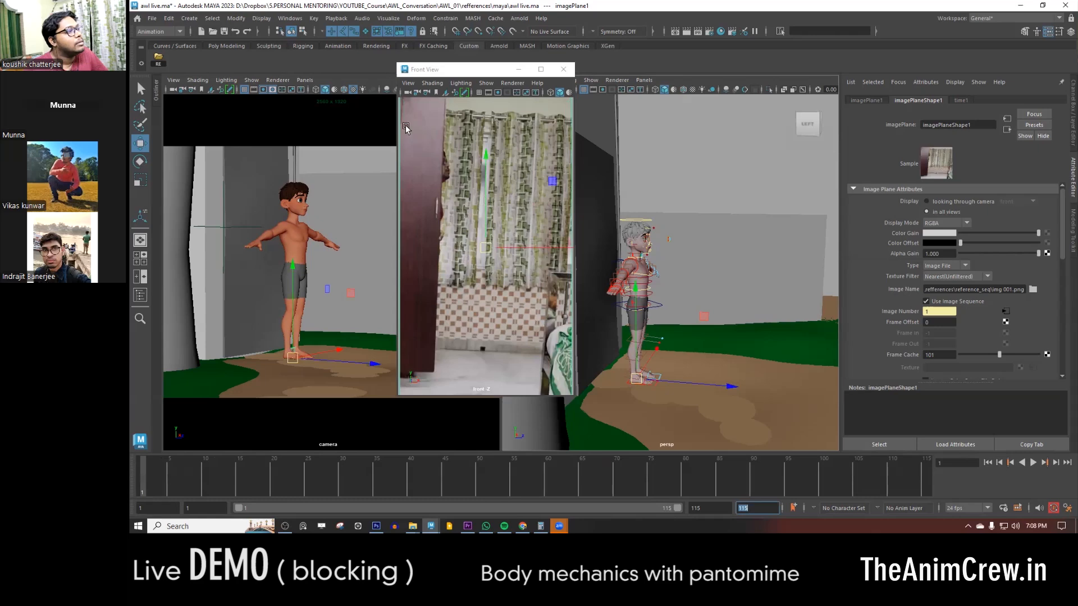
- Make the floating reference window smaller and reposition it slightly lower between the camera and perspective views
click(481, 71)
drag(484, 74, 473, 120)
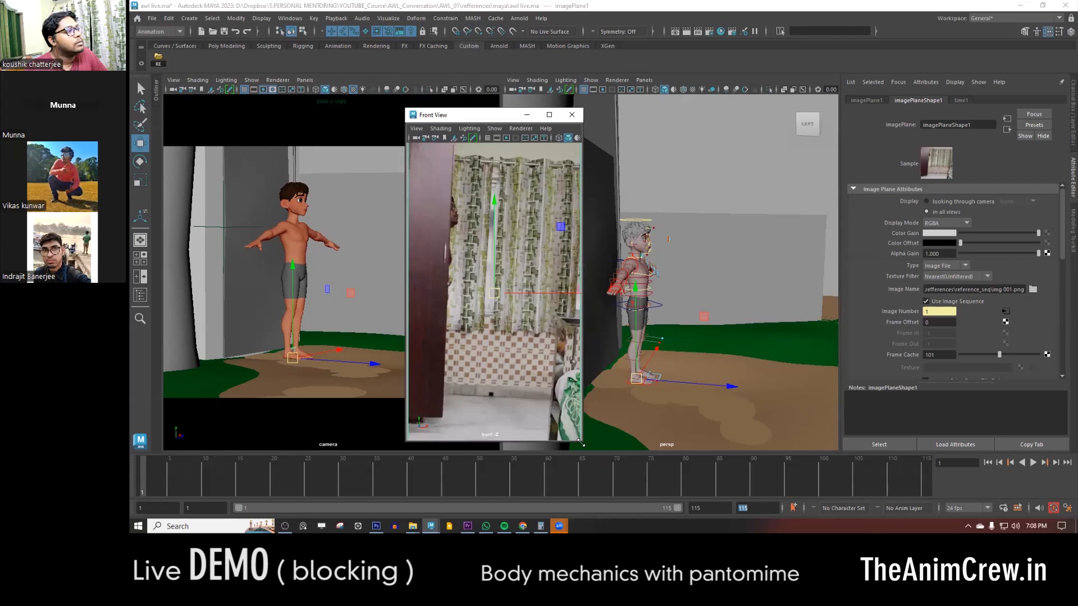
drag(581, 443, 557, 400)
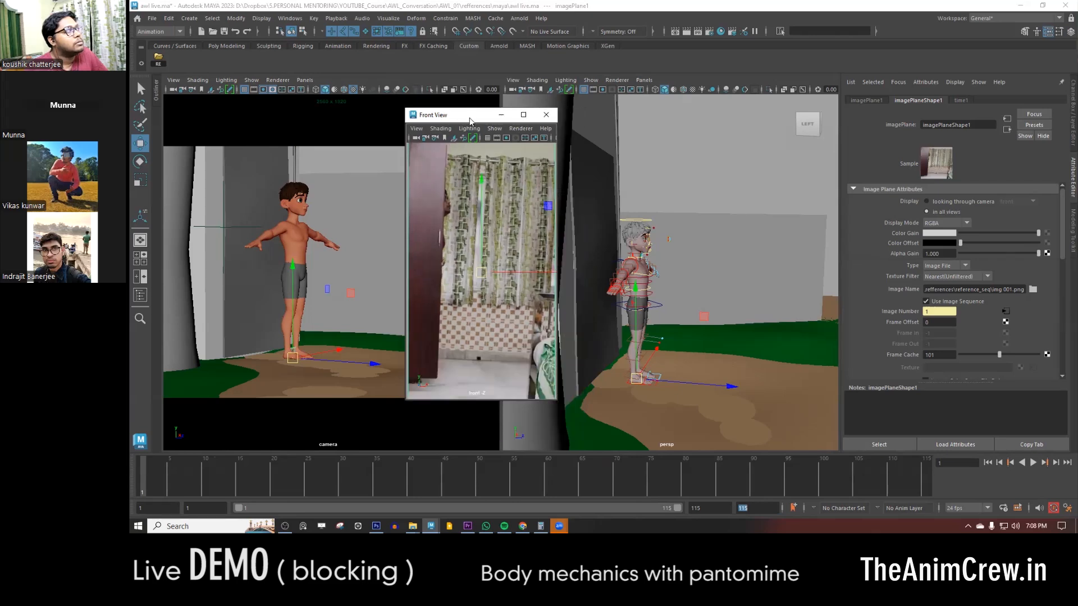
drag(470, 119, 487, 106)
- Select all rig controls including the door handle control, show the Channel Box and go to frame 1
alt+drag(725, 341, 654, 385)
drag(598, 257, 736, 365)
click(1070, 127)
drag(185, 484, 139, 477)
alt+right_drag(753, 303, 807, 333)
alt+drag(808, 332, 731, 324)
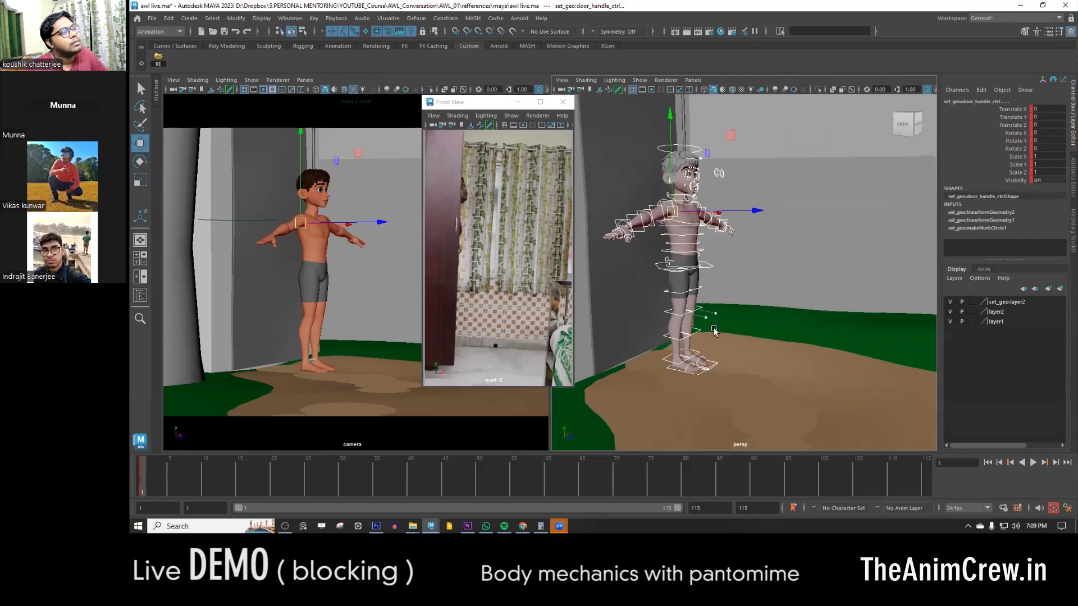
alt+drag(702, 376, 734, 365)
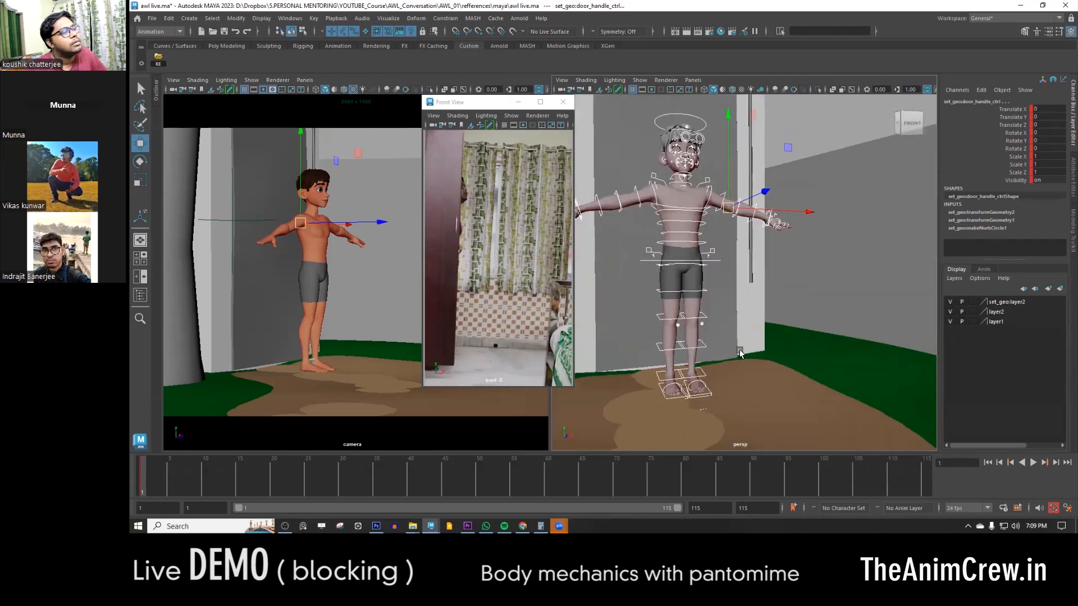
- Turn on textured display in the perspective view and open the Color input of the hair material Leo_Hair2_SH
click(793, 297)
mouse_move(792, 297)
alt+mouse_down()
mouse_move(745, 310)
mouse_move(725, 298)
alt+mouse_up()
key(6)
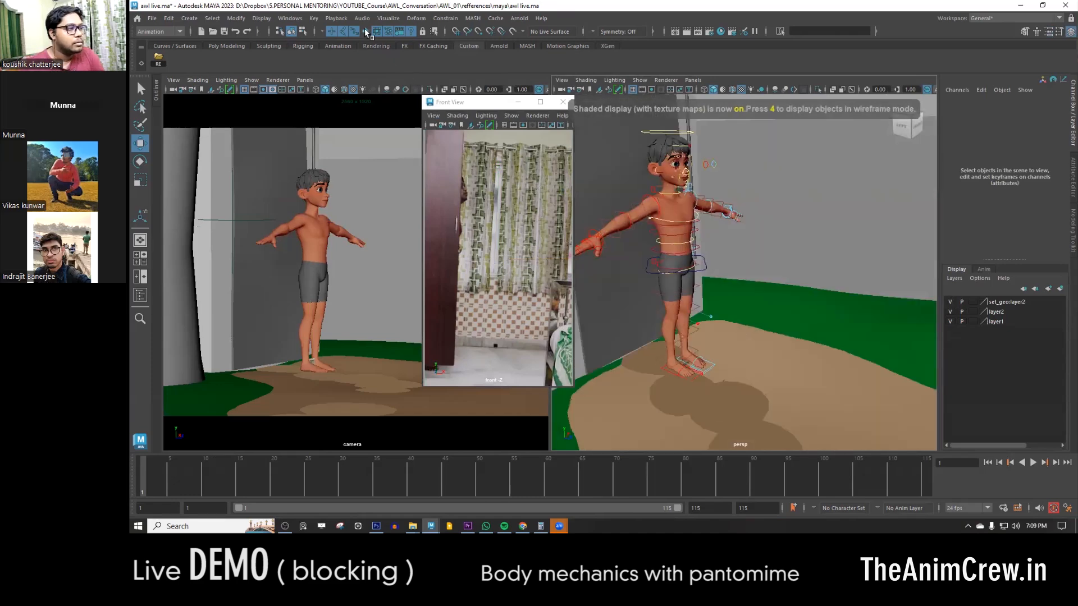
click(663, 147)
alt+right_drag(663, 147, 875, 241)
click(1070, 191)
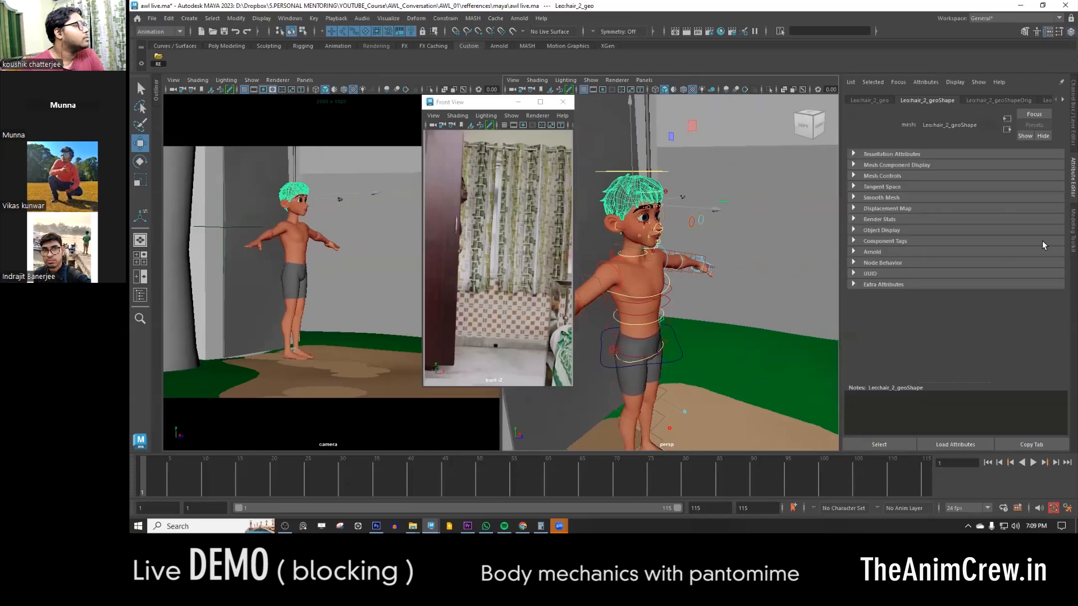
click(1063, 100)
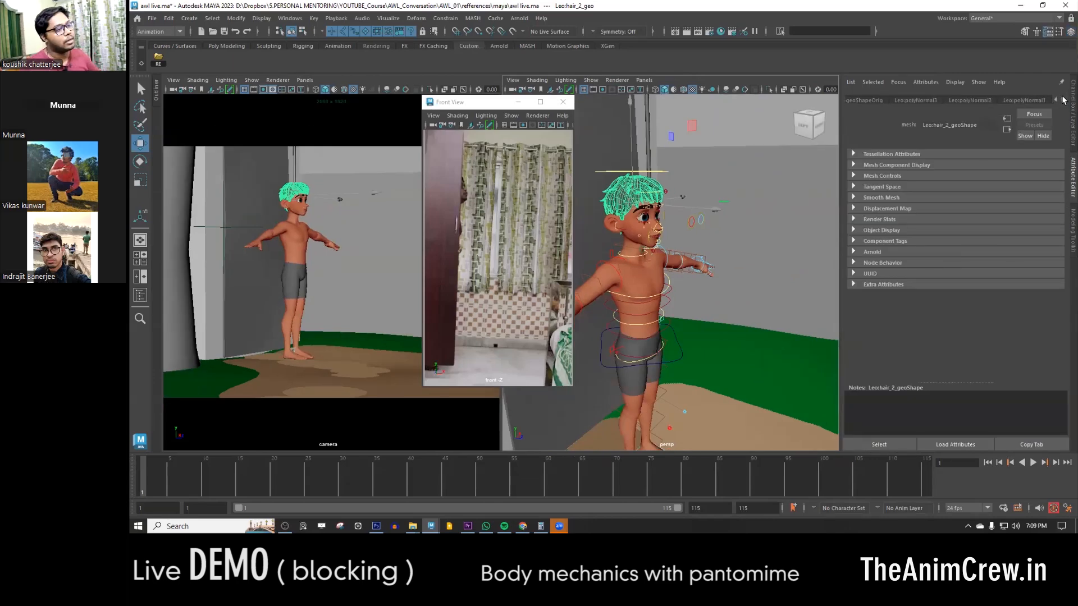
click(1038, 100)
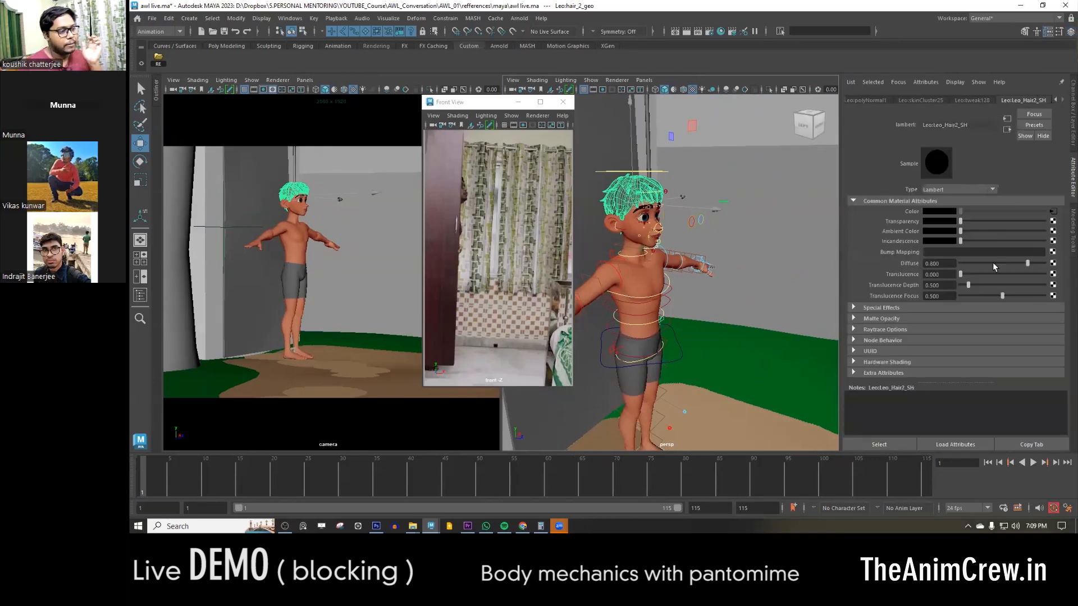
click(1052, 213)
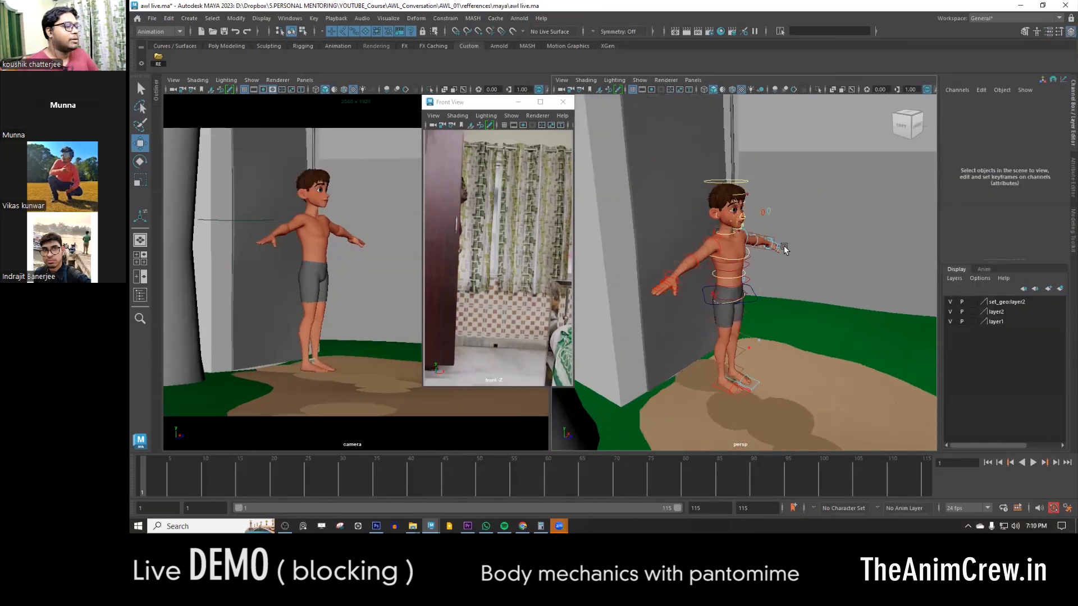
- Clear the geometry selection and select all rig controls of the character and the door handle
alt+drag(784, 245, 826, 408)
alt+drag(766, 336, 702, 253)
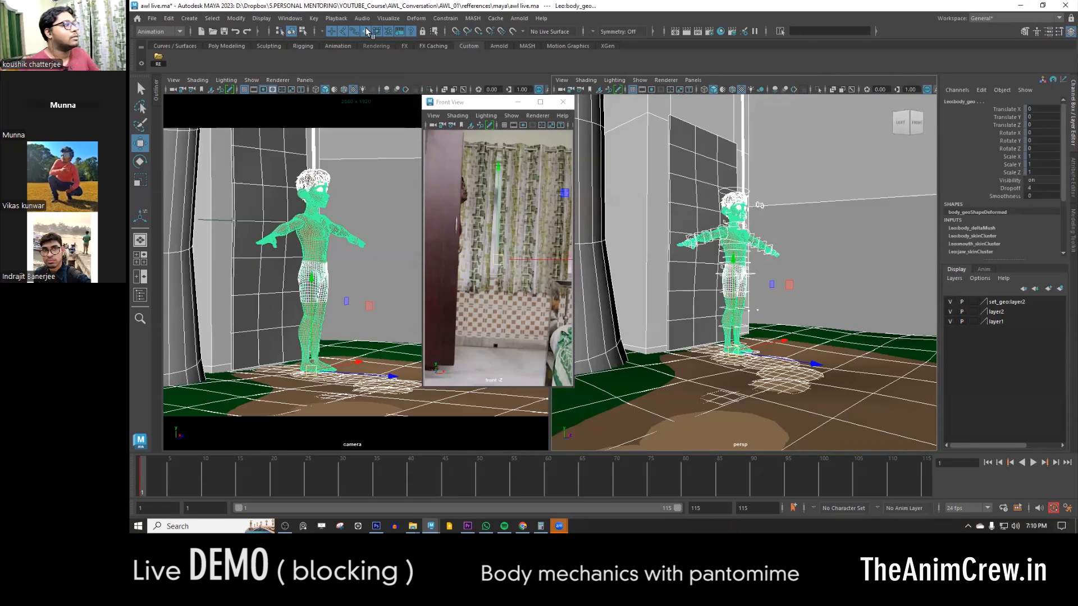
click(833, 159)
drag(833, 159, 650, 421)
alt+right_drag(703, 332, 759, 372)
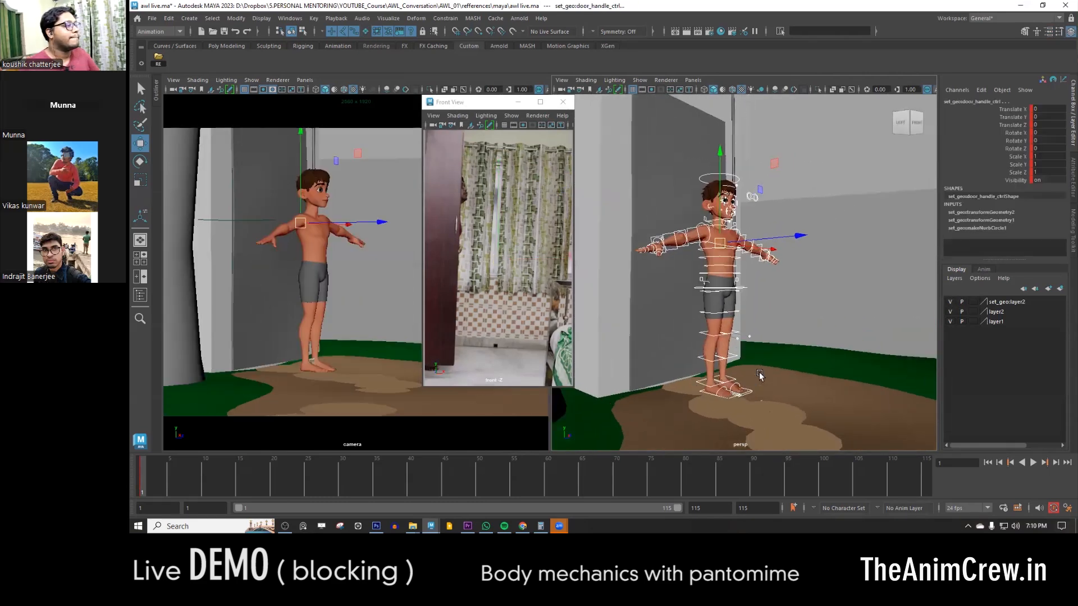
- Play back the reference sequence from the start, stop it and return to frame 1
drag(289, 473, 138, 471)
key(alt+v)
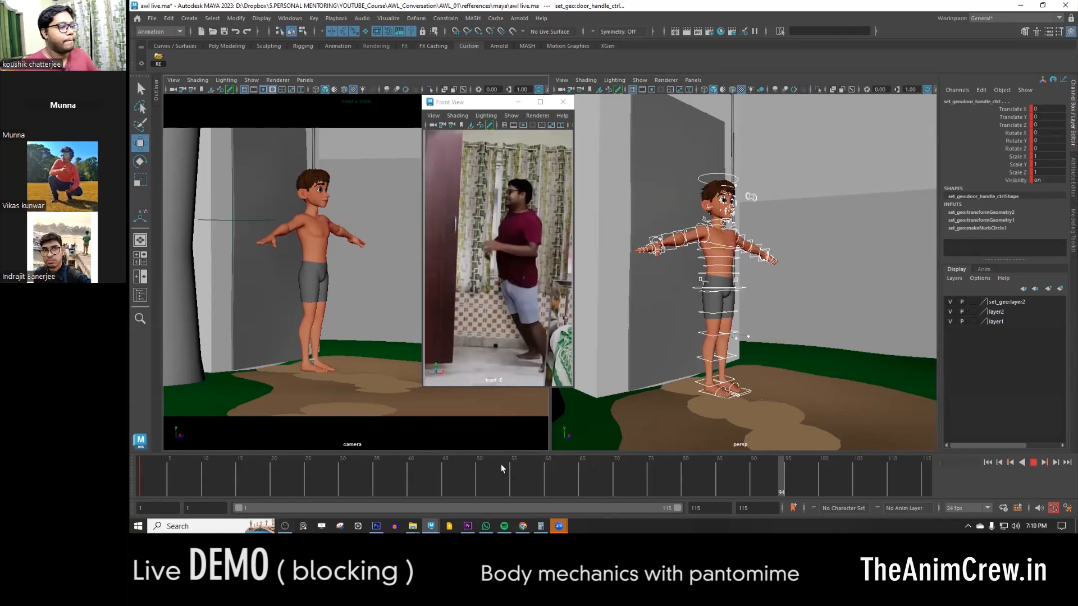
key(Escape)
click(136, 477)
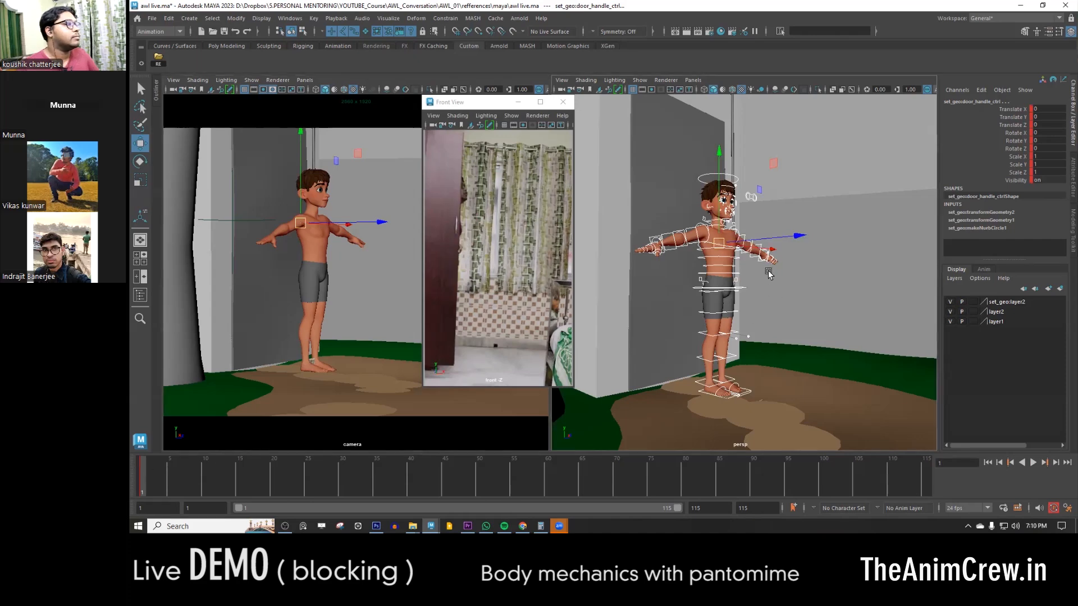
- Deselect the rig controls and switch the perspective view to wireframe display
alt+right_drag(765, 244, 760, 283)
drag(636, 388, 852, 186)
alt+drag(754, 371, 748, 379)
click(845, 320)
mouse_move(846, 283)
shift+right_down()
mouse_move(850, 311)
mouse_move(846, 281)
shift+right_up()
key(4)
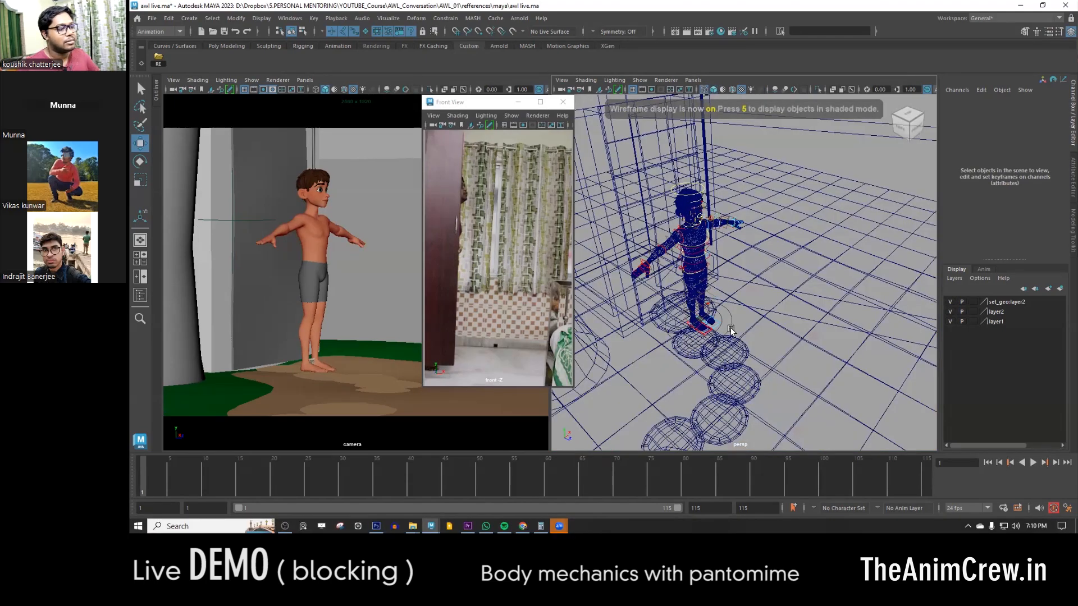
- Move the whole character back from the origin so that it stands behind the door
click(732, 313)
alt+drag(733, 312, 693, 366)
alt+middle_drag(693, 366, 803, 344)
alt+drag(803, 344, 746, 356)
drag(718, 269, 717, 262)
mouse_move(717, 327)
alt+mouse_down()
mouse_move(691, 309)
mouse_move(730, 331)
alt+mouse_up()
alt+right_drag(747, 332, 727, 357)
click(859, 246)
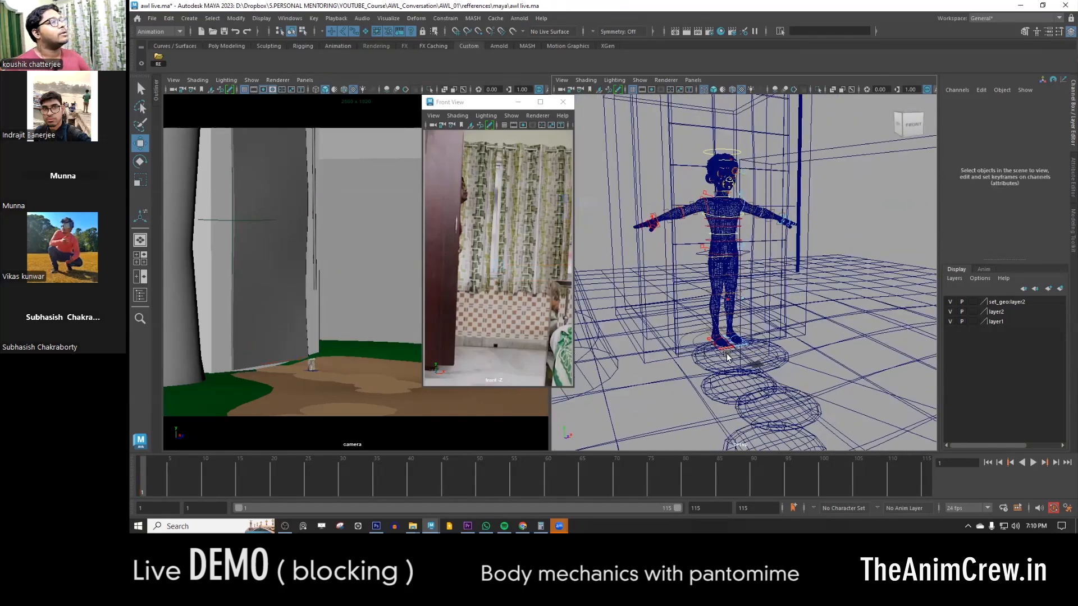
alt+drag(727, 356, 730, 360)
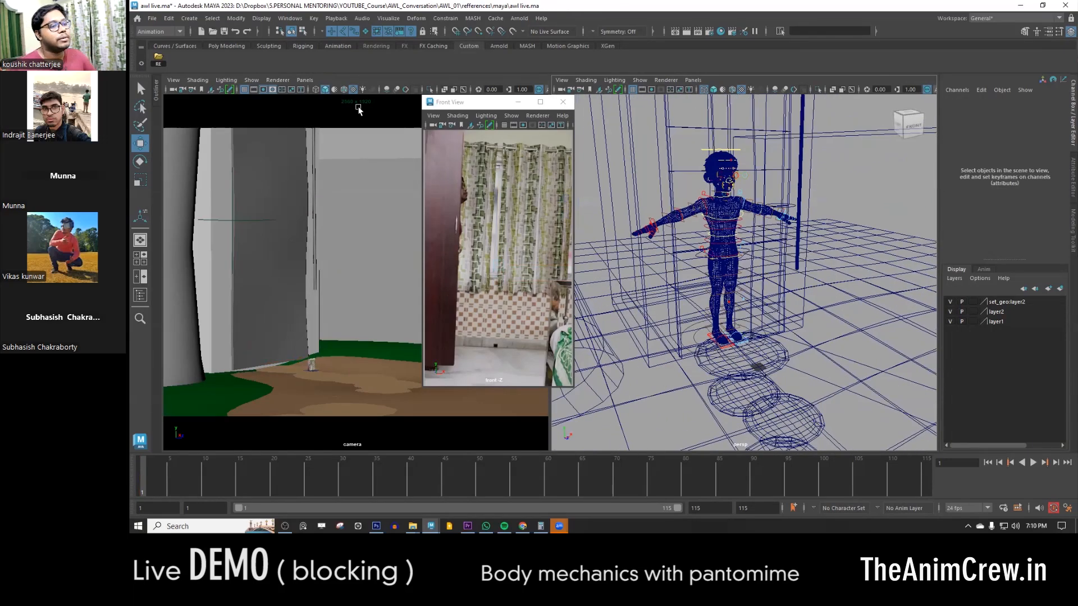
- Add the Locator command to the Custom shelf and create a locator at the origin
click(186, 19)
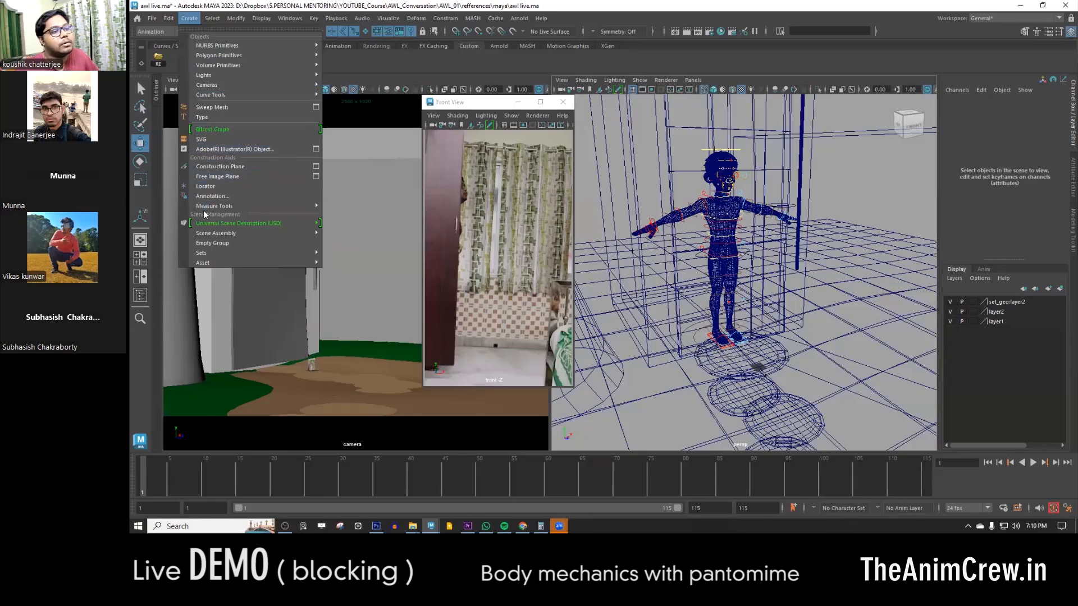
click(388, 60)
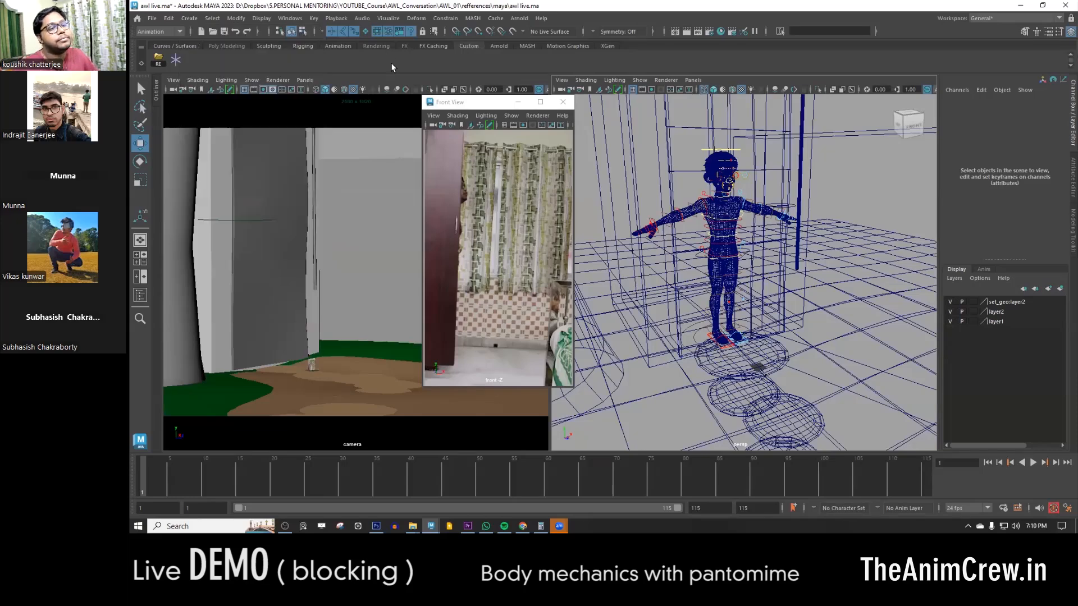
click(175, 60)
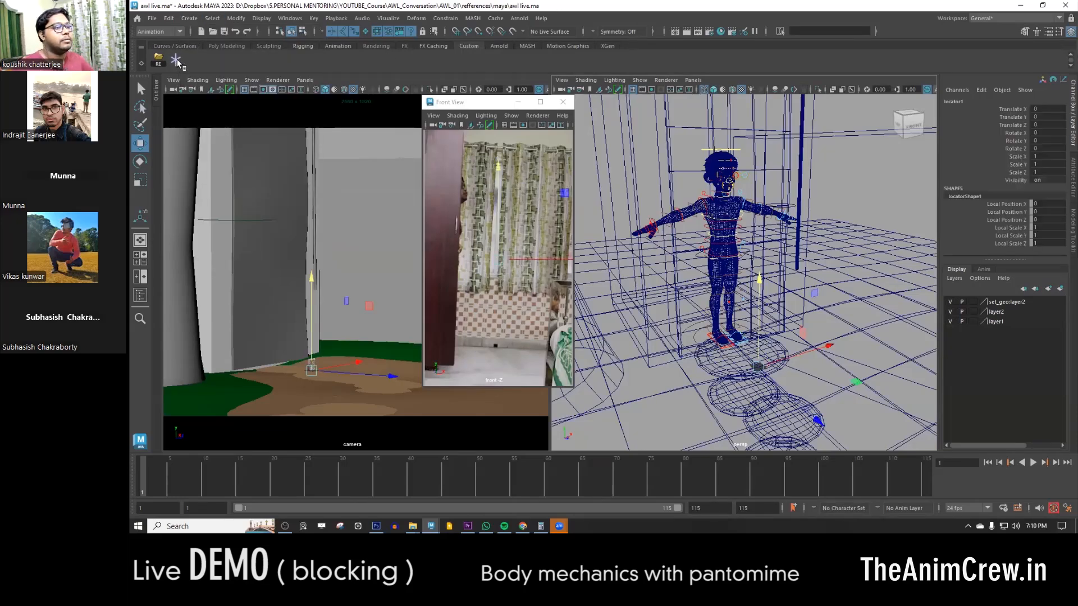
- Set the locator's Local Scale X, Y and Z to 47.1
key(q)
drag(1020, 227, 1019, 247)
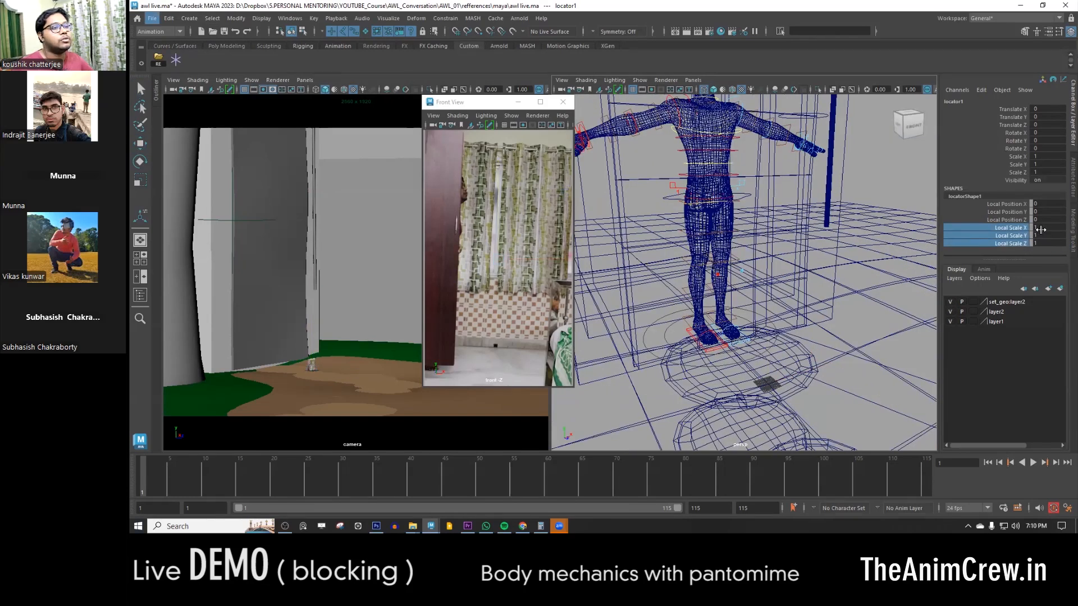
click(1017, 220)
drag(1015, 227, 1014, 241)
middle_drag(778, 279, 939, 283)
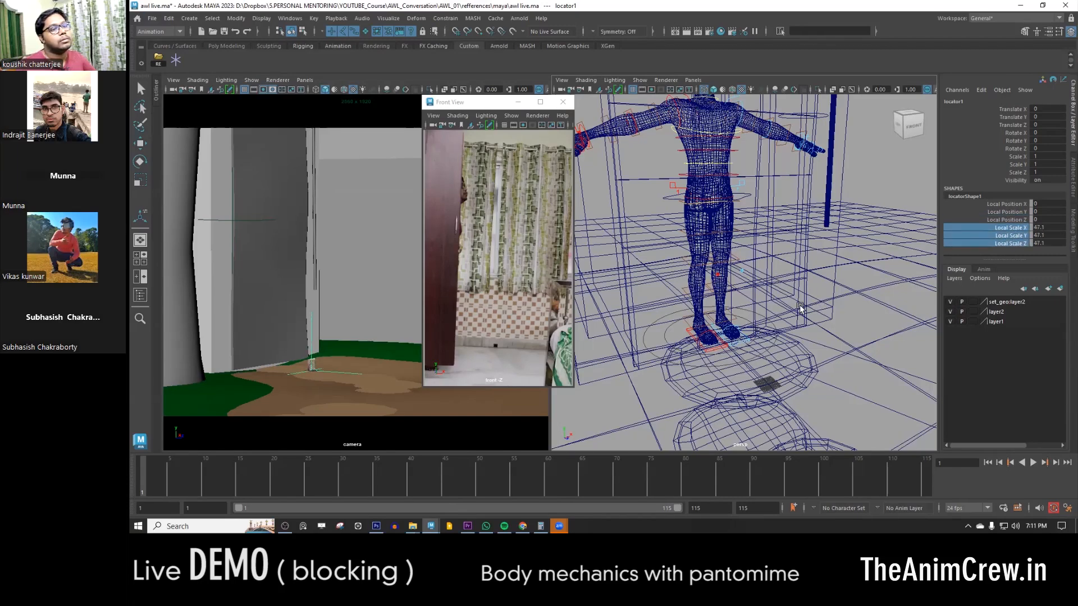
- Turn on the display of locators in the perspective view and activate the Move tool for the new locator
key(space)
click(793, 267)
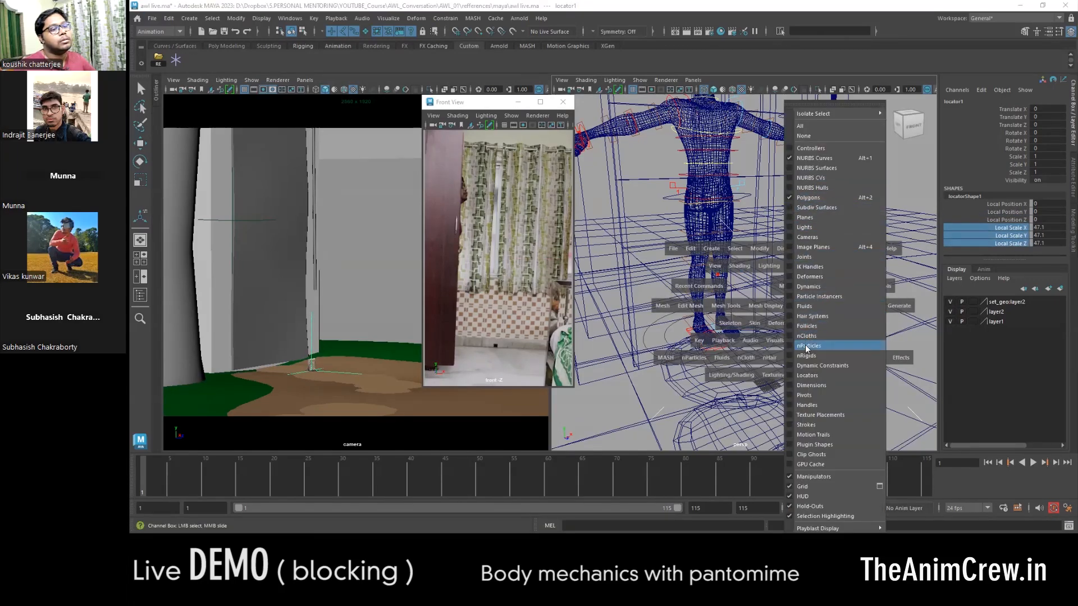
click(814, 375)
scroll(786, 360, down, 3)
alt+drag(702, 362, 782, 330)
alt+middle_drag(782, 330, 733, 341)
key(w)
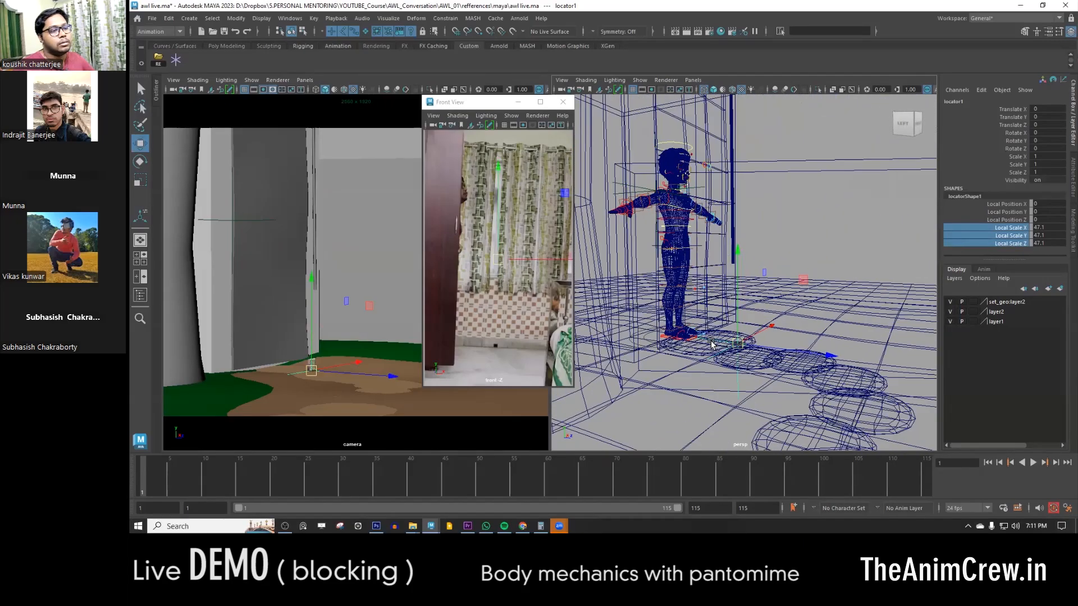
- Select the character's main body control at the waist and add the locator to the selection
scroll(664, 234, up, 2)
click(678, 240)
alt+drag(677, 240, 662, 337)
click(733, 340)
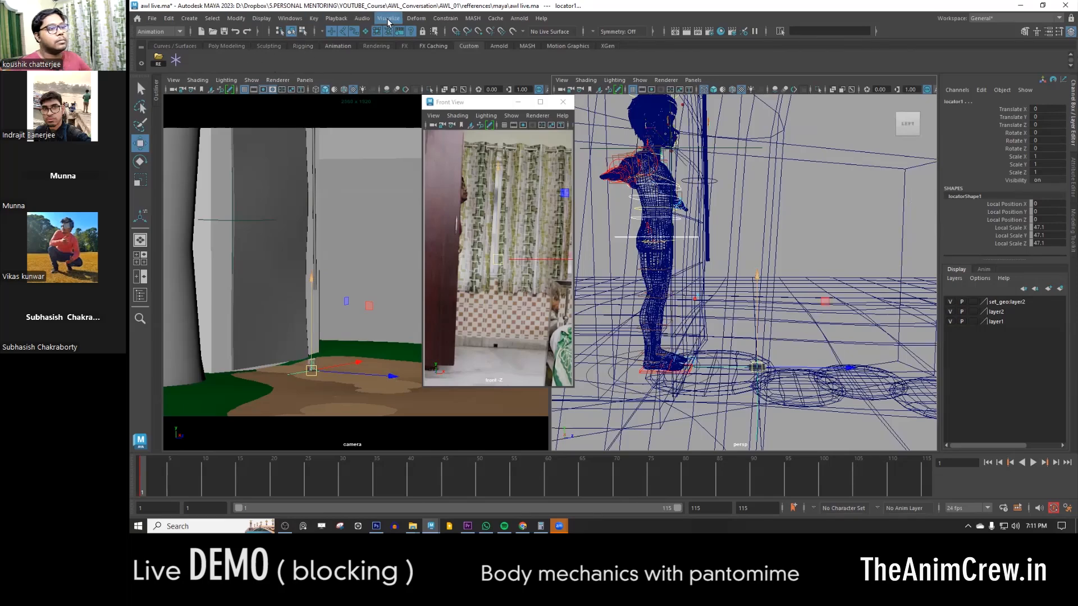
- Add the Parent, Point and Orient constraint commands to the Custom shelf
click(451, 19)
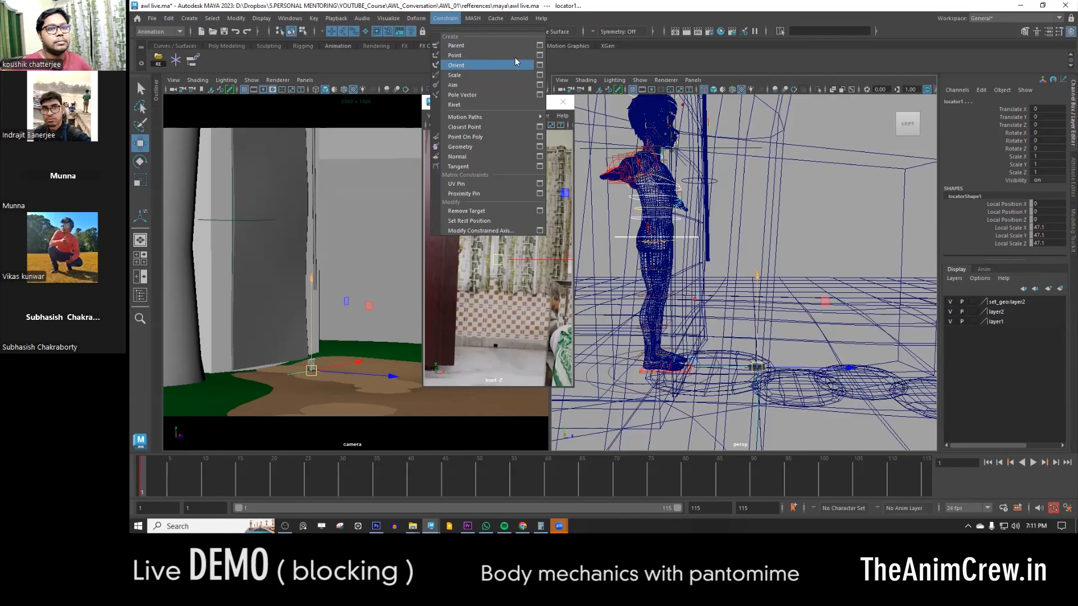
ctrl+shift+click(543, 57)
ctrl+shift+click(542, 67)
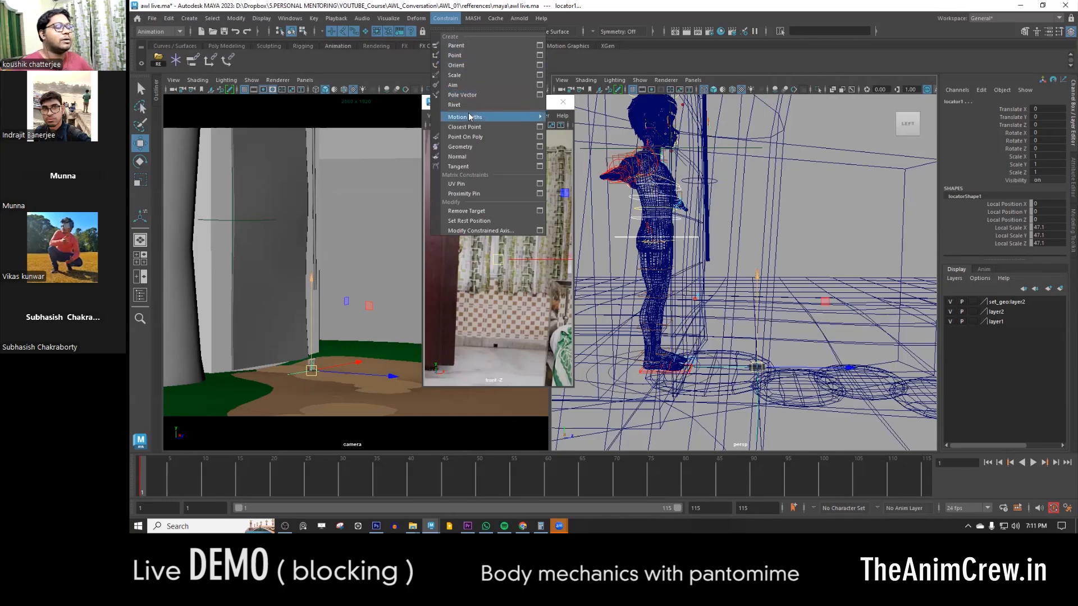
- Parent-constrain the locator to the character's main body control with Maintain Offset turned off so it snaps to the waist
double_click(192, 61)
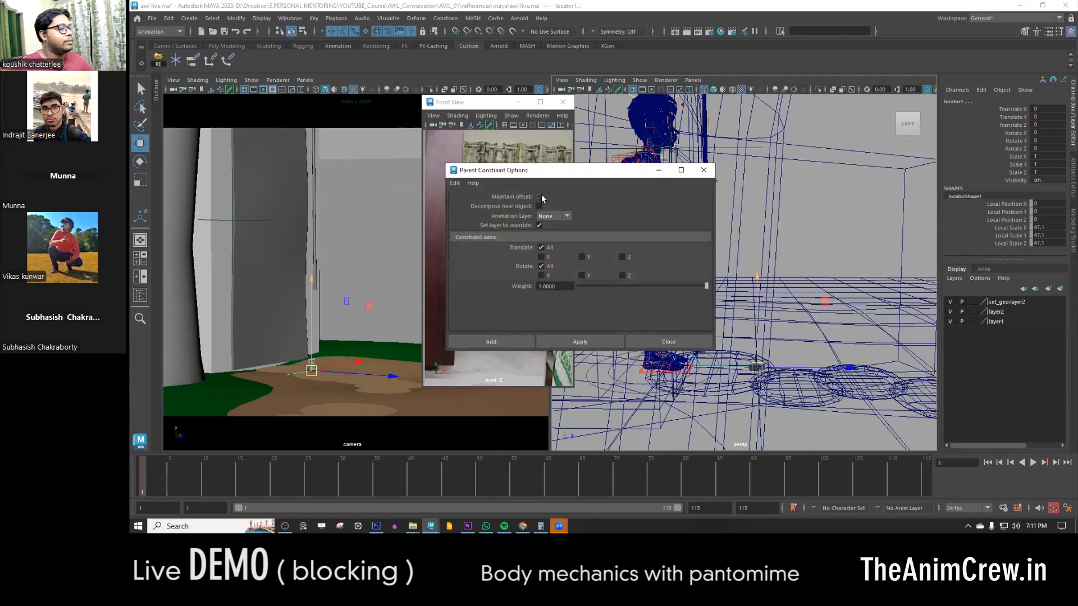
click(497, 342)
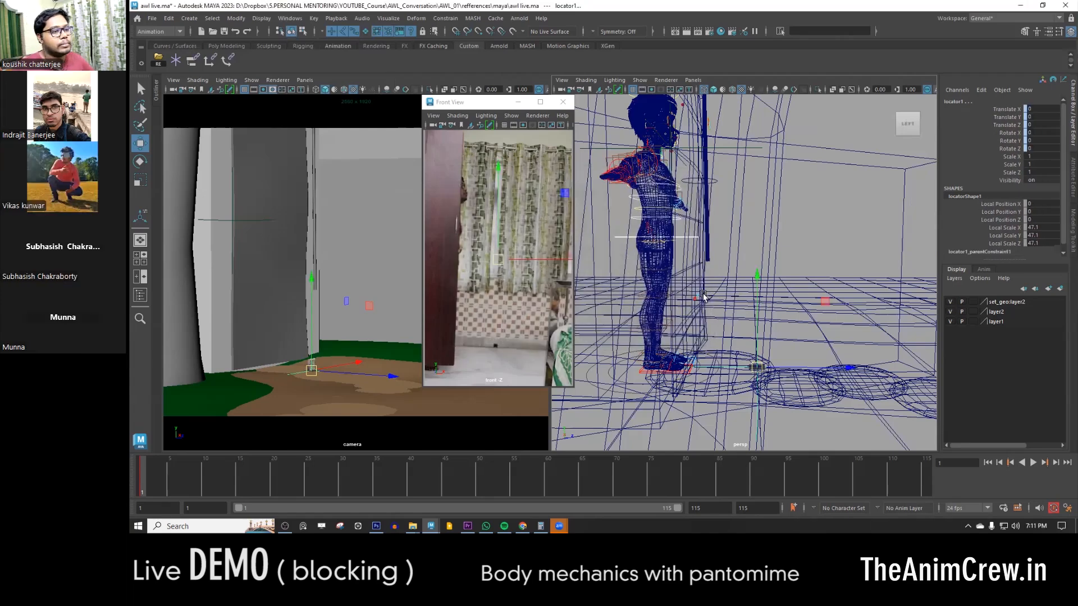
click(695, 266)
click(688, 238)
shift+click(757, 349)
double_click(191, 60)
click(537, 196)
click(490, 344)
- Delete the parent constraint under the locator, leaving the locator at the character's waist
alt+drag(708, 243, 696, 232)
scroll(696, 231, up, 3)
click(680, 249)
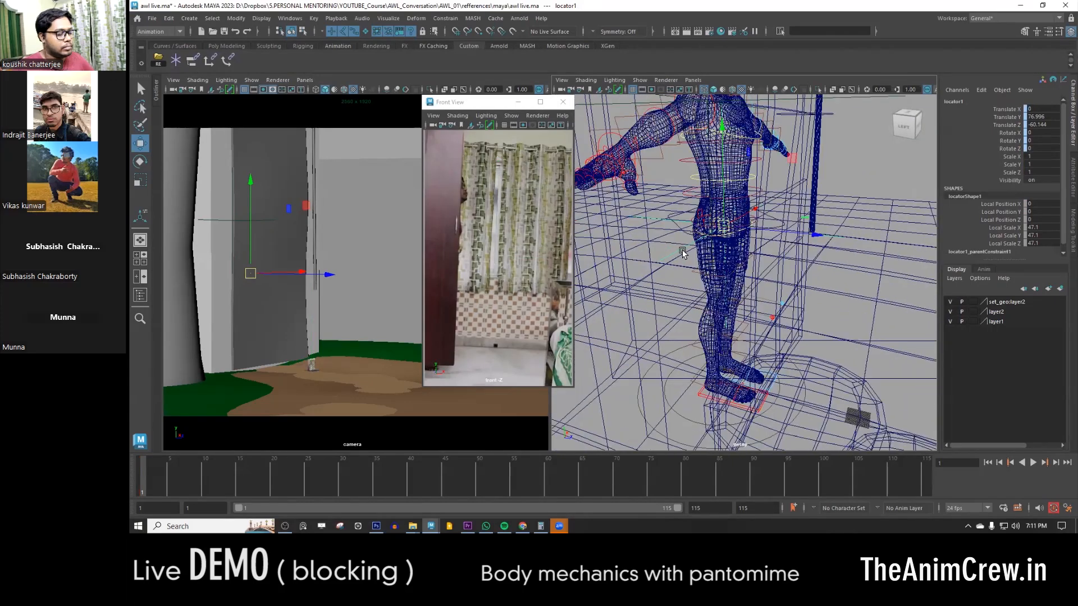
key(Down)
key(Right)
click(668, 260)
click(669, 259)
scroll(696, 292, down, 3)
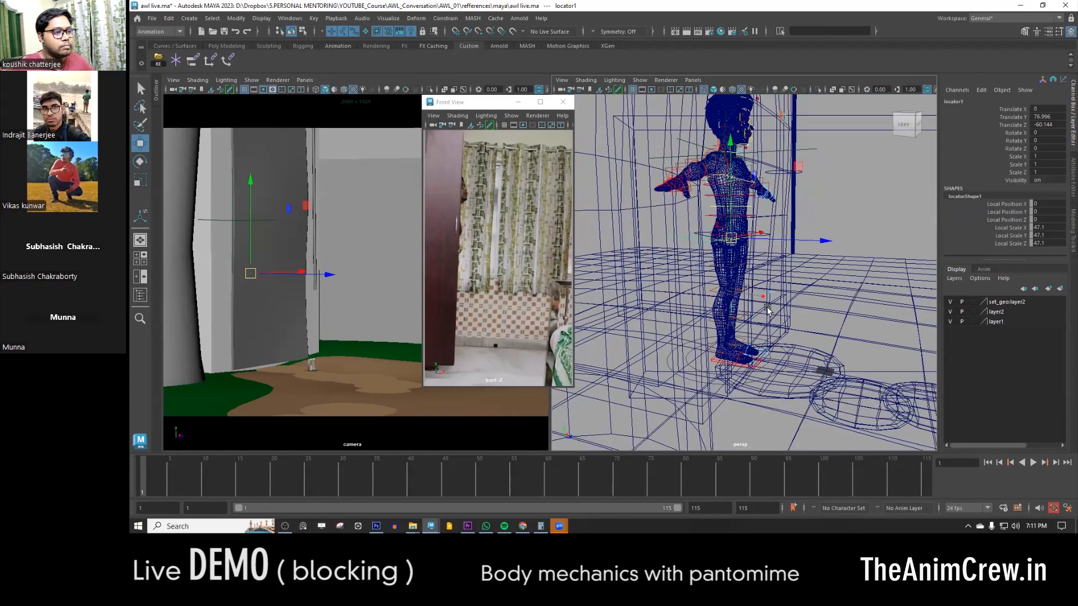
- Parent-constrain the character's main body control to the locator
alt+drag(716, 396, 702, 369)
scroll(702, 369, up, 4)
shift+click(642, 136)
click(626, 139)
click(1073, 177)
click(856, 102)
click(933, 208)
click(933, 238)
click(1073, 133)
shift+click(629, 123)
click(193, 60)
click(492, 342)
- Parent-constrain both foot IK controls to the locator by repeating the constraint command
click(628, 138)
alt+middle_drag(682, 388, 684, 334)
shift+click(684, 307)
alt+drag(747, 332, 713, 344)
key(g)
scroll(725, 303, down, 3)
alt+middle_drag(719, 269, 721, 331)
click(652, 210)
alt+drag(775, 331, 741, 337)
shift+click(758, 353)
key(g)
- Try rotating the locator to test the constrained body and feet, and undo the rotation
click(785, 183)
alt+drag(789, 197, 831, 235)
key(e)
drag(741, 233, 709, 264)
key(ctrl+z)
key(w)
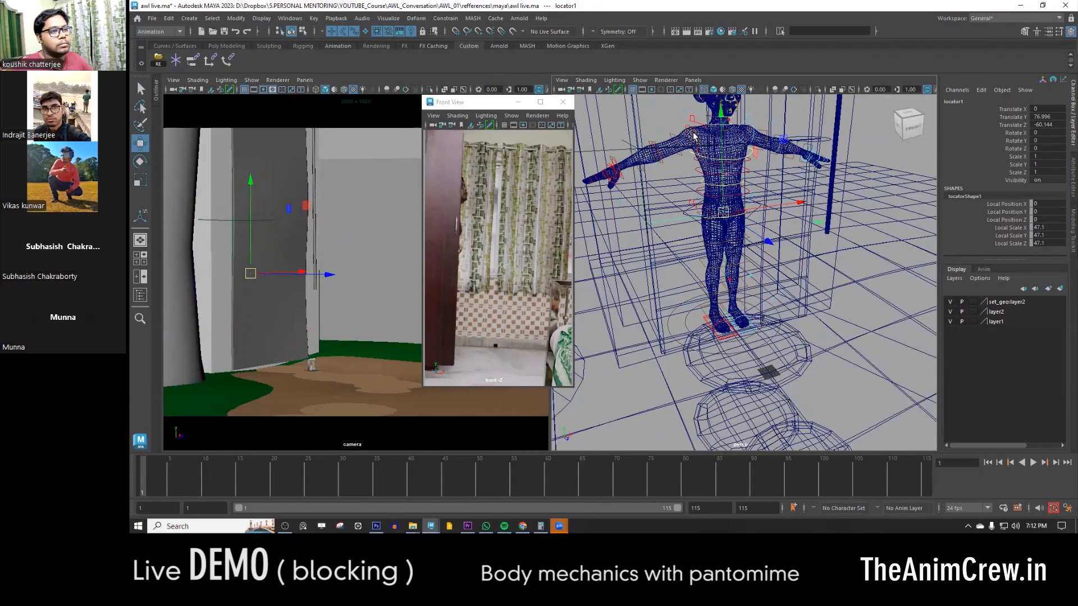
- Set Global to 0 on both upper-arm FK controls, test by rotating the locator, and undo the rotation
click(696, 133)
shift+click(754, 137)
click(1017, 188)
alt+middle_drag(747, 222, 730, 297)
middle_drag(730, 296, 758, 250)
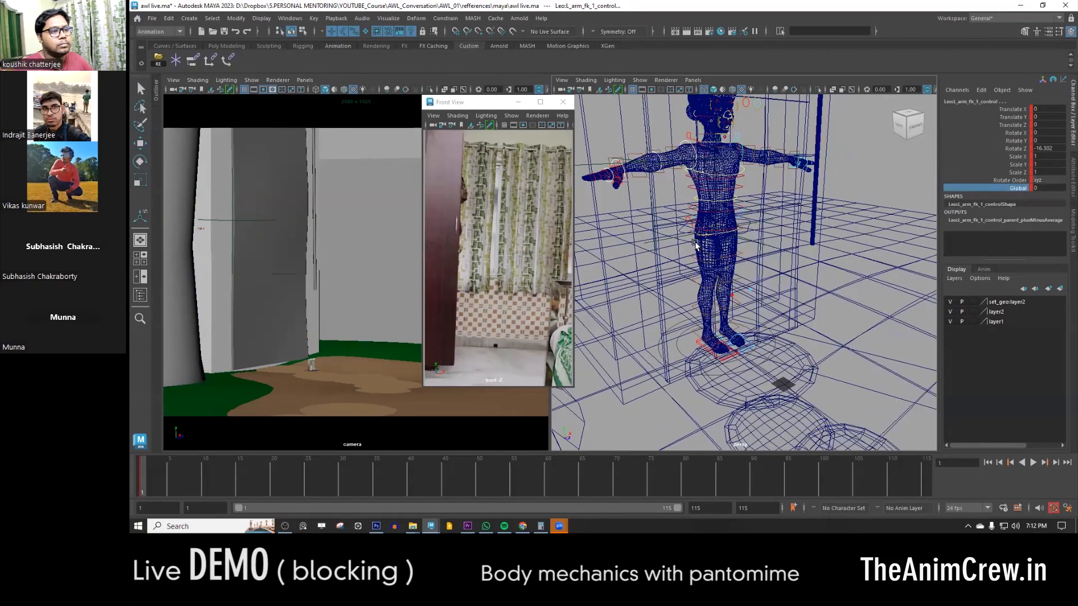
click(663, 244)
key(e)
drag(741, 253, 775, 253)
key(ctrl+z)
- Adjust the Global attribute of the next upper-body control, test it by rotating the locator, and undo the rotation
click(717, 209)
key(w)
click(1012, 188)
alt+middle_drag(654, 342, 683, 232)
click(683, 230)
key(e)
drag(689, 246, 602, 314)
key(ctrl+z)
key(ctrl+z)
- Set the head control's Global attribute to 0, test with a rotation, and undo the rotation
click(740, 119)
click(1014, 183)
click(1014, 188)
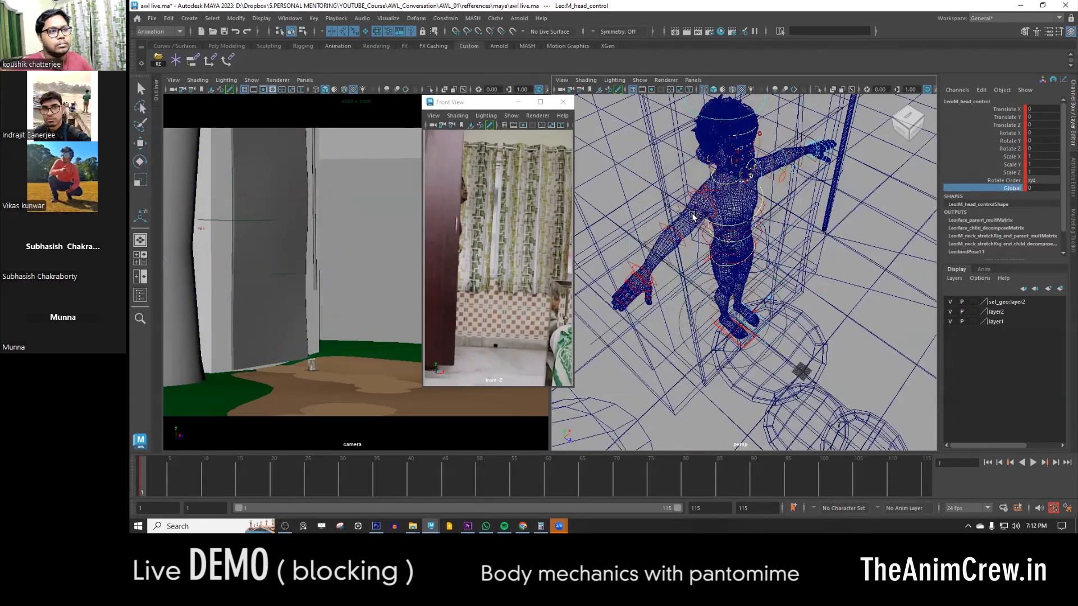
alt+middle_drag(716, 321, 682, 380)
click(663, 349)
key(e)
alt+drag(668, 345, 638, 316)
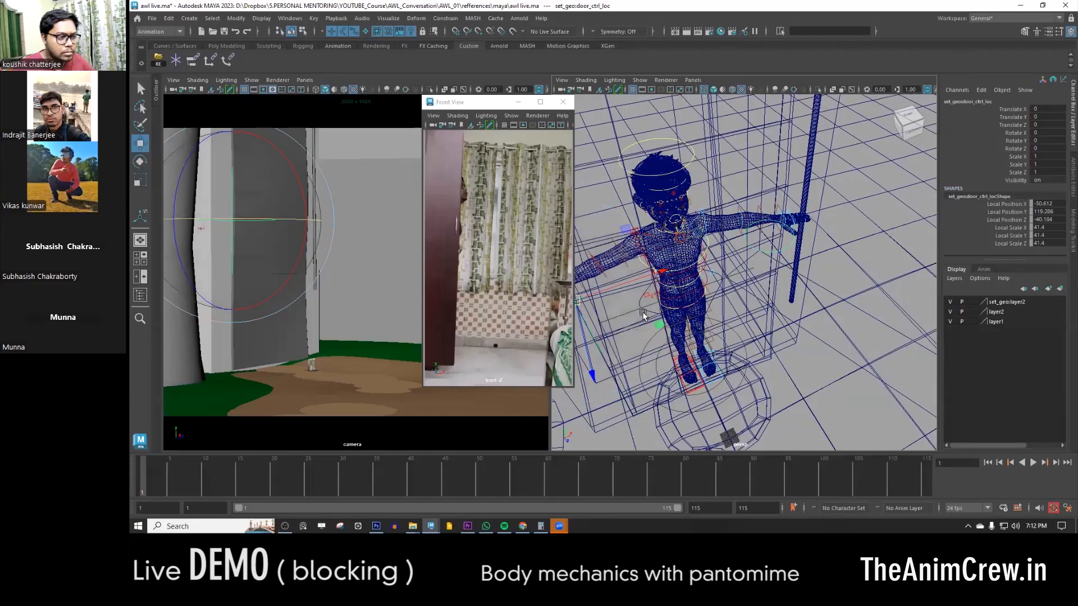
click(635, 312)
drag(686, 372, 730, 354)
key(ctrl+z)
- Change the neck control's Global attribute, test it by rotating the locator, and undo the rotation
alt+drag(755, 247, 794, 196)
scroll(730, 236, up, 5)
click(706, 240)
key(w)
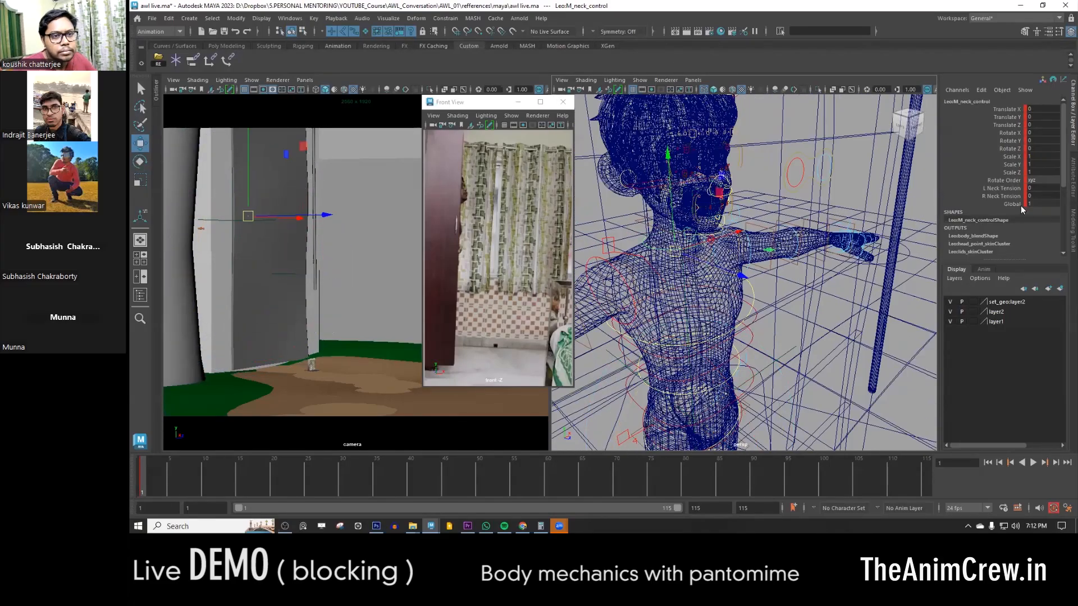
click(1013, 205)
scroll(802, 373, down, 5)
alt+drag(802, 372, 779, 310)
click(778, 309)
key(e)
drag(721, 283, 741, 295)
key(ctrl+z)
scroll(755, 275, down, 5)
- Key the locator at frame 1 and play the scene alongside the floating reference
key(s)
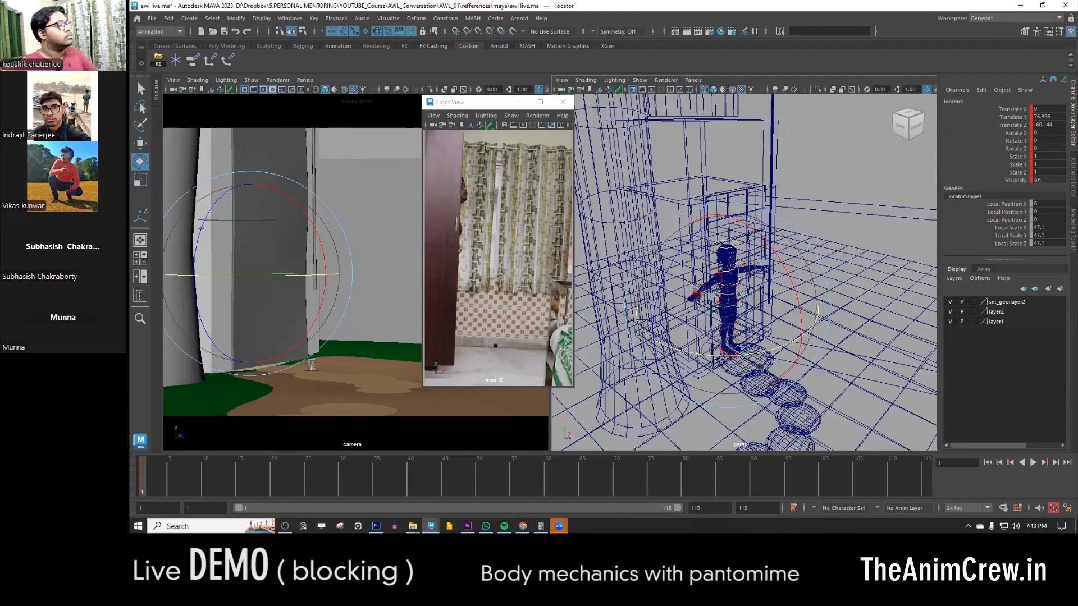
key(alt+v)
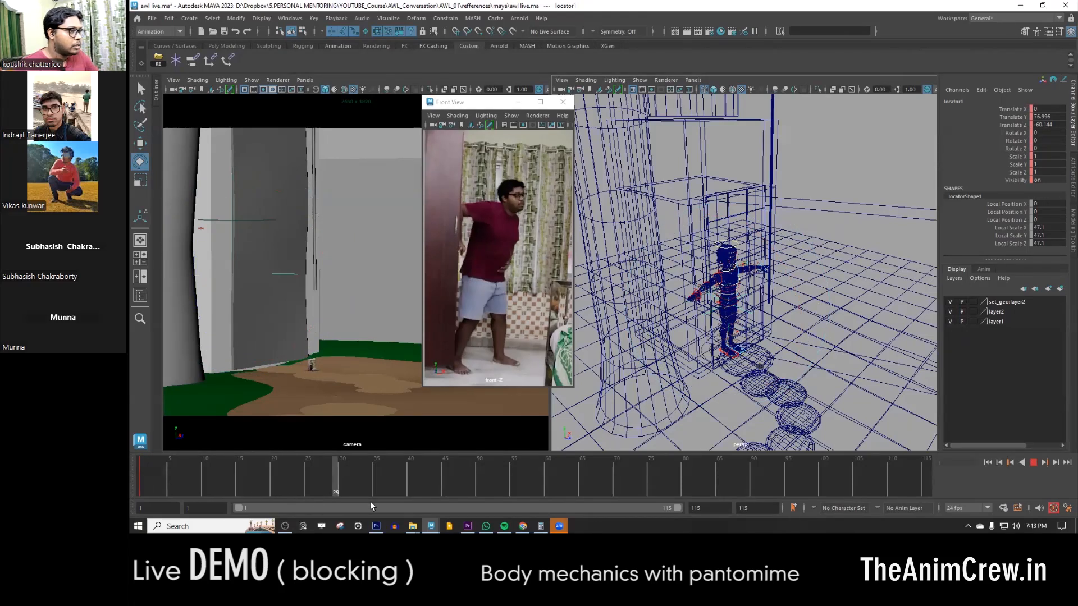
click(135, 480)
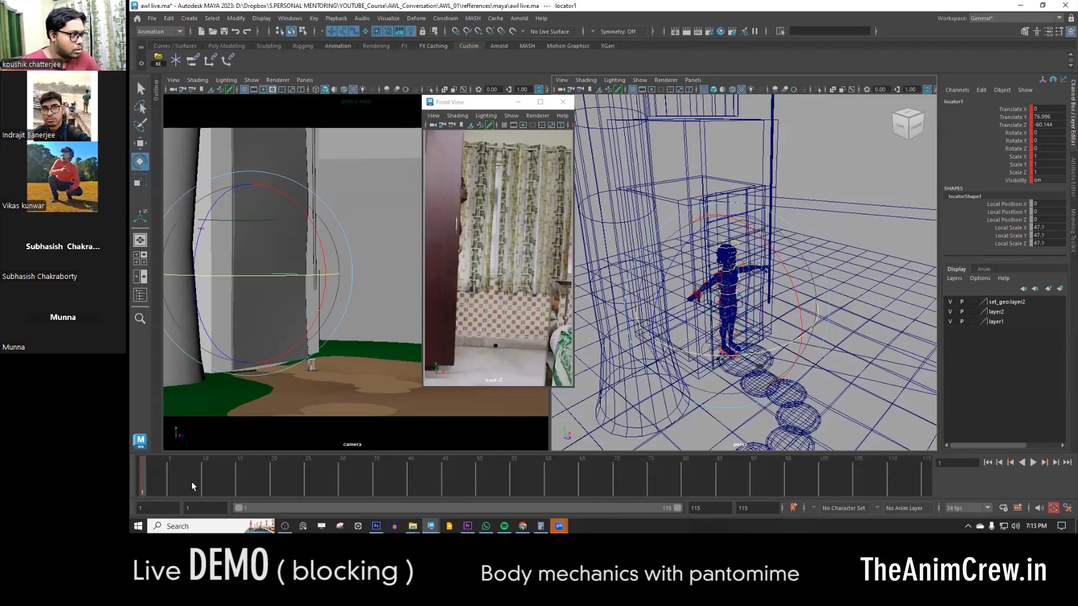
key(alt+v)
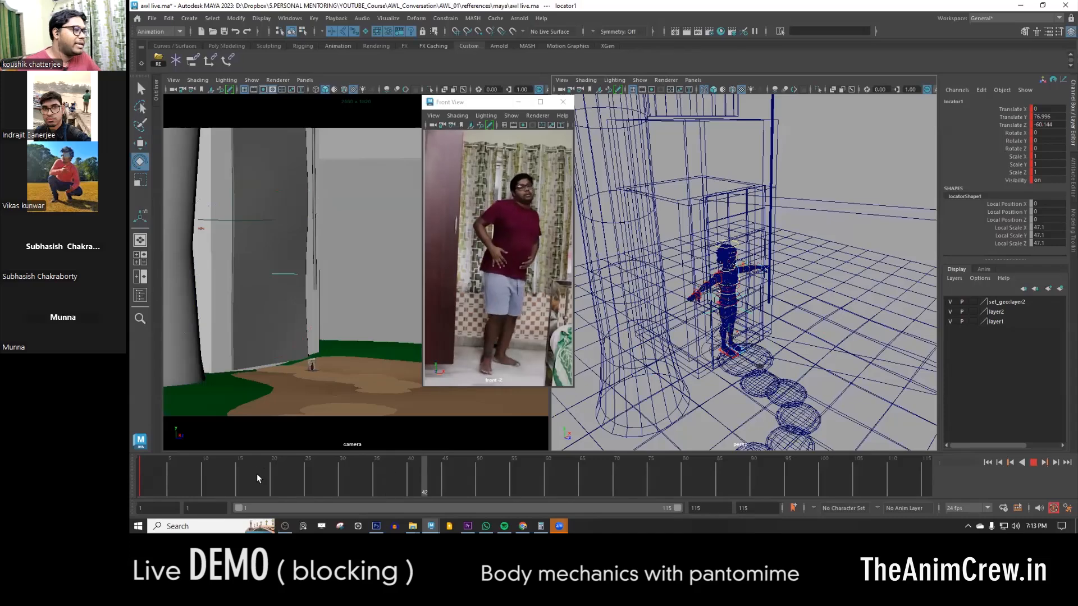
key(alt+v)
- Change the camera view's Show settings to hide the locator and other helper objects
key(space)
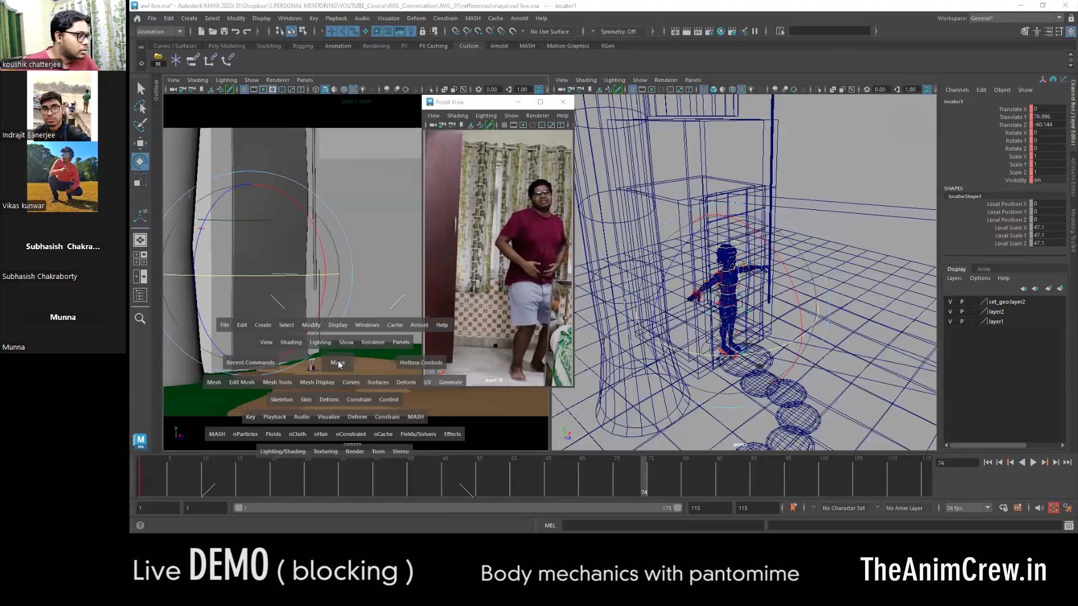
click(352, 342)
click(370, 136)
click(382, 197)
- Key the locator at frame 65 with Translate Z 106.825 and Rotate Y -29.775, and move the floating reference view clear of the viewports
click(142, 486)
key(alt+v)
click(142, 484)
key(alt+v)
- Play the locator's movement from frame 1, scrub to frame 20, and frame the character in the perspective view
key(alt+v)
key(s)
key(w)
alt+drag(618, 387, 837, 355)
drag(504, 104, 896, 66)
alt+drag(808, 331, 759, 368)
key(e)
key(ctrl+z)
key(alt+v)
click(137, 476)
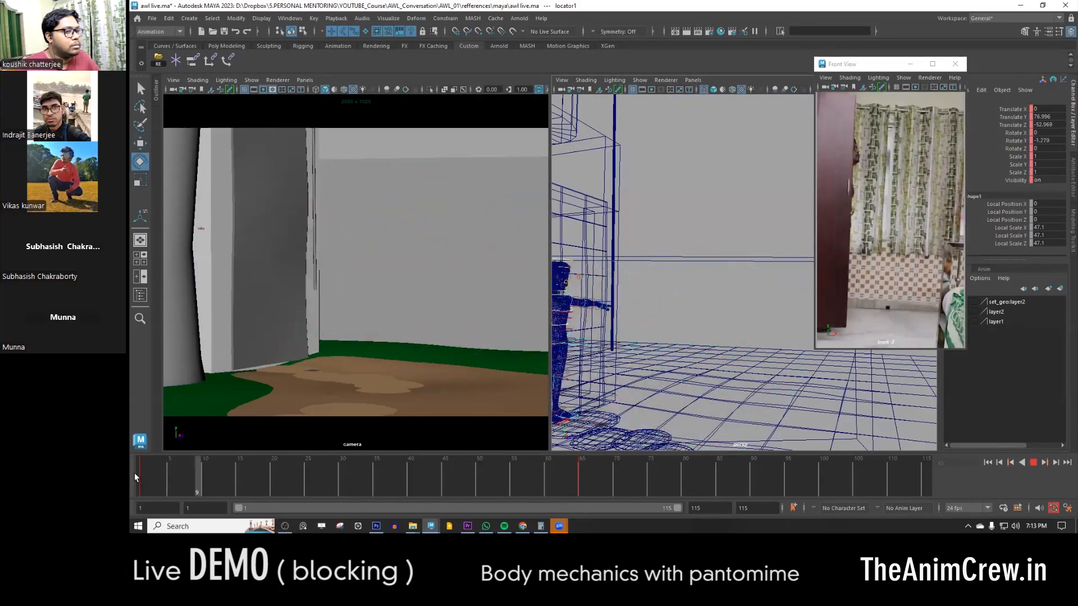
drag(160, 470, 271, 480)
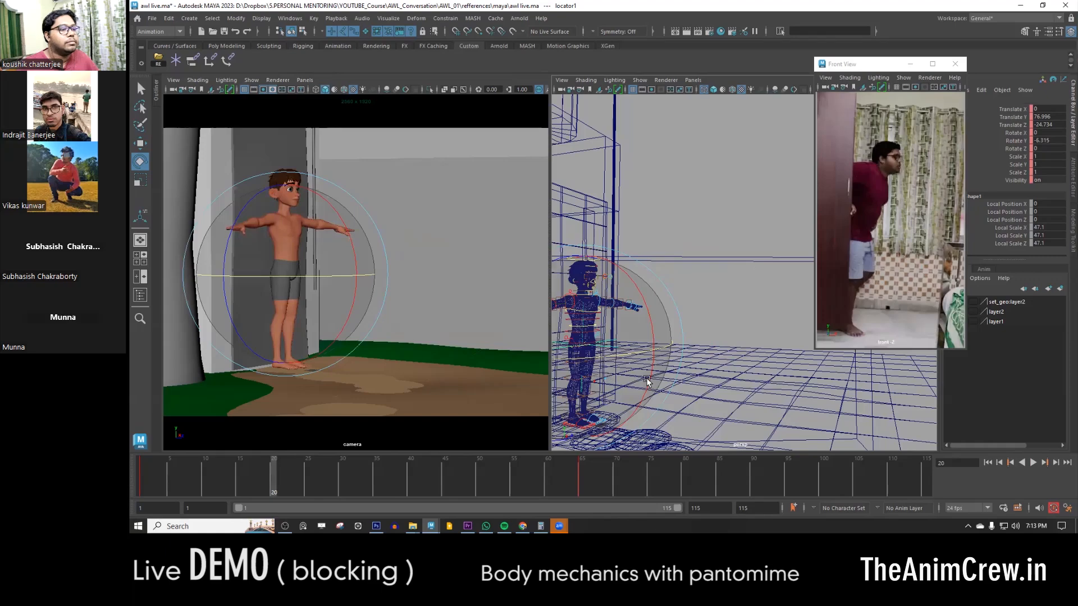
alt+middle_drag(668, 370, 712, 352)
key(w)
scroll(668, 342, up, 3)
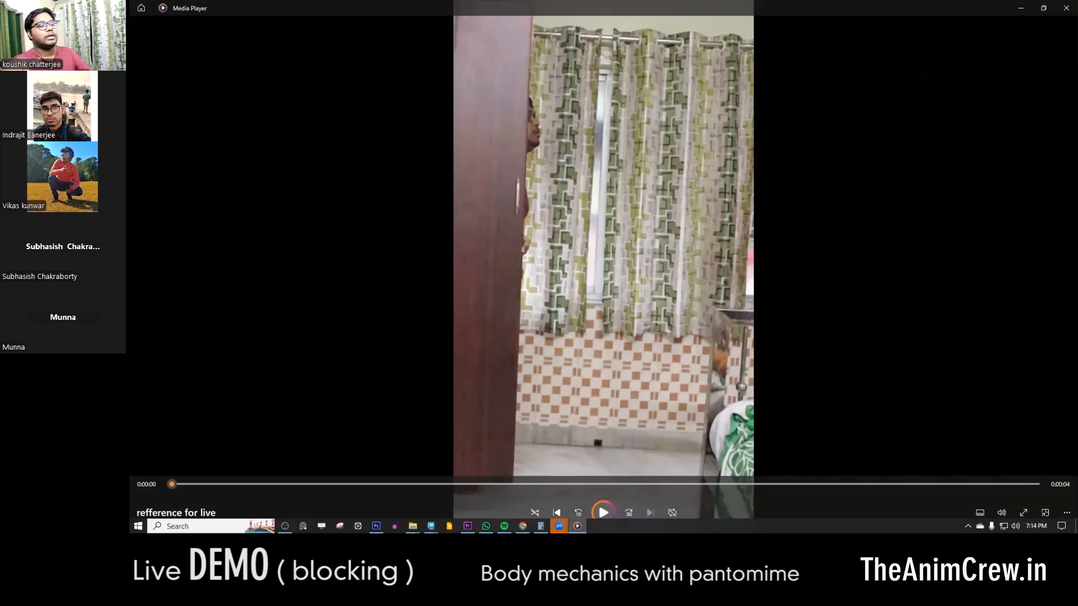
- Play the "refference for live" video in Media Player and return to Maya
click(603, 513)
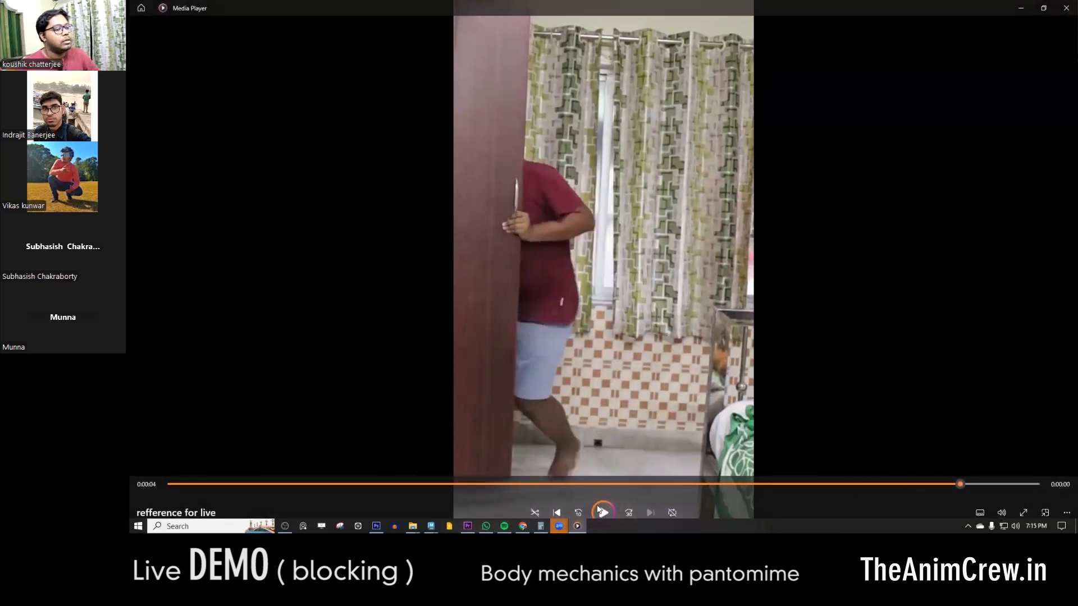
click(599, 510)
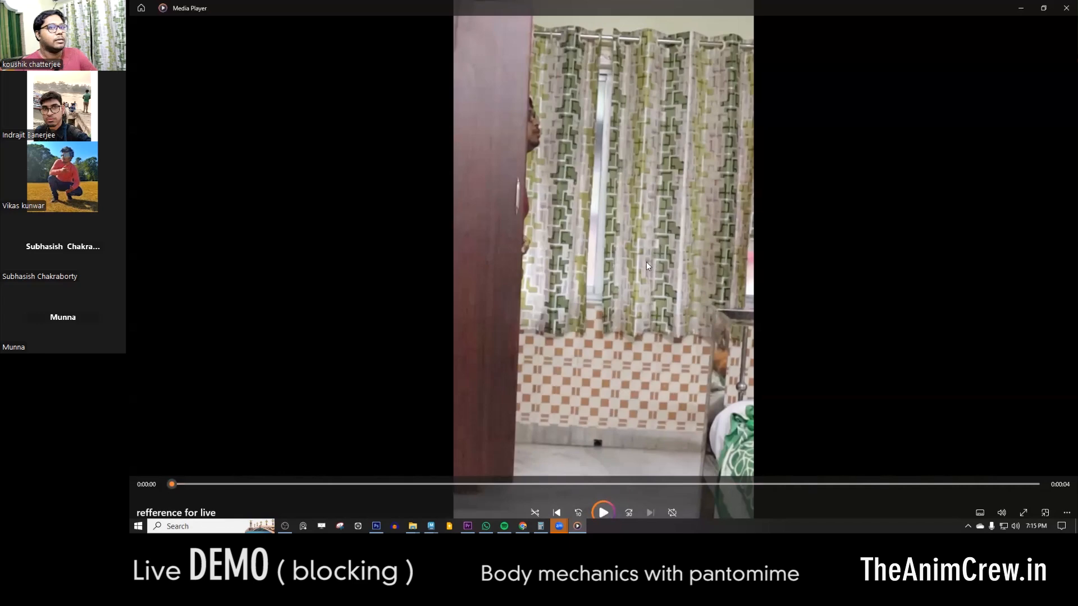
click(1019, 9)
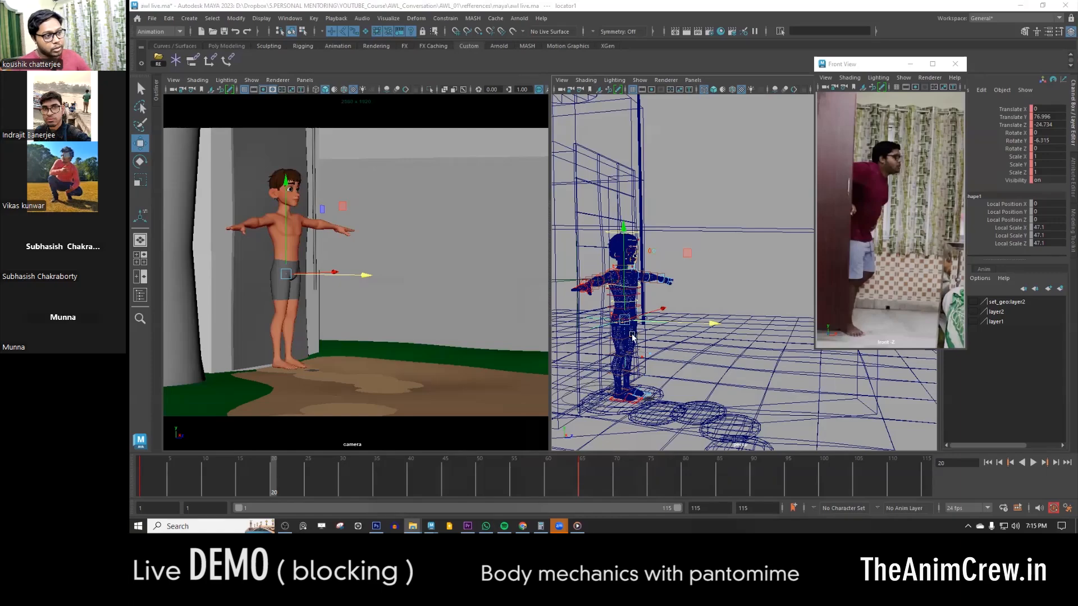
- Try moving and rotating the whole character with the locator at frame 20, and undo the changes
alt+drag(649, 338, 691, 356)
alt+right_drag(691, 356, 663, 289)
click(674, 246)
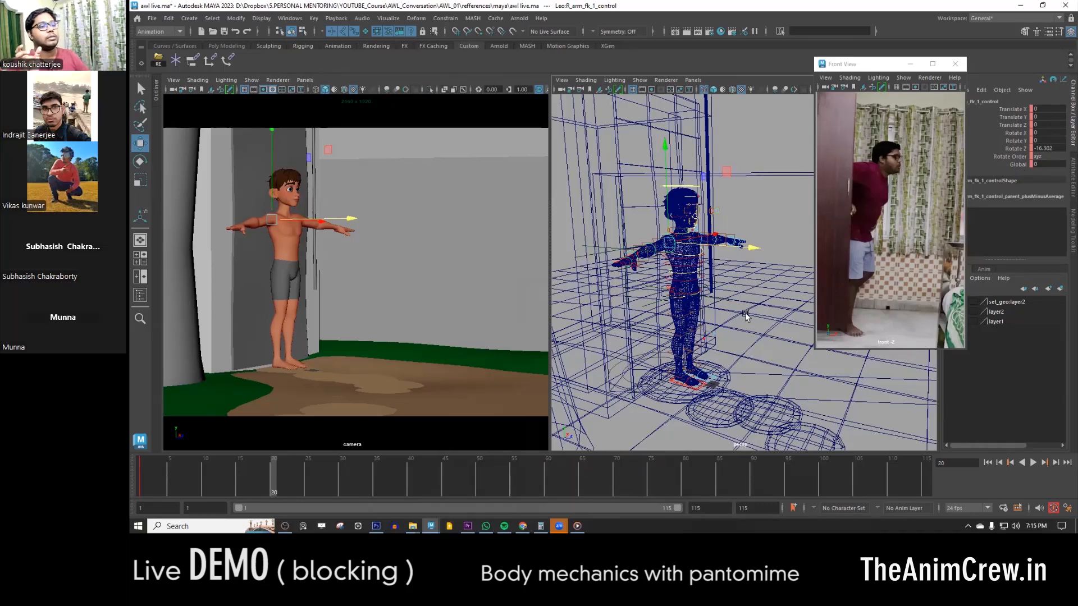
click(651, 307)
drag(685, 294, 769, 278)
key(e)
drag(400, 267, 320, 255)
drag(425, 224, 487, 326)
key(ctrl+z)
key(ctrl+z)
key(ctrl+z)
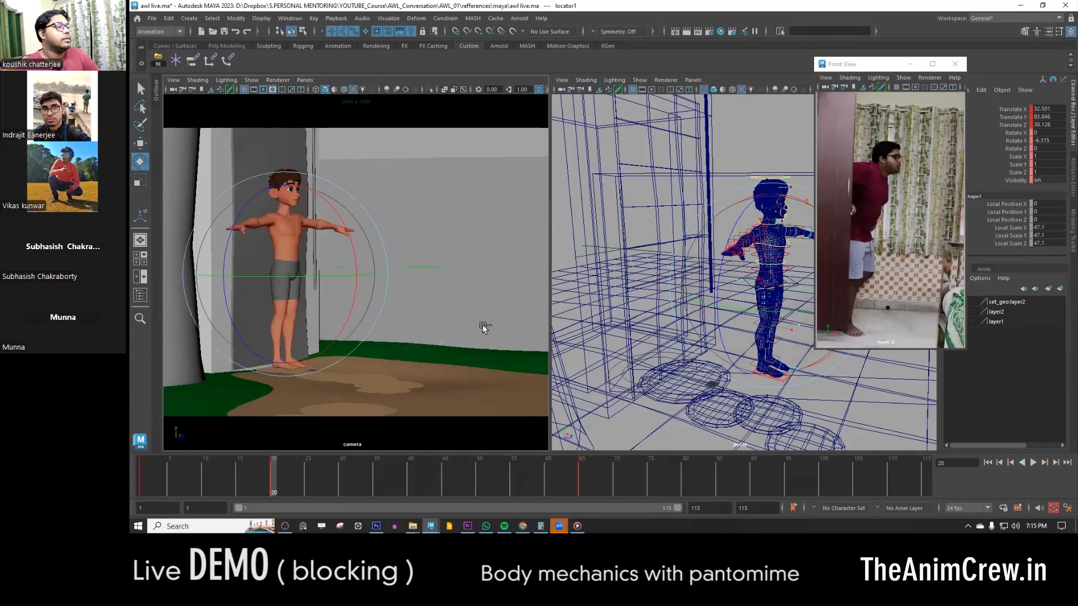
- Scrub the locator animation to frame 65, play it back, and stop at frame 21
drag(378, 473, 582, 477)
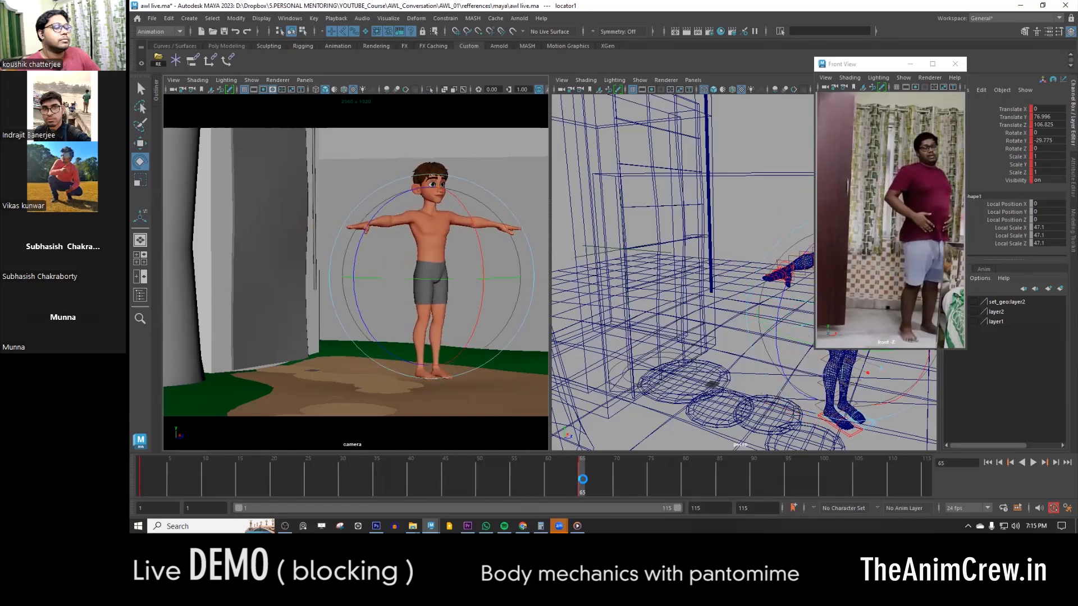
key(q)
key(e)
key(alt+v)
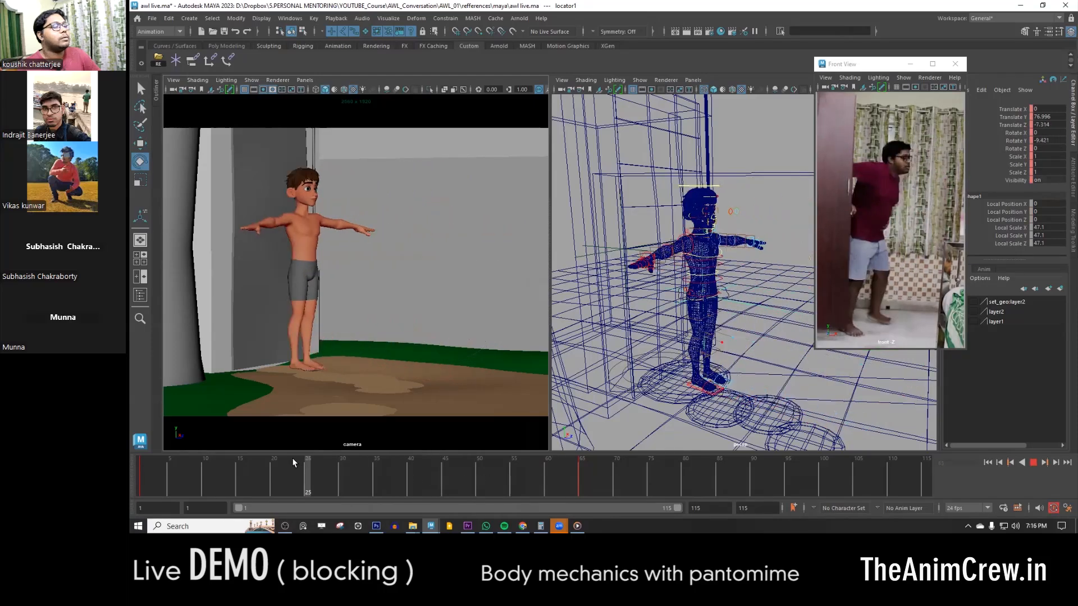
click(282, 466)
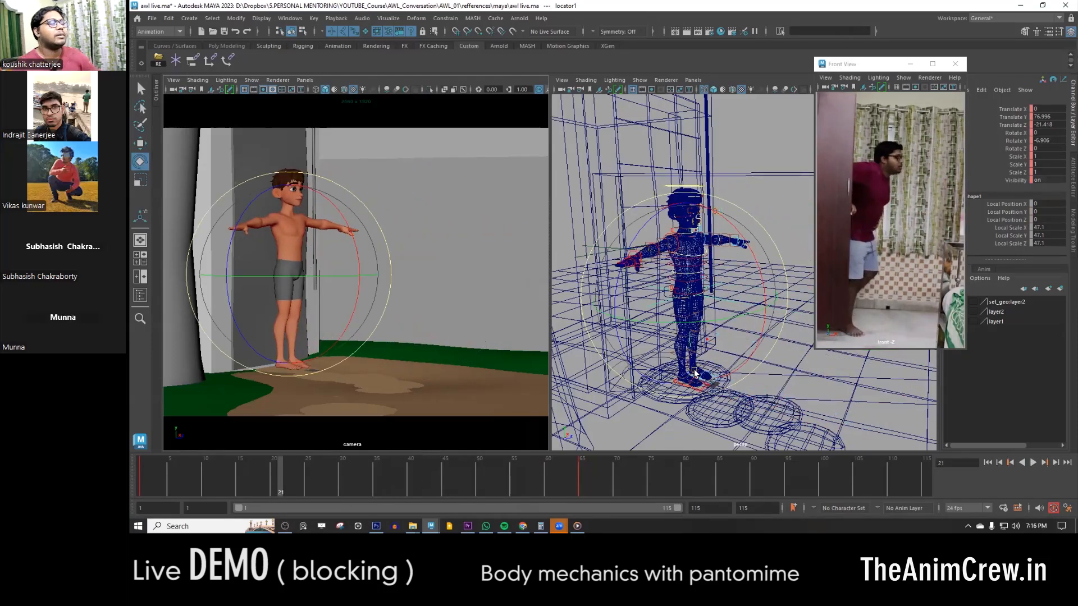
- Select the right leg IK control and look through its foot attributes
key(w)
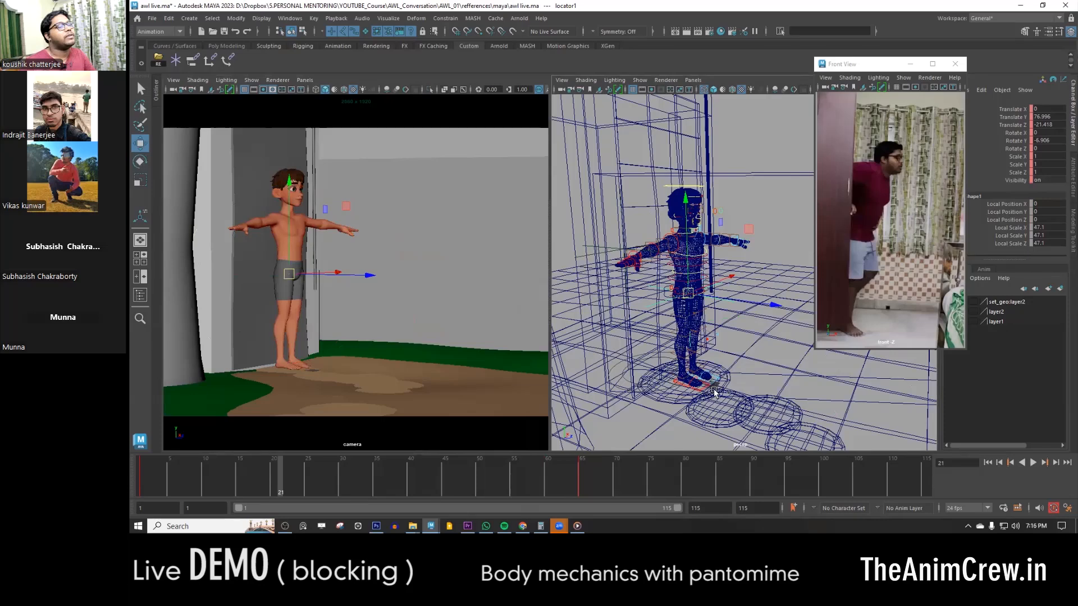
click(705, 389)
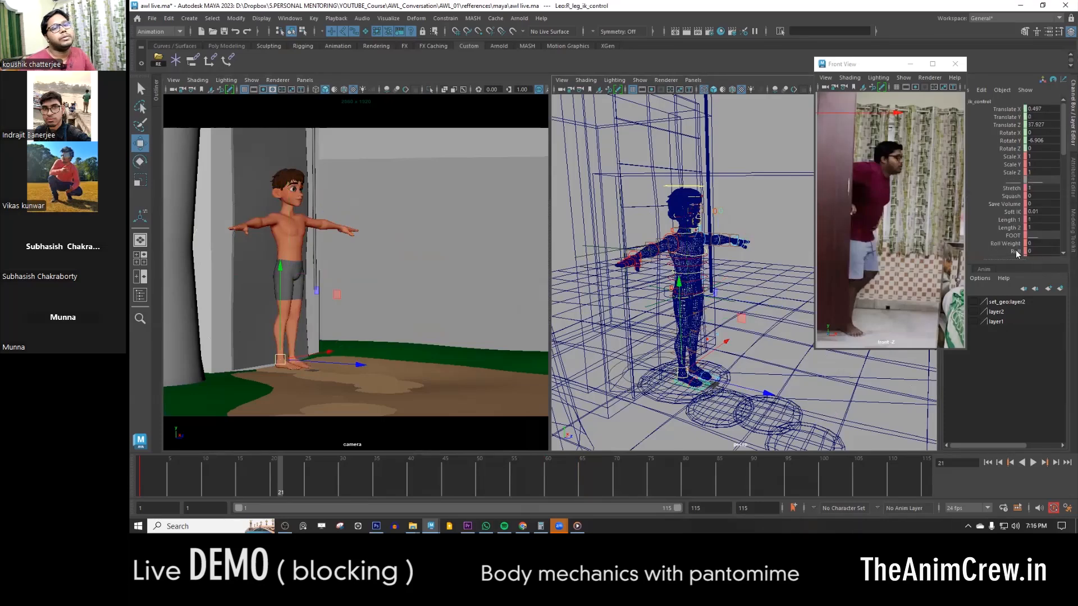
scroll(1017, 254, down, 3)
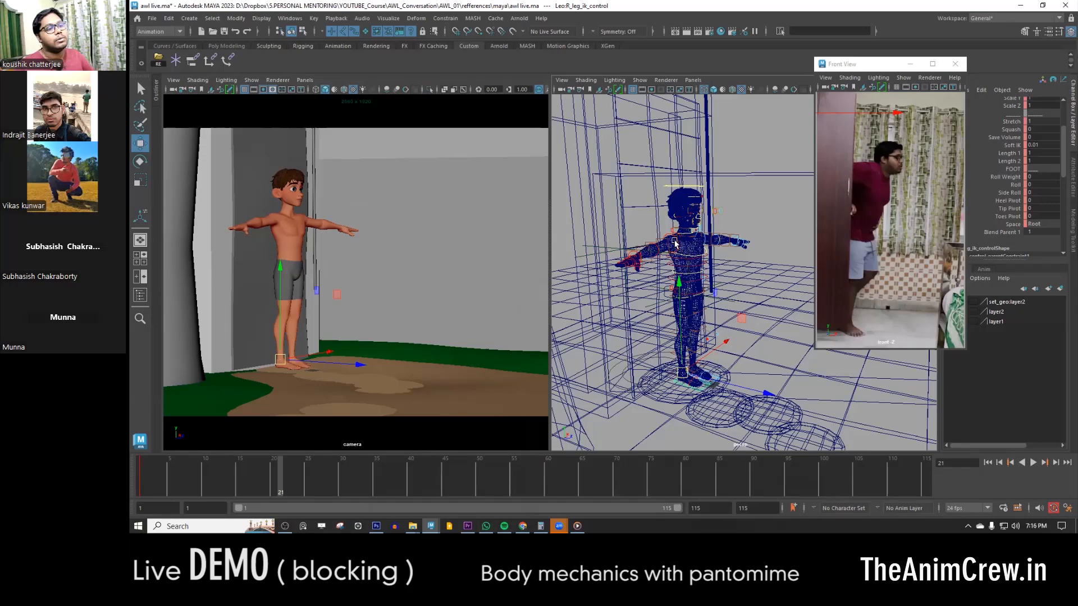
scroll(722, 343, up, 5)
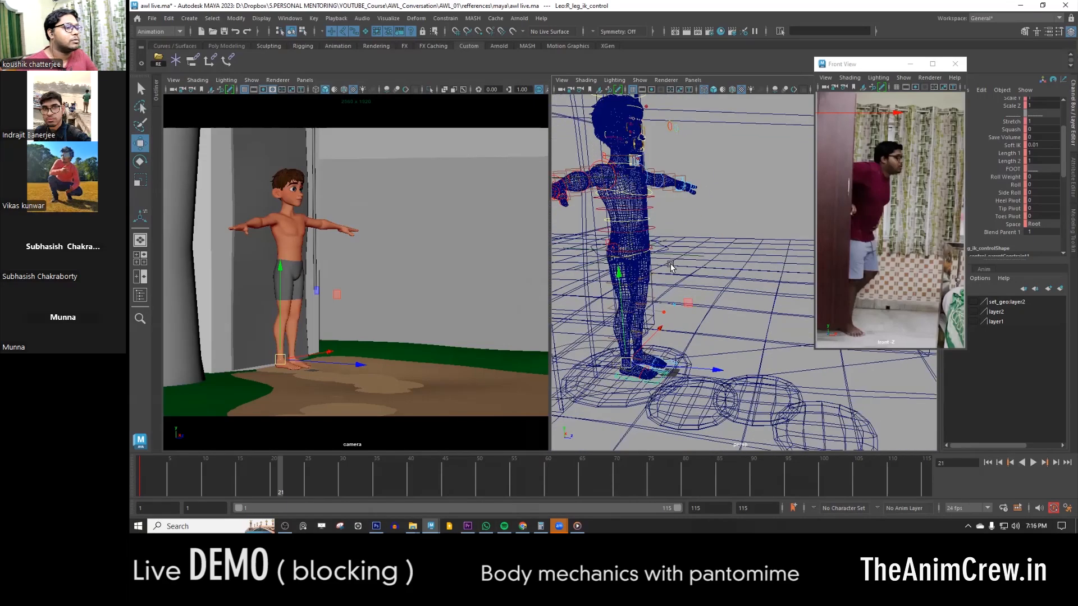
- Reselect the locator, play the animation from frame 1, and key the locator at frame 20
click(685, 259)
scroll(691, 292, down, 3)
click(139, 476)
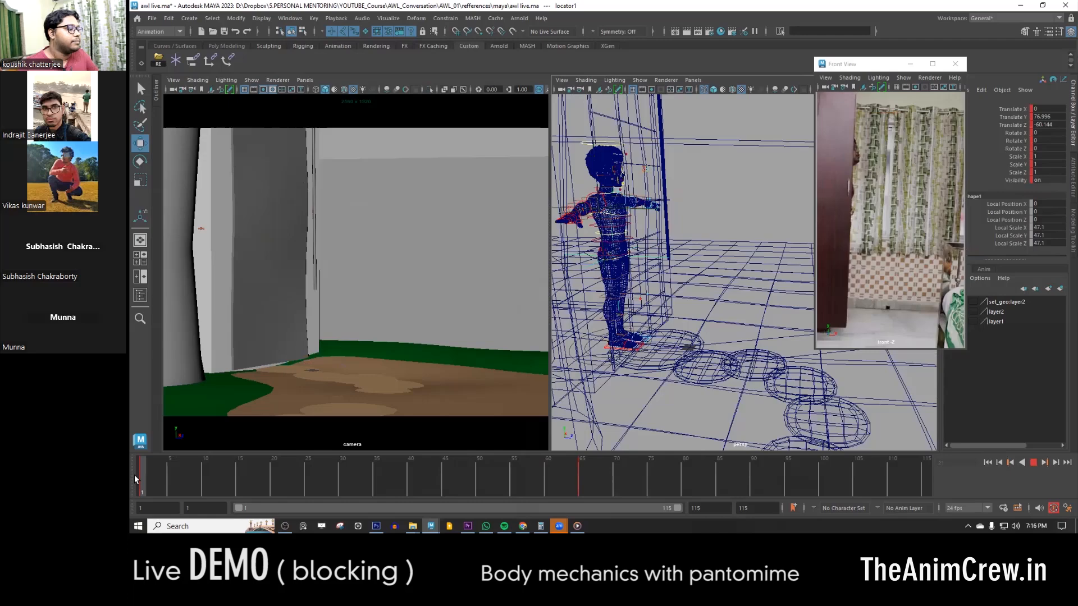
key(alt+v)
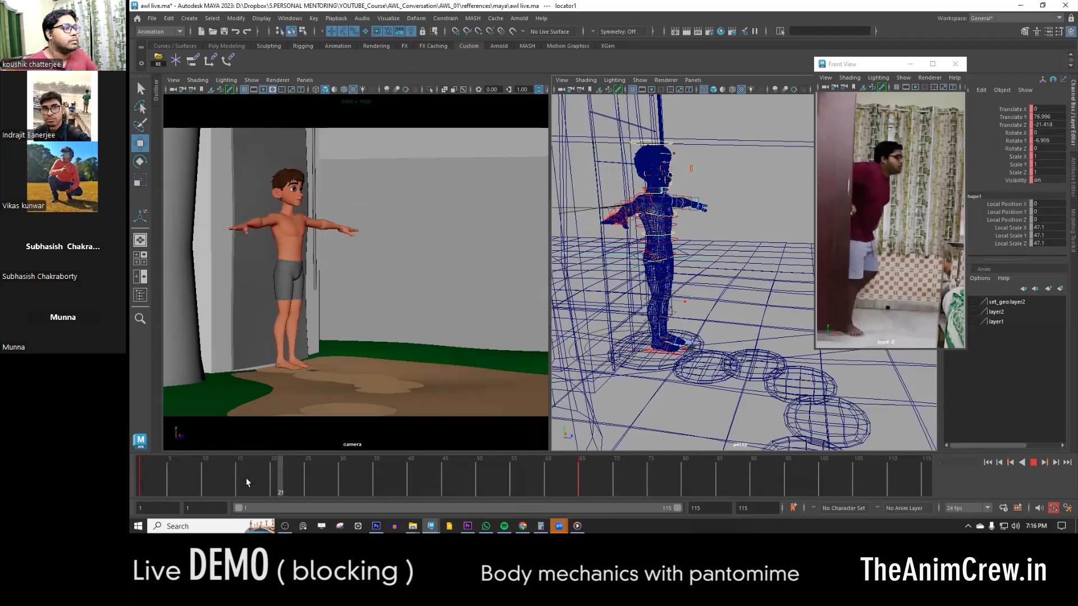
mouse_move(137, 476)
mouse_down()
mouse_move(278, 487)
mouse_move(359, 473)
mouse_move(154, 477)
mouse_up()
middle_drag(154, 477, 272, 481)
key(s)
- At frame 45, swing the door open by setting its control locator's Rotate Y to about -28.398, and play the animation
drag(210, 481, 445, 469)
click(594, 204)
click(612, 207)
key(e)
drag(619, 217, 574, 220)
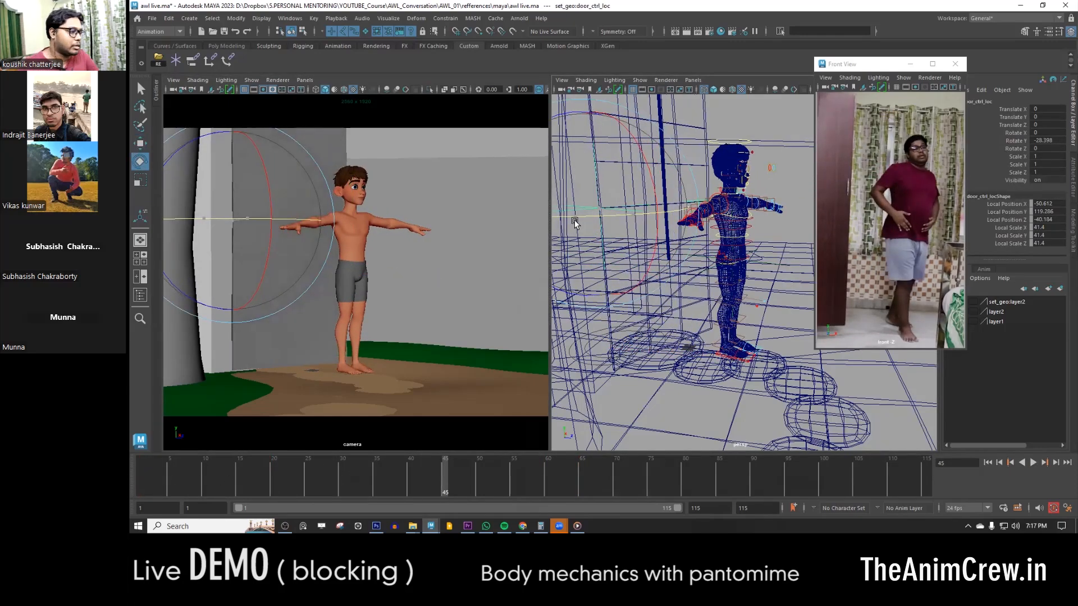
key(w)
alt+middle_drag(574, 220, 574, 214)
key(alt+v)
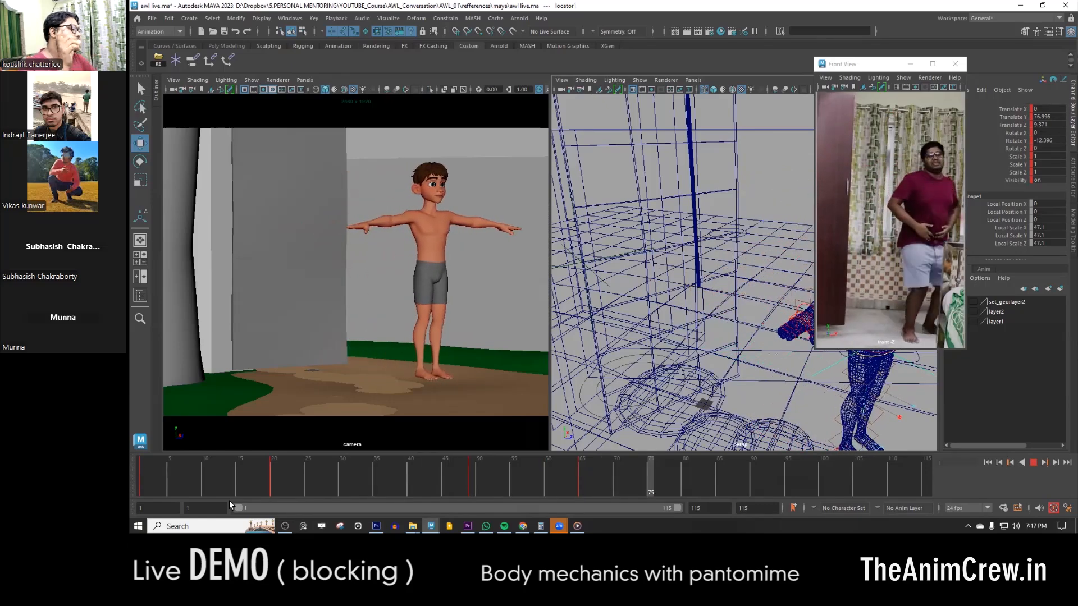
- Play back the locator animation against the reference and stop near frame 16
key(alt+v)
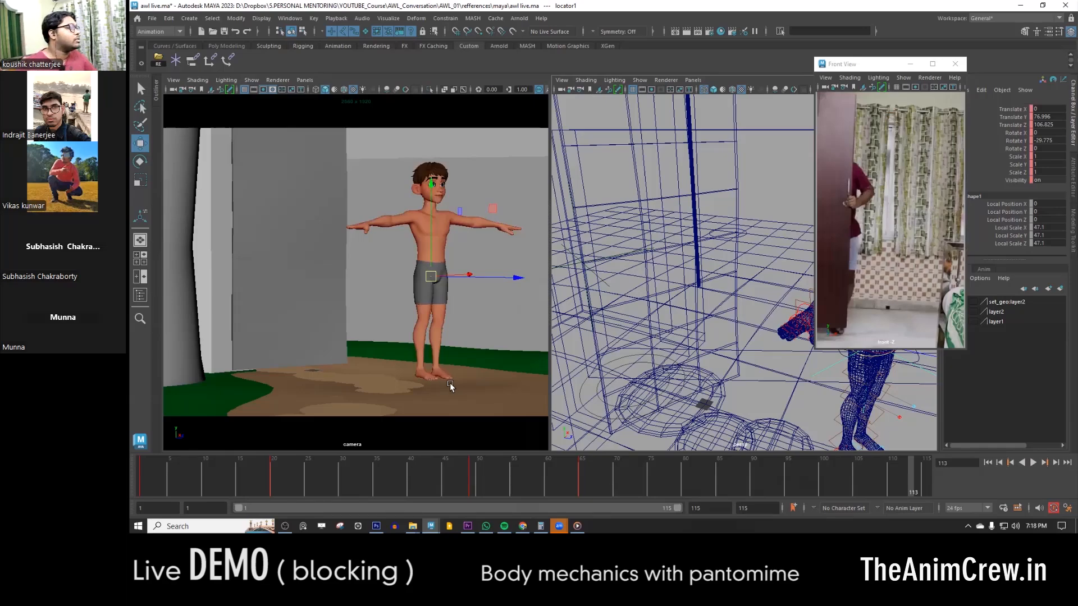
key(alt+v)
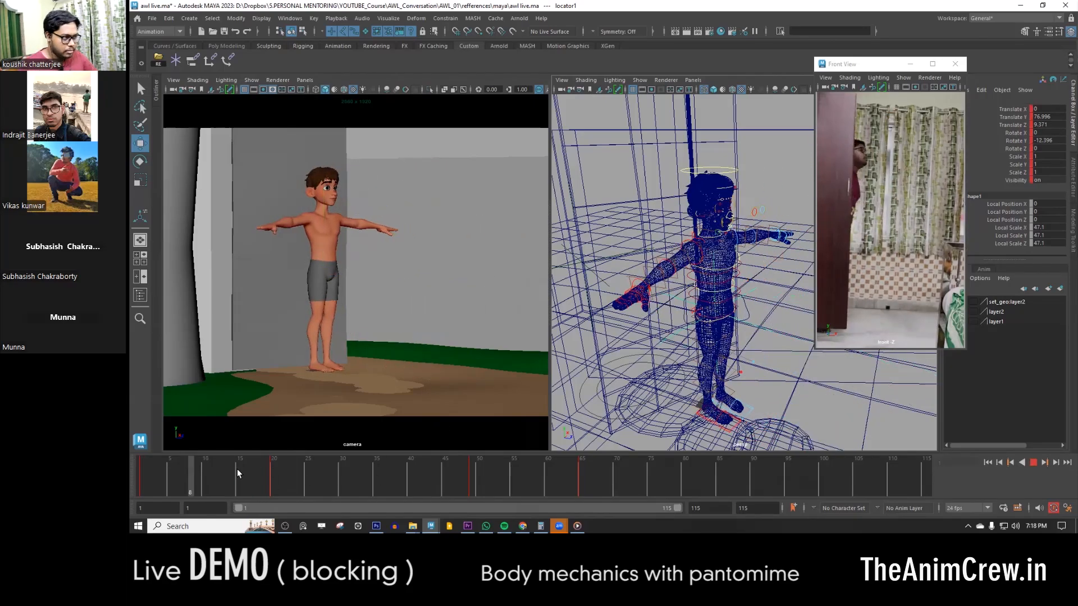
click(244, 481)
key(alt+v)
- Select the door's control locator and key the door's rotation near frame 28 for its opening
click(603, 259)
click(144, 486)
key(alt+v)
click(349, 486)
key(e)
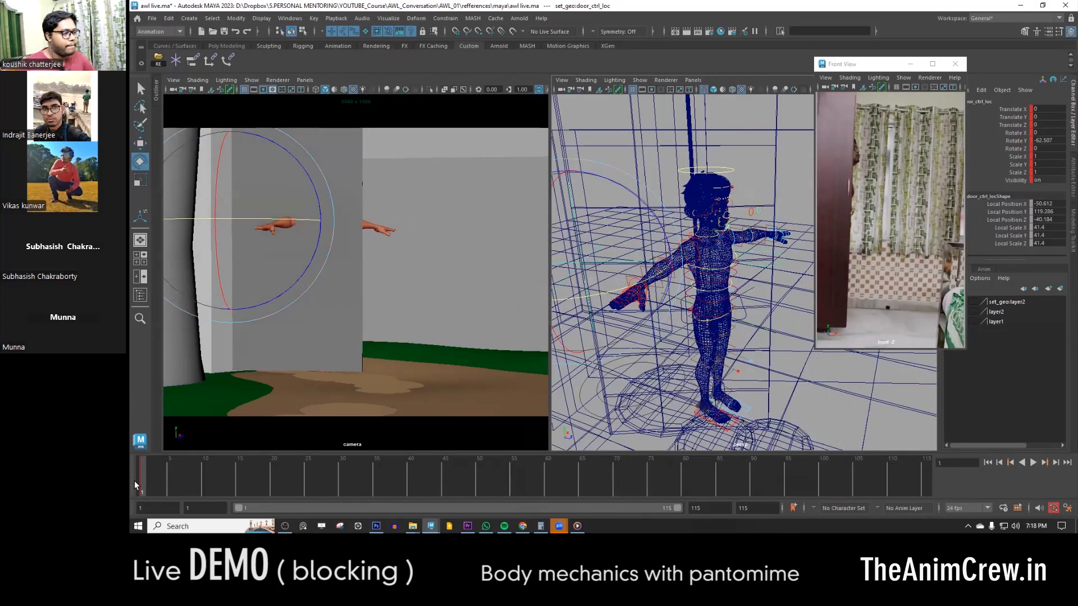
click(322, 484)
click(135, 480)
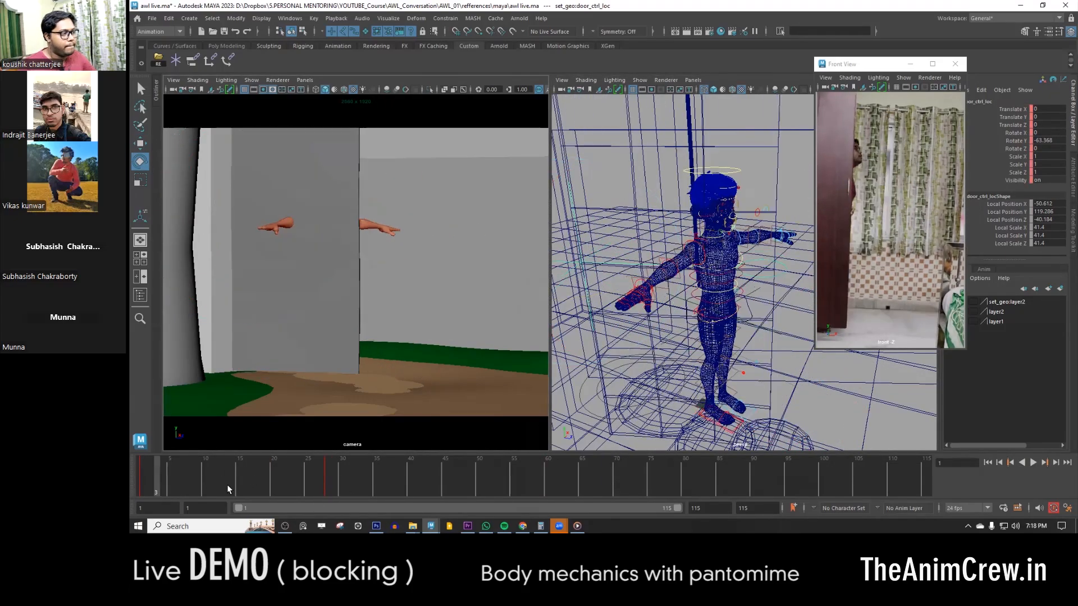
- Scrub through the door's swing between frame 1 and about frame 41, and play the animation
click(332, 481)
shift+drag(332, 481, 393, 483)
drag(393, 483, 315, 483)
click(395, 478)
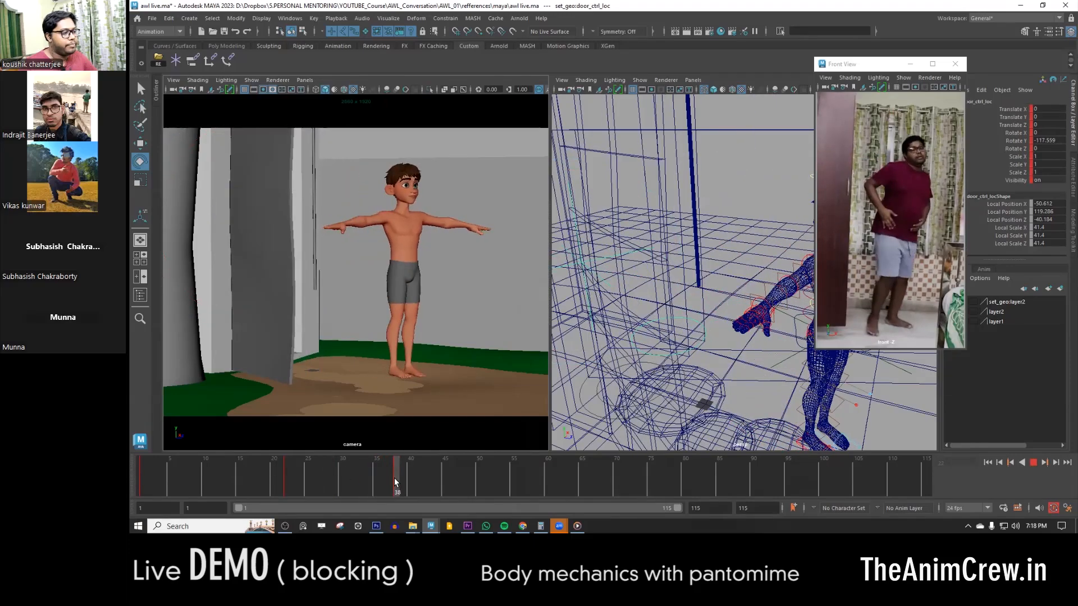
shift+click(396, 476)
drag(397, 477, 417, 478)
drag(322, 476, 134, 476)
key(alt+v)
- Key the body locator at frame 79 and again at frame 71
drag(765, 475, 680, 476)
key(s)
key(s)
scroll(638, 312, down, 5)
alt+middle_drag(637, 313, 579, 303)
scroll(730, 348, up, 4)
click(770, 367)
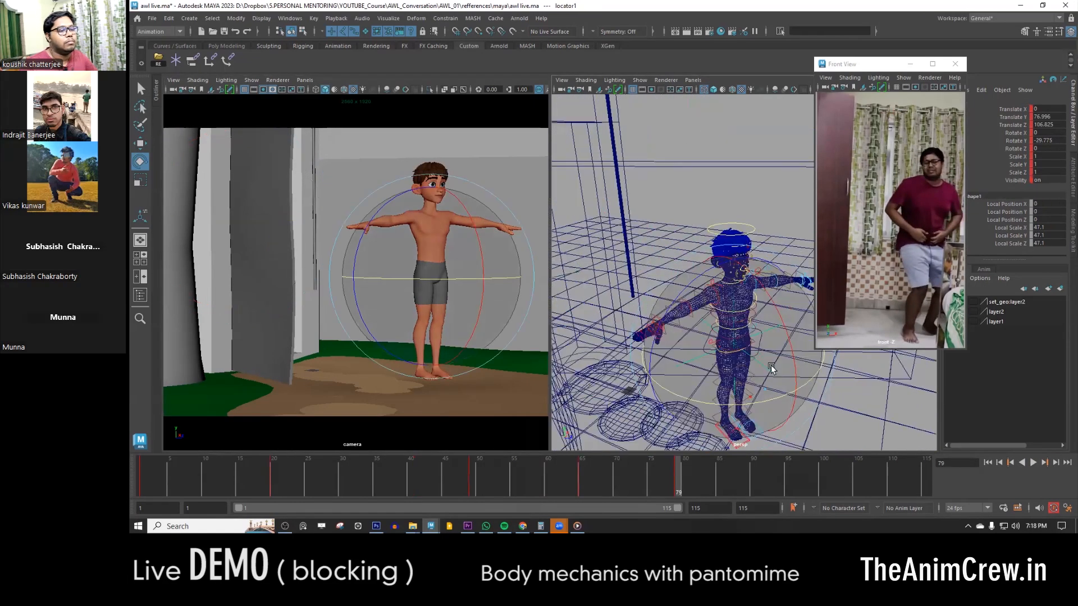
click(580, 470)
drag(581, 470, 621, 475)
key(s)
- At frame 79, tilt the locator to Rotate X 23.564 and Rotate Y -42.172, and lower the body
click(676, 477)
alt+drag(713, 365, 741, 348)
drag(742, 396, 714, 398)
drag(769, 297, 786, 331)
key(w)
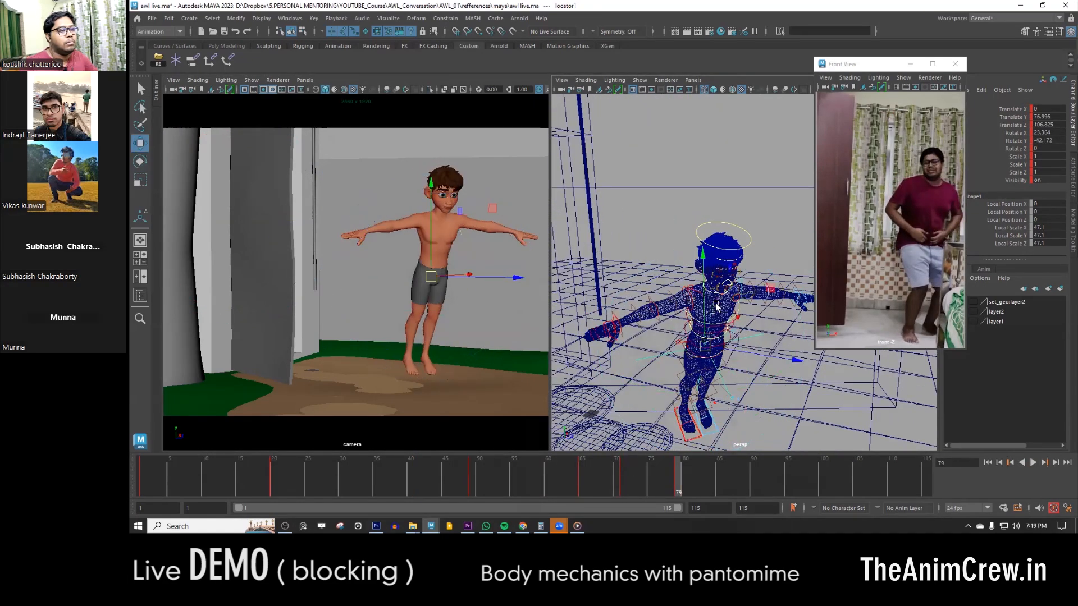
alt+drag(716, 307, 709, 275)
drag(704, 270, 705, 292)
- Key the locator at about frame 95 and rotate the body back toward the door
drag(680, 473, 786, 473)
key(s)
alt+drag(752, 395, 747, 413)
key(e)
drag(725, 332, 642, 320)
key(w)
right_click(788, 475)
click(808, 304)
- At frame 100, pose the locator behind the door at Translate Z -102.885 with rotations 15.187, -171.347 and -4.366
drag(787, 485, 822, 474)
key(e)
drag(724, 345, 671, 337)
key(w)
drag(789, 340, 690, 337)
key(e)
key(w)
drag(651, 281, 636, 282)
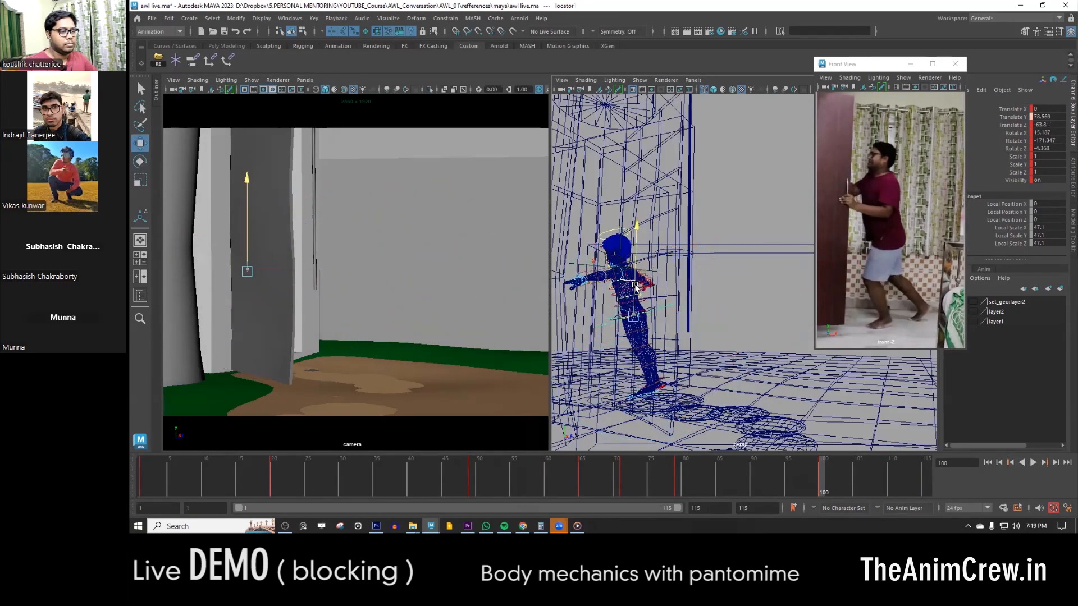
- Play the animation, key the locator at frame 88, and play it again
click(201, 482)
key(alt+v)
key(alt+v)
click(716, 476)
drag(716, 476, 738, 478)
key(s)
key(alt+v)
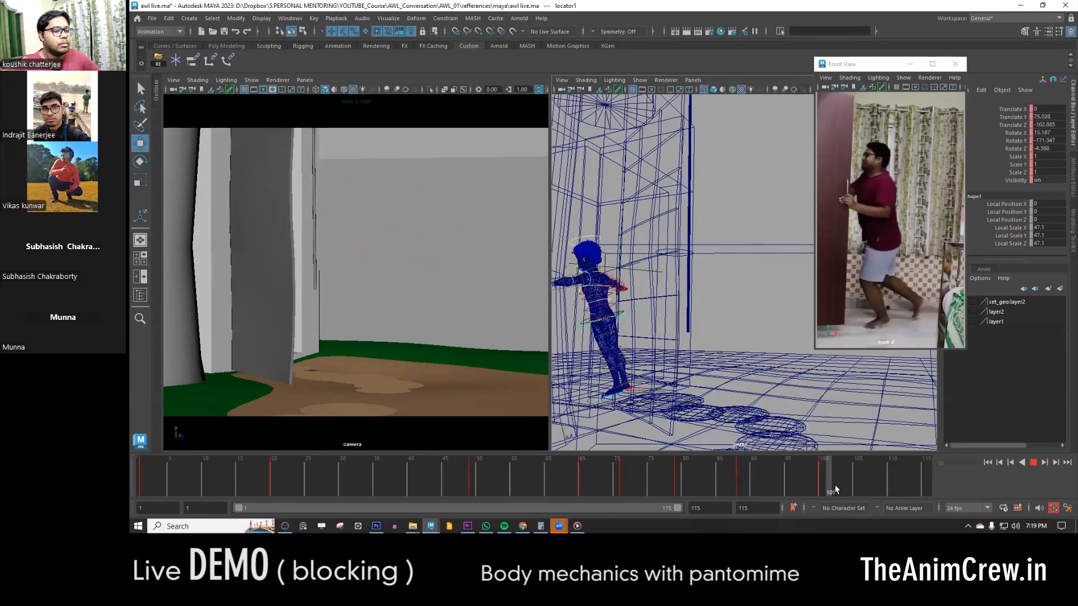
- At about frame 90, move and rotate the locator to refine the turn toward the door, and play the animation
drag(475, 465, 752, 484)
drag(393, 285, 426, 284)
key(e)
drag(289, 247, 455, 255)
key(w)
drag(444, 287, 509, 292)
click(1034, 464)
click(1034, 465)
- Review the entrance from frame 1 and edit the locator's key at frame 20
click(143, 471)
drag(144, 470, 141, 474)
alt+drag(730, 348, 732, 355)
drag(784, 316, 755, 322)
drag(144, 477, 272, 476)
right_click(271, 476)
click(308, 319)
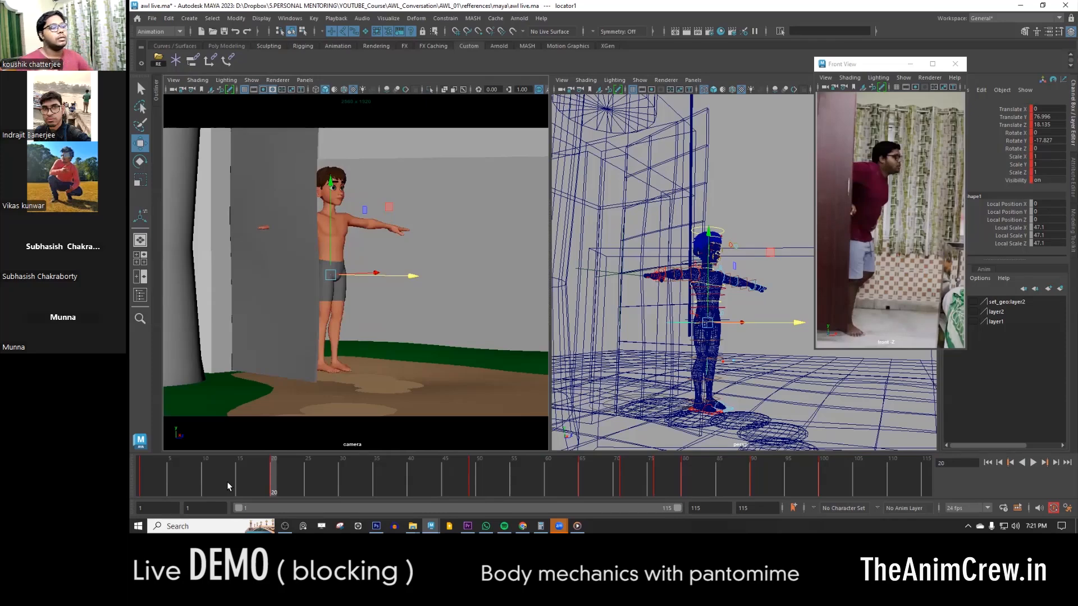
- Play the full body blocking from frame 1 and compare it with the reference
mouse_move(273, 493)
mouse_down()
mouse_move(155, 474)
mouse_move(349, 476)
mouse_move(144, 480)
mouse_up()
key(alt+v)
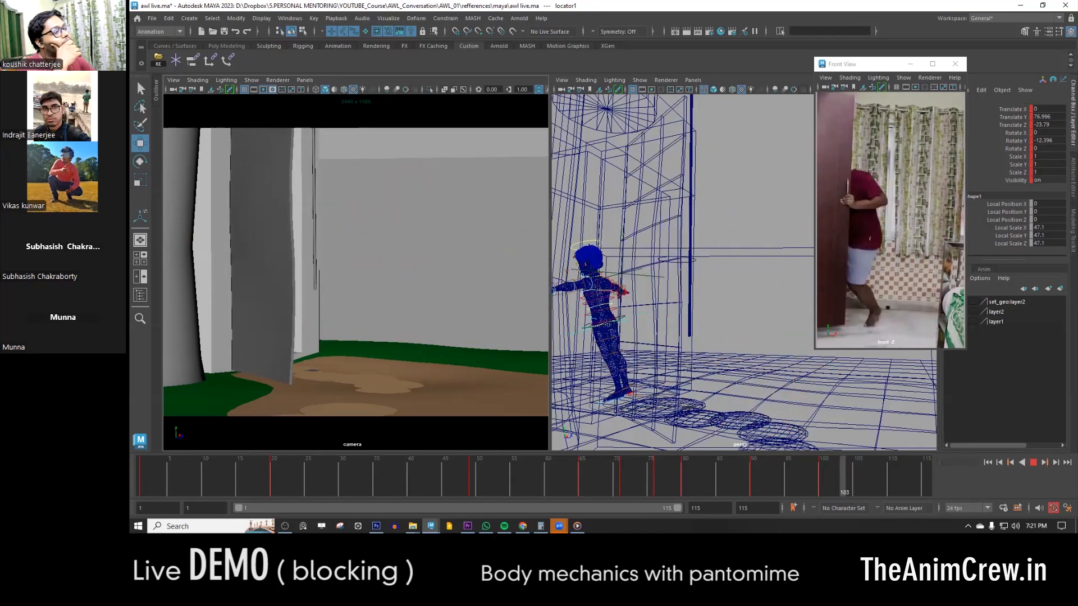
key(alt+v)
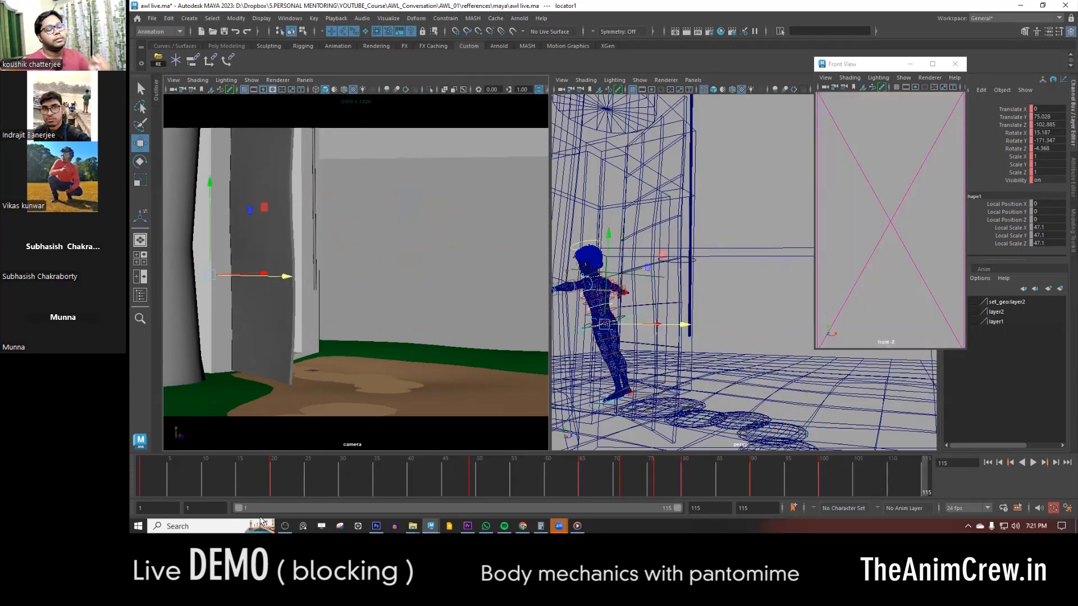
key(alt+v)
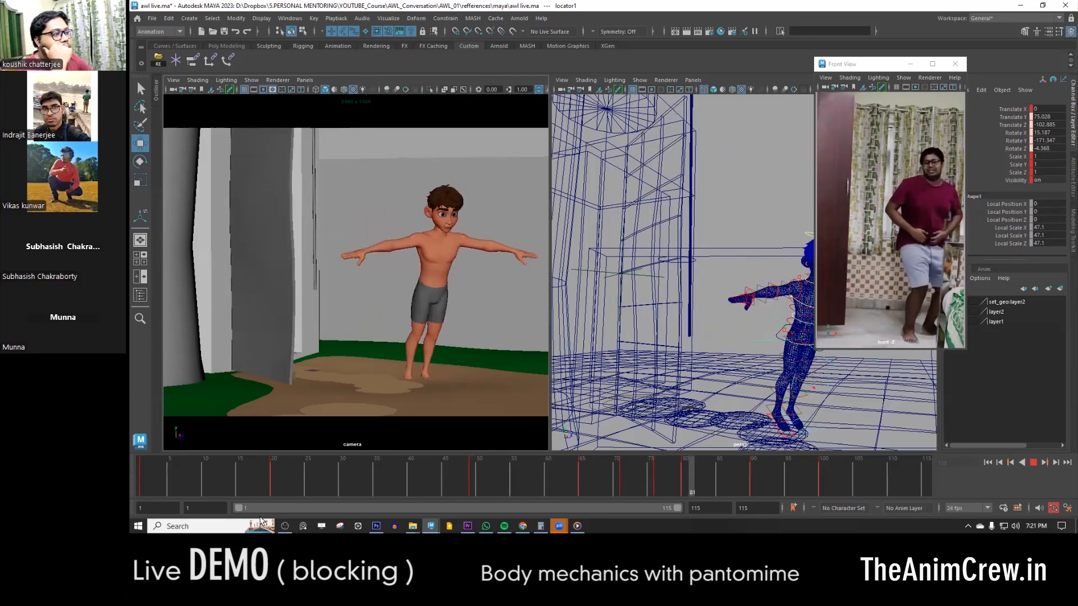
key(alt+v)
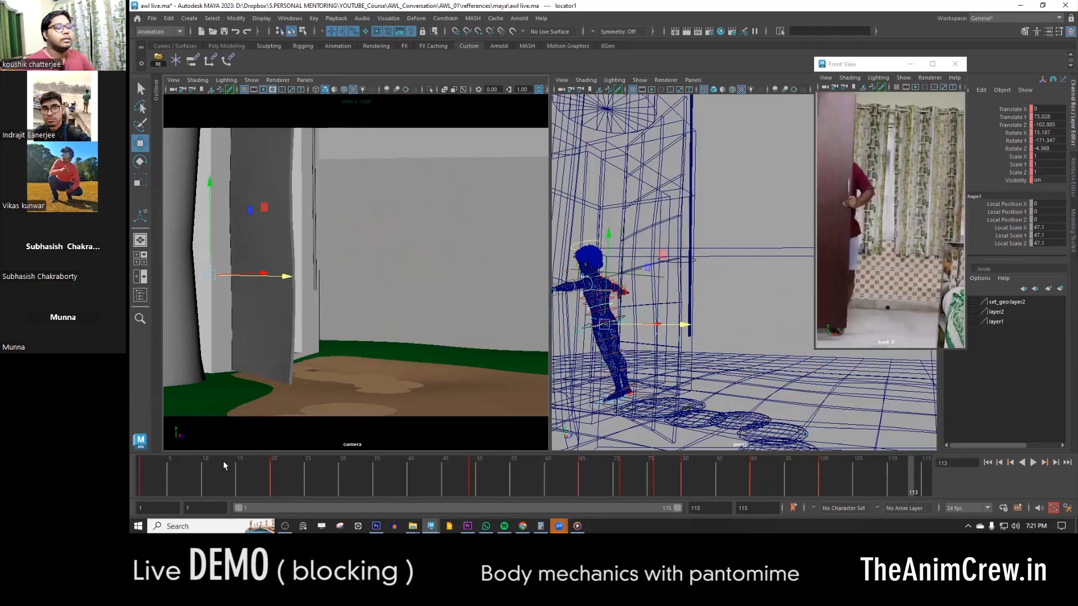
- At frame 1, select both upper-arm FK controls and rotate the arms down beside the body to Rotate Z -93.734
click(141, 479)
alt+drag(798, 289, 747, 298)
scroll(748, 298, up, 4)
scroll(748, 298, up, 5)
click(658, 317)
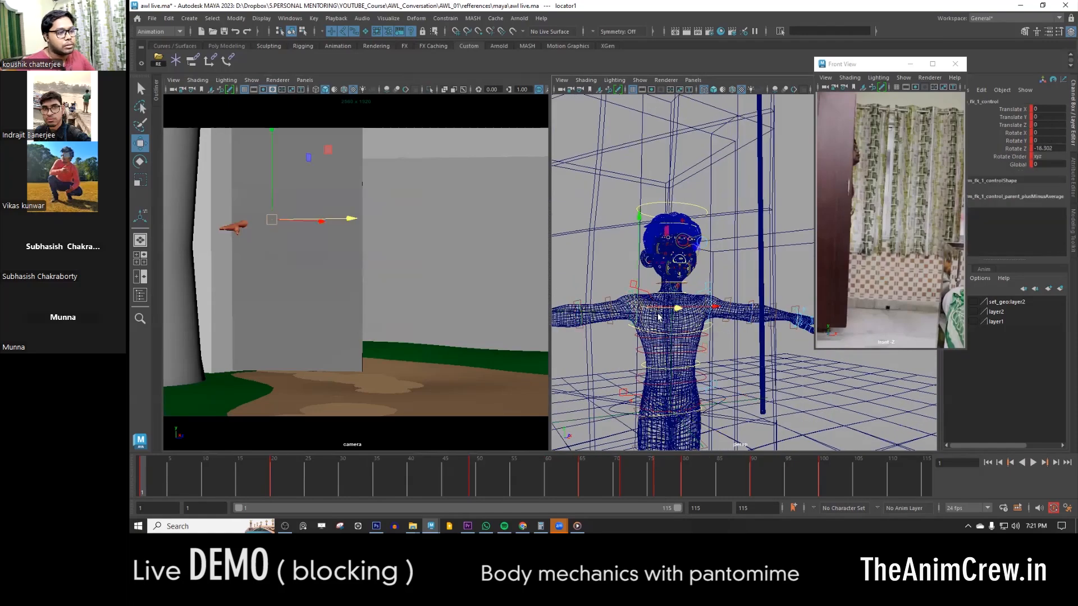
shift+click(711, 302)
alt+drag(809, 359, 765, 354)
key(e)
alt+middle_drag(854, 371, 797, 355)
drag(807, 360, 675, 386)
drag(668, 385, 666, 388)
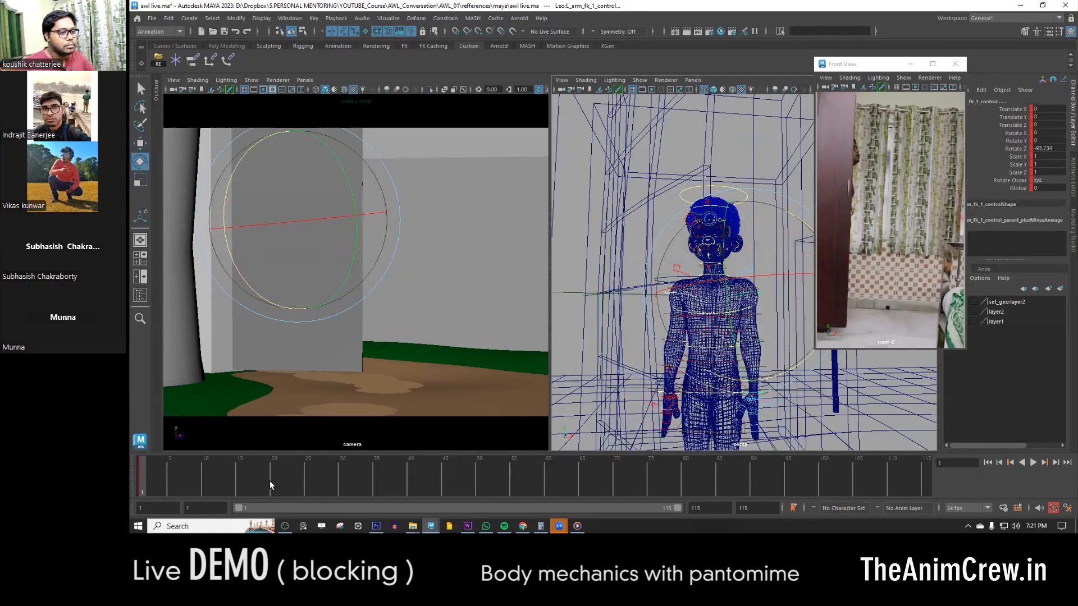
- Play the animation with the arms lowered and return to frame 1
drag(270, 484, 137, 482)
key(alt+v)
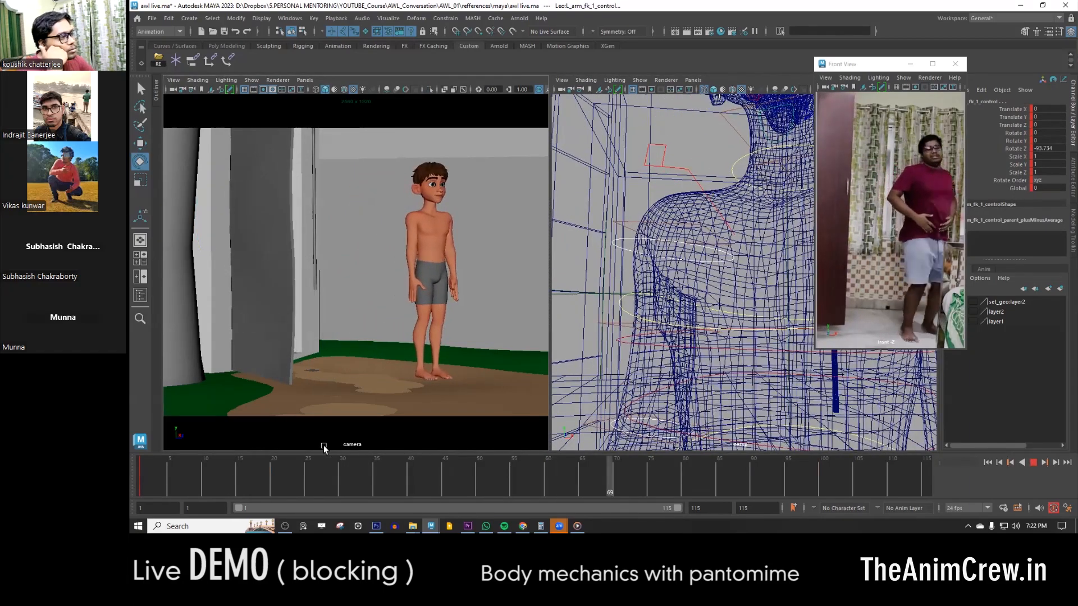
key(alt+v)
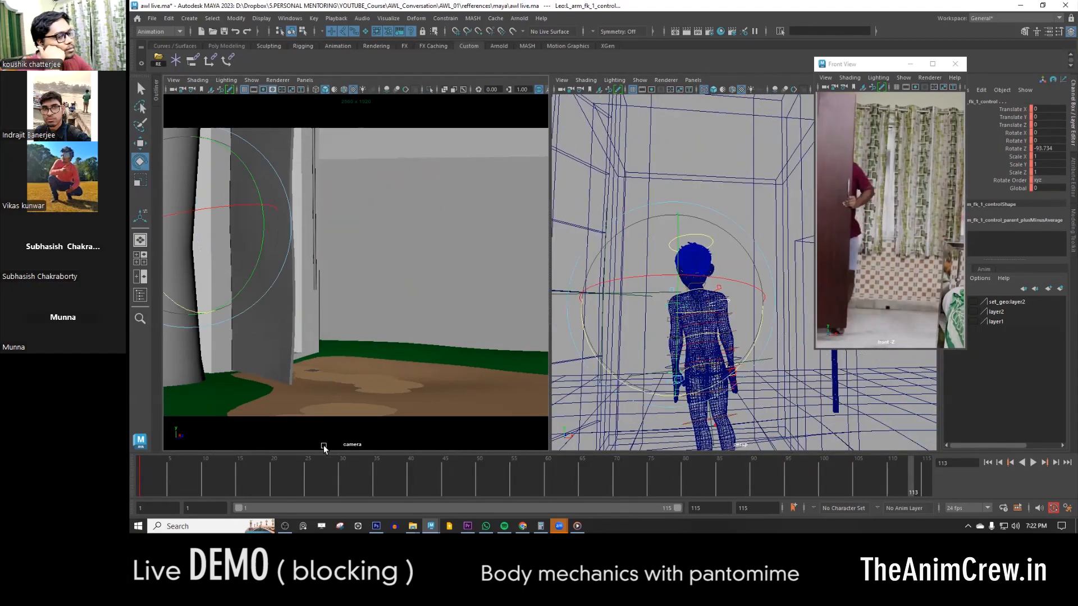
drag(234, 481, 133, 494)
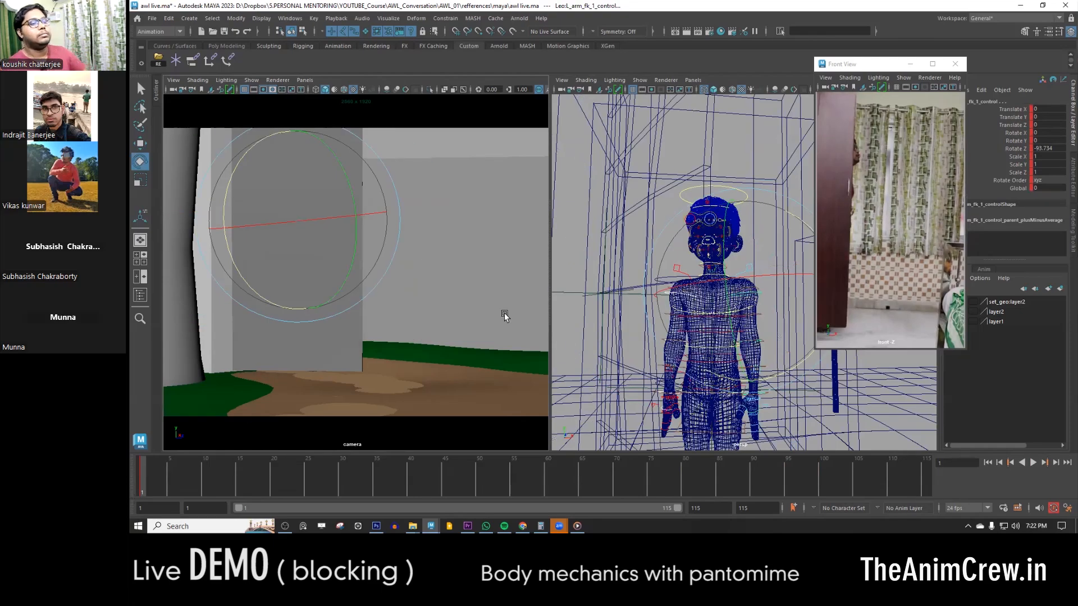
- Create a polygon cube at the origin near the character's feet
alt+right_drag(688, 247, 646, 252)
key(w)
alt+drag(663, 263, 725, 312)
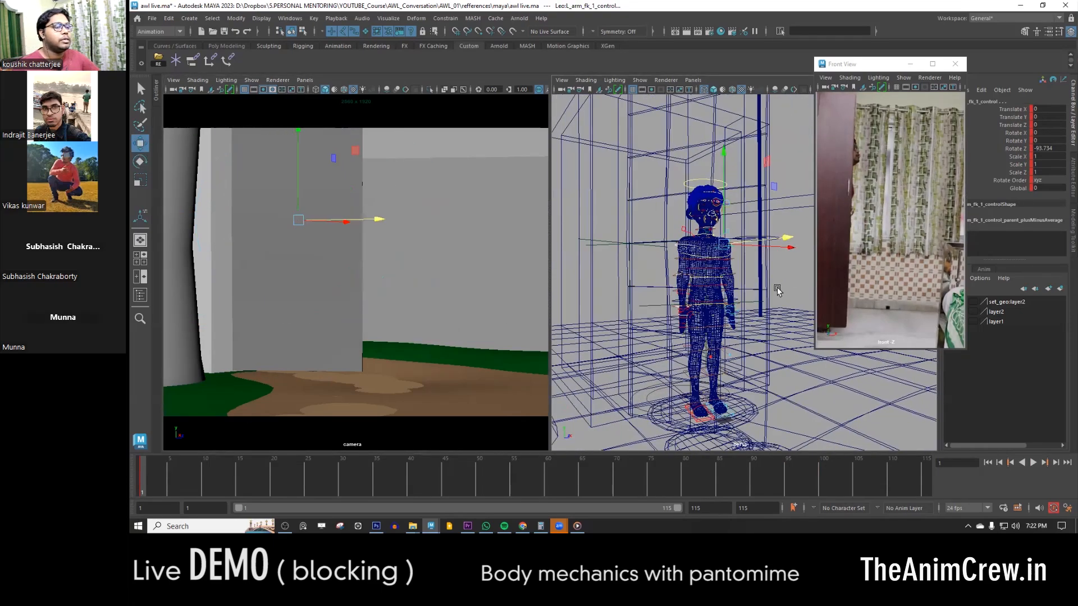
click(725, 312)
shift+right_drag(652, 314, 637, 342)
alt+middle_drag(685, 375, 642, 337)
key(e)
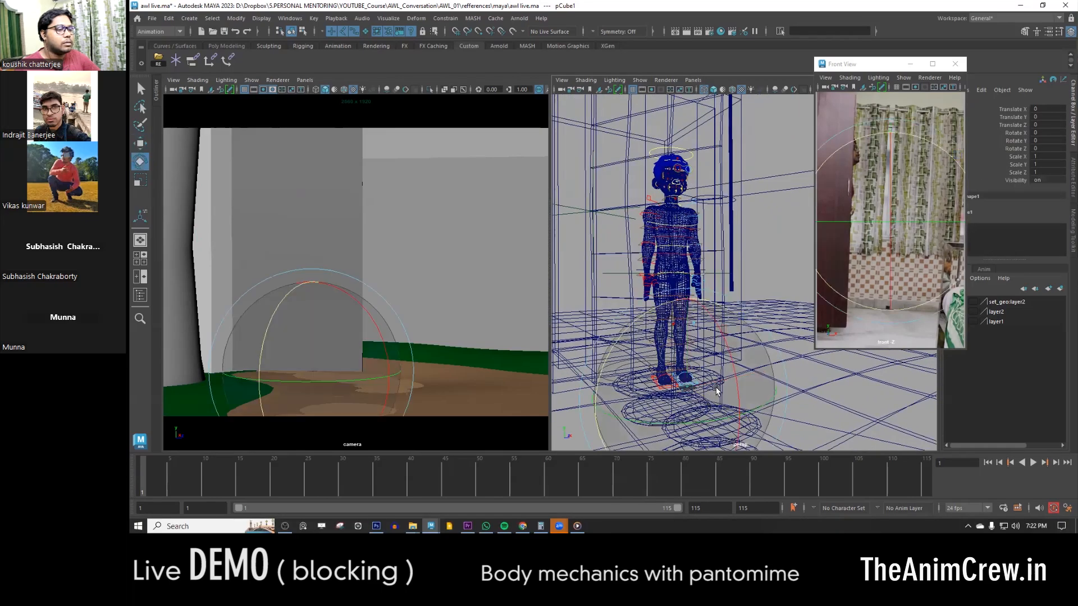
alt+right_drag(728, 395, 780, 405)
- Scale the cube to 27.85 by 51.341 by 27.85 and raise it to Translate Y 76.703 around the torso
key(r)
alt+middle_drag(667, 433, 665, 397)
drag(665, 400, 743, 363)
drag(743, 315, 742, 239)
alt+middle_drag(743, 242, 722, 208)
drag(723, 284, 735, 178)
key(w)
alt+drag(736, 180, 676, 271)
key(e)
alt+middle_drag(626, 233, 675, 289)
key(w)
alt+drag(675, 288, 574, 281)
alt+middle_drag(683, 307, 733, 294)
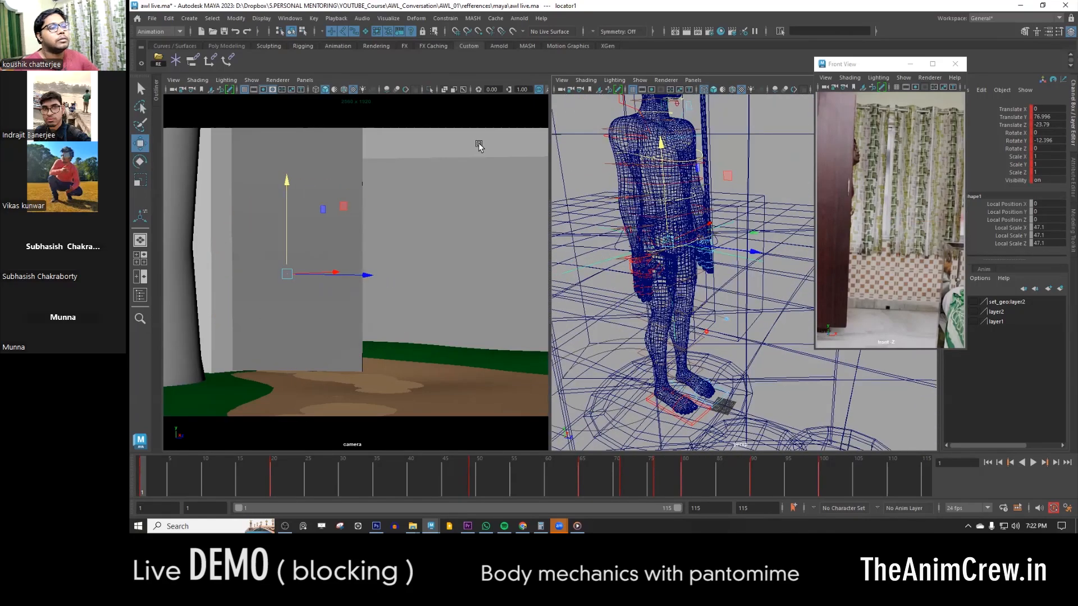
- Parent constrain the cube to the body locator with Maintain Offset off
click(689, 296)
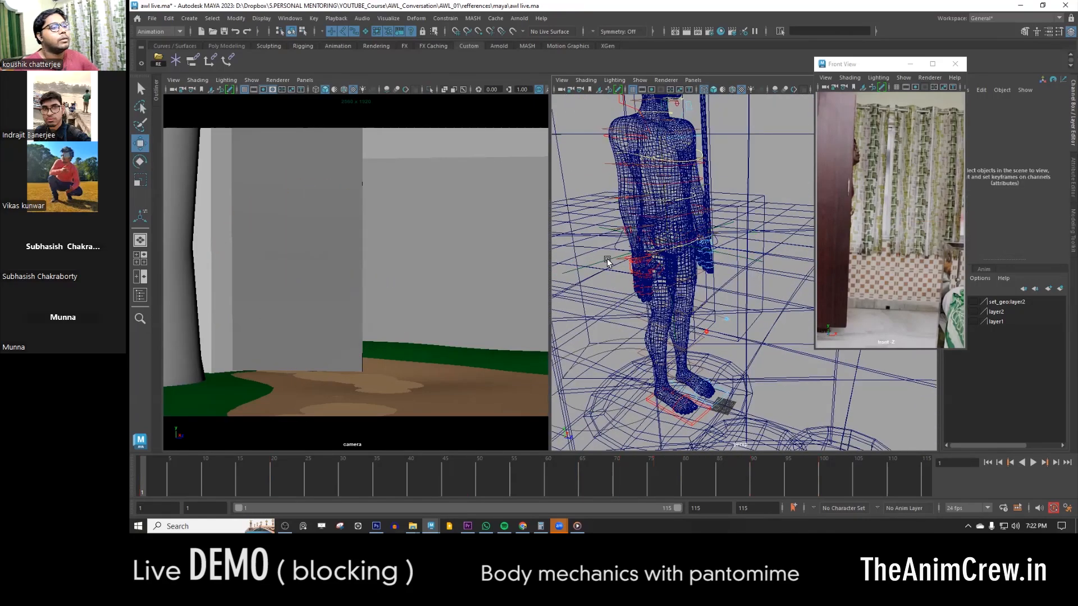
drag(607, 258, 591, 308)
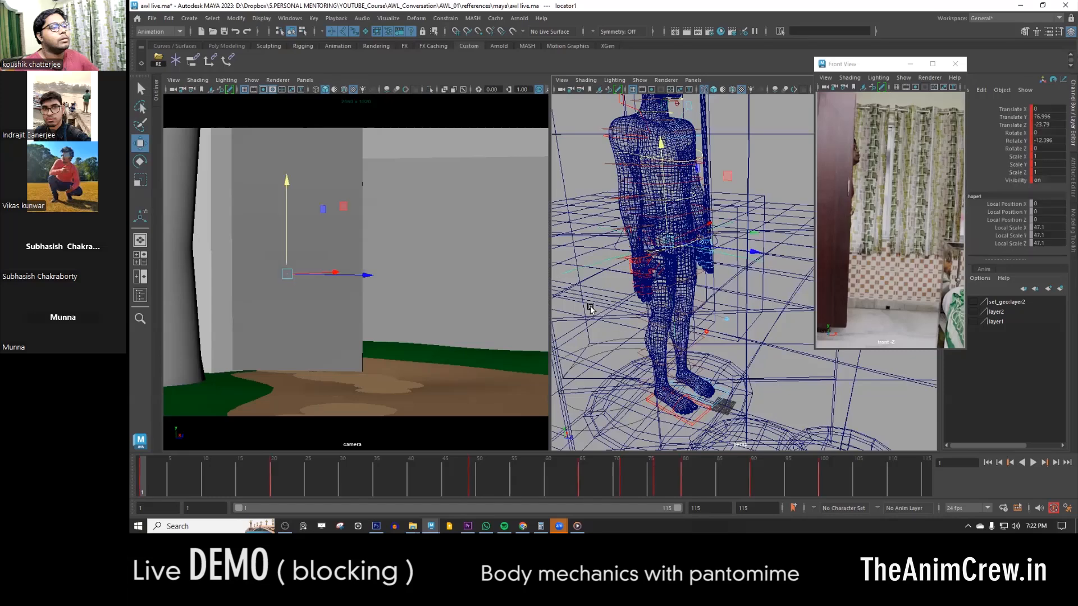
click(762, 282)
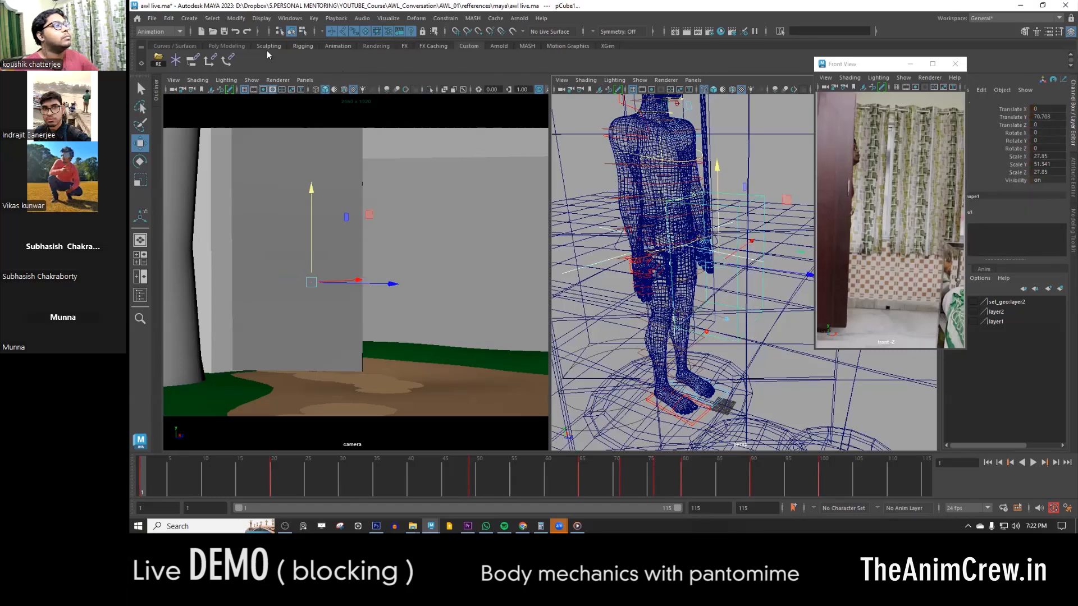
double_click(191, 59)
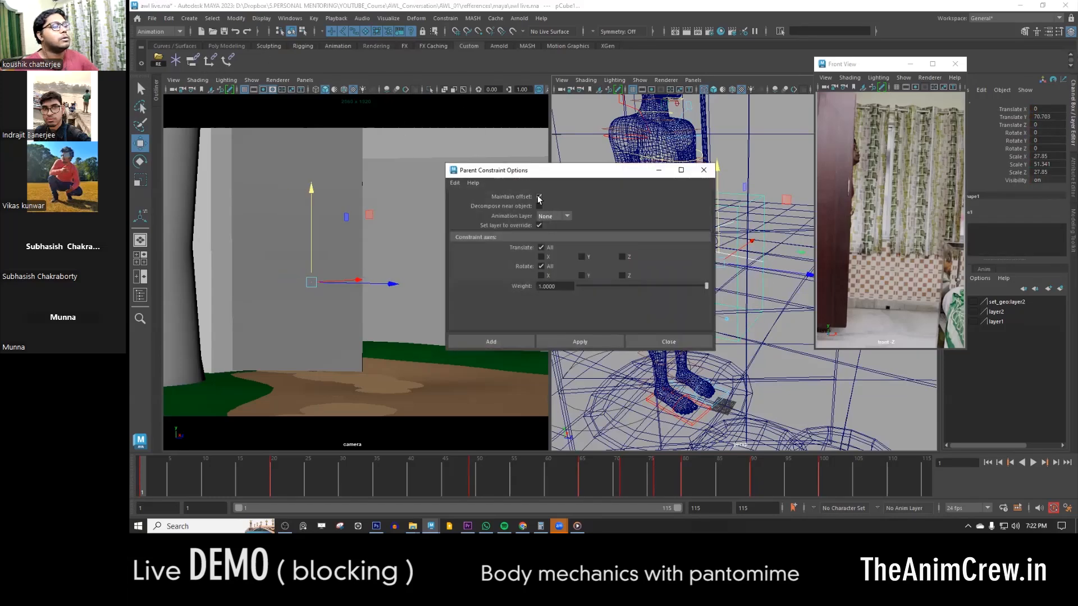
click(501, 342)
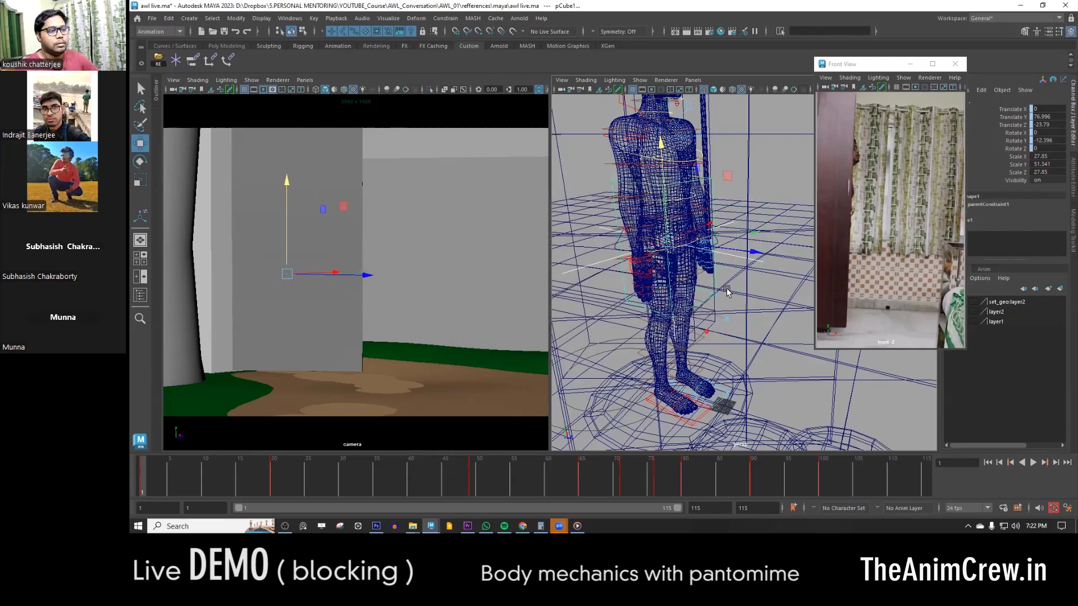
- Add the Bake Simulation options command to the Custom shelf and open it for the constrained cube
alt+drag(718, 290, 688, 270)
click(680, 217)
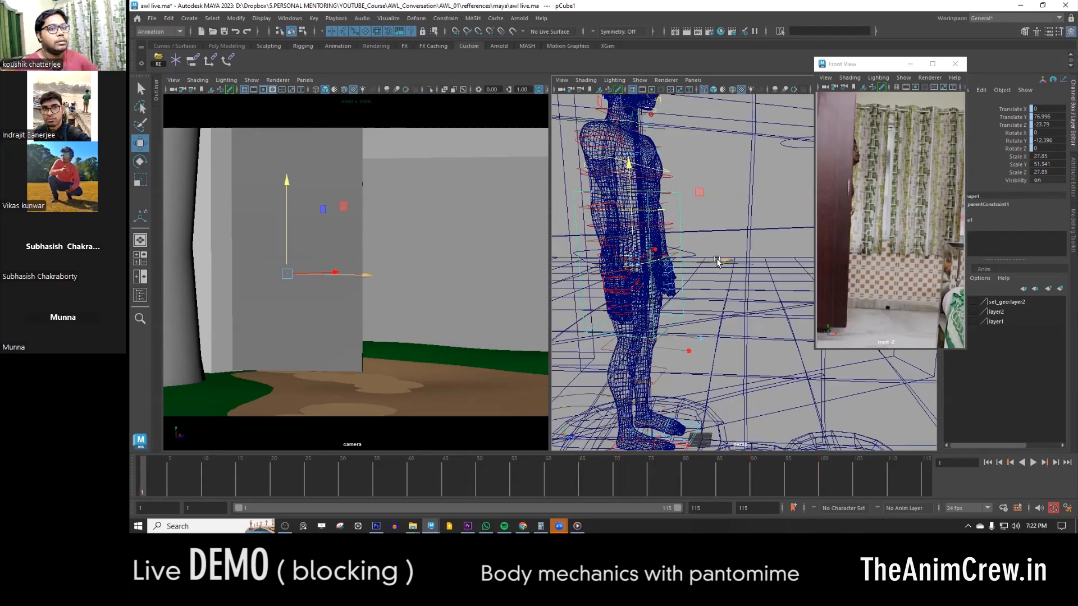
alt+drag(674, 241, 753, 242)
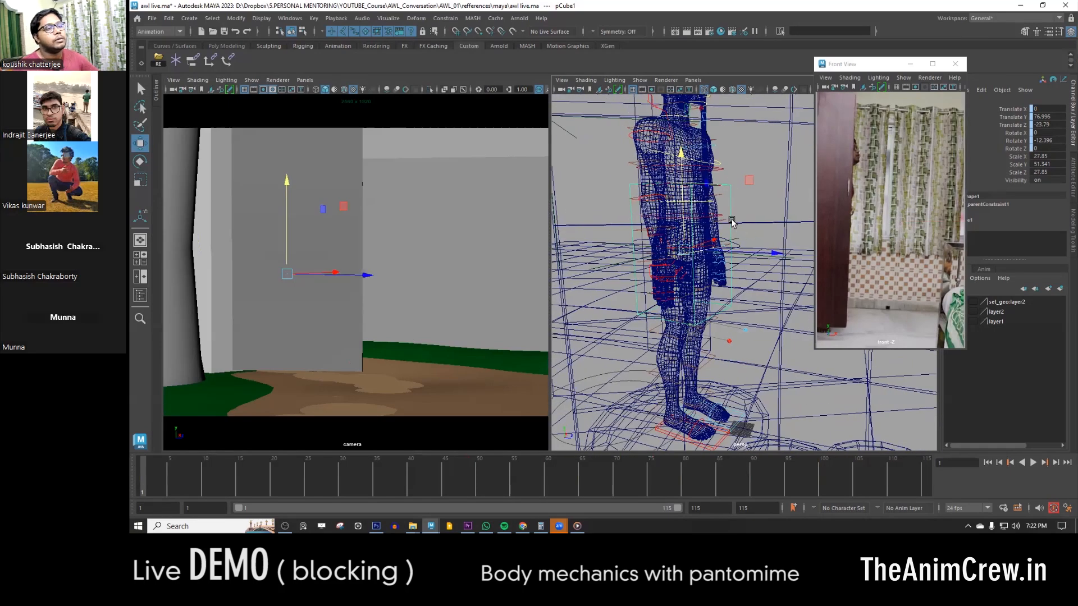
click(191, 19)
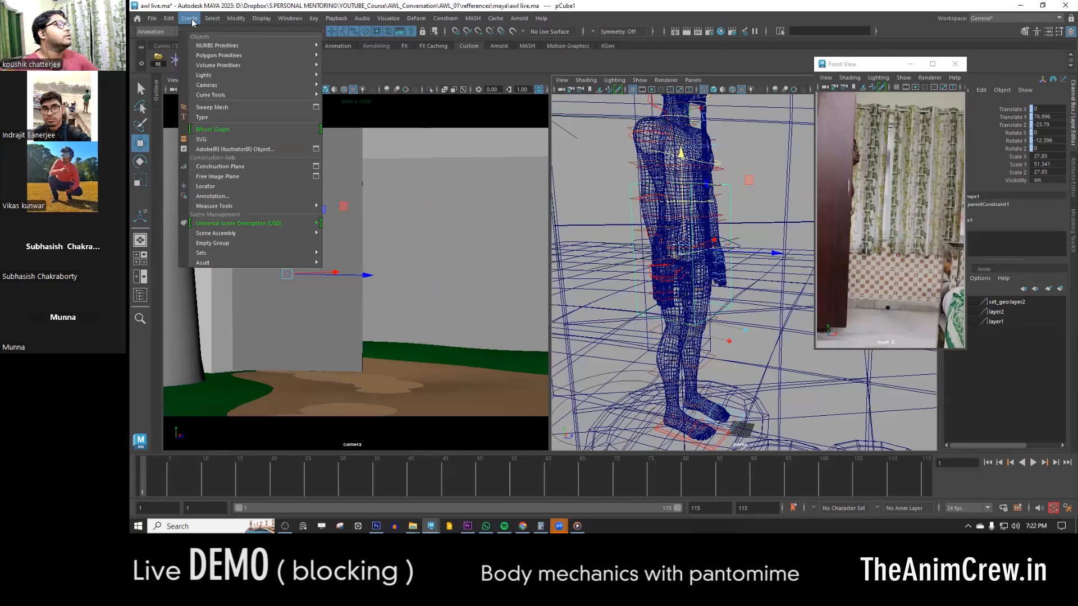
click(157, 19)
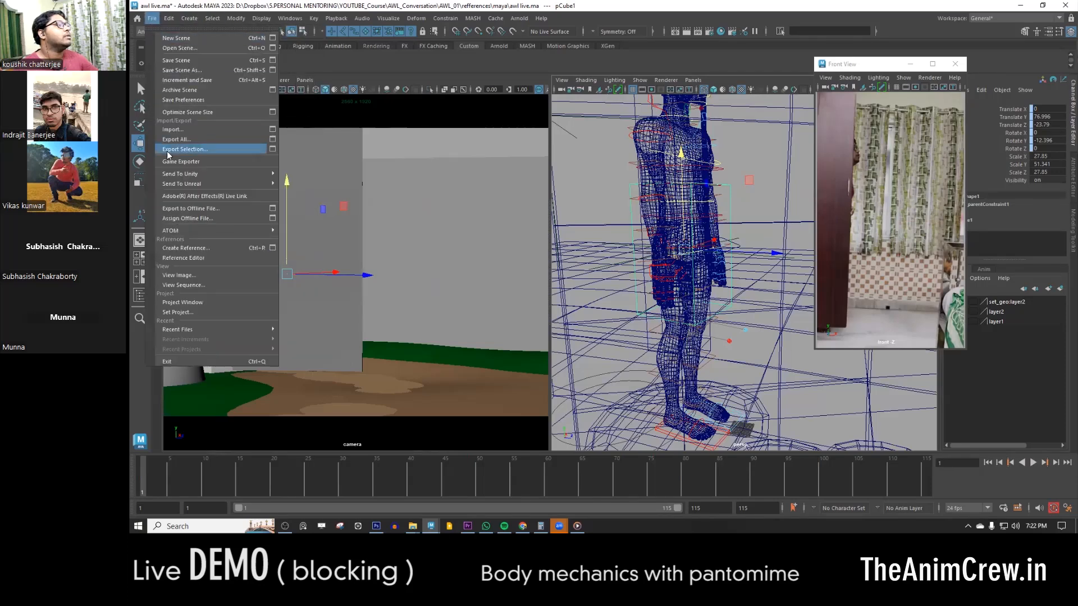
mouse_move(169, 19)
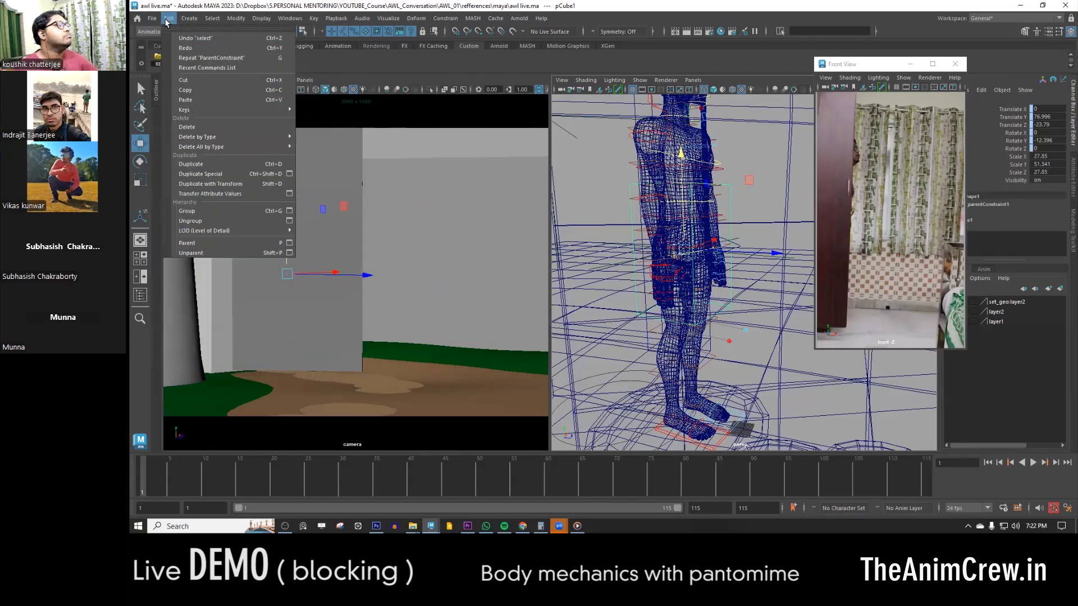
mouse_move(194, 109)
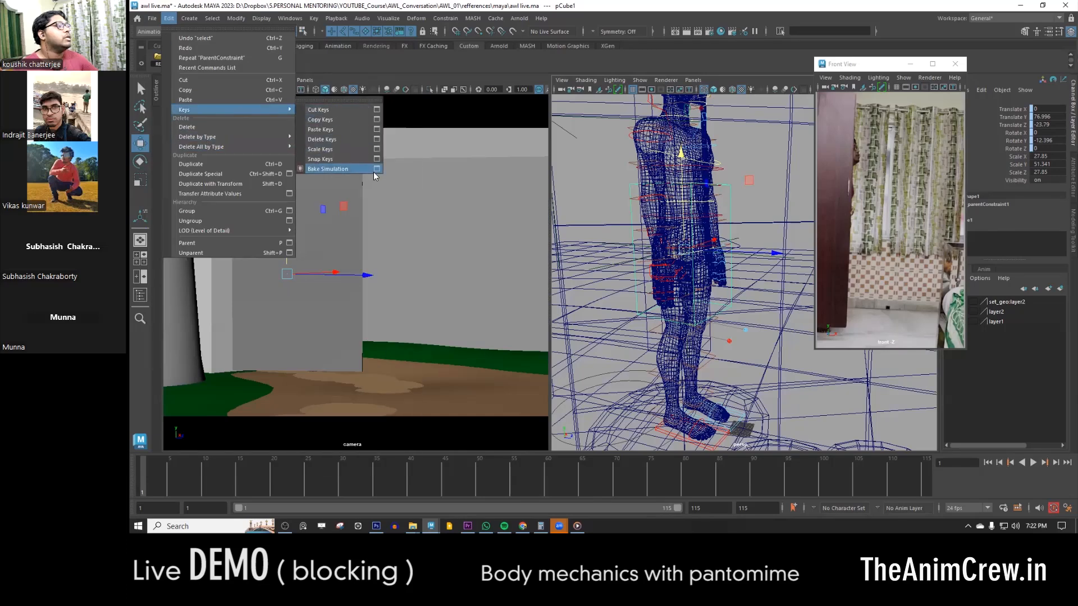
click(362, 60)
click(246, 59)
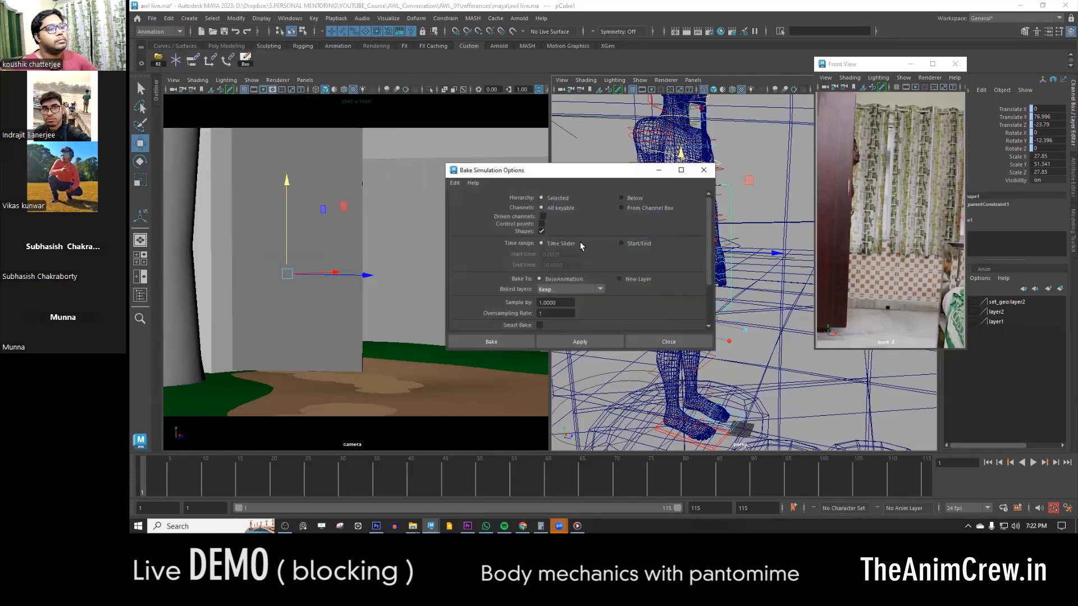
- Bake the cube's motion over the time slider range, sampling by 1 with Smart Bake off
click(540, 324)
click(541, 324)
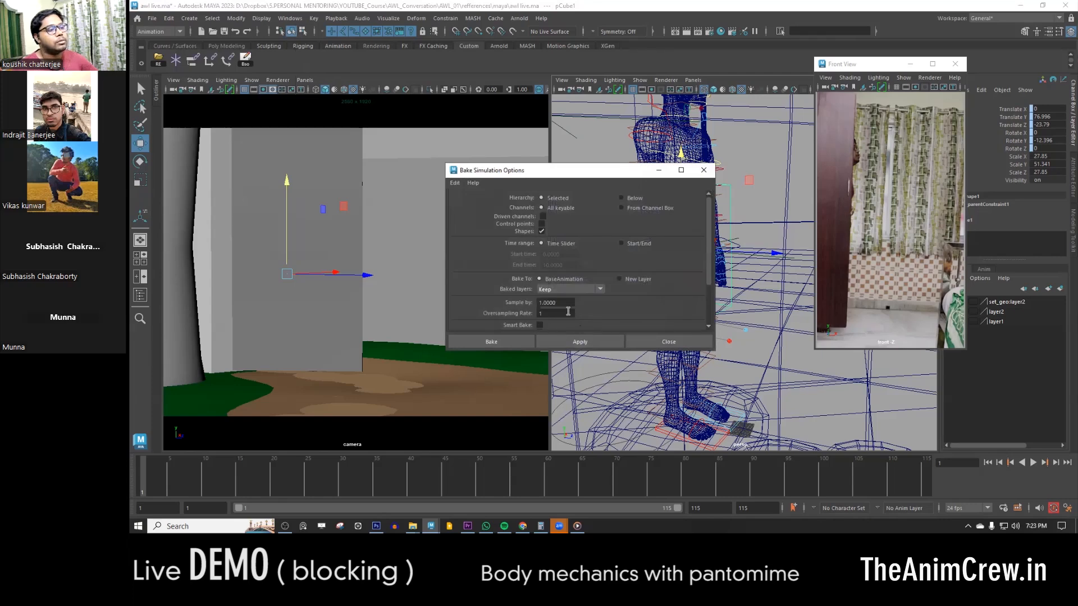
click(502, 342)
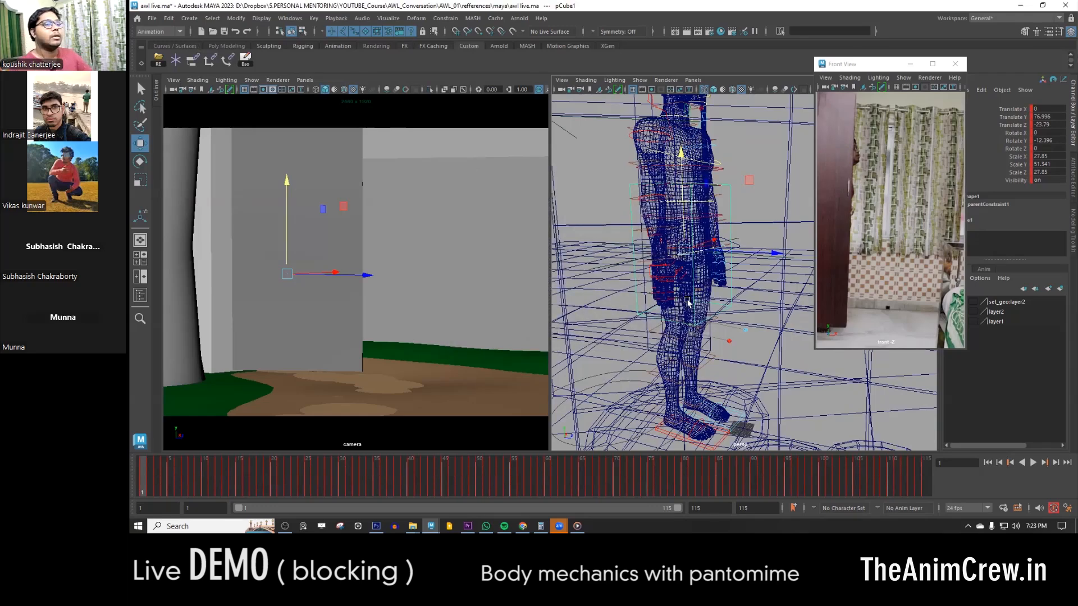
- Add the baked cube to a new display layer named proxy and set that layer to template display
scroll(712, 276, down, 3)
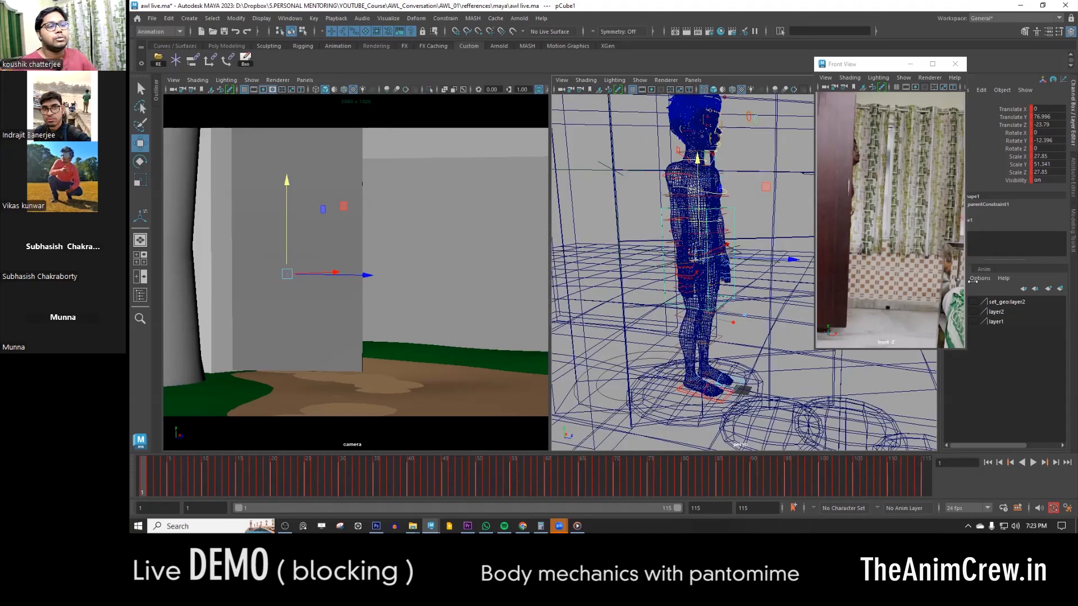
click(1061, 290)
drag(885, 65, 840, 44)
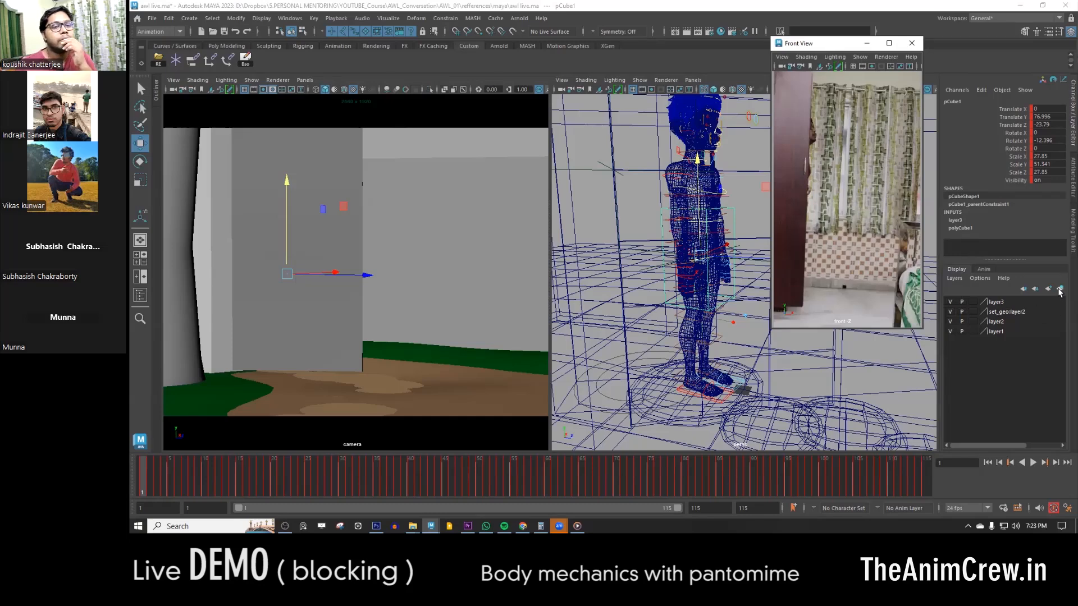
click(951, 302)
click(951, 302)
double_click(997, 302)
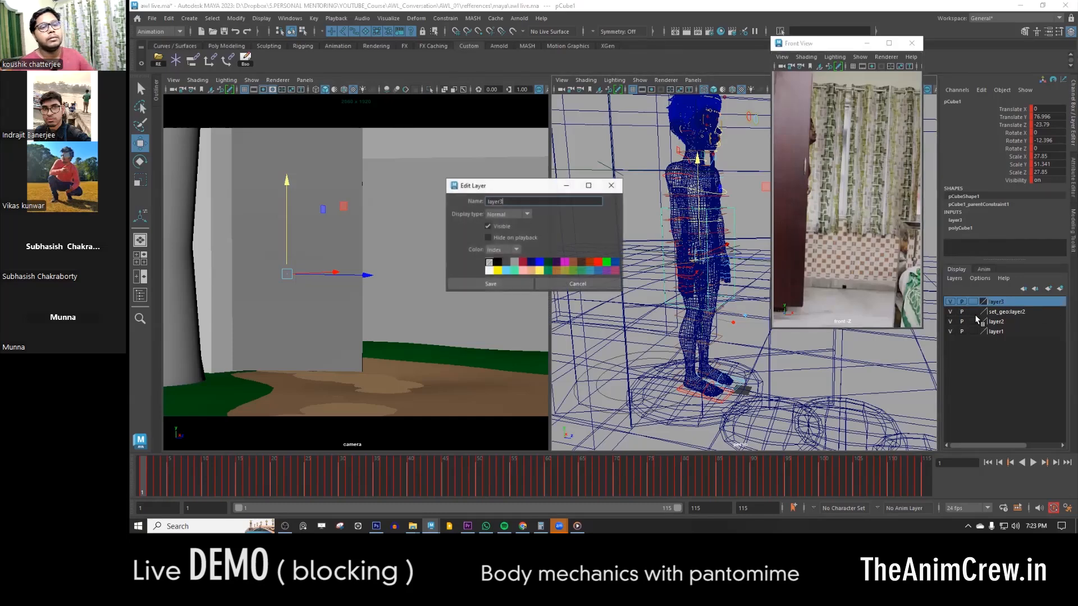
text(proxy)
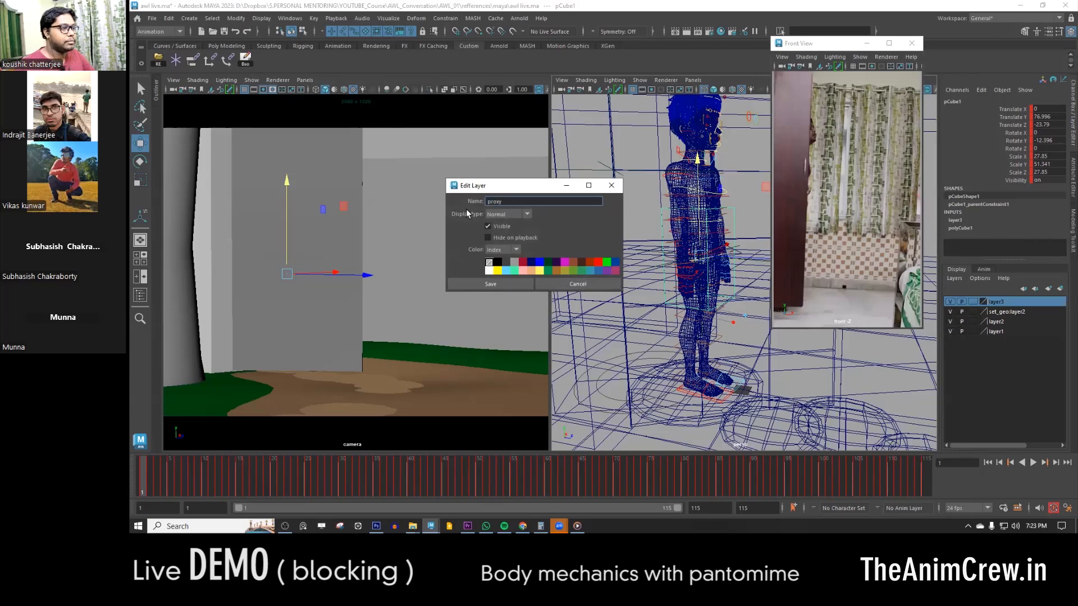
click(509, 283)
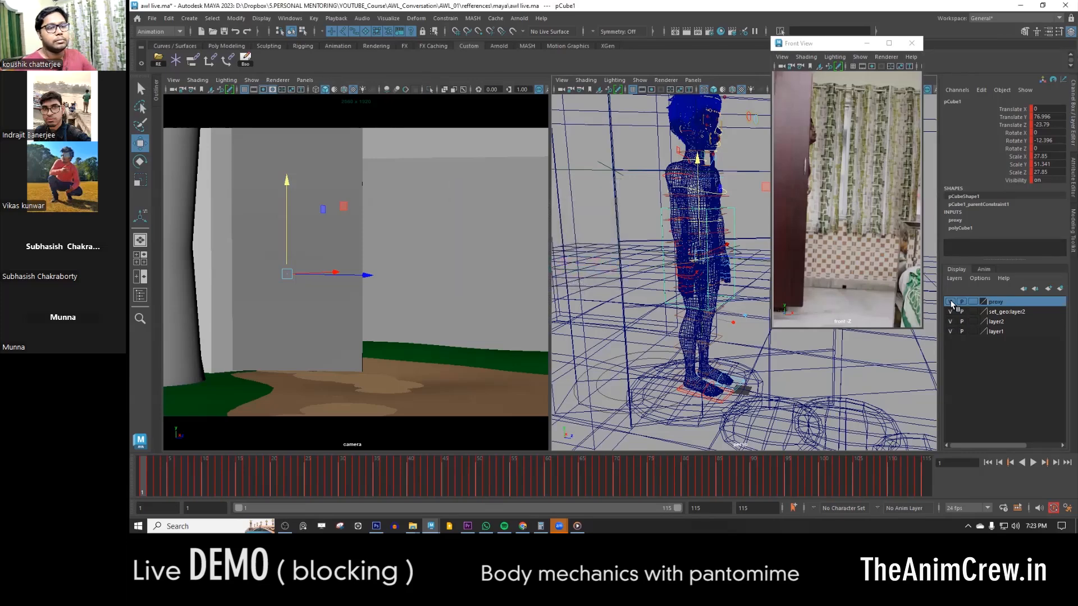
- Show the perspective view with smooth shading and inspect the character at frame 88
click(745, 205)
key(5)
alt+drag(708, 256, 520, 286)
drag(475, 477, 742, 471)
alt+drag(762, 286, 669, 252)
alt+drag(835, 227, 808, 234)
alt+drag(689, 256, 689, 353)
scroll(664, 255, up, 3)
alt+drag(660, 225, 662, 240)
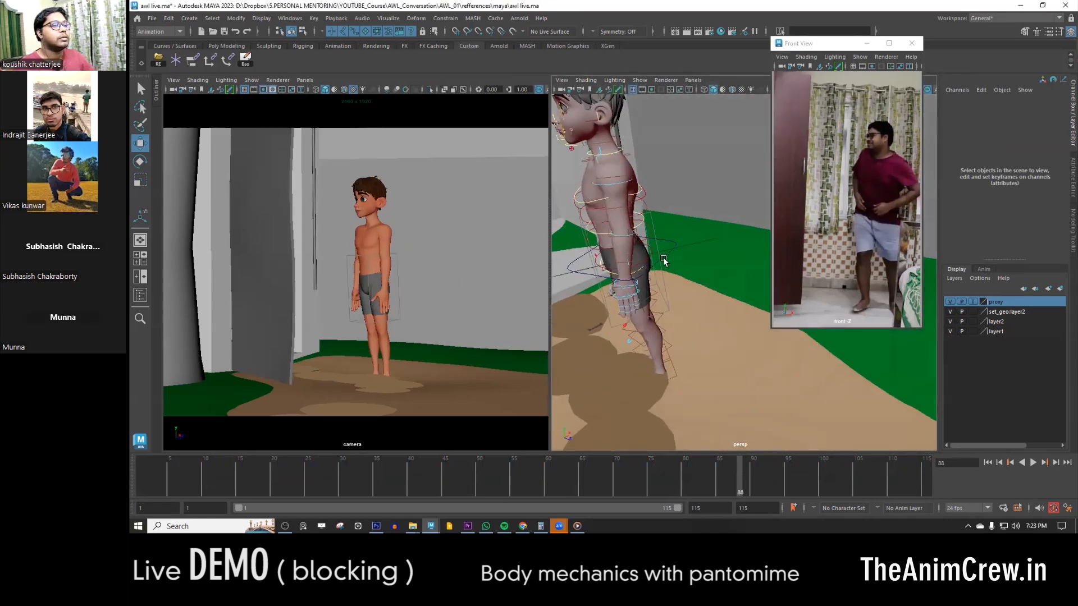
- Bake the COG and both leg IK controls over the time slider range from frame 1 with Smart Bake on
click(663, 257)
alt+drag(619, 282, 654, 276)
alt+middle_drag(624, 268, 622, 232)
drag(158, 487, 134, 477)
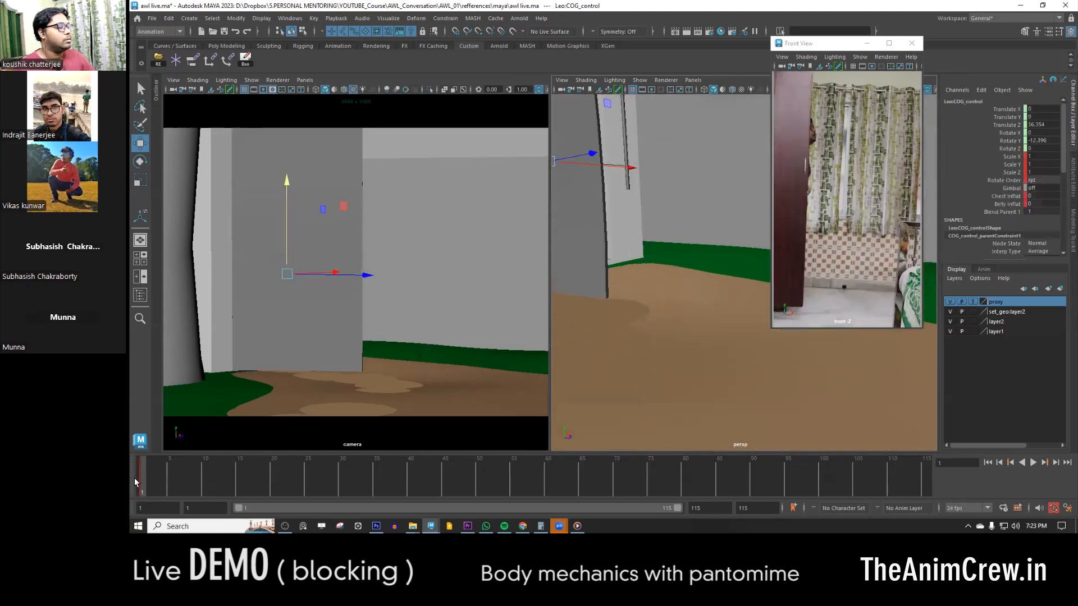
alt+middle_drag(653, 225, 718, 326)
alt+drag(683, 323, 625, 332)
alt+drag(722, 332, 689, 348)
alt+right_drag(688, 348, 683, 369)
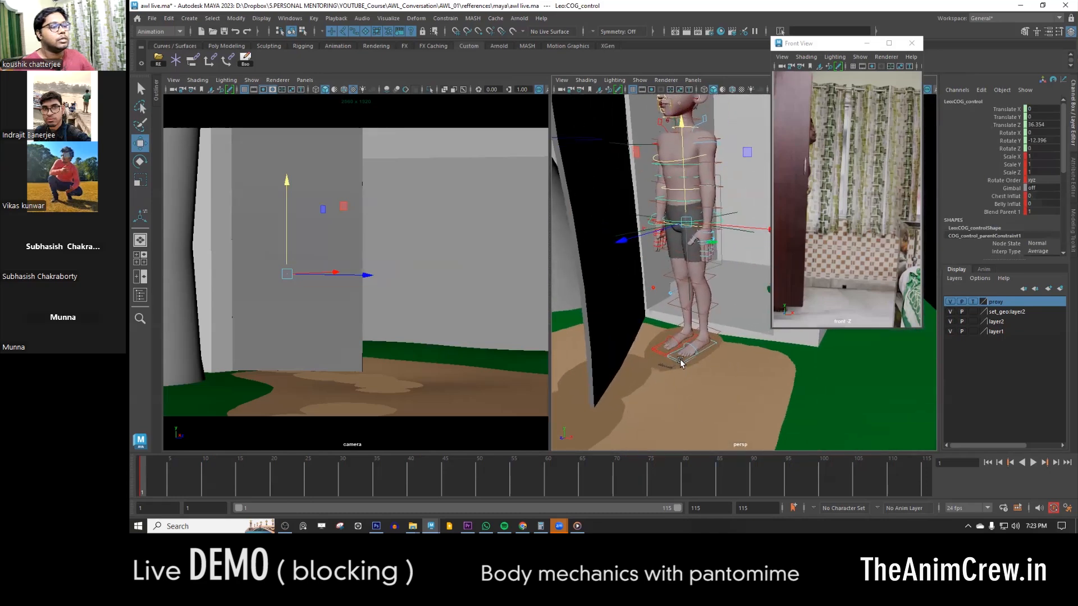
click(681, 363)
alt+right_drag(669, 354, 676, 290)
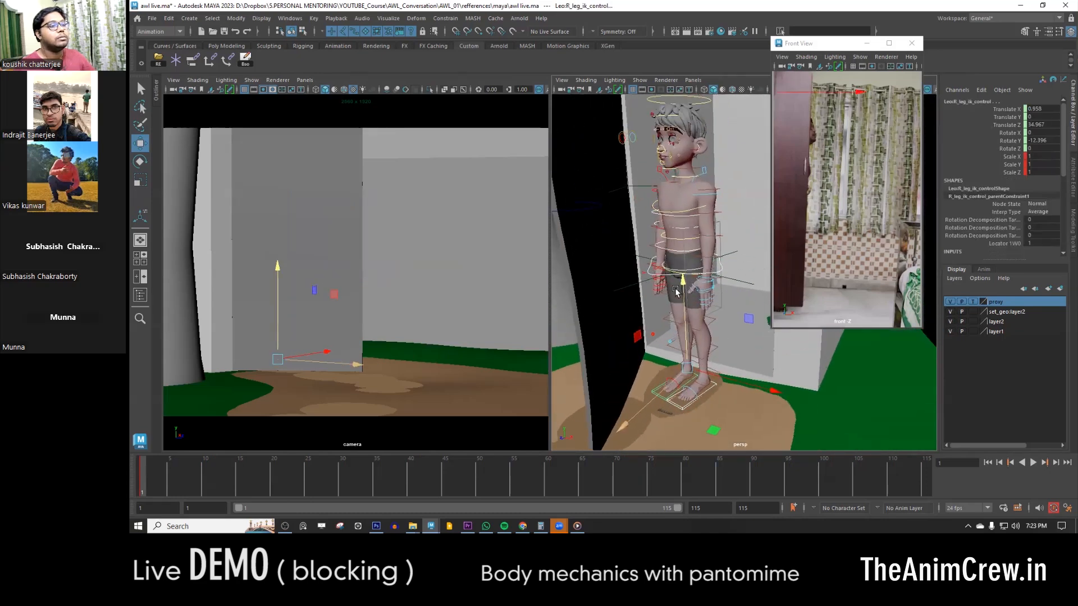
click(245, 57)
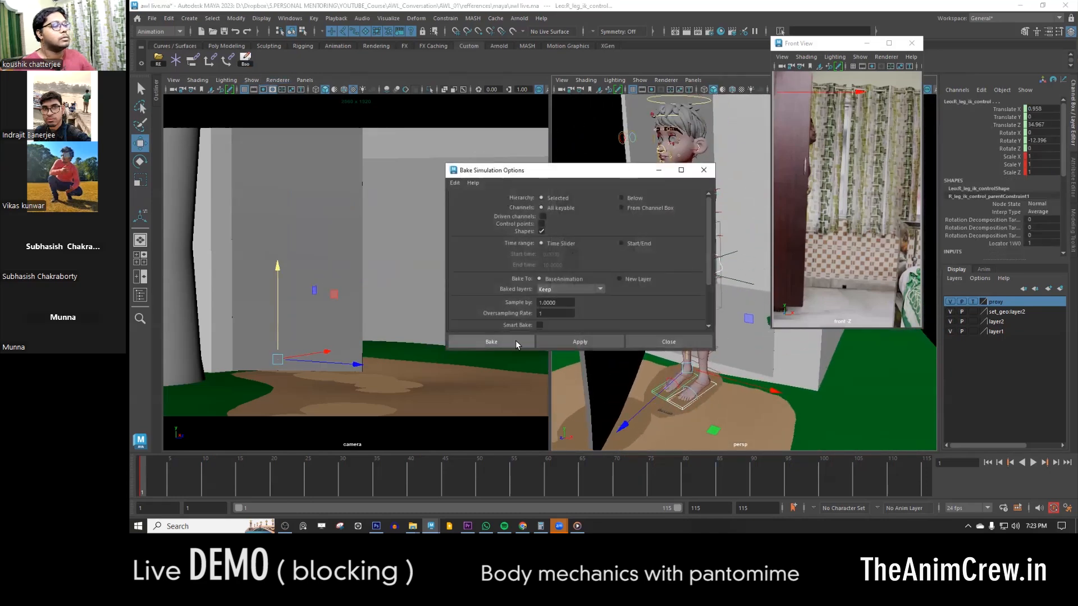
click(540, 326)
click(515, 342)
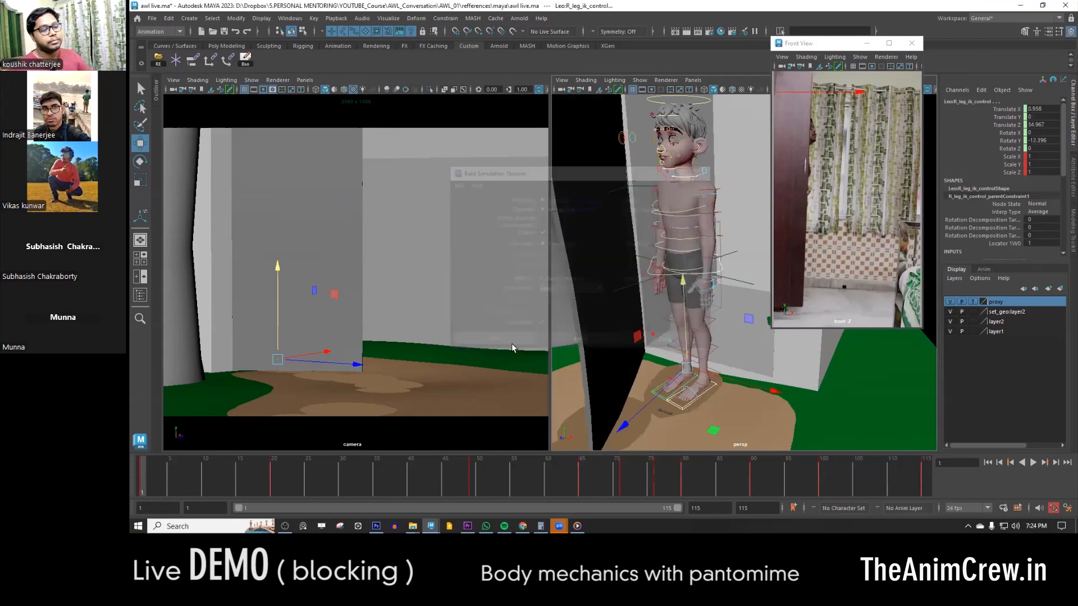
- Play back the baked rig motion and stop at frame 49 to inspect the character
key(alt+v)
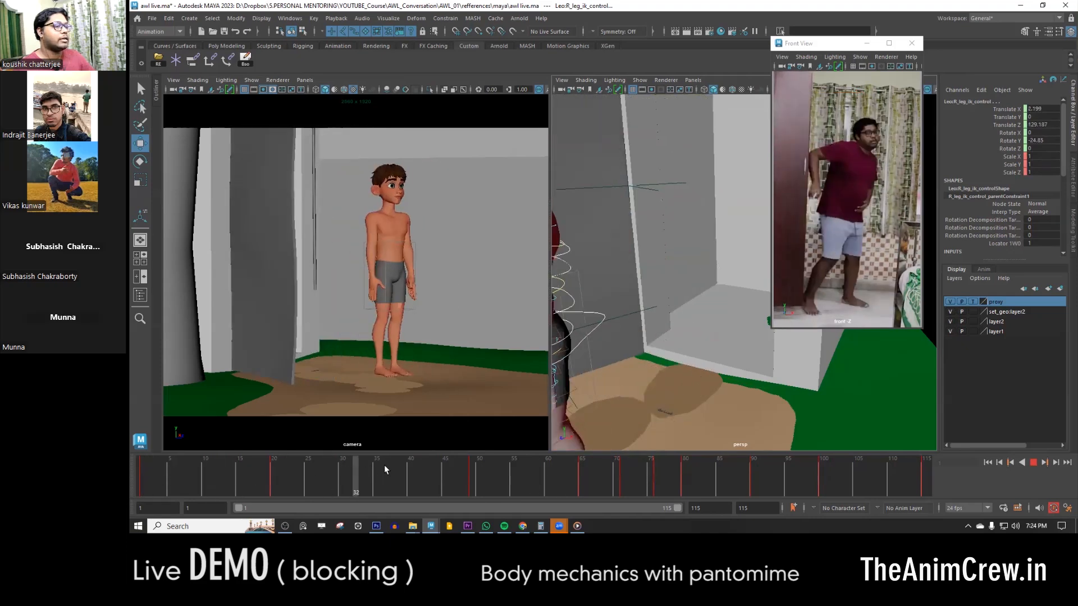
click(473, 464)
alt+middle_drag(664, 356, 676, 309)
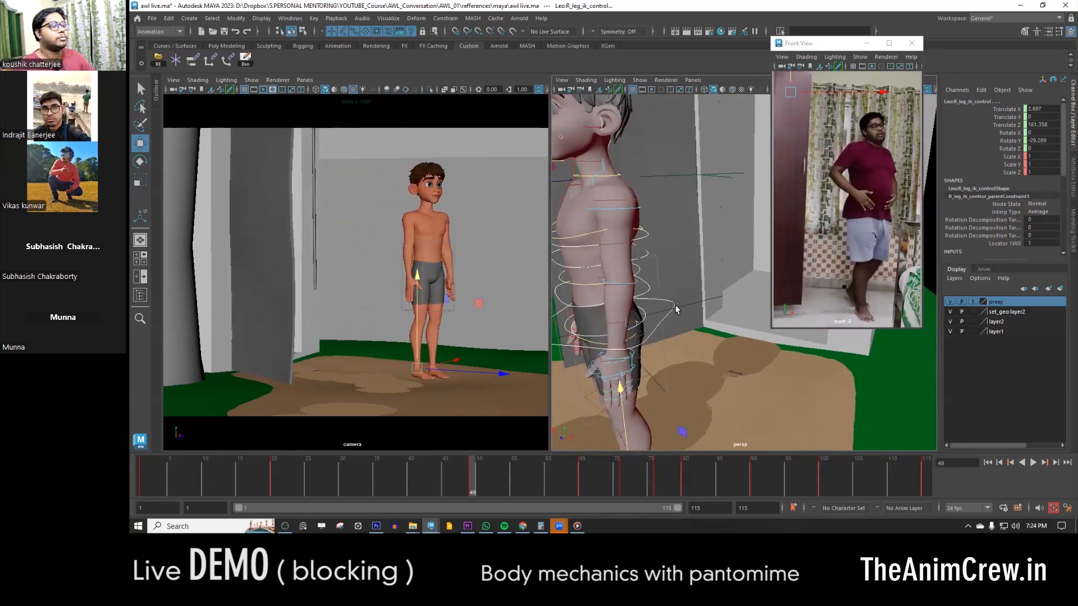
alt+right_drag(676, 308, 661, 344)
- Delete the parent constraint under the COG control
click(670, 332)
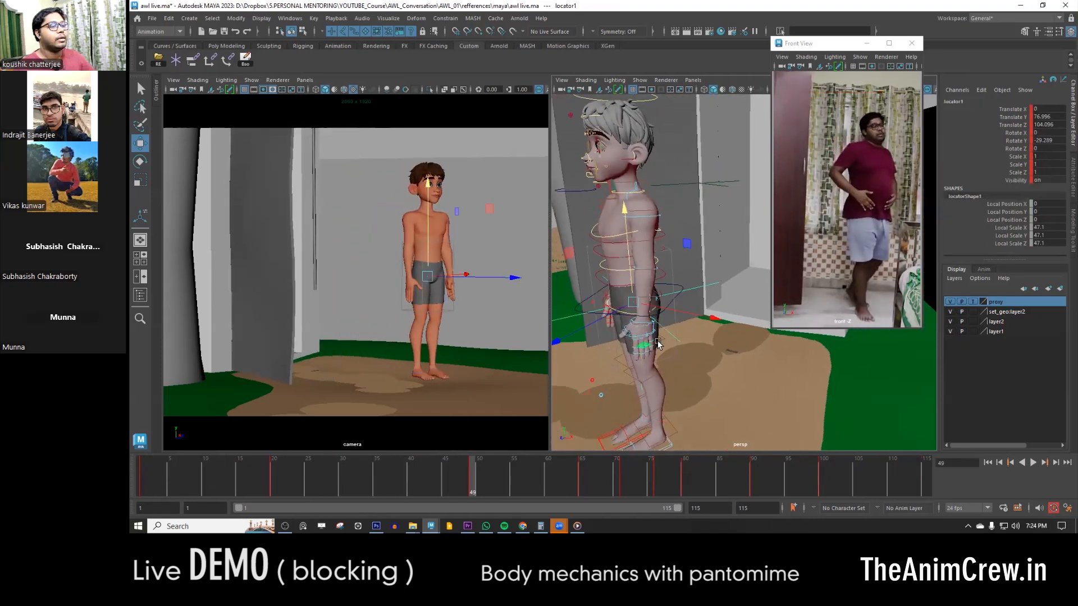
alt+drag(659, 344, 686, 337)
click(700, 307)
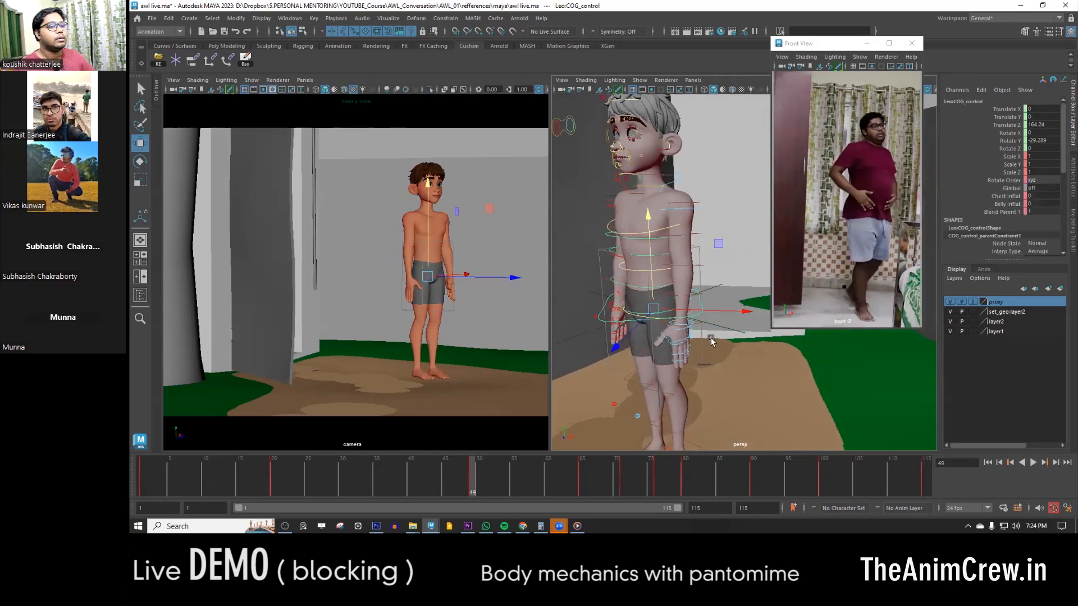
alt+middle_drag(700, 353, 708, 301)
click(671, 292)
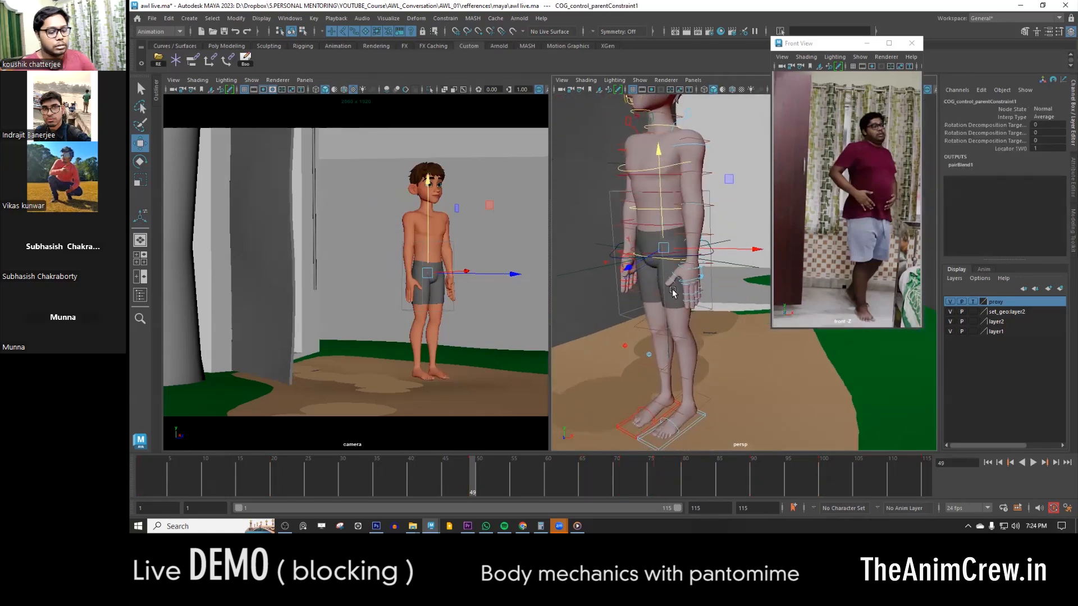
alt+middle_drag(688, 316, 689, 294)
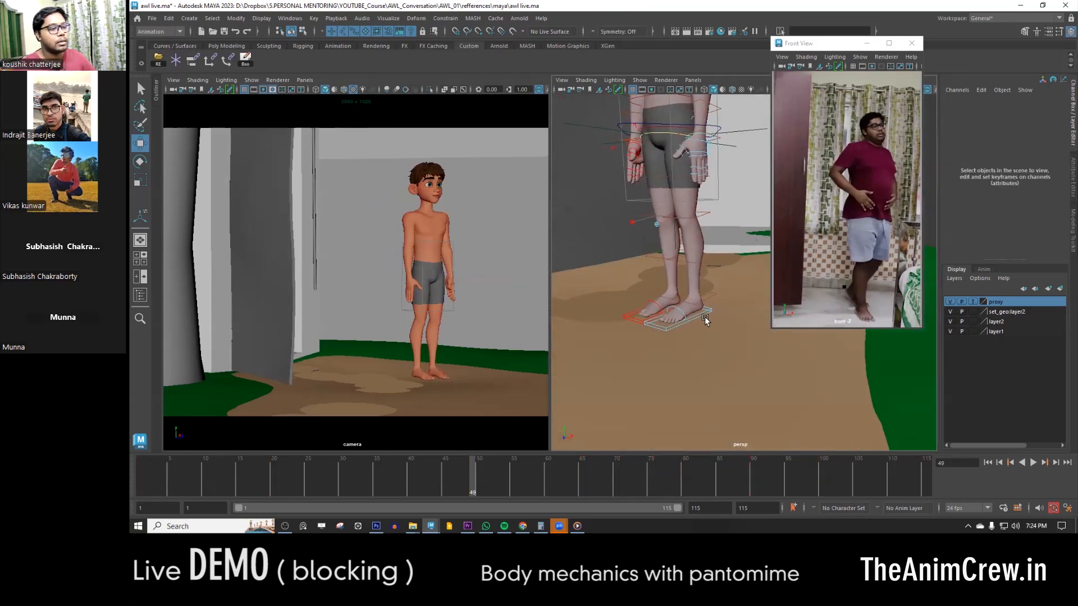
- Delete the parent constraints under the left and right leg IK controls
click(706, 314)
key(Down)
key(Left)
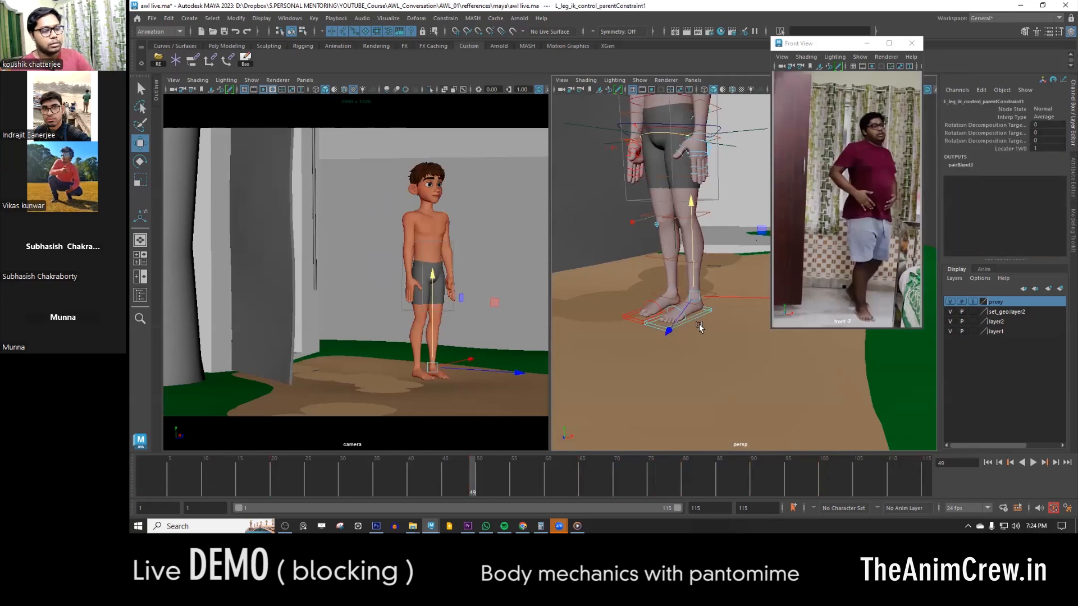
key(Delete)
click(631, 322)
key(Down)
key(Left)
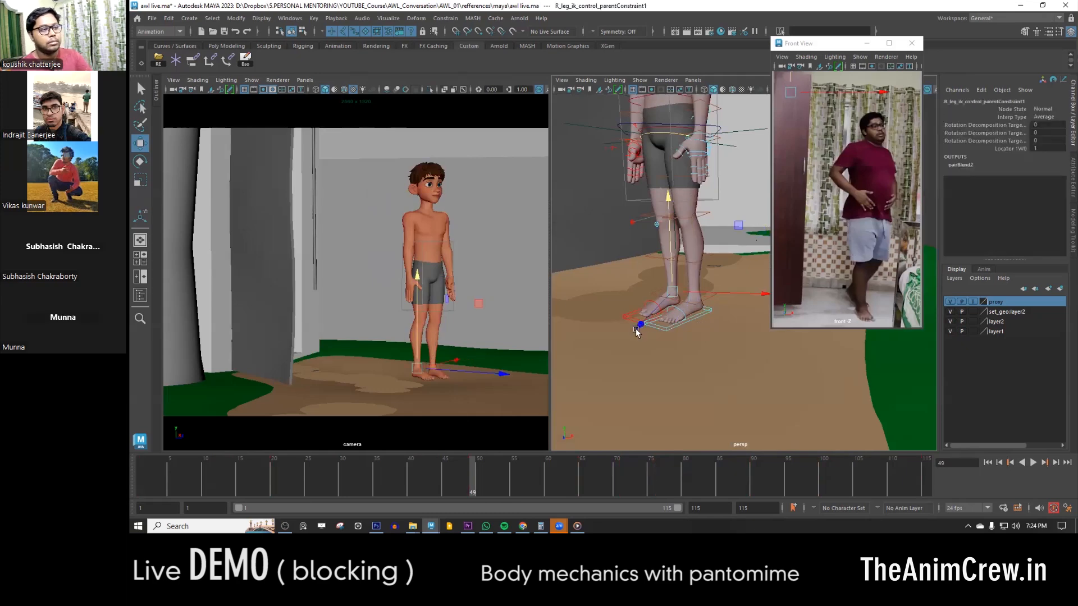
key(Delete)
- Test-move the body locator at frame 22 to check the rig's independence from it, and undo the move
alt+right_drag(635, 317, 668, 258)
alt+drag(669, 260, 463, 407)
key(comma)
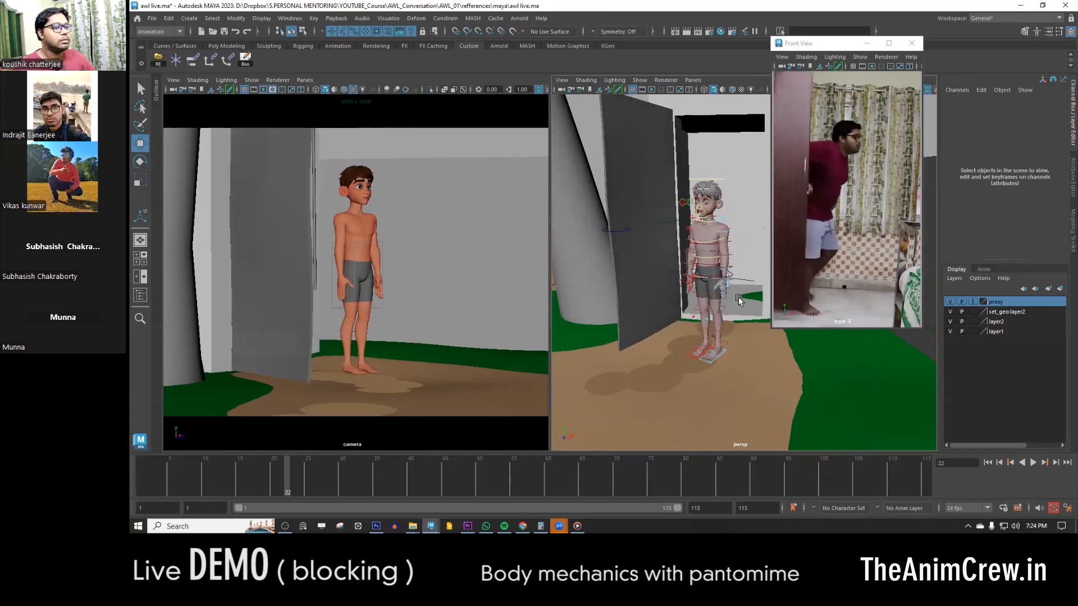
click(746, 281)
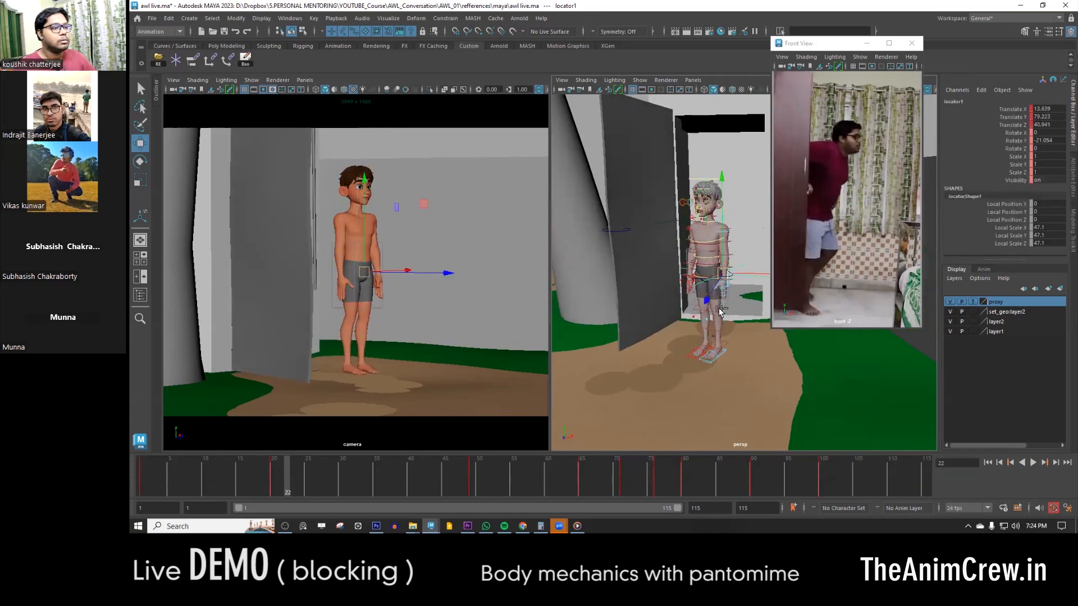
alt+drag(673, 363, 638, 362)
alt+right_drag(638, 362, 752, 365)
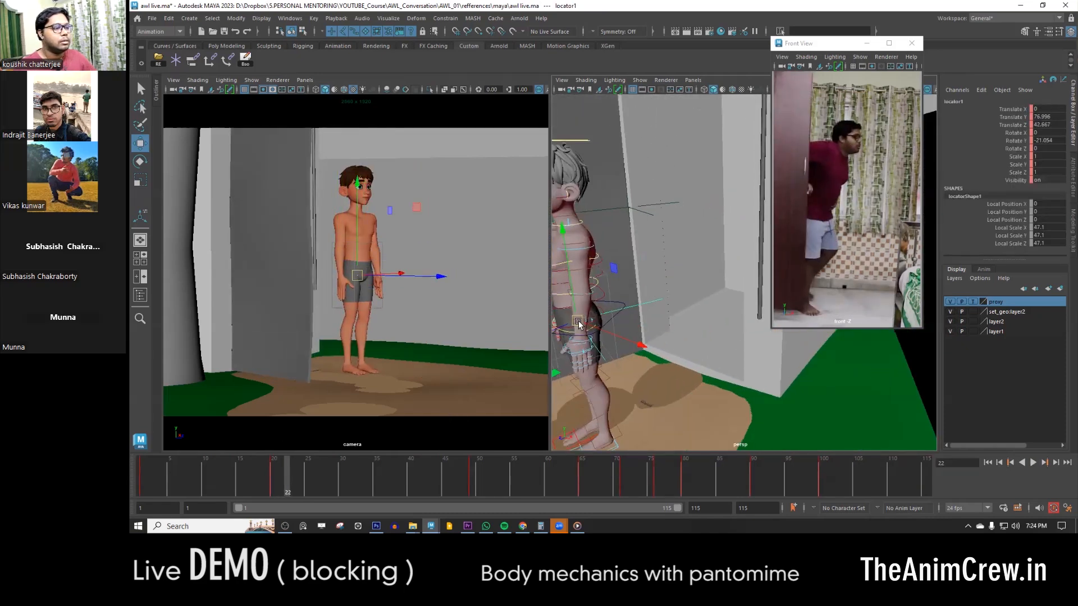
alt+middle_drag(678, 334, 715, 321)
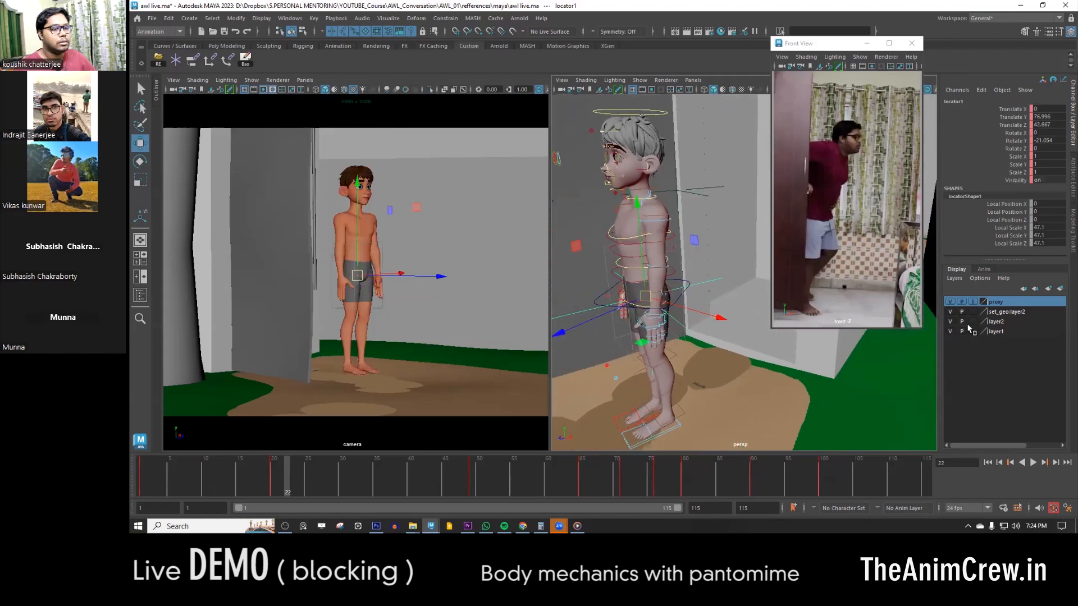
alt+right_drag(652, 404, 639, 379)
alt+drag(639, 379, 711, 385)
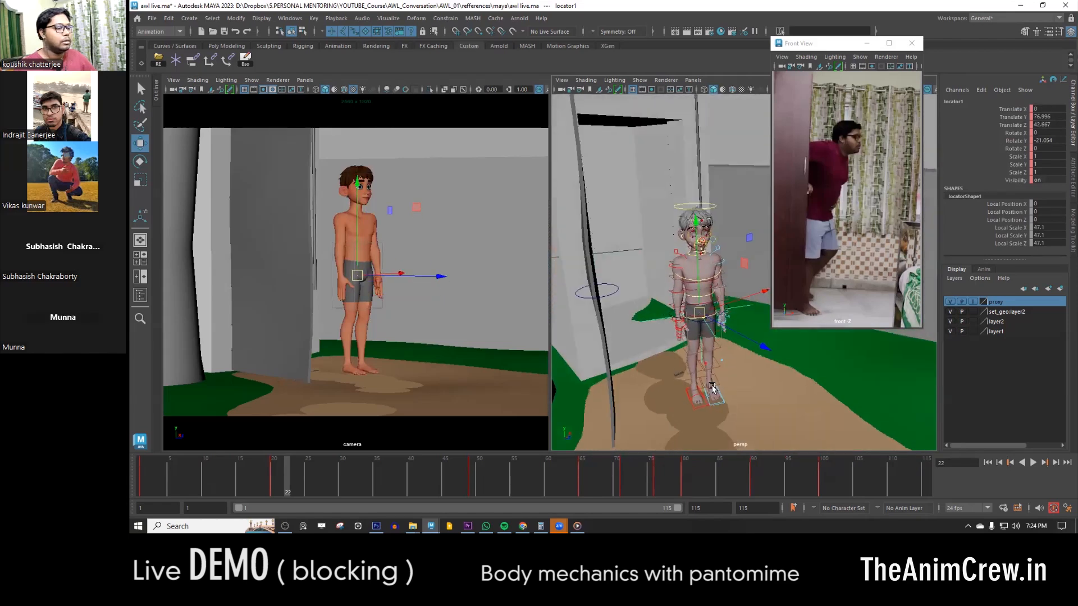
- Restrict the selection to locators, add them to a new display layer and hide that layer
click(685, 402)
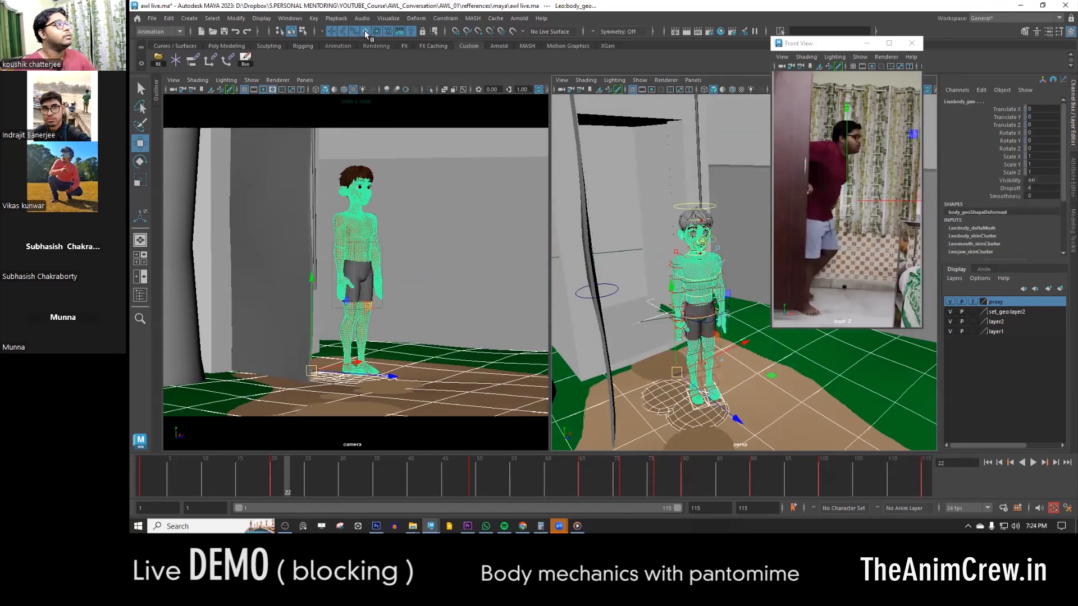
click(762, 368)
alt+middle_drag(761, 367, 696, 358)
alt+right_drag(697, 358, 605, 239)
drag(628, 191, 739, 414)
drag(648, 208, 740, 366)
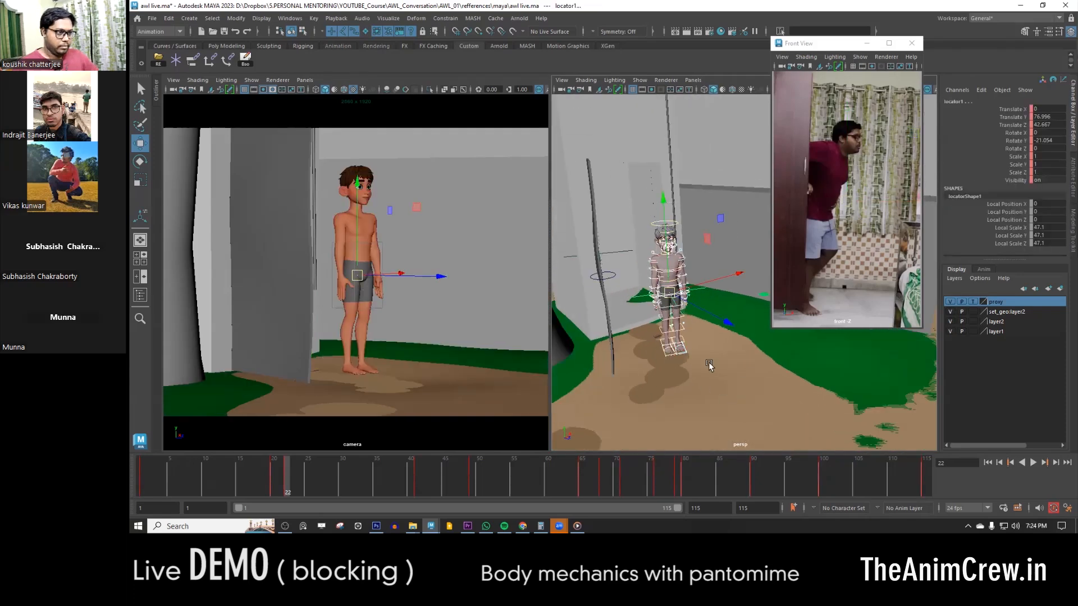
alt+right_drag(635, 295, 648, 345)
alt+middle_drag(648, 344, 692, 335)
drag(595, 301, 606, 363)
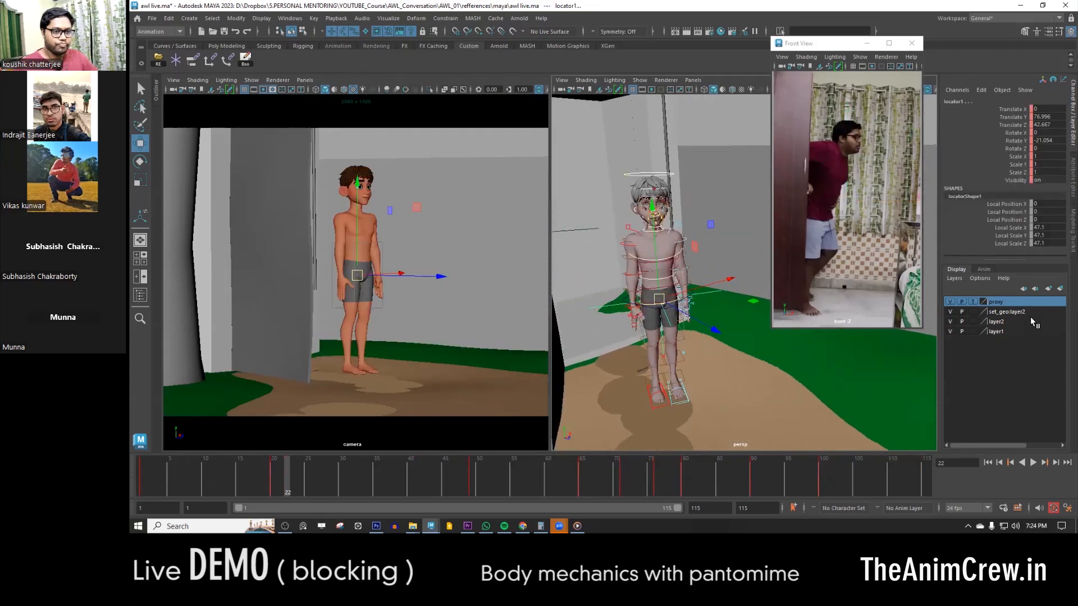
click(1060, 289)
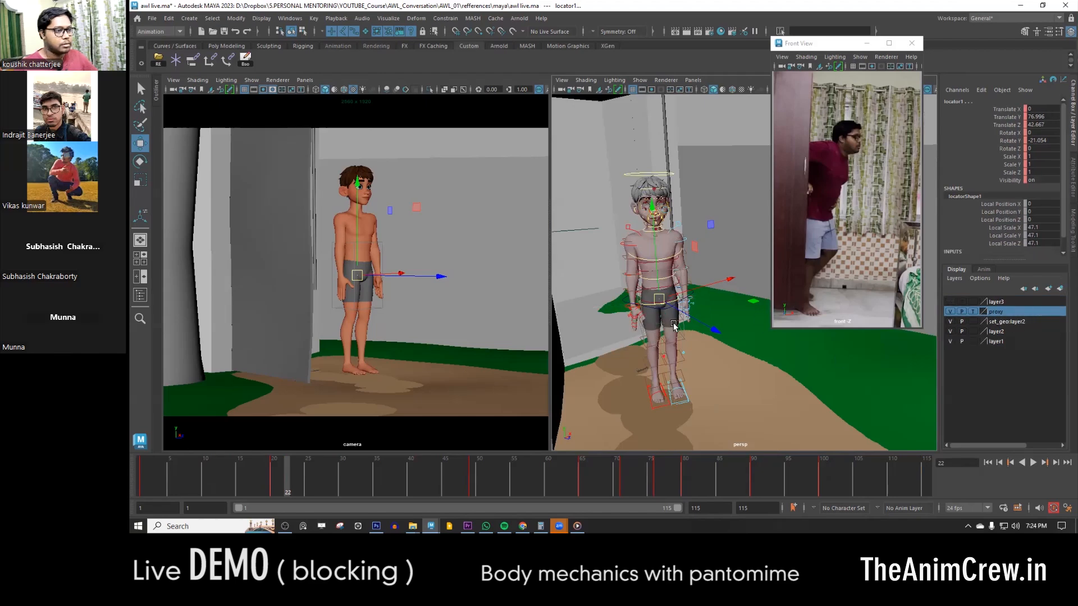
scroll(674, 324, up, 5)
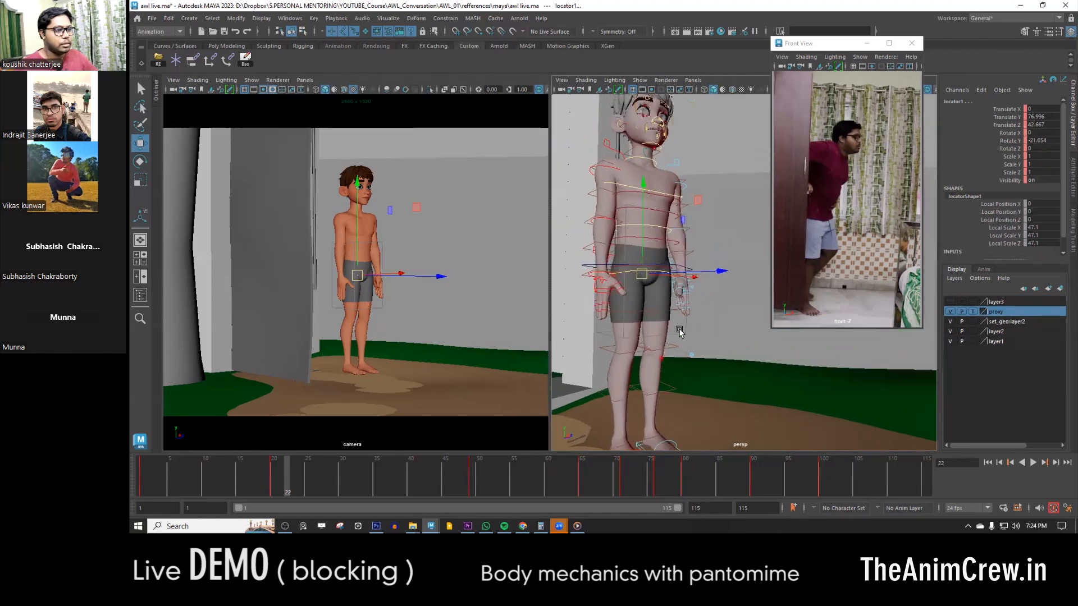
click(702, 334)
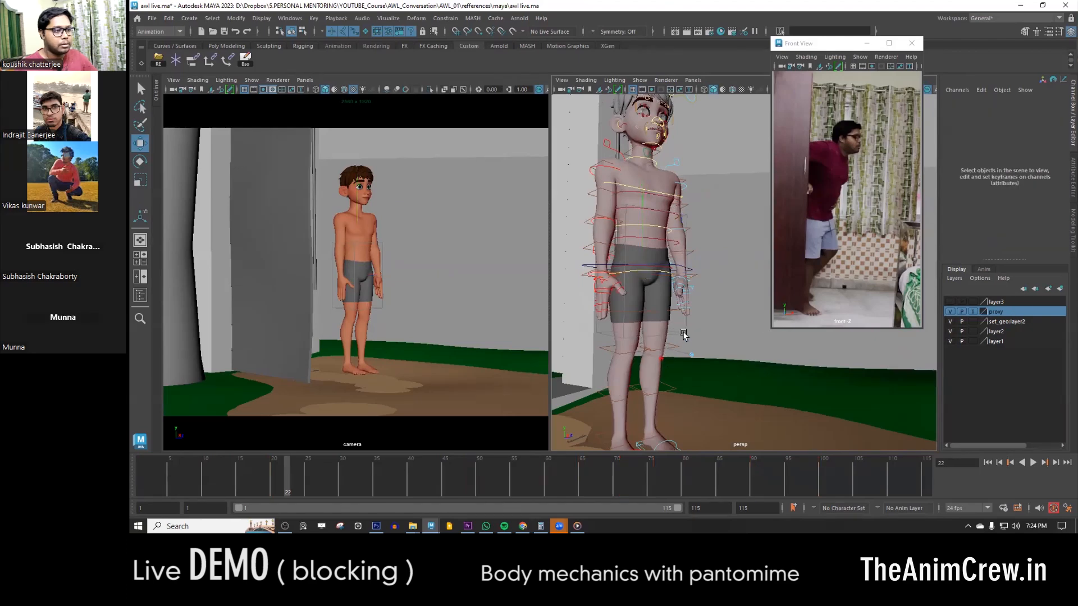
- Select the door handle control along with the character's rig controls and play the animation from frame 1
scroll(672, 332, down, 2)
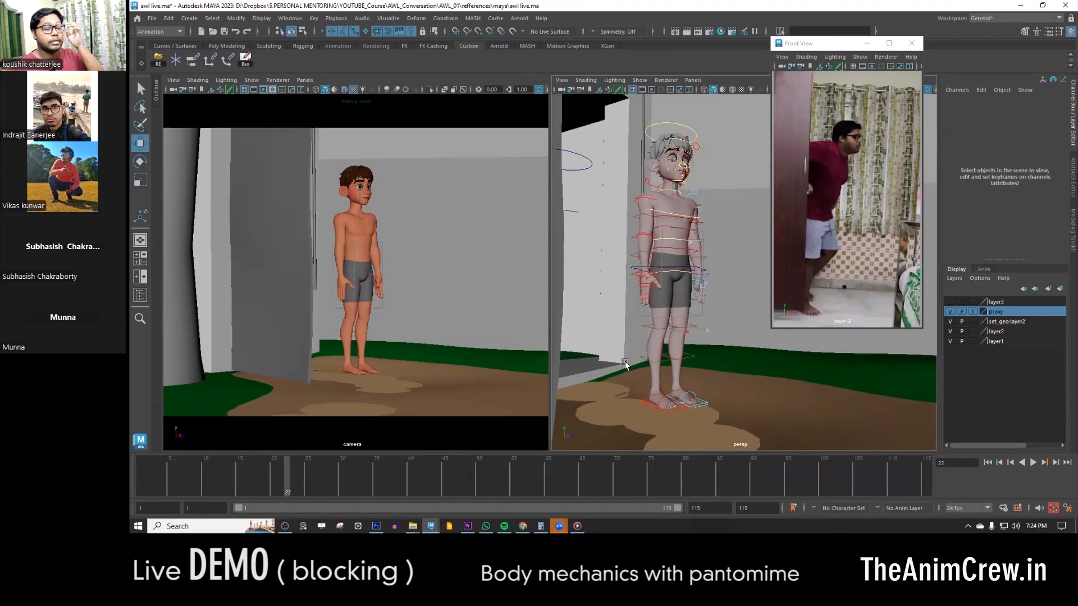
scroll(690, 334, down, 5)
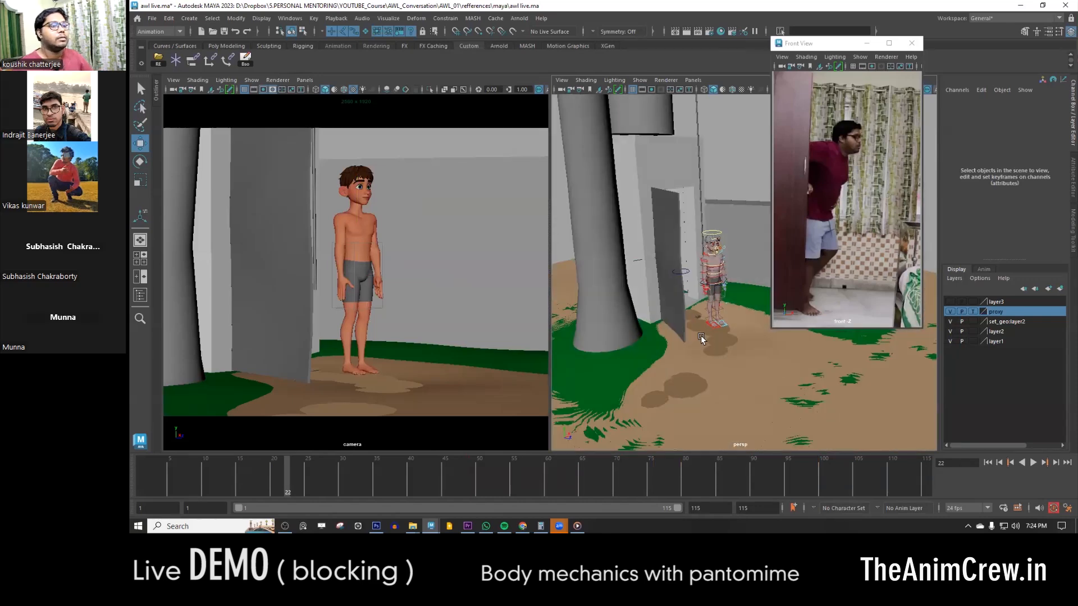
click(681, 272)
scroll(761, 327, up, 3)
drag(282, 484, 142, 485)
alt+drag(728, 315, 629, 373)
key(alt+v)
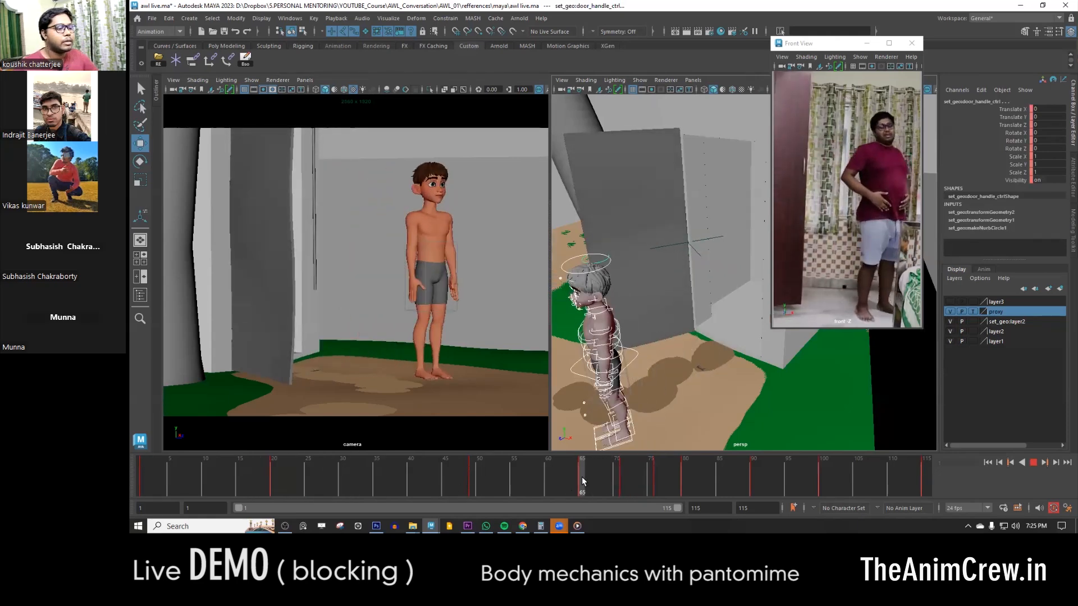
- Go to frame 65, bring the character's upper body into view and close the floating Front View reference window
mouse_move(582, 478)
mouse_down()
mouse_move(545, 477)
mouse_move(582, 474)
mouse_up()
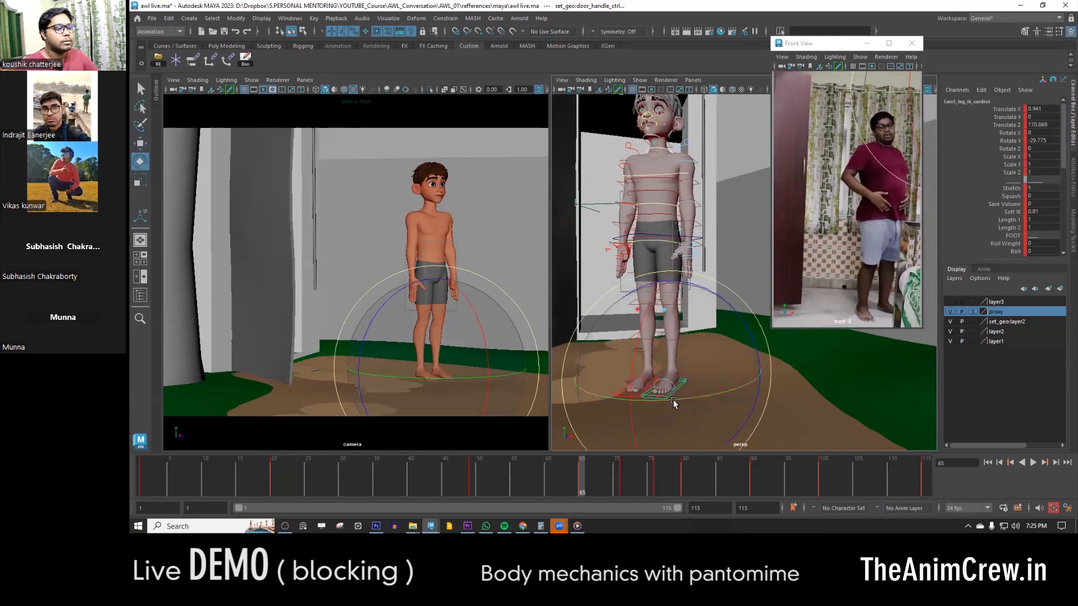
key(w)
alt+drag(675, 404, 741, 282)
click(735, 282)
mouse_move(698, 348)
alt+mouse_down()
mouse_move(699, 359)
mouse_move(669, 320)
mouse_move(696, 329)
alt+mouse_up()
click(699, 358)
click(641, 228)
drag(859, 45, 907, 46)
click(915, 43)
- Rotate the arm FK controls at frame 65 to bend both arms with the hands in front of the belly
key(e)
drag(779, 236, 618, 205)
key(w)
click(786, 225)
key(e)
alt+drag(825, 293, 842, 250)
click(696, 296)
key(w)
click(833, 299)
key(e)
alt+drag(842, 250, 842, 202)
key(w)
key(e)
- Rotate the left upper arm FK control at frame 65 to about X 25.4, Y 7.75, Z -86
alt+drag(718, 274, 651, 280)
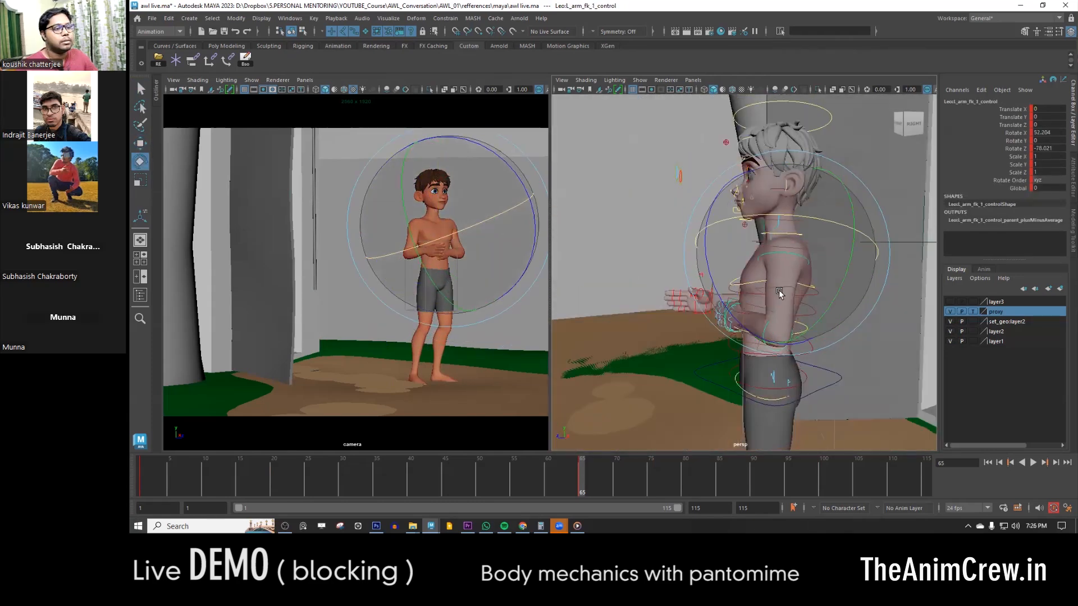
drag(780, 294, 758, 298)
alt+drag(758, 298, 824, 299)
key(w)
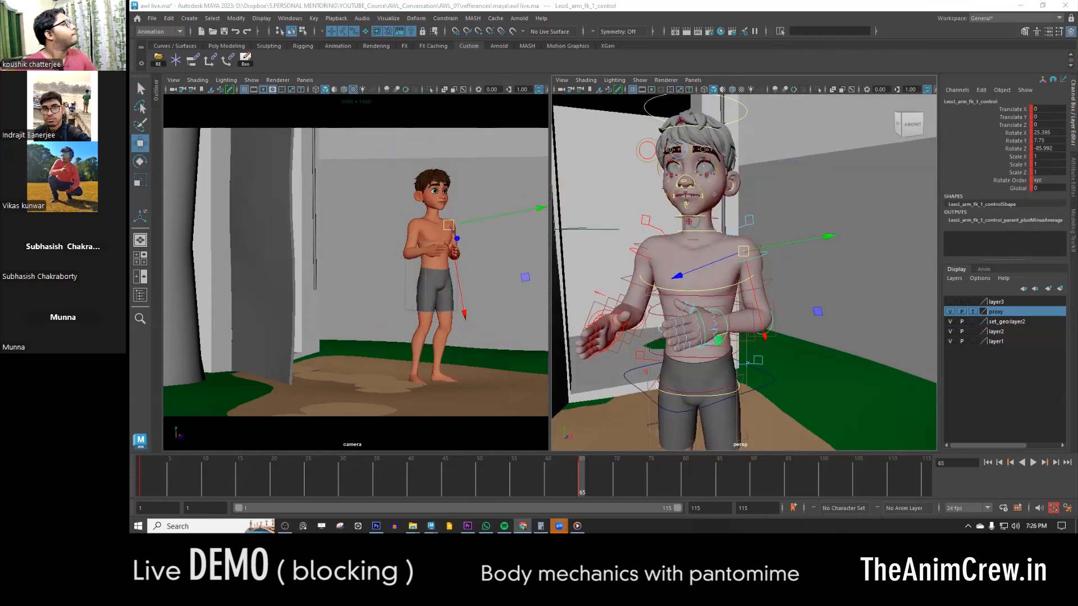
- Rotate the left shoulder and arm controls at frame 65 to bring the left hand closer to the belly
scroll(787, 259, up, 3)
click(793, 258)
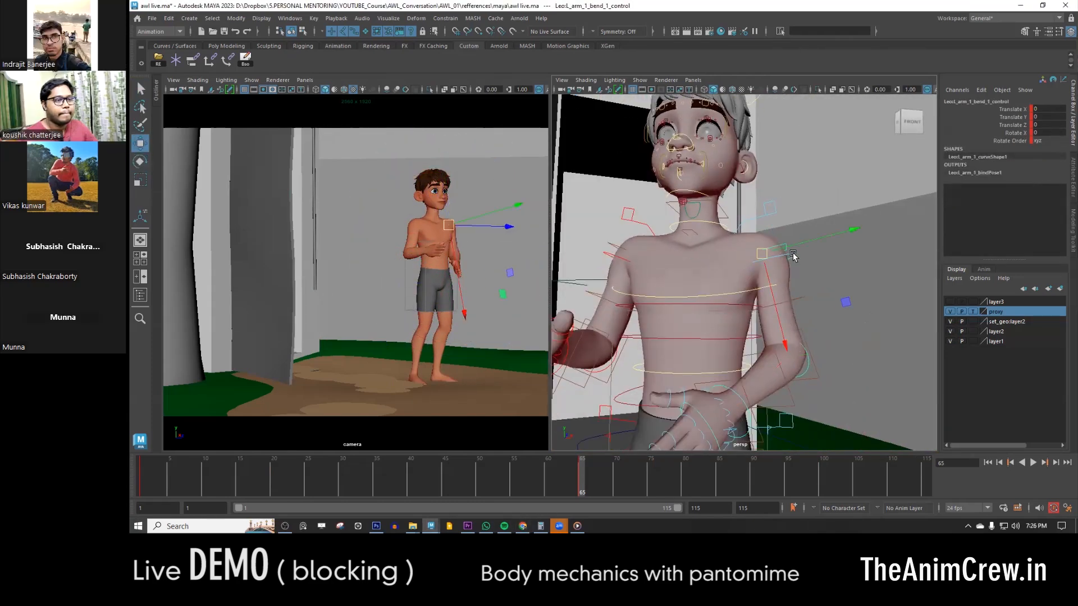
click(789, 259)
key(e)
alt+drag(724, 314, 777, 329)
click(777, 178)
alt+drag(842, 264, 801, 272)
- Adjust the arm and hand controls at frame 65 so both hands rest together on the belly
click(801, 272)
key(w)
drag(753, 224, 747, 281)
alt+drag(742, 331, 786, 332)
click(772, 281)
key(e)
key(w)
- Select all the character's rig controls, compare the pose at frame 49 with frame 65, and bring back the Front View reference window
scroll(799, 195, down, 5)
drag(831, 163, 691, 427)
click(471, 477)
click(581, 477)
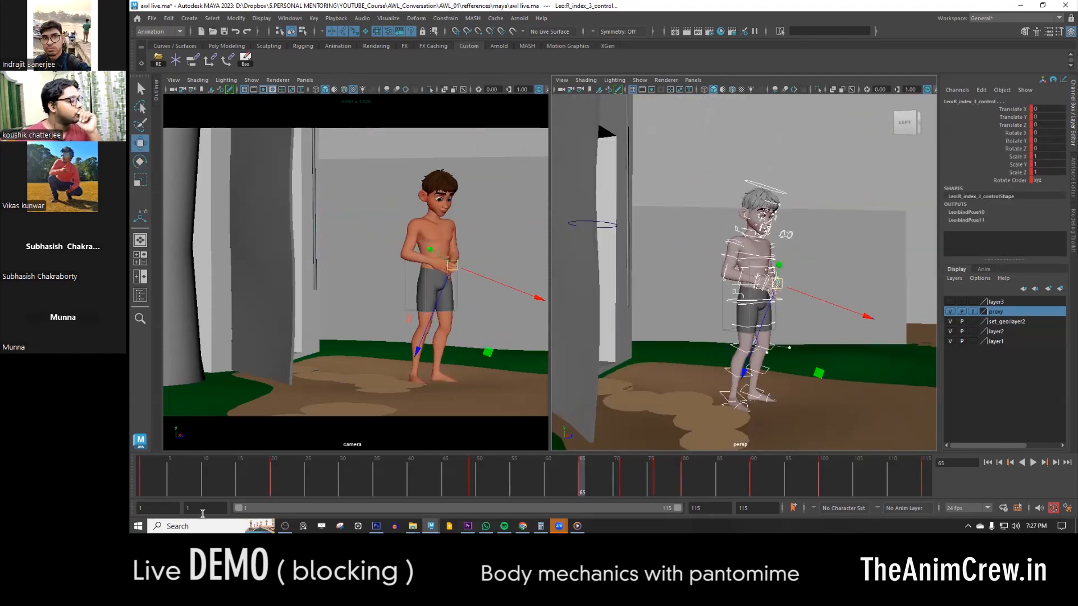
mouse_move(559, 527)
click(430, 526)
- Adjust the upper-body and head controls at frame 65 to lift and turn the face following the reference
alt+drag(746, 320, 790, 320)
scroll(787, 314, up, 3)
click(737, 272)
drag(697, 257, 746, 261)
drag(758, 295, 770, 295)
scroll(779, 359, up, 3)
alt+drag(779, 372, 730, 381)
scroll(720, 438, down, 4)
click(729, 197)
key(e)
drag(767, 197, 688, 227)
- Move the eye aim control at frame 65 to about X -9.03, Y -4.95, Z -0.84 and show the character with textures
click(676, 240)
key(w)
alt+right_drag(688, 228, 810, 315)
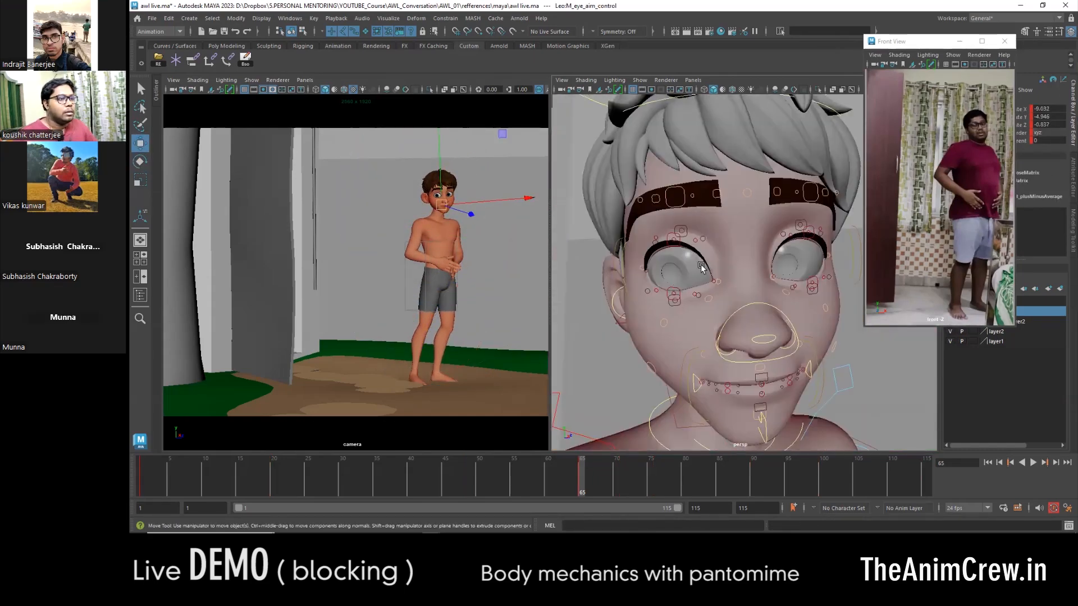
click(674, 240)
key(6)
- Move and rotate the eyebrow controls at frame 65 to reshape the brows
alt+right_drag(719, 274, 765, 253)
key(e)
key(w)
alt+drag(730, 247, 701, 236)
click(779, 185)
alt+drag(775, 236, 780, 287)
key(e)
shift+click(717, 248)
key(w)
drag(780, 219, 750, 231)
- Move the inner brow controls at frame 65 to slant both eyebrows into a worried expression
click(672, 295)
click(758, 294)
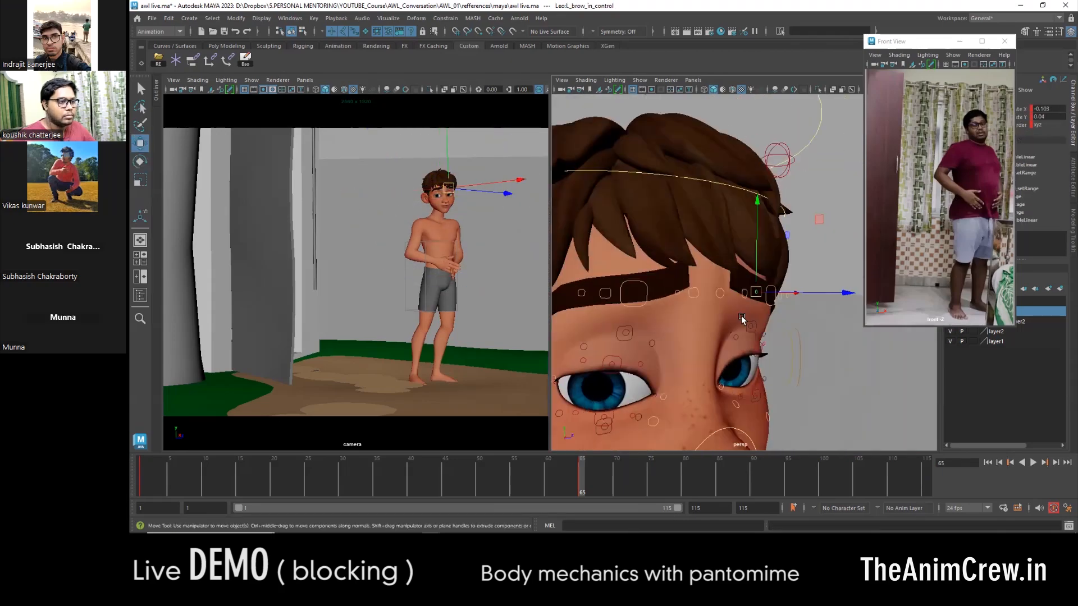
alt+right_drag(741, 316, 699, 303)
click(689, 293)
shift+click(789, 287)
drag(685, 263, 685, 260)
alt+drag(686, 325, 689, 286)
- Move the mouth-corner emotion controls at frame 65 to turn the mouth into a slight frown
click(700, 405)
alt+middle_drag(728, 431, 733, 349)
click(807, 314)
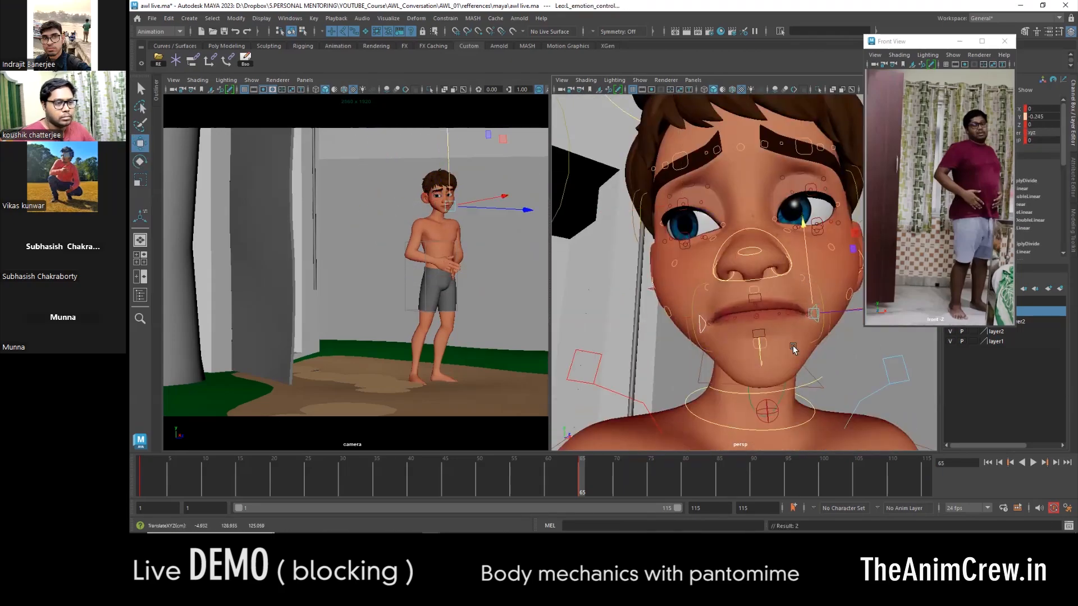
alt+drag(794, 352, 795, 309)
- Pose the lower-mouth and jaw controls at frame 65 and shift the Front View reference window clear of the channel values
click(747, 357)
key(e)
drag(722, 302, 716, 326)
key(w)
click(666, 337)
drag(927, 41, 860, 39)
- Adjust the lip controls at frame 65 to part the lips, setting the left upper lip sneer to about Y -0.6
click(655, 348)
shift+click(802, 332)
alt+drag(673, 359, 696, 344)
alt+right_drag(713, 351, 683, 346)
click(682, 283)
drag(682, 241, 682, 236)
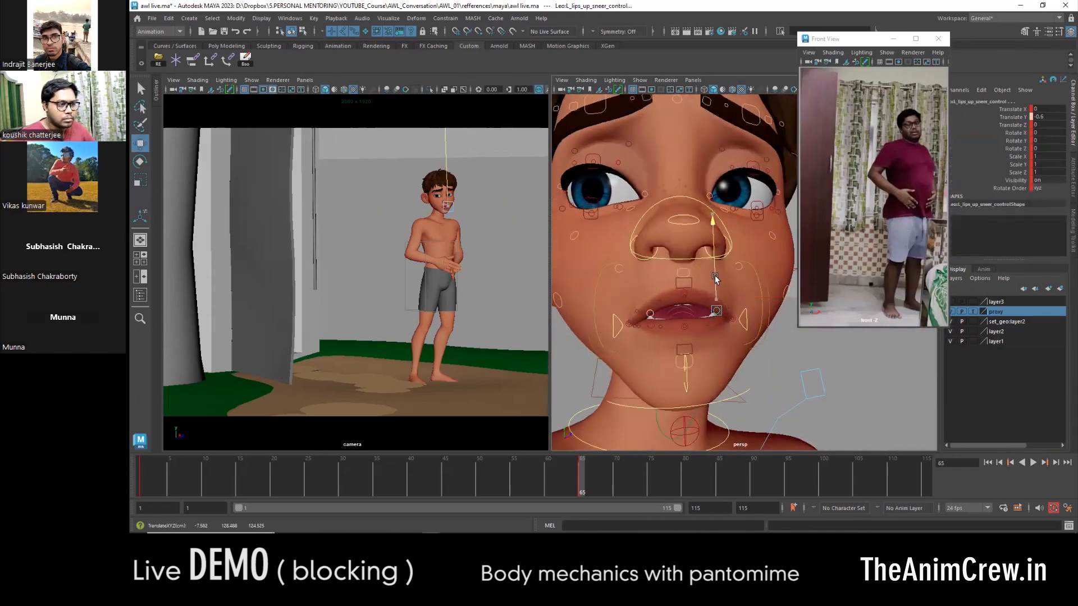
- Adjust the lip and mouth controls at frame 65 to refine the shape of the parted lips
alt+drag(685, 297, 735, 321)
alt+right_drag(736, 320, 668, 331)
click(705, 354)
key(e)
alt+drag(646, 326, 586, 386)
key(w)
- Switch the perspective view to wireframe and rotate a mouth-area control at frame 65
key(4)
alt+drag(674, 388, 691, 360)
click(715, 344)
key(e)
- Move and rotate the remaining mouth controls at frame 65 to finish the facial expression
key(e)
drag(741, 393, 725, 402)
key(w)
click(677, 337)
alt+drag(676, 341, 645, 339)
click(712, 348)
click(666, 337)
- Move and rotate the character's body controls at frame 1 to begin reworking the opening pose
key(e)
key(w)
alt+right_drag(645, 339, 595, 343)
alt+right_drag(702, 337, 668, 342)
drag(685, 224, 772, 410)
alt+right_drag(753, 361, 713, 365)
- Set a key at frame 65 and go back past frame 20 to the starting pose at frame 1
key(s)
drag(582, 483, 272, 482)
alt+right_drag(634, 360, 696, 359)
click(630, 369)
drag(272, 483, 141, 483)
alt+right_drag(618, 382, 667, 385)
click(666, 385)
drag(735, 373, 768, 375)
click(688, 181)
drag(667, 194, 666, 221)
- Return to shaded display, enlarge the perspective view beside the camera view, and rotate the selected control at frame 1
key(e)
click(632, 441)
key(w)
alt+drag(758, 378, 697, 365)
scroll(1015, 209, down, 2)
- Adjust the chosen channel of the selected rig control at frame 1
click(1015, 208)
middle_drag(696, 337, 724, 338)
alt+drag(685, 344, 715, 357)
alt+middle_drag(715, 358, 703, 365)
drag(750, 310, 742, 313)
click(641, 391)
drag(735, 361, 742, 361)
click(1015, 207)
- Reposition the selected controls at frame 1, moving them vertically and adjusting the Translate Y channel
alt+drag(673, 314, 746, 304)
middle_drag(713, 300, 697, 300)
key(w)
alt+middle_drag(707, 303, 709, 393)
click(649, 349)
click(1008, 117)
alt+drag(685, 320, 558, 329)
alt+right_drag(558, 330, 682, 314)
click(682, 315)
click(693, 323)
mouse_move(693, 323)
alt+mouse_down()
mouse_move(709, 264)
mouse_move(696, 271)
alt+mouse_up()
key(6)
- Undo the last control change and rotate the right arm toward the door at frame 1
key(e)
drag(551, 269, 442, 269)
drag(681, 253, 676, 207)
key(w)
click(699, 216)
key(e)
key(ctrl+z)
key(w)
click(676, 267)
- Adjust the right arm's rotation at frame 1 so it extends toward the door edge
key(e)
drag(618, 286, 668, 280)
key(w)
click(708, 216)
alt+drag(709, 216, 658, 226)
- Refine the upper part of the extended right arm at frame 1 from another viewing angle
key(e)
click(631, 272)
click(693, 280)
key(w)
click(646, 181)
alt+drag(646, 181, 584, 269)
click(584, 269)
- Check the pose at frame 65, return to frame 1, and rotate the right arm control toward the door
key(e)
key(w)
drag(708, 194, 645, 263)
click(580, 484)
click(143, 483)
click(655, 227)
alt+right_drag(655, 228, 702, 269)
drag(623, 296, 628, 409)
alt+right_drag(627, 408, 567, 337)
- Rotate the right hand at frame 1 to line it up with the door edge
key(e)
alt+drag(662, 292, 664, 355)
click(637, 229)
click(635, 293)
click(617, 354)
key(w)
alt+right_drag(664, 355, 628, 331)
click(626, 322)
- Select further right-hand controls at frame 1 and adjust their rotation to prepare the gripping hand
key(e)
drag(647, 350, 668, 308)
key(w)
alt+right_drag(715, 308, 747, 317)
click(614, 337)
click(580, 308)
alt+drag(613, 336, 643, 306)
key(e)
drag(643, 306, 586, 245)
- Select the joint controls of the four right-hand fingers and rotate them together to curl the fingers into a fist
click(581, 243)
key(q)
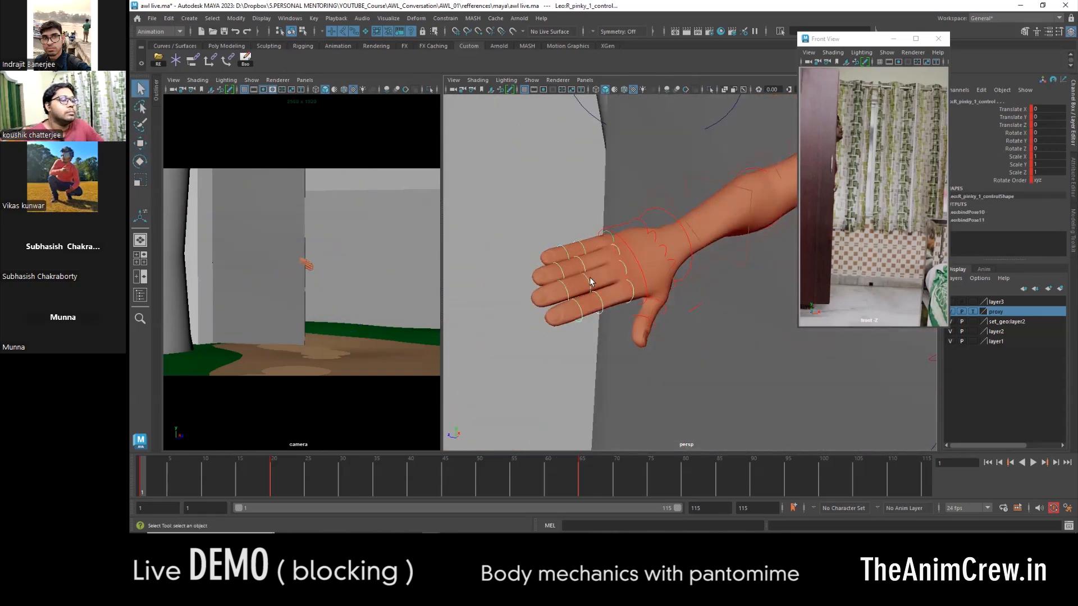
alt+drag(590, 282, 682, 303)
alt+right_drag(683, 303, 646, 292)
key(e)
drag(647, 301, 596, 292)
key(w)
alt+right_drag(595, 292, 626, 281)
- Rotate the right wrist FK control at frame 1 to about Y -7.2 and Z 2.4
click(638, 265)
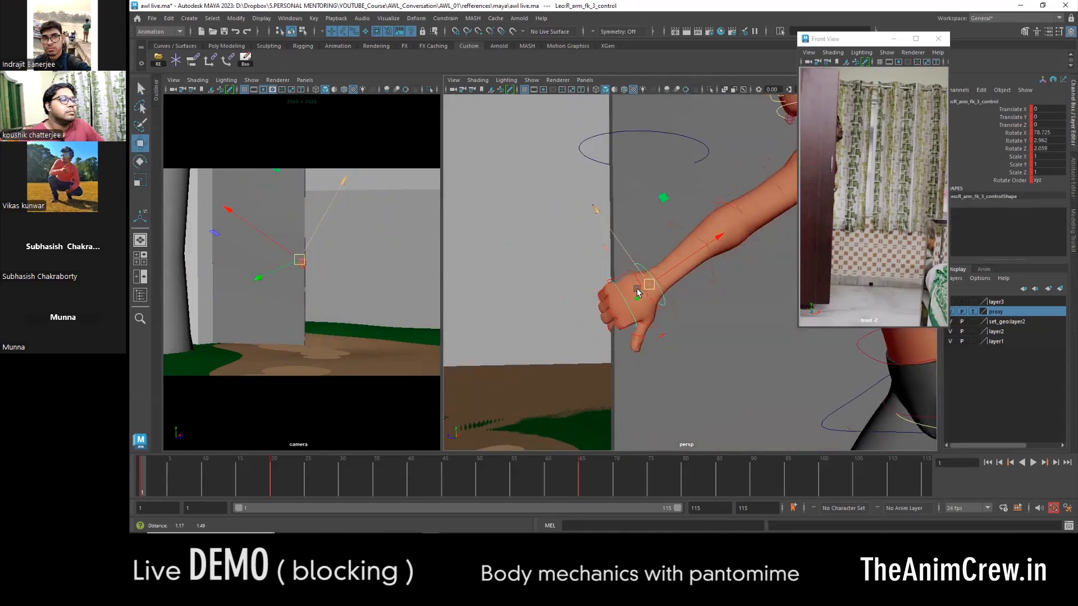
alt+drag(637, 292, 658, 306)
alt+right_drag(658, 306, 690, 313)
key(e)
drag(691, 313, 690, 275)
key(w)
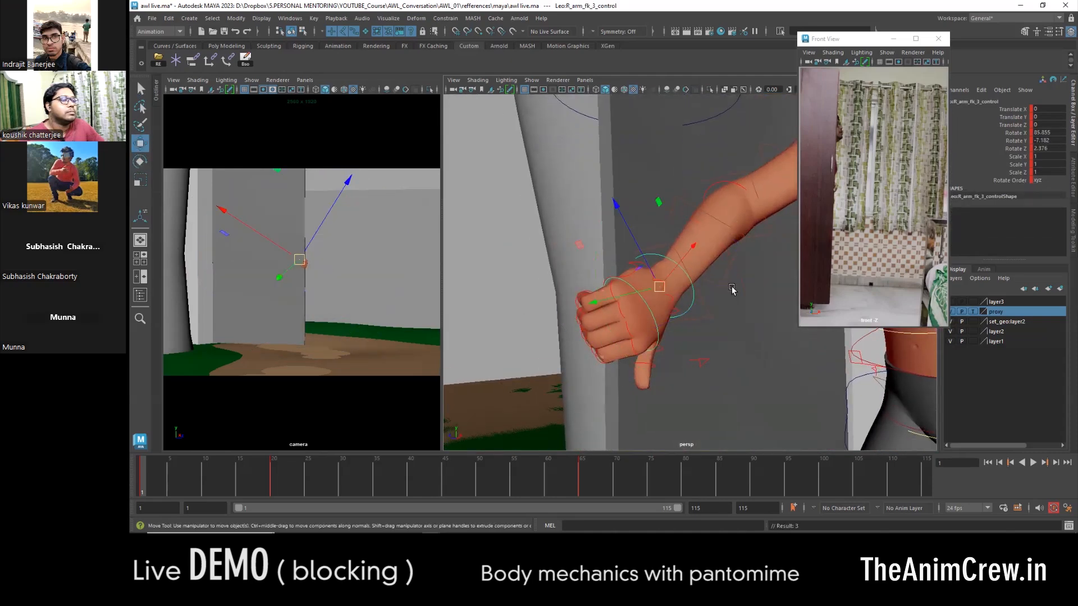
- Rotate the curled right-hand controls at frame 1 to wrap the fingers around the door edge
alt+drag(685, 330, 651, 278)
click(632, 251)
key(e)
mouse_move(651, 278)
mouse_down()
mouse_move(650, 265)
mouse_move(640, 270)
mouse_up()
alt+drag(640, 269, 674, 268)
drag(684, 179, 681, 169)
click(640, 206)
alt+drag(681, 250, 694, 252)
drag(646, 179, 638, 173)
- Select another right-hand control at frame 1 and rotate it to improve the grip on the door
key(w)
click(635, 245)
click(633, 243)
key(e)
drag(587, 207, 700, 248)
key(w)
- Frame the right hand closely and rotate the selected finger control to tighten its curl
key(f)
alt+drag(605, 224, 740, 205)
key(e)
alt+drag(724, 270, 635, 315)
click(674, 216)
- Select the right hand's fingertip controls and bend them, bringing the pinky tip to about Rotate Z -39.6
key(q)
shift+click(678, 165)
shift+click(689, 153)
alt+drag(692, 166, 629, 191)
key(e)
drag(671, 256, 605, 374)
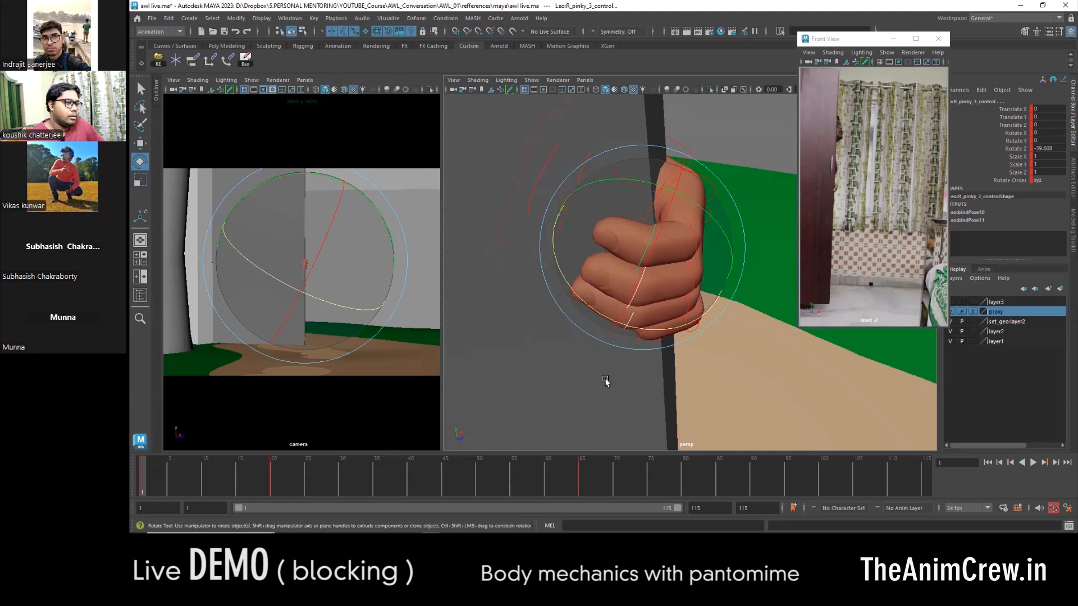
alt+drag(606, 380, 685, 243)
- Rotate the right pinky's base control to about X 0.35, Y 10.35 and Z -52.1
key(w)
click(698, 254)
key(e)
key(w)
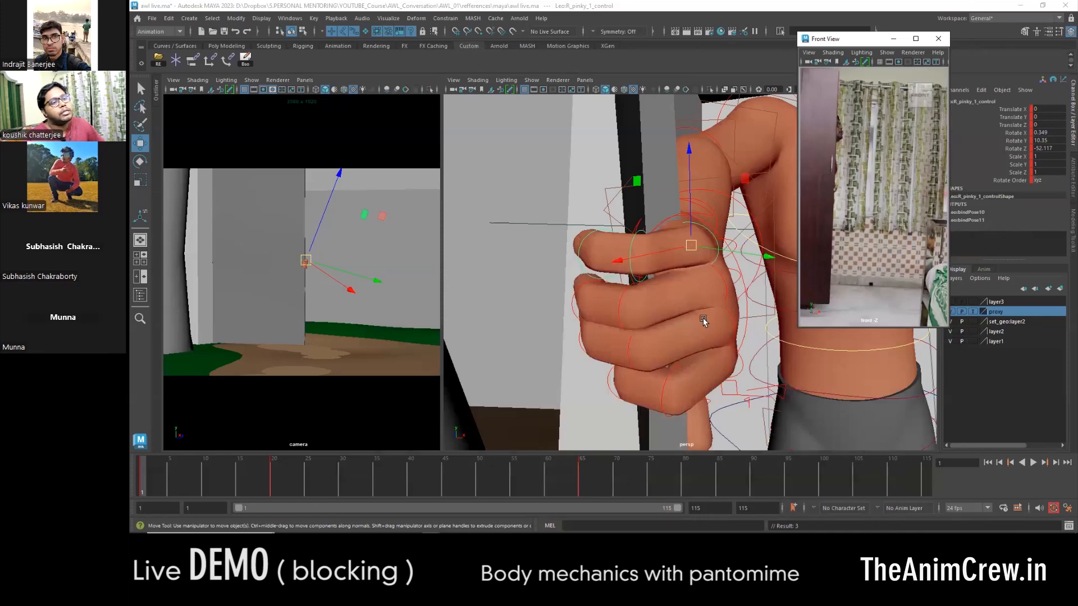
alt+drag(713, 302, 638, 337)
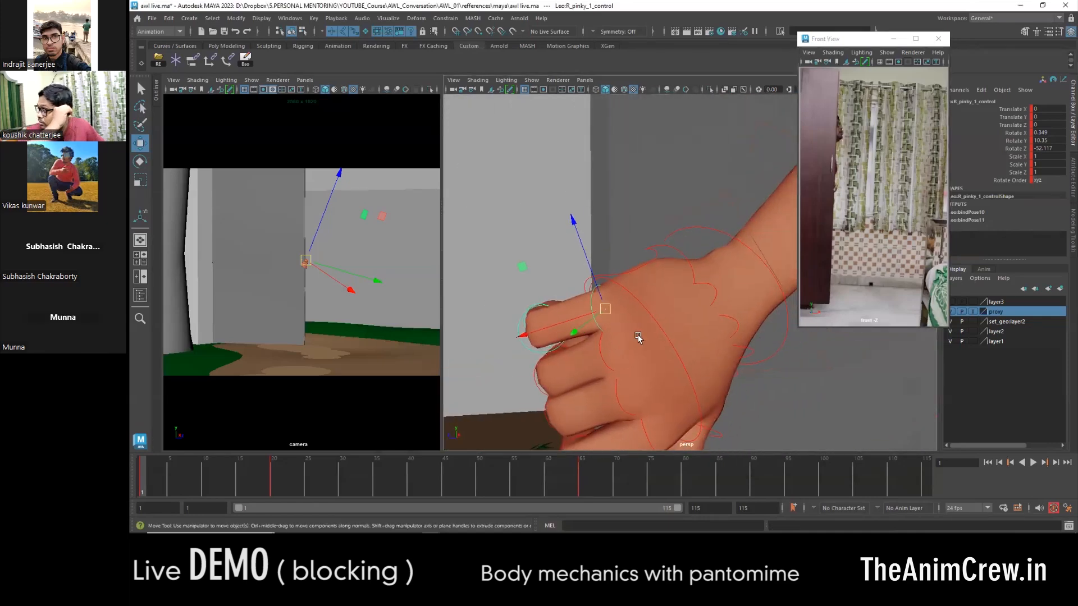
- Rotate the right pinky cup control to about Y 3 and the right ring cup control to about Y 2.9
click(695, 311)
click(682, 262)
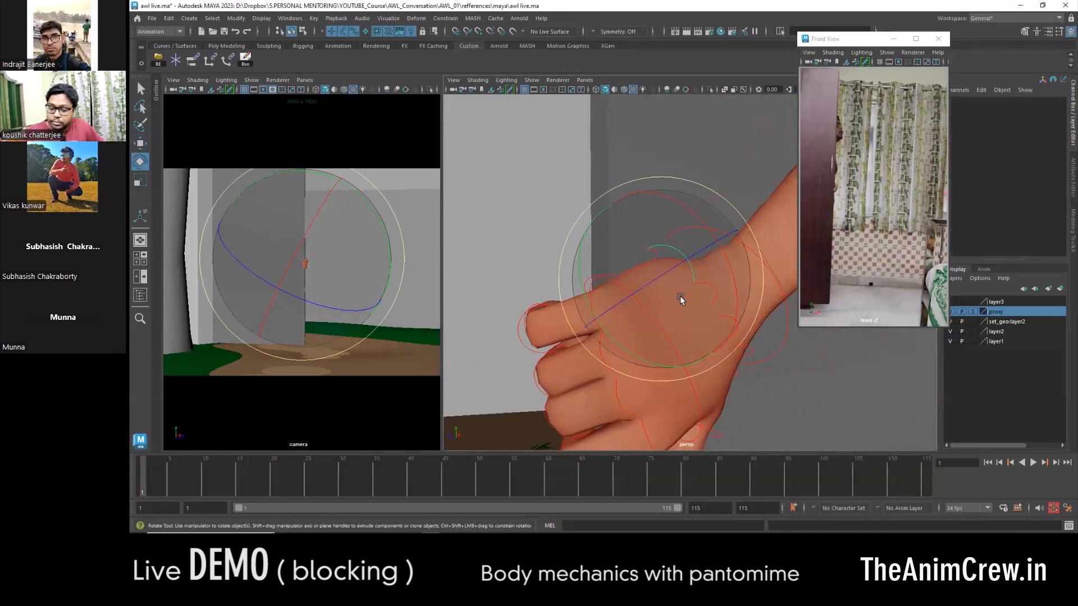
drag(575, 305, 584, 287)
key(w)
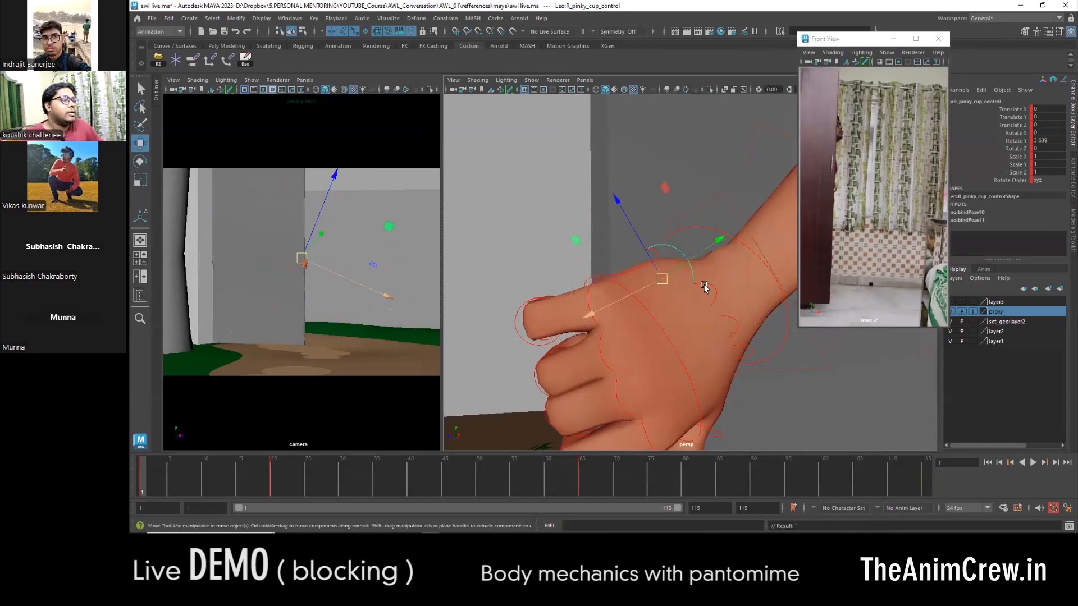
click(705, 287)
alt+drag(705, 287, 623, 365)
key(e)
key(w)
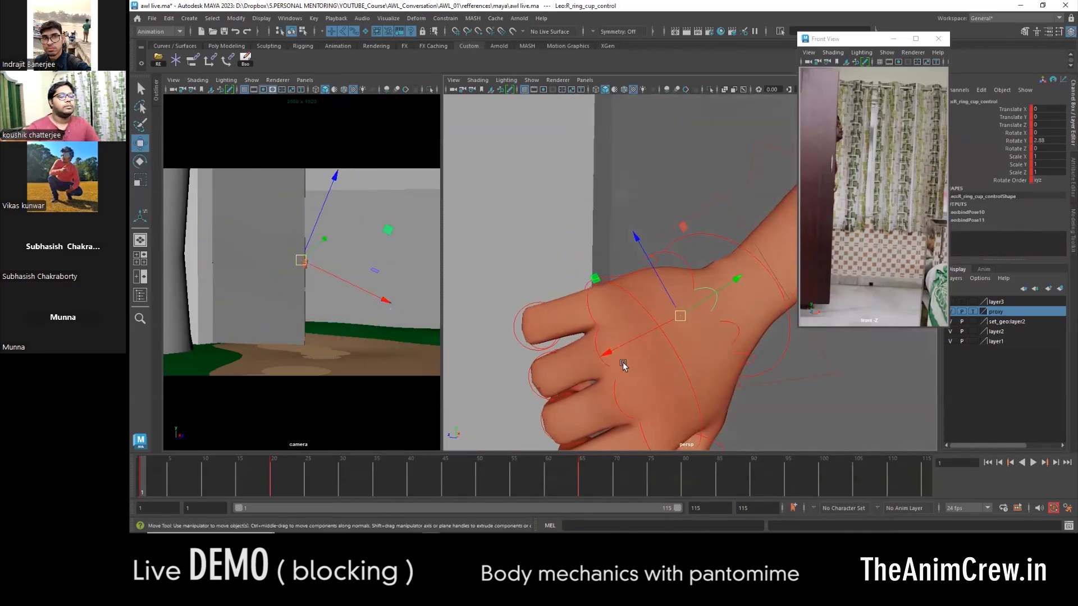
- Rotate the right hand's outer finger controls, setting the pinky's base control to about X 0.34, Y -4.54 and Z -52.2
click(594, 342)
alt+middle_drag(624, 333, 636, 262)
key(e)
drag(712, 287, 706, 278)
key(w)
alt+drag(615, 301, 529, 273)
click(618, 218)
key(e)
mouse_move(686, 264)
mouse_down()
mouse_move(684, 242)
mouse_move(669, 240)
mouse_move(672, 285)
mouse_move(639, 289)
mouse_move(674, 258)
mouse_up()
key(w)
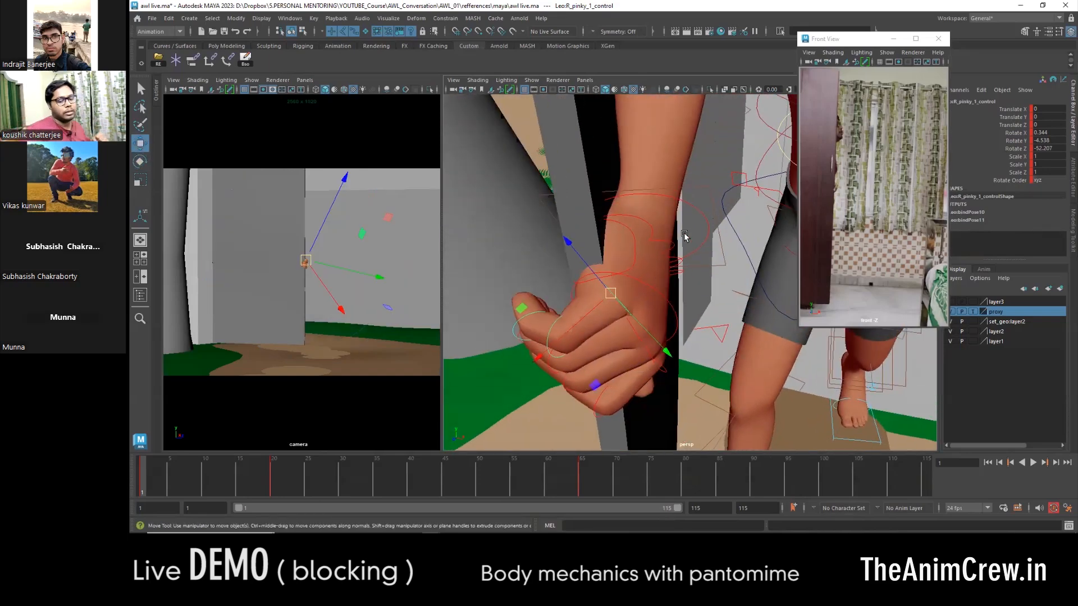
- Rotate the right wrist FK control to about Y -19.7 and Z 3.3 so the fist lines up with the door
click(689, 205)
key(e)
drag(677, 306, 697, 304)
key(w)
alt+right_drag(696, 305, 648, 276)
alt+drag(648, 276, 692, 201)
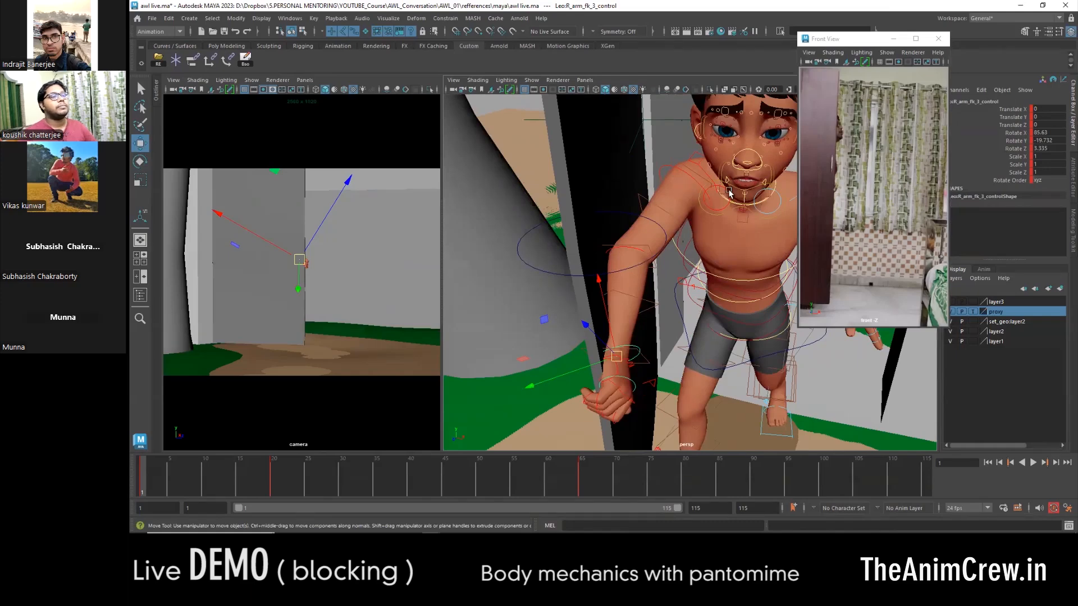
- Move the floating Front View reference window over the camera view, clear of the perspective view
click(862, 44)
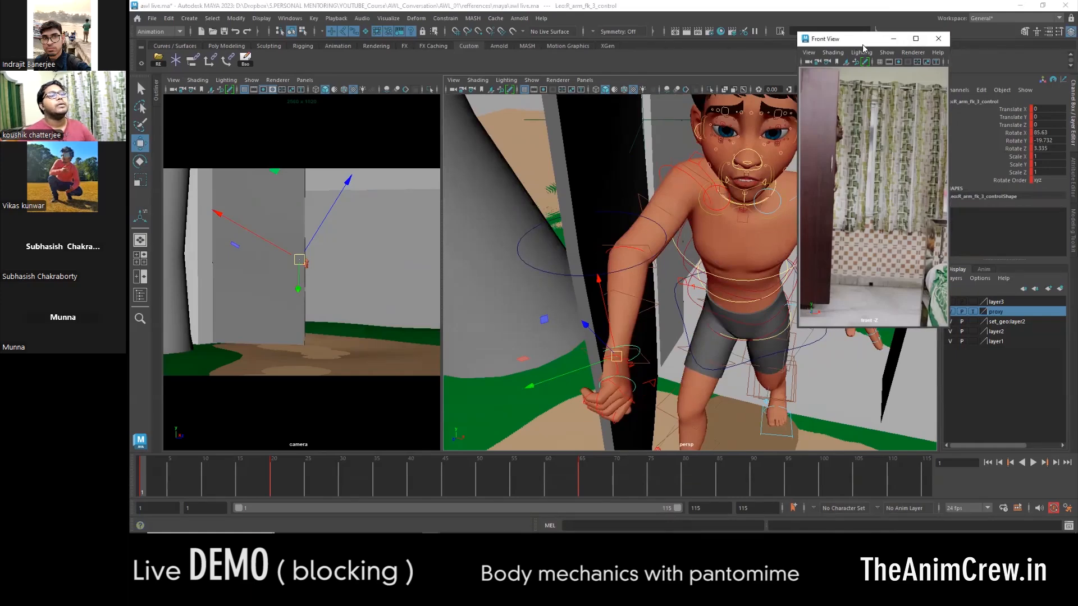
drag(862, 46, 251, 116)
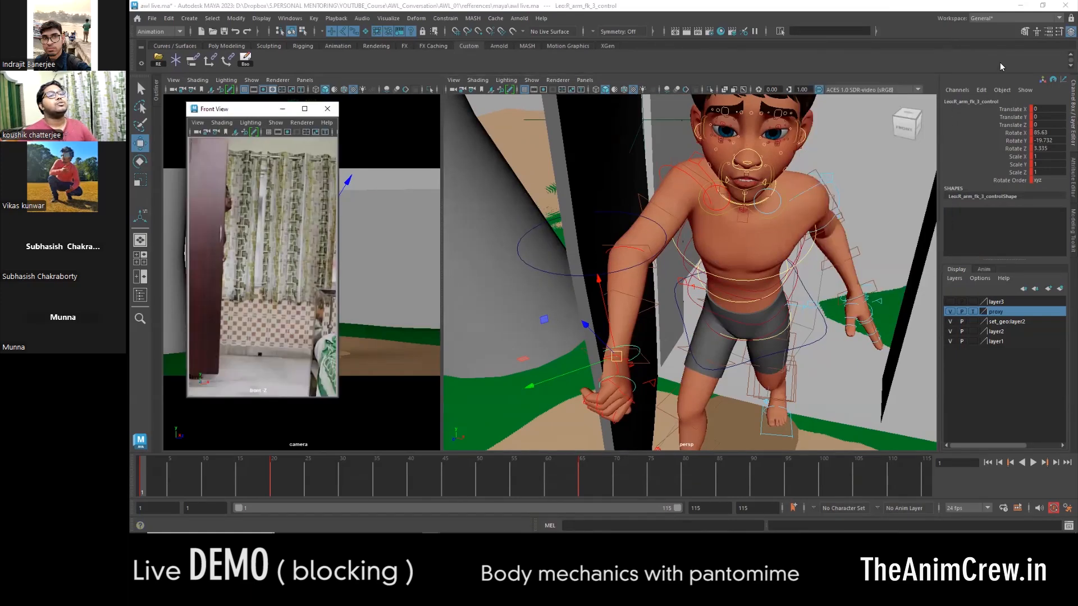
- Switch to Media Player to review the "refference for live" video, and return to Maya
click(1071, 19)
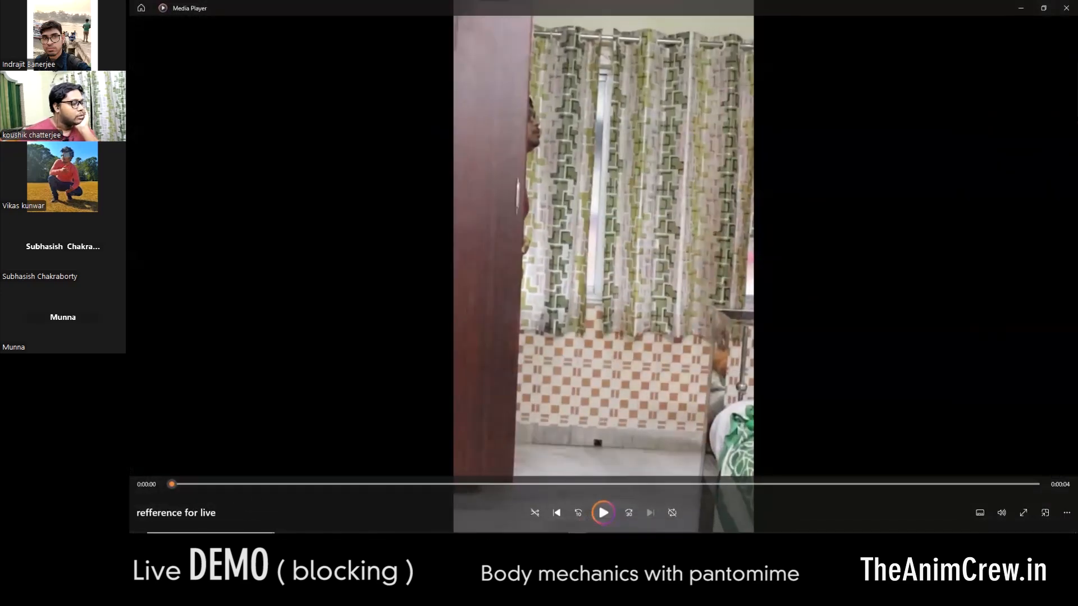
click(604, 512)
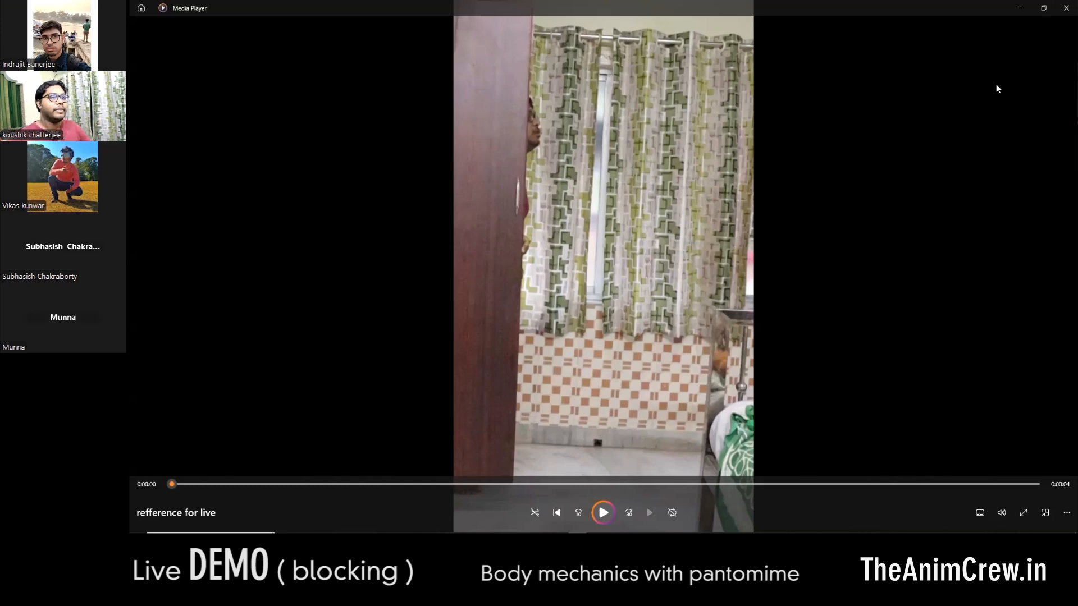
click(1021, 12)
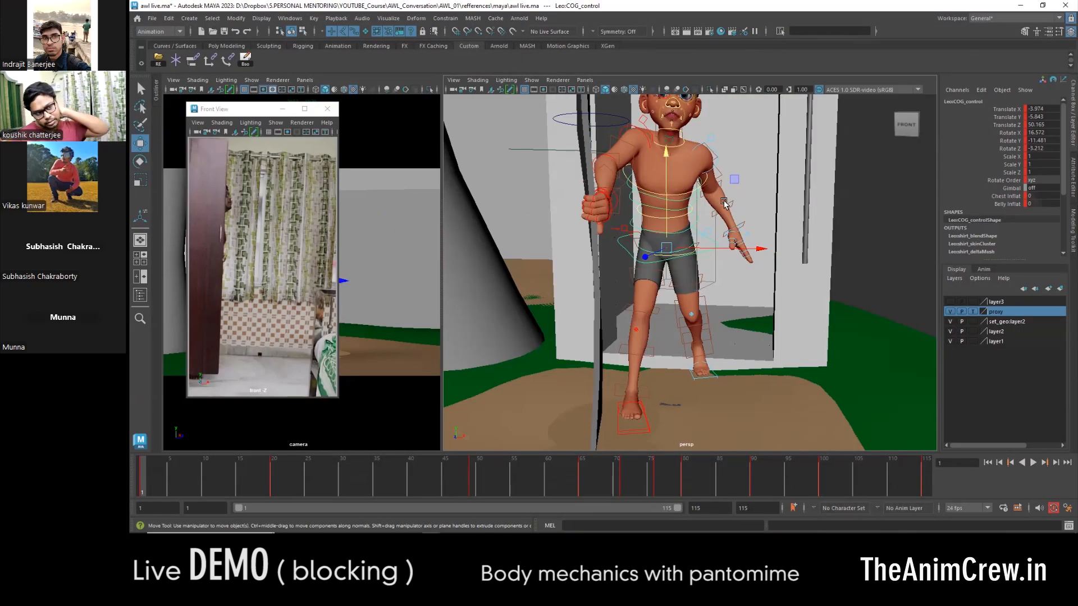
- Set a key on the character's door-gripping pose at frame 1
alt+drag(724, 252, 685, 343)
alt+right_drag(685, 342, 614, 378)
drag(614, 378, 756, 180)
key(s)
- With all character and door controls selected, delete their keys between frames 17 and 53
drag(169, 483, 580, 485)
alt+right_drag(697, 342, 677, 360)
alt+drag(678, 360, 736, 365)
mouse_move(514, 480)
mouse_down()
mouse_move(172, 480)
mouse_move(580, 473)
mouse_move(352, 474)
mouse_up()
right_click(352, 477)
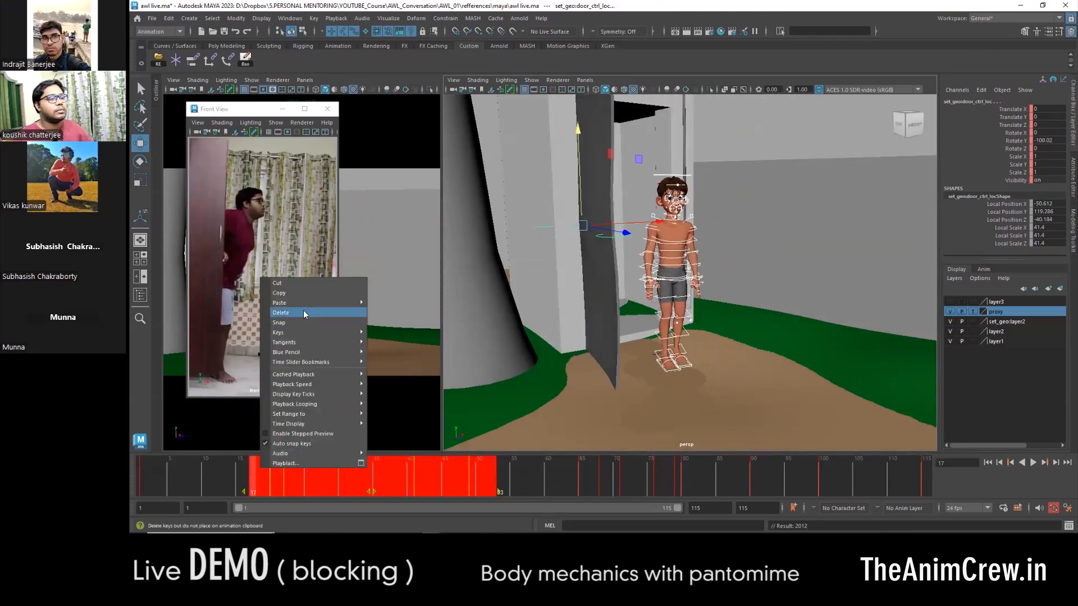
click(303, 310)
- Go to frame 28 and key all the character and door controls there
click(335, 481)
drag(312, 482, 329, 483)
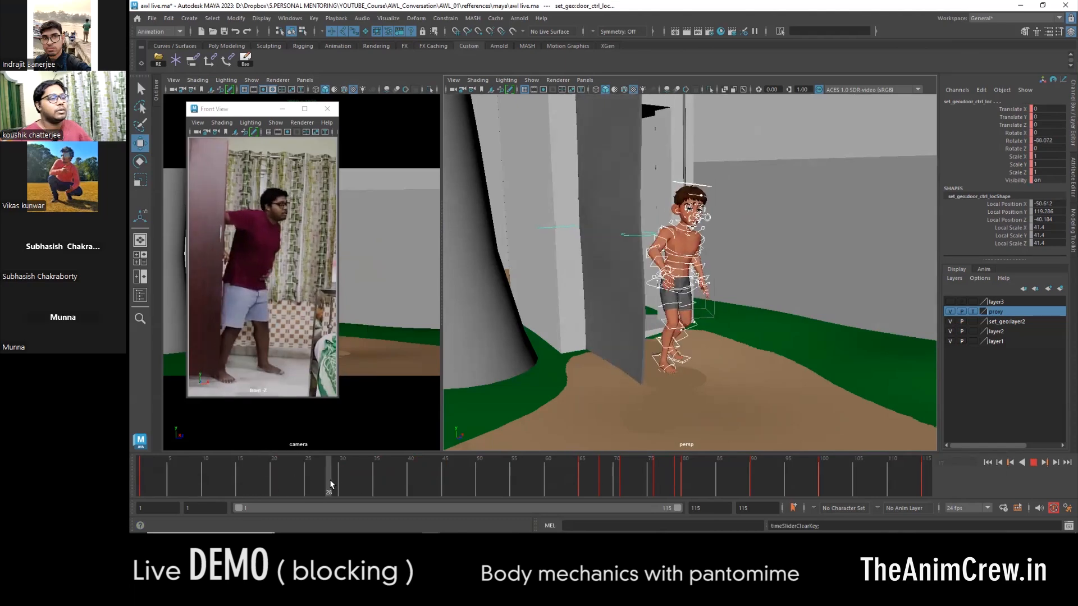
key(s)
- Copy the right foot IK control's key from frame 1 and paste it at frame 28
alt+drag(676, 356, 689, 355)
alt+right_drag(689, 355, 704, 337)
click(676, 294)
key(comma)
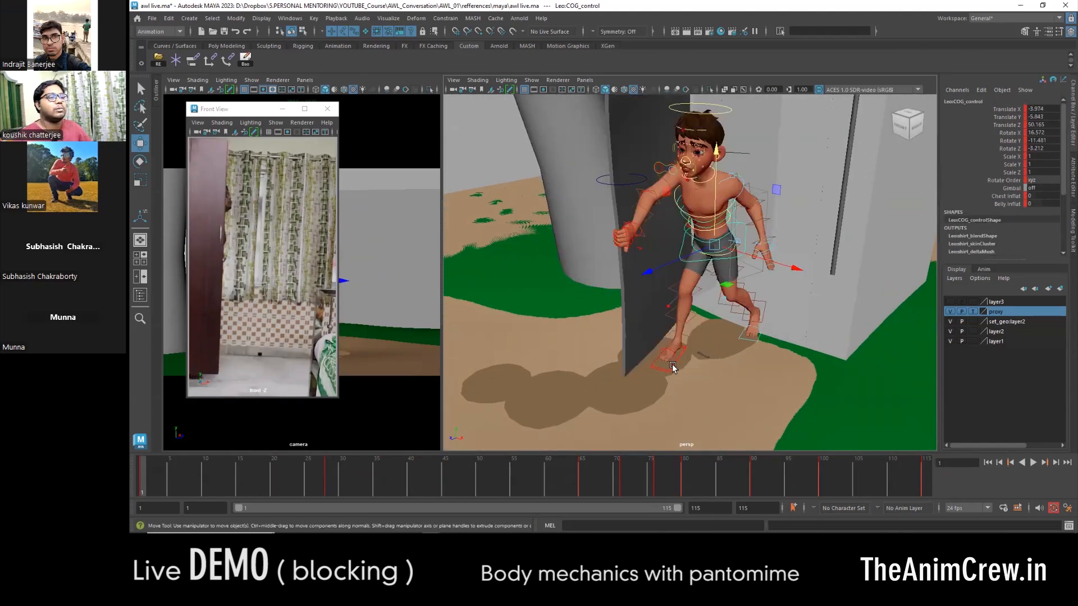
click(674, 369)
right_click(150, 478)
click(168, 304)
key(period)
right_click(315, 471)
mouse_move(348, 305)
click(439, 306)
- Set the left foot IK control's Roll to about -13.9 at frame 28 so it lands on the heel
click(692, 382)
alt+drag(692, 383, 650, 379)
alt+middle_drag(650, 379, 667, 389)
drag(717, 412, 575, 415)
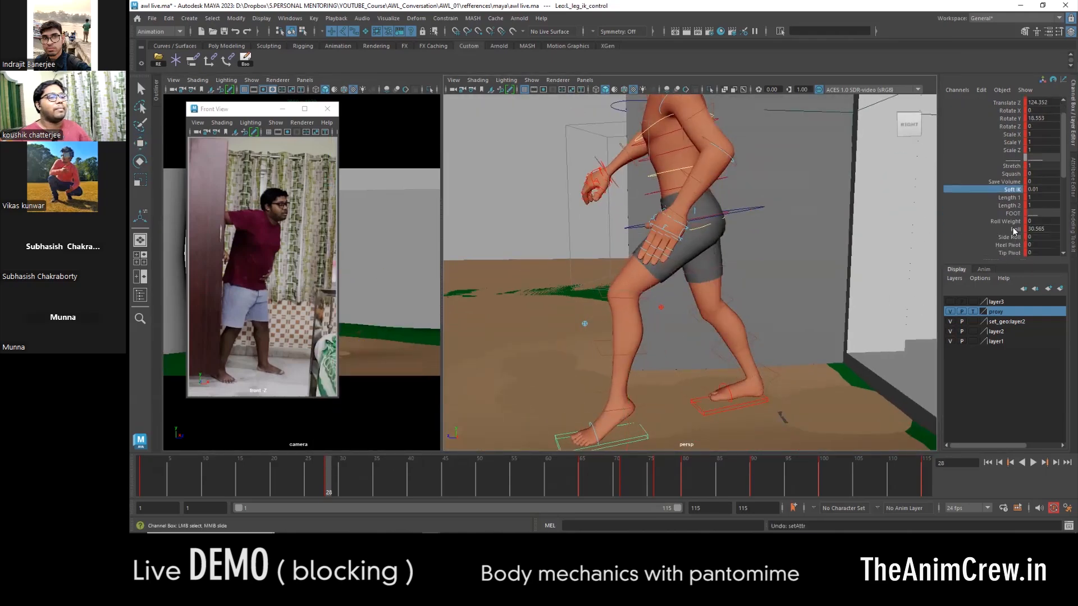
middle_drag(438, 315, 408, 315)
alt+middle_drag(669, 342, 681, 304)
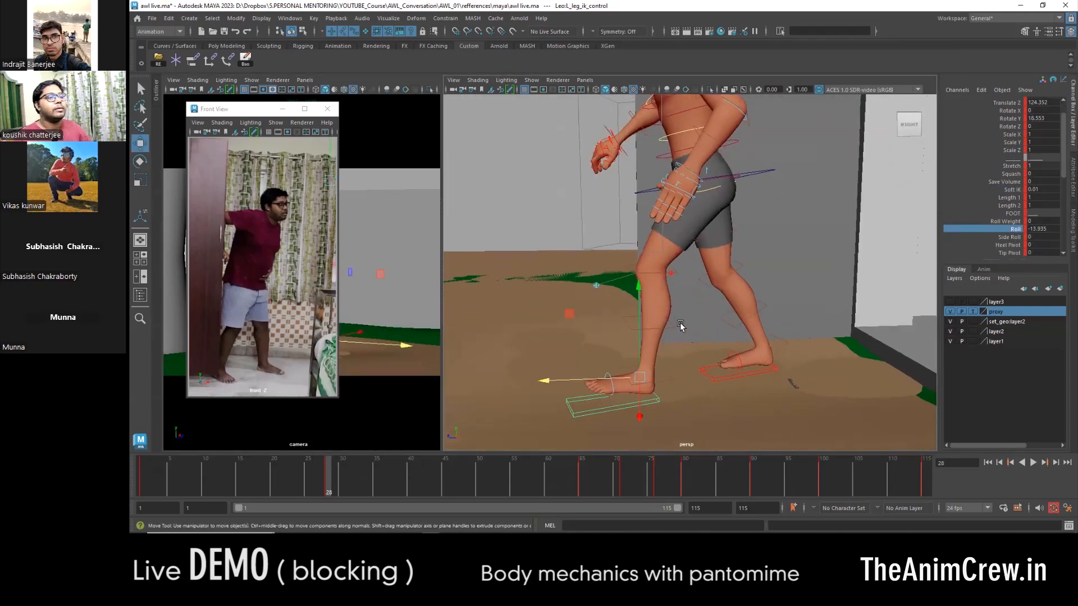
- Set the right foot's Roll to 24.5 and move the left foot forward to about Translate Z 133.4
click(775, 368)
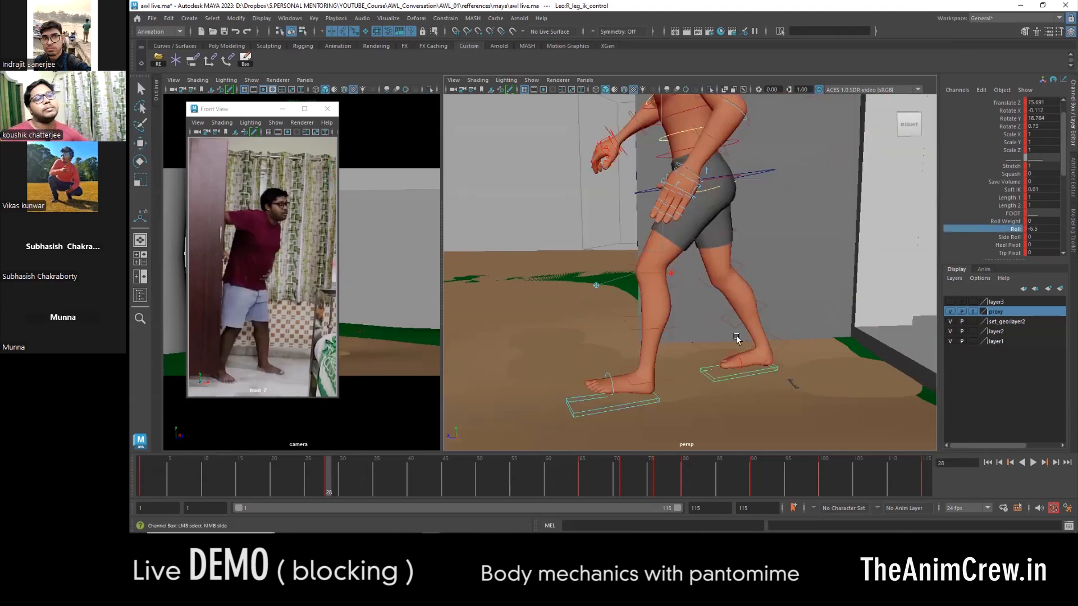
key(w)
drag(720, 366, 676, 368)
drag(598, 379, 572, 378)
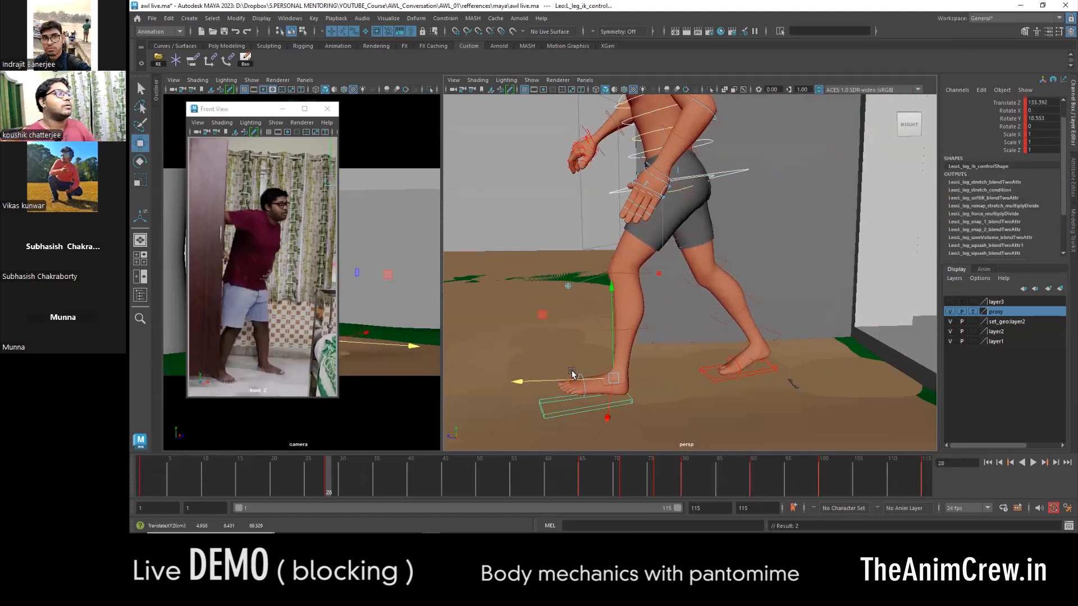
- Select the COG control and compare the frame 28 pose with the previous key pose
scroll(691, 213, down, 3)
alt+drag(690, 214, 676, 261)
click(670, 278)
click(676, 257)
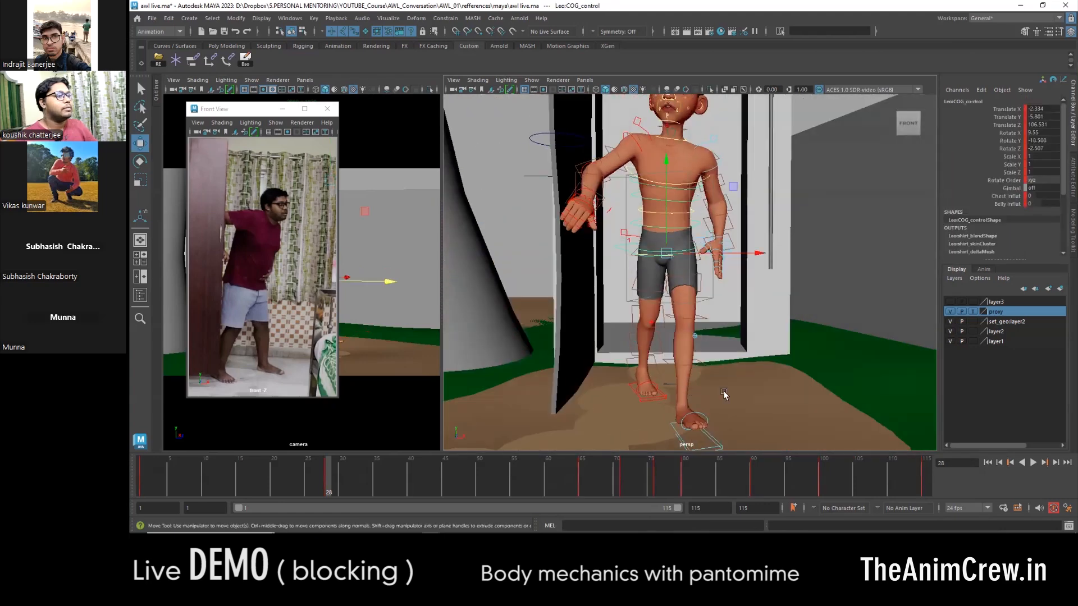
scroll(689, 385, down, 2)
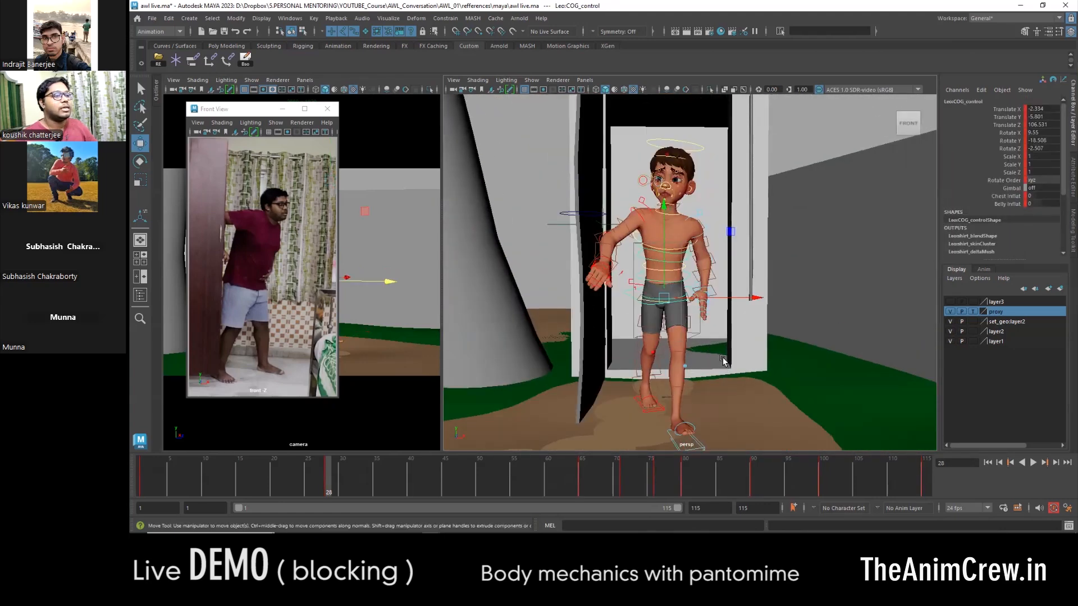
key(e)
scroll(698, 316, up, 3)
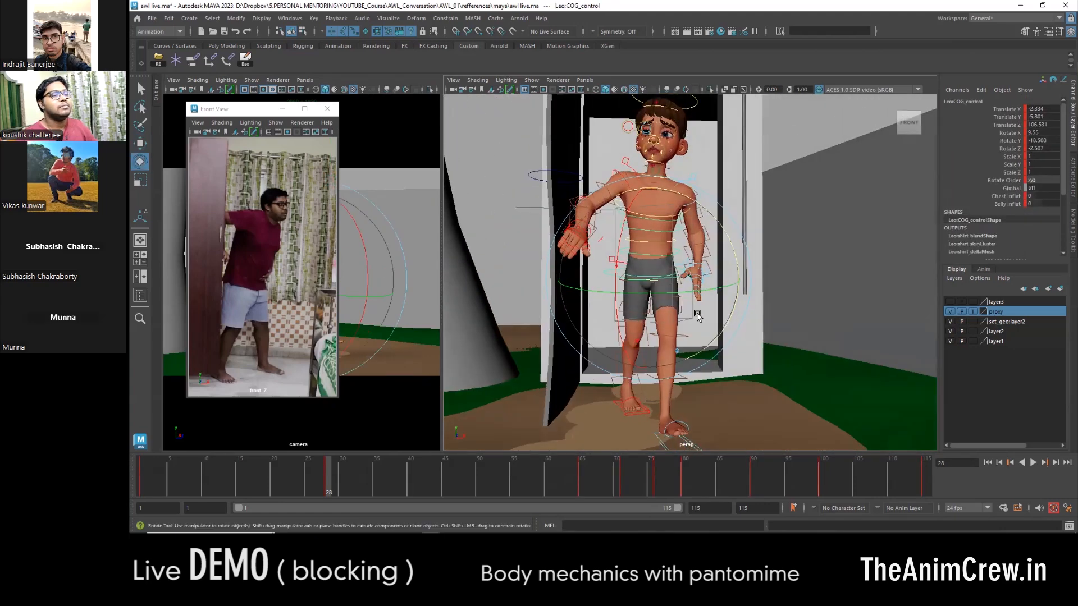
alt+drag(697, 316, 693, 414)
key(comma)
key(period)
- Shift the left foot IK control sideways to about Translate X 6.57
click(680, 435)
alt+middle_drag(712, 424, 712, 383)
key(w)
drag(726, 383, 744, 383)
alt+middle_drag(652, 218, 656, 270)
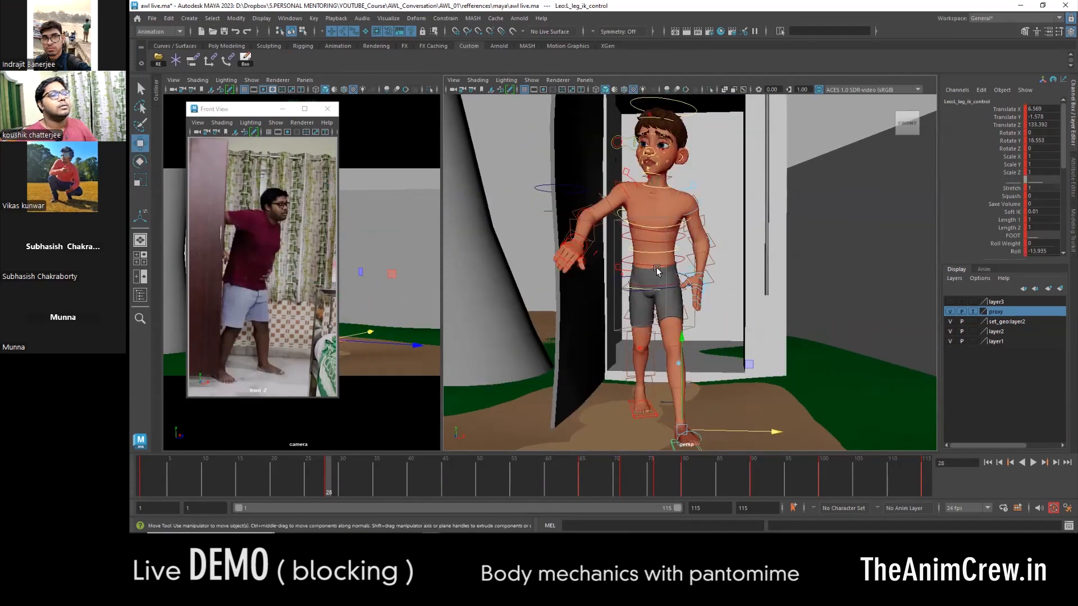
- Rotate the COG control to about X 10.5, Y -18 and Z -5.5, and lower the body slightly
click(631, 291)
key(e)
mouse_move(721, 236)
mouse_down()
mouse_move(729, 250)
mouse_move(739, 240)
mouse_up()
key(w)
drag(661, 246, 661, 255)
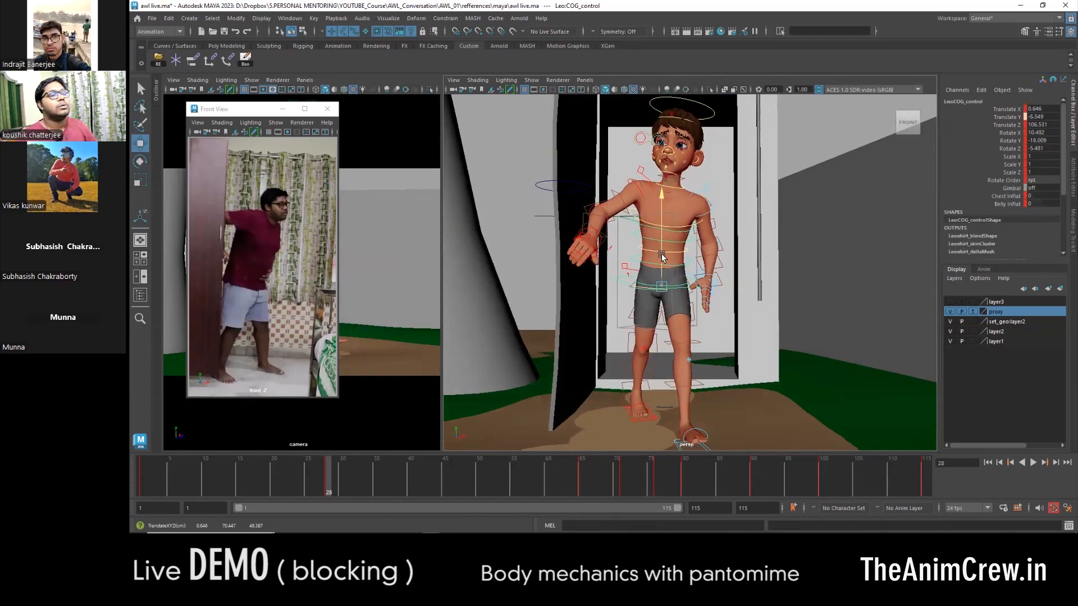
- Shift the COG and left foot together, bringing the COG to about Translate X 6.67, Y -7.3 and Z 111.57
key(f)
alt+drag(659, 415, 710, 301)
drag(643, 182, 645, 194)
scroll(695, 234, down, 6)
alt+drag(696, 234, 725, 247)
alt+middle_drag(724, 248, 707, 318)
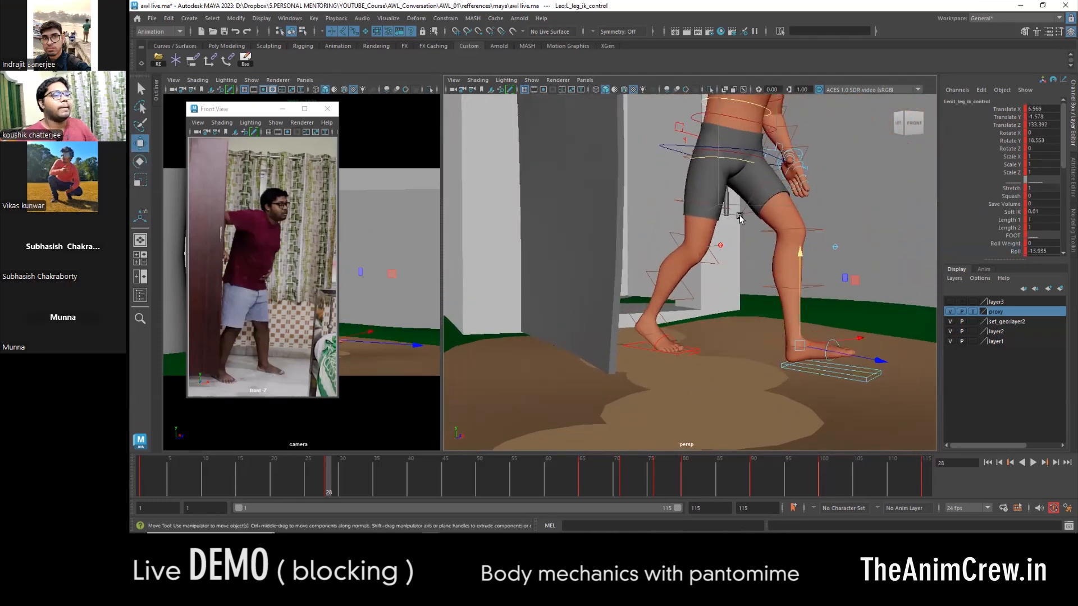
click(674, 147)
alt+drag(674, 146, 721, 139)
drag(815, 157, 833, 160)
alt+drag(833, 180, 713, 234)
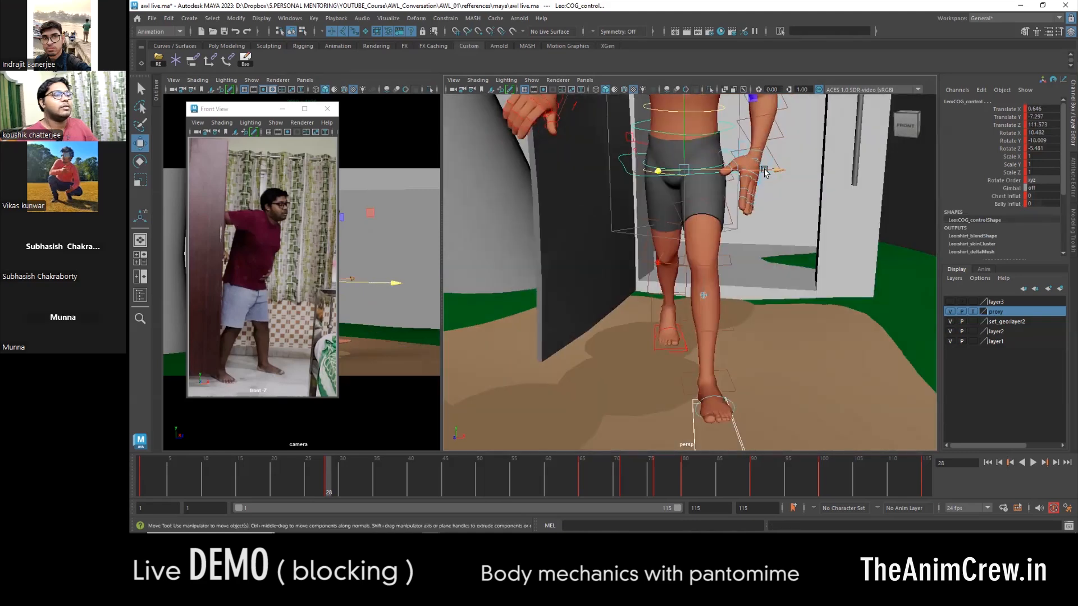
drag(765, 171, 788, 172)
- Adjust the right foot's Roll, and set the left foot to about Translate Z 128.2 with Roll -1.4
alt+drag(658, 367, 754, 347)
click(681, 361)
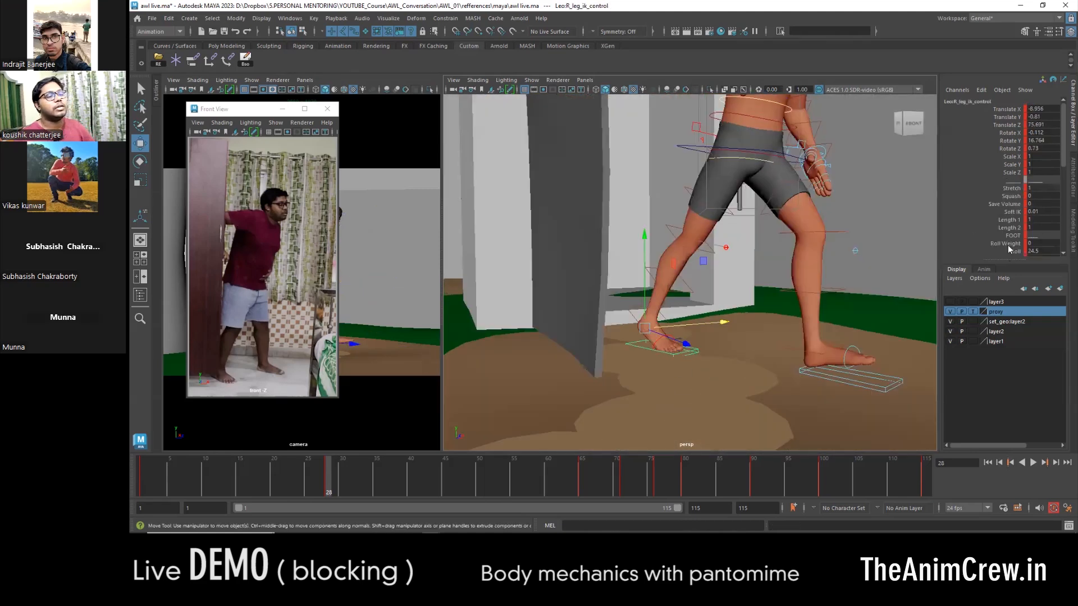
middle_drag(808, 300, 746, 299)
scroll(747, 299, down, 5)
alt+drag(747, 300, 714, 306)
scroll(730, 337, up, 3)
click(780, 424)
key(w)
alt+middle_drag(780, 424, 730, 331)
scroll(730, 331, up, 3)
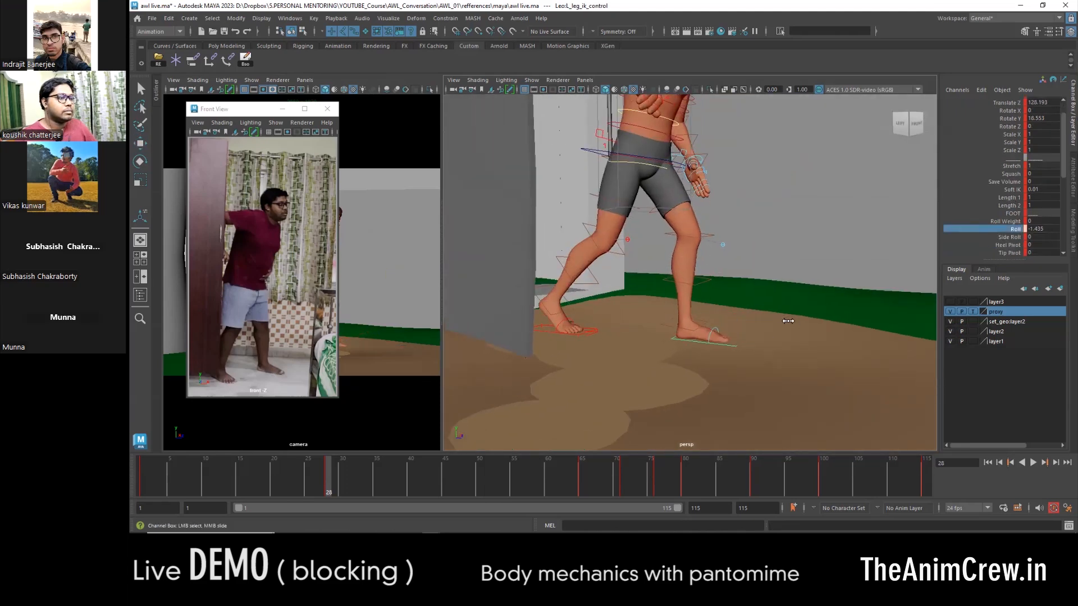
- Rotate the left foot's toe control to about Rotate X 11
click(715, 330)
key(e)
drag(799, 337, 798, 347)
alt+drag(789, 342, 753, 346)
key(w)
- Raise the COG control to about Translate Y -4.16 at frame 28
scroll(674, 281, down, 4)
alt+middle_drag(642, 207, 632, 261)
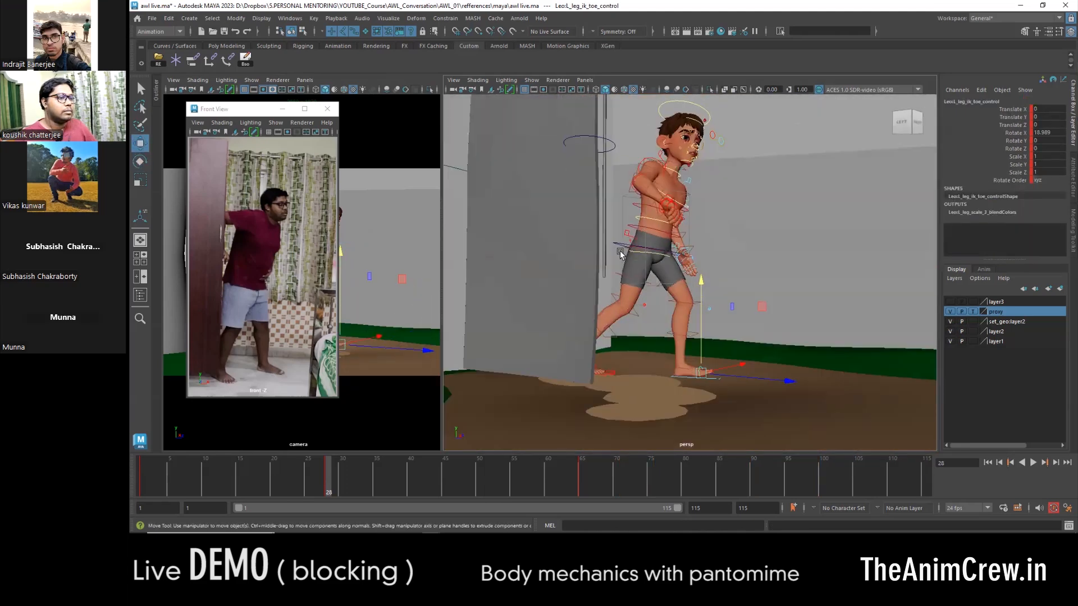
click(631, 261)
alt+drag(631, 261, 660, 233)
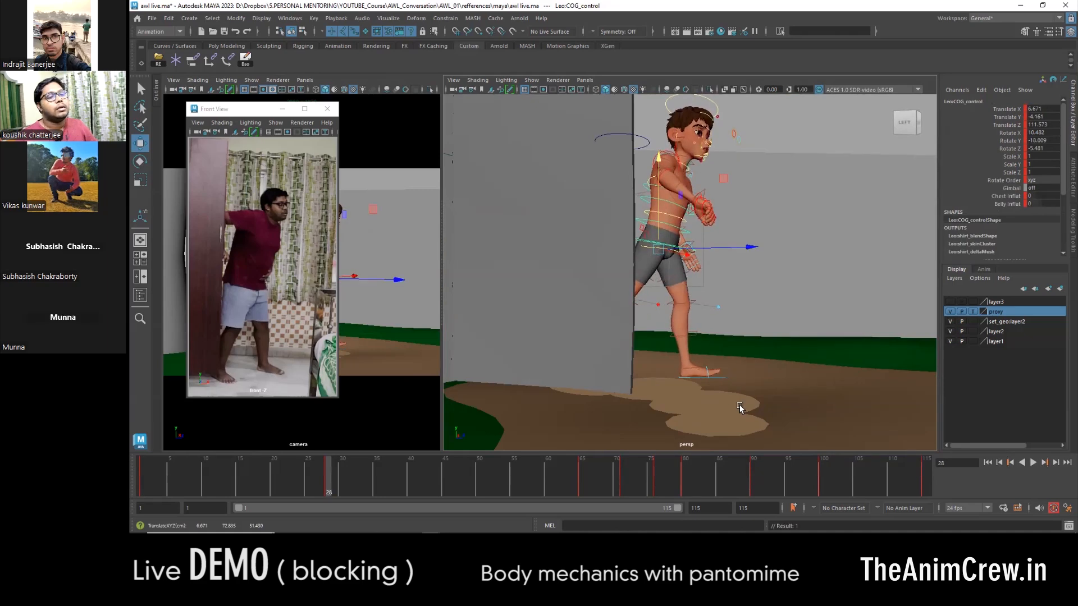
- Rotate the upper-body controls to lean the character's torso farther forward at frame 28
alt+middle_drag(730, 272, 730, 348)
key(e)
drag(729, 314, 710, 342)
scroll(707, 325, up, 4)
key(w)
click(669, 354)
key(e)
click(709, 339)
click(692, 326)
drag(691, 306, 649, 296)
- Rotate the right arm's FK controls to reach back toward the door, with the wrist at about X 17.8, Y -7.6 and Z 47.6
click(659, 281)
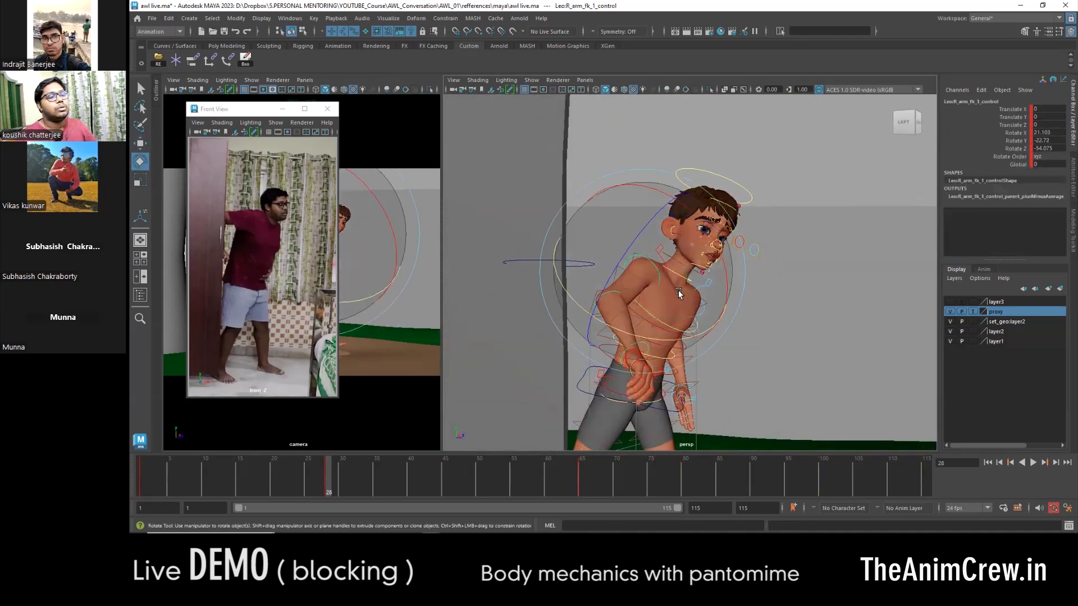
key(w)
click(546, 313)
alt+drag(597, 331, 623, 361)
key(e)
key(ctrl+z)
key(w)
click(640, 274)
key(e)
click(577, 354)
drag(585, 297, 677, 316)
key(w)
alt+middle_drag(677, 316, 743, 322)
scroll(704, 321, up, 5)
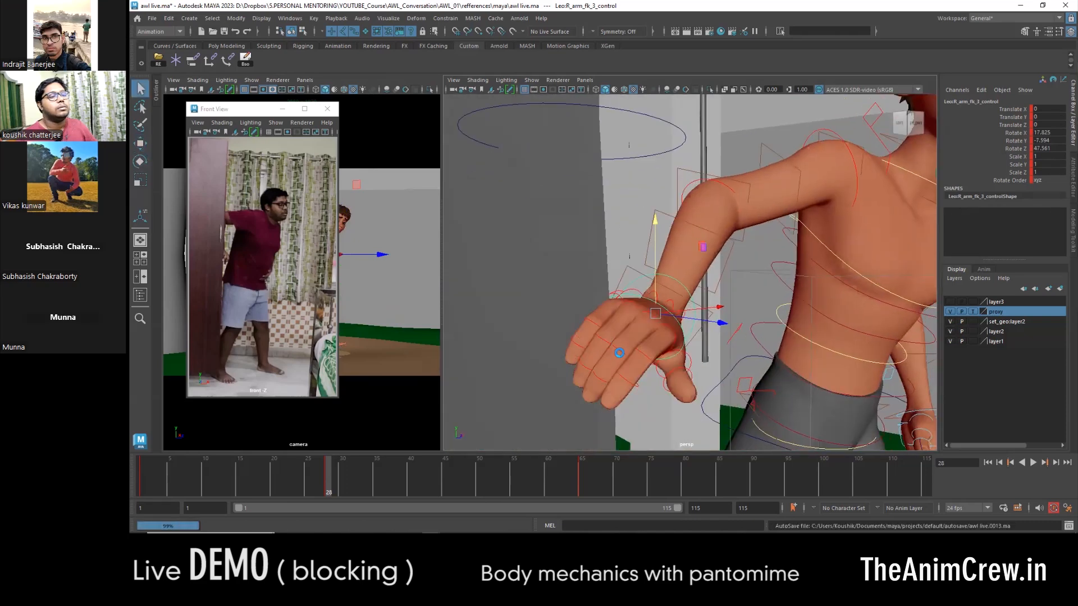
- Select the right hand's finger and thumb controls and rotate them to shape the grip on the door
shift+click(592, 323)
shift+click(646, 358)
alt+drag(654, 365, 723, 384)
key(f)
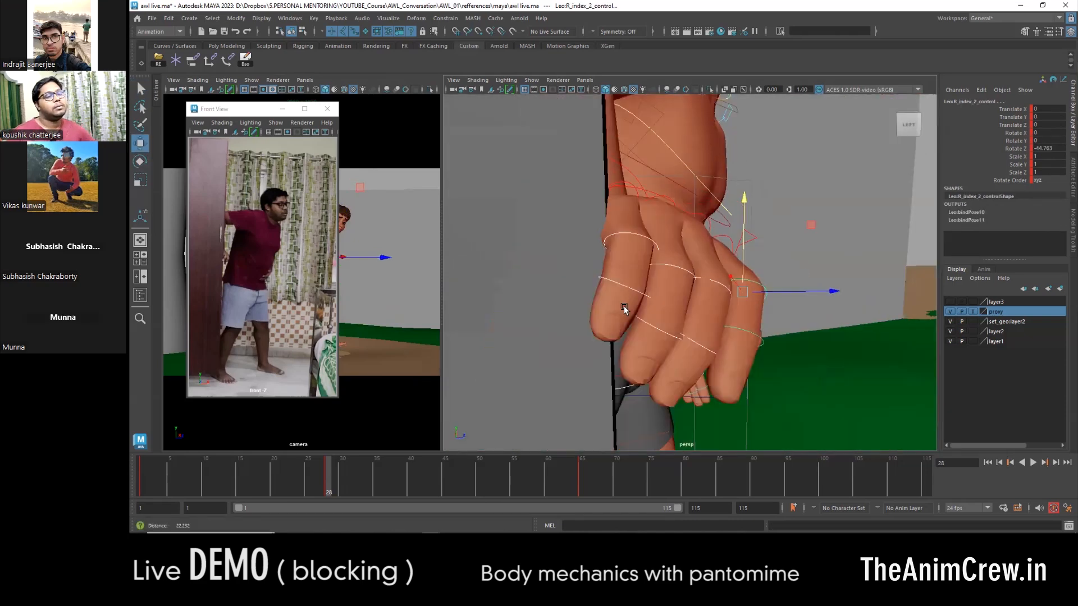
alt+drag(624, 306, 674, 335)
key(e)
drag(804, 293, 716, 313)
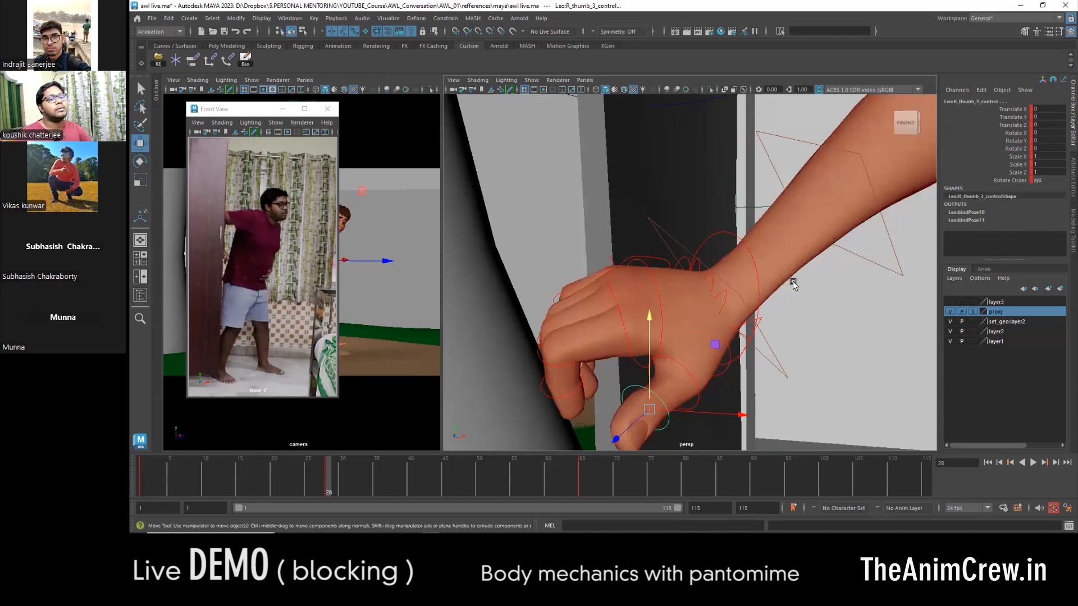
- Rotate the right upper arm control to bring the hand closer to the door's edge
scroll(792, 261, down, 8)
alt+drag(758, 278, 788, 336)
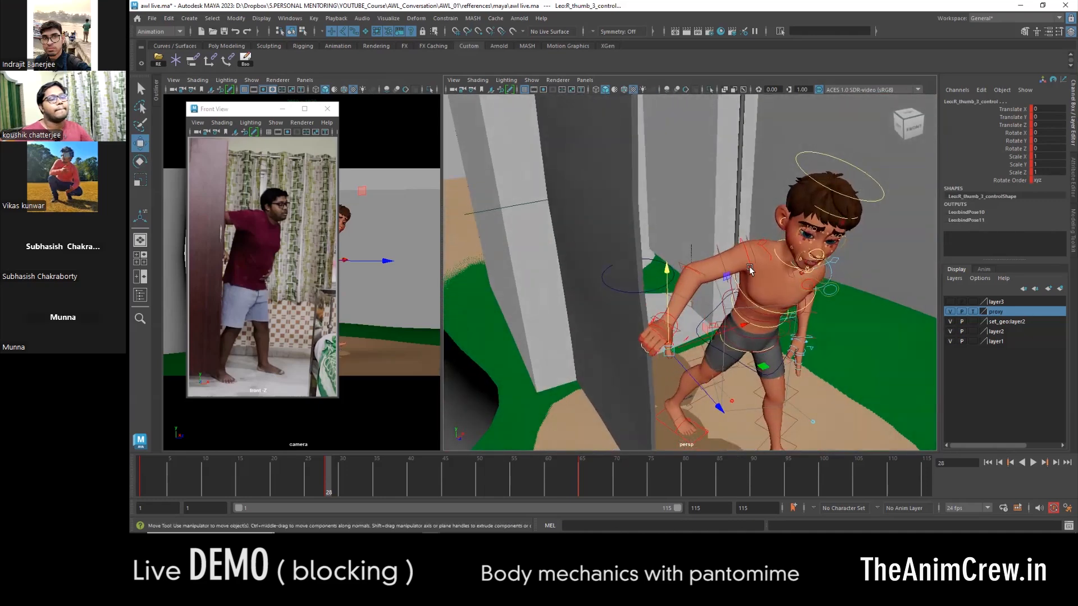
click(748, 268)
key(e)
alt+drag(724, 275, 729, 336)
drag(830, 327, 772, 315)
- Adjust the right forearm and rotate the wrist FK control to about X 33.8, Y -14.1 and Z 42
click(679, 297)
key(w)
key(e)
click(660, 320)
alt+drag(661, 321, 752, 318)
key(e)
key(w)
alt+drag(771, 317, 775, 340)
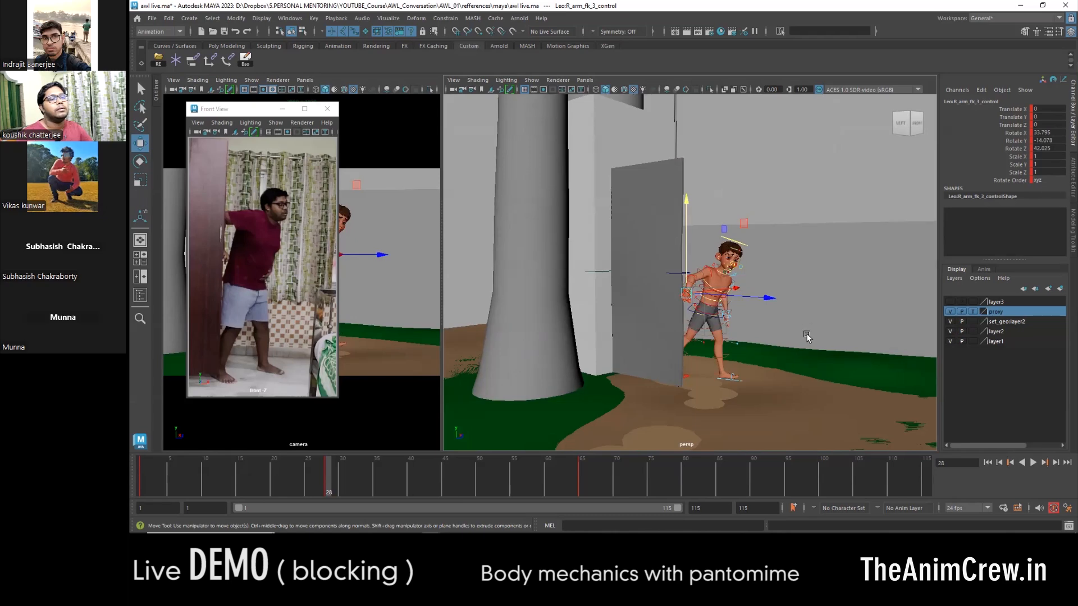
alt+right_drag(687, 302, 710, 310)
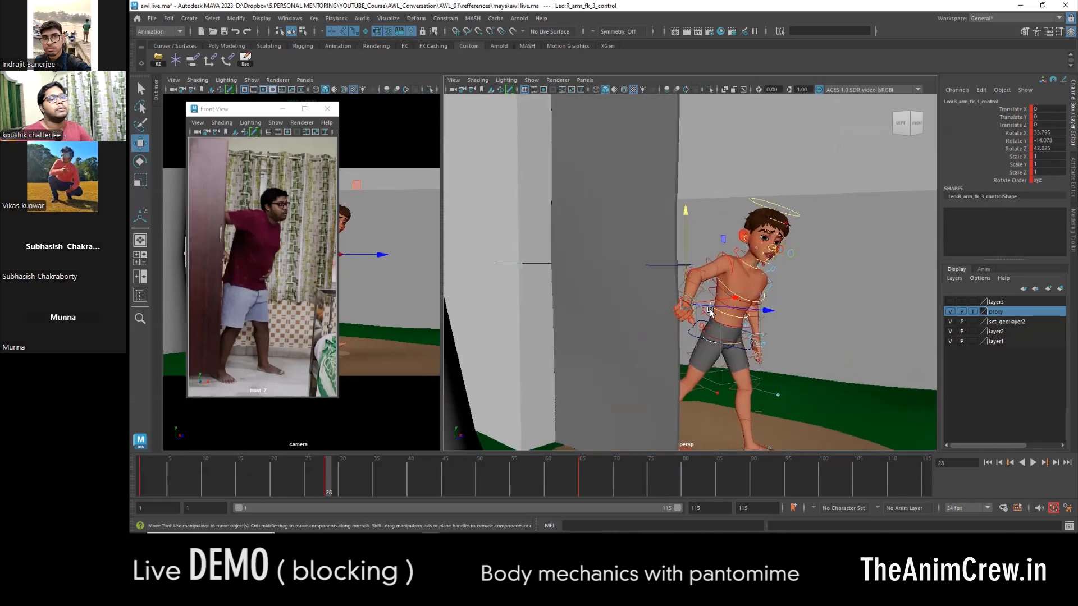
- Adjust the right hand and rotate its index finger control to about X 6.9, Y -7.8 and Z -25.9
alt+drag(794, 289, 780, 297)
alt+right_drag(780, 298, 794, 369)
key(e)
drag(614, 356, 640, 368)
key(w)
alt+middle_drag(647, 371, 647, 306)
alt+right_drag(647, 306, 661, 312)
click(615, 340)
key(e)
drag(590, 397, 599, 410)
drag(686, 330, 685, 317)
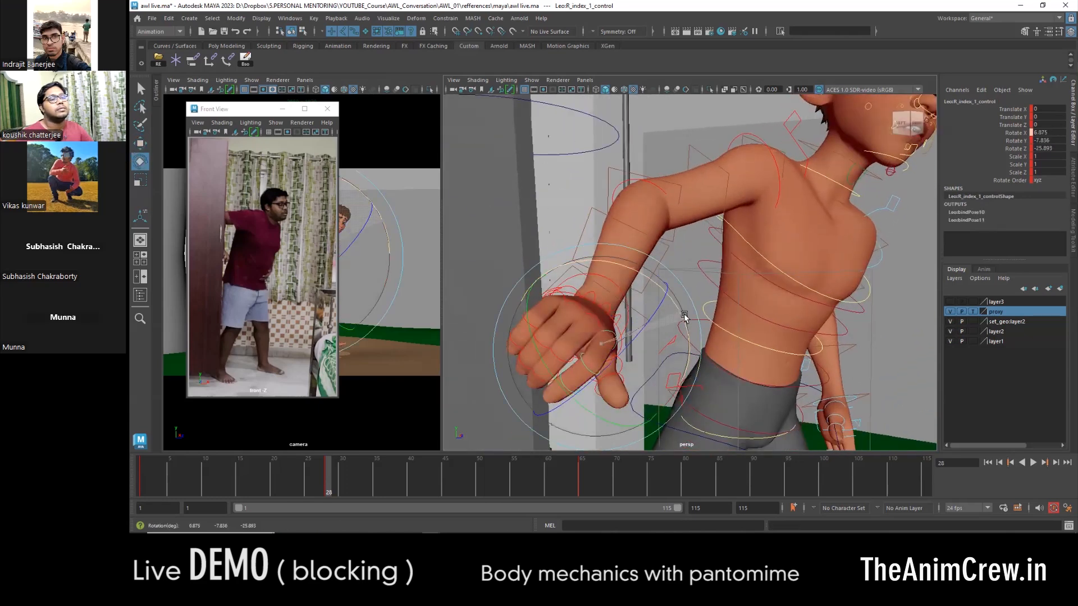
- Curl the right hand's middle finger by rotating its control to about Z -39.9
click(558, 301)
key(e)
drag(571, 331, 626, 286)
click(589, 311)
key(e)
click(581, 256)
click(594, 312)
alt+drag(581, 319, 610, 287)
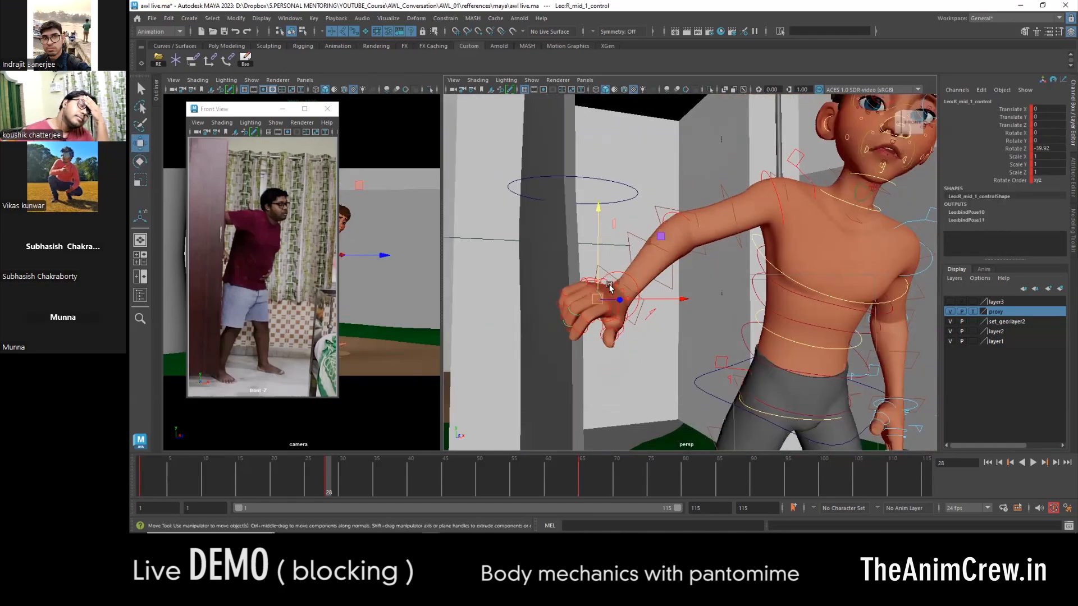
scroll(682, 358, down, 4)
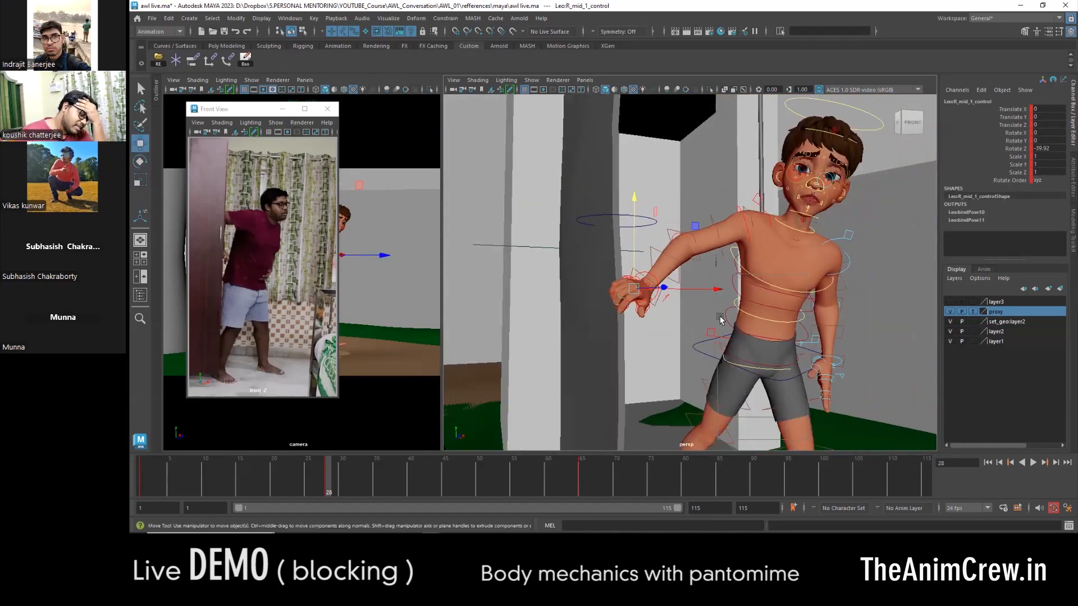
- Rotate the left upper arm FK control to about X -28.9, Y 35.6 and Z -73.3
alt+drag(721, 317, 830, 393)
alt+middle_drag(830, 393, 789, 361)
click(745, 170)
key(e)
alt+drag(809, 188, 732, 308)
key(w)
alt+drag(758, 315, 701, 306)
click(759, 292)
key(e)
drag(692, 348, 717, 282)
click(708, 235)
drag(676, 328, 700, 272)
alt+drag(813, 361, 830, 403)
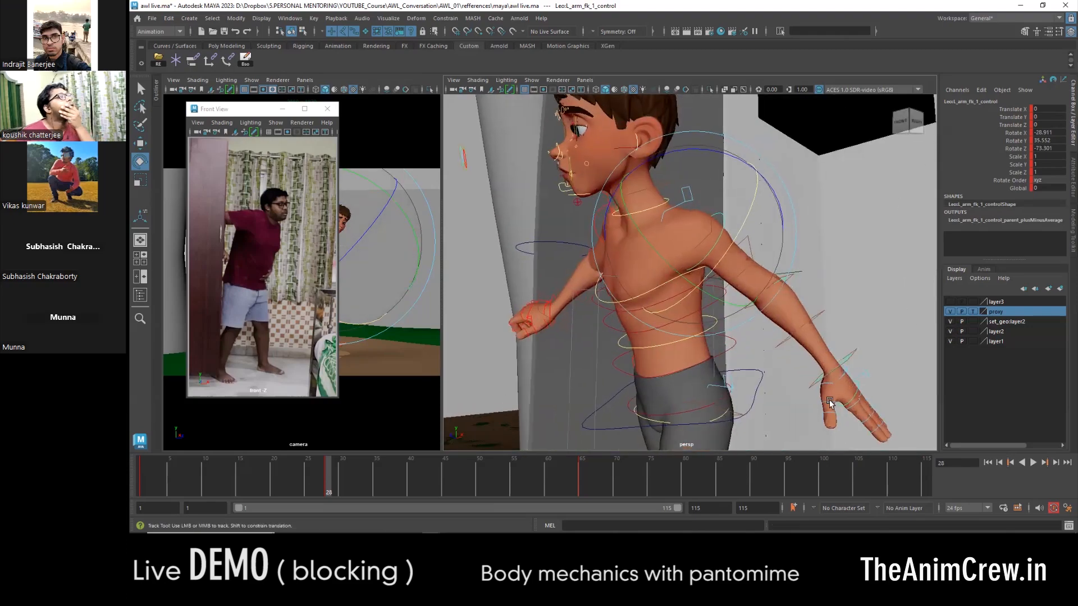
- Bend the left arm at the elbow to bring the hand in front of the hip, and select the left wrist FK control
alt+middle_drag(830, 403, 786, 368)
alt+right_drag(787, 368, 806, 371)
click(805, 370)
key(w)
alt+drag(805, 370, 729, 360)
alt+right_drag(729, 360, 694, 337)
click(712, 221)
key(e)
click(632, 176)
key(e)
alt+drag(632, 178, 567, 247)
alt+drag(567, 247, 630, 226)
key(w)
key(e)
click(647, 252)
drag(589, 281, 634, 275)
key(w)
alt+right_drag(634, 276, 672, 292)
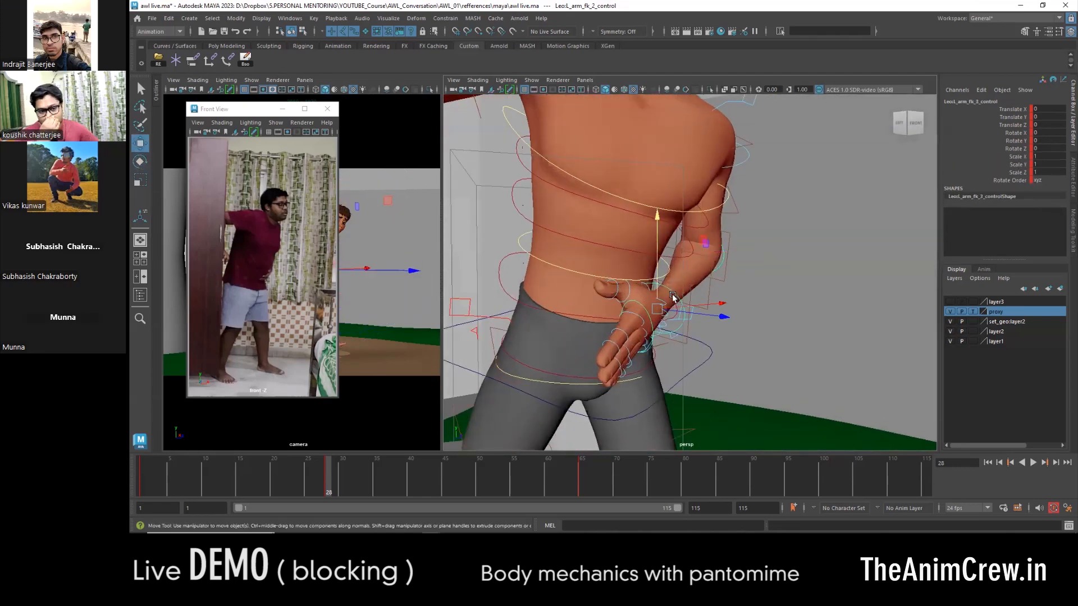
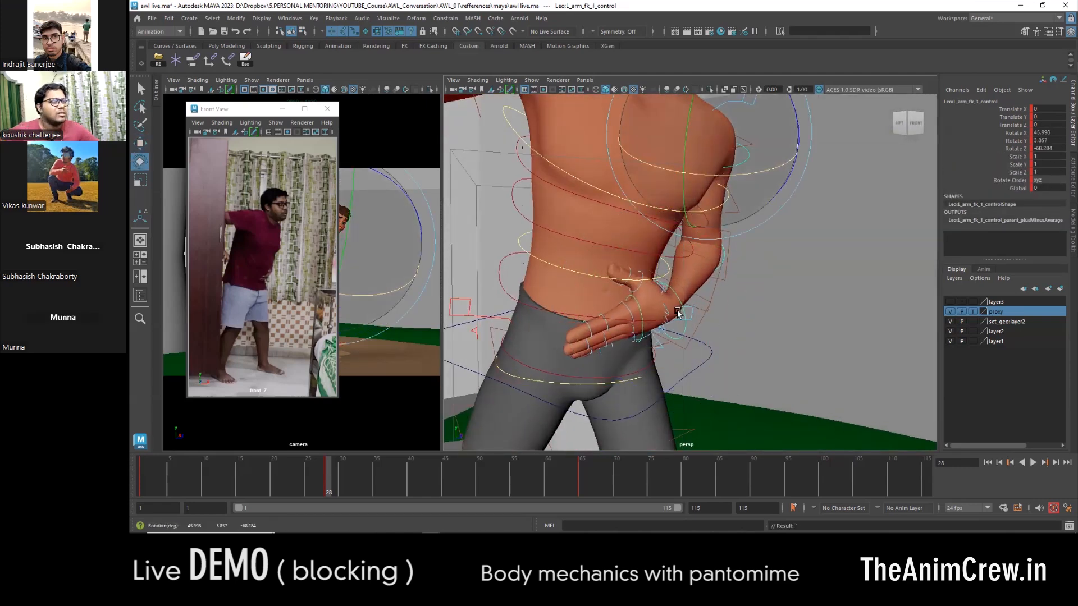
- Rotate the left wrist FK control to turn the palm toward the front of the hip
key(e)
drag(736, 318, 703, 271)
key(w)
alt+right_drag(578, 298, 615, 289)
alt+middle_drag(615, 289, 678, 238)
drag(672, 295, 698, 257)
key(w)
alt+middle_drag(570, 349, 671, 286)
- Adjust the curl of the left hand's fingers with the middle, ring and pinky finger controls
click(637, 277)
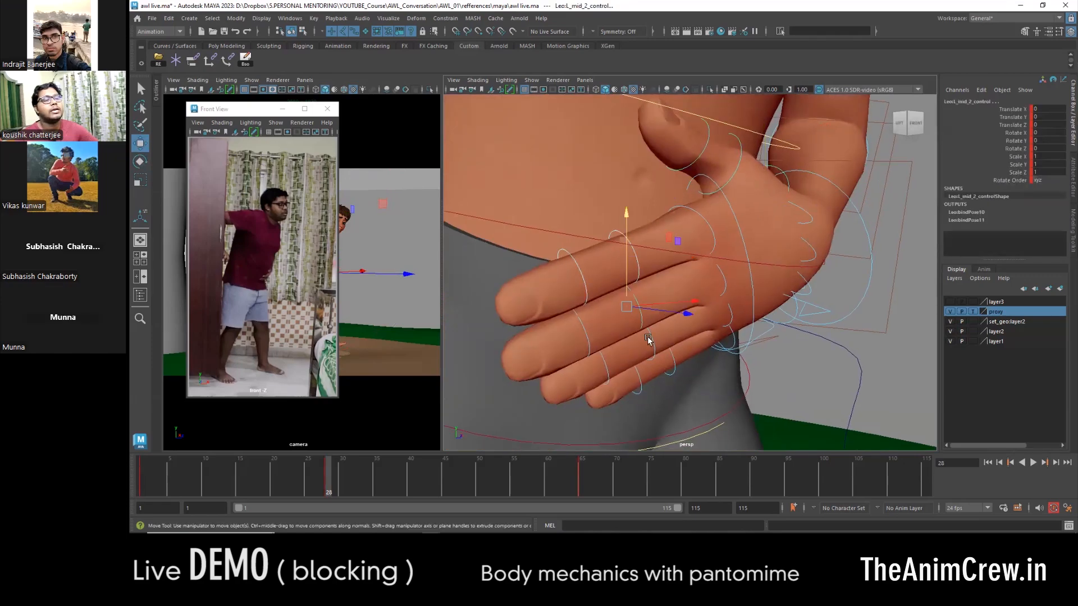
shift+click(651, 347)
shift+click(672, 362)
alt+right_drag(691, 337, 672, 296)
alt+drag(672, 296, 724, 332)
key(e)
alt+middle_drag(724, 332, 688, 288)
alt+right_drag(643, 284, 676, 291)
alt+drag(676, 291, 736, 369)
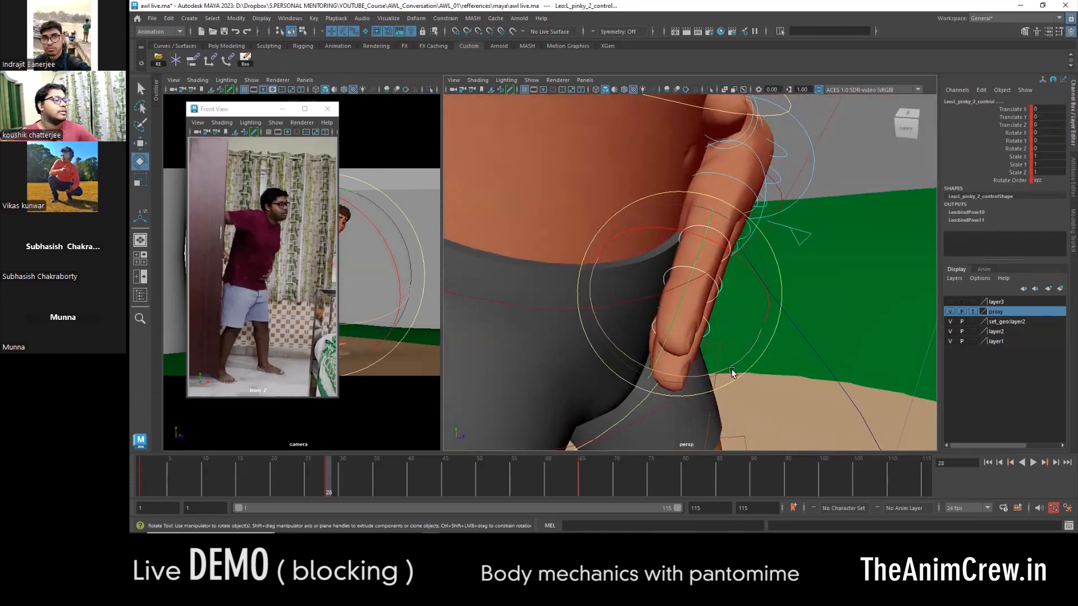
shift+click(664, 340)
alt+drag(661, 309, 672, 281)
key(e)
key(w)
- Rotate the left wrist FK control to about X 13.7, Y -7.0 and Z -37.7
click(816, 277)
alt+middle_drag(816, 278, 785, 316)
key(e)
drag(872, 254, 865, 239)
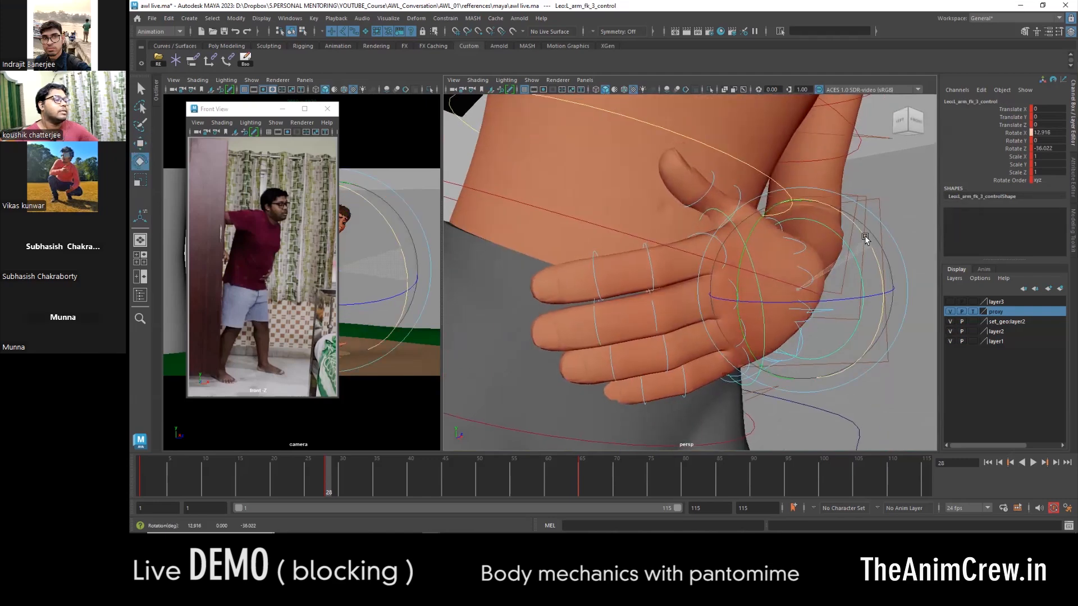
alt+right_drag(763, 311, 642, 201)
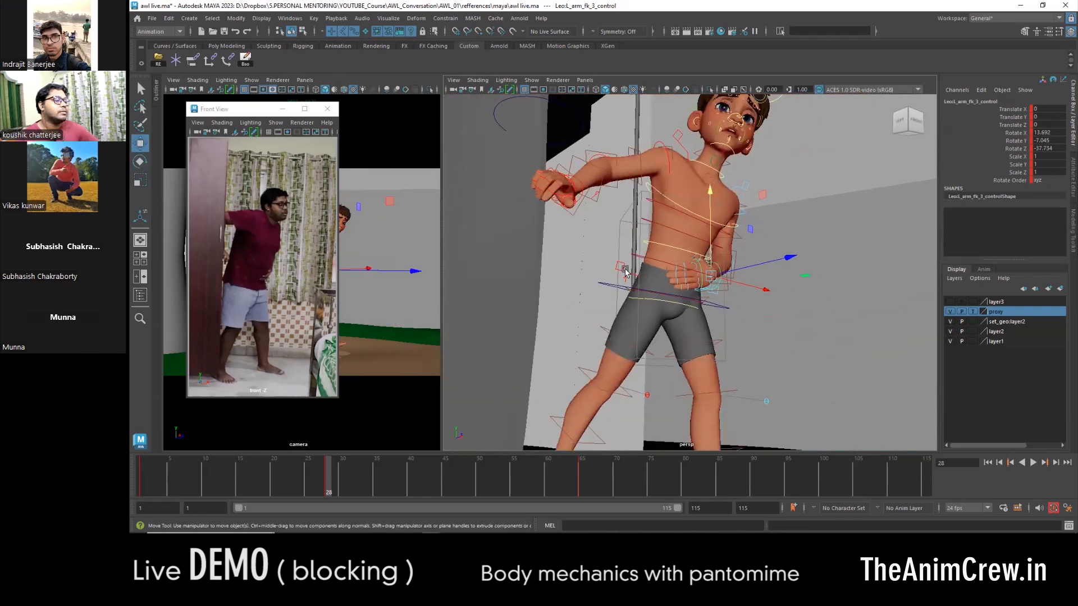
- Rotate the head control at frame 28 so the face looks ahead past the door as in the reference
alt+middle_drag(749, 245, 736, 333)
alt+right_drag(737, 333, 806, 221)
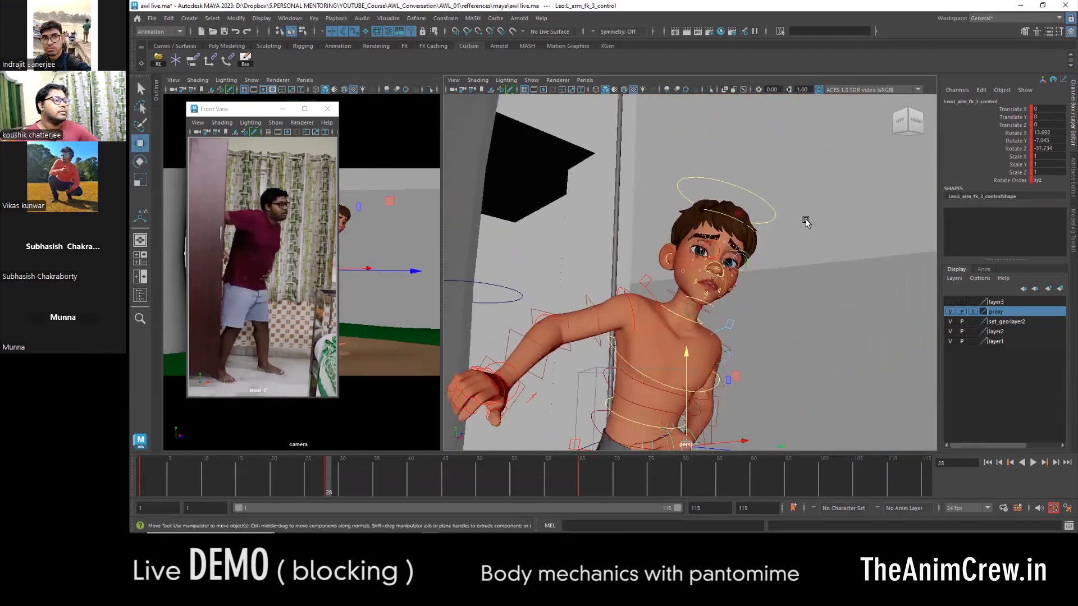
click(773, 219)
alt+drag(773, 220, 780, 269)
key(e)
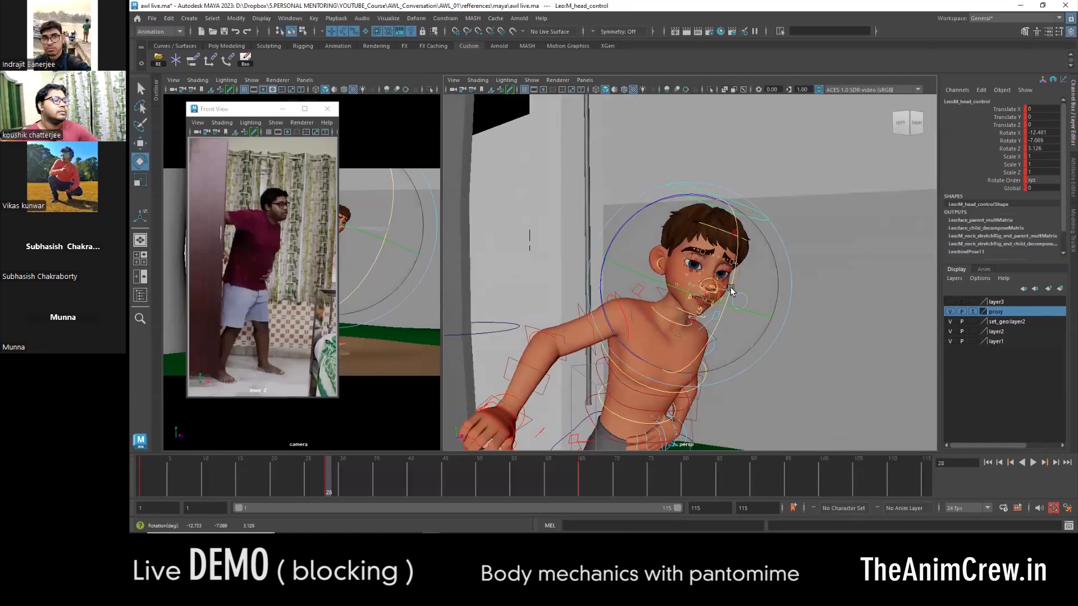
drag(686, 297, 685, 329)
drag(638, 220, 627, 234)
drag(753, 275, 752, 264)
- Rotate the neck control to about X -7.4, Y 0.2 and Z 0.6, and move the reference window clear of the camera view
click(690, 324)
drag(722, 331, 722, 320)
drag(623, 252, 618, 258)
alt+right_drag(618, 259, 586, 275)
key(w)
drag(250, 109, 886, 98)
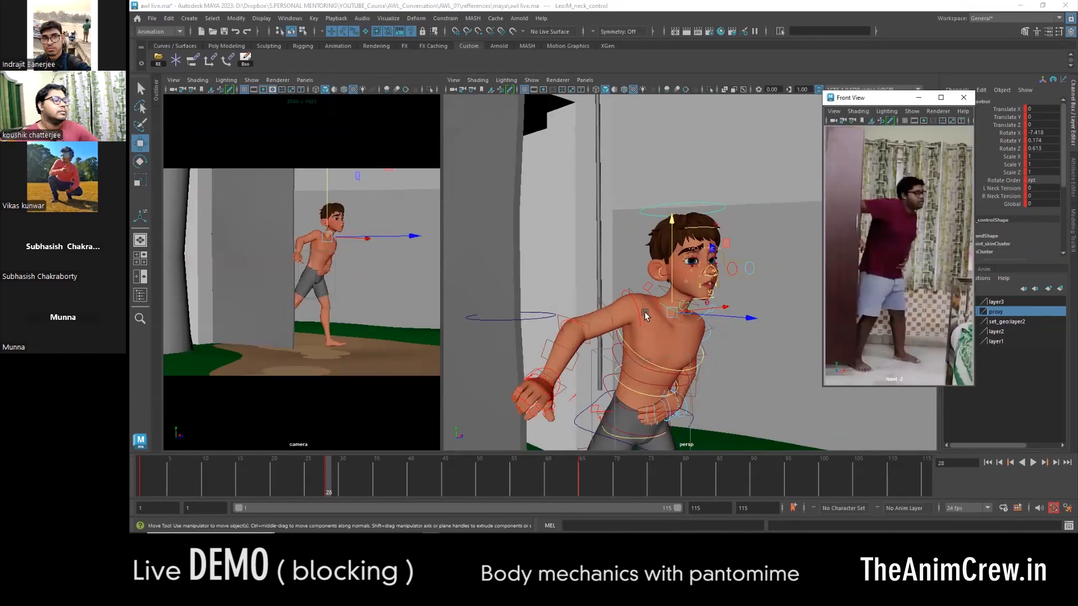
- Reposition the left foot at frame 28 with its leg IK control
alt+drag(645, 315, 705, 303)
alt+middle_drag(696, 404, 691, 315)
click(681, 312)
alt+drag(688, 313, 650, 332)
key(comma)
key(period)
alt+drag(744, 372, 734, 284)
alt+middle_drag(734, 284, 721, 238)
click(697, 362)
alt+drag(698, 367, 747, 359)
drag(747, 359, 737, 361)
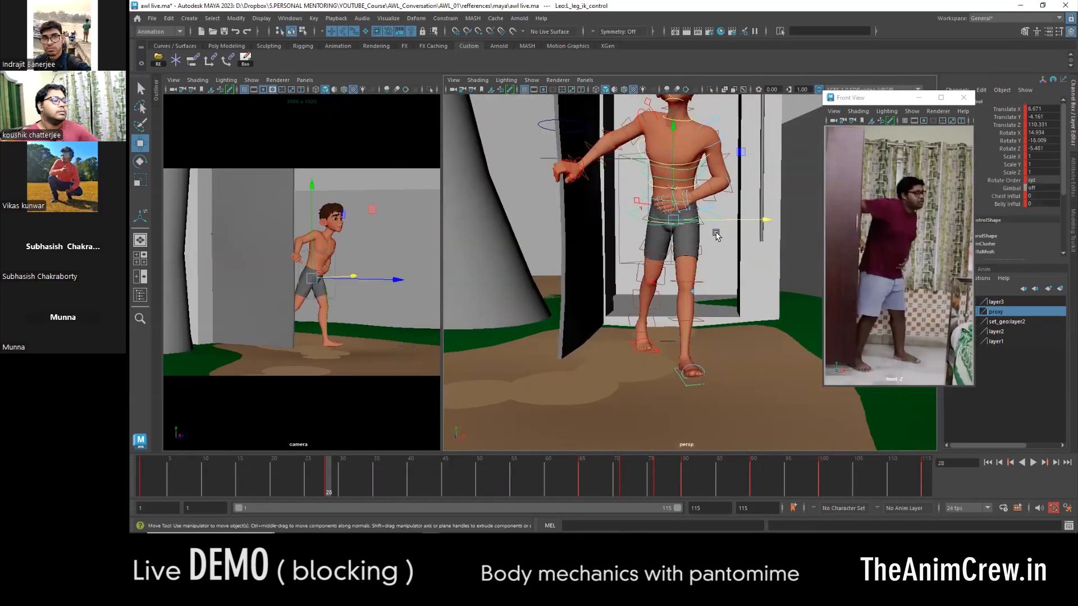
- Select all the character controls together with the door control and key the whole pose at frame 28
drag(716, 233, 686, 267)
key(e)
scroll(686, 266, down, 4)
key(w)
scroll(685, 265, down, 5)
drag(808, 109, 478, 354)
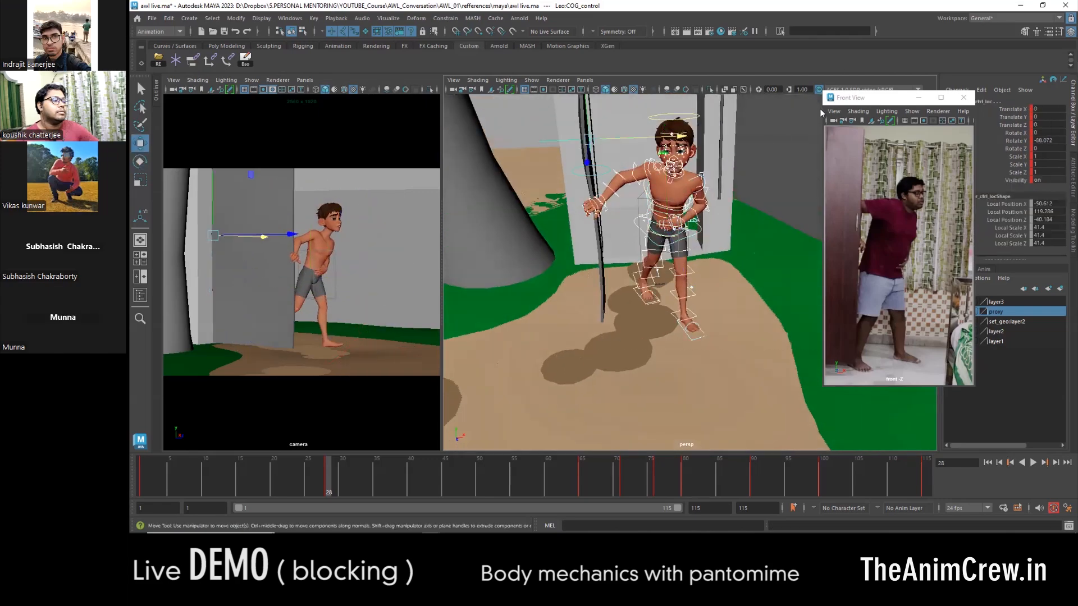
key(s)
- At frame 65, shift and rotate the COG control to rebalance the standing body over the feet
scroll(645, 252, up, 5)
drag(331, 486, 580, 486)
alt+drag(615, 314, 685, 259)
scroll(685, 259, up, 3)
click(649, 203)
alt+drag(657, 213, 769, 209)
alt+drag(752, 225, 659, 241)
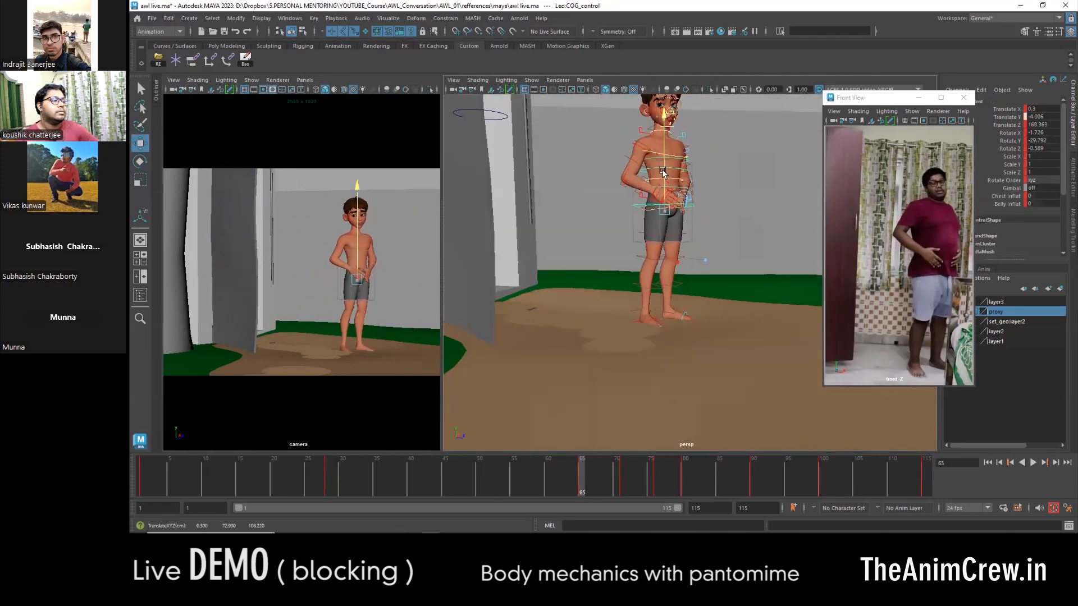
key(e)
alt+drag(661, 171, 656, 307)
drag(742, 253, 744, 266)
key(w)
alt+drag(724, 256, 725, 225)
- Rotate the third spine FK control to about X -2.0 at frame 65
scroll(687, 236, up, 3)
click(676, 223)
key(e)
drag(751, 238, 750, 240)
key(w)
alt+drag(747, 242, 666, 314)
- Bring the left foot closer to the right foot at frame 65, and select the right leg IK control
alt+middle_drag(668, 365, 665, 312)
scroll(665, 312, up, 3)
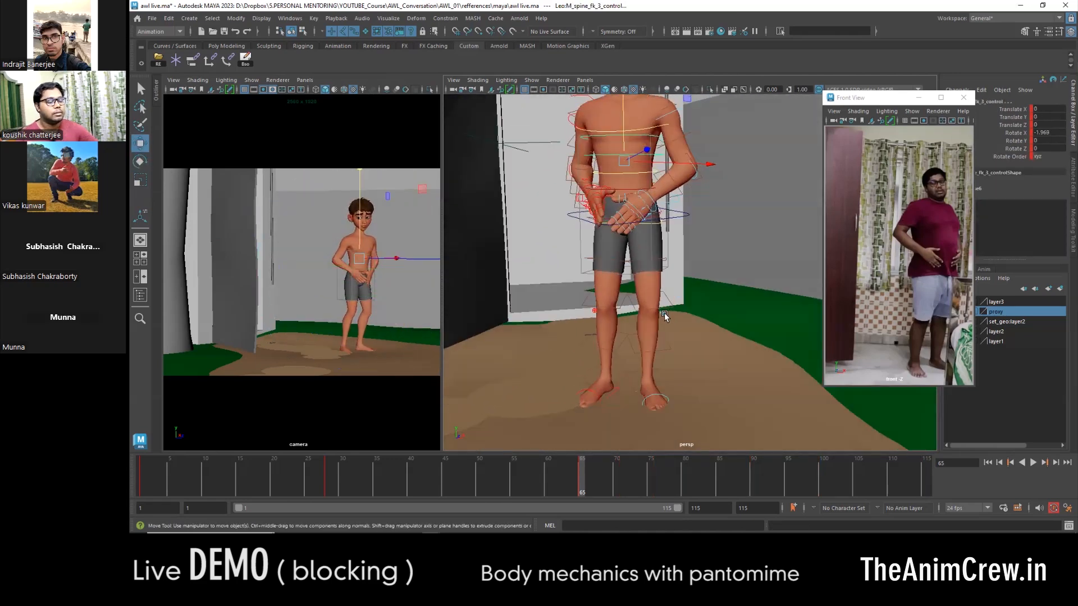
click(635, 406)
click(636, 405)
key(e)
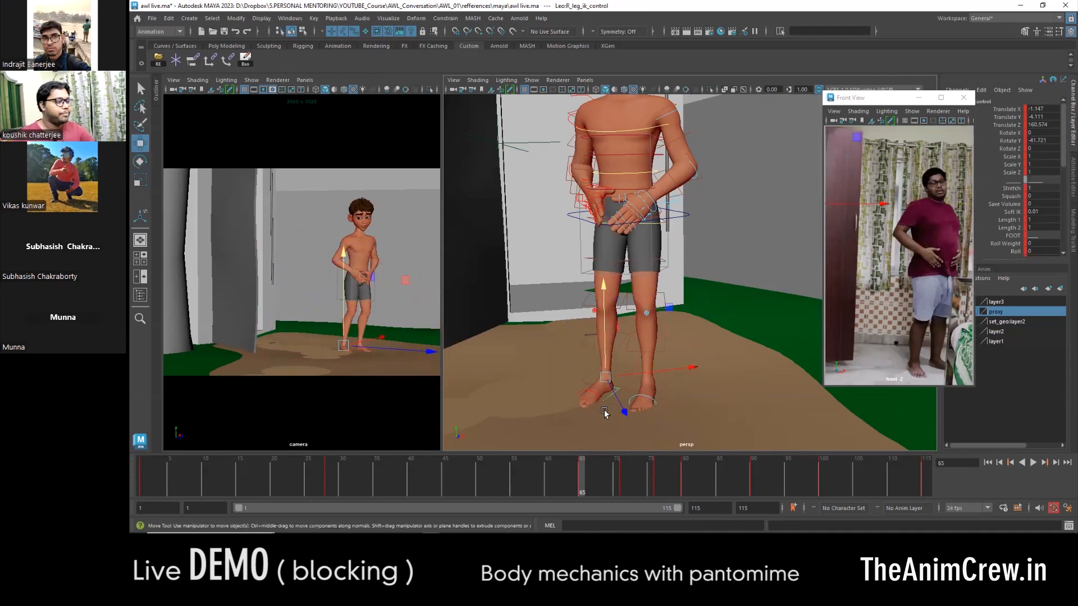
alt+drag(697, 412, 709, 342)
- Move the COG control to about Y -3.2 and Z 165.9, and rotate it to about X 8.3, Y -23.0 and Z 0.5
click(683, 260)
alt+drag(730, 269, 663, 278)
alt+drag(671, 281, 809, 292)
drag(629, 231, 723, 268)
key(e)
drag(655, 294, 669, 292)
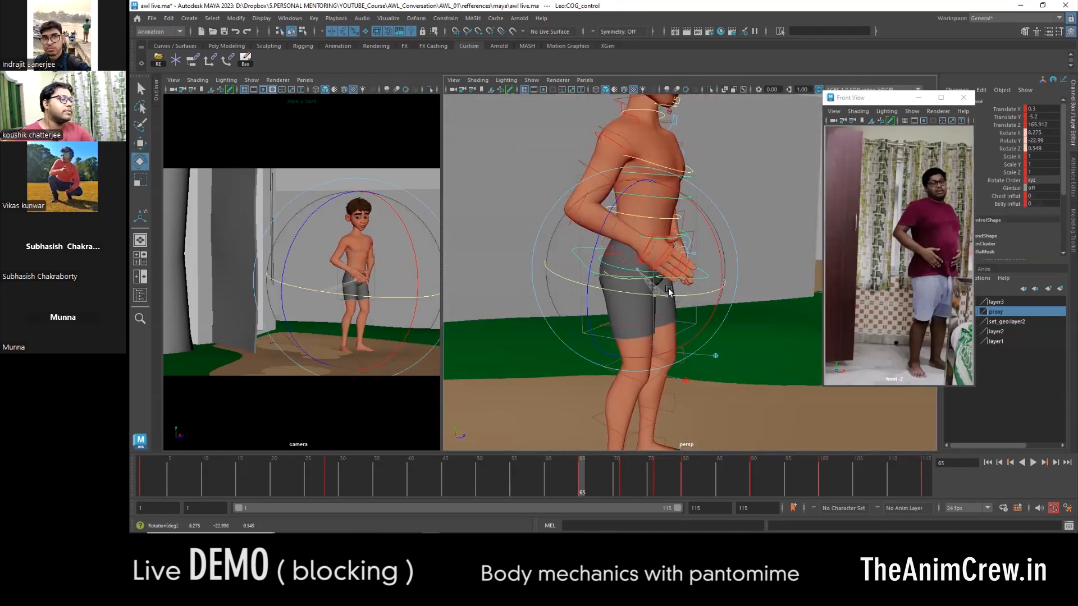
- Rotate the upper spine control at frame 65 to adjust the chest's lean against the hips
key(w)
click(683, 174)
alt+middle_drag(683, 175, 692, 250)
key(e)
drag(702, 253, 632, 240)
key(w)
- Rotate the head control to about X -0.8, Y -8.1 and Z 9.6 at frame 65
click(657, 197)
drag(360, 230, 372, 239)
key(w)
alt+drag(584, 242, 649, 247)
scroll(649, 248, up, 3)
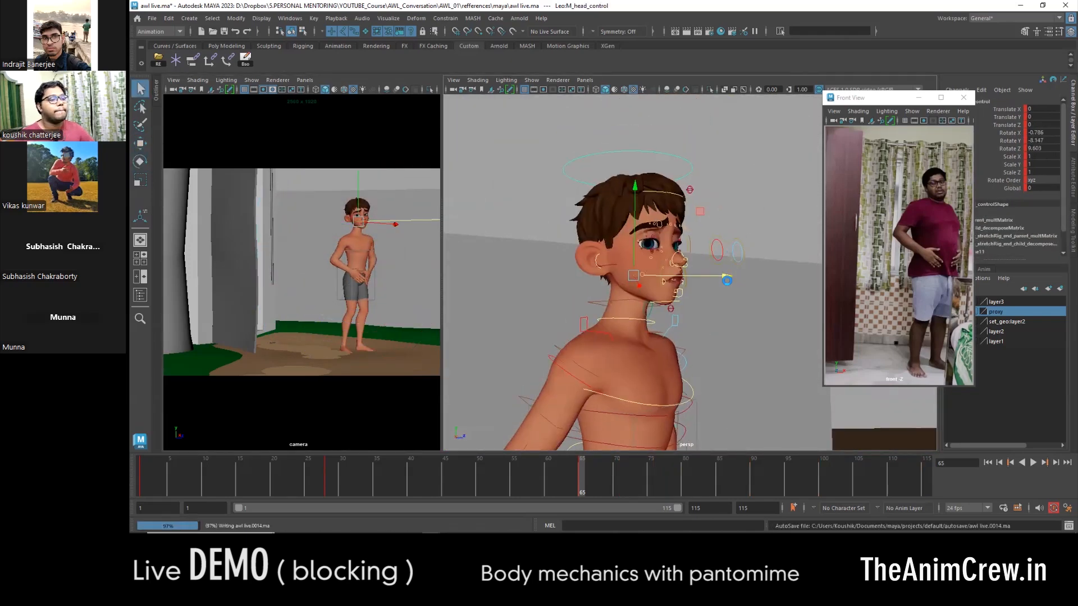
- Adjust the gaze with the eye aim control at frame 65, and select the right upper eyelid base control
click(753, 256)
scroll(769, 243, up, 3)
click(756, 238)
scroll(755, 239, down, 3)
alt+drag(755, 247, 595, 295)
drag(590, 295, 546, 305)
alt+drag(546, 305, 601, 269)
scroll(555, 232, up, 5)
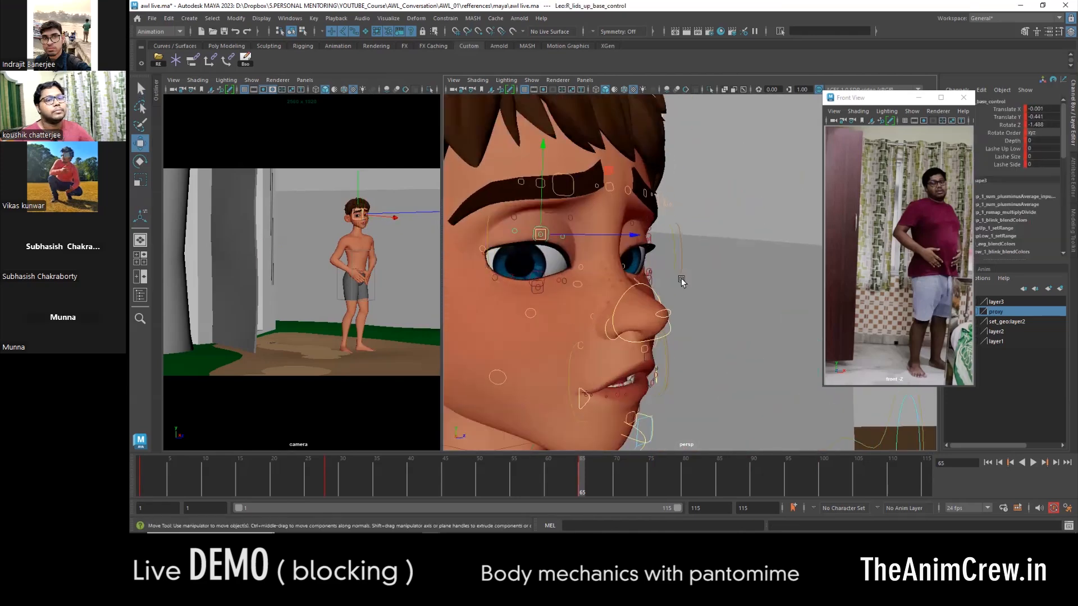
- Lower and slightly rotate the upper eyelid control to shape the eye's expression at frame 65
alt+drag(681, 282, 715, 323)
scroll(715, 322, down, 3)
scroll(786, 292, up, 3)
alt+drag(809, 280, 725, 243)
shift+click(723, 232)
drag(558, 217, 558, 229)
key(e)
drag(642, 229, 638, 219)
key(w)
- Select all the character and door controls and key the in-between stepping pose at frame 44
alt+drag(646, 236, 732, 325)
scroll(732, 325, down, 10)
scroll(674, 252, up, 3)
drag(612, 197, 693, 324)
alt+drag(692, 325, 686, 342)
drag(326, 475, 435, 484)
alt+drag(628, 328, 589, 320)
scroll(590, 320, up, 6)
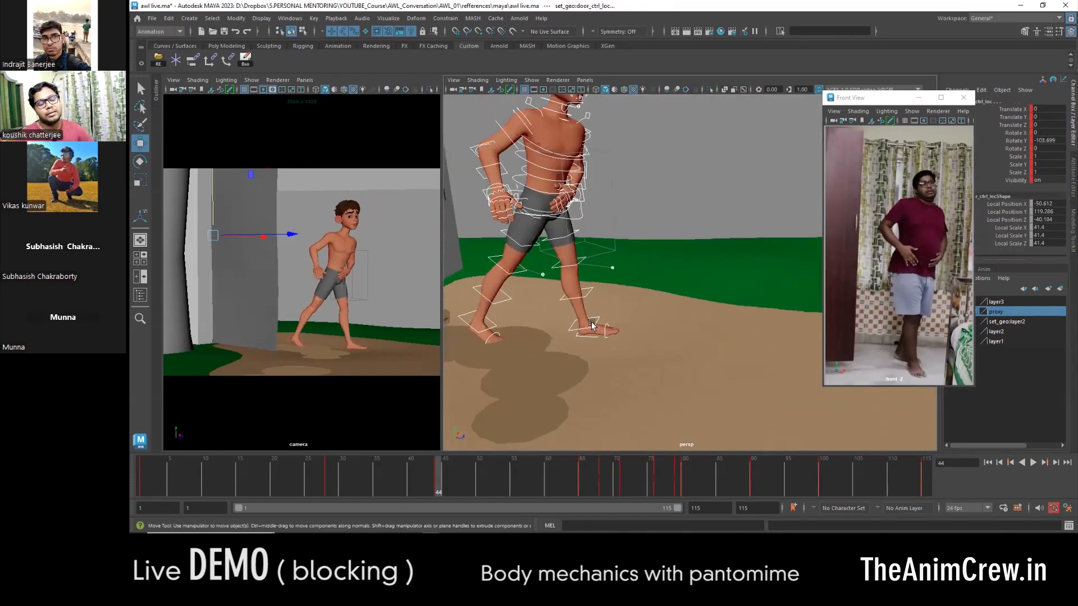
click(556, 336)
click(552, 328)
- Back at frame 28, bring the right foot forward from behind the door with its leg IK control and adjust its foot Roll
drag(430, 483, 328, 475)
alt+middle_drag(479, 219, 537, 244)
click(590, 241)
alt+drag(645, 395, 667, 335)
right_drag(667, 335, 603, 334)
alt+middle_drag(603, 334, 609, 388)
mouse_move(600, 391)
mouse_down()
mouse_move(636, 396)
mouse_move(600, 389)
mouse_up()
alt+middle_drag(640, 371, 638, 330)
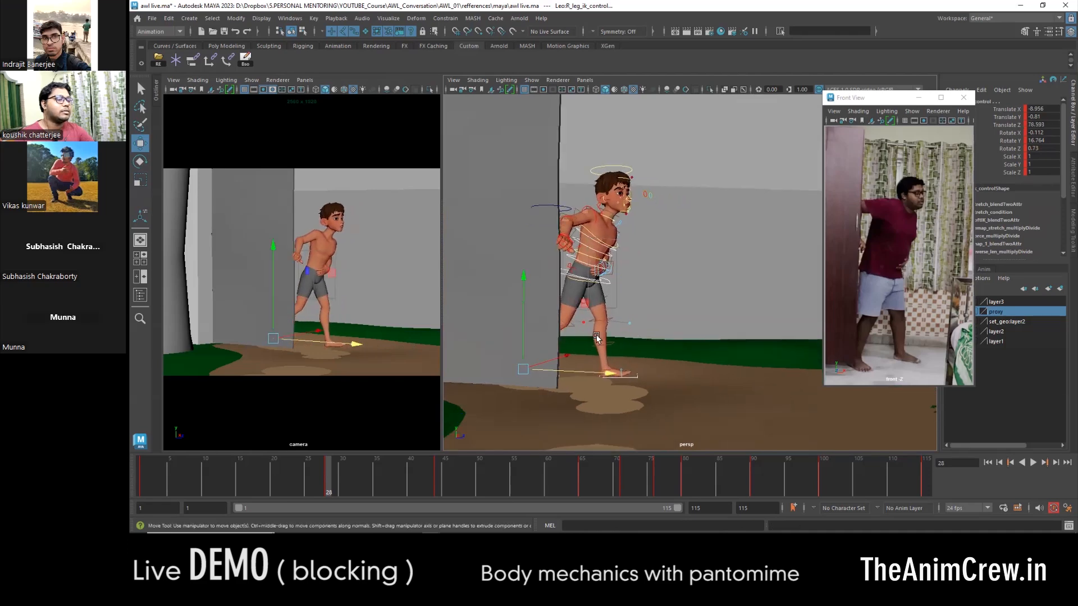
alt+right_drag(638, 329, 687, 320)
click(535, 414)
drag(566, 407, 607, 411)
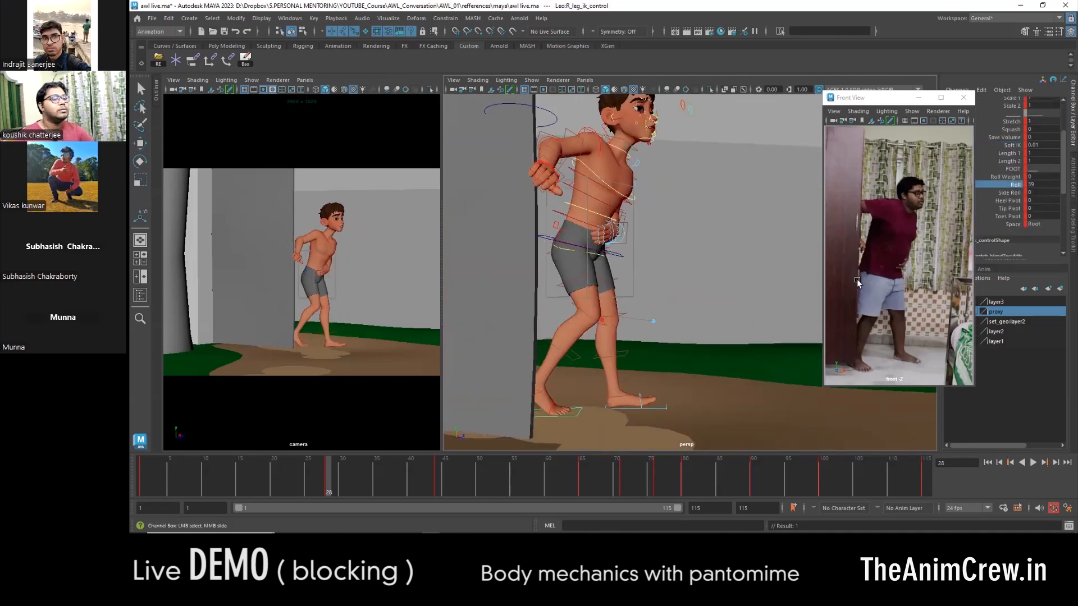
- Rotate the right leg IK control to refine the planted foot's direction at frame 28
middle_drag(522, 350, 512, 349)
alt+drag(512, 349, 463, 360)
key(e)
alt+drag(791, 393, 742, 380)
key(w)
- Shift the COG control slightly sideways over the feet at frame 28, and select the character controls together with the door control
click(750, 218)
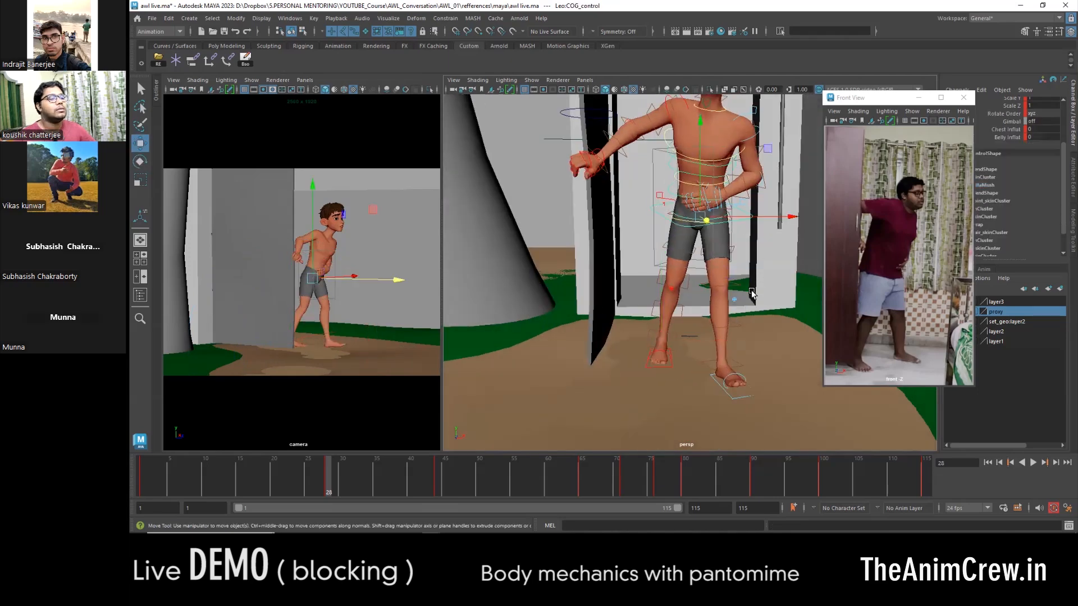
drag(789, 217, 785, 218)
alt+right_drag(769, 255, 623, 247)
alt+drag(623, 247, 677, 242)
click(553, 216)
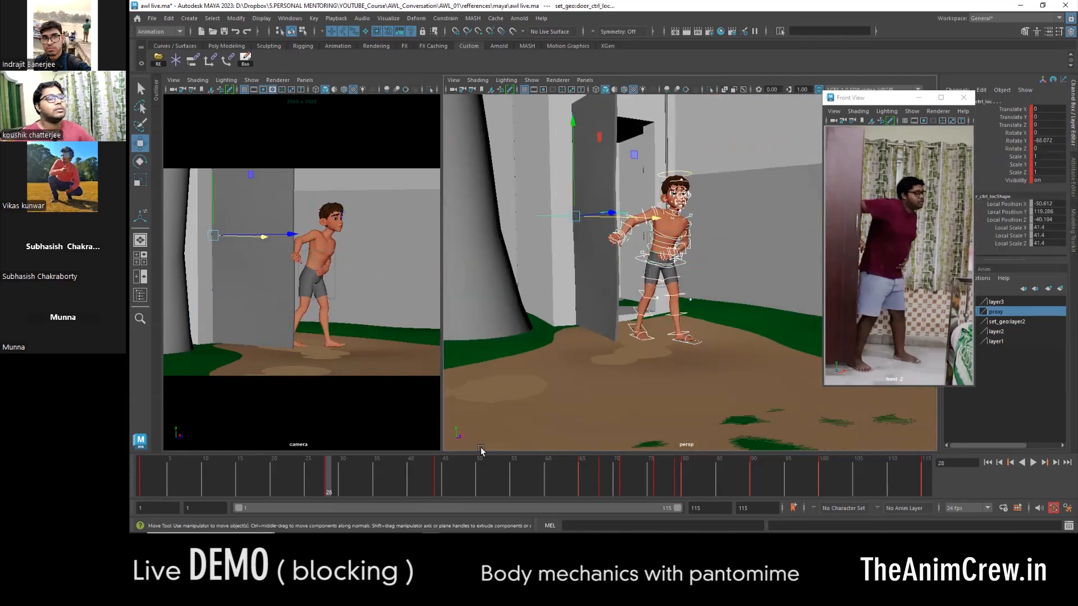
- Compare the character's leg and foot placement at frames 1 and 28 from several angles
click(141, 478)
click(332, 471)
alt+right_drag(539, 365, 632, 387)
click(640, 419)
click(141, 477)
alt+drag(623, 377, 696, 384)
shift+click(709, 351)
key(period)
key(comma)
drag(620, 241, 599, 245)
key(period)
key(comma)
middle_drag(584, 273, 567, 263)
key(period)
key(comma)
- Copy the planted right foot control's key from frame 28 and paste it at frame 1
click(571, 381)
key(period)
right_click(326, 486)
click(349, 305)
key(comma)
right_click(162, 484)
mouse_move(196, 315)
click(306, 316)
- Reposition the left leg IK control behind the body at frame 1
click(609, 251)
alt+drag(500, 376, 522, 270)
key(period)
key(comma)
scroll(528, 253, up, 4)
alt+drag(567, 208, 555, 182)
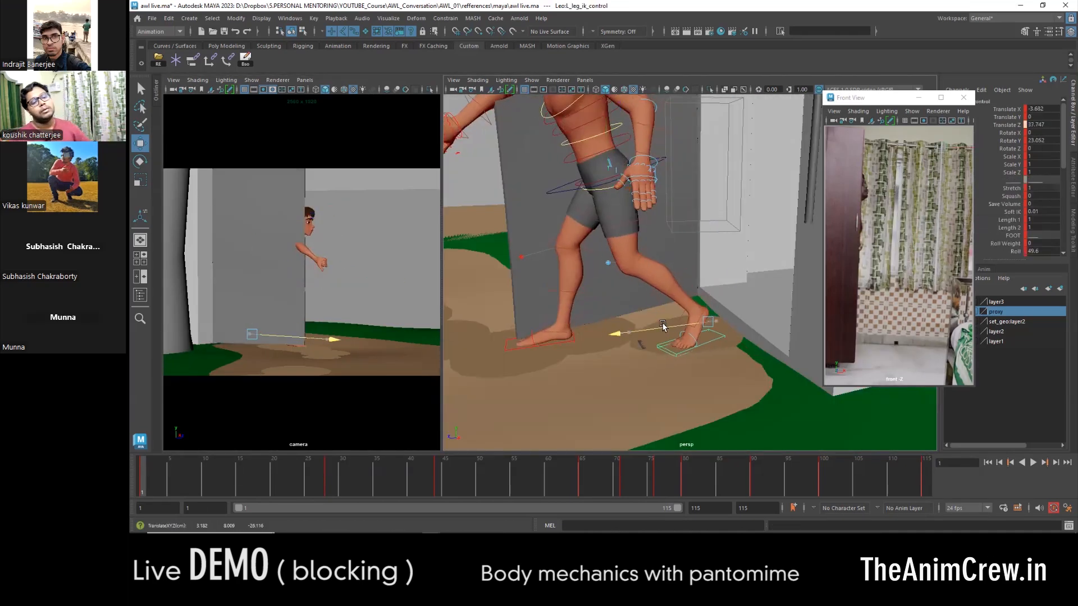
- Shift the COG control over the feet at frame 1 and rotate the right upper arm FK control
drag(613, 152, 613, 154)
alt+middle_drag(567, 213, 599, 305)
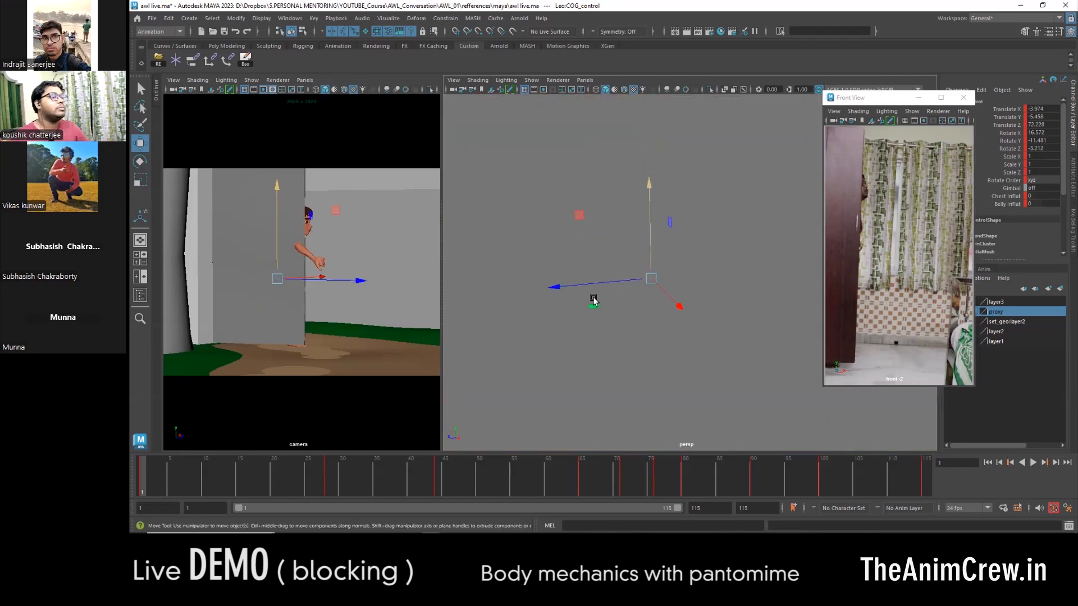
alt+drag(599, 306, 668, 298)
click(546, 228)
key(e)
alt+drag(546, 227, 658, 301)
key(w)
- Select the door control together with the character controls and compare the opening poses up to frame 28
scroll(658, 301, down, 3)
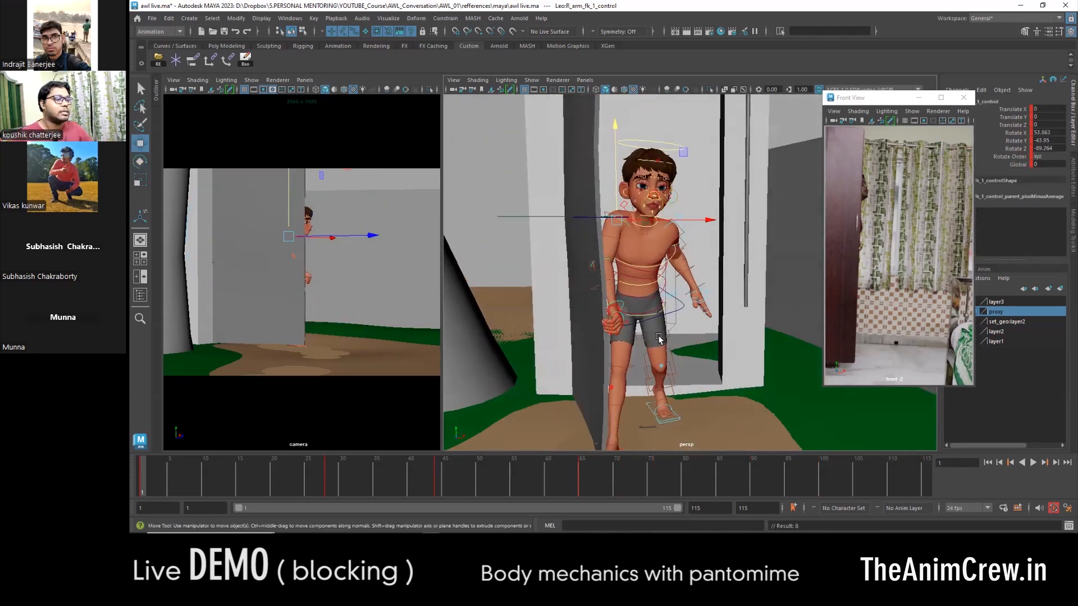
key(period)
scroll(660, 321, down, 5)
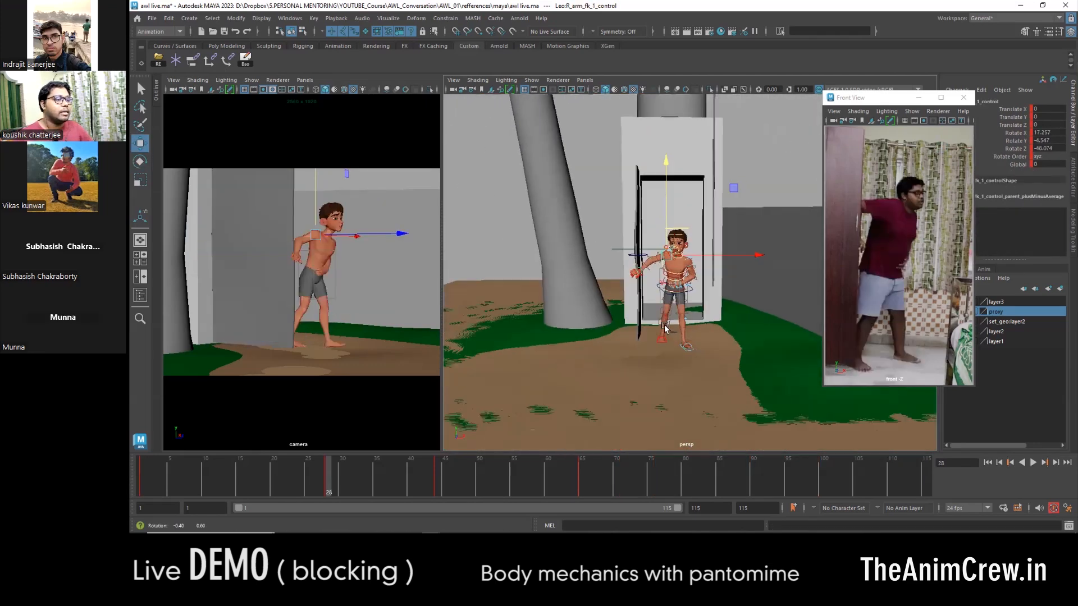
click(622, 249)
key(period)
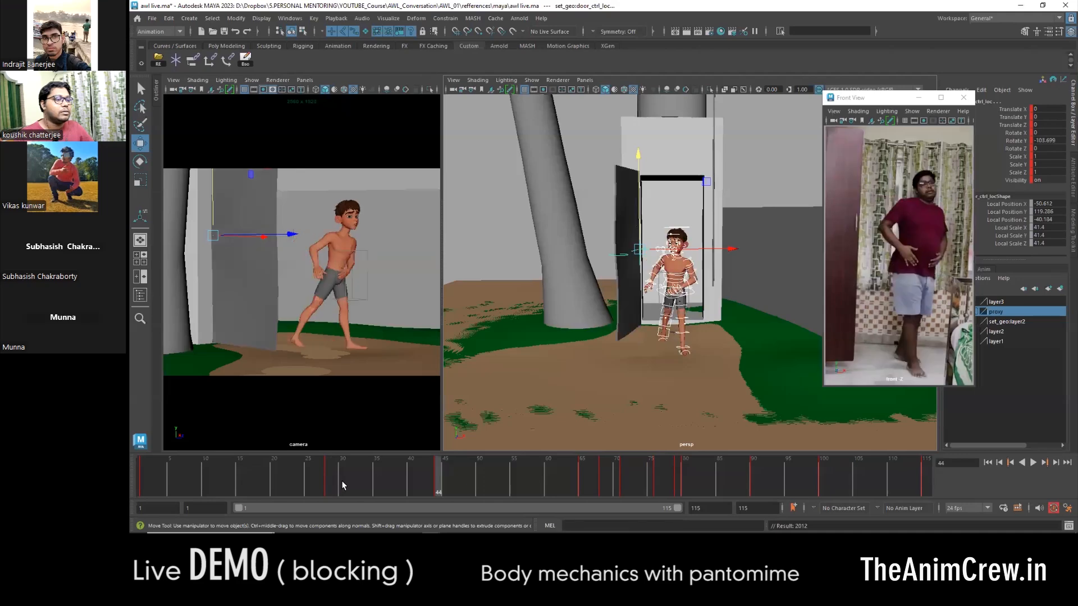
key(comma)
key(period)
key(comma)
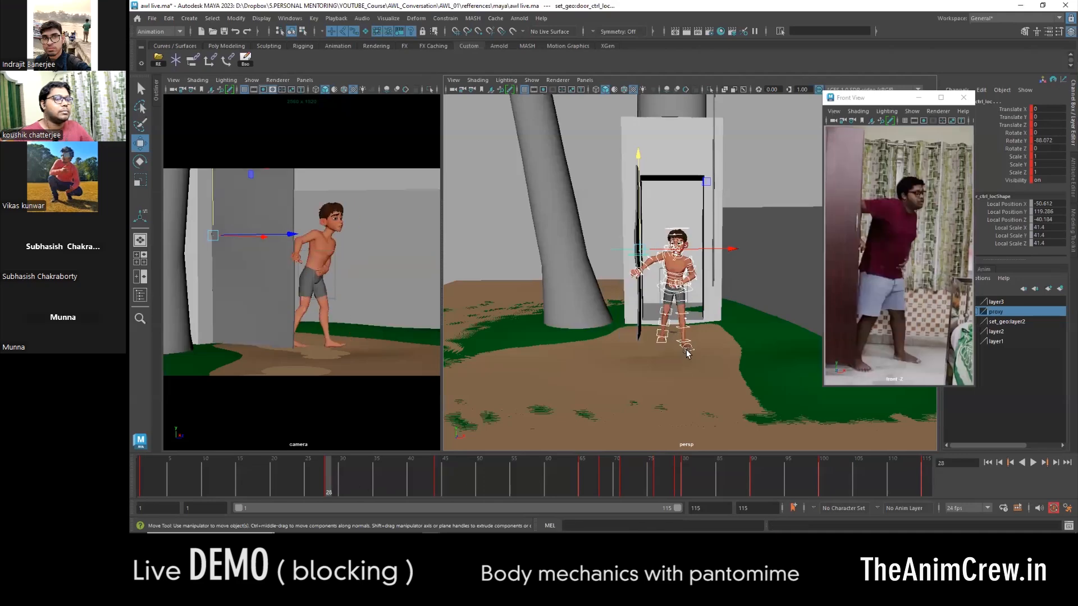
- Carry the right leg IK control's frame 65 placement over to frame 44 and key it there
click(686, 350)
drag(433, 476, 438, 483)
alt+drag(614, 342, 676, 385)
scroll(676, 385, up, 5)
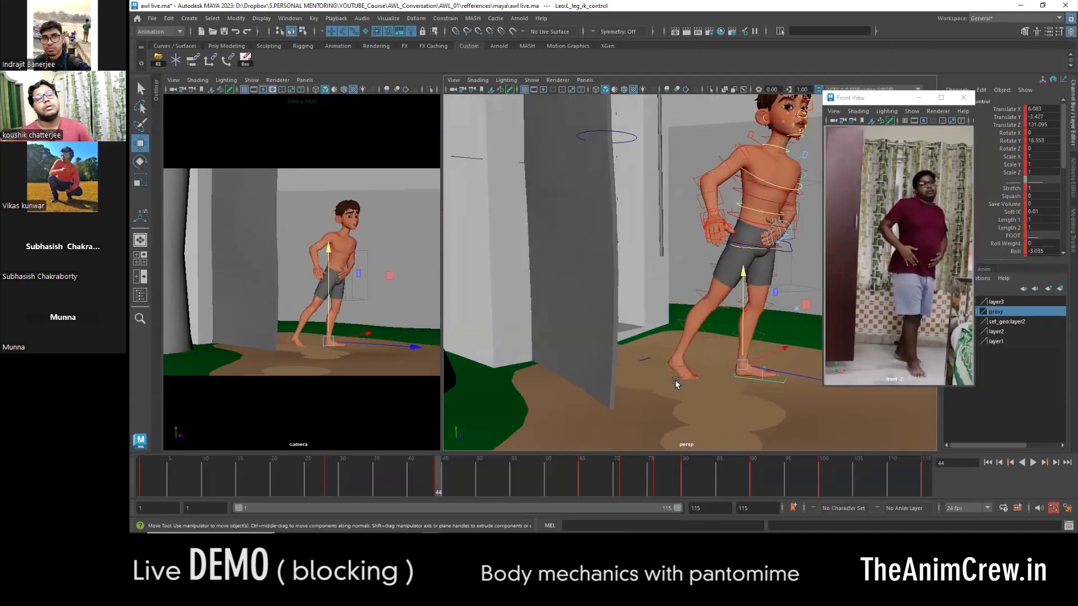
key(4)
key(6)
alt+middle_drag(728, 374, 668, 393)
drag(668, 394, 752, 411)
alt+drag(752, 411, 620, 405)
click(602, 486)
middle_drag(587, 485, 441, 484)
key(s)
key(comma)
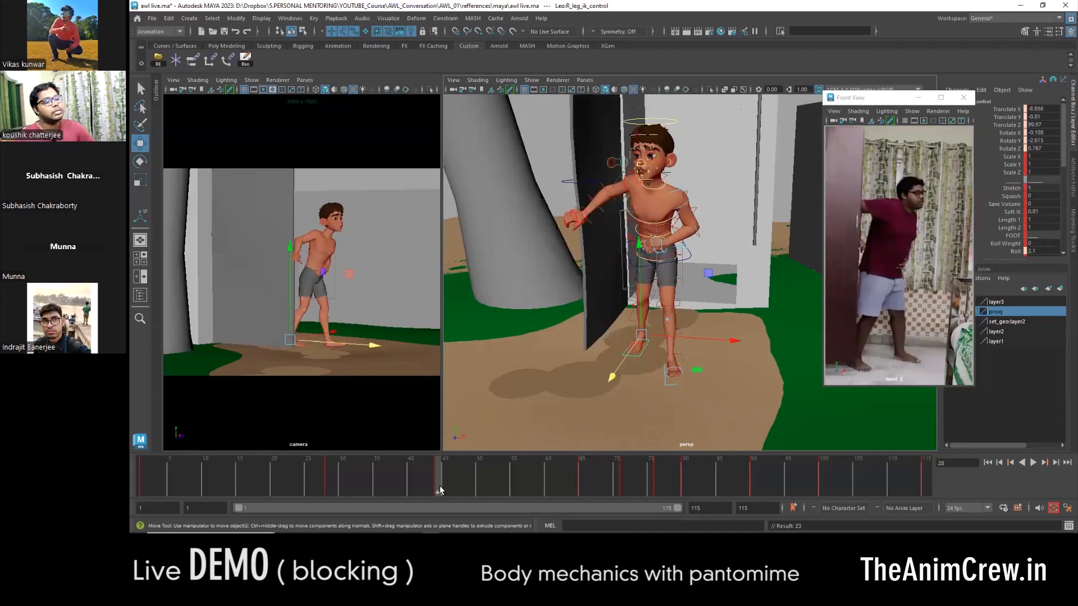
- Move the COG control forward and down over the new foot placement at frame 44
key(period)
alt+middle_drag(585, 413, 620, 321)
scroll(620, 321, up, 4)
alt+drag(619, 321, 686, 329)
alt+middle_drag(686, 328, 686, 388)
click(685, 222)
alt+drag(685, 222, 712, 231)
alt+middle_drag(713, 231, 727, 241)
drag(687, 194, 689, 205)
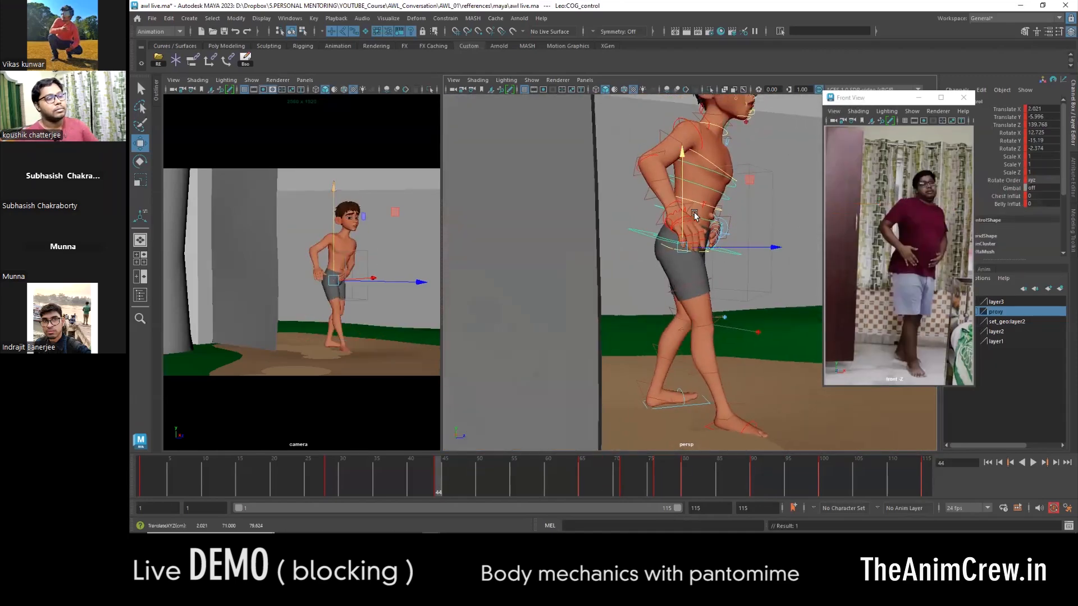
drag(735, 244, 747, 243)
drag(698, 203, 700, 214)
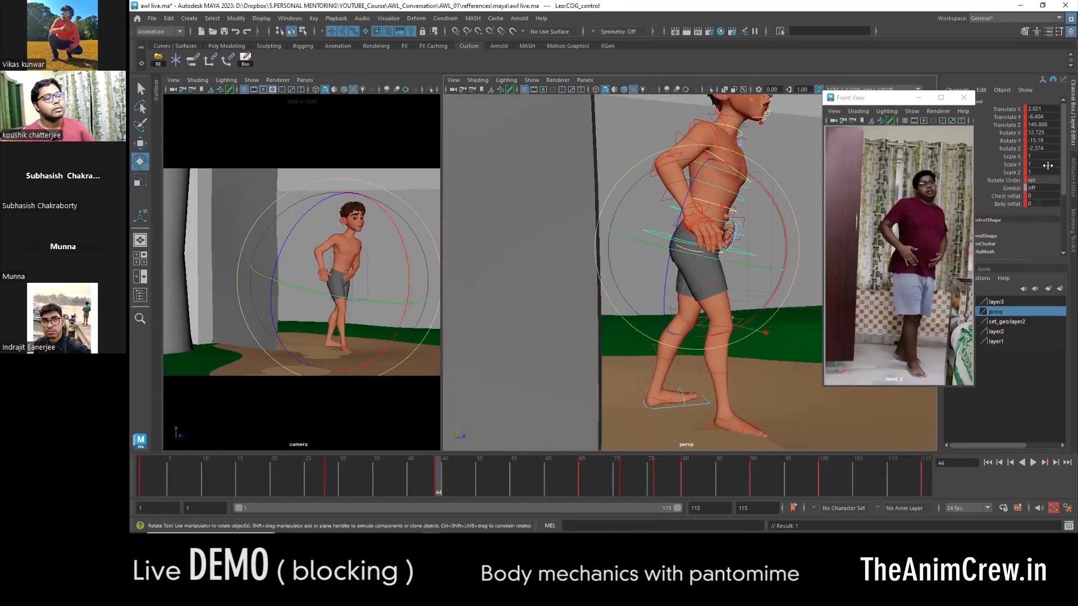
- Turn the COG control to about -27.6 in Rotate Y at frame 44 and compare it with the neighbouring keys
drag(743, 248, 725, 253)
key(comma)
key(period)
key(period)
key(comma)
- Set the left foot's Roll to about 6.2 at frame 44 and rotate the right leg IK control to redirect that foot
alt+middle_drag(735, 394, 705, 305)
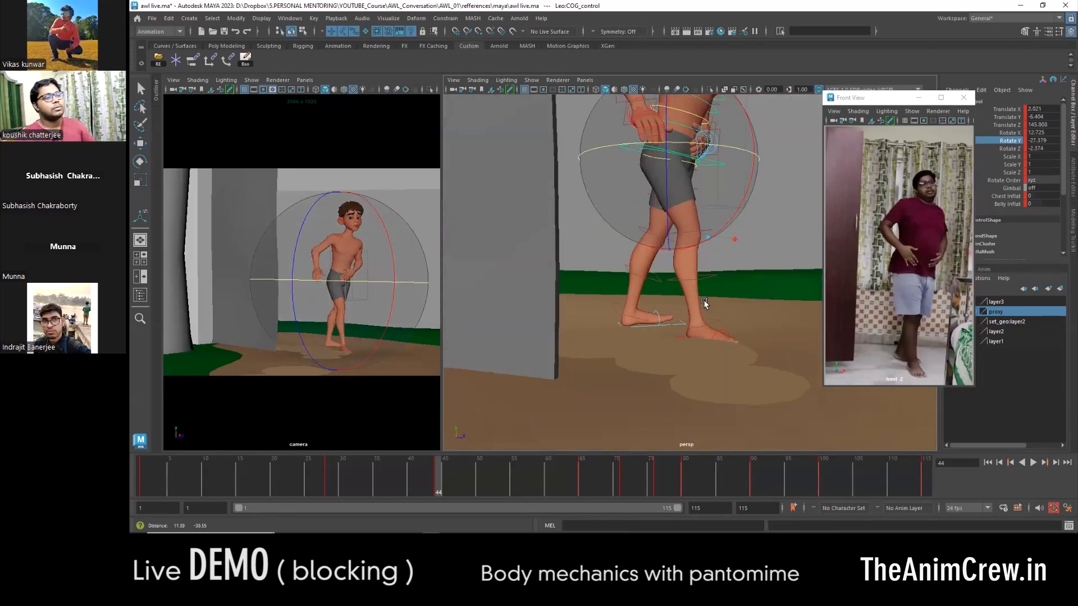
click(671, 324)
key(w)
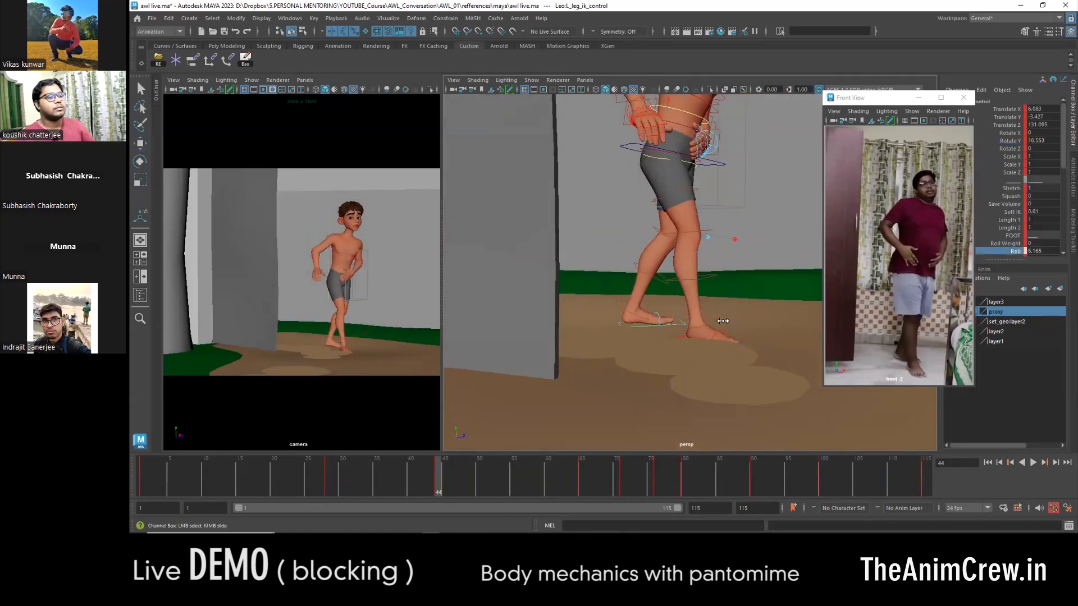
alt+drag(717, 289, 636, 369)
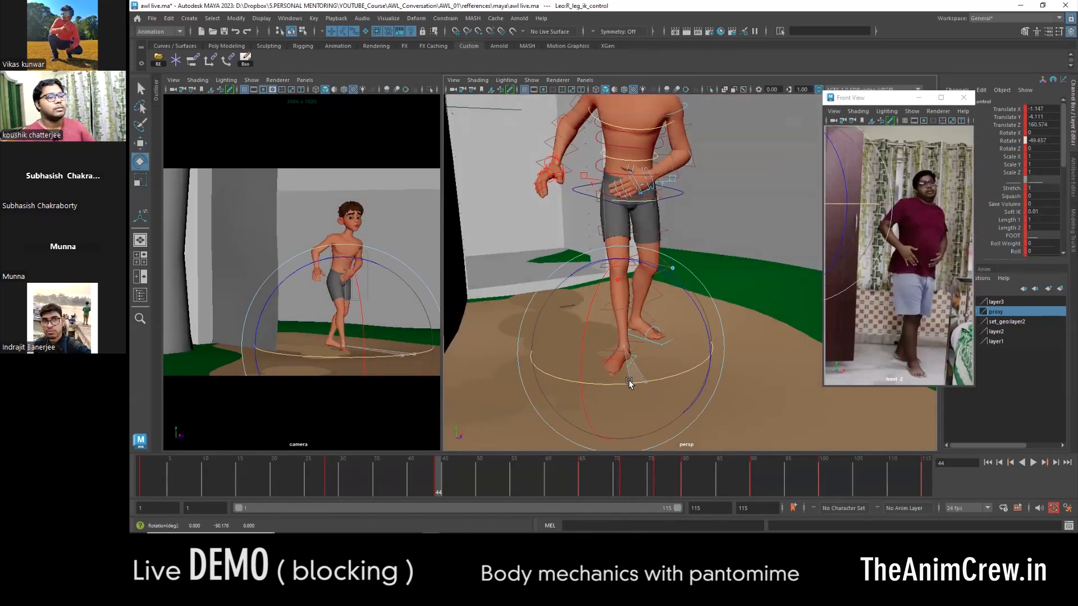
key(w)
- Shift the COG control sideways over the supporting foot at frame 44 and adjust its tilt
alt+middle_drag(686, 219, 690, 287)
click(684, 271)
mouse_move(691, 281)
alt+mouse_down()
mouse_move(709, 266)
mouse_move(669, 287)
mouse_move(677, 281)
alt+mouse_up()
key(e)
drag(714, 251, 720, 349)
key(w)
drag(720, 349, 732, 355)
- Rotate the pelvis control to tilt the hips at frame 44, and return to the COG control
alt+drag(732, 355, 633, 275)
key(e)
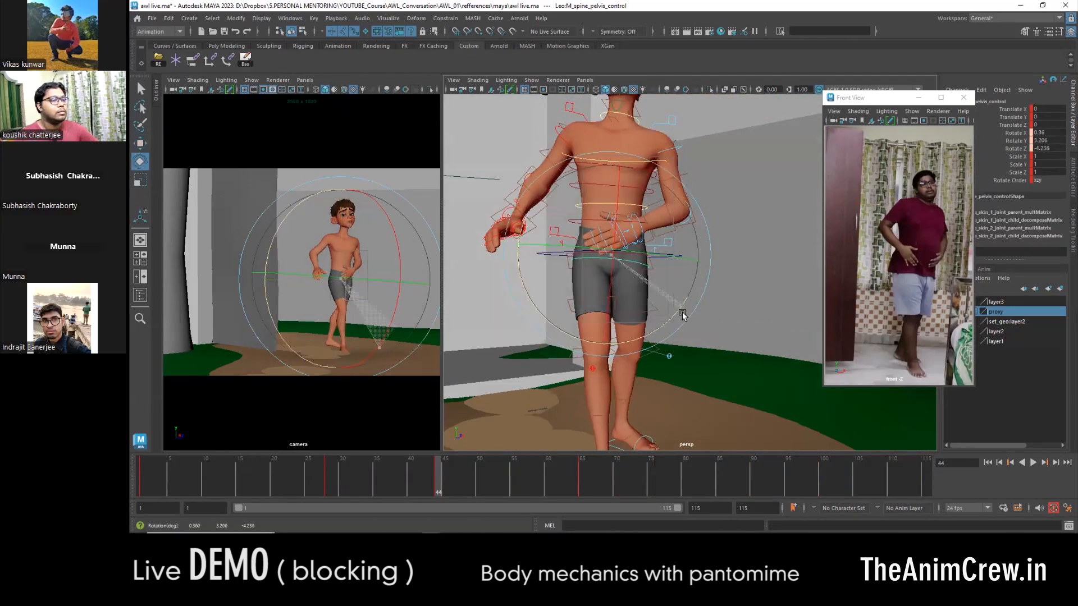
alt+middle_drag(640, 304, 633, 340)
key(w)
drag(668, 292, 669, 293)
alt+drag(669, 293, 666, 301)
key(e)
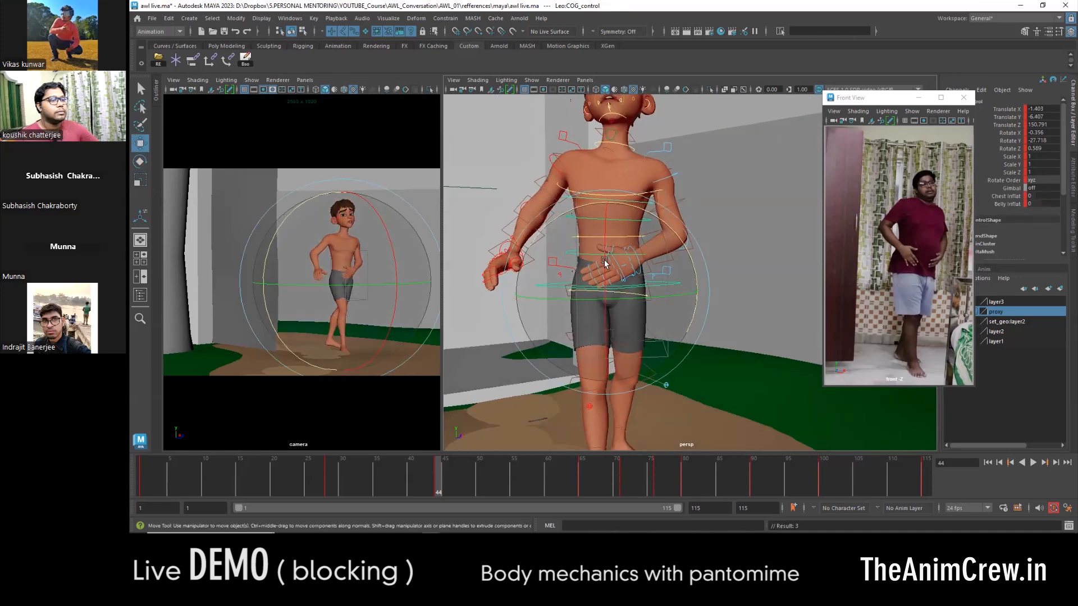
- Rotate the spine controls to refine the torso's lean and twist at frame 44
click(609, 255)
click(645, 218)
drag(692, 236, 688, 215)
key(w)
alt+drag(689, 216, 578, 279)
key(e)
click(741, 233)
key(w)
click(654, 277)
key(e)
drag(681, 259, 679, 245)
key(w)
alt+middle_drag(684, 276, 691, 234)
scroll(690, 236, down, 2)
- Lean the COG control to about 5 in Rotate X at frame 44
click(665, 258)
key(e)
drag(691, 262, 705, 236)
key(w)
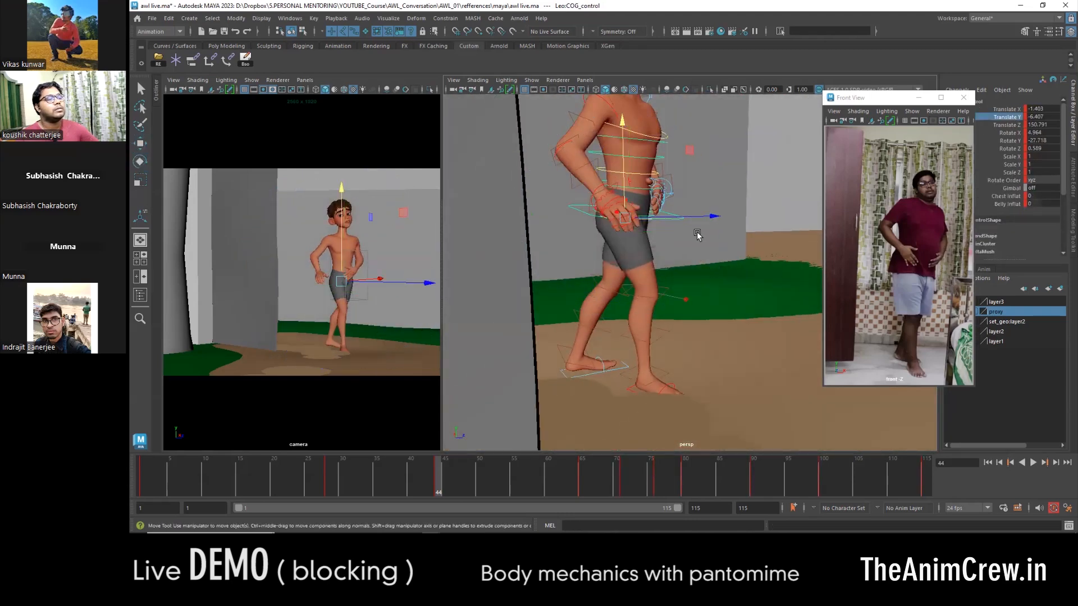
- Move the COG control to about -5.8 in Translate Y and 146.4 in Translate Z, and lean it to about 13.6 in Rotate X
click(617, 368)
key(comma)
key(period)
key(comma)
key(period)
alt+drag(639, 391, 647, 362)
drag(728, 366, 712, 366)
alt+middle_drag(656, 223, 650, 282)
alt+drag(606, 242, 688, 267)
key(e)
alt+drag(688, 267, 601, 278)
key(w)
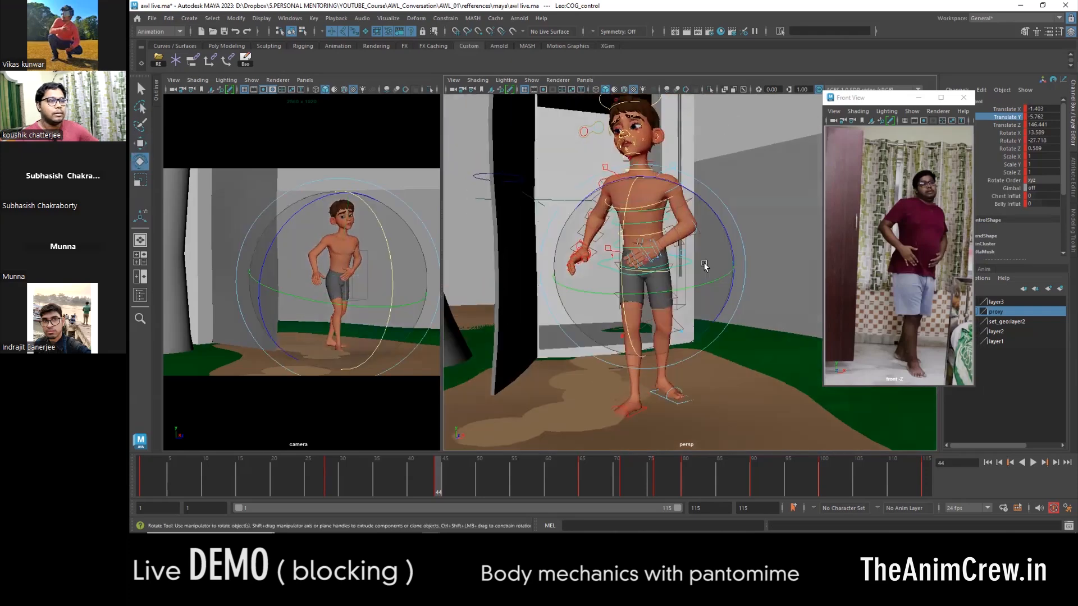
- Select the right arm controls and carry their frame 65 pose over to frame 44, placing the hand on the belly
key(q)
alt+drag(729, 245, 645, 225)
click(613, 197)
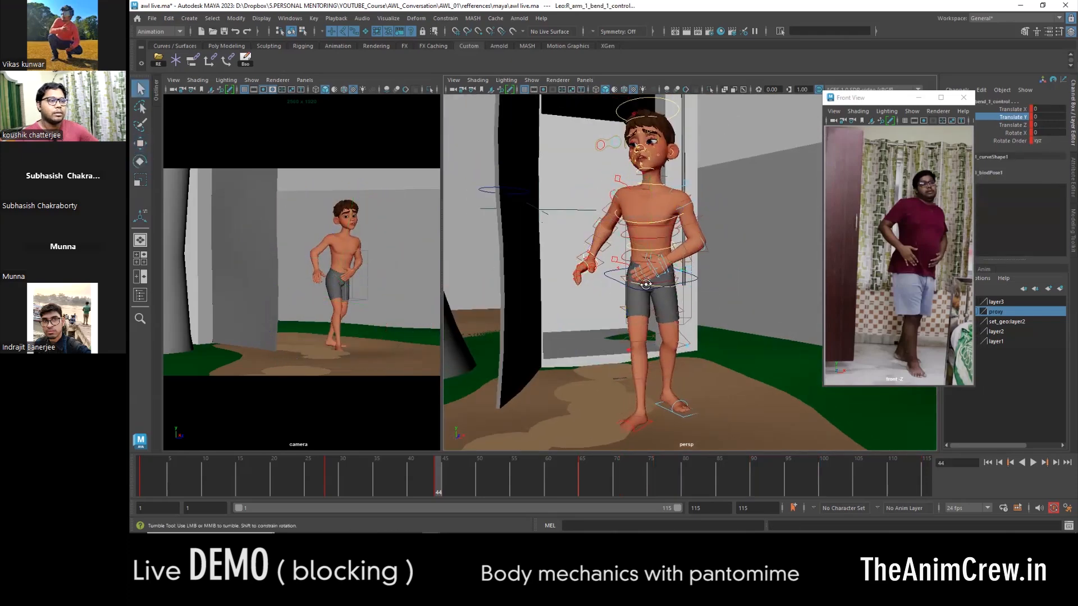
alt+drag(646, 285, 710, 281)
click(604, 269)
click(581, 480)
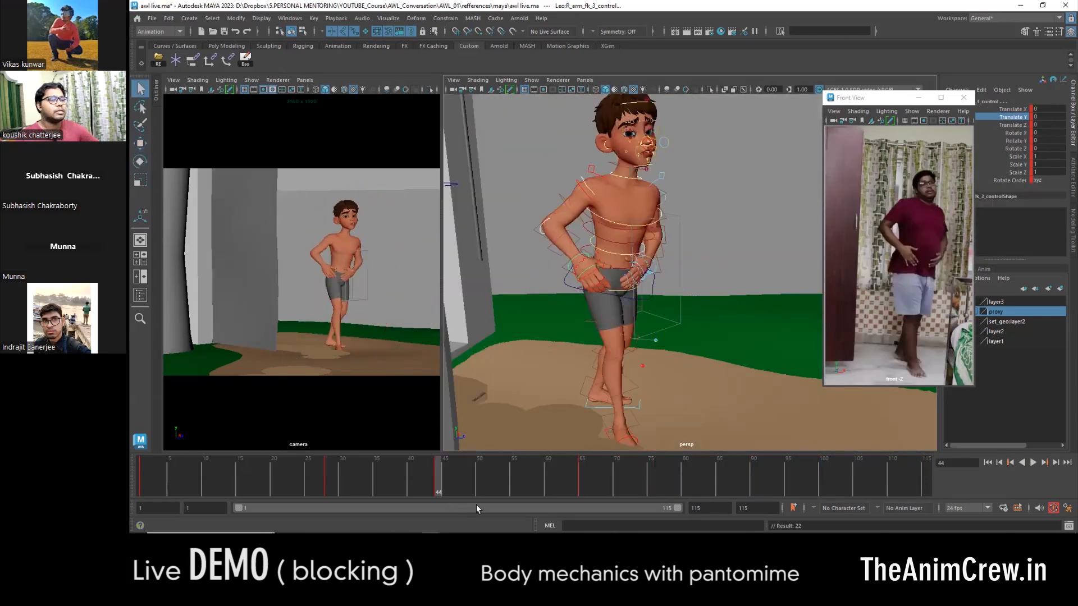
- Rotate the right upper arm FK control to refine the elbow and hand placement at frame 44, and check the neighbouring keys
alt+right_drag(542, 344, 580, 346)
click(586, 268)
alt+drag(586, 272, 555, 241)
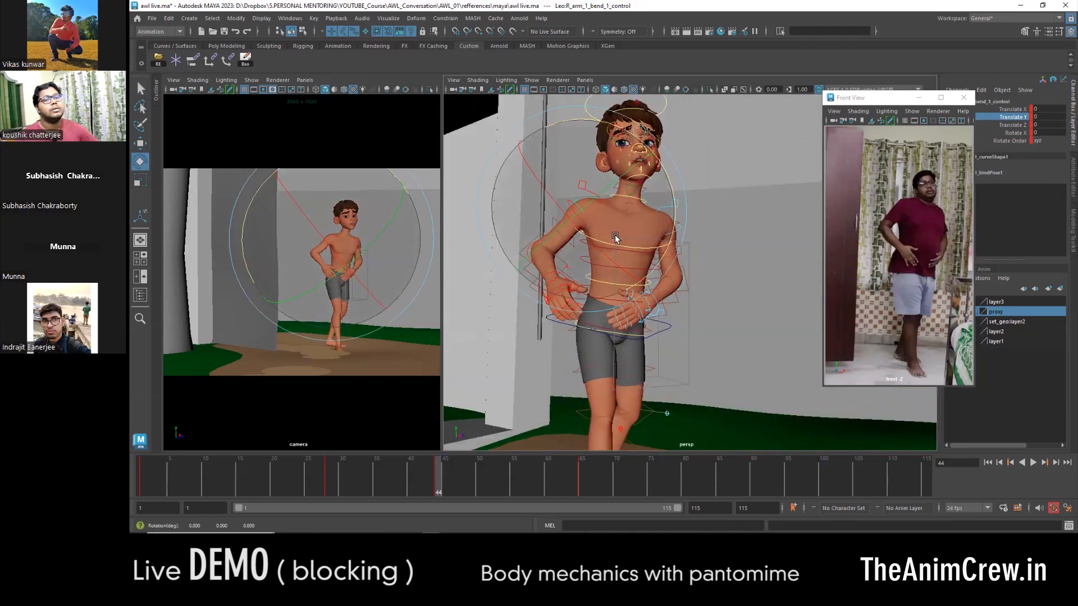
click(599, 245)
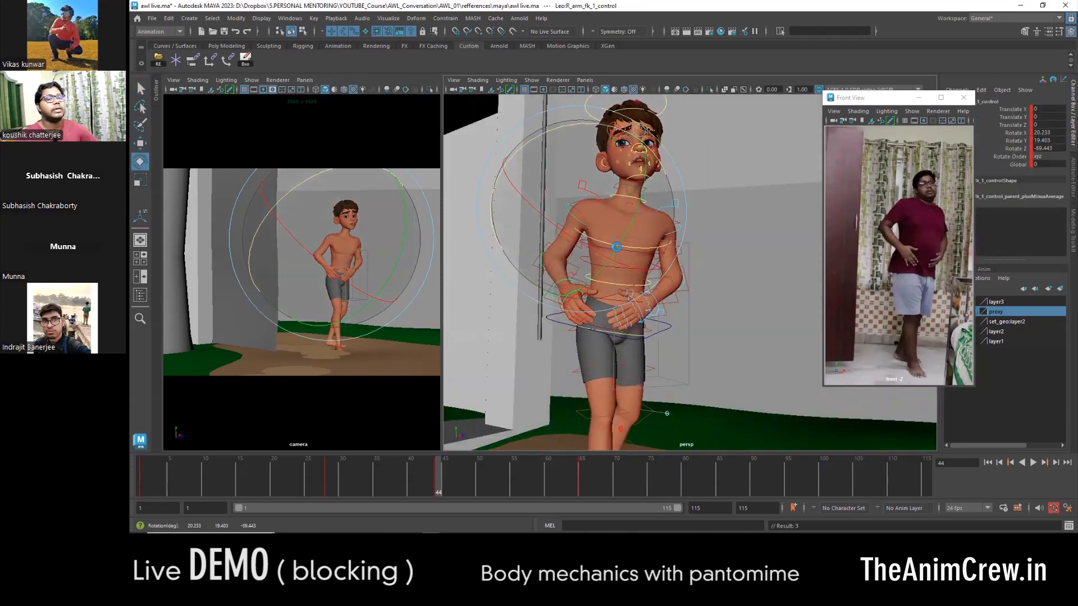
key(e)
drag(618, 256, 619, 233)
key(w)
alt+right_drag(702, 323, 652, 332)
alt+drag(652, 332, 684, 339)
key(period)
key(comma)
key(comma)
- Select all the character and door controls, set their keys across the whole timeline to stepped tangents, and play the blocking
drag(396, 476, 583, 474)
double_click(583, 474)
alt+right_drag(668, 202, 631, 204)
drag(631, 204, 724, 402)
double_click(612, 494)
right_click(613, 494)
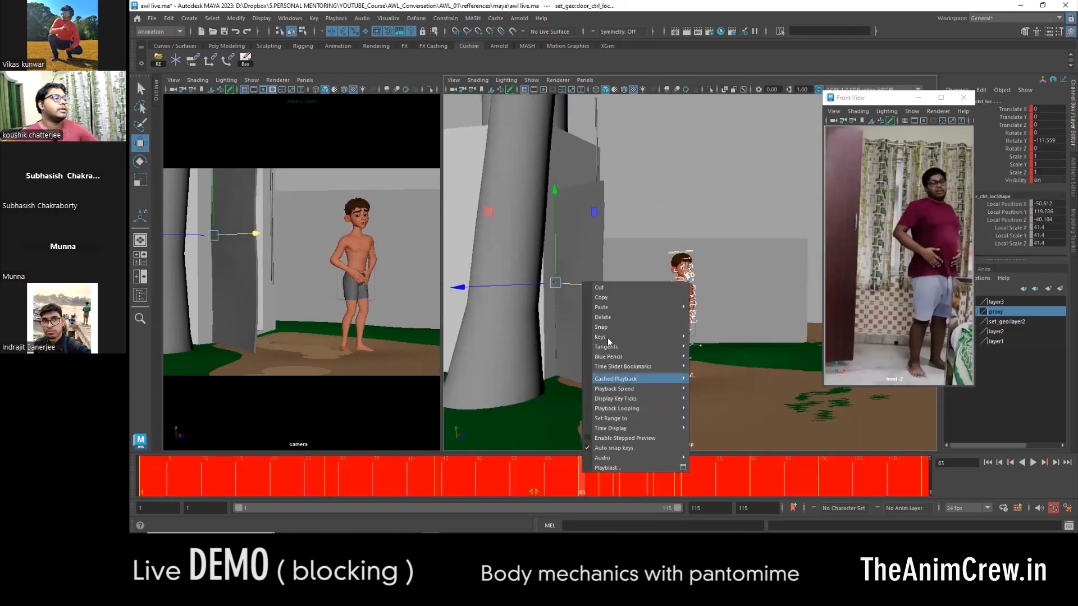
click(716, 376)
key(alt+v)
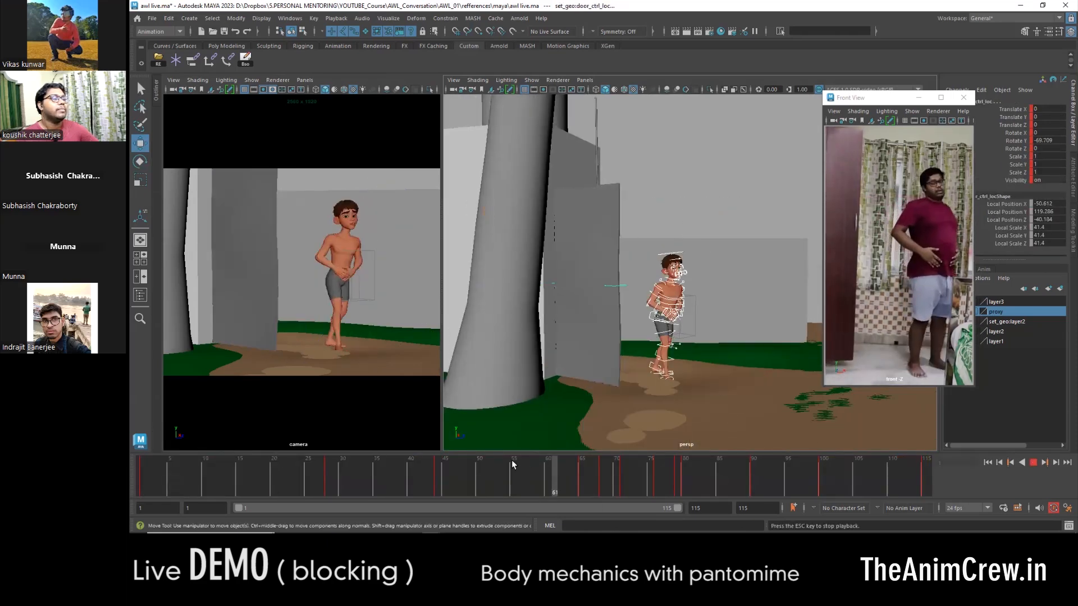
- Delete the selected controls' intermediate keys between frames 65 and 76
click(656, 486)
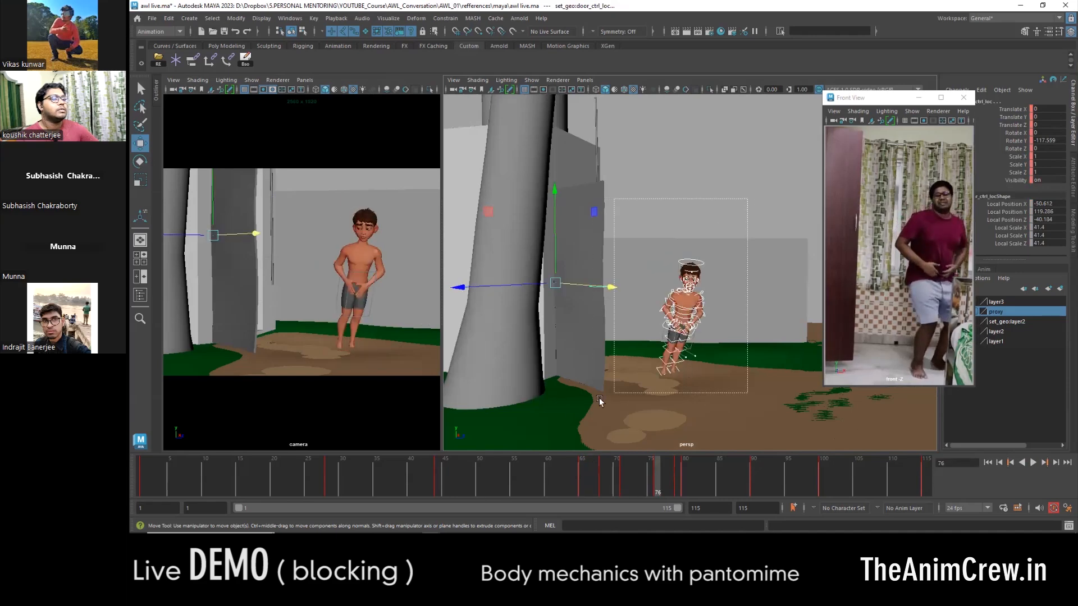
click(602, 476)
right_click(621, 481)
shift+drag(600, 477, 657, 473)
click(634, 332)
- Lower and rotate the COG control at frame 76 so the character crouches with bent knees
alt+right_drag(645, 337, 691, 303)
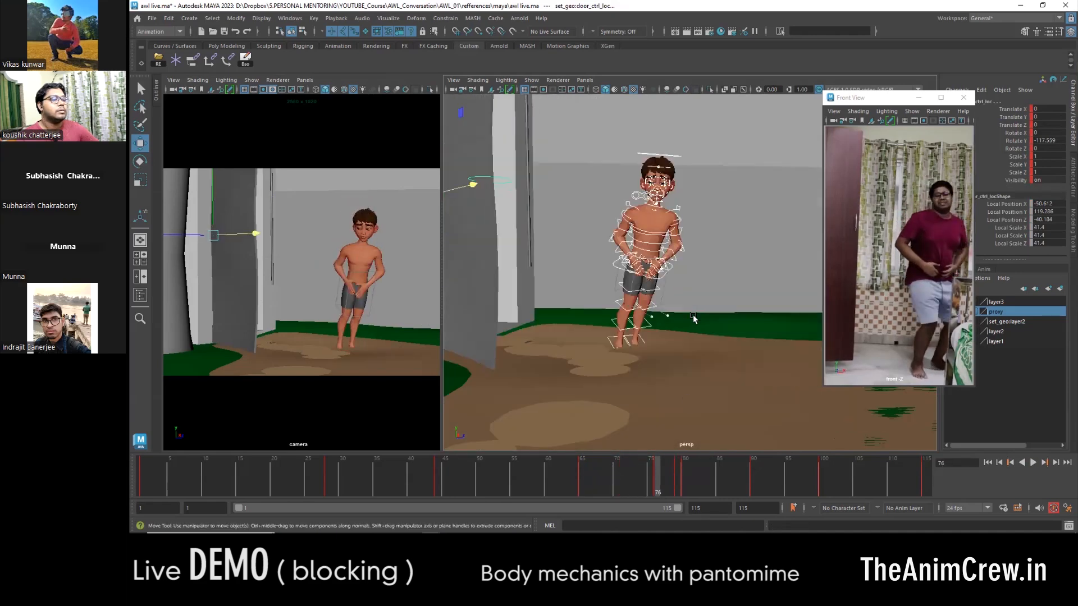
key(comma)
scroll(639, 367, up, 4)
click(610, 415)
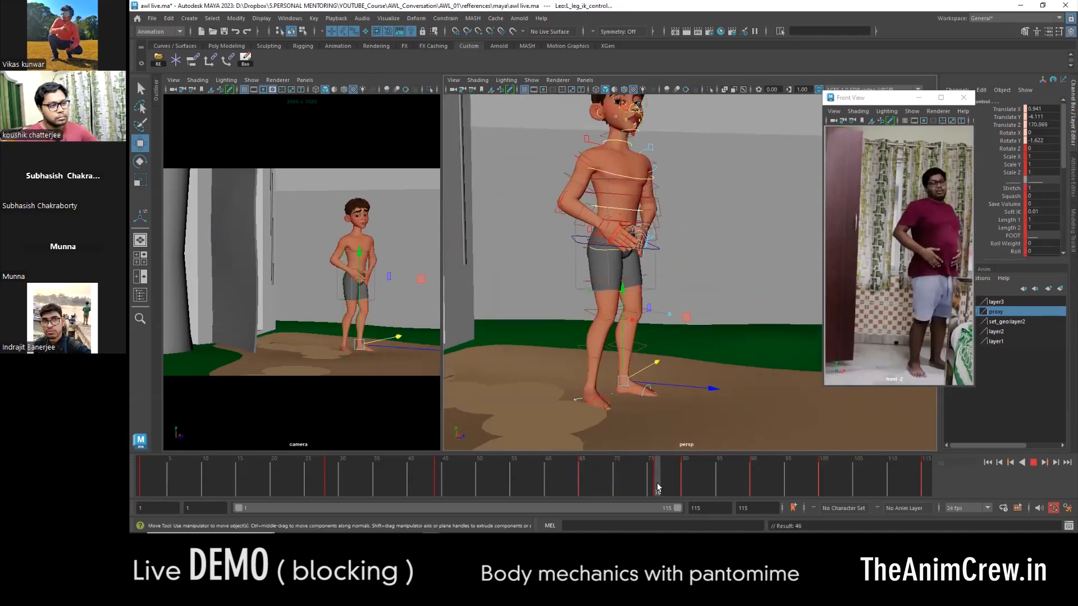
scroll(640, 259, up, 3)
click(641, 259)
alt+drag(641, 264, 646, 303)
key(e)
drag(570, 315, 650, 288)
- Shift the crouched body and adjust the hip and torso rotation at frame 76 to match the reference lean
key(w)
alt+drag(595, 247, 629, 244)
click(589, 251)
alt+drag(591, 287, 699, 297)
key(e)
drag(731, 223, 726, 216)
alt+drag(721, 220, 652, 276)
key(w)
click(695, 322)
key(e)
- Set the selected control's Rotate Y to 0 at frame 76
key(w)
click(652, 275)
text(0)
key(Return)
alt+drag(730, 292, 483, 253)
alt+right_drag(584, 281, 662, 298)
- Rotate the right arm FK controls at frame 76 to refine the elbow and lay the hand over the groin
click(602, 262)
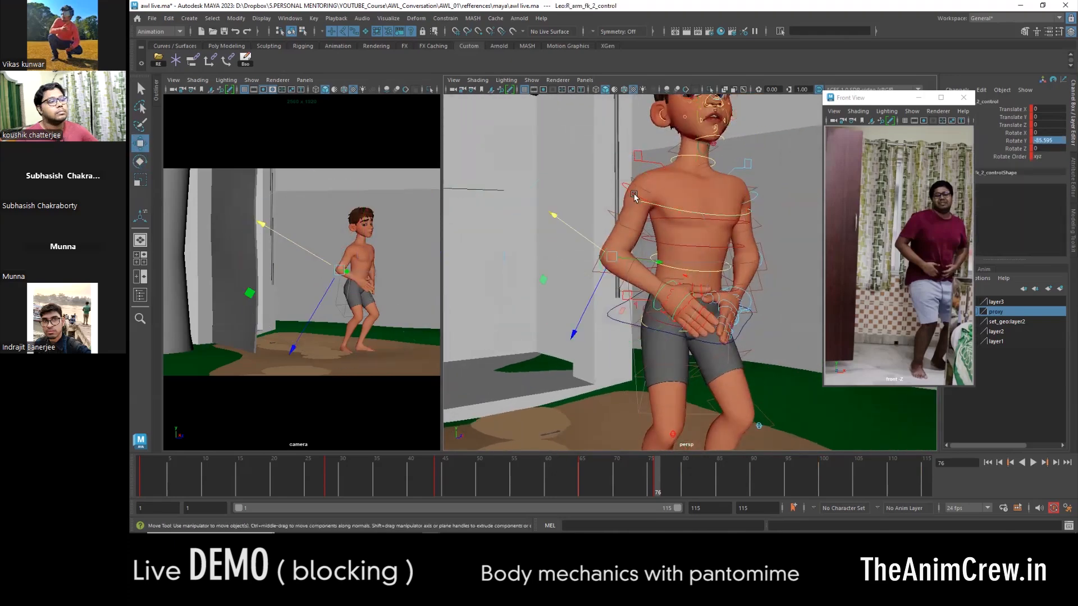
click(634, 195)
key(e)
alt+drag(685, 230, 634, 227)
drag(637, 227, 645, 227)
click(654, 294)
key(e)
alt+middle_drag(662, 298, 601, 260)
drag(608, 310, 675, 308)
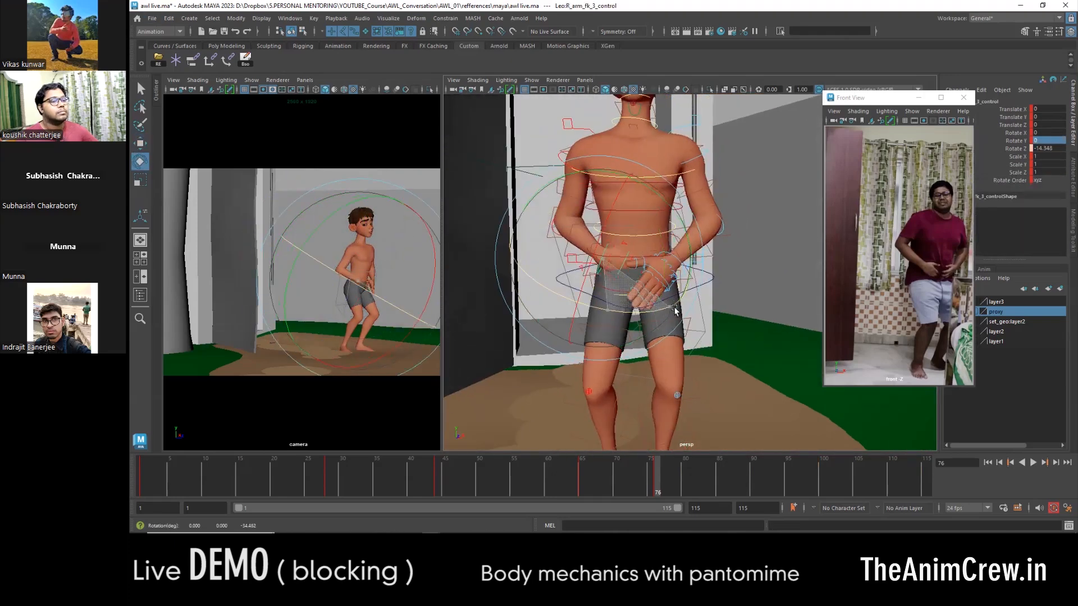
- Rotate the left shoulder and arm FK controls at frame 76 to bring the left hand onto the right one
click(707, 157)
key(e)
drag(636, 201, 628, 216)
key(w)
click(724, 224)
key(e)
drag(692, 294, 679, 288)
key(w)
alt+right_drag(679, 287, 648, 205)
- Rotate the COG control at frame 76 to turn the hips of the crouched pose
click(692, 339)
key(e)
alt+drag(694, 339, 797, 337)
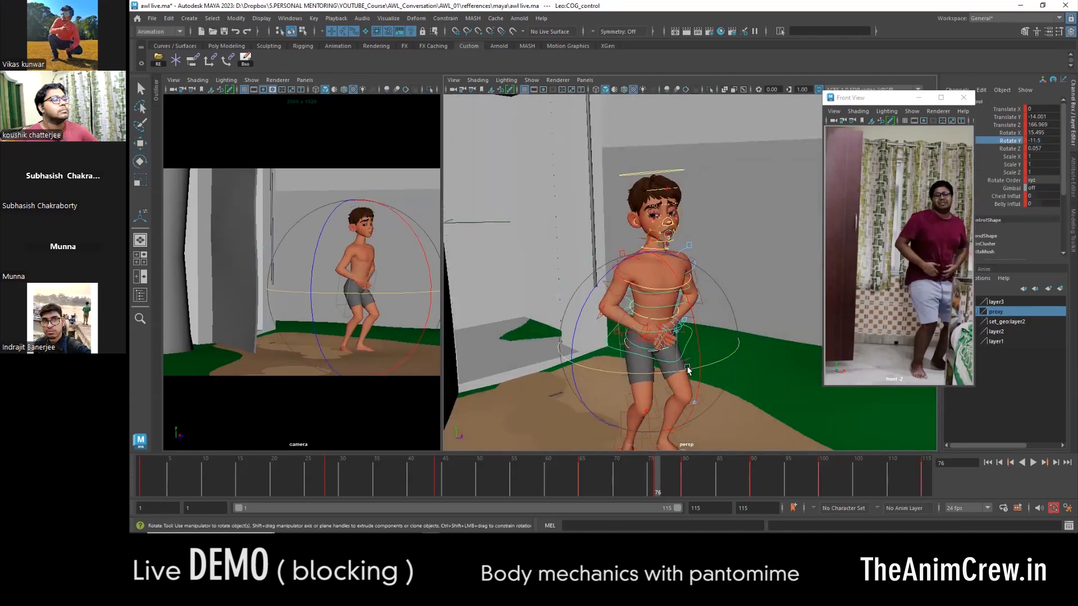
alt+drag(667, 316, 660, 271)
- Rotate the upper-body and head controls at frame 76 so the head tips down and sideways
alt+right_drag(660, 270, 589, 229)
click(656, 247)
alt+drag(596, 253, 698, 240)
key(e)
key(w)
mouse_move(698, 242)
alt+mouse_down()
mouse_move(676, 281)
mouse_move(682, 256)
alt+mouse_up()
click(674, 264)
key(e)
alt+drag(593, 252, 550, 235)
drag(514, 178, 519, 169)
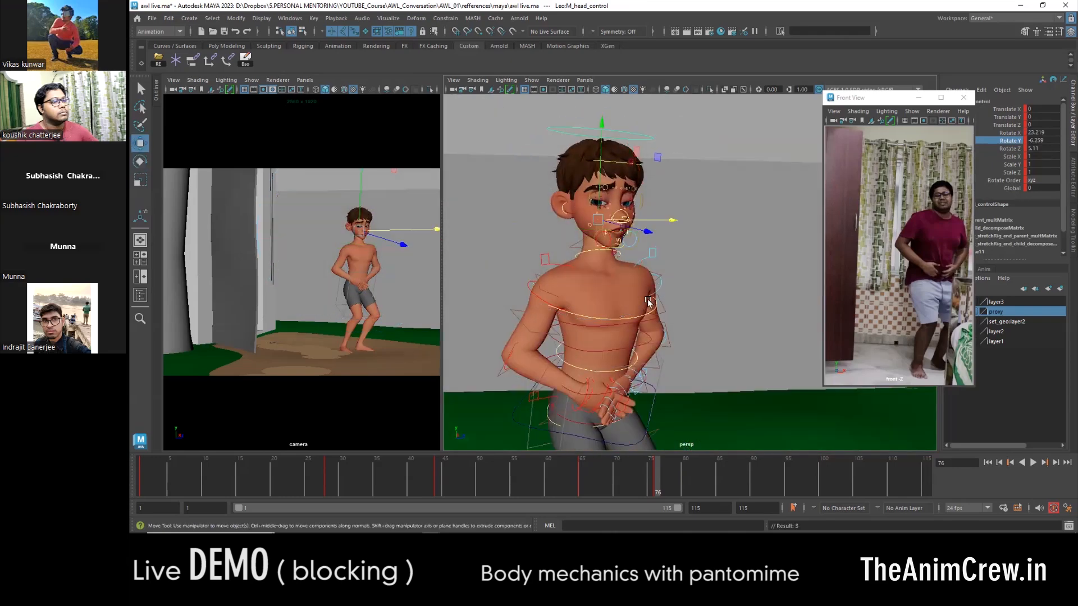
- Zero the translate and rotate channels of the second spine FK control at frame 76
alt+drag(648, 301, 669, 313)
click(669, 312)
alt+middle_drag(668, 336, 654, 281)
alt+drag(655, 281, 652, 330)
shift+click(695, 278)
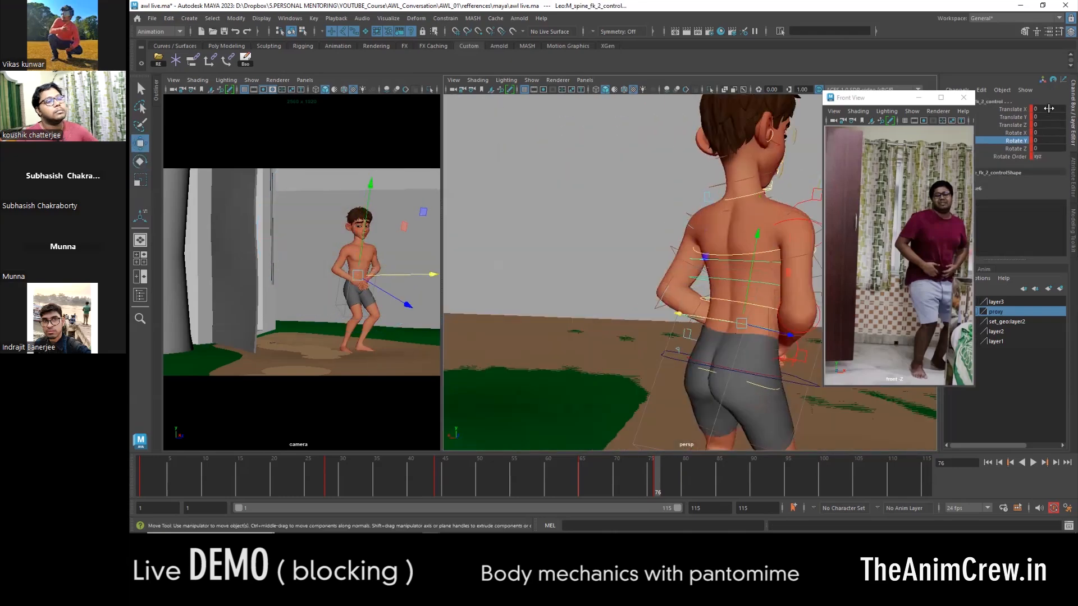
key(Return)
alt+drag(769, 306, 654, 309)
- Rotate the spine FK controls at frame 76 to hunch the torso forward over the hands
key(e)
mouse_move(642, 261)
mouse_down()
mouse_move(636, 271)
mouse_move(630, 262)
mouse_up()
key(w)
alt+middle_drag(630, 262, 625, 326)
click(625, 326)
click(633, 348)
alt+drag(625, 326, 686, 318)
key(w)
click(621, 341)
key(e)
key(w)
- Rotate the neck control at frame 76 to drop the head forward, and adjust the head's tilt
click(600, 252)
key(e)
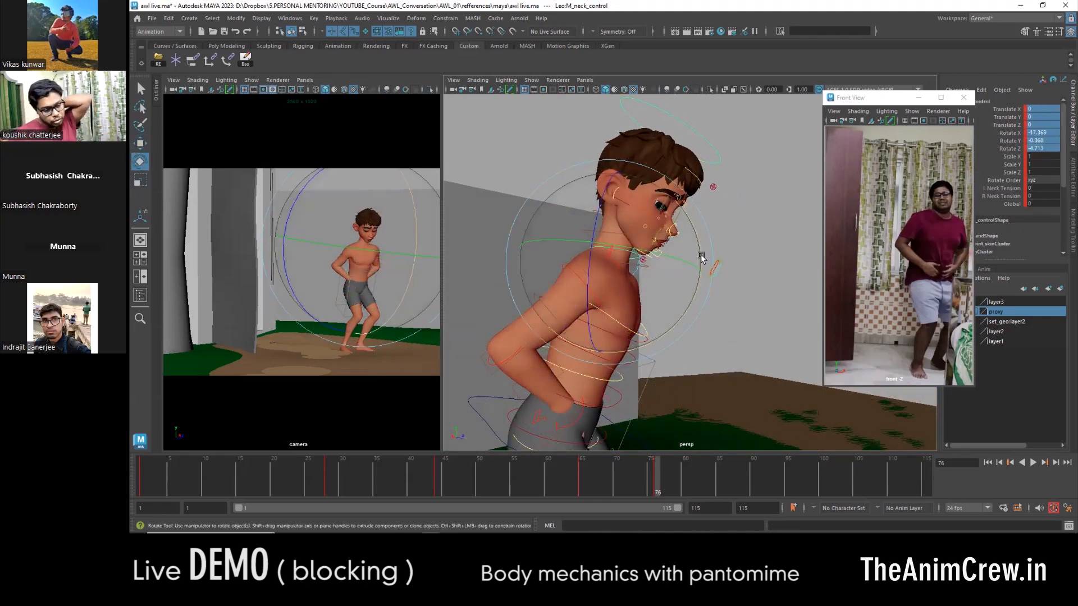
drag(700, 253, 734, 197)
key(w)
drag(351, 212, 366, 221)
alt+drag(736, 233, 699, 225)
drag(699, 224, 704, 238)
key(w)
alt+drag(724, 242, 681, 248)
alt+right_drag(681, 248, 639, 266)
alt+middle_drag(639, 265, 701, 348)
- Lower the eyelids and angle the inner brows downward at frame 76 for a pained expression
click(606, 267)
click(669, 215)
shift+click(719, 220)
drag(656, 126, 659, 155)
key(e)
drag(758, 261, 753, 280)
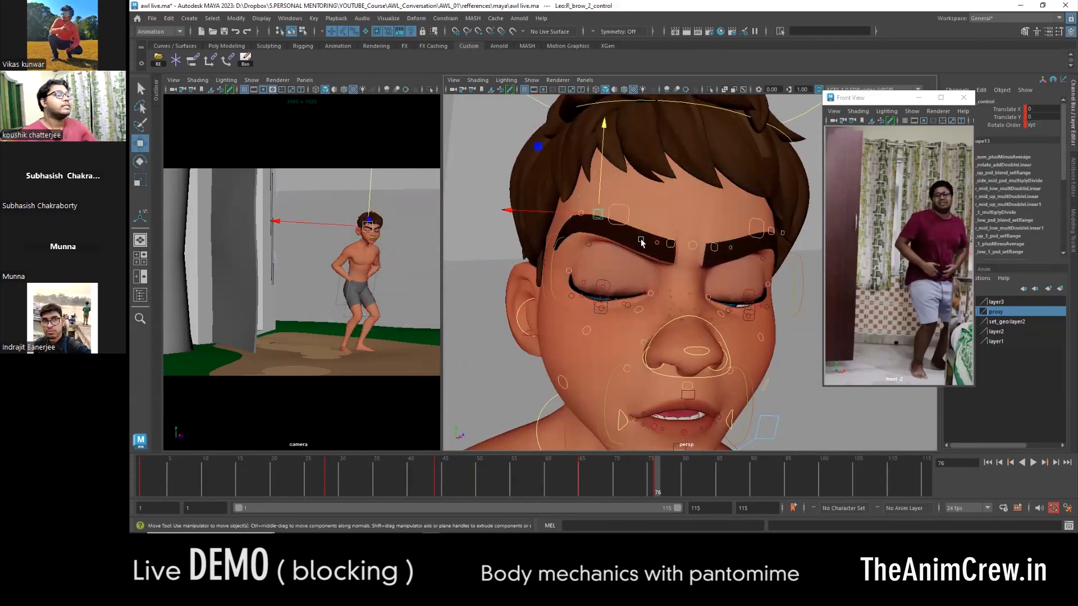
- Move the inner and middle brow controls on both sides at frame 76 to shape a tight frown
alt+drag(643, 239, 596, 233)
shift+click(707, 212)
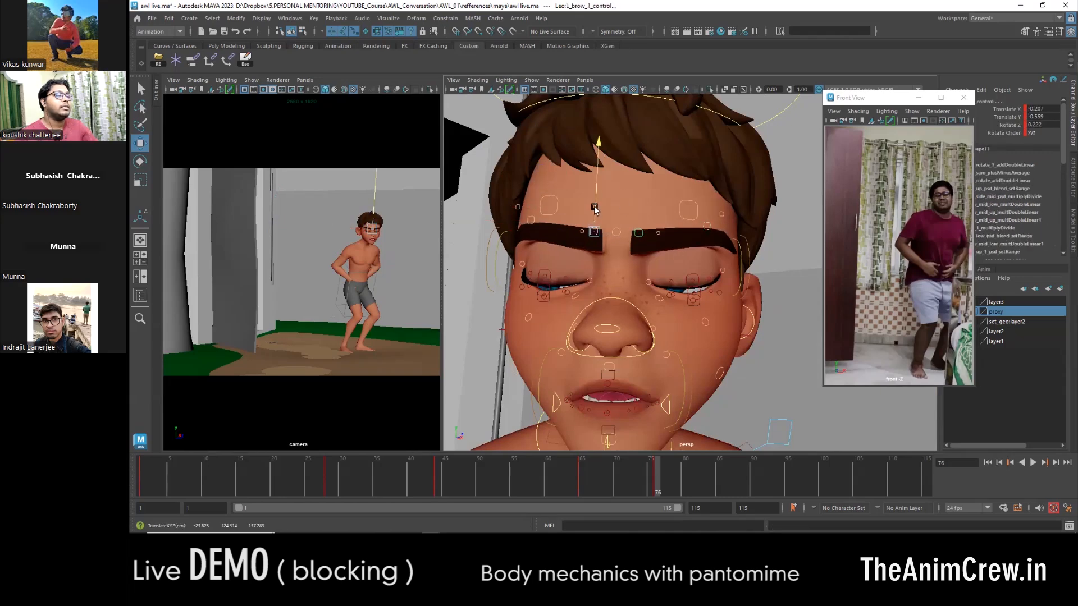
drag(559, 244, 553, 245)
alt+drag(553, 247, 552, 269)
click(593, 260)
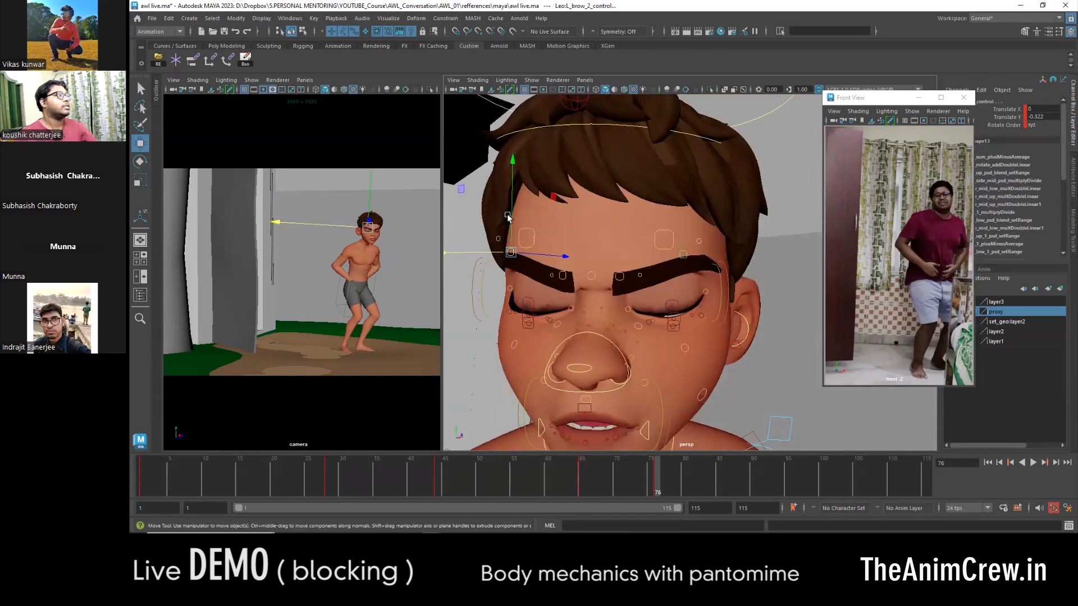
alt+drag(606, 348, 649, 325)
alt+middle_drag(650, 324, 652, 205)
- Move the mouth-corner emotion controls on both sides at frame 76 to pull the mouth outward and down
click(604, 289)
shift+click(704, 283)
alt+drag(702, 284, 630, 296)
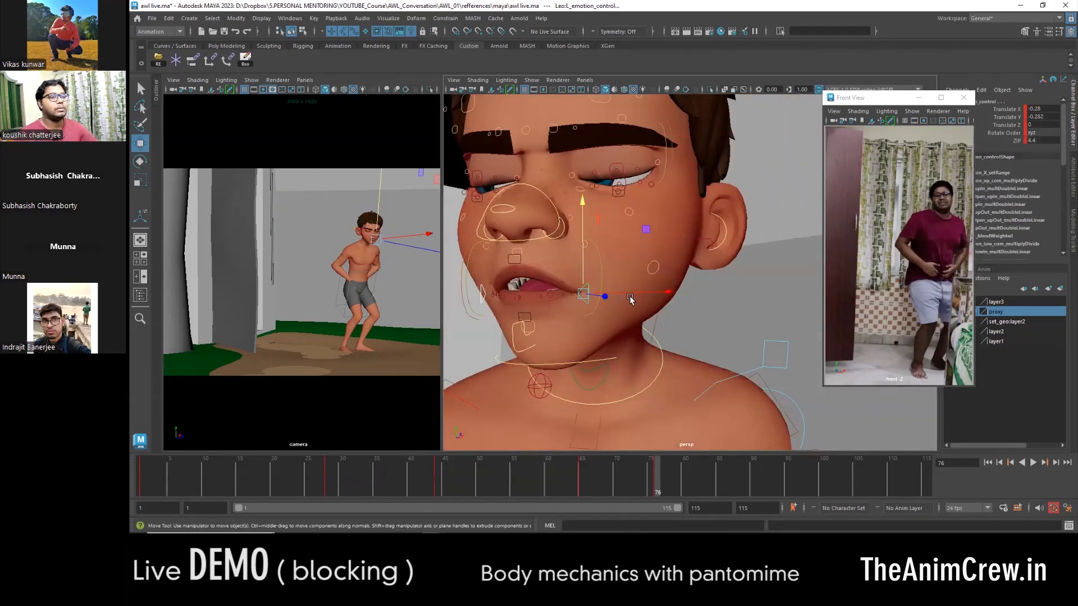
drag(605, 253, 606, 245)
alt+drag(605, 246, 724, 241)
alt+drag(705, 315, 671, 298)
- Raise the upper-lip sneer controls and rotate the jaw control to set the mouth opening at frame 76
key(w)
click(712, 267)
alt+drag(712, 268, 681, 274)
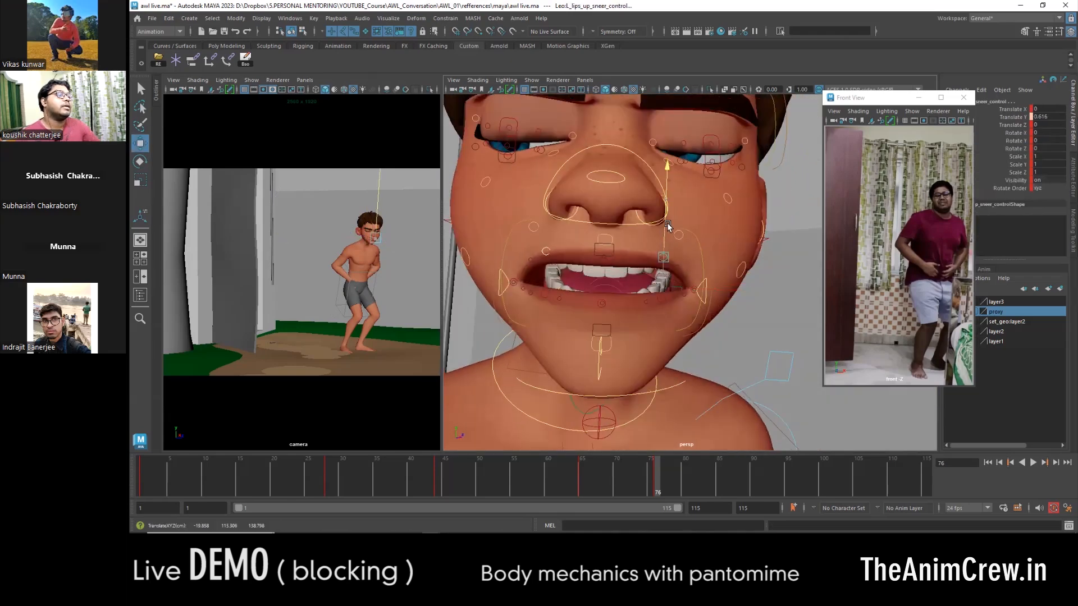
alt+drag(668, 226, 692, 225)
click(655, 337)
key(e)
drag(640, 298, 681, 286)
- Adjust the surrounding lip controls at frame 76 to bare the clenched teeth in a grimace
key(w)
drag(666, 274, 629, 281)
alt+right_drag(645, 292, 653, 330)
alt+drag(652, 330, 673, 323)
alt+right_drag(674, 323, 608, 301)
click(648, 233)
mouse_move(647, 233)
alt+mouse_down()
mouse_move(671, 238)
mouse_move(652, 230)
alt+mouse_up()
drag(656, 207, 654, 197)
alt+drag(719, 247, 693, 264)
drag(614, 196, 640, 222)
- Refine the middle upper-lip and neighbouring mouth controls at frame 76 to finish the grimace
click(688, 220)
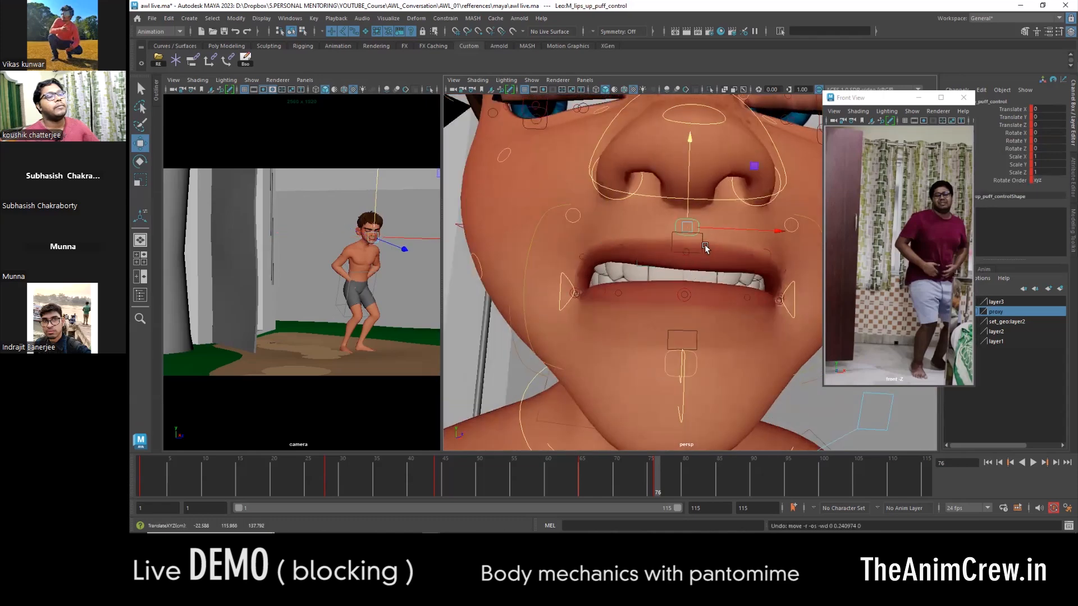
alt+drag(705, 247, 683, 264)
click(674, 273)
alt+drag(664, 226, 682, 289)
click(710, 274)
click(682, 285)
mouse_move(682, 289)
alt+mouse_down()
mouse_move(667, 306)
mouse_move(669, 289)
alt+mouse_up()
scroll(668, 289, down, 4)
alt+drag(668, 289, 803, 264)
scroll(763, 292, up, 5)
alt+middle_drag(803, 264, 688, 258)
drag(681, 252, 645, 281)
- Switch the perspective view to wireframe to reach the hidden controls, and return it to shaded display
click(564, 263)
scroll(645, 281, up, 5)
click(674, 257)
mouse_move(561, 278)
alt+mouse_down()
mouse_move(691, 263)
mouse_move(648, 279)
alt+mouse_up()
key(4)
shift+click(722, 260)
shift+click(641, 231)
key(5)
scroll(631, 234, down, 10)
scroll(635, 275, up, 2)
- Rotate the left upper arm FK control at frame 76 to adjust the elbow against the hunched torso
click(698, 327)
alt+drag(697, 328, 745, 358)
click(724, 308)
alt+middle_drag(745, 358, 729, 316)
key(e)
drag(748, 293, 750, 287)
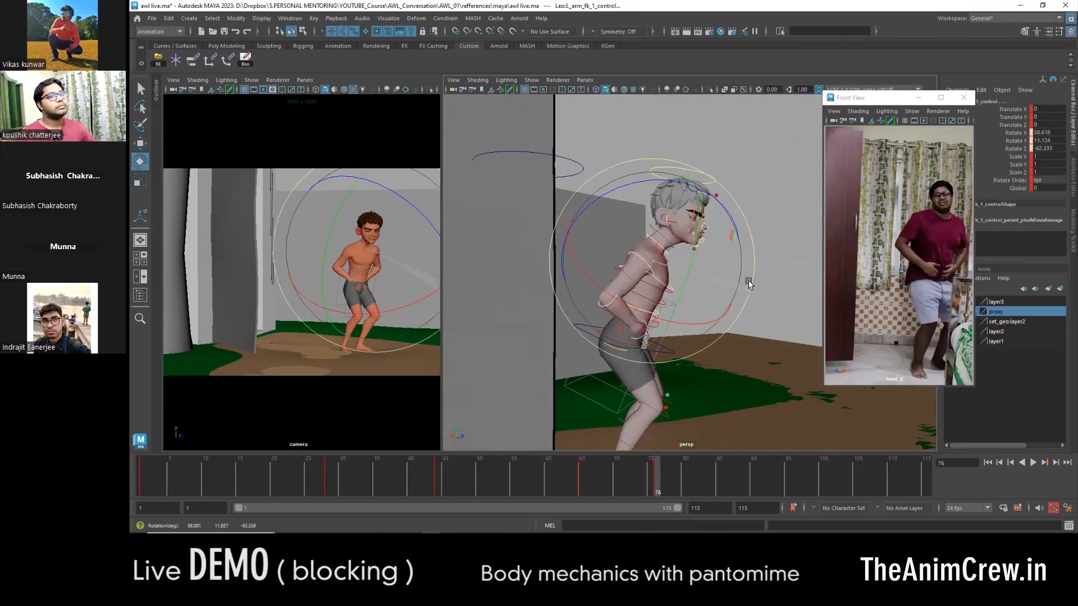
- Compare frame 76 with the preceding frames and move the right leg's pole vector control to turn the knee inward
alt+drag(712, 378, 627, 192)
drag(593, 489, 657, 484)
scroll(647, 433, up, 3)
alt+middle_drag(647, 433, 626, 339)
click(625, 338)
alt+drag(624, 338, 646, 301)
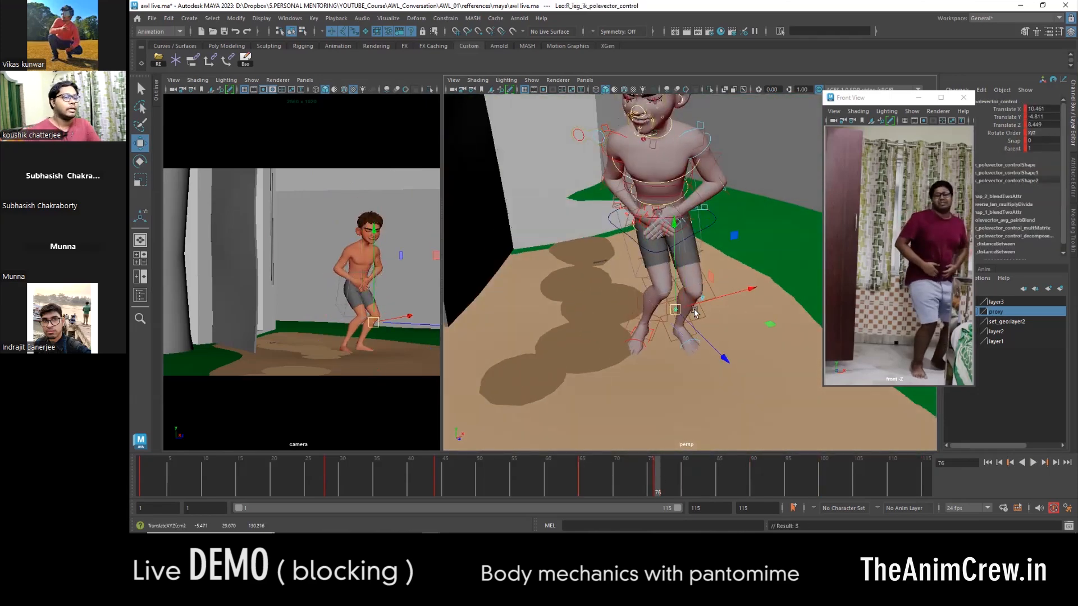
- Move the right leg's pole vector control at frame 76 to bring the right knee further inward
alt+drag(671, 312, 709, 339)
scroll(709, 339, up, 5)
alt+middle_drag(709, 339, 645, 420)
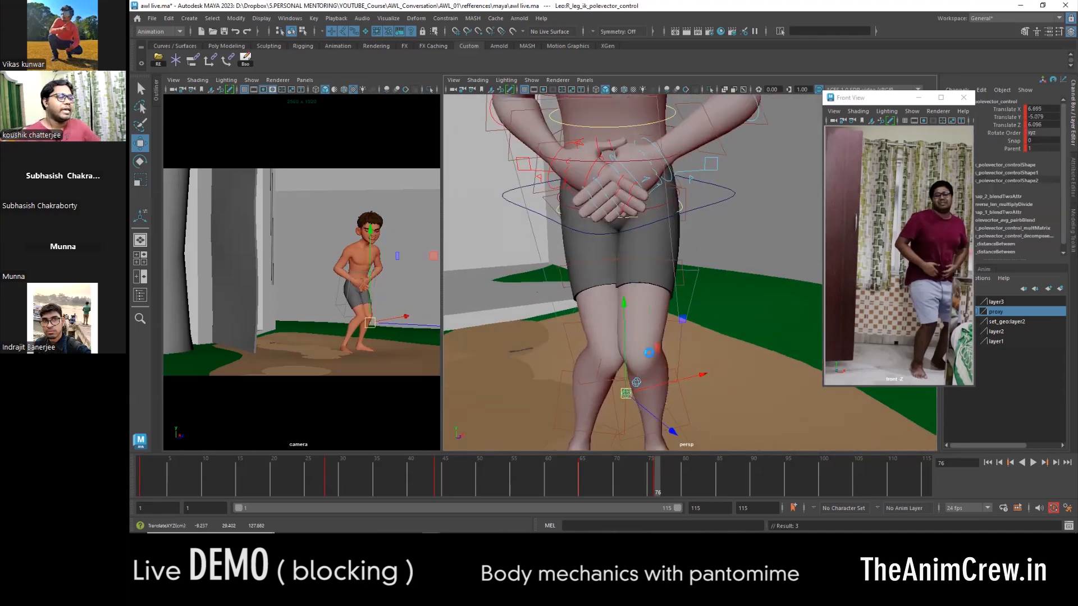
alt+drag(736, 239, 724, 244)
click(723, 244)
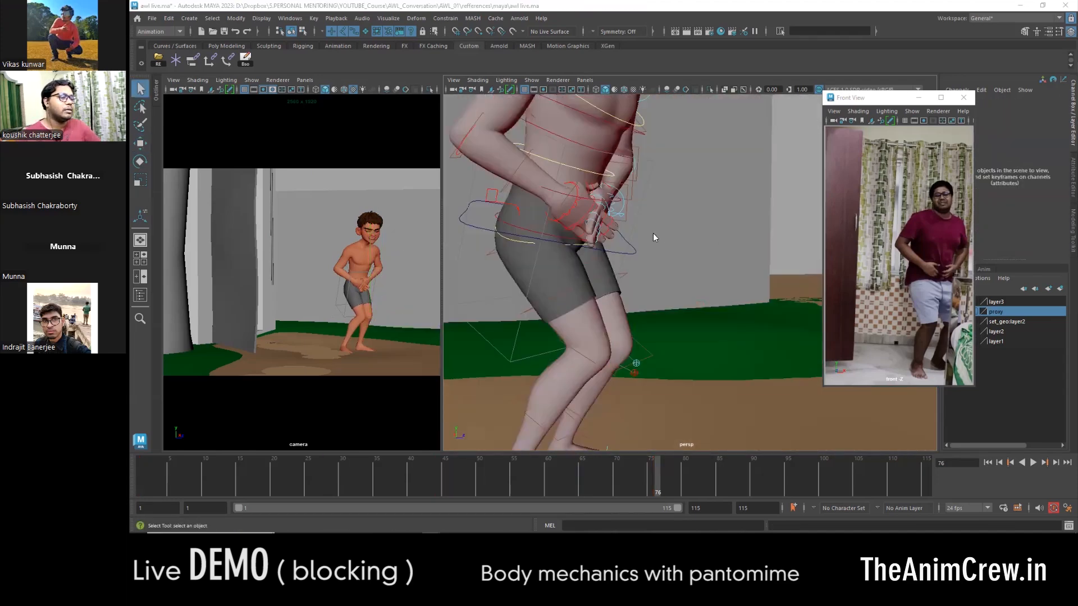
- Save the scene as a new version named awl live_02
key(ctrl+shift+s)
text(_1)
click(775, 364)
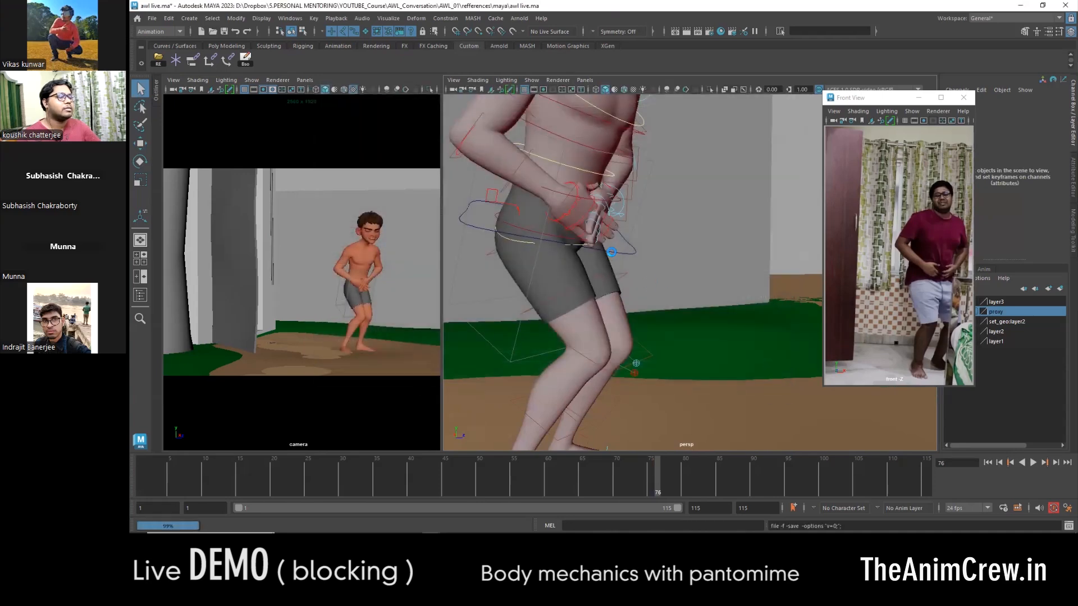
- Move and rotate the COG control at frame 76 to shift the hips and lean the torso further forward
alt+drag(607, 257, 637, 264)
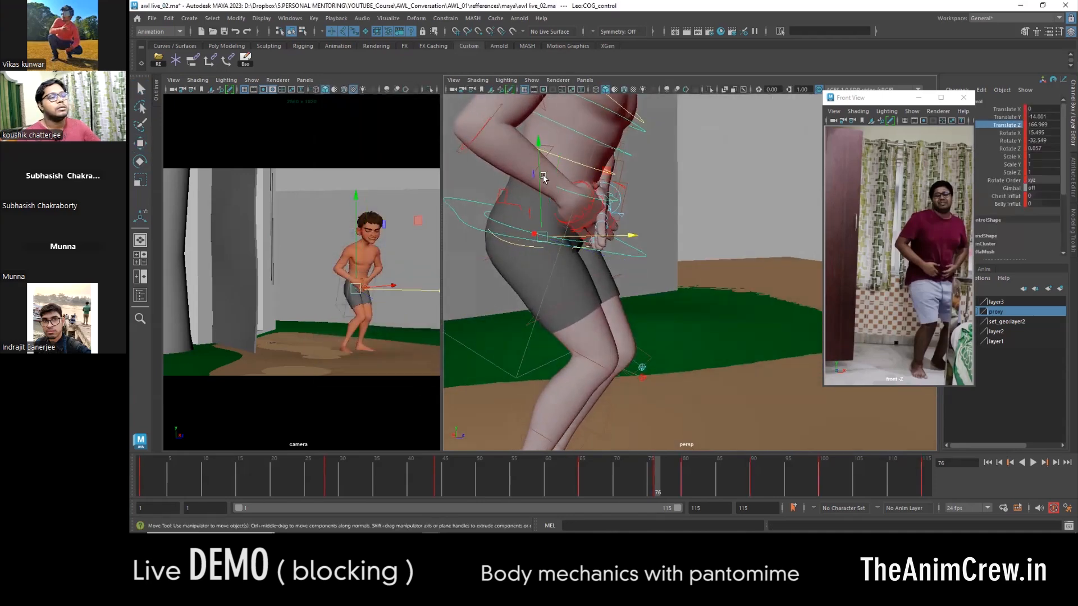
drag(540, 191, 541, 212)
scroll(656, 263, down, 3)
key(w)
drag(703, 270, 683, 264)
alt+drag(682, 269, 686, 282)
drag(685, 282, 670, 278)
drag(613, 162, 610, 175)
key(e)
alt+drag(620, 247, 587, 255)
drag(668, 228, 669, 242)
- Move the right and left leg pole vector controls at frame 76 to fit the knees to the shifted hips
key(w)
alt+drag(709, 282, 579, 322)
click(610, 326)
drag(636, 309, 617, 311)
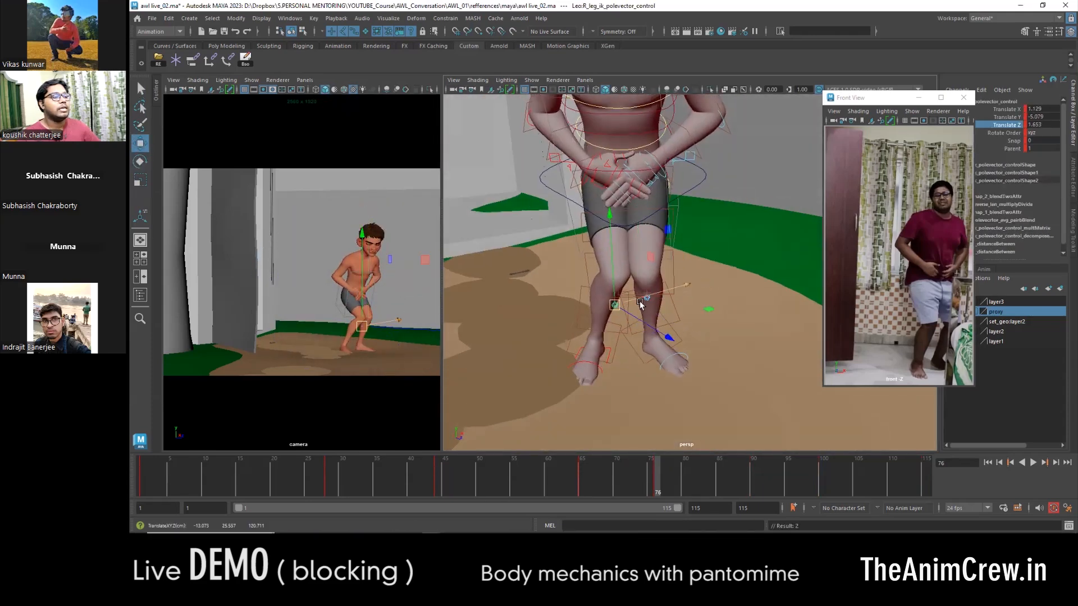
alt+middle_drag(626, 278, 623, 359)
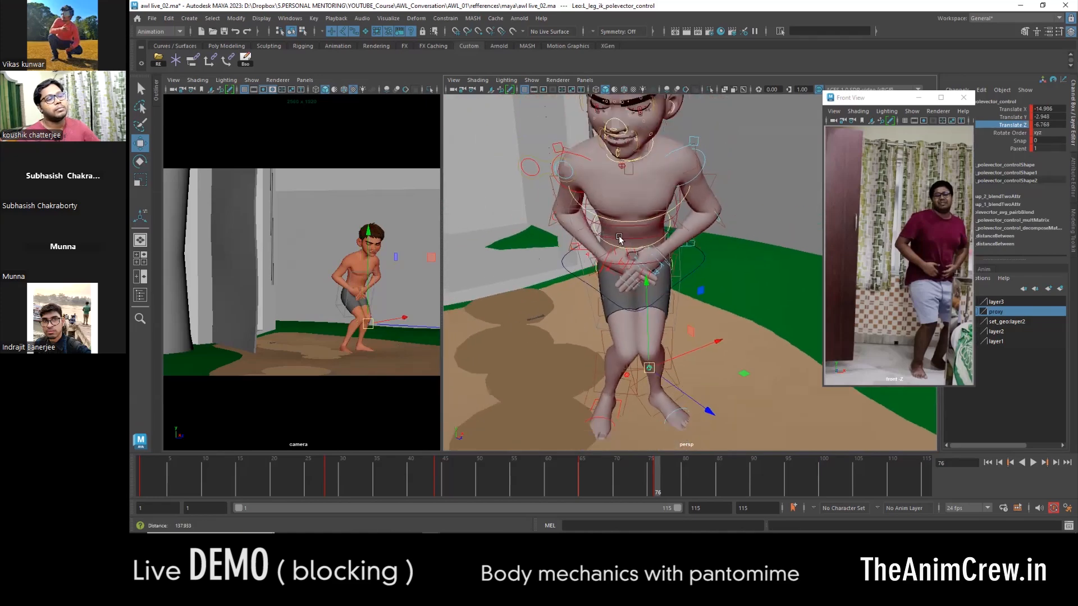
alt+drag(620, 301, 616, 322)
- Adjust the upper-body and neck controls at frame 76 to refine the hunched neck line
click(687, 160)
key(e)
drag(399, 247, 361, 228)
key(w)
alt+drag(623, 275, 754, 237)
click(645, 272)
key(e)
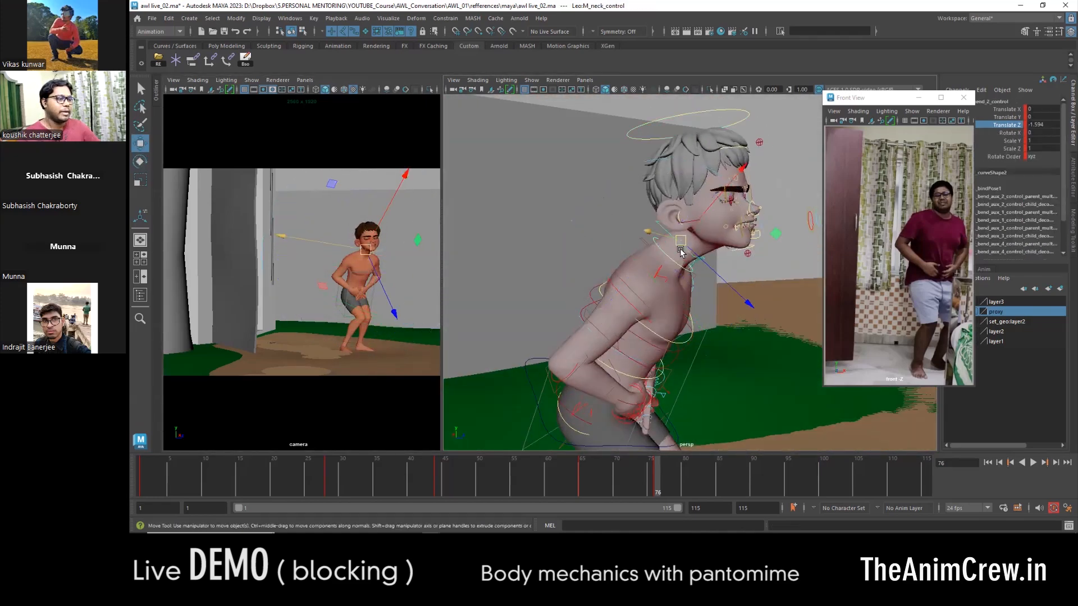
click(671, 237)
alt+drag(671, 238, 727, 262)
alt+middle_drag(706, 240, 673, 280)
- Rotate the head control and refine the neck rotation at frame 76 so the head suits the forward lean
click(598, 155)
key(e)
drag(762, 212, 768, 231)
drag(354, 252, 350, 242)
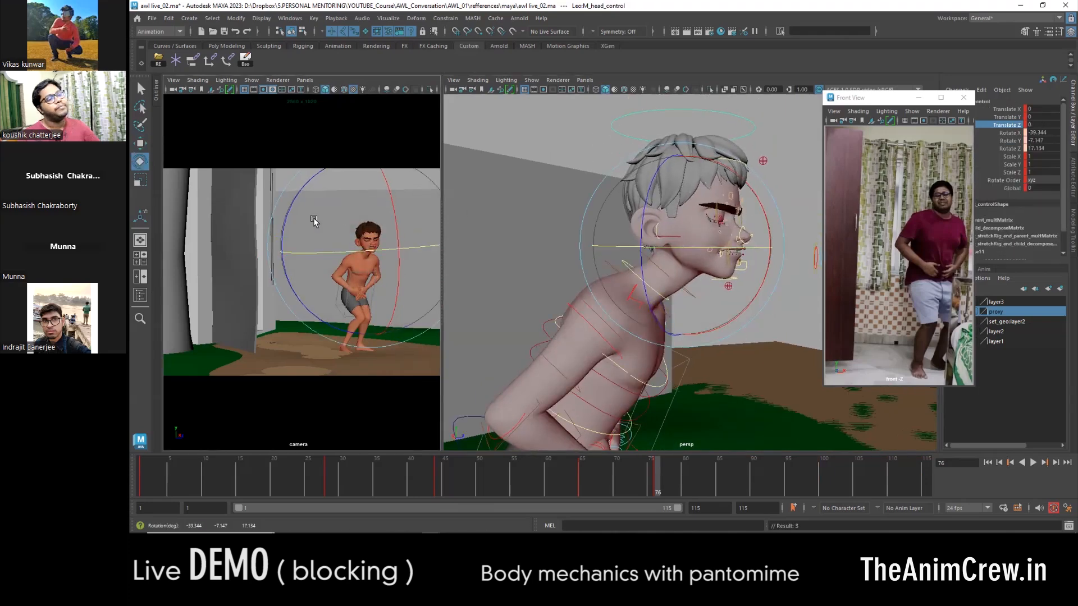
click(635, 273)
alt+drag(635, 273, 547, 268)
key(e)
drag(671, 230, 664, 224)
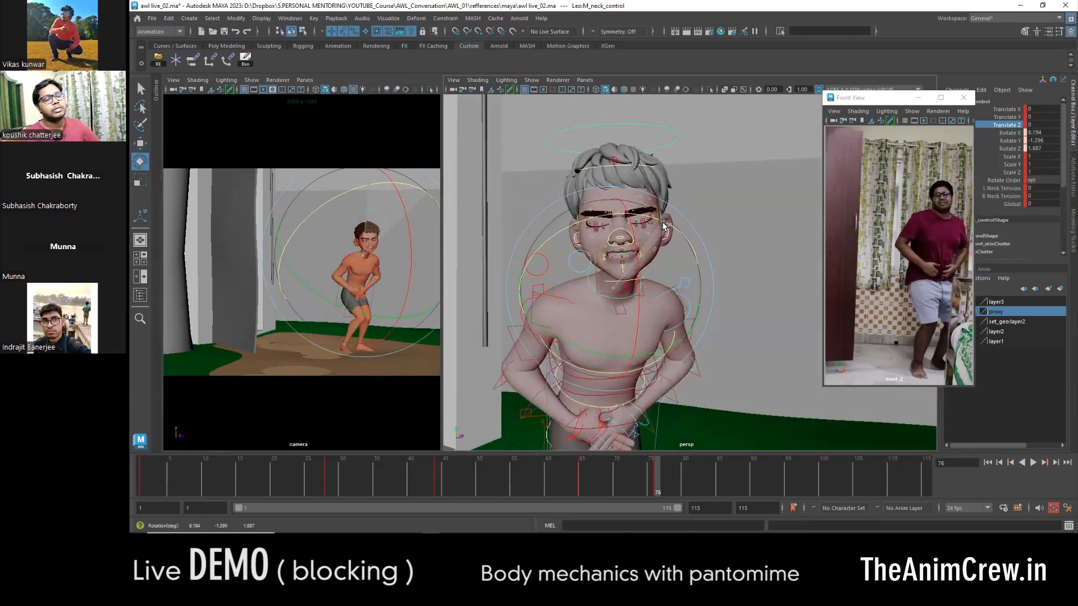
- Rotate the upper-body control near the shoulder at frame 76 to refine the hunched pose
alt+drag(683, 317, 554, 295)
shift+click(687, 286)
key(e)
alt+drag(687, 286, 712, 275)
key(w)
alt+right_drag(708, 275, 544, 277)
alt+drag(544, 277, 591, 323)
- Select all character controls and compare the frame 76 pose with its neighbouring key from several angles
drag(721, 256, 594, 424)
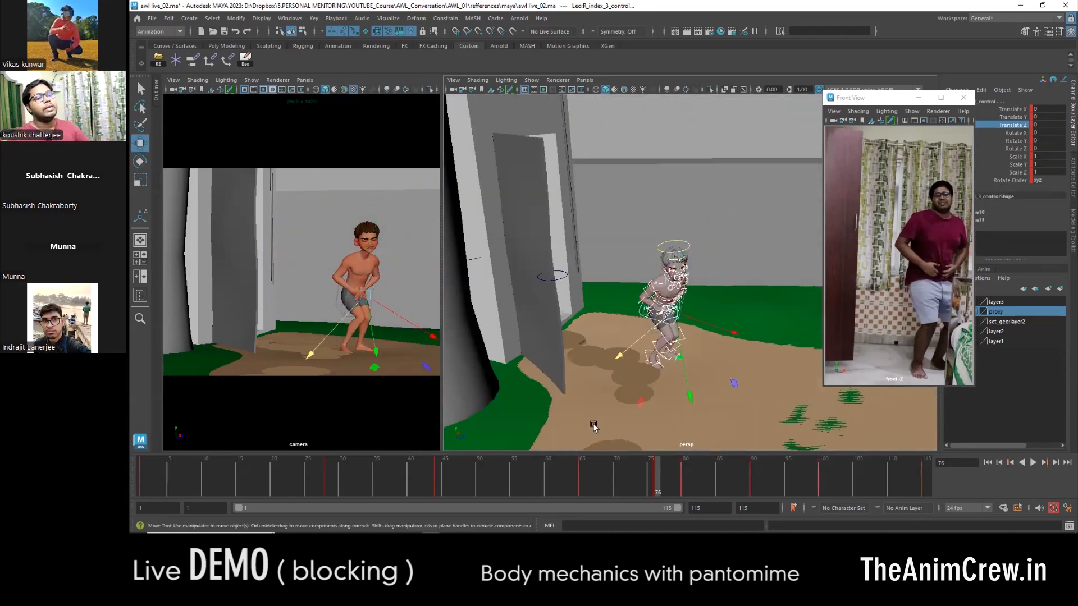
key(comma)
key(period)
alt+right_drag(634, 264, 590, 270)
alt+drag(589, 270, 618, 253)
alt+right_drag(618, 252, 708, 281)
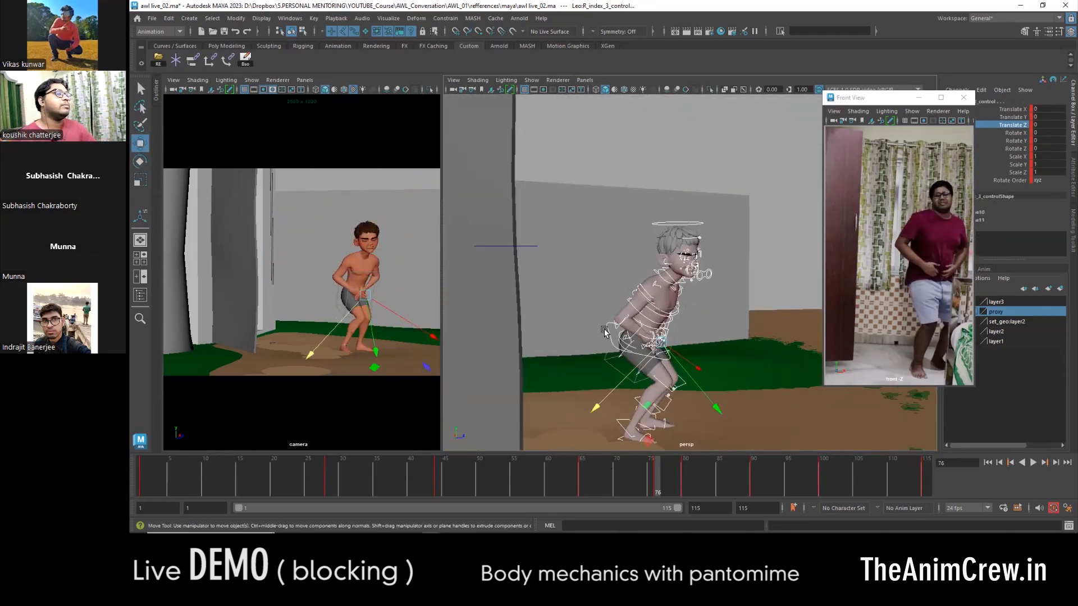
- Reposition the COG control at frame 76 and reduce its forward tilt to make the body more upright
click(665, 334)
alt+drag(666, 334, 843, 252)
drag(617, 285, 617, 262)
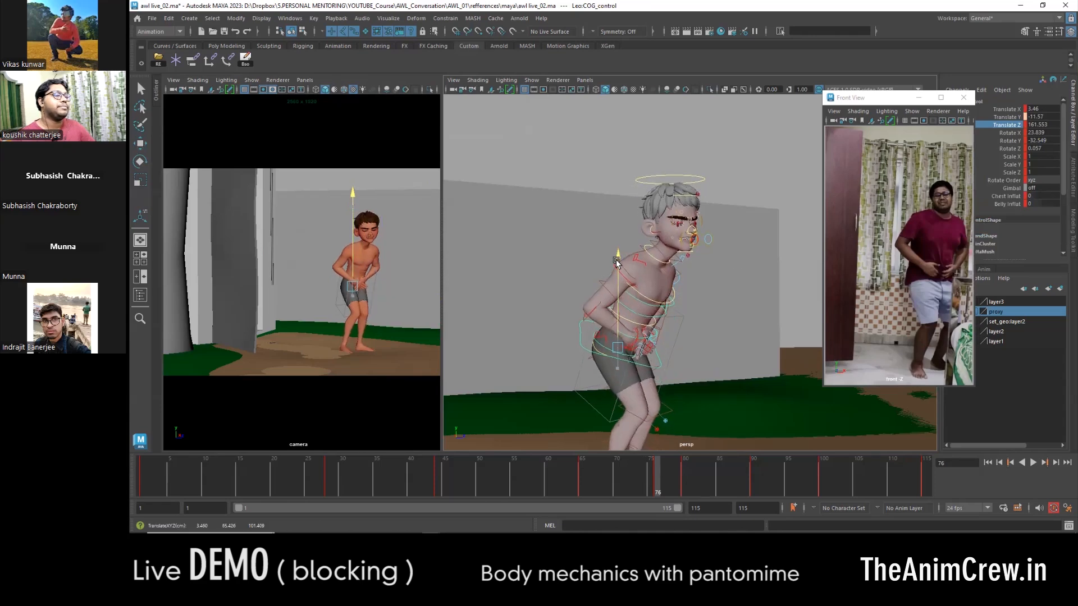
key(e)
mouse_move(680, 337)
mouse_down()
mouse_move(691, 314)
mouse_move(686, 333)
mouse_up()
key(w)
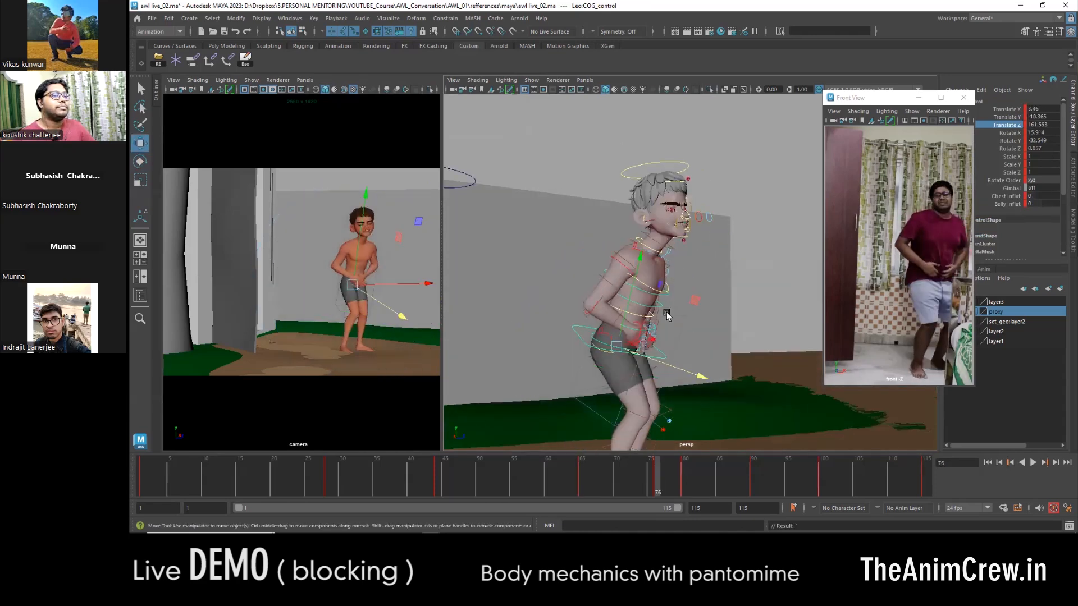
alt+right_drag(667, 313, 573, 252)
- Delete the keys between frame 76 and the final key on all character and door controls
drag(745, 188, 524, 448)
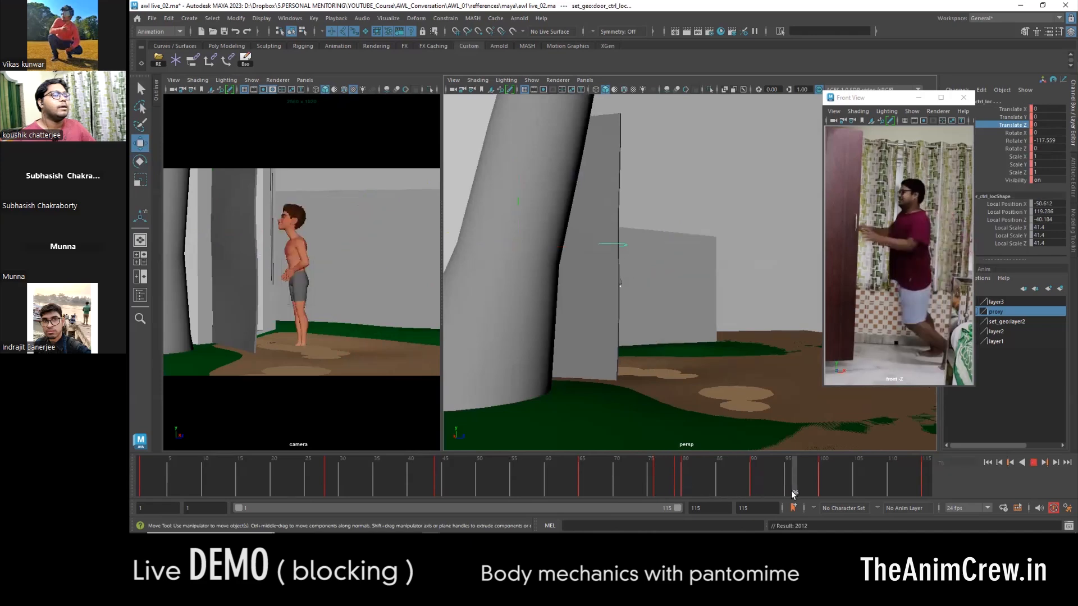
mouse_move(913, 495)
mouse_down()
mouse_move(837, 480)
mouse_move(932, 487)
mouse_move(840, 490)
mouse_move(896, 495)
mouse_move(946, 484)
mouse_move(764, 432)
mouse_move(719, 483)
mouse_move(659, 470)
mouse_move(910, 482)
mouse_up()
shift+drag(830, 480, 927, 482)
right_click(674, 471)
click(696, 317)
- Move the COG control at the final key to place the body behind the door, and play back the shot
scroll(685, 372, up, 3)
alt+drag(685, 372, 730, 320)
click(621, 268)
key(f)
alt+right_drag(730, 320, 684, 243)
key(w)
alt+drag(683, 243, 705, 297)
drag(698, 173, 700, 227)
key(alt+v)
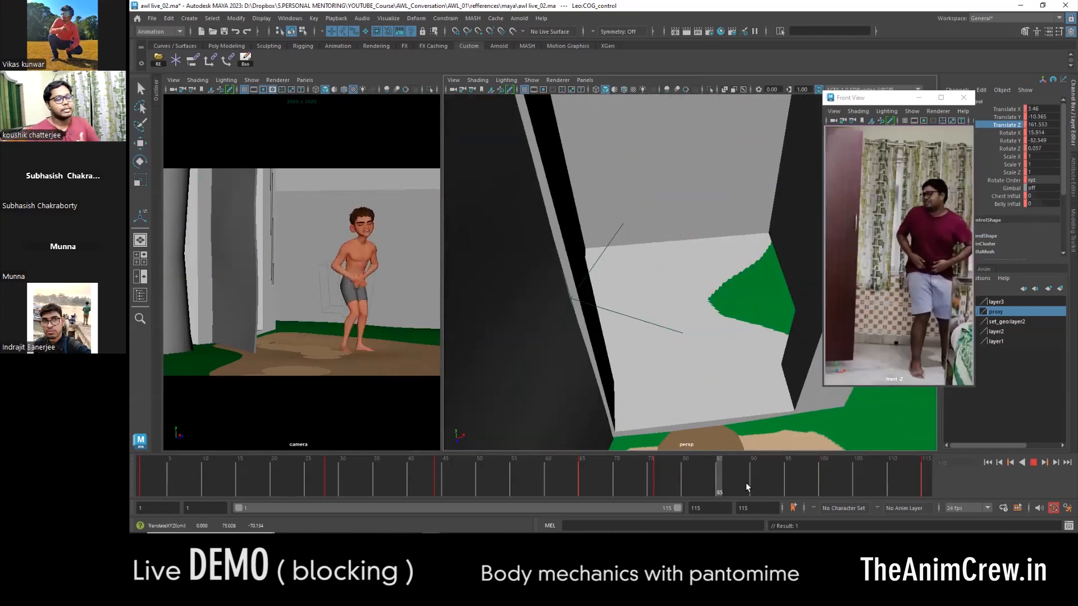
- Set the tangents to Auto for all character controls over the last section of the timeline, and play it back
key(alt+v)
alt+right_drag(786, 365, 732, 349)
click(830, 480)
alt+drag(732, 348, 719, 314)
drag(623, 236, 719, 393)
shift+drag(637, 481, 850, 481)
key(alt+v)
shift+drag(964, 471, 966, 473)
right_click(775, 479)
click(913, 413)
key(alt+v)
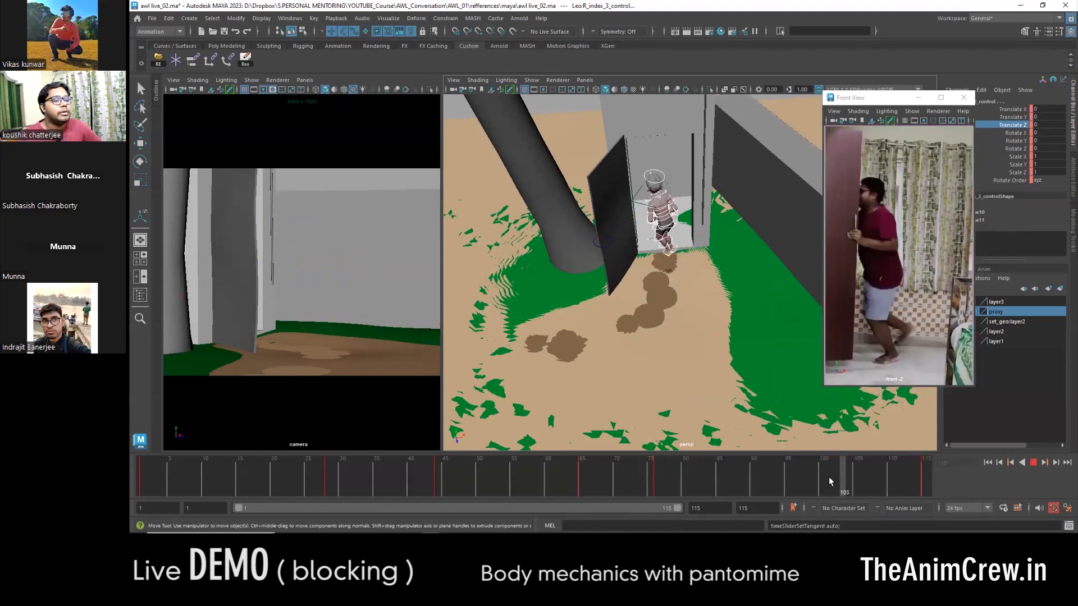
- Go to frame 115 and rotate the body control to adjust the character's stance in the doorway
mouse_move(828, 484)
mouse_down()
mouse_move(928, 475)
mouse_move(730, 477)
mouse_move(928, 476)
mouse_up()
scroll(671, 338, up, 5)
mouse_move(663, 293)
alt+middle_down()
mouse_move(671, 339)
mouse_move(675, 322)
alt+middle_up()
click(680, 225)
key(e)
drag(672, 263, 653, 247)
key(w)
alt+drag(635, 306, 654, 336)
- Show the perspective view in wireframe and reposition and rotate the left leg IK control at frame 115
key(4)
click(659, 351)
alt+drag(674, 292, 934, 201)
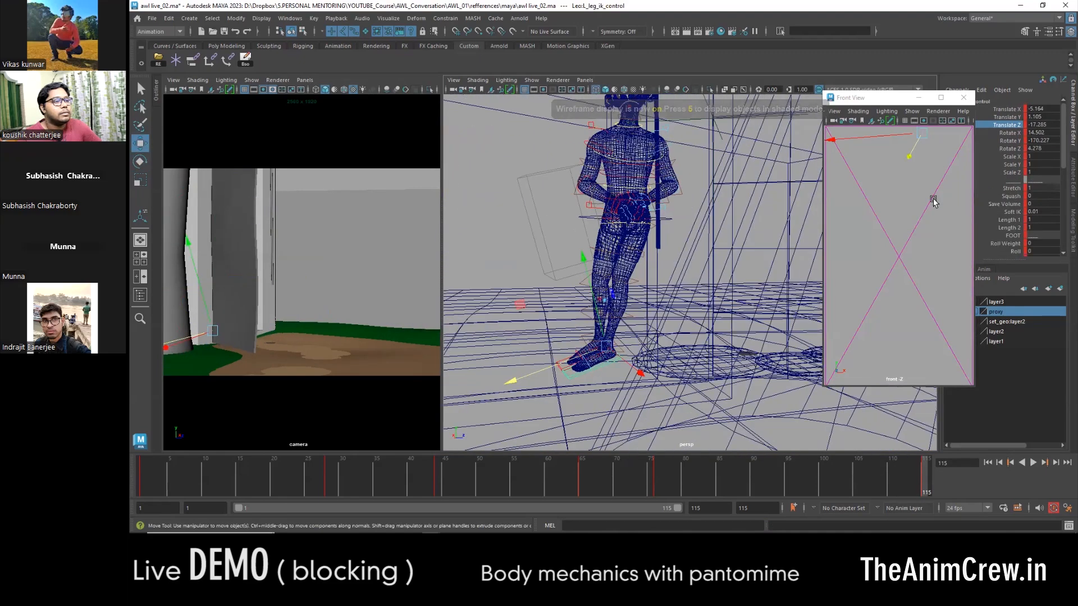
key(e)
drag(710, 340, 736, 359)
key(w)
alt+drag(696, 348, 624, 314)
alt+right_drag(623, 314, 663, 337)
key(e)
drag(687, 343, 570, 408)
- Adjust the right leg's pole vector, set the right foot control's Rotate X and Rotate Z to 0, and turn the foot
key(w)
click(578, 398)
key(e)
drag(495, 325, 521, 413)
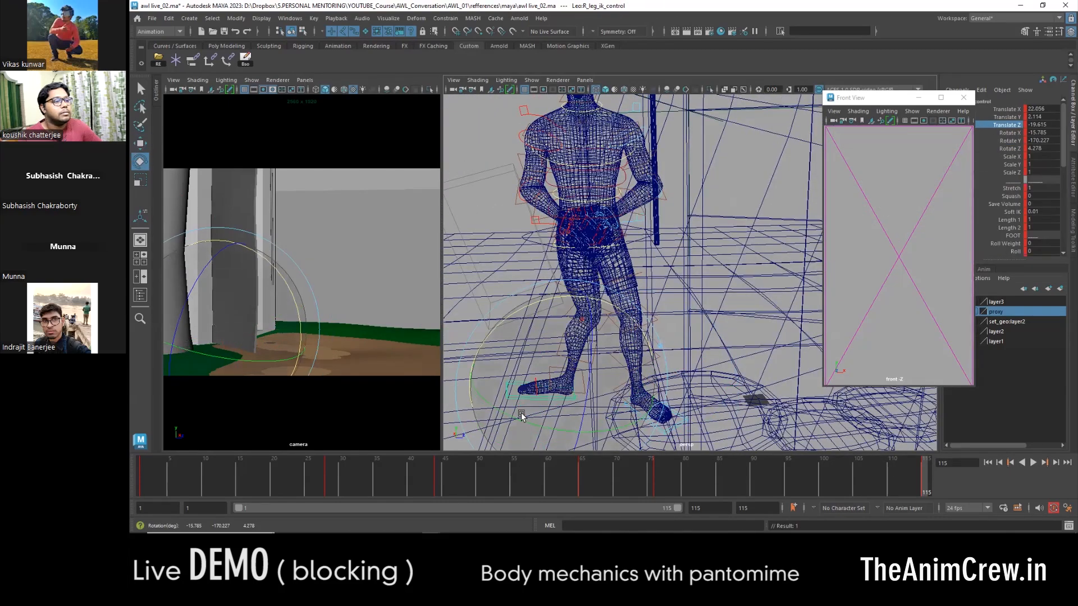
drag(594, 429, 593, 422)
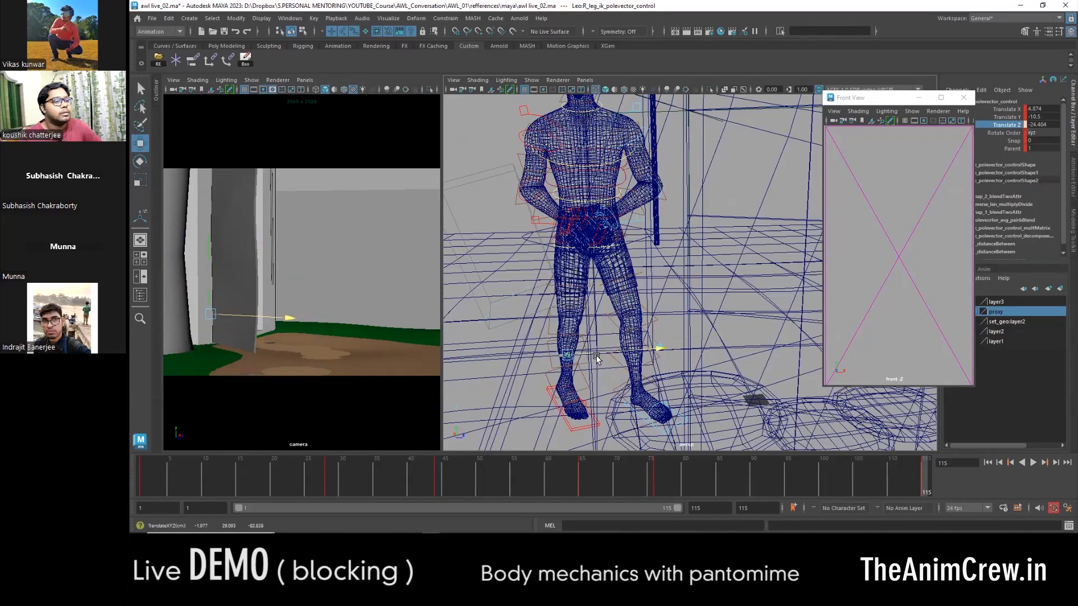
click(573, 431)
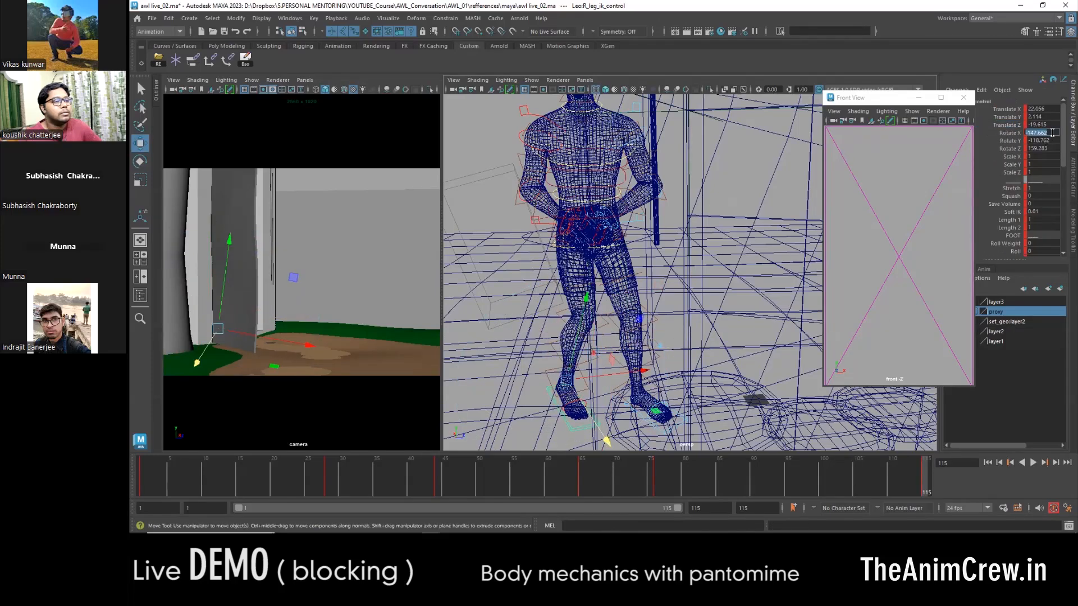
alt+drag(571, 414, 615, 414)
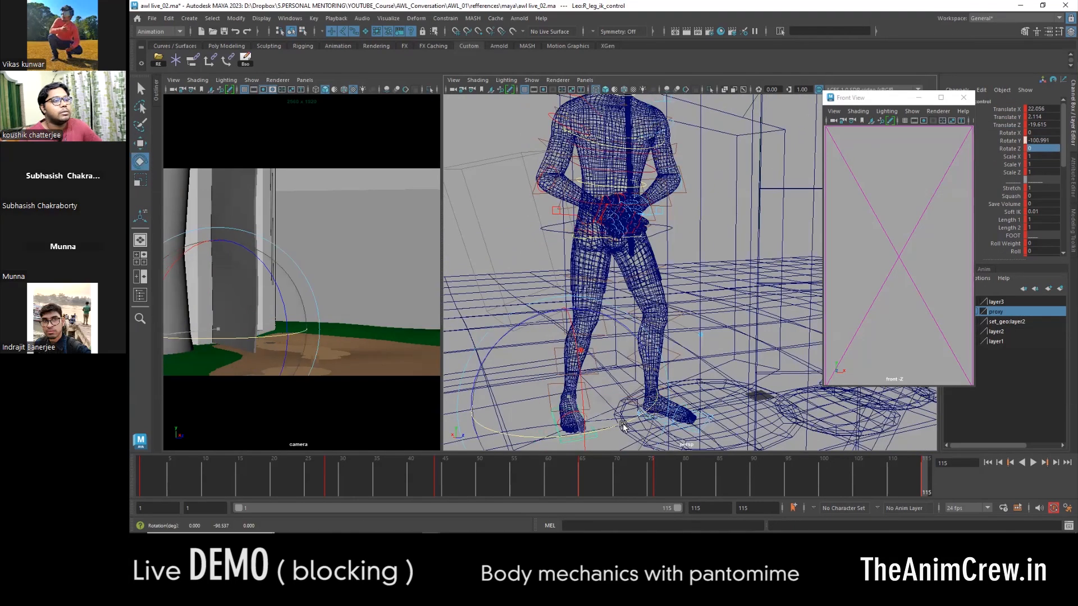
- Check the playback against the video reference and refine the right foot's rotation and the leg controls at frame 115
key(alt+v)
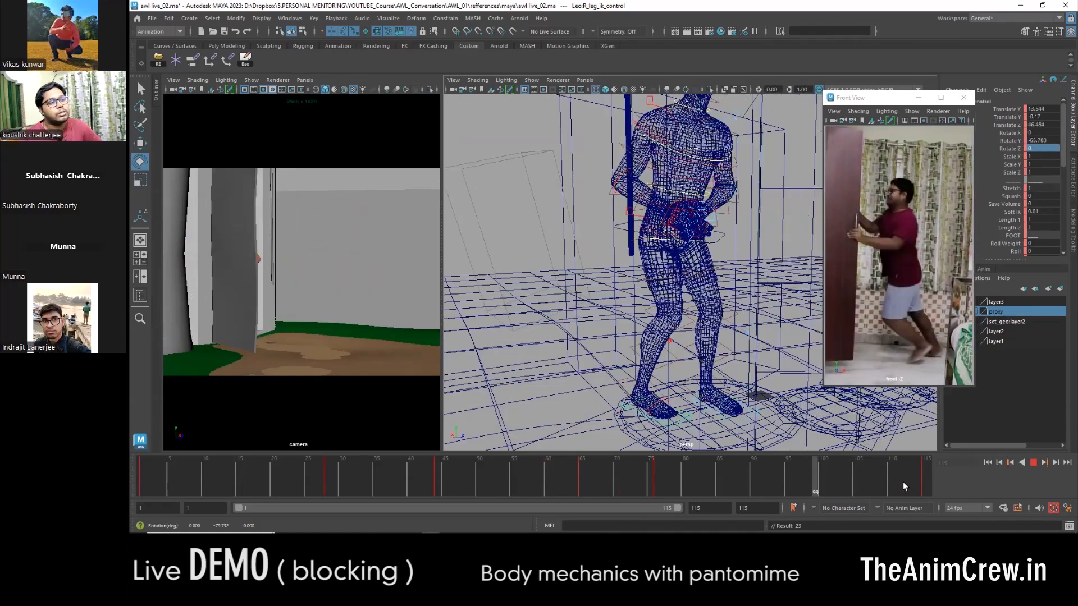
drag(610, 428, 743, 365)
key(w)
alt+drag(657, 362, 754, 395)
click(725, 389)
alt+drag(607, 359, 705, 319)
shift+click(646, 377)
alt+drag(755, 359, 708, 338)
- Refine the lower-body controls at frame 115, undoing one unwanted move along the way
shift+click(732, 279)
alt+drag(732, 280, 668, 256)
drag(581, 321, 705, 368)
key(ctrl+z)
drag(531, 344, 700, 304)
key(e)
key(w)
alt+drag(699, 304, 606, 320)
key(e)
mouse_move(661, 375)
alt+mouse_down()
mouse_move(621, 373)
mouse_move(649, 386)
alt+mouse_up()
scroll(621, 373, up, 3)
key(e)
alt+drag(648, 386, 624, 301)
- Rotate the body at frame 115 and check the stance from another angle
key(w)
click(626, 301)
key(e)
drag(648, 266, 640, 251)
drag(602, 313, 545, 328)
key(w)
click(599, 322)
drag(569, 303, 614, 346)
- Rotate the right foot control at frame 115 to turn the foot in the standing pose
click(634, 403)
key(e)
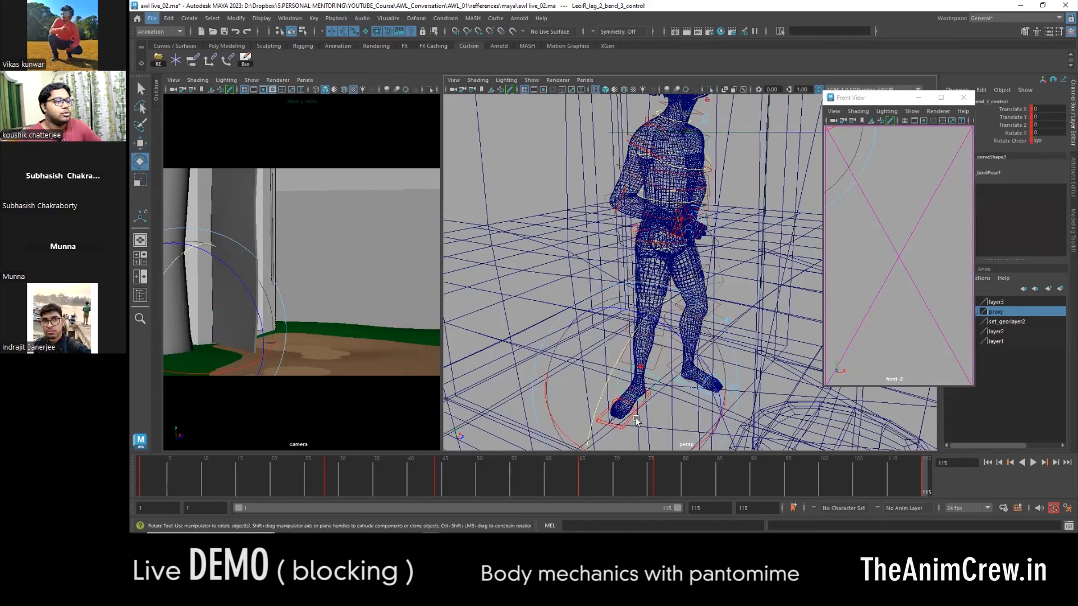
click(622, 428)
drag(618, 438, 678, 429)
alt+drag(665, 383, 605, 340)
drag(606, 340, 595, 332)
alt+drag(595, 332, 682, 306)
- Rotate the COG control at frame 115 to balance the torso over the adjusted feet
click(609, 332)
key(e)
drag(700, 264, 576, 303)
key(w)
scroll(569, 271, down, 5)
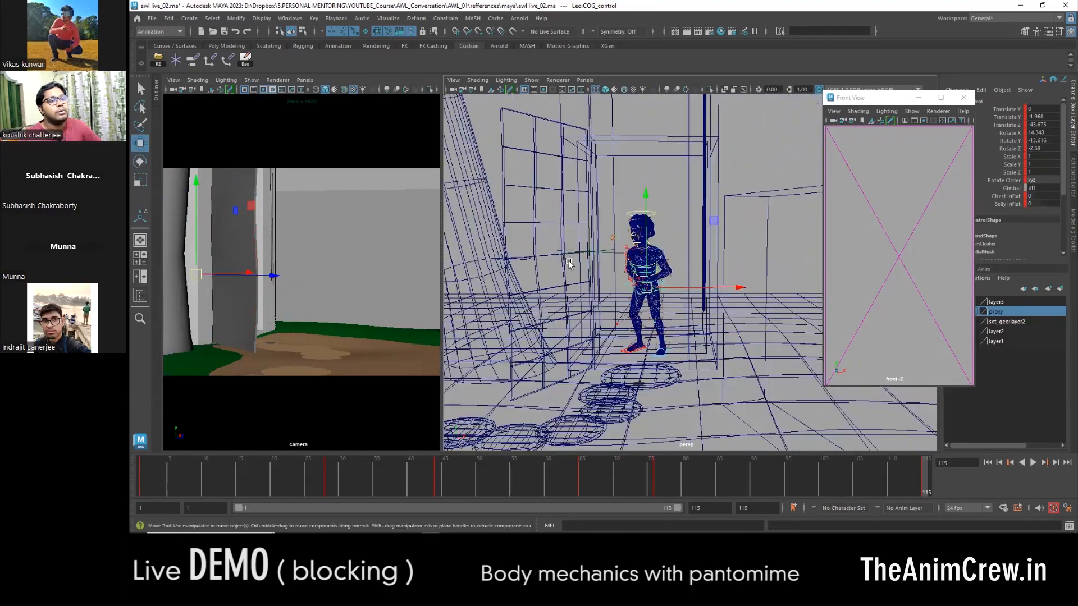
- Return to shaded display, swing the door control to about -13.7 in Rotate Y at frame 115, and review up to frame 100
mouse_move(562, 259)
mouse_down()
mouse_move(668, 262)
mouse_move(635, 361)
mouse_move(578, 309)
mouse_up()
key(5)
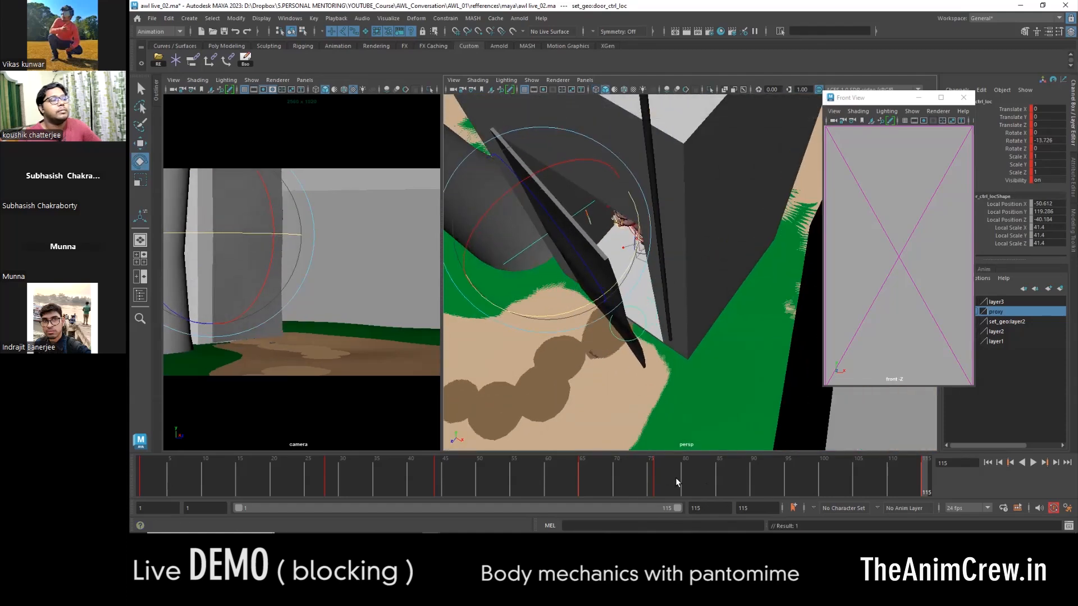
key(alt+v)
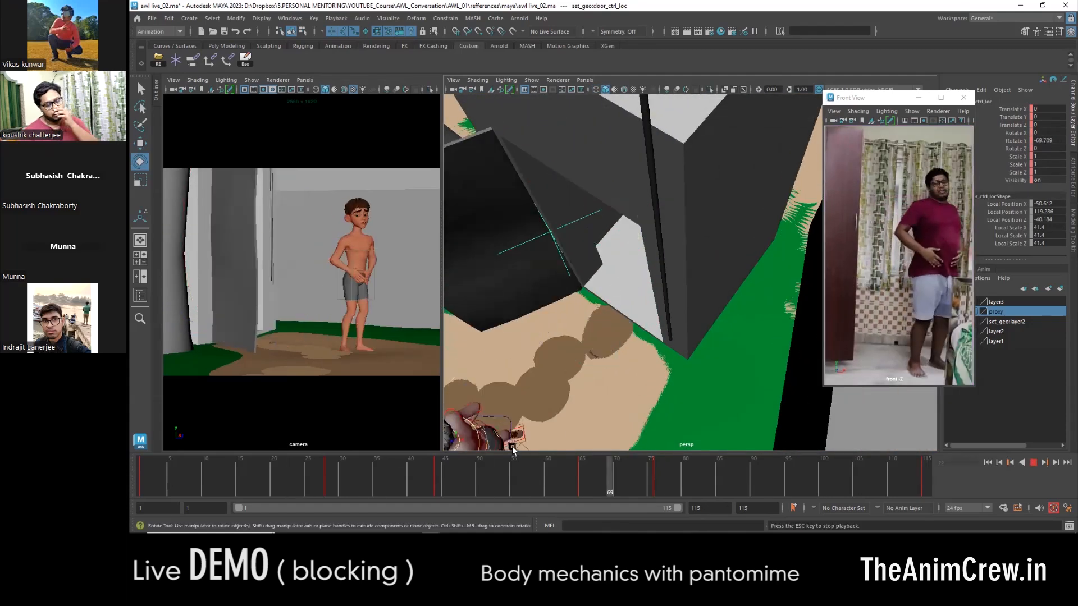
drag(726, 482, 822, 484)
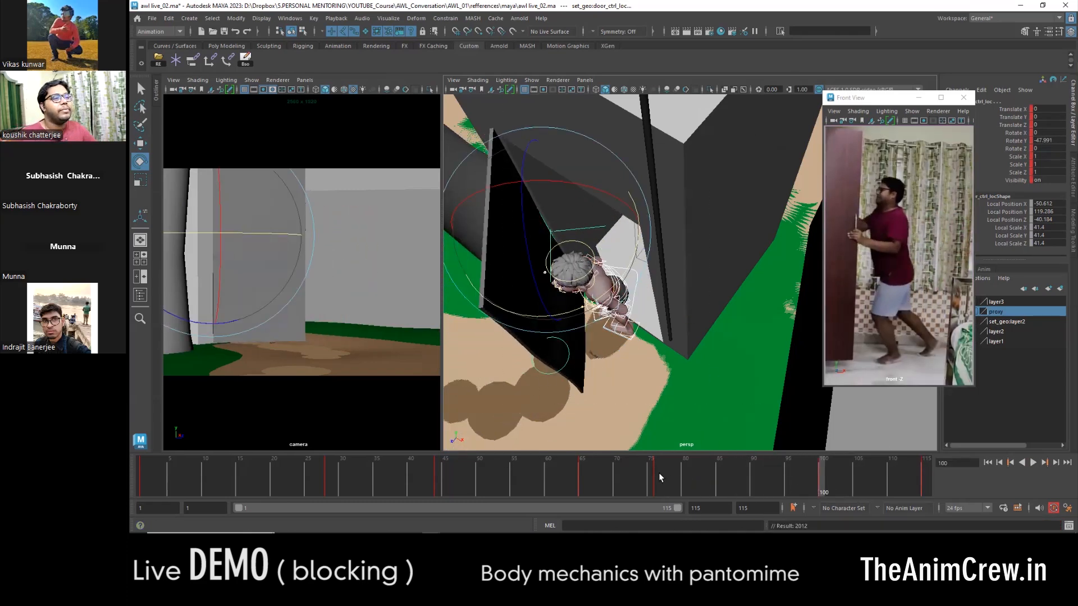
- Copy the door's frame 76 rotation, about -117.6 in Rotate Y, to frame 100
click(654, 478)
key(w)
drag(657, 486, 823, 480)
alt+drag(760, 444, 669, 372)
alt+middle_drag(669, 372, 710, 284)
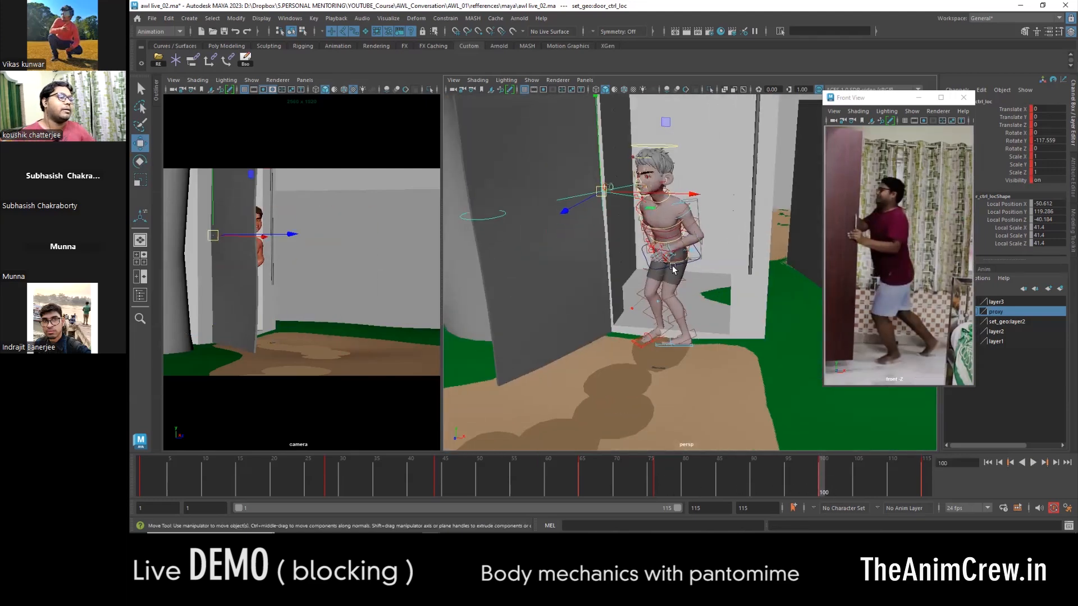
- Compare the character's poses at the frame 76 and frame 100 keys from several angles
click(673, 269)
alt+drag(673, 269, 604, 320)
alt+right_drag(605, 320, 703, 303)
alt+drag(702, 303, 658, 379)
key(w)
key(comma)
key(period)
key(comma)
key(period)
- Copy the left foot control's frame 76 placement to frame 100 and turn the foot to about -165.8 in Rotate Y
click(673, 373)
key(e)
alt+drag(673, 372, 752, 342)
click(659, 474)
click(823, 476)
mouse_move(824, 476)
mouse_down()
mouse_move(709, 477)
mouse_move(822, 475)
mouse_up()
alt+drag(842, 421, 731, 374)
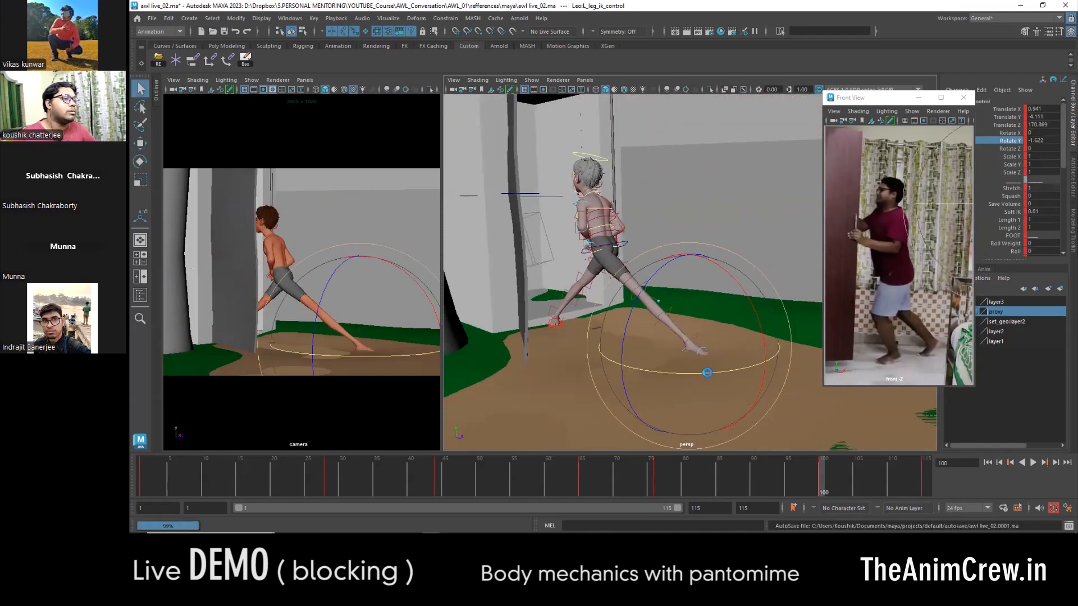
drag(654, 373, 656, 372)
- Move the left foot control under the body at frame 100, to about -22.6 in Translate X and 67 in Translate Z
key(w)
alt+drag(674, 362, 736, 380)
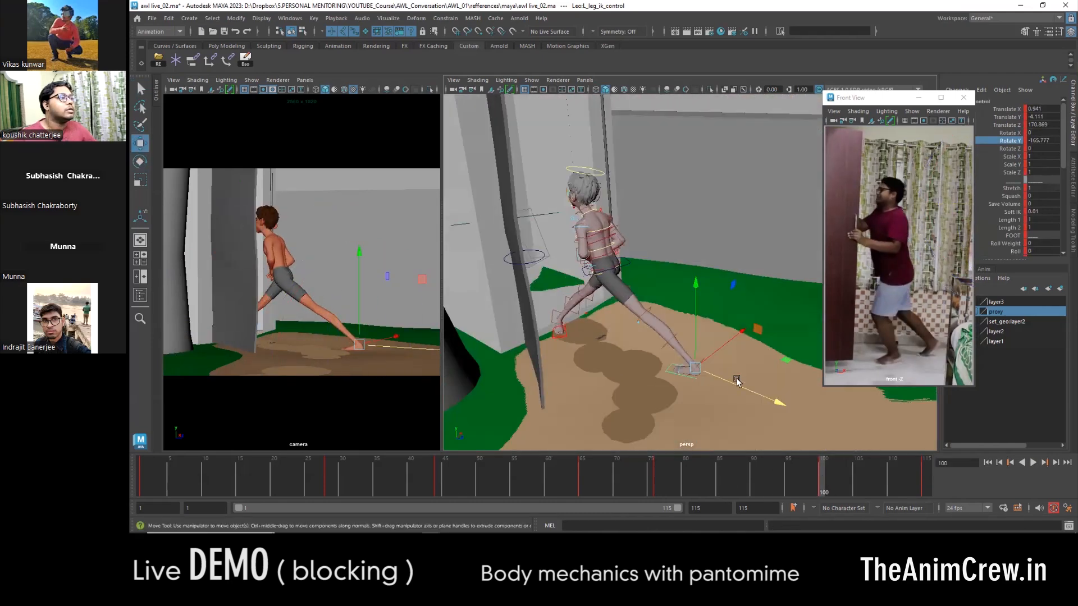
alt+drag(624, 373, 579, 362)
drag(631, 332, 598, 333)
alt+drag(598, 332, 646, 337)
alt+right_drag(646, 337, 667, 337)
alt+drag(666, 337, 646, 362)
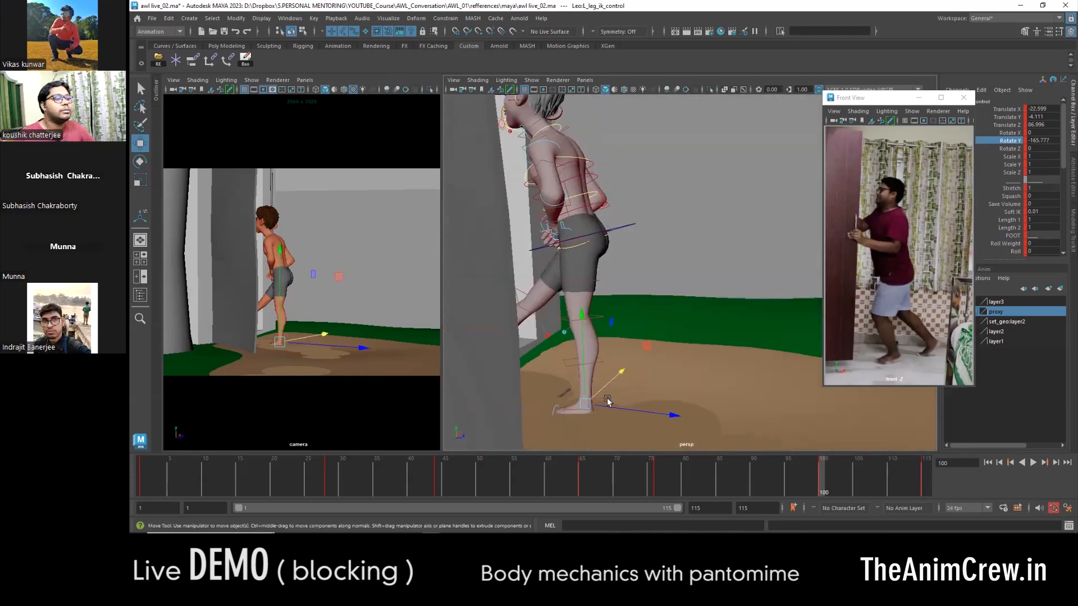
drag(601, 405, 608, 407)
alt+drag(608, 406, 533, 359)
drag(555, 307, 584, 304)
alt+drag(584, 303, 460, 290)
- Reposition the right foot beside the left foot at frame 100 to form a standing pose at the door
key(w)
drag(639, 275, 586, 280)
alt+drag(590, 272, 600, 421)
key(e)
key(w)
alt+drag(600, 421, 691, 306)
scroll(699, 369, up, 3)
click(699, 369)
alt+drag(601, 322, 662, 357)
drag(681, 305, 738, 326)
alt+drag(738, 326, 656, 361)
- Select the right leg's pole vector control in wireframe display and adjust the knee direction at frame 100
key(4)
click(624, 312)
mouse_move(625, 312)
alt+mouse_down()
mouse_move(741, 332)
mouse_move(633, 349)
mouse_move(657, 305)
mouse_move(753, 344)
mouse_move(720, 391)
alt+mouse_up()
key(5)
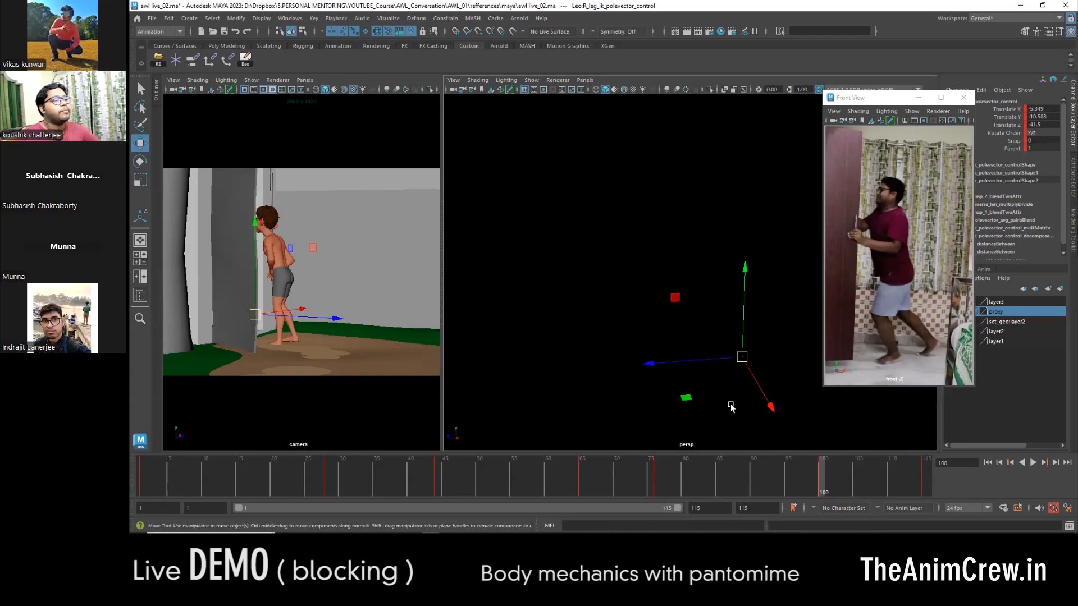
- Play and scrub the blocking through frame 100, comparing the poses with the video reference
key(alt+v)
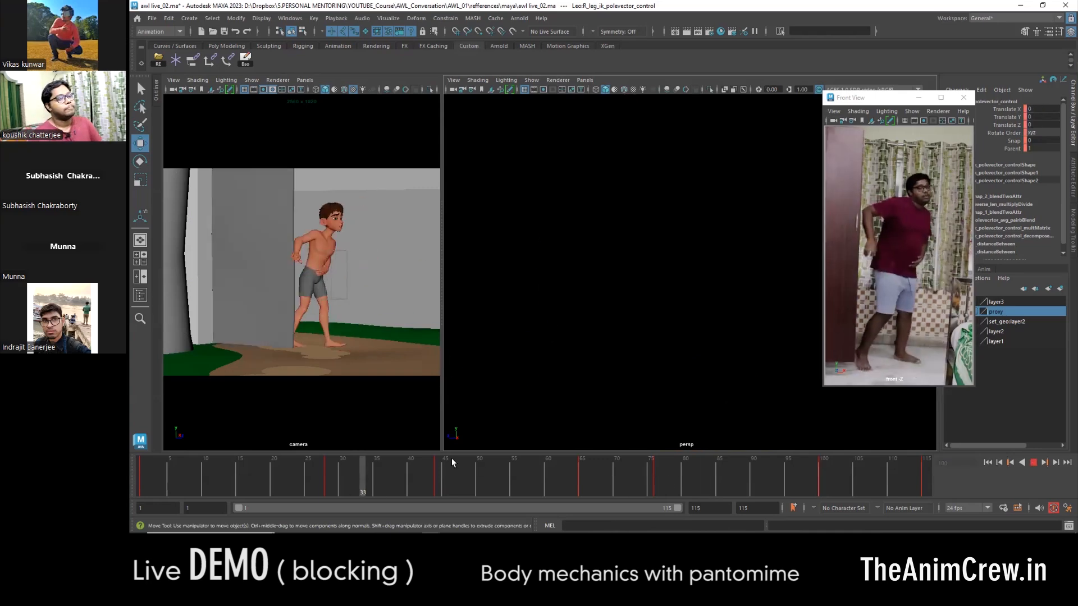
drag(331, 473, 479, 497)
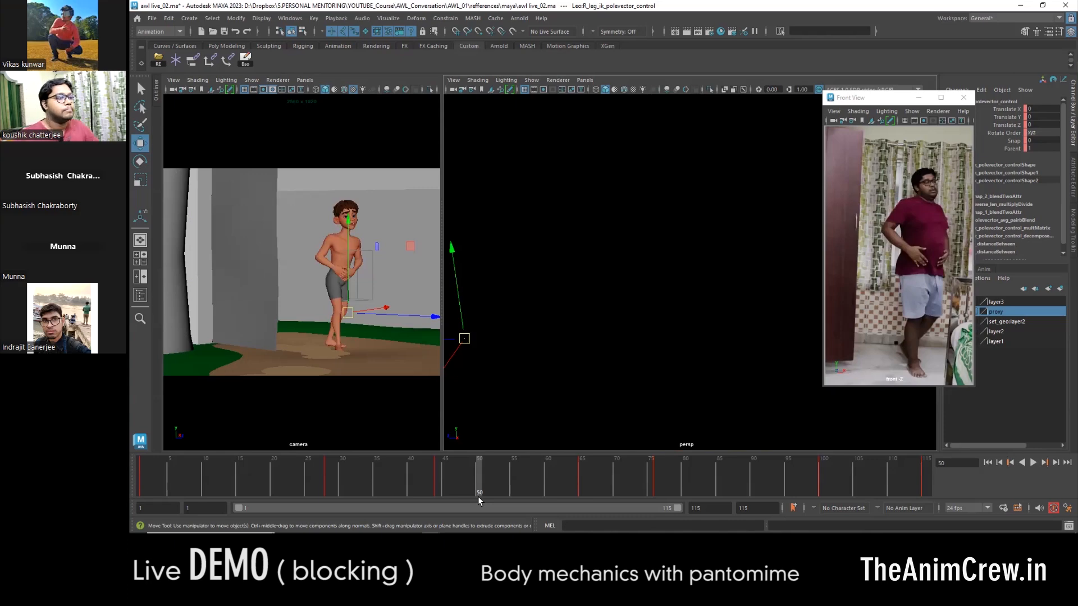
key(alt+v)
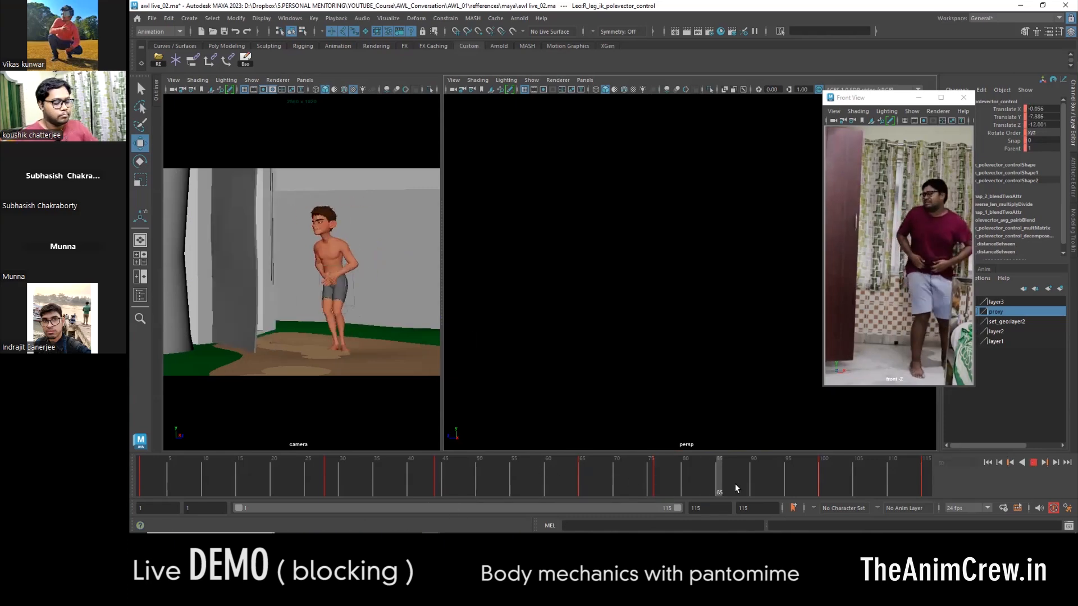
click(821, 482)
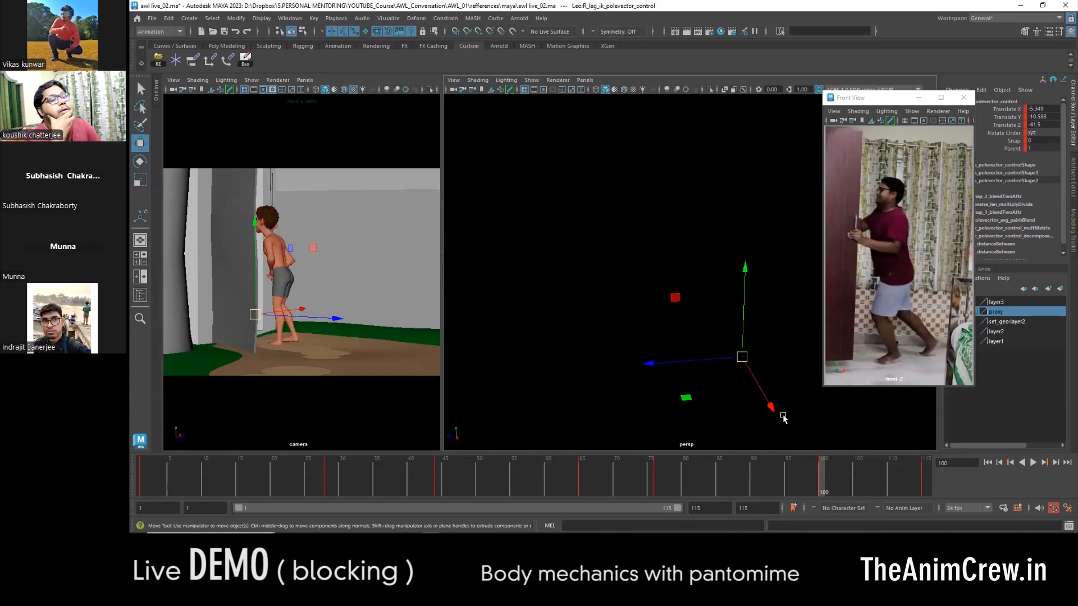
key(comma)
key(period)
key(comma)
key(period)
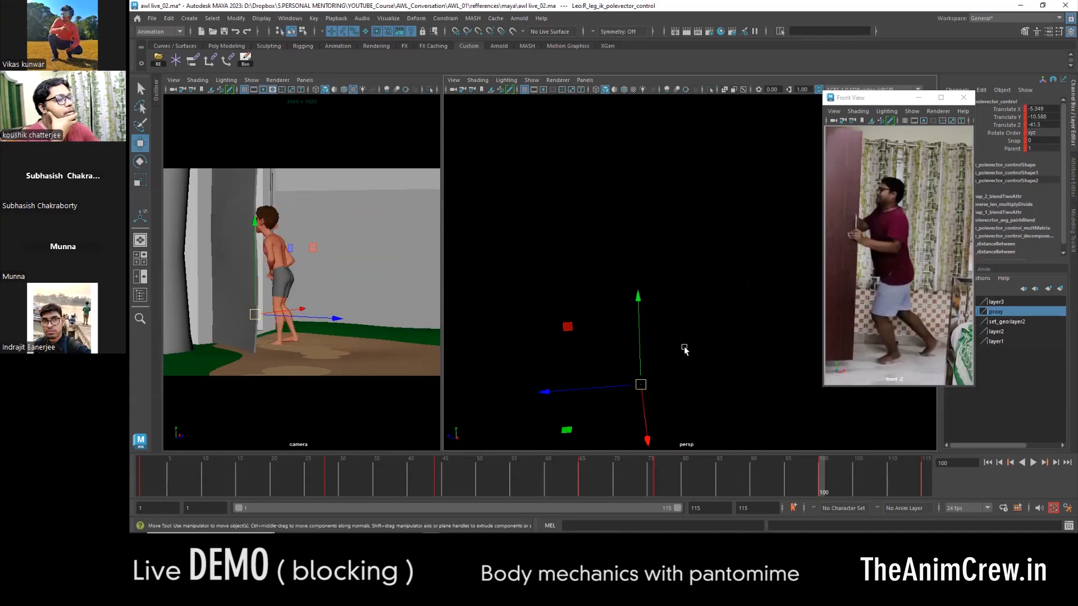
alt+drag(685, 349, 646, 333)
key(comma)
key(alt+v)
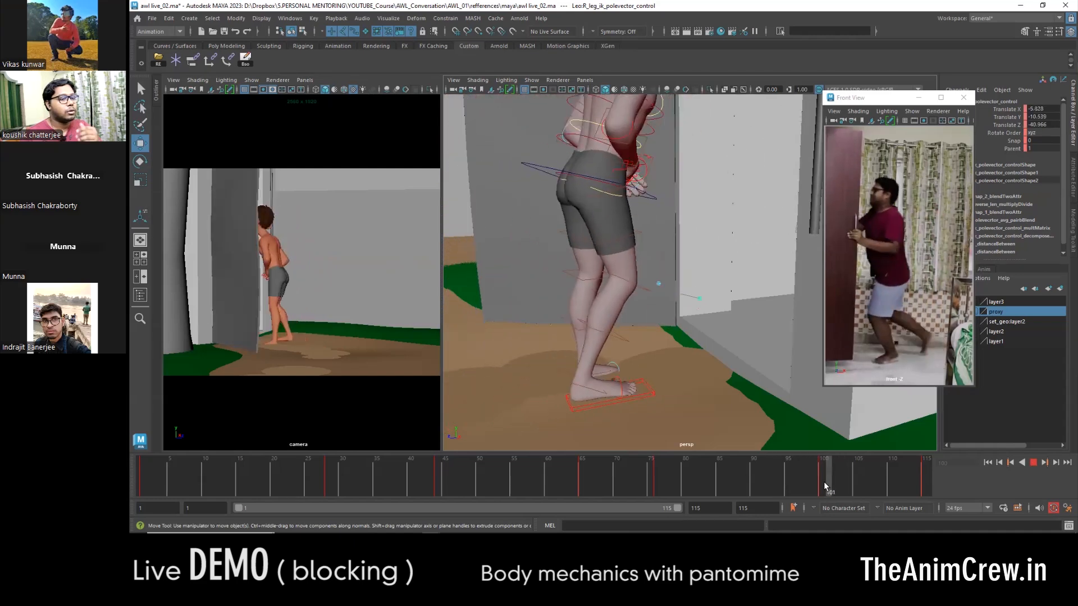
- Move the right foot back at frame 100 to widen the stance for pushing the door
click(824, 486)
mouse_move(724, 348)
alt+mouse_down()
mouse_move(673, 369)
mouse_move(722, 377)
mouse_move(618, 359)
mouse_move(682, 381)
mouse_move(619, 389)
alt+mouse_up()
key(4)
click(673, 369)
key(5)
click(755, 343)
alt+drag(640, 381, 737, 357)
click(726, 285)
- Lower the COG control and tilt it forward at frame 100, to about -9.5 in Translate Y and 22.3 in Rotate X
click(692, 253)
drag(709, 278, 723, 282)
alt+drag(723, 282, 662, 252)
drag(649, 170, 649, 183)
key(e)
alt+drag(668, 281, 725, 278)
key(w)
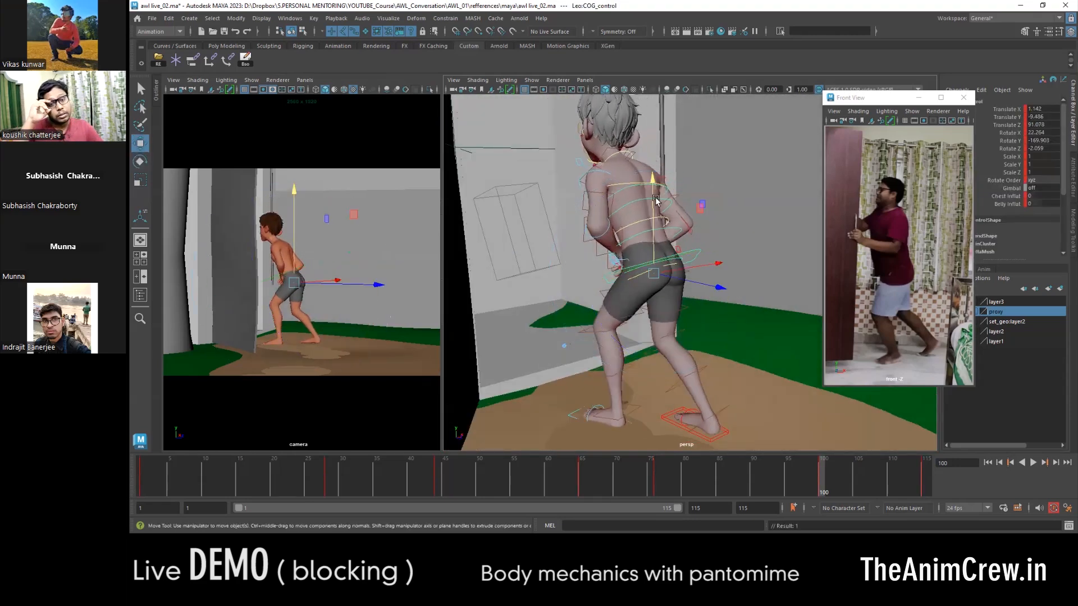
- Rotate the spine controls at frame 100 to refine the forward lean of the upper body
click(622, 209)
key(e)
drag(707, 204, 709, 219)
key(w)
alt+drag(623, 211, 657, 198)
alt+middle_drag(654, 197, 652, 232)
click(668, 256)
mouse_move(669, 256)
alt+mouse_down()
mouse_move(646, 253)
mouse_move(622, 283)
alt+mouse_up()
- Toggle Backface Culling in the perspective view
key(space)
click(577, 227)
click(576, 228)
click(576, 227)
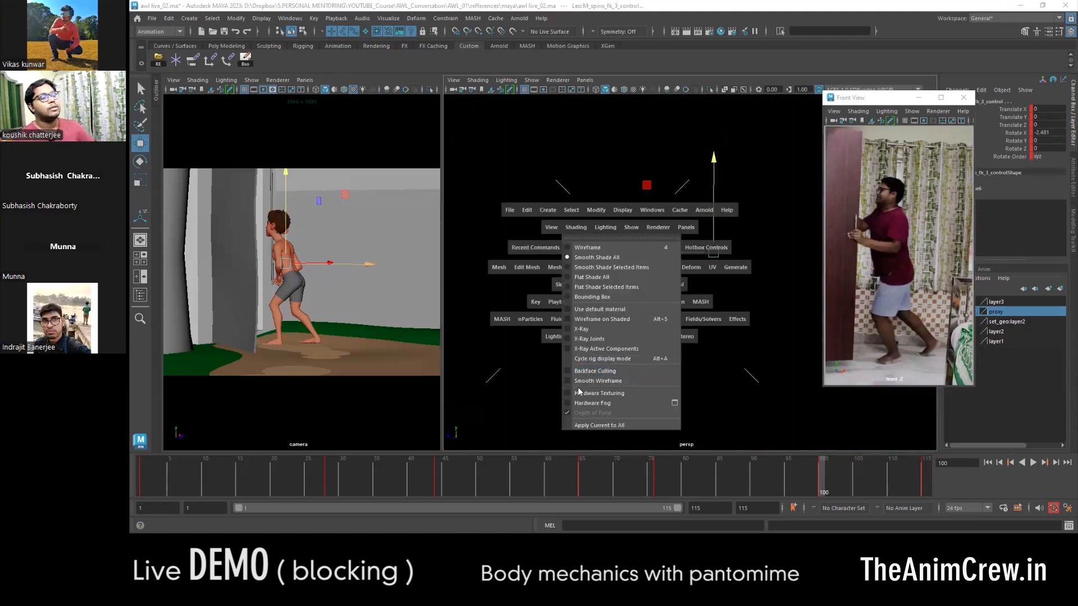
click(591, 371)
alt+drag(594, 375, 626, 368)
- Rotate the left upper arm control at frame 100 to about -23.7, 26.8, -55.8 so the hand reaches toward the door
click(667, 301)
alt+drag(669, 308, 837, 359)
click(669, 229)
key(e)
drag(686, 225, 750, 272)
key(w)
alt+drag(755, 281, 709, 337)
- Flip between the neighbouring keys around frame 100 and check the pushing pose from several angles
key(comma)
key(period)
key(comma)
key(period)
alt+drag(775, 382, 702, 337)
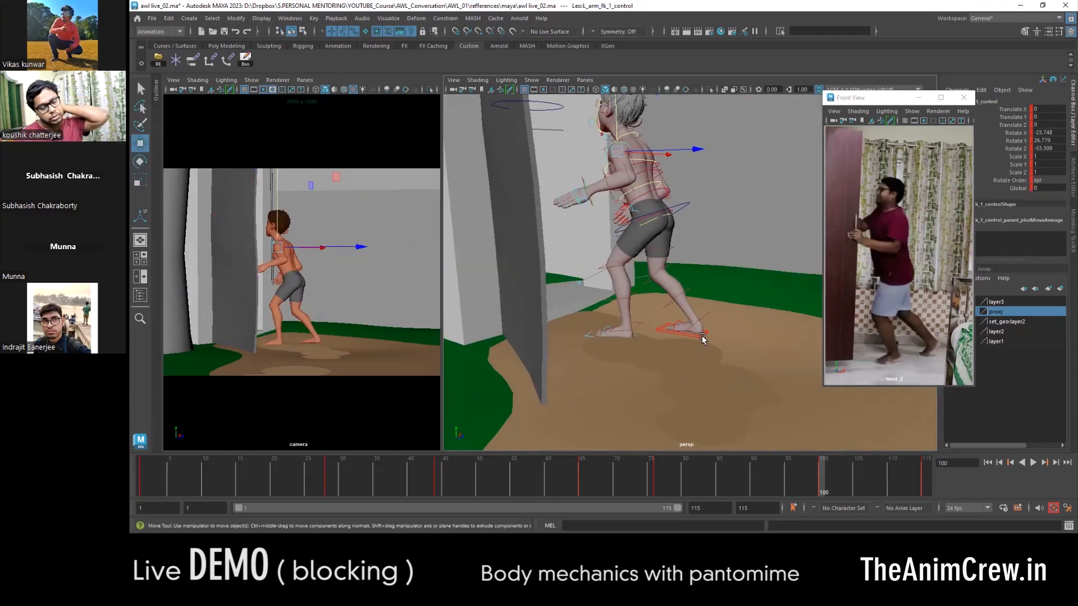
shift+click(682, 207)
alt+right_drag(697, 247, 672, 477)
key(comma)
key(period)
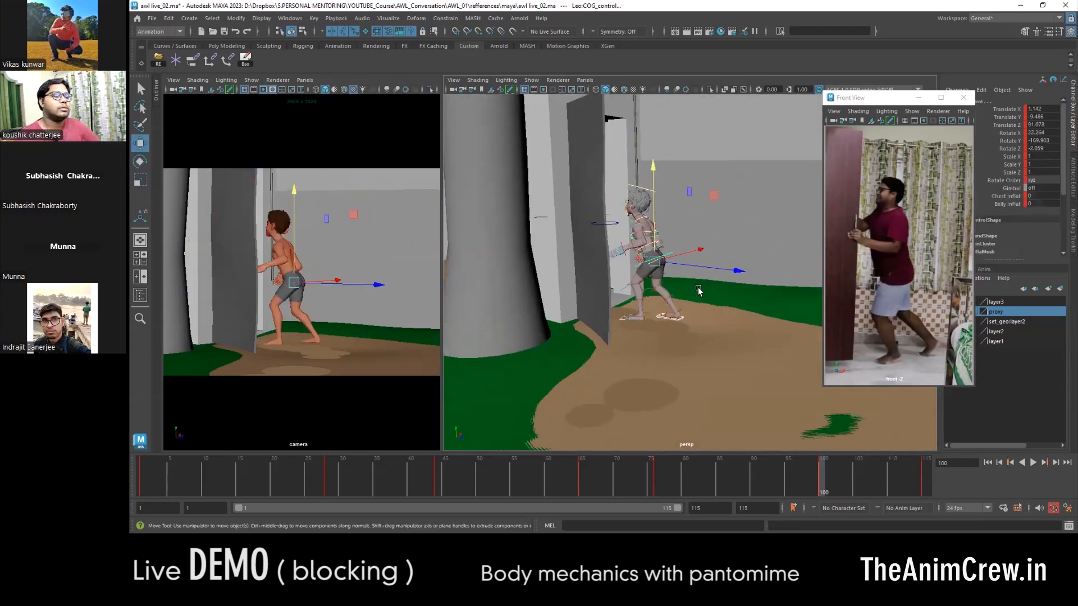
alt+drag(700, 292, 694, 301)
drag(698, 303, 720, 317)
key(comma)
key(period)
key(comma)
key(period)
- Copy the door's frame 44 rotation, about -103.7 in Rotate Y, to frame 100
click(572, 246)
drag(528, 473, 438, 478)
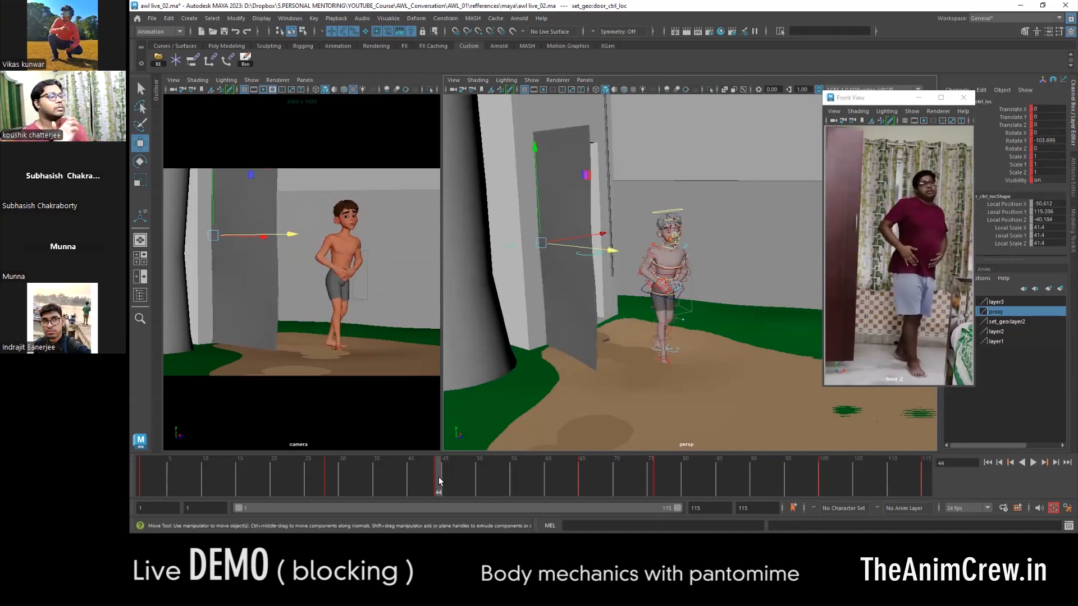
drag(651, 463, 820, 482)
alt+drag(770, 436, 728, 320)
- Reposition the body controls at frame 100 to suit the new door angle, checking them in wireframe display
click(637, 314)
key(e)
key(w)
click(656, 366)
alt+drag(656, 367, 736, 288)
alt+middle_drag(735, 288, 726, 245)
alt+drag(725, 246, 715, 407)
key(4)
mouse_move(577, 438)
alt+mouse_down()
mouse_move(645, 366)
mouse_move(666, 405)
alt+mouse_up()
key(5)
drag(621, 298, 621, 310)
mouse_move(624, 309)
alt+right_down()
mouse_move(561, 332)
mouse_move(610, 308)
alt+right_up()
- Rotate the left arm at frame 100 to raise the hand against the door
click(609, 229)
key(e)
drag(602, 290, 574, 287)
key(w)
alt+drag(685, 283, 595, 281)
key(e)
key(w)
alt+right_drag(662, 292, 606, 306)
- Select the COG and both foot controls and shift them back from the door at frame 100
click(699, 297)
alt+drag(674, 382, 642, 388)
click(688, 404)
mouse_move(743, 400)
alt+middle_down()
mouse_move(753, 416)
mouse_move(753, 405)
alt+middle_up()
key(comma)
key(period)
mouse_move(796, 404)
mouse_down()
mouse_move(744, 404)
mouse_move(797, 415)
mouse_move(789, 412)
mouse_up()
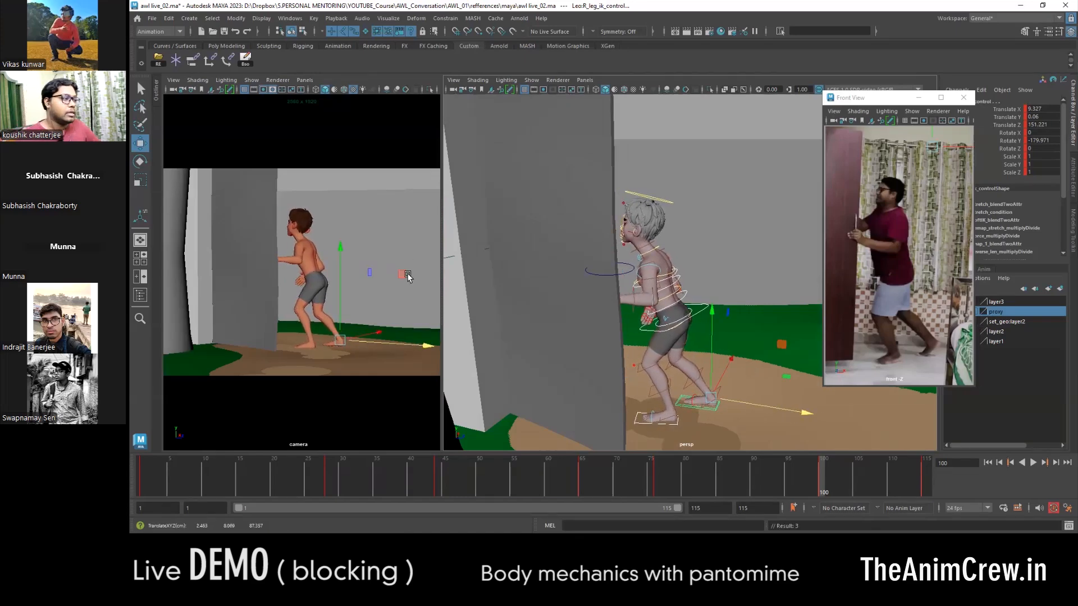
- Inspect the frame 100 pose from several angles and compare it with frame 76 and the video reference
alt+drag(688, 368, 617, 220)
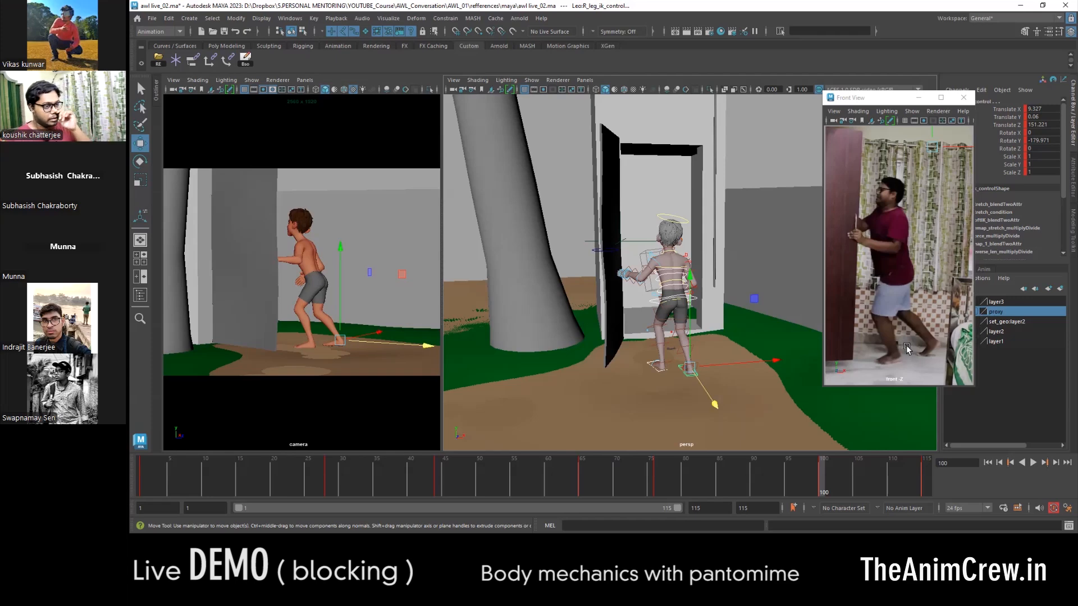
key(comma)
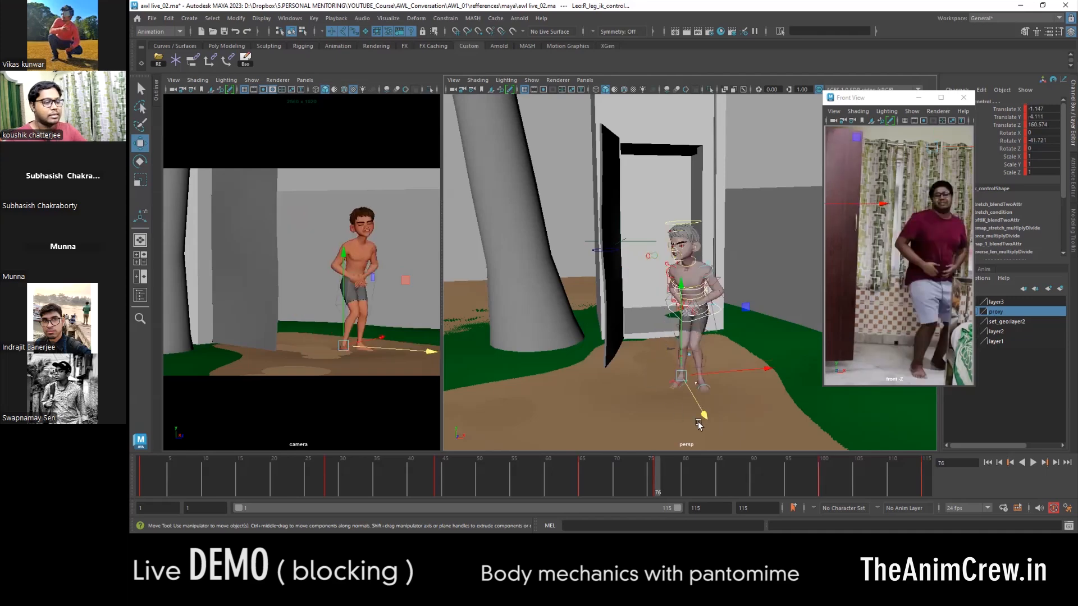
key(period)
alt+drag(644, 290, 740, 302)
alt+right_drag(663, 317, 711, 328)
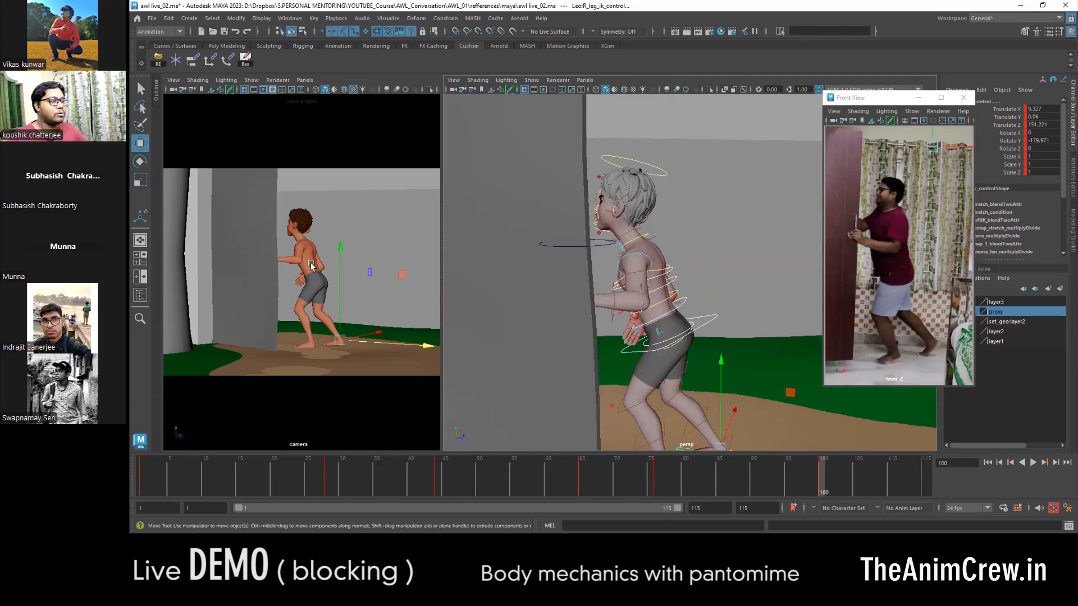
key(comma)
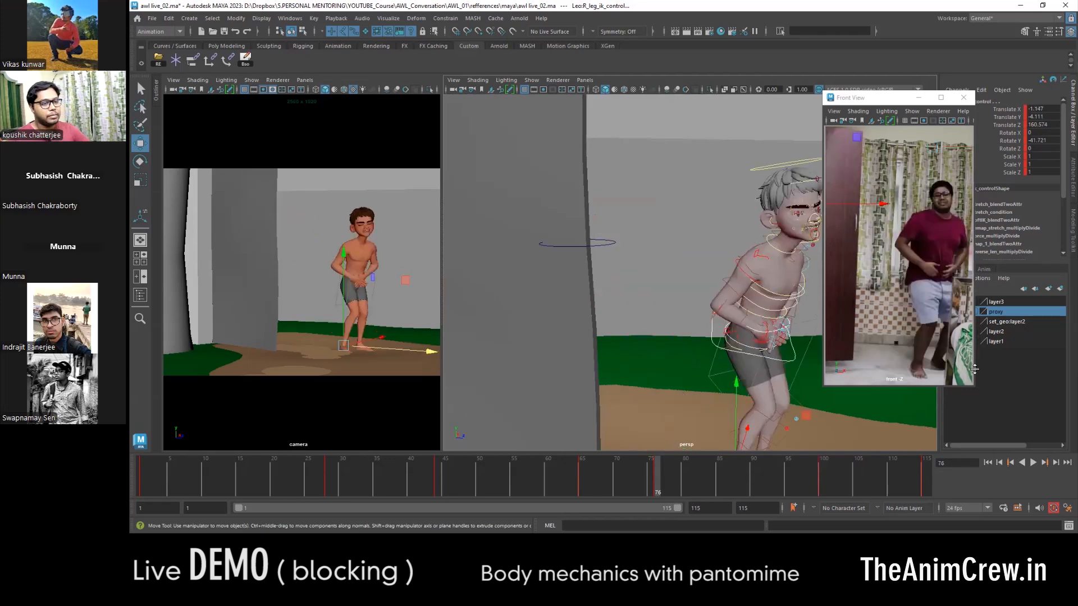
key(period)
key(comma)
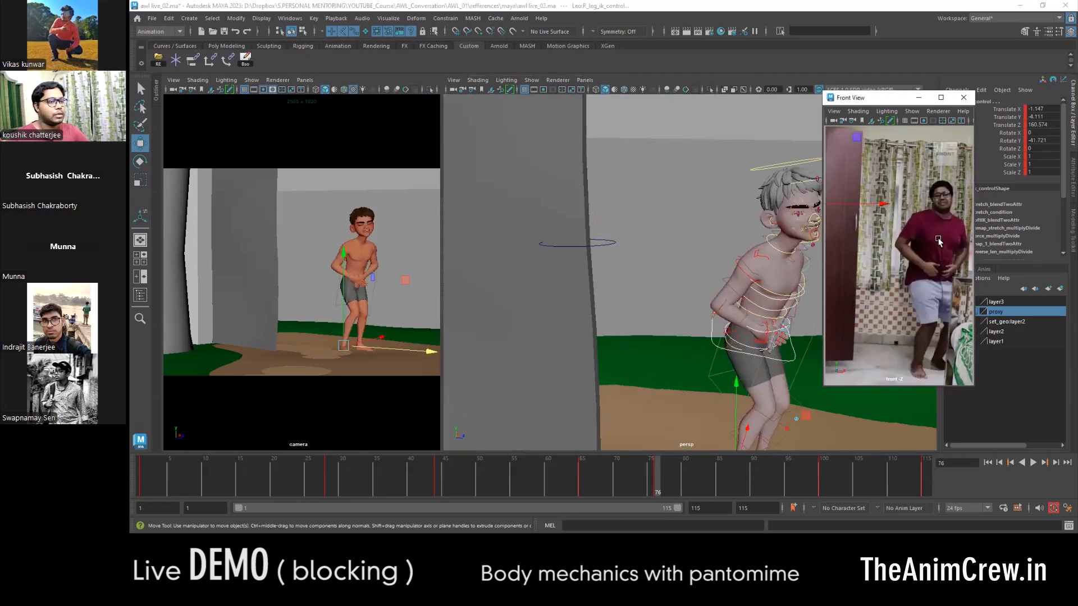
key(period)
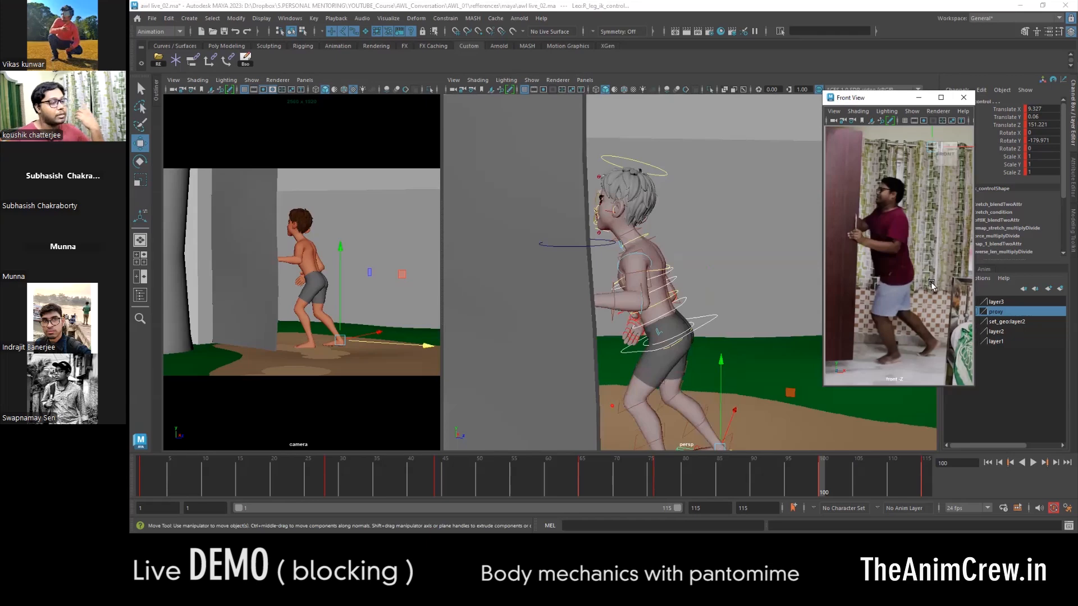
- Rotate the left arm controls at frame 100 to extend the arm toward the door
click(642, 310)
key(e)
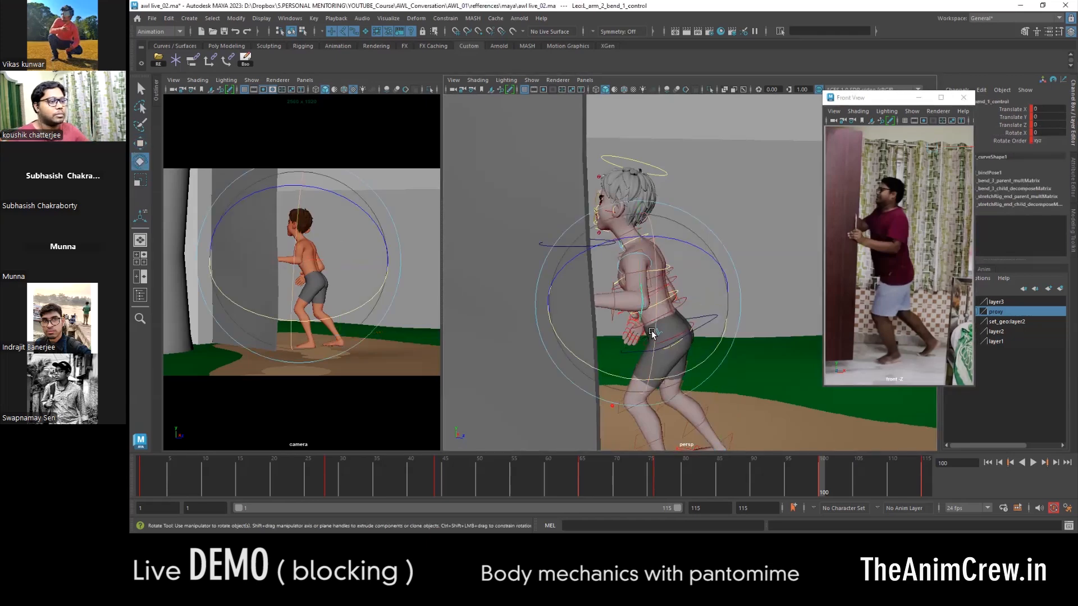
alt+right_drag(655, 336, 647, 353)
key(w)
alt+drag(647, 353, 730, 361)
key(e)
click(797, 243)
click(685, 291)
click(682, 233)
drag(711, 168, 748, 190)
key(w)
alt+drag(713, 236, 638, 289)
- Refine the left arm's reach at frame 100 by rotating its lower controls toward the door panel
alt+right_drag(638, 289, 662, 311)
click(646, 316)
key(e)
drag(651, 303, 658, 344)
key(w)
alt+right_drag(658, 344, 635, 331)
click(739, 313)
key(e)
drag(714, 337, 735, 344)
click(725, 260)
drag(703, 307, 623, 331)
key(w)
- Pose the left hand and wrist at frame 100 so the palm meets the door
click(668, 331)
key(f)
shift+click(612, 348)
key(e)
alt+drag(624, 399, 663, 338)
drag(662, 338, 722, 315)
key(w)
click(608, 365)
key(e)
key(w)
alt+right_drag(722, 315, 664, 298)
alt+drag(665, 298, 694, 314)
- Rotate the COG control at frame 100 to about 21, -167 and 5 degrees, leaning the body into the push
click(695, 319)
click(695, 360)
key(e)
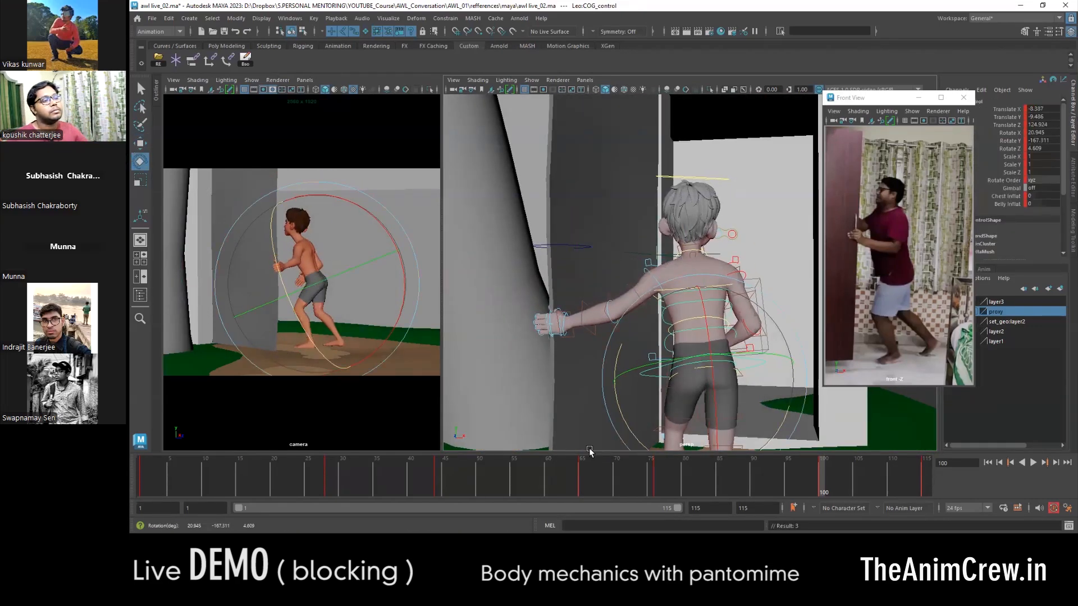
key(w)
alt+drag(589, 451, 722, 378)
alt+middle_drag(722, 378, 756, 301)
- Shift the right foot control back to about 161.3 in Z and turn it to about -200 degrees in Y
click(646, 427)
alt+middle_drag(664, 416, 705, 389)
key(e)
key(w)
alt+drag(705, 389, 718, 356)
click(750, 388)
alt+drag(766, 397, 614, 345)
drag(614, 346, 592, 342)
click(1014, 252)
middle_drag(539, 314, 617, 310)
alt+drag(618, 310, 662, 318)
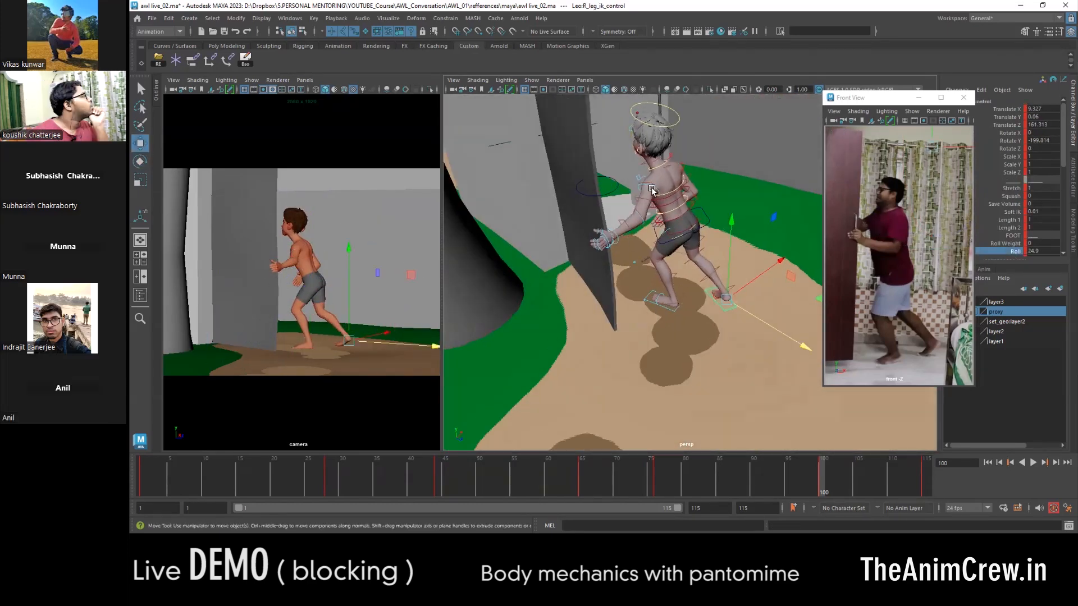
- Rotate the left shoulder and upper arm at frame 100 to match the shifted body
alt+right_drag(651, 190, 693, 202)
click(640, 194)
key(e)
drag(661, 236, 713, 247)
click(662, 230)
drag(587, 284, 582, 252)
key(w)
- Rotate the right upper arm control at frame 100 to about -6, -11 and -63 degrees, bringing the arm forward
click(673, 170)
key(e)
drag(668, 238, 578, 209)
click(681, 229)
key(e)
drag(692, 315, 733, 311)
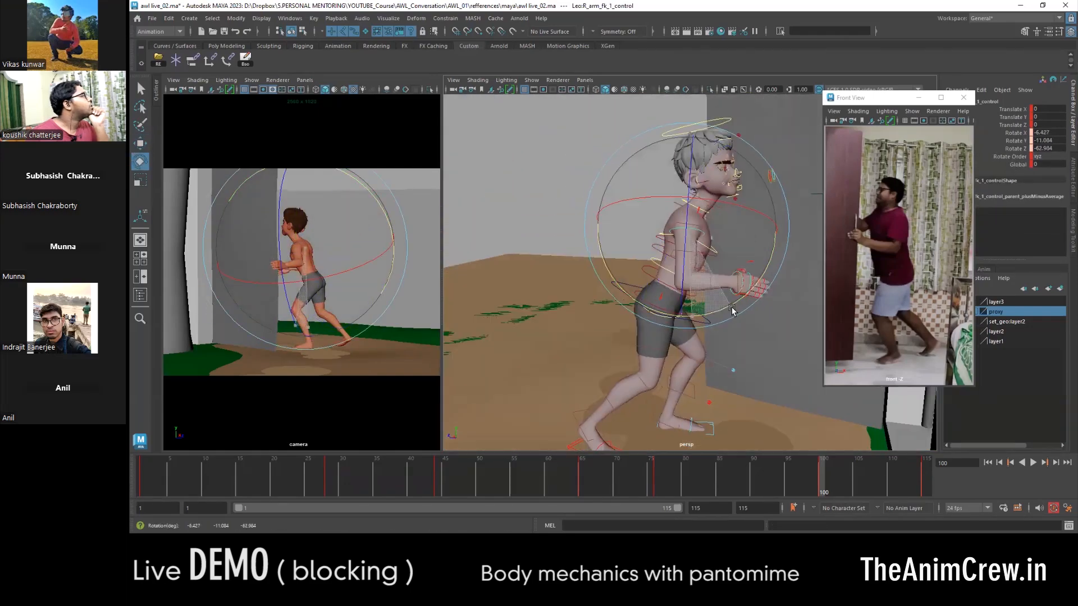
- Refine the right arm's bend at frame 100 so its hand comes up to the door
alt+drag(646, 304, 717, 308)
click(718, 309)
key(w)
click(679, 231)
key(e)
alt+drag(797, 238, 702, 213)
drag(713, 247, 674, 263)
key(w)
click(674, 243)
alt+right_drag(674, 243, 724, 247)
click(688, 256)
alt+drag(688, 247, 641, 172)
key(r)
key(ctrl+z)
alt+drag(725, 202, 662, 120)
key(ctrl+z)
- Adjust the right forearm and wrist at frame 100 to bring the hand closer to the door
alt+drag(623, 208, 673, 219)
key(w)
alt+right_drag(673, 219, 627, 214)
click(631, 163)
alt+drag(730, 224, 674, 267)
alt+drag(505, 247, 663, 295)
click(683, 293)
key(e)
key(w)
key(e)
- Rotate the hand controls at frame 100 to align the palms with the door surface
click(549, 264)
drag(487, 259, 494, 230)
alt+middle_drag(573, 300, 656, 272)
alt+drag(657, 272, 674, 275)
drag(635, 253, 632, 312)
key(w)
click(696, 267)
key(e)
- Rotate the neck and head controls at frame 100 to set the character's gaze toward the door
drag(727, 303, 662, 303)
key(w)
click(628, 278)
key(e)
key(w)
alt+drag(734, 234, 713, 264)
click(747, 252)
key(e)
alt+drag(780, 263, 705, 274)
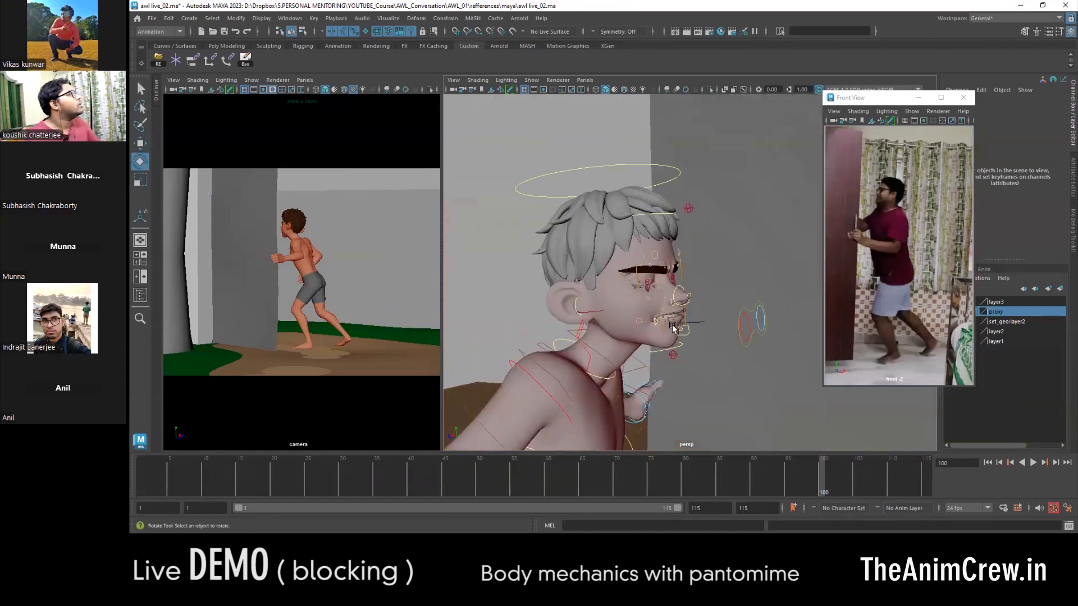
- Shift the eye controls at frame 100 to redirect the character's look
alt+right_drag(756, 331, 786, 332)
click(618, 301)
alt+drag(618, 300, 643, 303)
key(w)
drag(647, 283, 682, 281)
- Reshape the right eye at frame 100 by moving its upper and lower eyelid controls
click(688, 361)
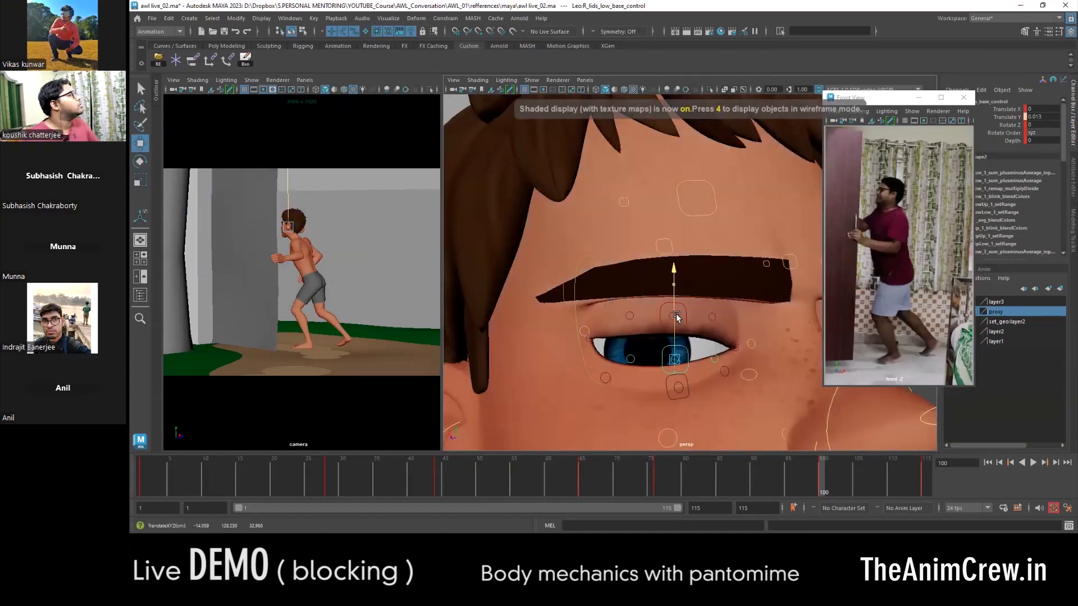
alt+right_drag(675, 325, 629, 317)
click(777, 292)
alt+drag(777, 292, 736, 280)
click(691, 222)
alt+drag(730, 236, 694, 303)
- Rotate the head at frame 100 to refine its angle against the body's lean
key(e)
drag(705, 320, 702, 290)
key(w)
click(730, 376)
click(724, 368)
key(e)
key(w)
- Twist the torso at frame 100, rotating the chest control to about 21 degrees in Y
click(717, 282)
key(e)
click(736, 270)
key(w)
alt+drag(702, 289, 646, 298)
click(637, 337)
key(e)
alt+drag(637, 337, 665, 320)
key(w)
click(701, 266)
key(e)
alt+drag(702, 267, 705, 241)
drag(670, 208, 679, 205)
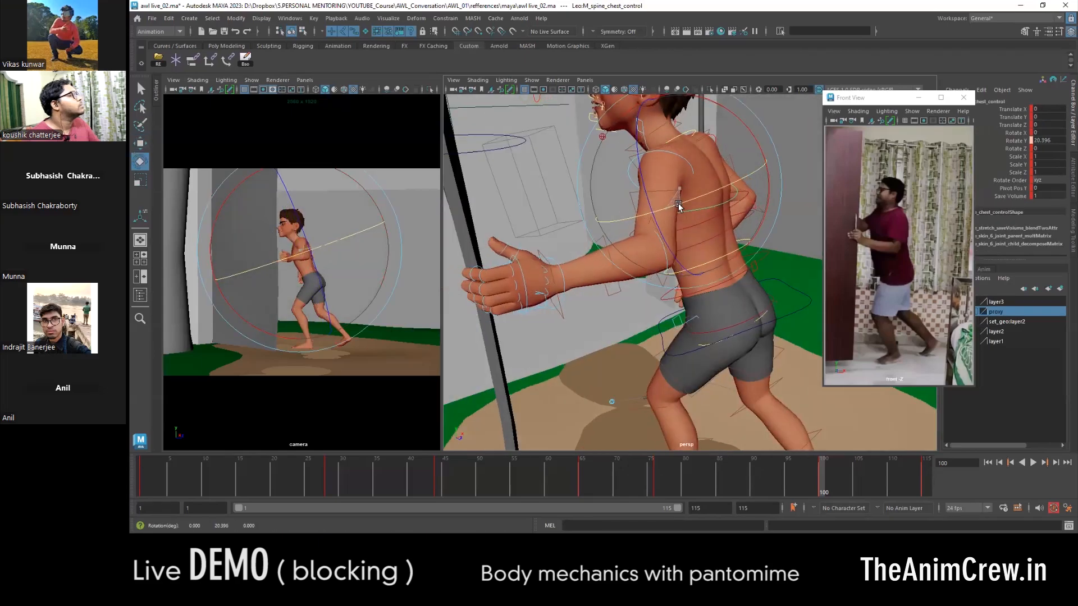
- Reposition the left hand at frame 100 to restore its contact with the door after the chest twist
key(w)
alt+middle_drag(678, 207, 657, 271)
alt+right_drag(657, 271, 681, 277)
click(609, 279)
alt+drag(652, 327, 713, 269)
alt+right_drag(713, 269, 645, 275)
click(563, 284)
alt+drag(563, 284, 612, 281)
alt+right_drag(567, 281, 607, 278)
drag(582, 270, 580, 262)
- Rotate a further upper-body control at frame 100 to refine the door-push pose
alt+drag(696, 280, 623, 241)
click(689, 185)
key(e)
alt+drag(646, 233, 618, 228)
key(w)
alt+drag(703, 181, 786, 214)
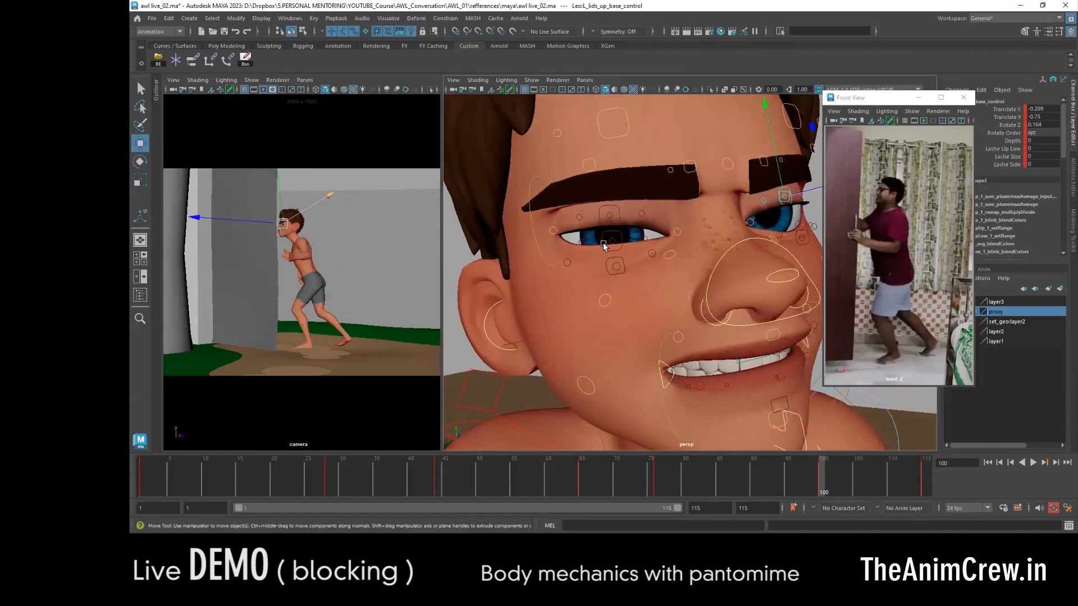
- Refine the eye shape at frame 100 by moving the eyelid controls and the small controls around the eye
click(602, 224)
alt+middle_drag(602, 226, 599, 271)
drag(599, 226, 597, 219)
drag(553, 256, 559, 254)
alt+drag(591, 295, 595, 296)
click(598, 283)
drag(594, 253, 593, 245)
- Rotate and reposition another body control at frame 100 to polish the push toward the door
alt+drag(702, 264, 623, 248)
click(699, 261)
key(e)
drag(663, 342, 657, 307)
key(w)
drag(680, 173, 678, 164)
mouse_move(624, 303)
alt+mouse_down()
mouse_move(652, 320)
mouse_move(570, 321)
mouse_move(612, 315)
alt+mouse_up()
- Fine-tune the arm and hand placement at frame 100 against the door
click(677, 280)
drag(710, 277, 700, 279)
alt+drag(724, 281, 660, 279)
alt+drag(580, 279, 739, 289)
click(654, 287)
key(q)
click(710, 285)
key(w)
alt+drag(629, 303, 651, 303)
click(579, 308)
alt+drag(715, 306, 786, 337)
- Select all character controls together with the door control and key them at frame 92
scroll(650, 280, down, 8)
click(709, 308)
key(e)
key(w)
scroll(671, 321, down, 6)
drag(627, 407, 818, 187)
drag(640, 477, 770, 484)
alt+drag(778, 393, 709, 375)
click(821, 474)
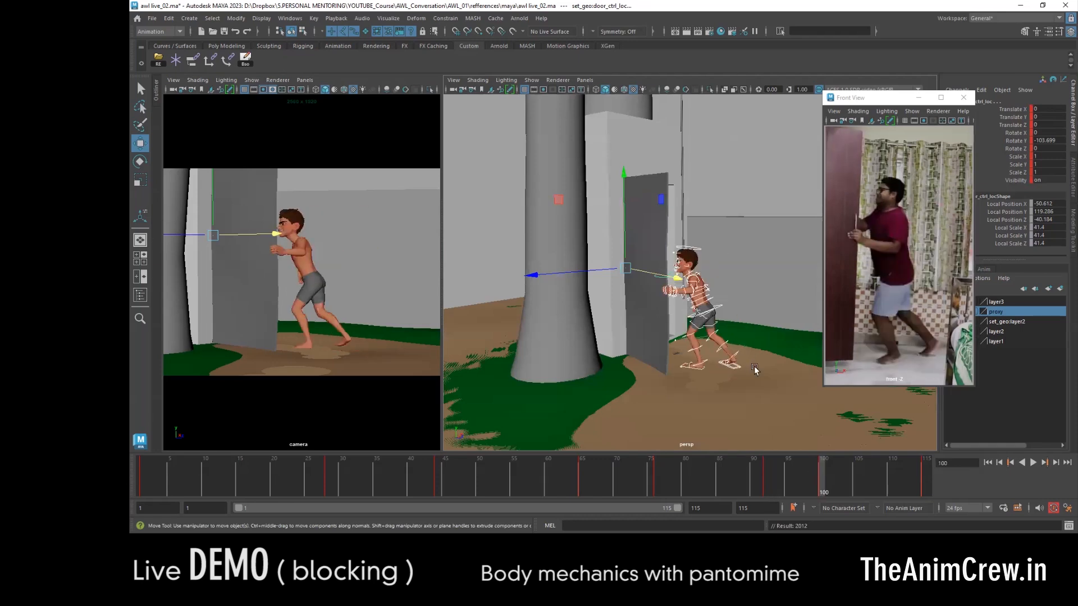
- Copy the right foot control's frame 100 pose to frame 92, key it and compare the neighbouring keys
click(748, 362)
middle_click(769, 474)
key(s)
key(comma)
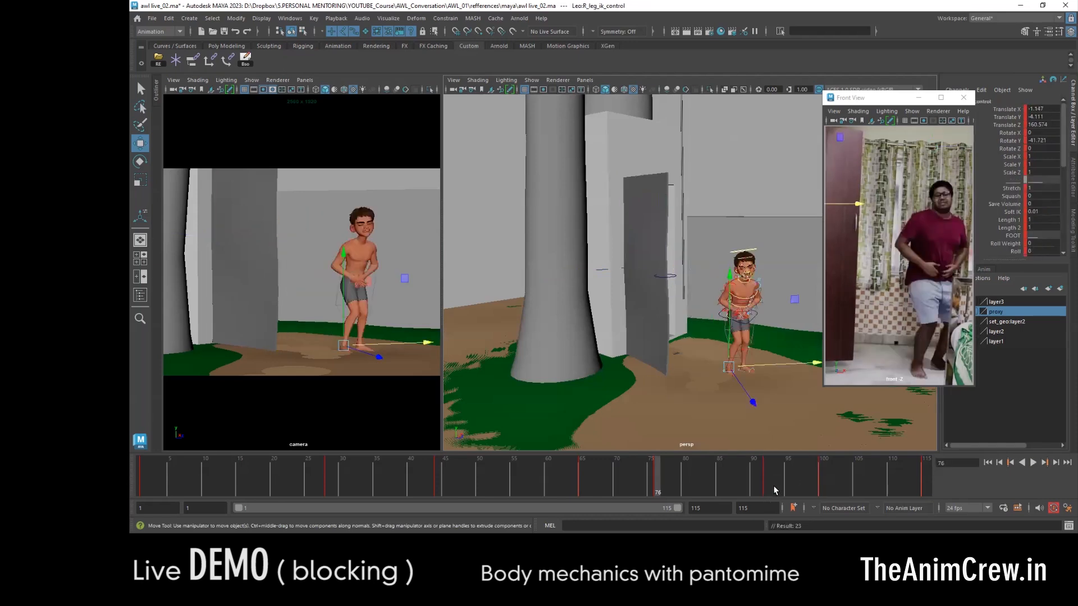
key(period)
key(comma)
- Refine the foot placement for the frame 92 step toward the door, comparing it with frame 76
click(743, 372)
alt+drag(753, 409, 725, 407)
alt+right_drag(725, 407, 773, 429)
alt+middle_drag(773, 429, 740, 372)
drag(754, 478, 661, 480)
click(1011, 110)
right_click(1011, 110)
click(1017, 229)
right_click(1016, 113)
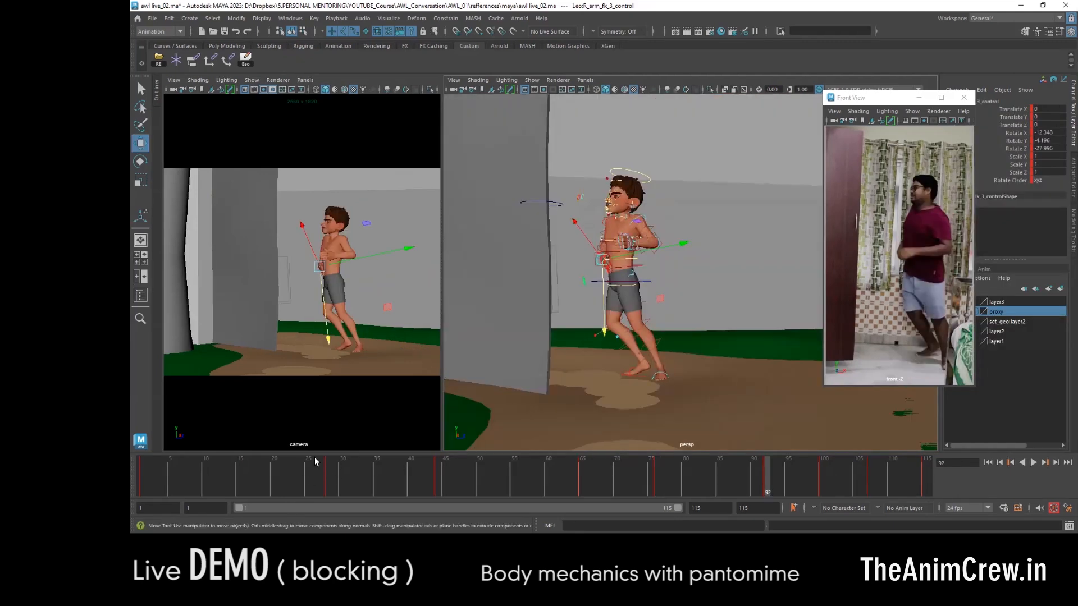
- Play the blocked animation from frame 1 alongside the video reference
key(alt+shift+v)
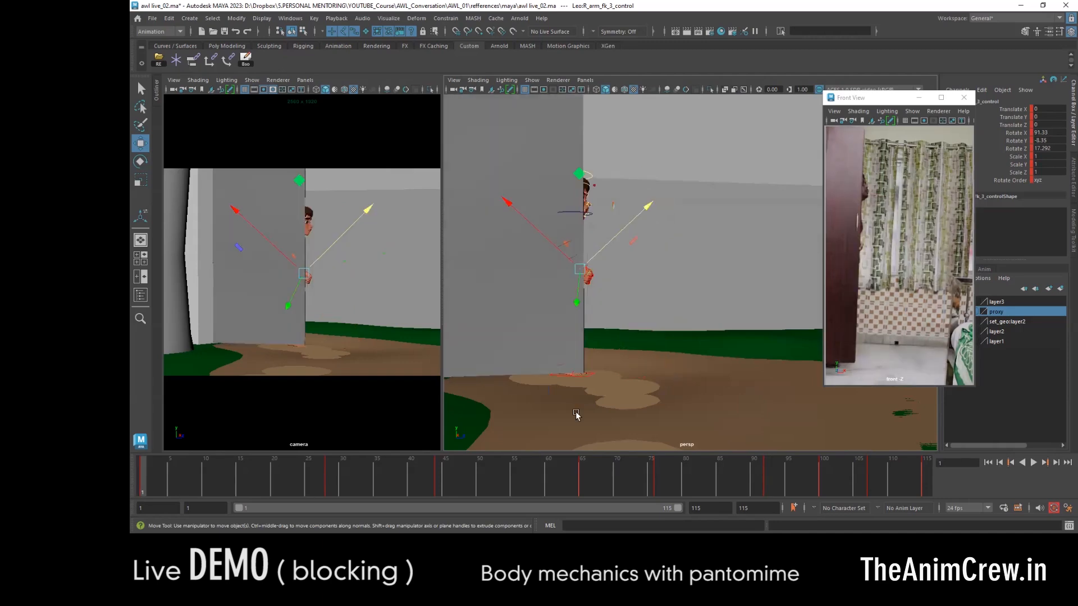
click(1033, 462)
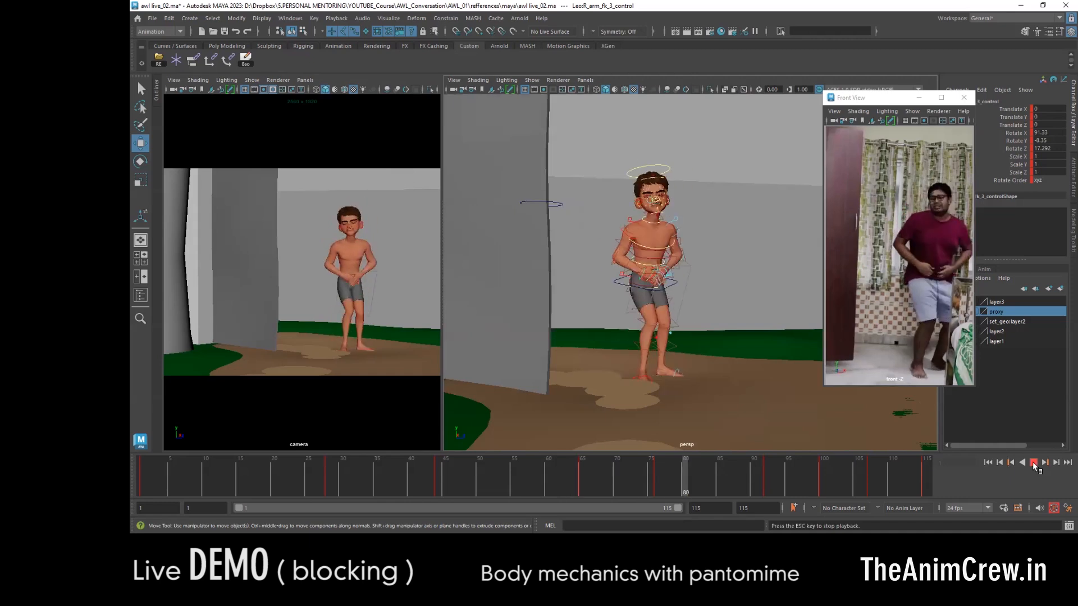
click(1034, 463)
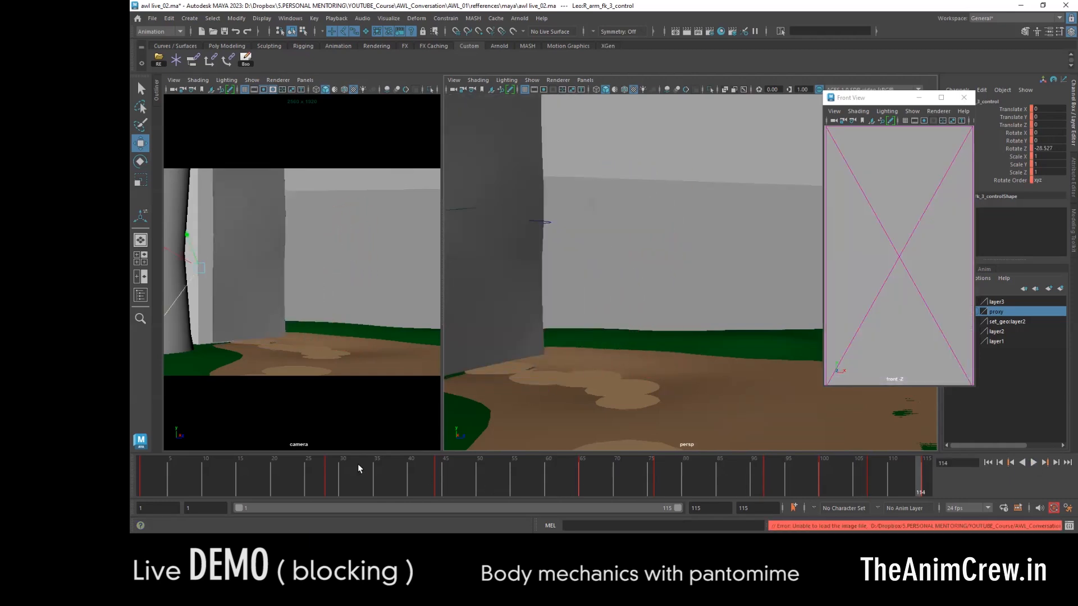
- Compare the key poses at frames 28, 44, 65, 92 and the following keys with the reference
drag(303, 477, 330, 476)
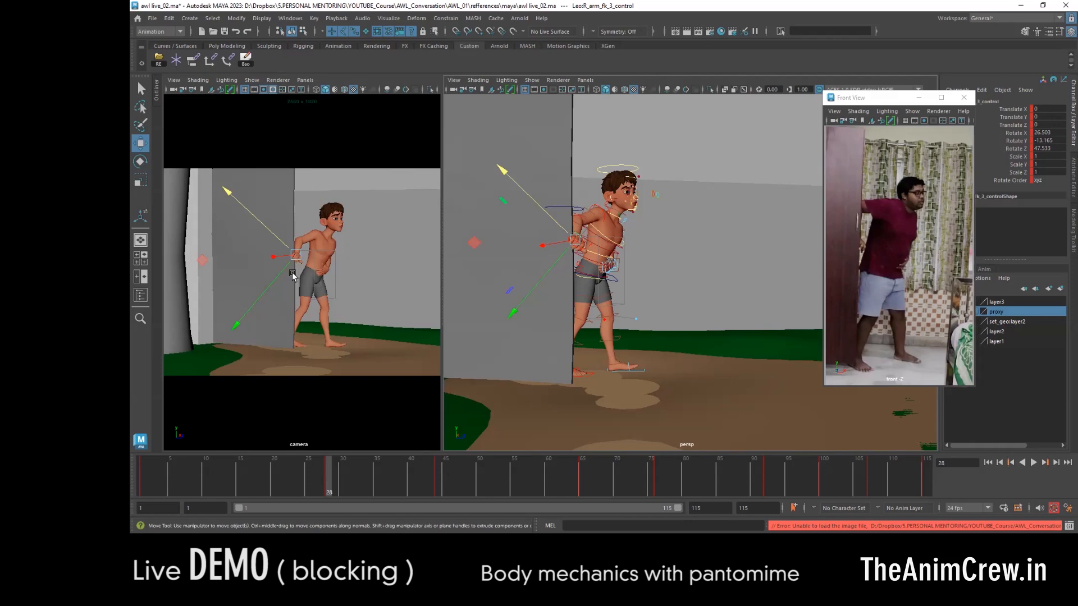
click(438, 471)
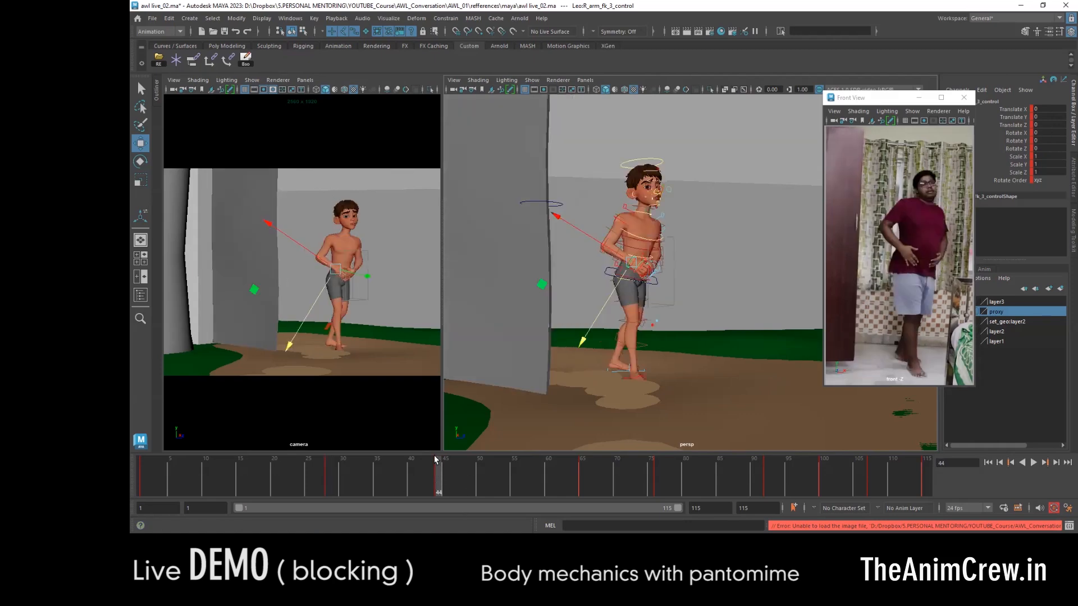
click(582, 474)
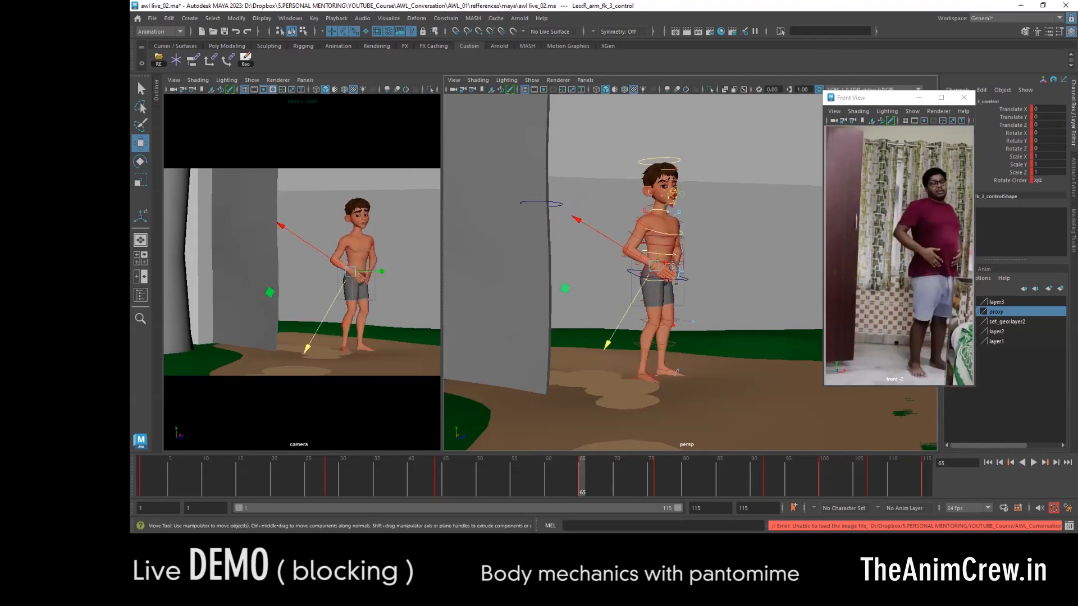
alt+right_drag(690, 426, 703, 332)
click(766, 477)
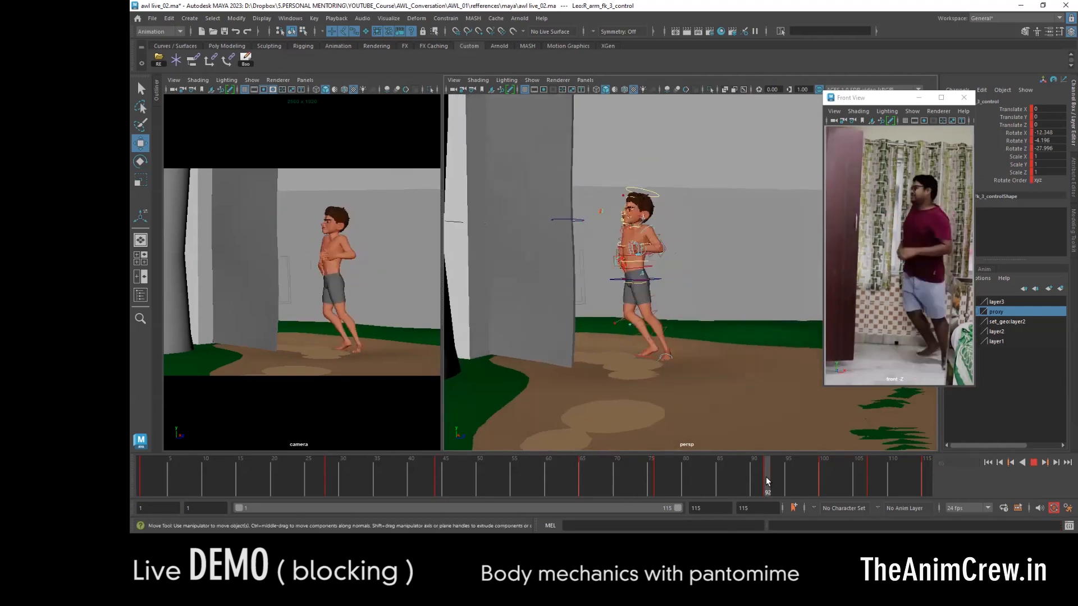
key(period)
key(period)
alt+drag(579, 380, 705, 331)
key(period)
- Select all character and door controls and set the tangents of every key from frame 1 to 115 to Auto
drag(876, 487, 142, 486)
alt+drag(673, 339, 735, 356)
alt+right_drag(735, 356, 548, 371)
drag(533, 395, 777, 180)
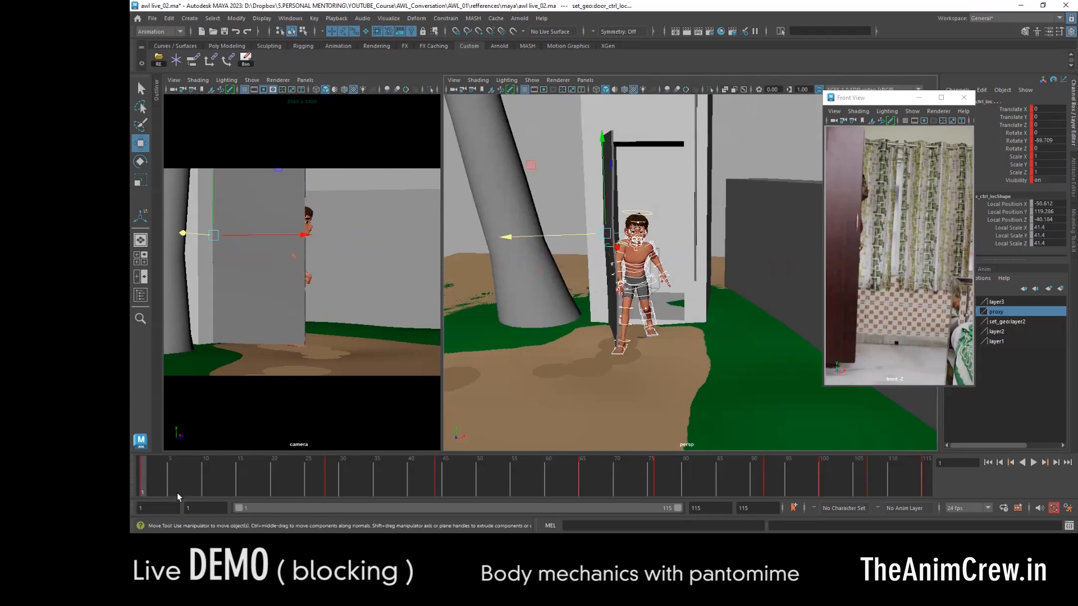
double_click(140, 476)
right_click(140, 478)
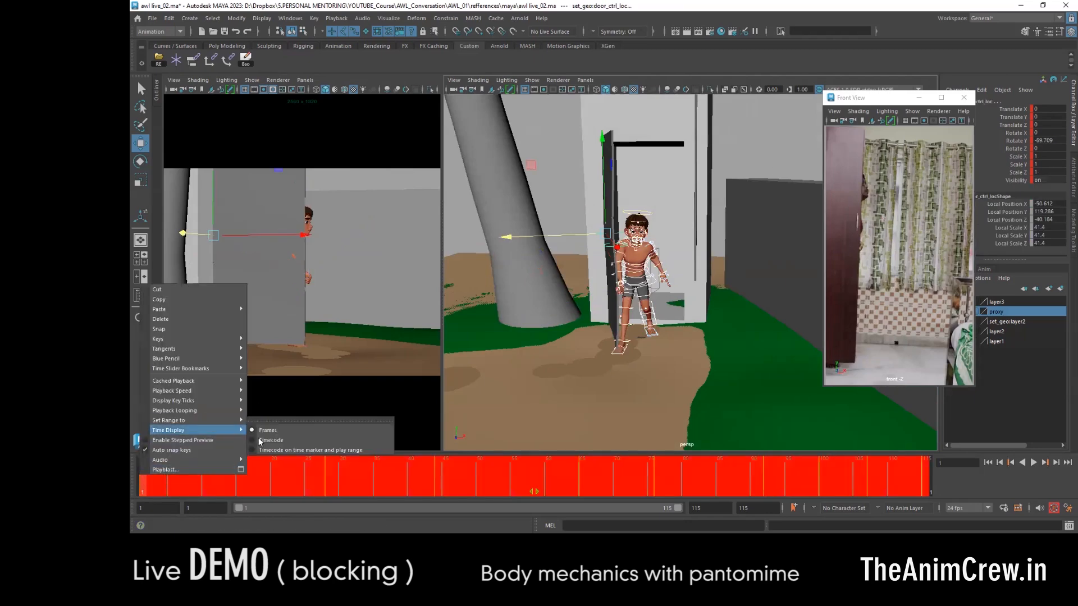
mouse_move(220, 349)
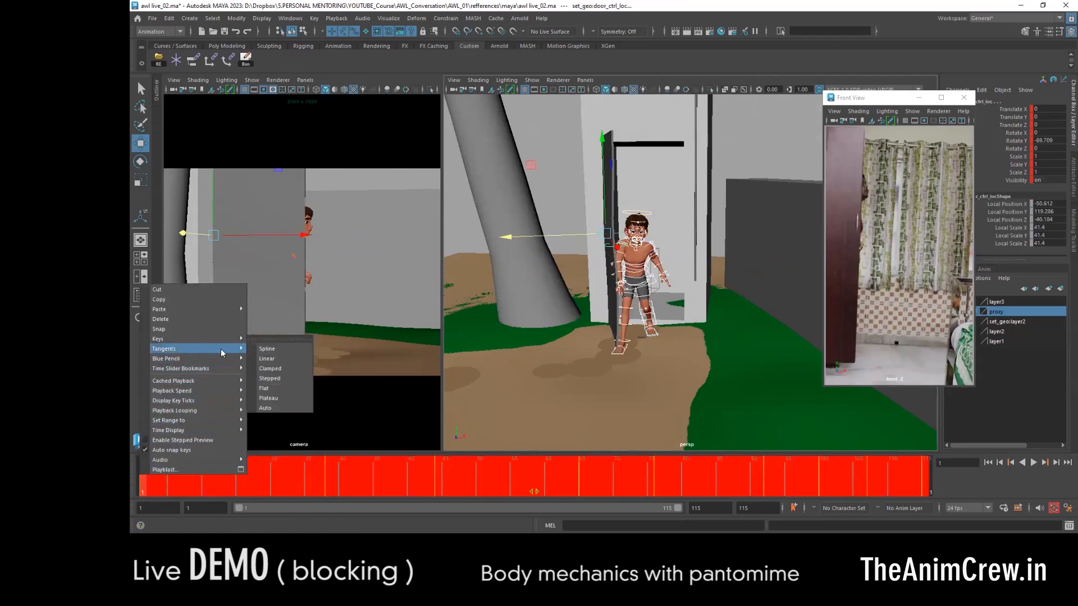
click(281, 406)
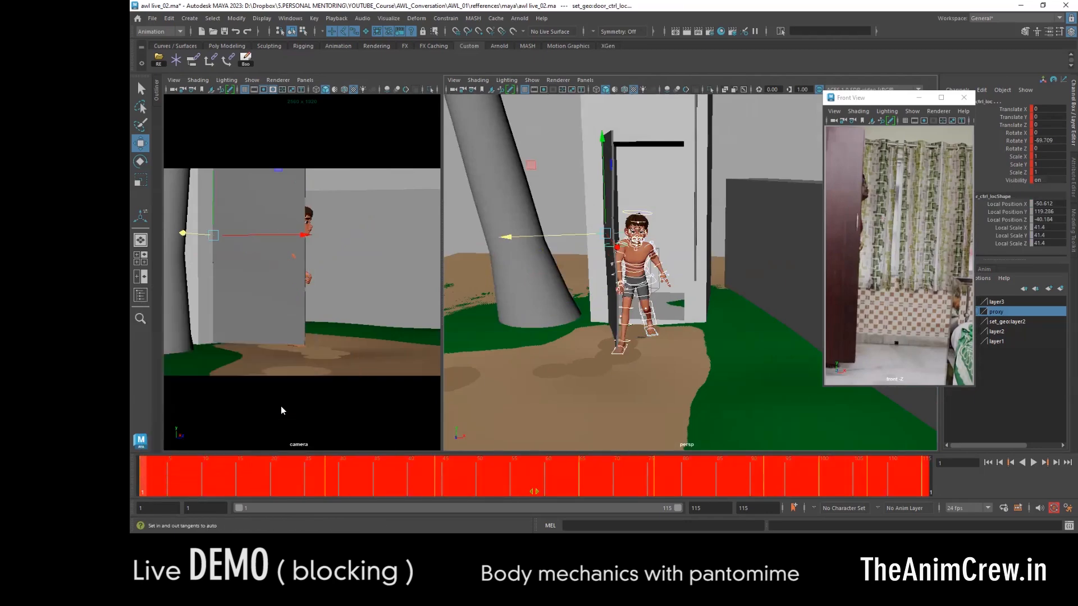
- Select the full key range again, tear off the tangent options as a floating window and choose Linear
click(339, 469)
double_click(341, 476)
right_click(341, 476)
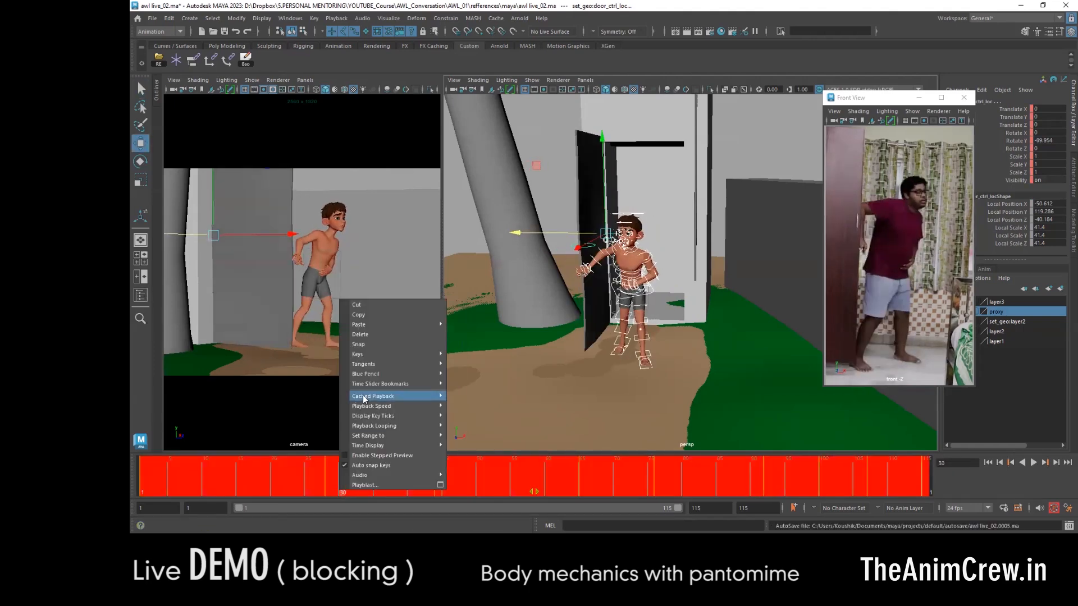
mouse_move(388, 364)
click(467, 355)
click(463, 386)
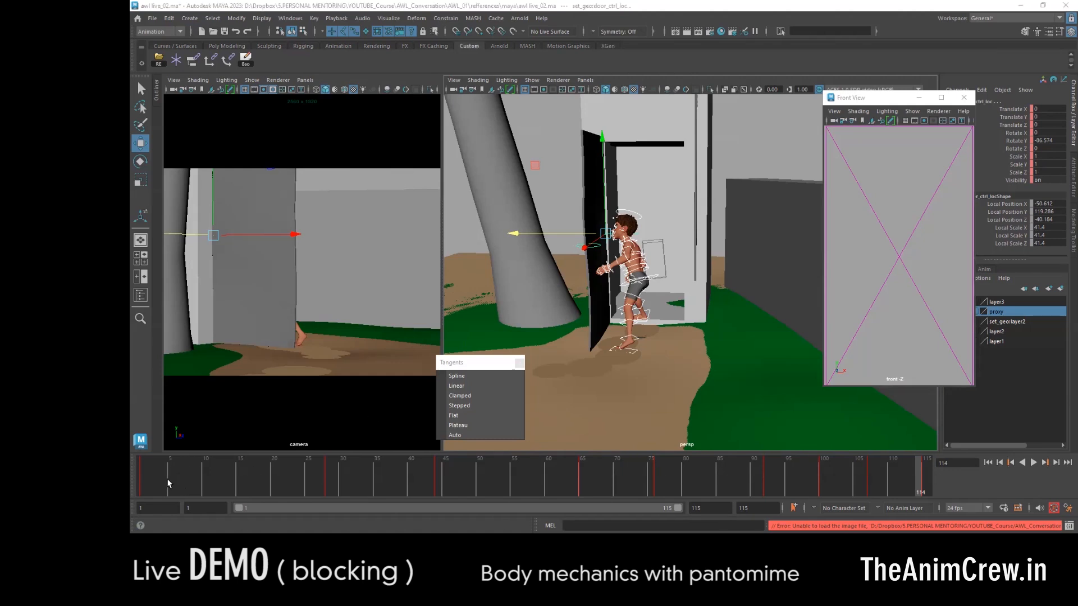
- Play the animation from the first frame to check the motion between the poses
click(142, 483)
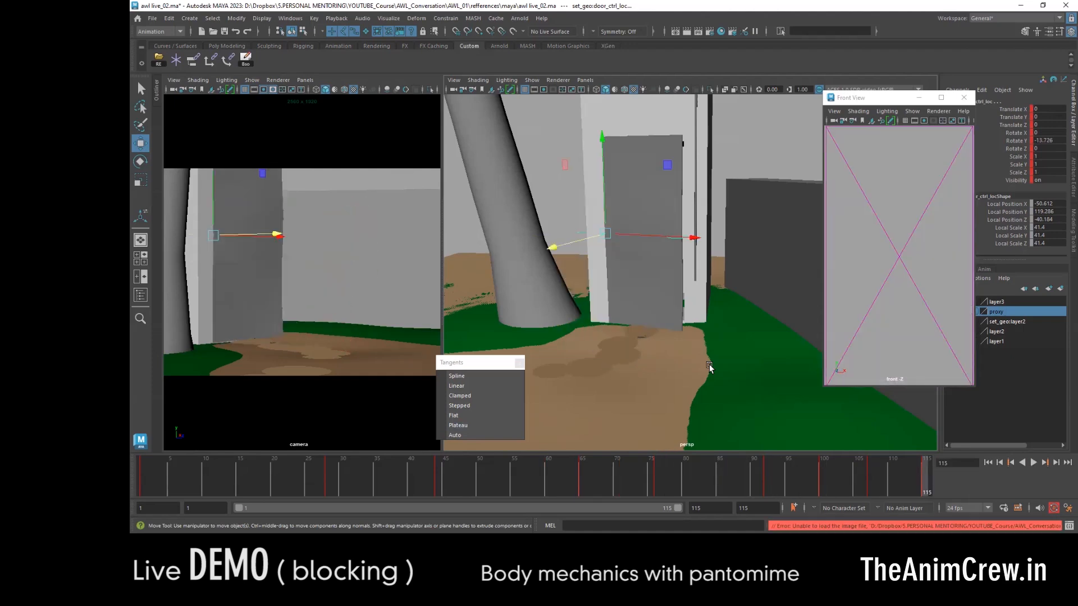
key(alt+v)
key(alt+v)
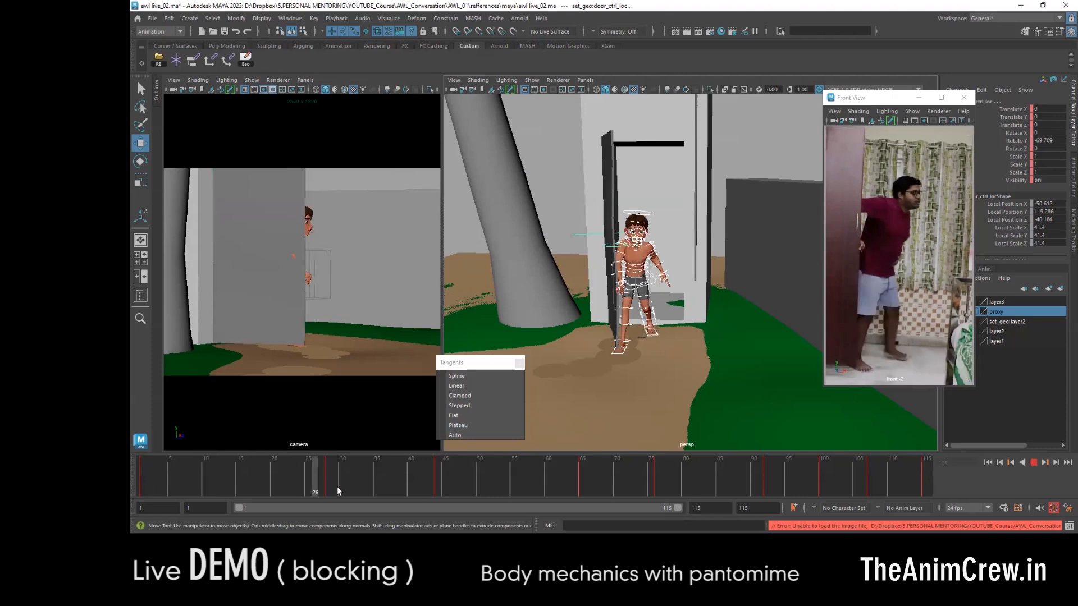
drag(338, 487, 136, 461)
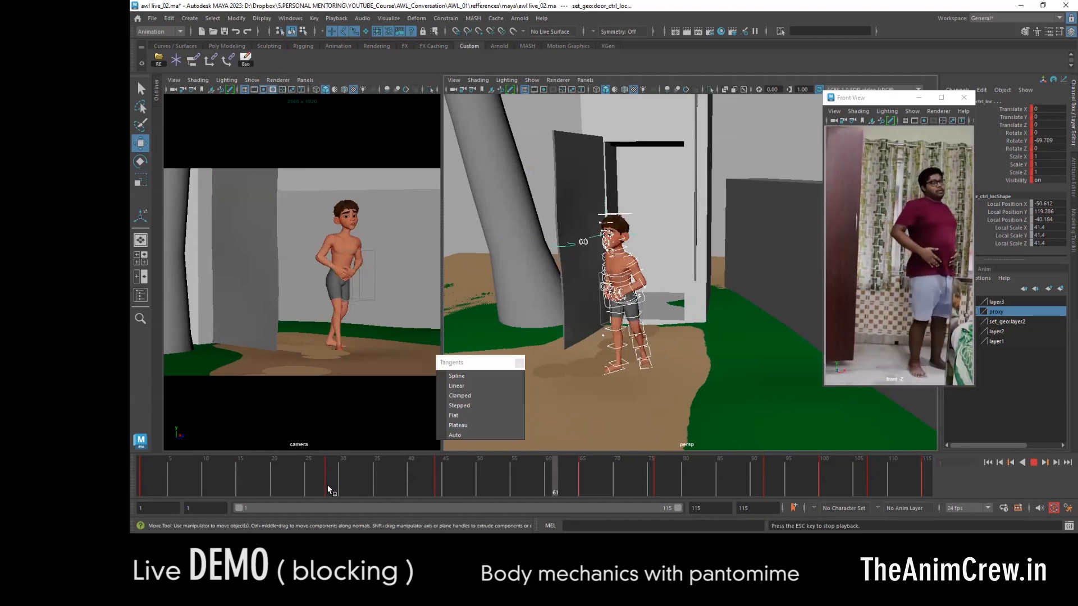
click(239, 477)
key(alt+v)
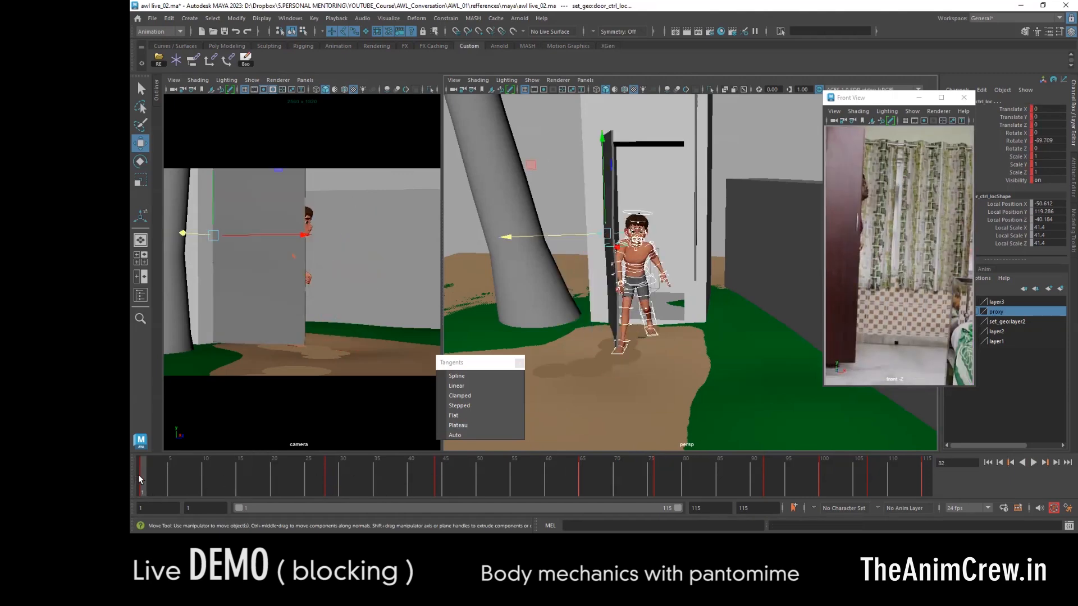
- Set the tangents of all keys across the whole time range back to Auto
double_click(143, 478)
right_click(147, 477)
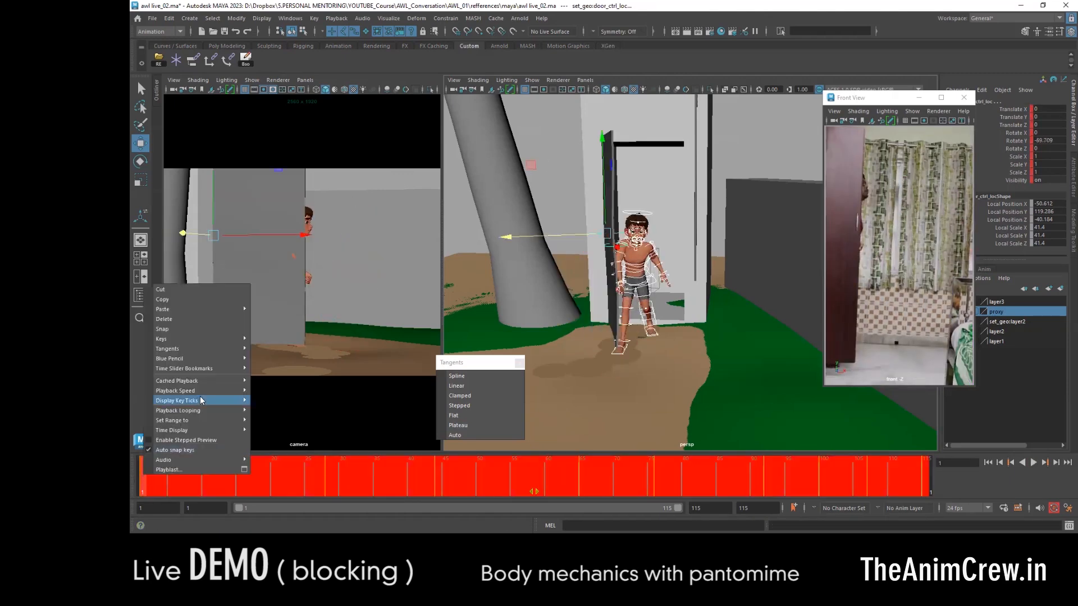
click(460, 436)
- Play the animation from frame 1 with the Auto tangents to judge its timing
click(135, 475)
drag(212, 488, 134, 486)
key(alt+v)
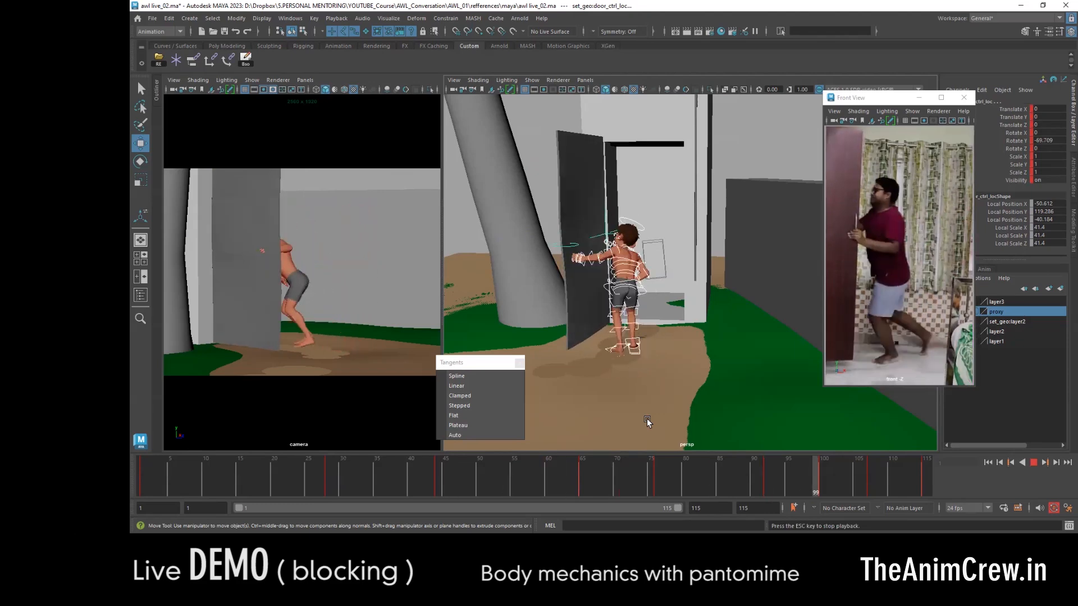
key(Escape)
- Hold the standing pose by copying all controls from frame 65 to a new key at frame 70
mouse_move(555, 482)
mouse_down()
mouse_move(631, 483)
mouse_move(576, 480)
mouse_up()
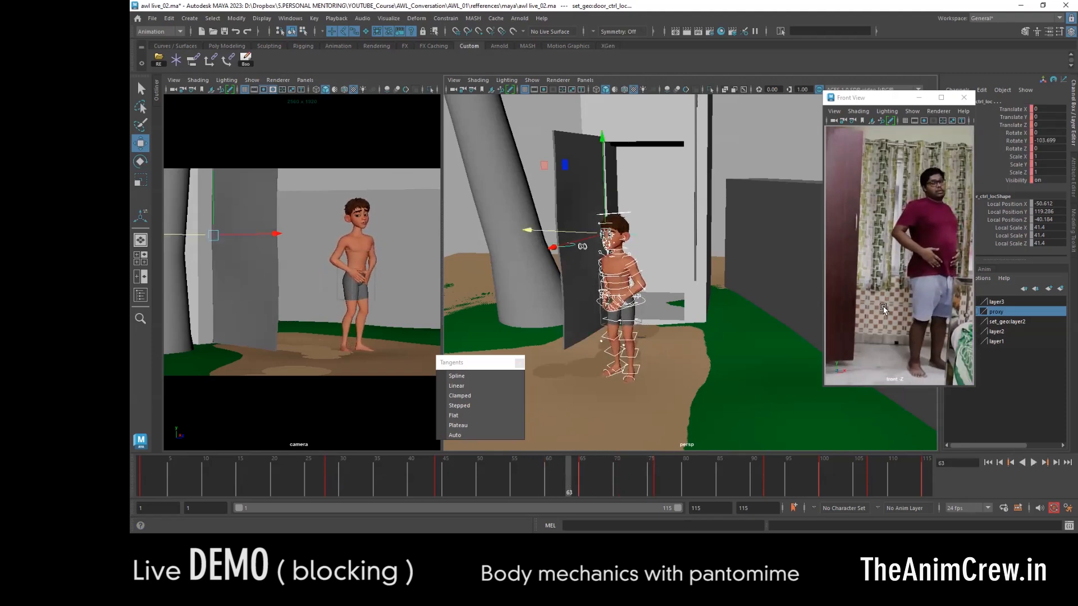
drag(575, 479, 617, 477)
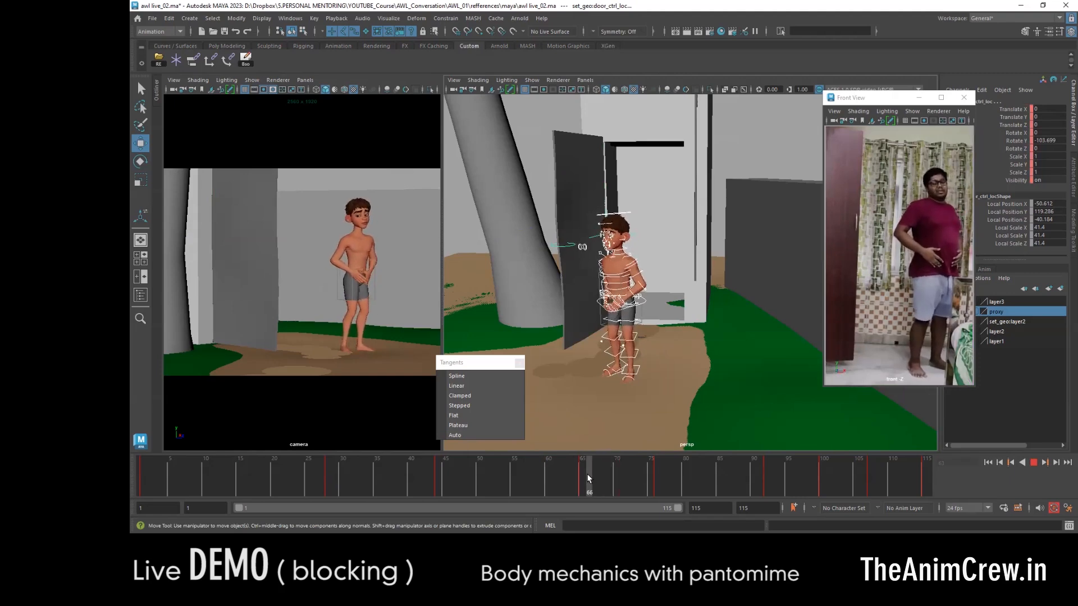
mouse_move(597, 474)
mouse_down()
mouse_move(581, 472)
mouse_move(617, 479)
mouse_up()
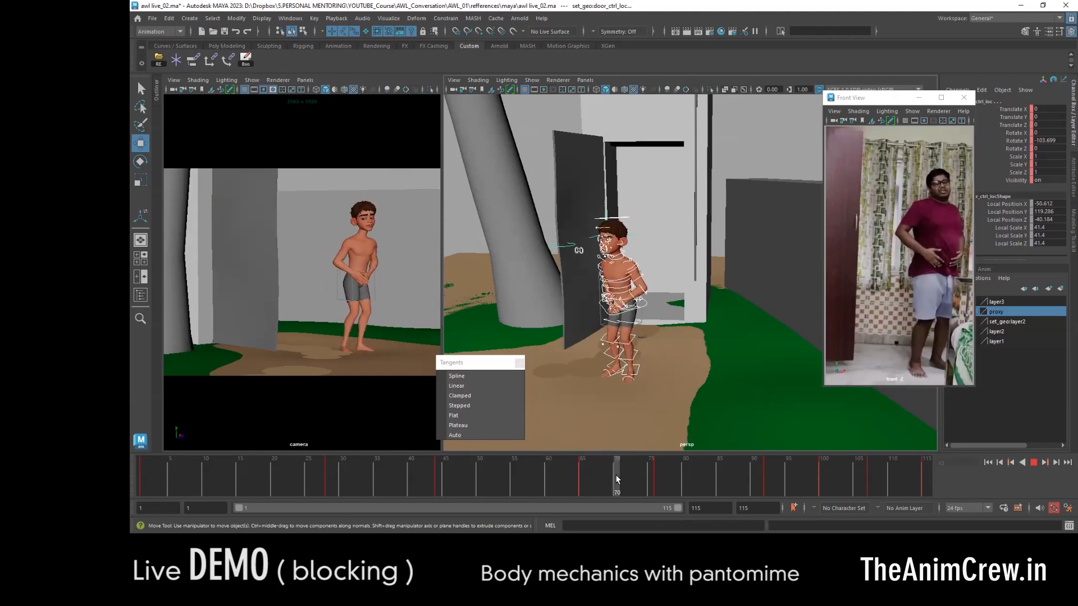
click(583, 477)
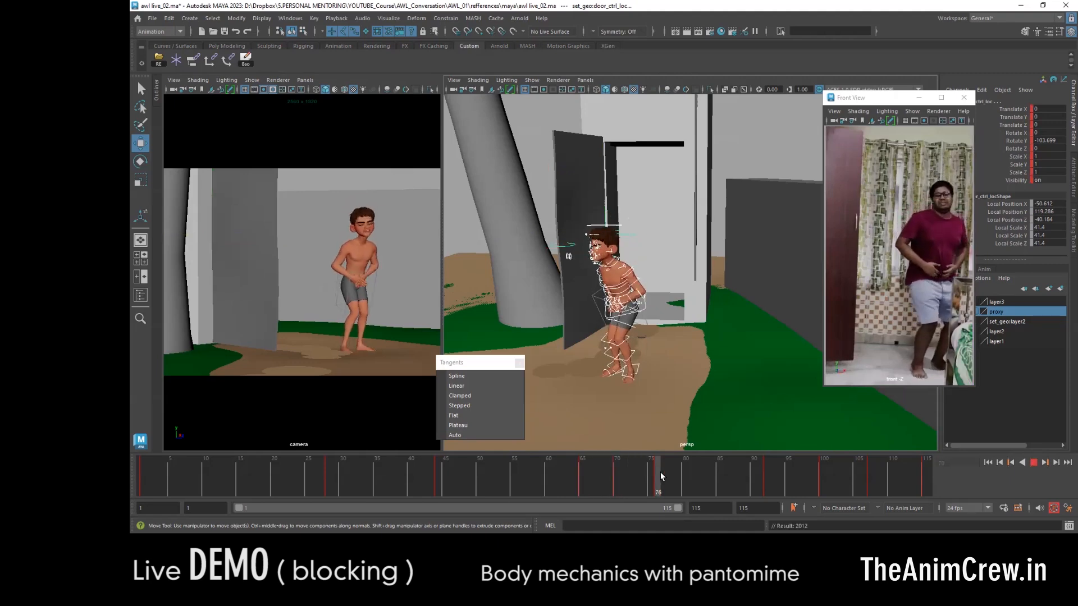
- Hold the crouched pose by copying all controls from frame 76 to a new key at frame 84
drag(617, 475, 714, 479)
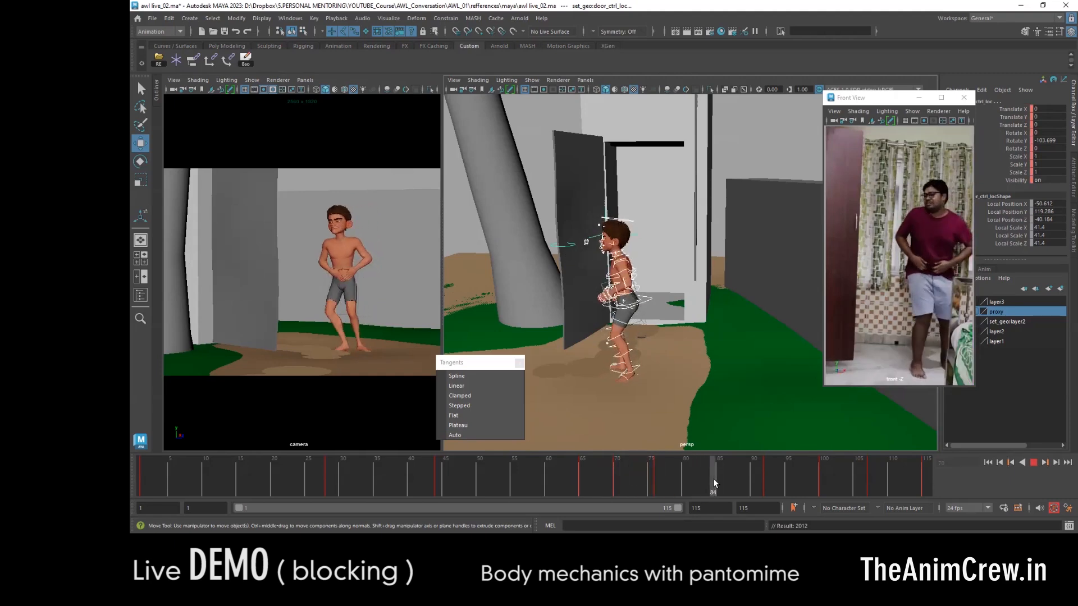
click(657, 475)
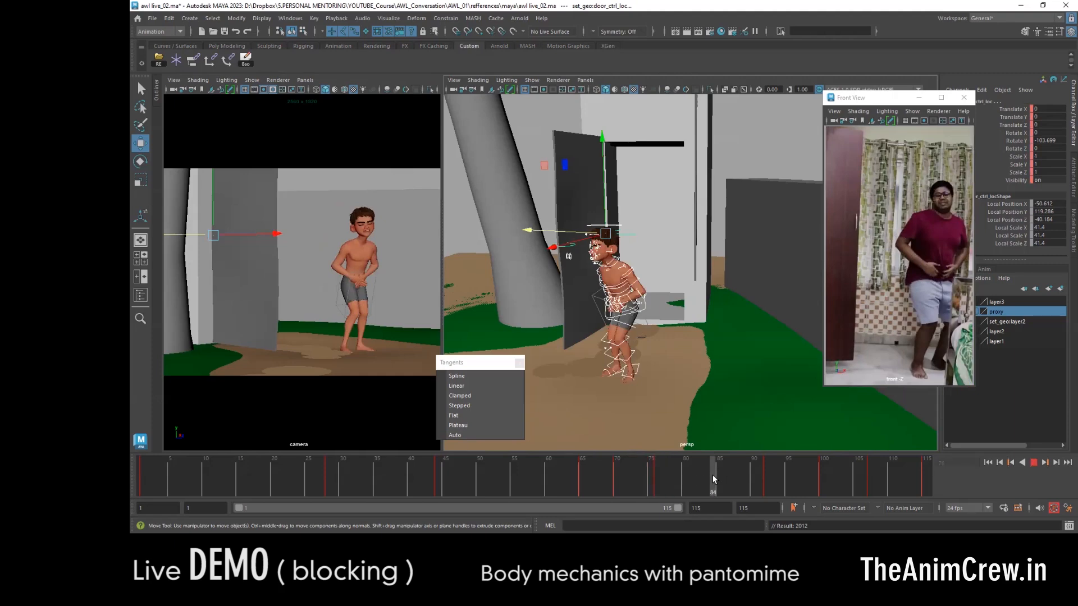
key(s)
drag(679, 475, 712, 474)
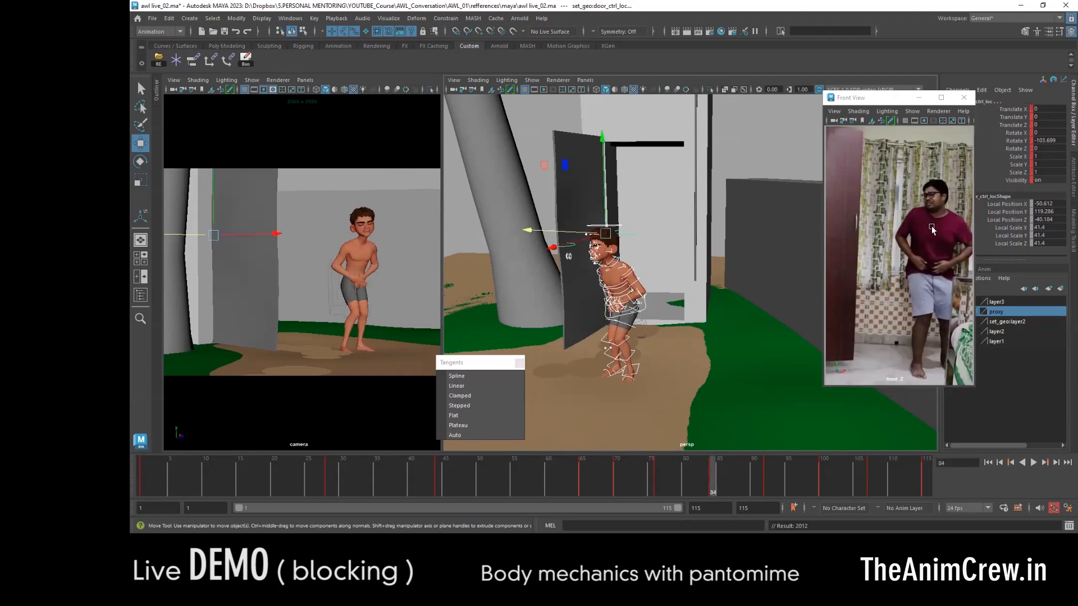
- Play and scrub between frames 84 and 92 to compare the turn toward the door with the reference
key(alt+v)
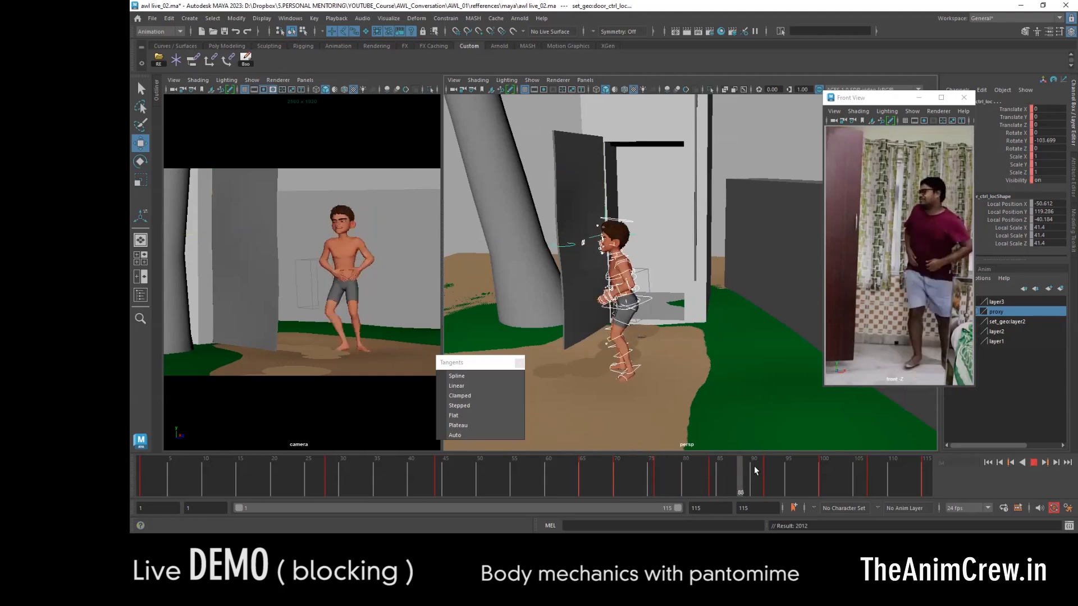
click(714, 474)
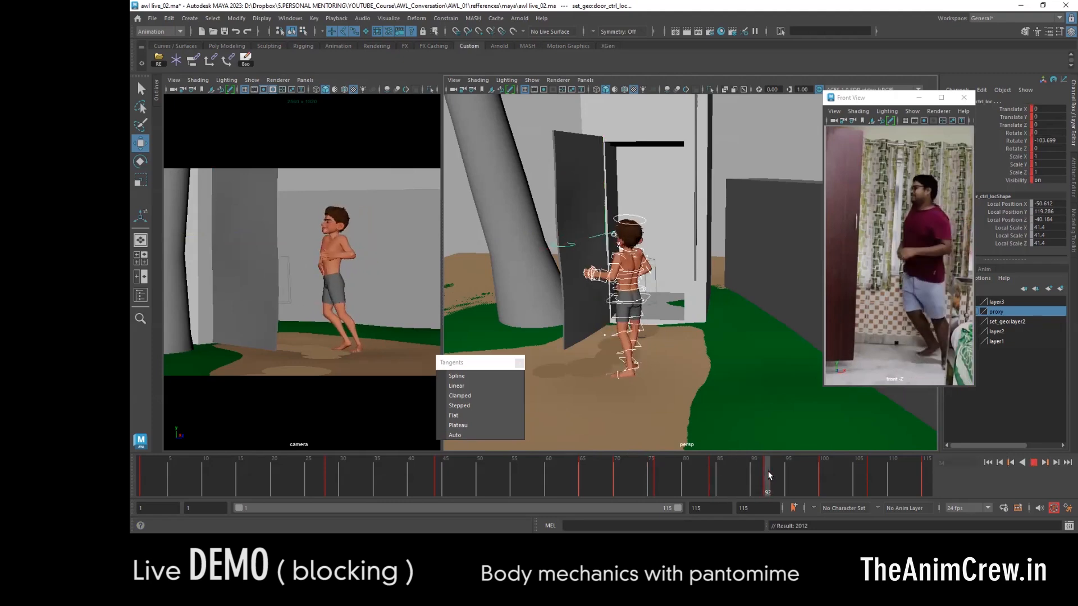
click(710, 475)
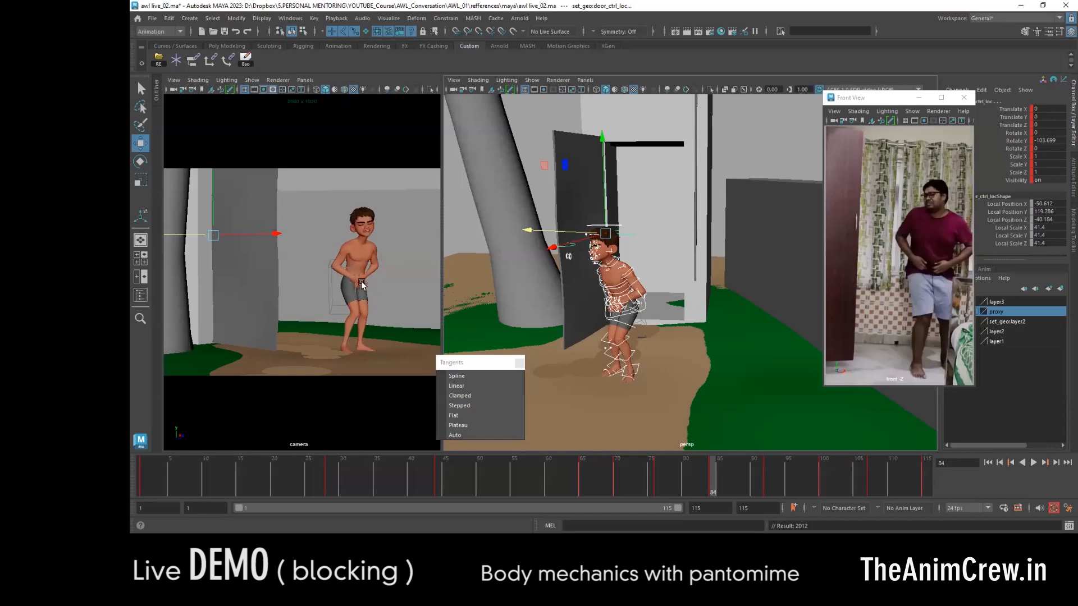
key(alt+v)
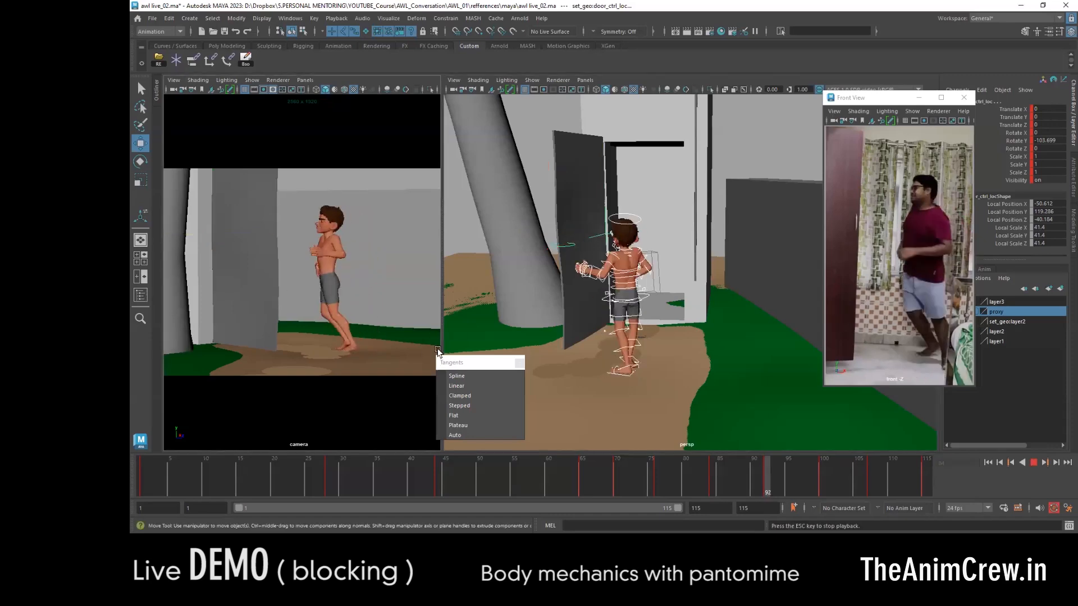
key(alt+v)
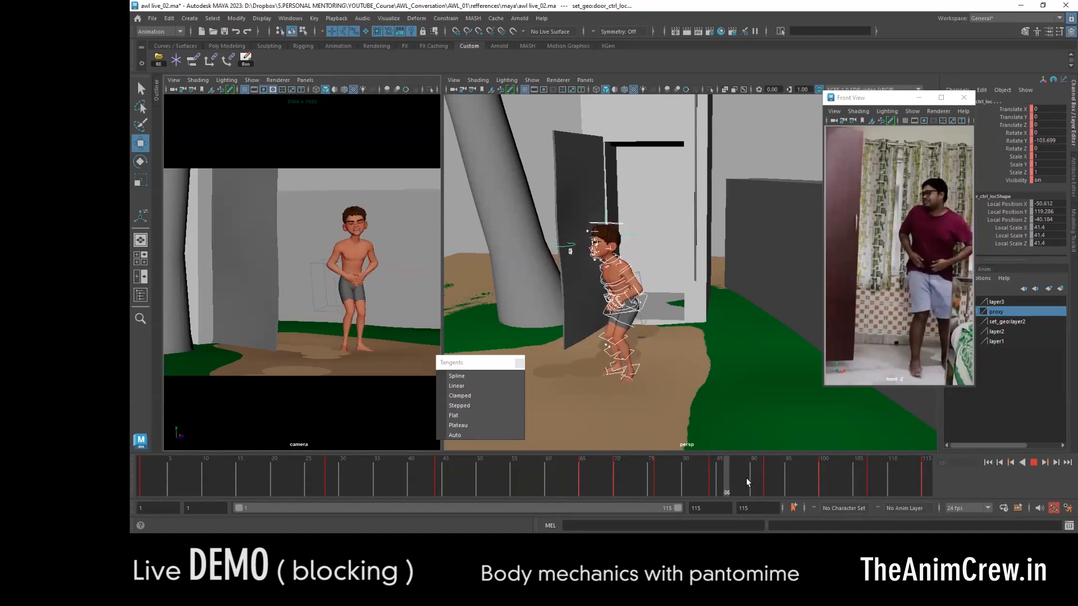
mouse_move(767, 483)
mouse_down()
mouse_move(863, 488)
mouse_move(693, 474)
mouse_move(761, 480)
mouse_up()
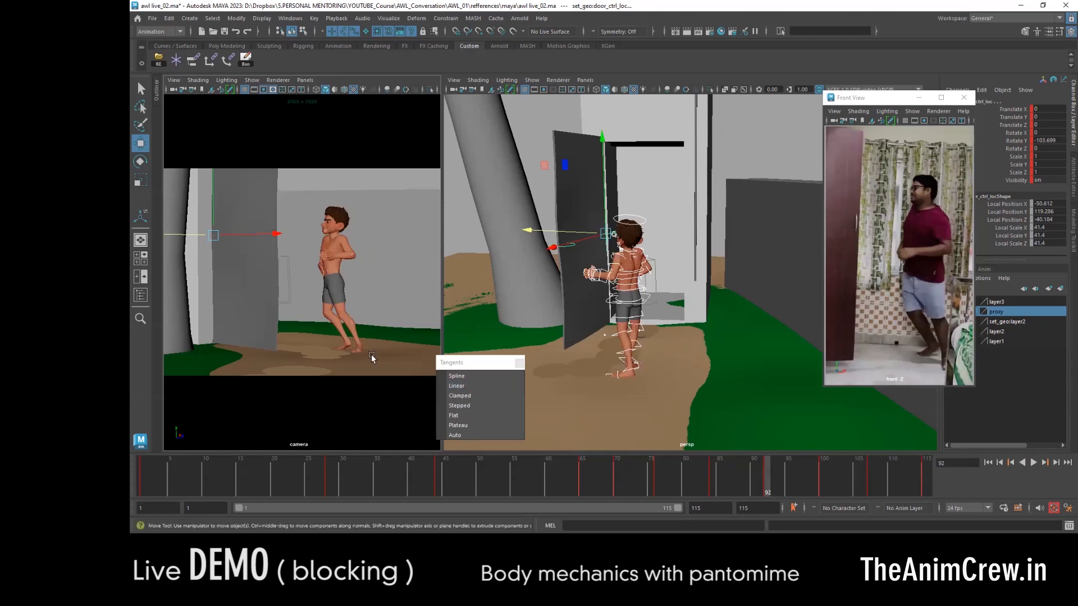
- Step between the keys around frame 92 from several angles to compare the turn toward the door
alt+right_drag(645, 345, 740, 396)
alt+middle_drag(618, 394, 702, 327)
alt+drag(666, 385, 848, 196)
key(comma)
click(732, 373)
key(period)
key(comma)
key(period)
- Reposition the body controls in the turning pose at frame 92, shifting the character back from the door to match the reference
key(e)
key(w)
click(629, 269)
key(e)
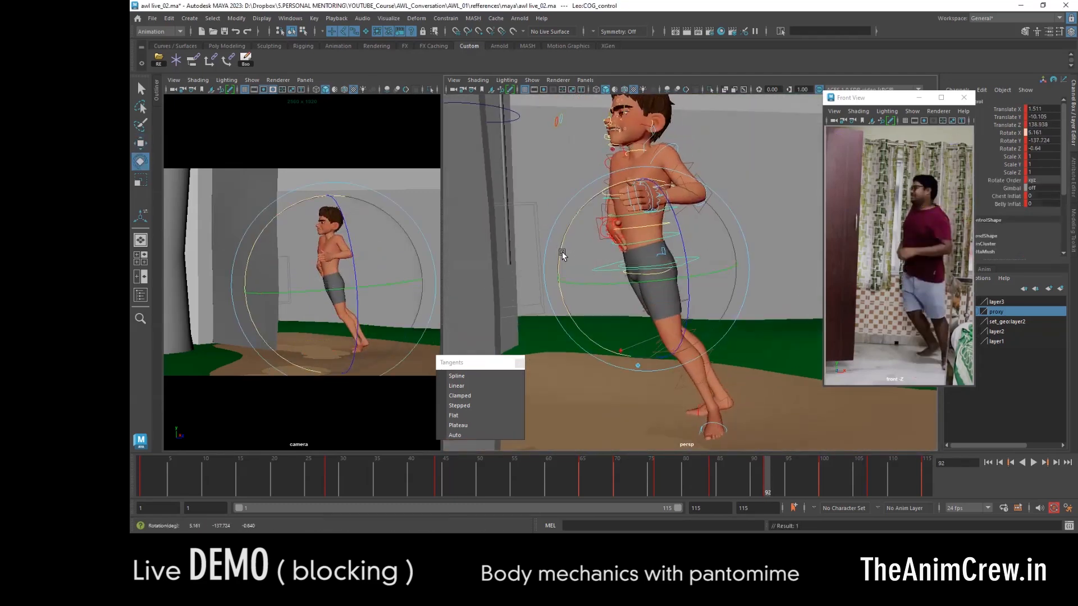
key(w)
drag(735, 269, 624, 397)
key(period)
click(681, 418)
key(comma)
click(699, 275)
alt+drag(700, 281, 778, 307)
drag(777, 292, 771, 292)
drag(686, 241, 687, 252)
- With all controls selected, move the key at frame 107 to frame 105 and the key at frame 115 to frame 110
drag(742, 481, 869, 479)
alt+drag(663, 314, 601, 310)
drag(533, 129, 674, 376)
alt+drag(602, 311, 707, 314)
shift+click(869, 478)
drag(869, 477, 854, 477)
drag(846, 475, 811, 470)
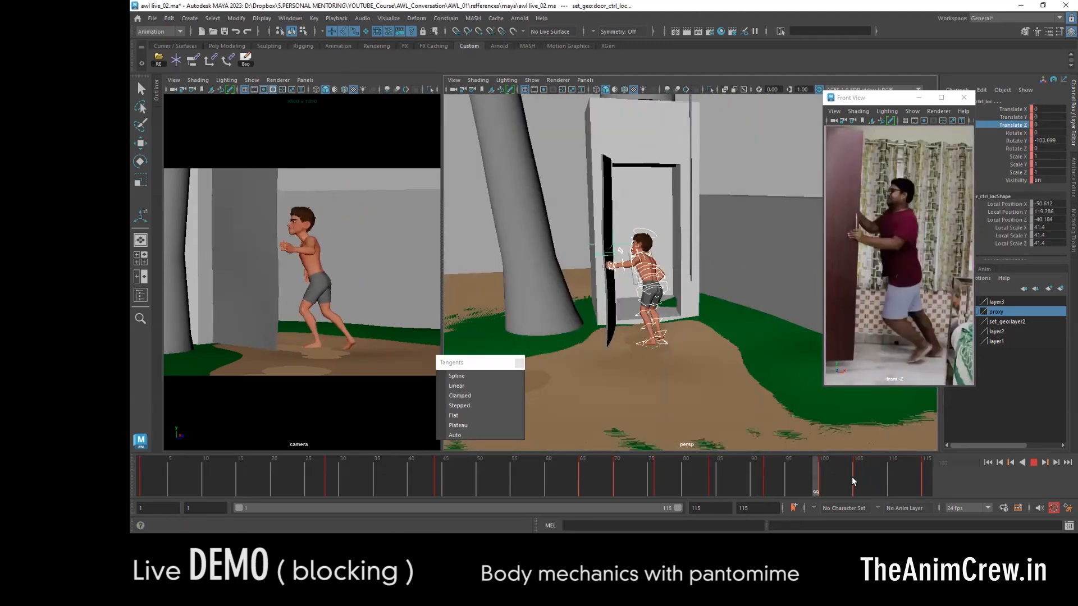
shift+click(924, 477)
drag(925, 477, 891, 478)
- Play the animation repeatedly and check the start and the door push against the reference timing
key(alt+v)
key(alt+v)
key(alt+v)
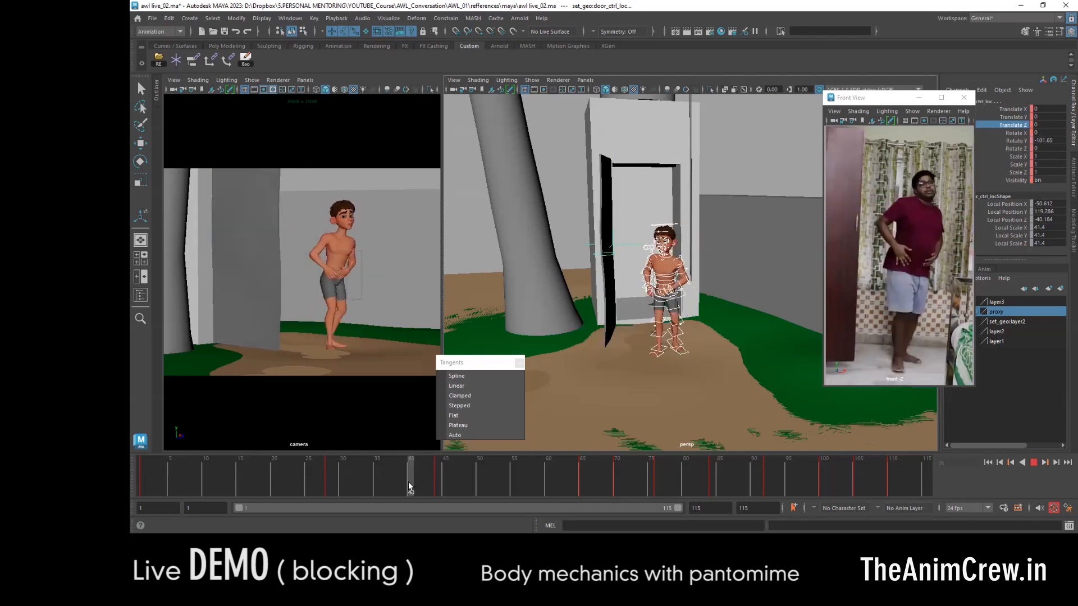
key(w)
click(431, 488)
key(comma)
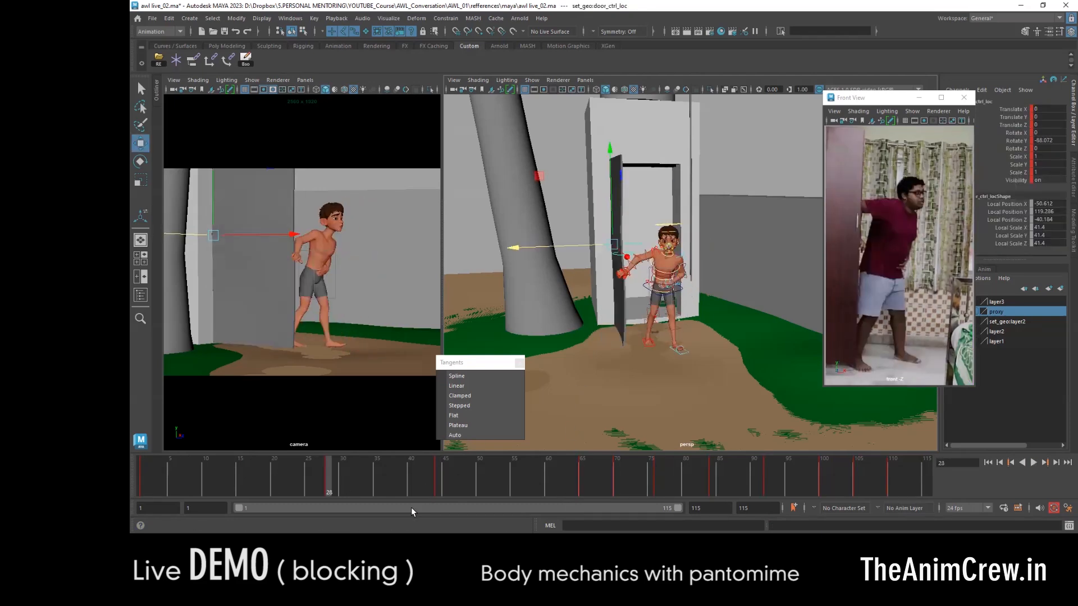
key(alt+v)
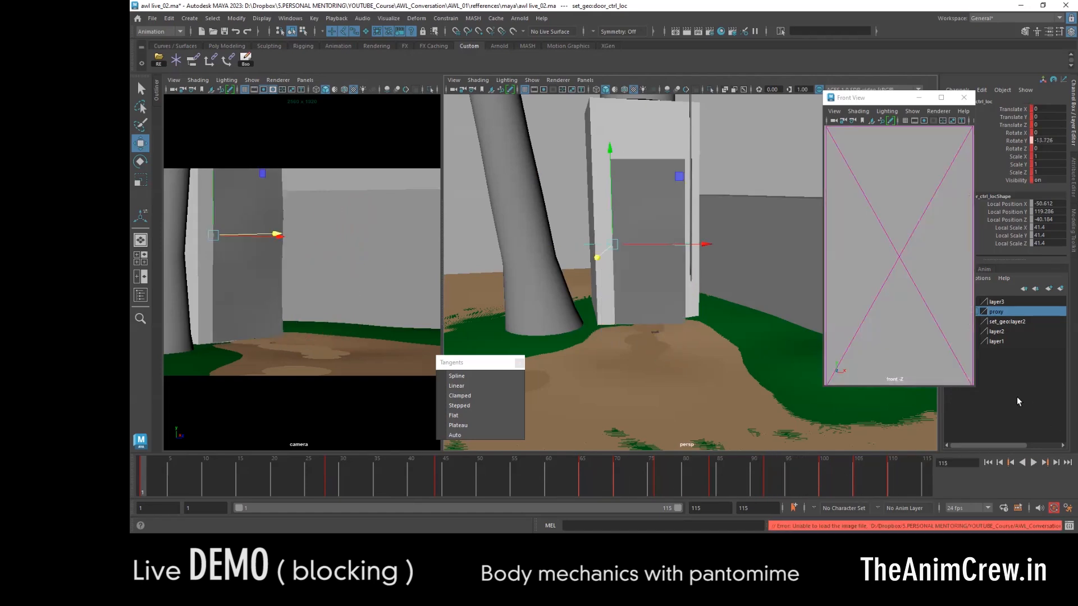
key(alt+v)
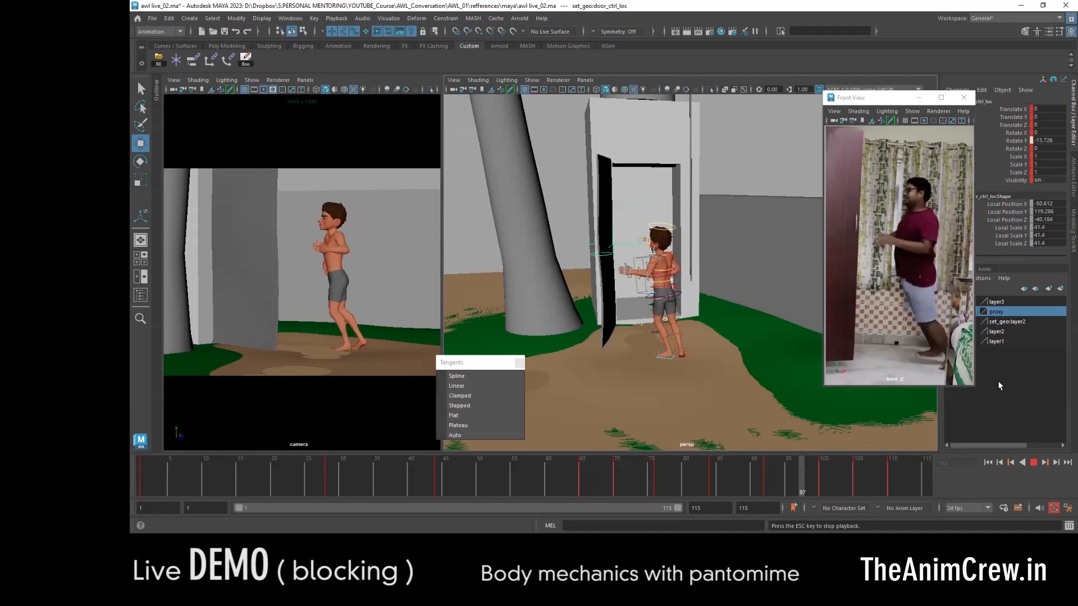
key(alt+v)
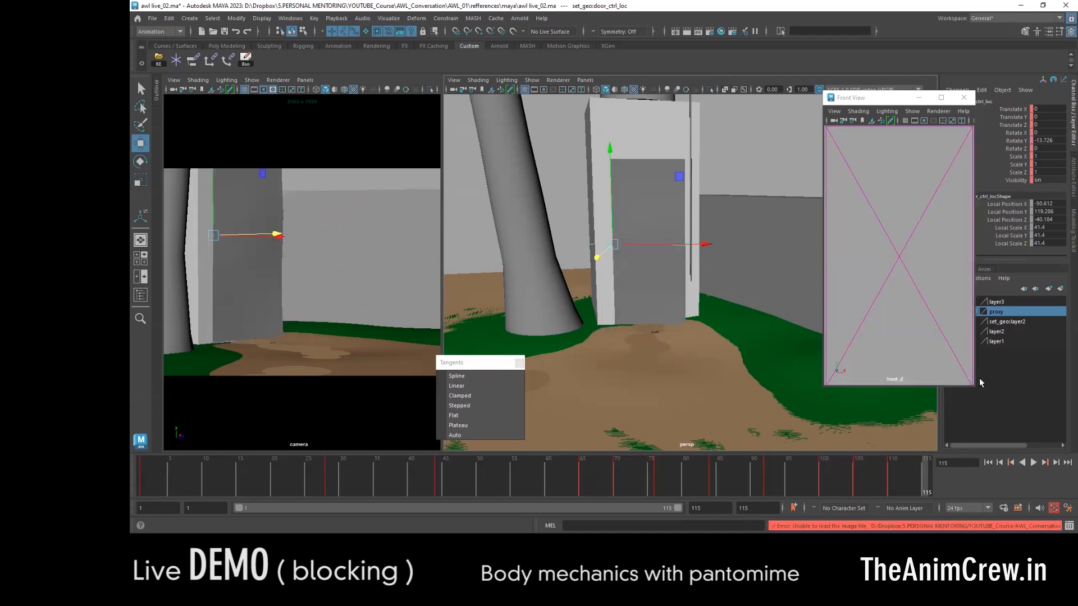
key(alt+v)
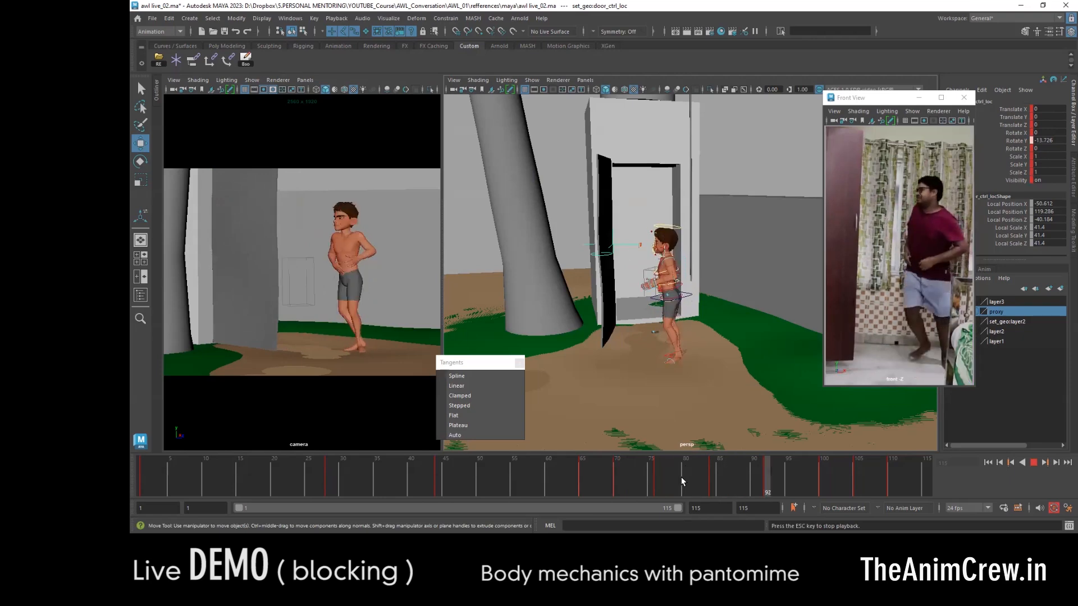
key(alt+v)
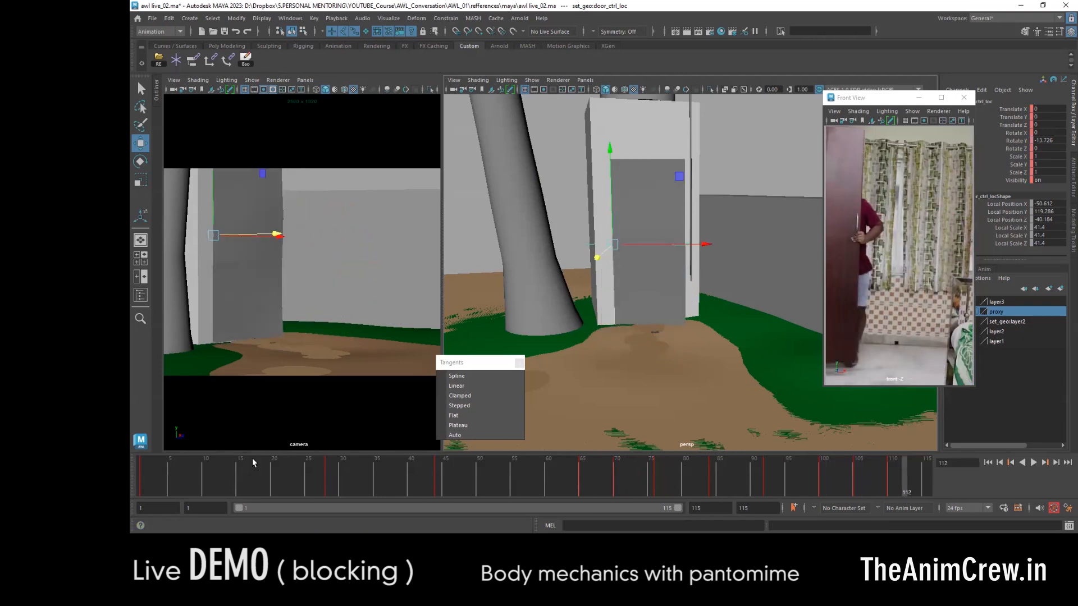
drag(219, 476, 135, 487)
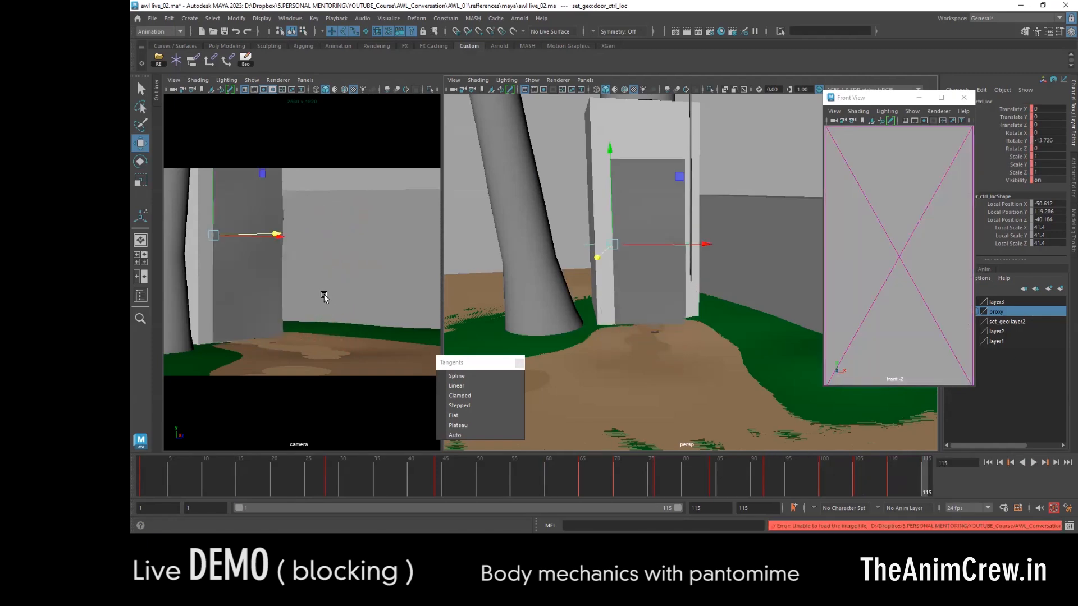
key(alt+v)
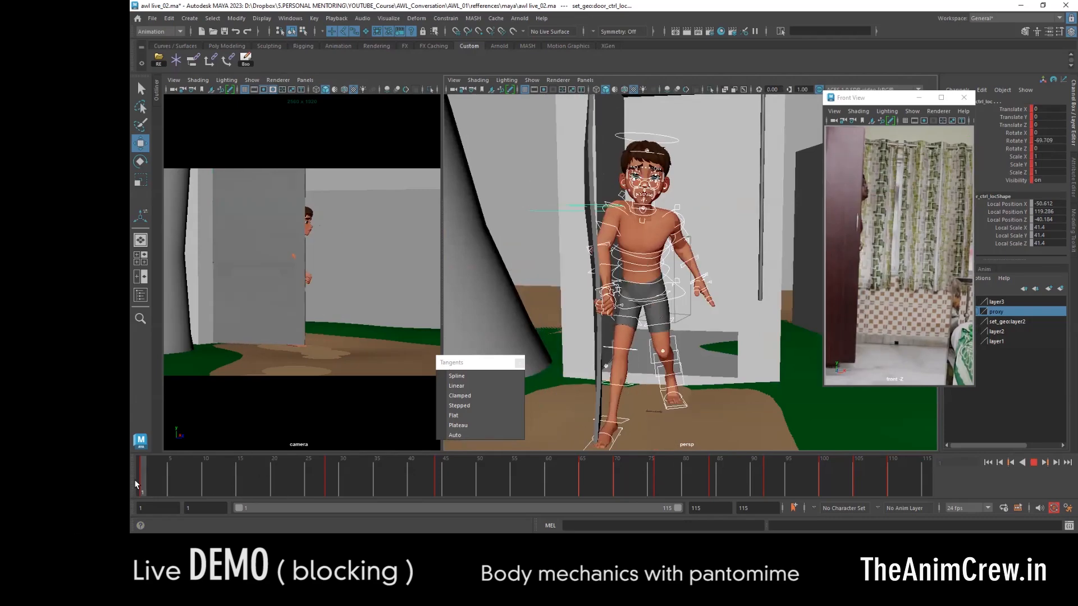
- Add a key at frame 15, then move and rotate the body control at frame 1 to place the character behind the open door
alt+drag(646, 270, 724, 269)
drag(177, 474, 285, 481)
click(739, 275)
drag(547, 263, 627, 262)
drag(671, 169, 671, 140)
alt+drag(624, 304, 676, 353)
click(685, 179)
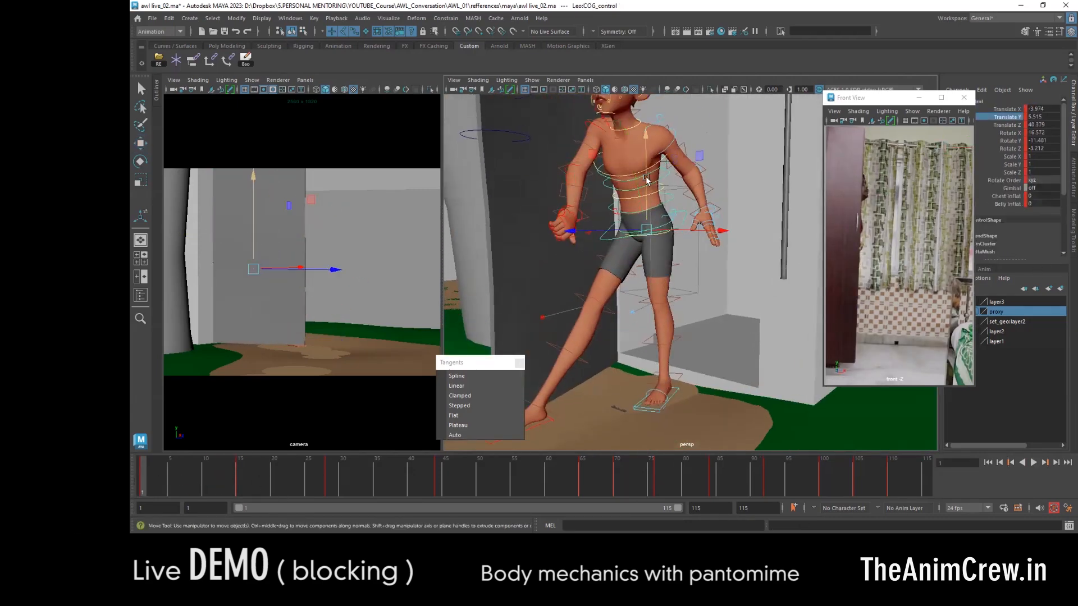
key(e)
alt+drag(644, 183, 691, 191)
- Move the right foot control back at frame 1 so the leg trails inside the doorway
click(632, 342)
key(w)
alt+drag(654, 321, 680, 331)
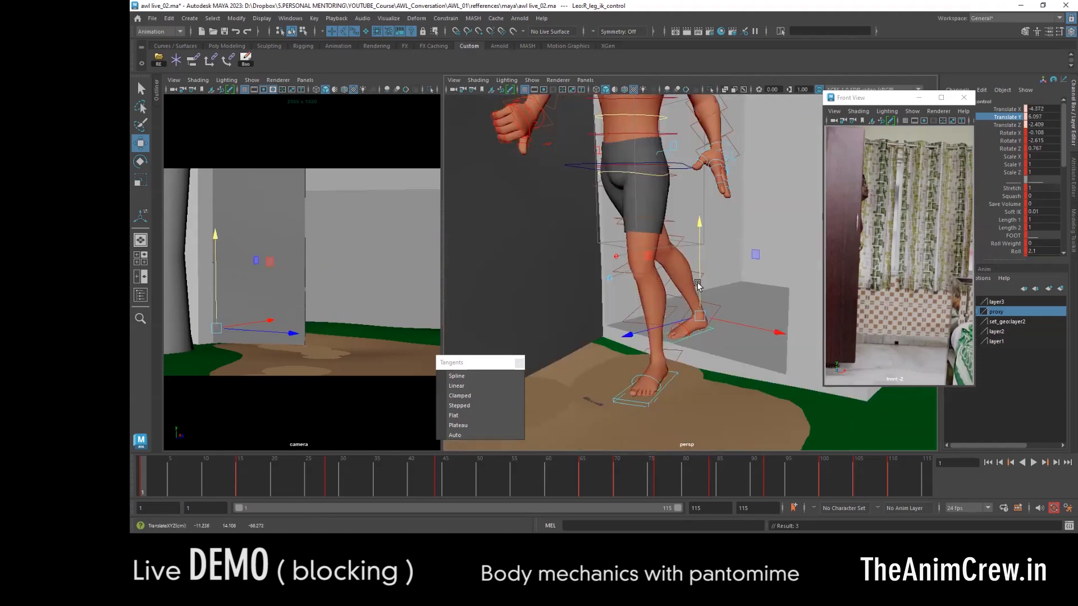
click(749, 241)
key(e)
alt+drag(749, 204, 736, 229)
- Set the selected upper-body control's translation and rotation values to 0 at frame 1
click(696, 182)
key(w)
alt+drag(696, 183, 676, 167)
drag(1045, 109, 1053, 149)
text(0)
key(Return)
- Rotate the upper-body and arm controls at frame 1 into an upright walking pose behind the door
alt+drag(579, 241, 618, 224)
click(630, 258)
key(e)
click(618, 279)
key(w)
click(559, 170)
key(e)
click(578, 162)
key(w)
alt+drag(578, 163, 688, 224)
key(e)
click(695, 249)
- Reset the selected arm control's values to 0 at frame 1 and adjust the right wrist control
key(w)
click(596, 191)
key(e)
drag(1045, 125, 1045, 149)
alt+drag(696, 196, 649, 260)
click(654, 217)
text(0)
key(Return)
click(578, 318)
alt+drag(578, 318, 626, 236)
drag(626, 236, 765, 337)
key(w)
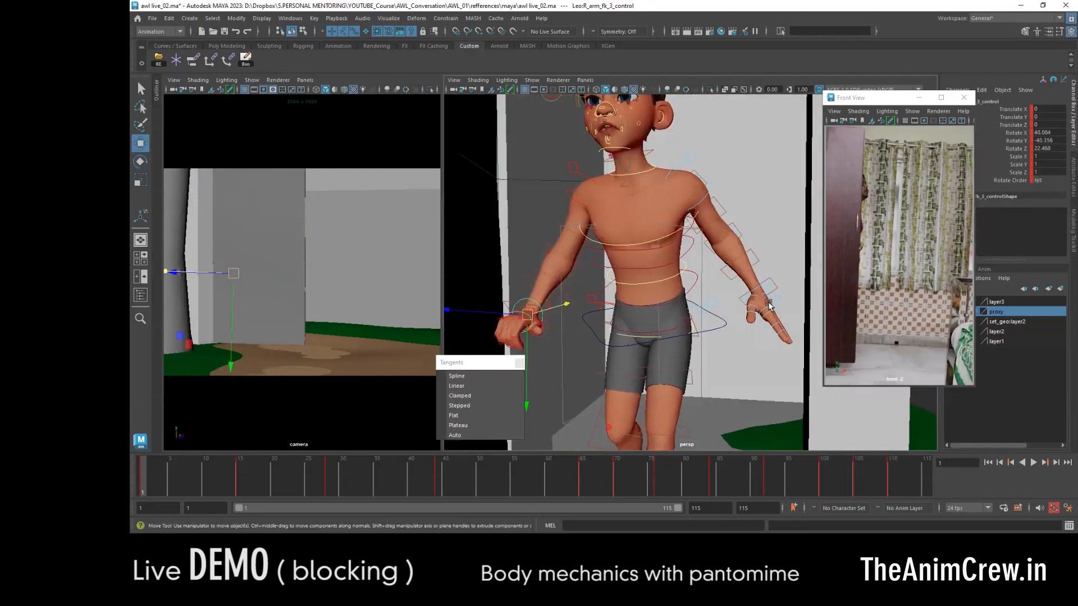
- Pose the left arm and hand controls at frame 1, checking the overlap in wireframe
click(705, 264)
key(e)
key(w)
alt+drag(704, 264, 740, 273)
key(e)
alt+drag(740, 273, 682, 270)
key(w)
key(e)
key(w)
click(682, 274)
click(1013, 118)
alt+drag(781, 284, 708, 270)
key(4)
key(e)
key(w)
key(6)
- Play the new entrance briefly and key all character controls at frame 1
key(alt+v)
key(alt+v)
drag(578, 135, 786, 415)
key(s)
mouse_move(142, 477)
mouse_down()
mouse_move(187, 475)
mouse_move(142, 477)
mouse_up()
- Inspect the in-between step with the right foot control and key all controls at frame 8
alt+drag(663, 337, 699, 414)
click(668, 378)
alt+drag(668, 378, 584, 332)
click(604, 277)
click(584, 363)
drag(157, 487, 191, 484)
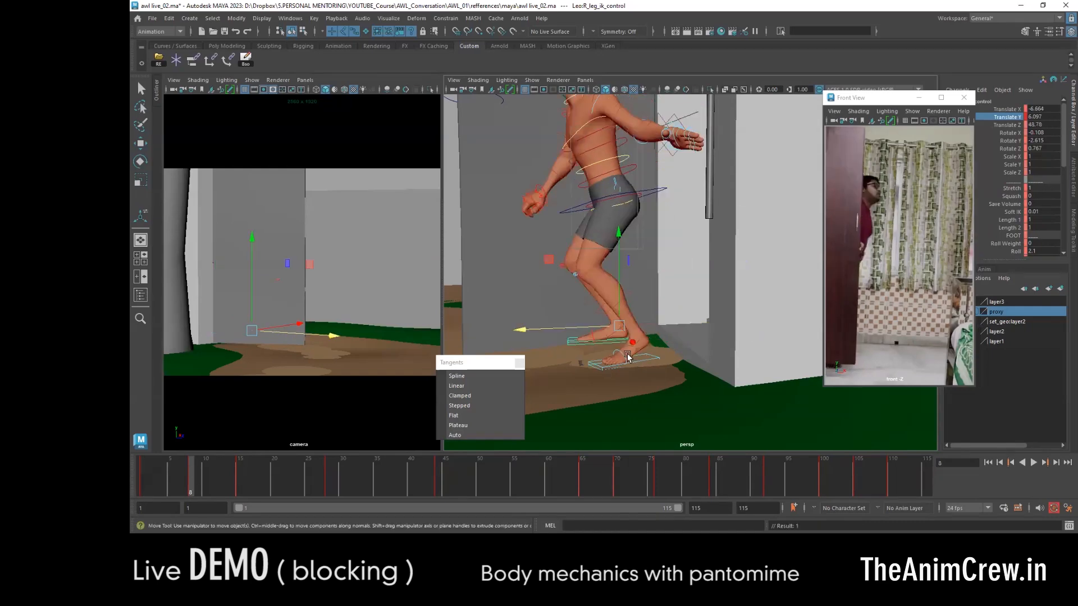
alt+drag(577, 377, 640, 332)
scroll(641, 332, down, 10)
click(650, 227)
mouse_move(191, 478)
mouse_down()
mouse_move(657, 477)
mouse_move(193, 476)
mouse_up()
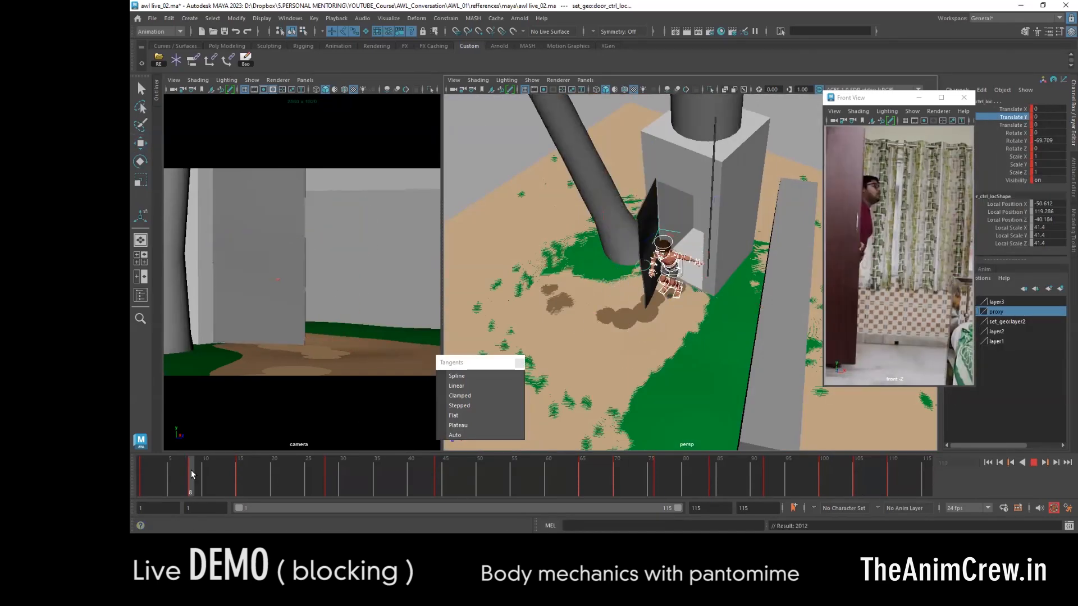
- Lower and rotate the body control at frame 8 to form the passing pose
scroll(617, 292, up, 8)
click(605, 276)
key(e)
alt+drag(590, 296, 685, 247)
key(w)
click(688, 196)
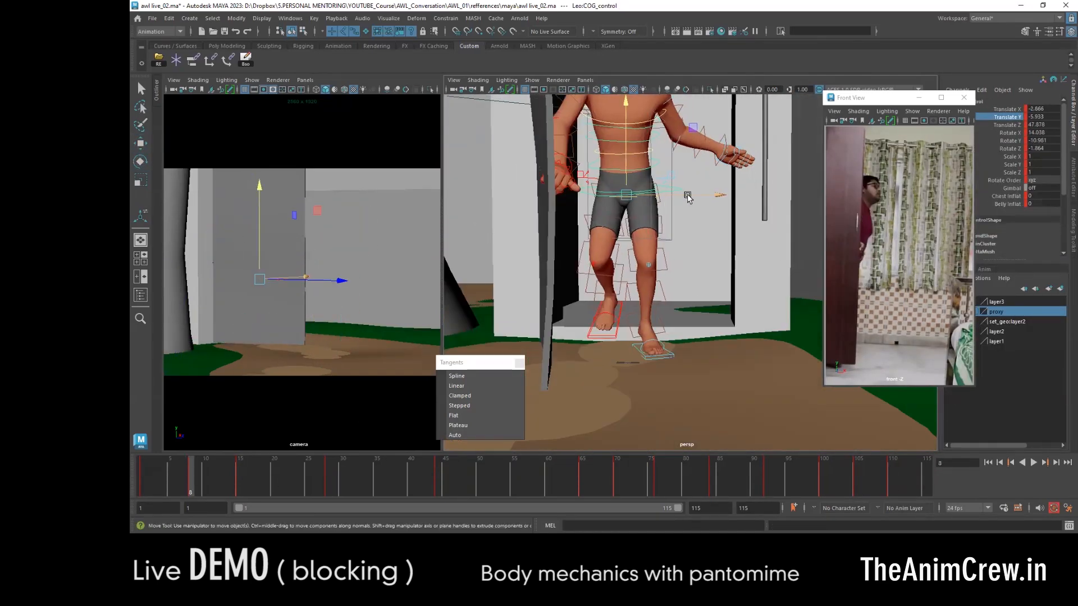
- Set the left foot control's Roll to 0 at frame 8 so the foot sits flat
click(668, 356)
ctrl+drag(1036, 252, 1042, 204)
alt+drag(635, 346, 674, 314)
- Copy and paste the left and right foot keys onto frame 8 to hold the feet in their planted positions
mouse_move(191, 481)
mouse_down()
mouse_move(178, 481)
mouse_move(191, 477)
mouse_up()
right_click(190, 477)
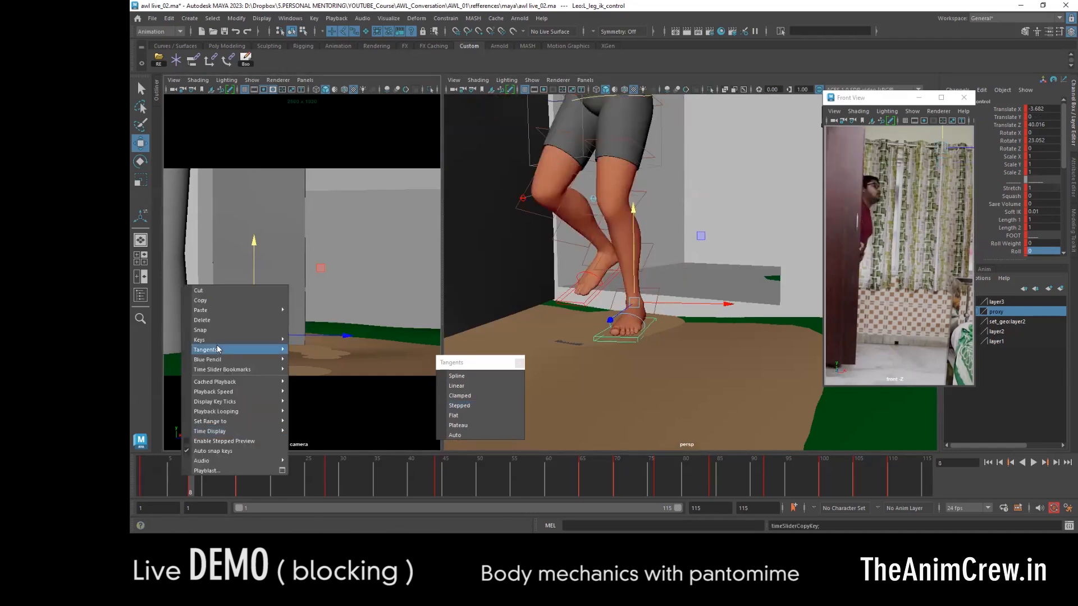
click(336, 308)
click(584, 302)
right_click(191, 477)
click(203, 302)
click(314, 418)
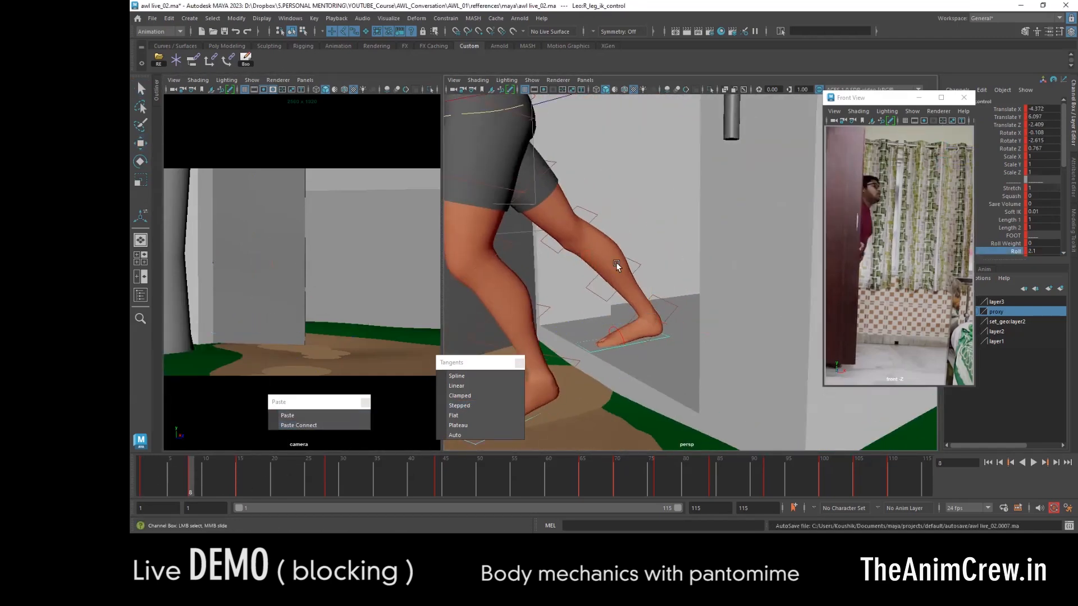
- Rotate the left arm's FK controls at frame 8 to extend the arm beside the door
middle_drag(615, 262, 652, 263)
key(w)
alt+drag(652, 262, 619, 307)
scroll(618, 308, down, 4)
alt+drag(680, 289, 628, 281)
drag(626, 275, 657, 280)
click(659, 269)
key(e)
drag(657, 275, 663, 256)
alt+drag(719, 264, 736, 216)
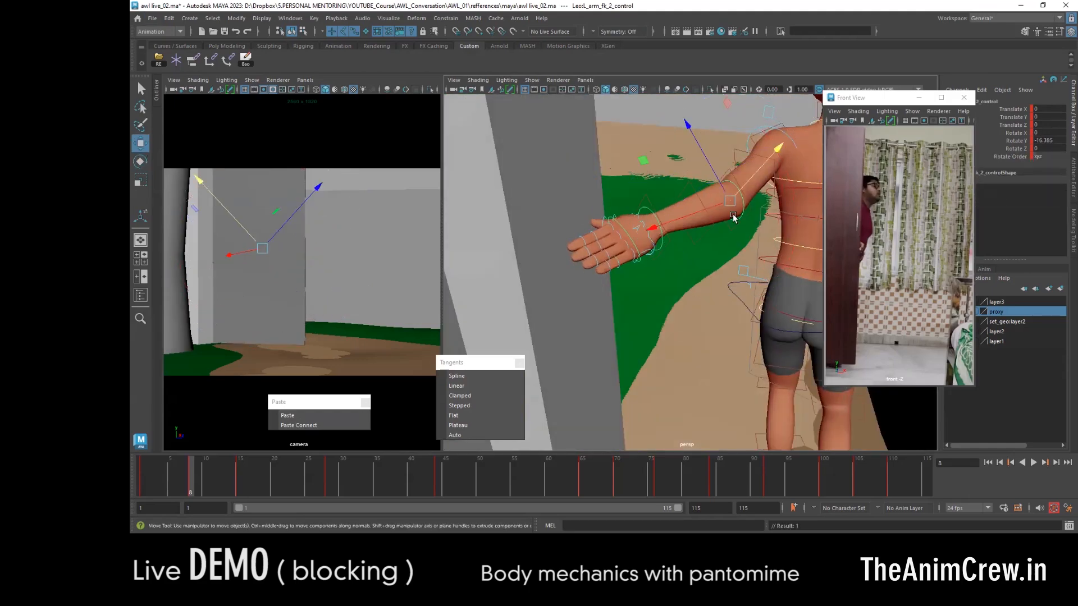
- Refine the arm and hand placement at frame 8 so the hand meets the door's edge in the camera view
alt+drag(583, 255, 550, 284)
key(e)
alt+right_drag(550, 284, 584, 292)
drag(561, 303, 387, 275)
key(w)
click(337, 247)
alt+right_drag(323, 246, 349, 245)
key(bracketleft)
- Reset the right hand's finger controls at frame 8 by setting their translation and rotation to 0
click(183, 89)
alt+right_drag(643, 284, 696, 280)
drag(508, 188, 615, 304)
alt+middle_drag(666, 286, 691, 264)
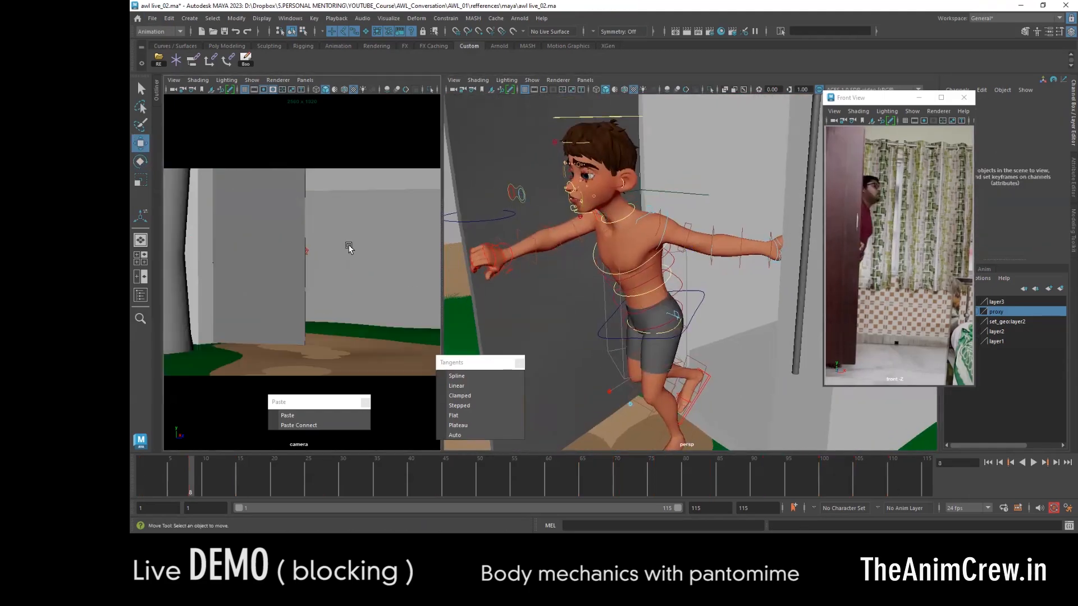
drag(1048, 108, 1052, 146)
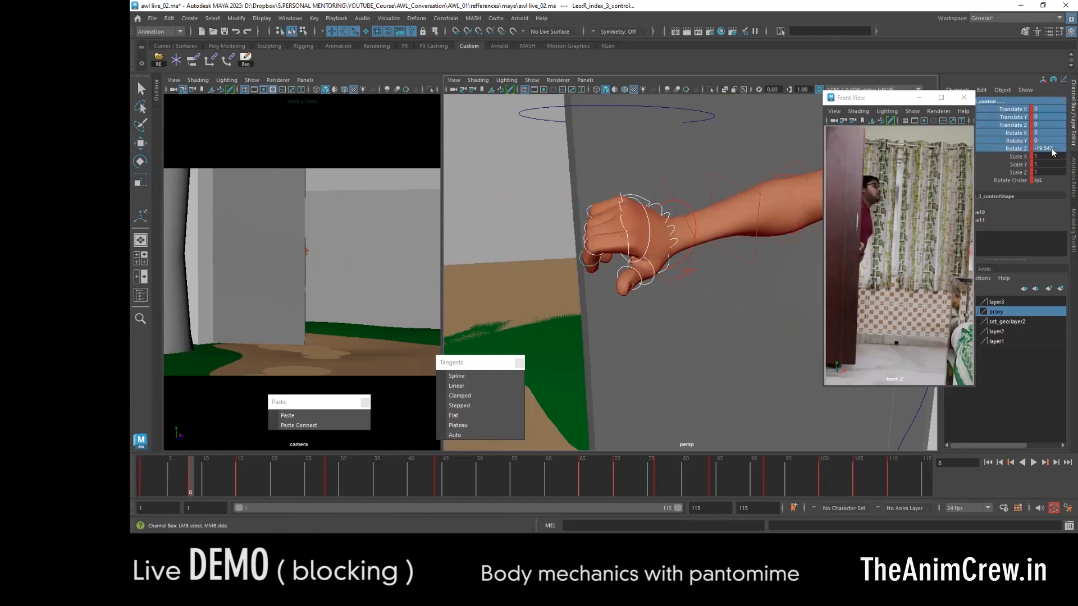
text(0)
key(Return)
- Rotate the right wrist and finger base controls at frame 8 to open the hand against the door
click(695, 228)
key(e)
alt+drag(719, 284, 676, 270)
alt+right_drag(676, 270, 725, 264)
click(639, 210)
drag(731, 230, 725, 253)
alt+drag(685, 314, 566, 359)
key(w)
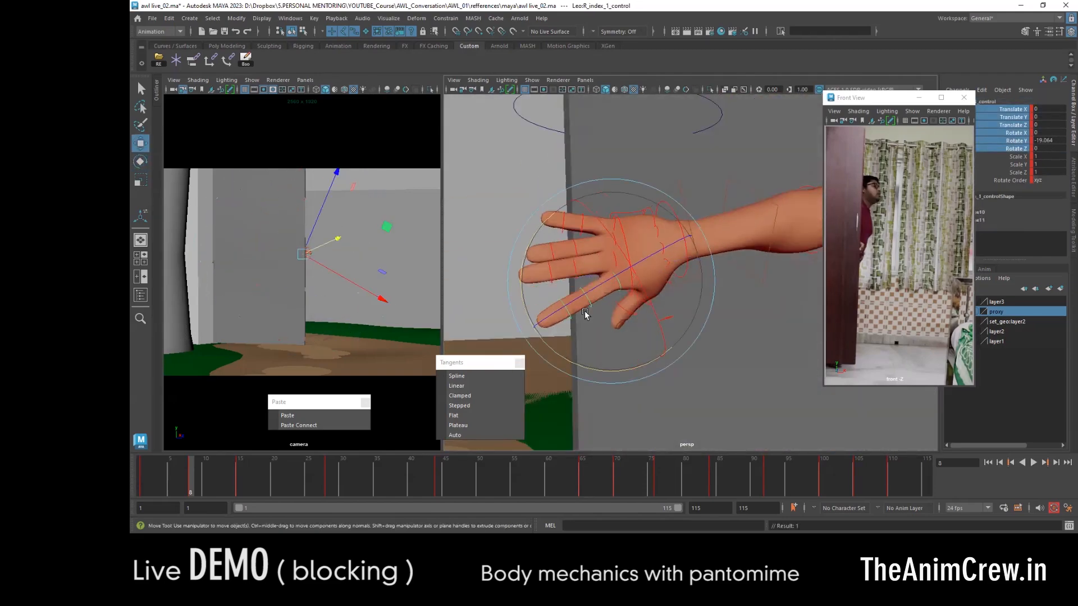
- Rotate the right index finger and thumb controls at frame 8 to spread the hand on the door
drag(539, 208, 584, 320)
alt+drag(584, 320, 567, 292)
key(e)
key(w)
click(632, 267)
mouse_move(633, 267)
alt+mouse_down()
mouse_move(581, 239)
mouse_move(628, 260)
alt+mouse_up()
key(e)
key(w)
alt+right_drag(628, 260, 701, 305)
- Rotate the door control to about -60 in Y at frame 8, comparing it with the neighbouring key poses
click(563, 203)
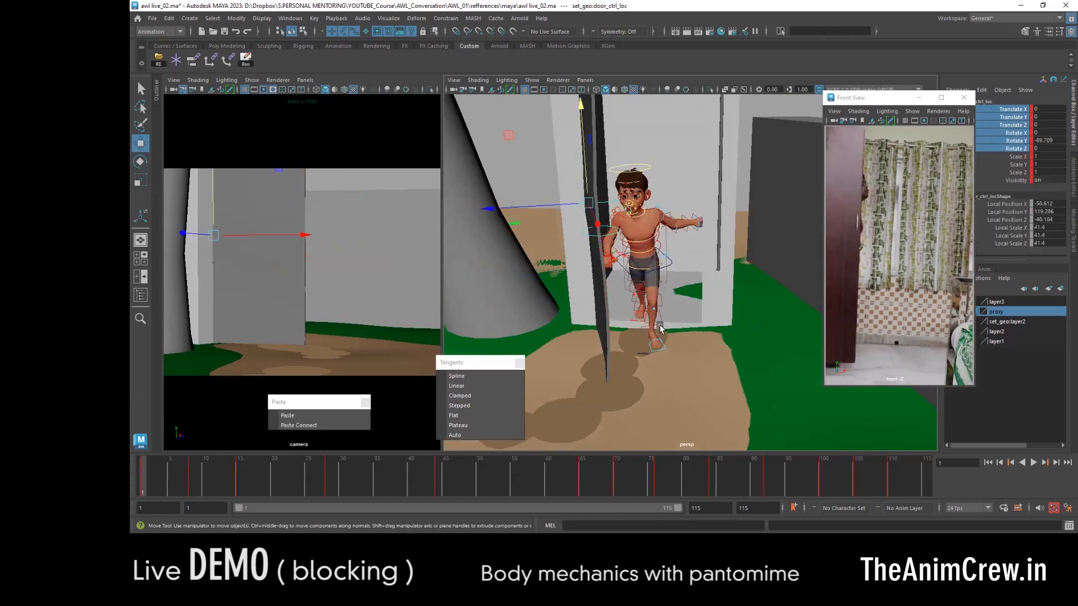
key(e)
key(period)
key(comma)
key(comma)
key(period)
key(period)
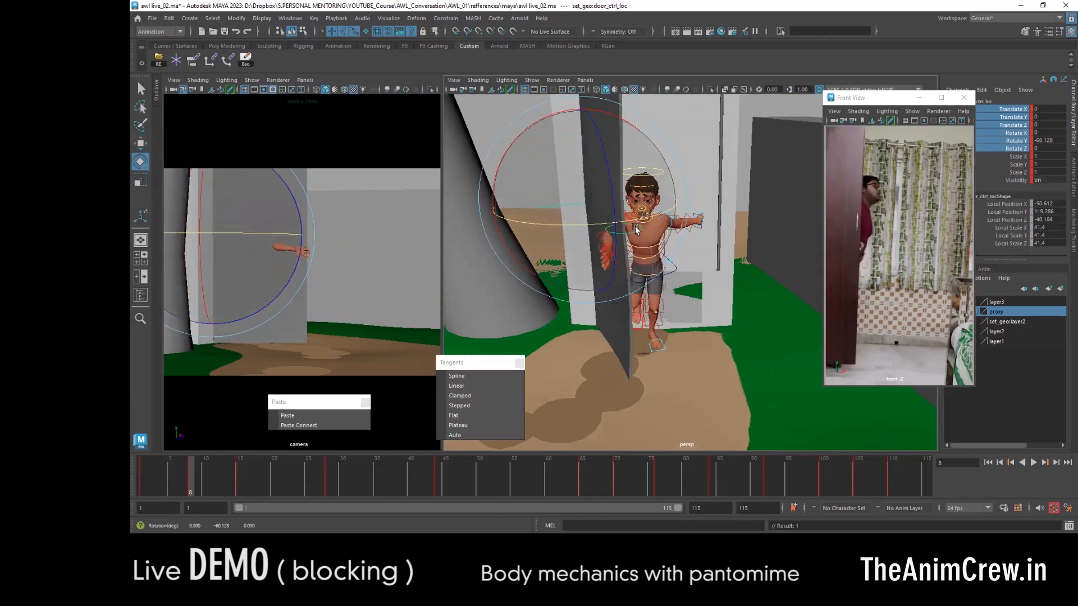
key(comma)
key(comma)
key(period)
alt+drag(624, 227, 558, 274)
key(period)
alt+drag(648, 285, 686, 286)
key(w)
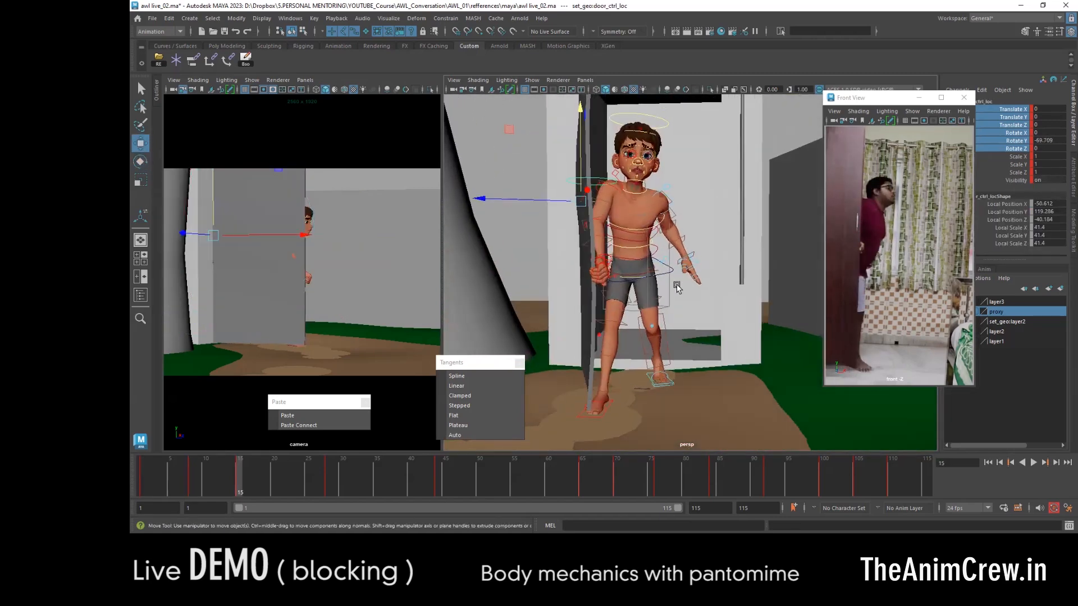
- Rotate the arm controls at frame 15, bringing the right upper arm out past the door
click(679, 276)
key(e)
drag(686, 209, 700, 226)
click(612, 216)
drag(612, 217, 567, 223)
key(w)
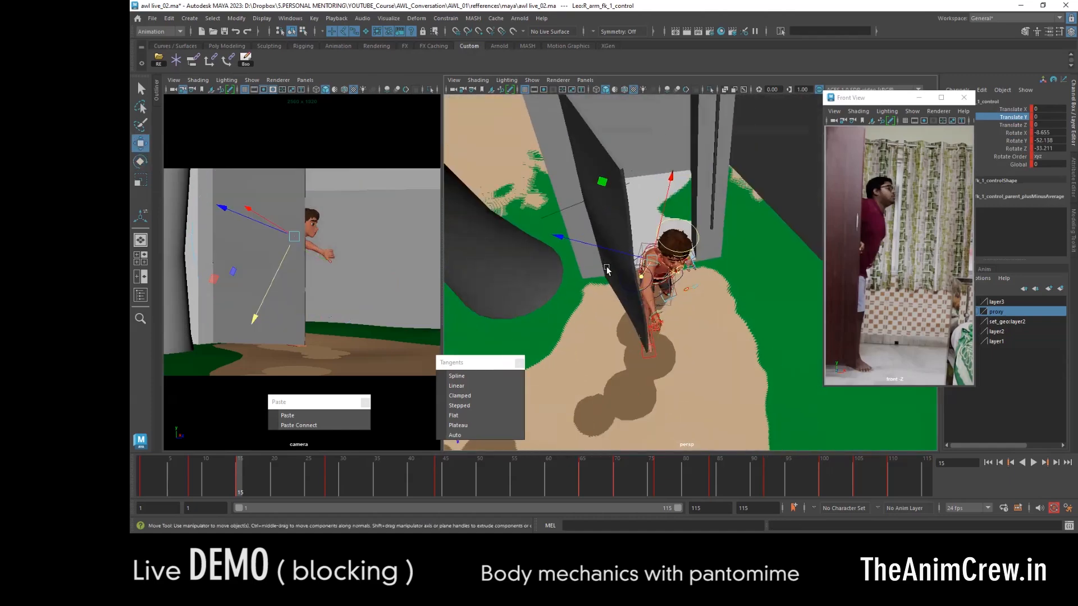
- Rotate the right arm's FK controls at frame 15 to bring the forearm around the door edge
click(579, 229)
key(e)
click(634, 212)
drag(574, 269, 528, 264)
click(575, 209)
drag(578, 292, 636, 266)
key(w)
- Refine the right arm and hand rotations at frame 15 so the hand rests on the door edge
click(574, 219)
key(e)
alt+drag(630, 408, 612, 337)
click(618, 182)
drag(592, 149, 578, 163)
alt+drag(595, 247, 608, 279)
click(562, 229)
key(w)
click(560, 228)
- Adjust the right arm's rotation at frame 8 to match the reach toward the door
key(comma)
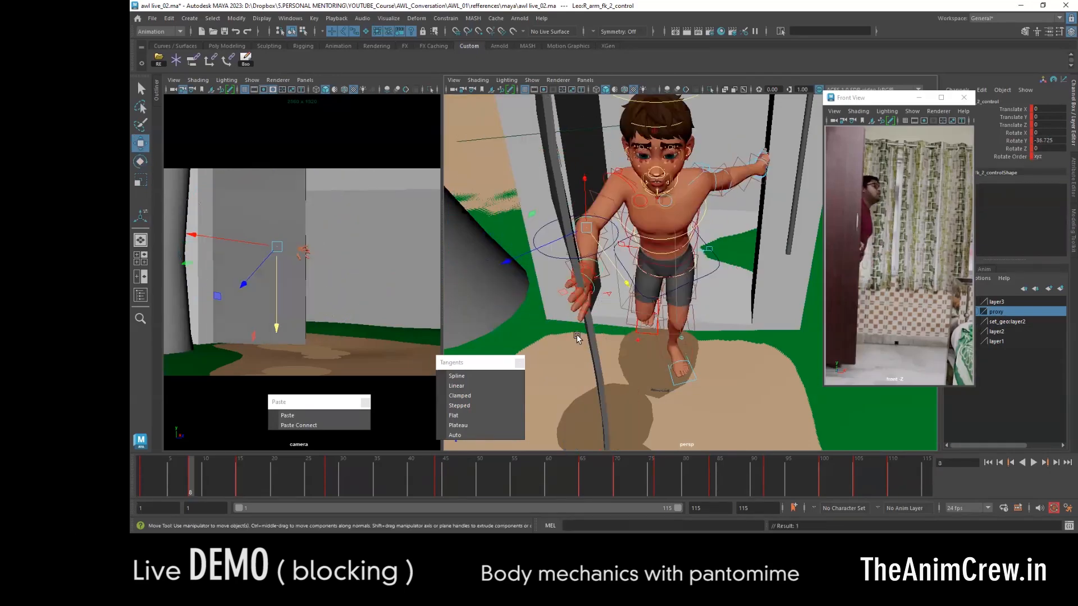
key(e)
key(w)
click(604, 267)
key(e)
drag(622, 225, 570, 236)
- Rotate the neck and head controls at frame 1 to adjust the head pose behind the door
key(comma)
key(w)
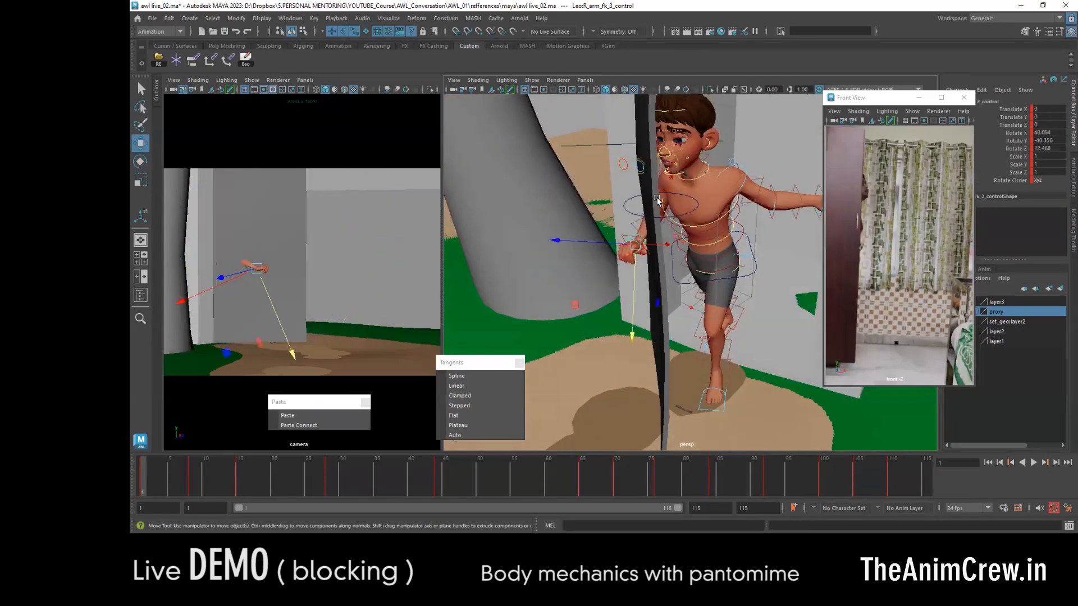
key(e)
key(w)
click(696, 190)
click(703, 106)
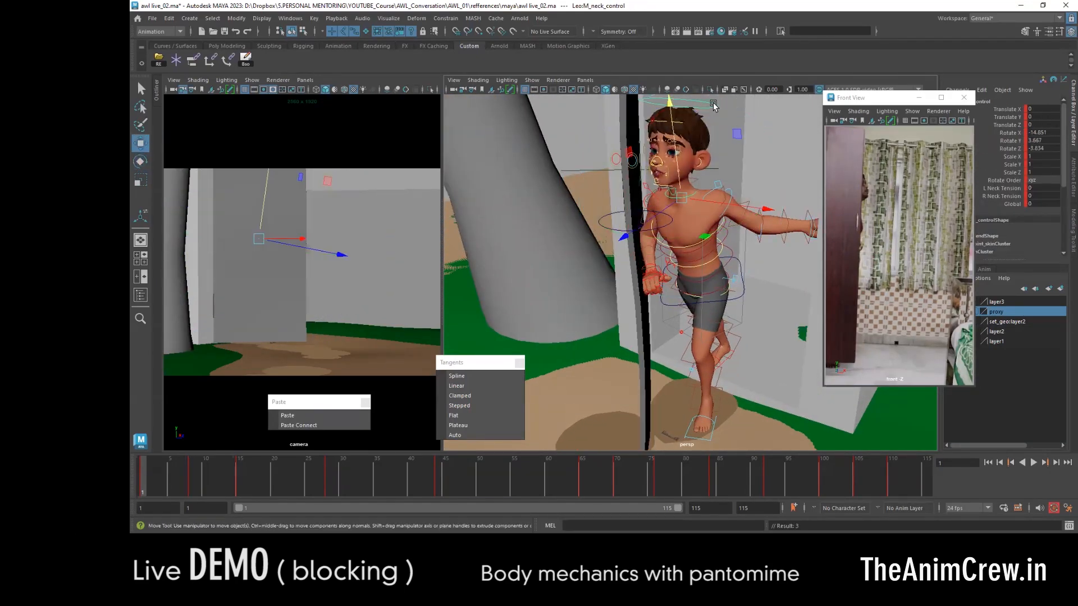
alt+drag(712, 107, 663, 146)
key(e)
drag(608, 167, 613, 194)
key(w)
mouse_move(623, 247)
alt+mouse_down()
mouse_move(663, 292)
mouse_move(633, 296)
mouse_move(646, 248)
mouse_move(626, 254)
alt+mouse_up()
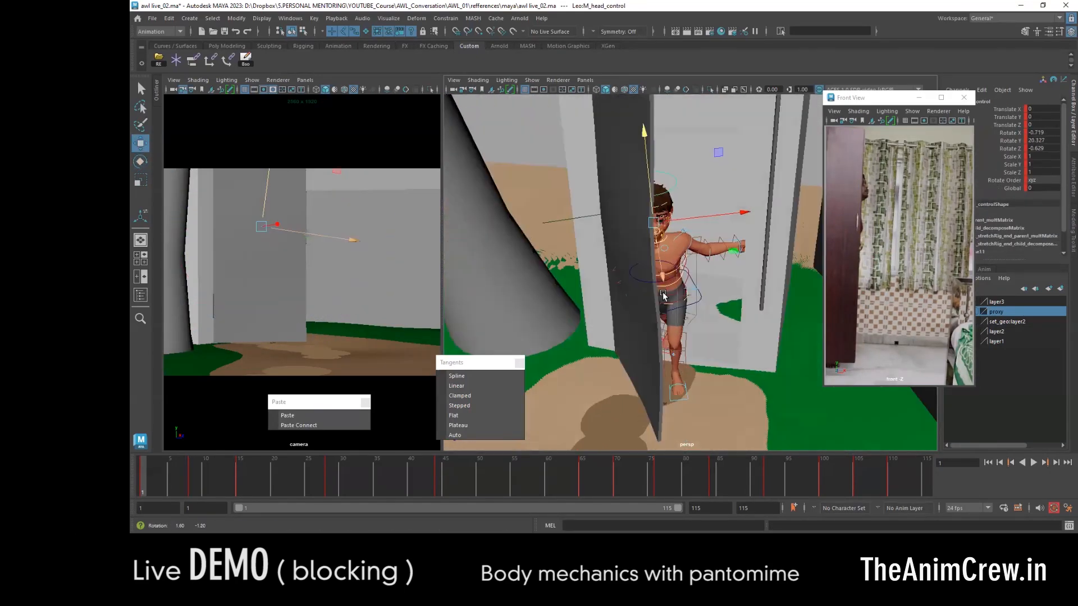
- Paste the foot control's frame 15 key onto frame 8 to hold the foot in place
key(period)
key(period)
key(comma)
key(period)
click(702, 399)
key(comma)
click(288, 416)
key(period)
- Adjust the body position and the planted foot's roll at frame 15
click(644, 240)
drag(661, 176, 662, 201)
click(710, 422)
scroll(1014, 228, down, 1)
click(1015, 228)
middle_drag(573, 297, 601, 298)
alt+drag(601, 297, 693, 301)
- Lower the body control at frame 28
key(period)
scroll(693, 302, down, 5)
click(589, 238)
key(w)
mouse_move(330, 486)
mouse_down()
mouse_move(406, 483)
mouse_move(330, 487)
mouse_up()
alt+drag(590, 241, 597, 270)
- Rotate the upper body and limb controls at frame 28 to refine the pose beside the door
click(696, 220)
key(e)
click(604, 256)
key(w)
click(602, 275)
key(e)
alt+drag(606, 340, 679, 312)
key(w)
click(612, 331)
scroll(678, 312, down, 5)
key(comma)
key(period)
scroll(753, 188, down, 5)
- Add an in-between pose at frame 22, shifting the body control slightly down and back toward the door
drag(329, 486, 286, 486)
scroll(645, 253, up, 5)
click(623, 275)
drag(580, 235, 580, 241)
alt+drag(674, 247, 595, 250)
drag(658, 268, 652, 267)
- Step through the key poses around frames 8 to 28 to compare the body and right foot placement
key(comma)
key(period)
key(comma)
key(comma)
key(period)
key(period)
key(period)
click(555, 395)
key(comma)
key(comma)
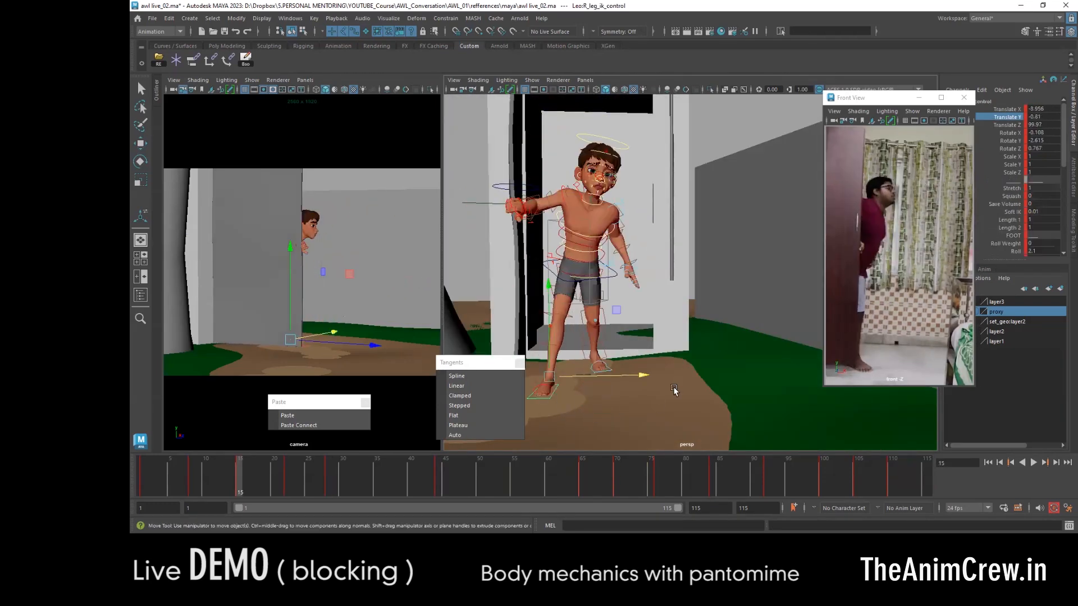
key(comma)
key(period)
key(comma)
key(period)
key(period)
key(comma)
- Copy the right foot's IK key from frame 15 and paste it onto frame 22 and the following key
right_click(243, 481)
click(262, 306)
key(period)
click(292, 416)
right_click(303, 481)
click(323, 306)
key(period)
click(295, 416)
key(comma)
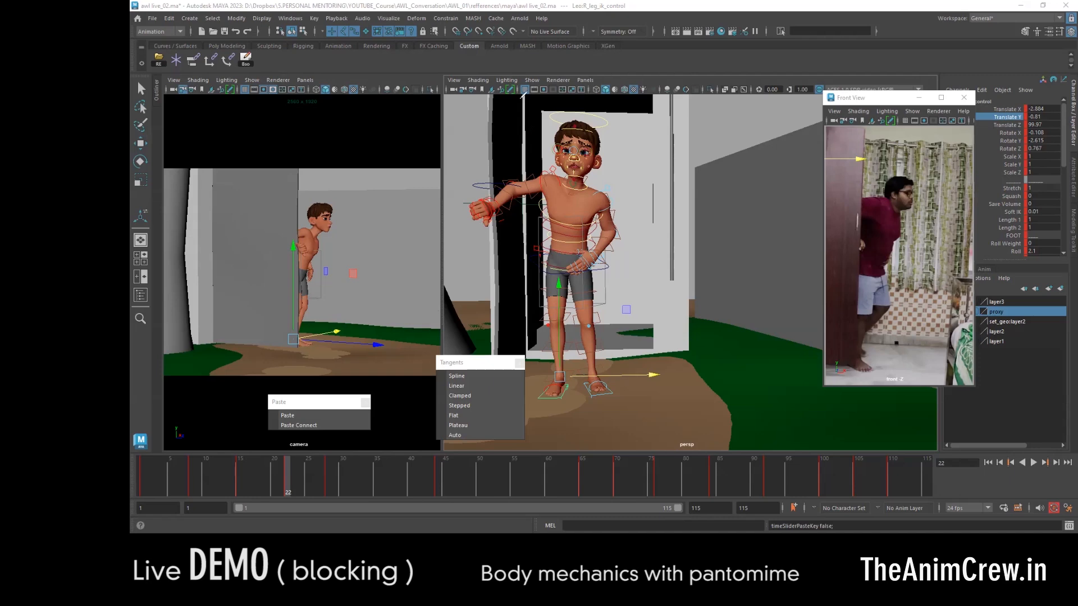
mouse_move(362, 297)
mouse_down()
mouse_move(385, 306)
mouse_move(355, 315)
mouse_move(370, 298)
mouse_move(376, 313)
mouse_up()
mouse_move(420, 201)
mouse_down()
mouse_move(413, 222)
mouse_move(416, 208)
mouse_up()
mouse_move(480, 302)
mouse_down()
mouse_move(482, 322)
mouse_move(474, 303)
mouse_move(508, 315)
mouse_up()
mouse_move(431, 204)
mouse_down()
mouse_move(418, 220)
mouse_move(425, 197)
mouse_move(411, 205)
mouse_up()
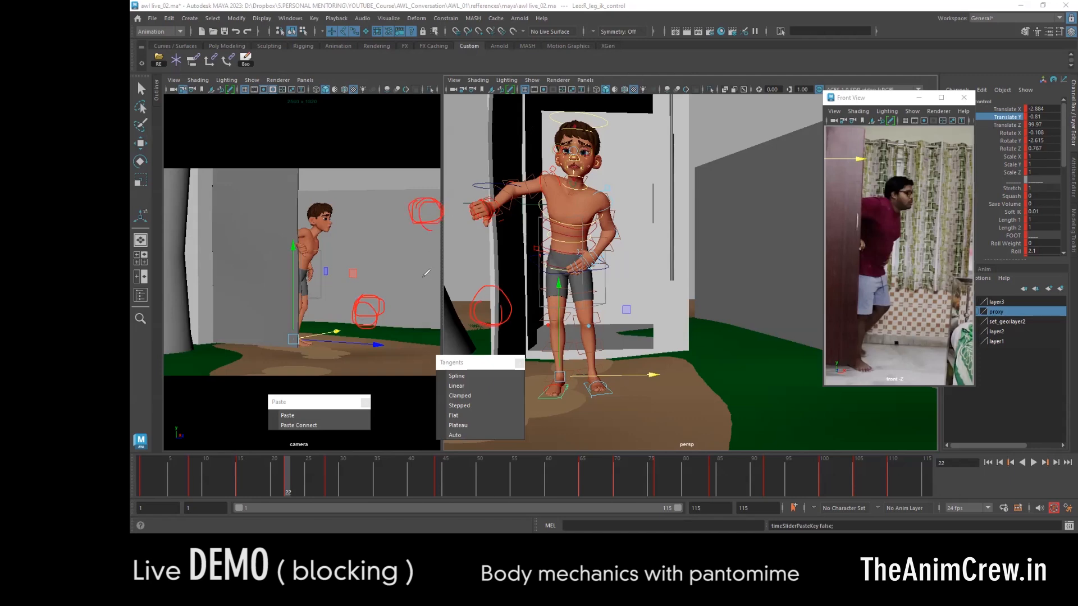
drag(421, 161, 425, 177)
drag(308, 279, 331, 304)
mouse_move(547, 293)
mouse_down()
mouse_move(520, 307)
mouse_move(531, 307)
mouse_up()
drag(348, 283, 349, 296)
drag(406, 185, 406, 200)
mouse_move(405, 212)
mouse_down()
mouse_move(389, 226)
mouse_move(410, 238)
mouse_move(397, 216)
mouse_move(409, 241)
mouse_move(393, 215)
mouse_up()
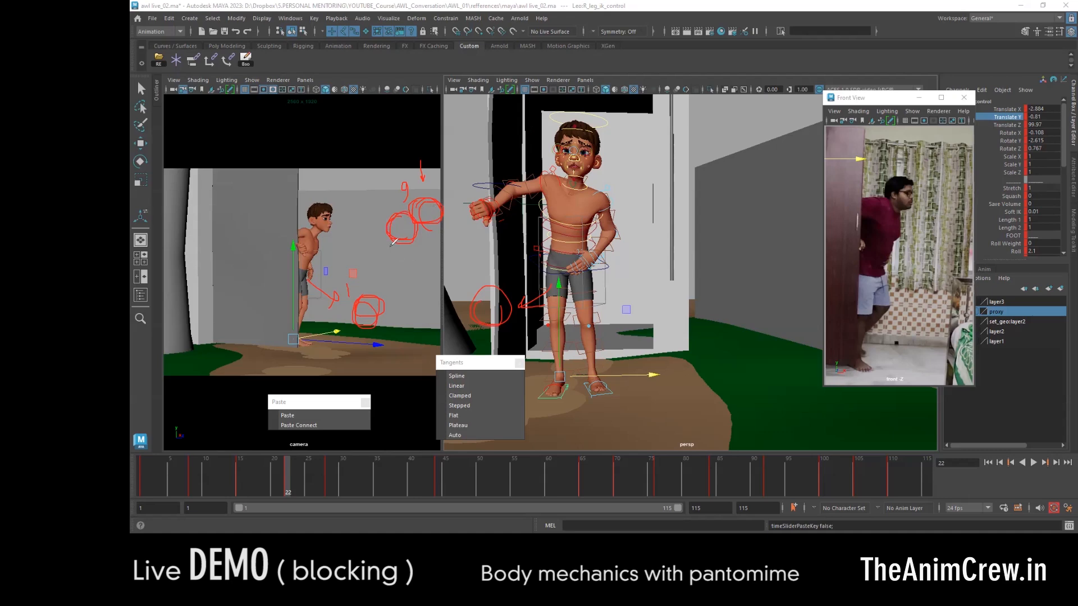
- Play back the door entrance and step between the keys around frame 22 to review the motion
mouse_move(378, 259)
mouse_down()
mouse_move(404, 269)
mouse_move(412, 250)
mouse_up()
drag(349, 243, 372, 247)
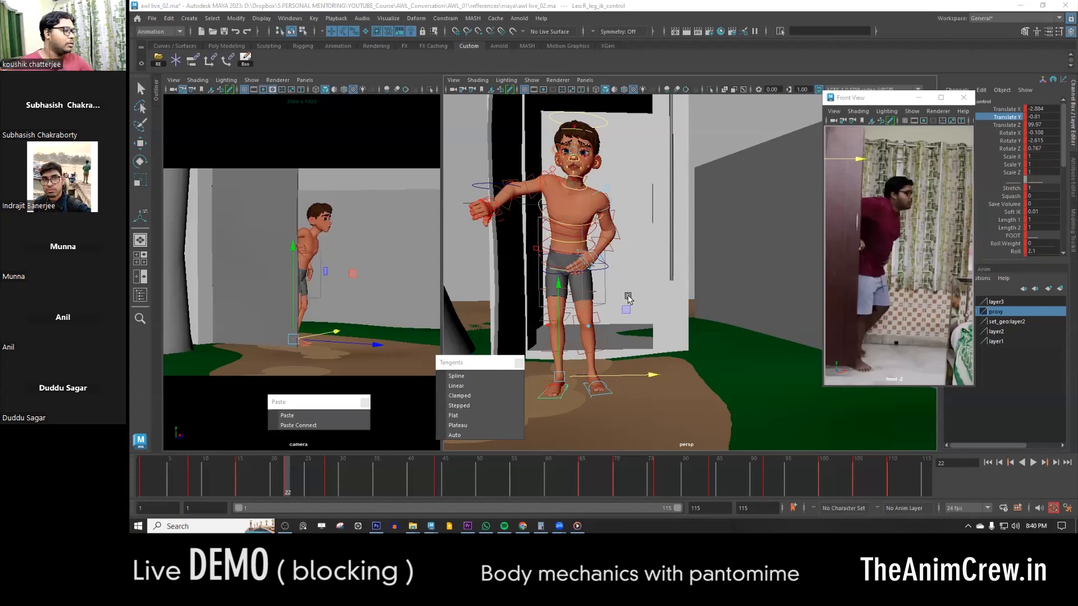
key(alt+v)
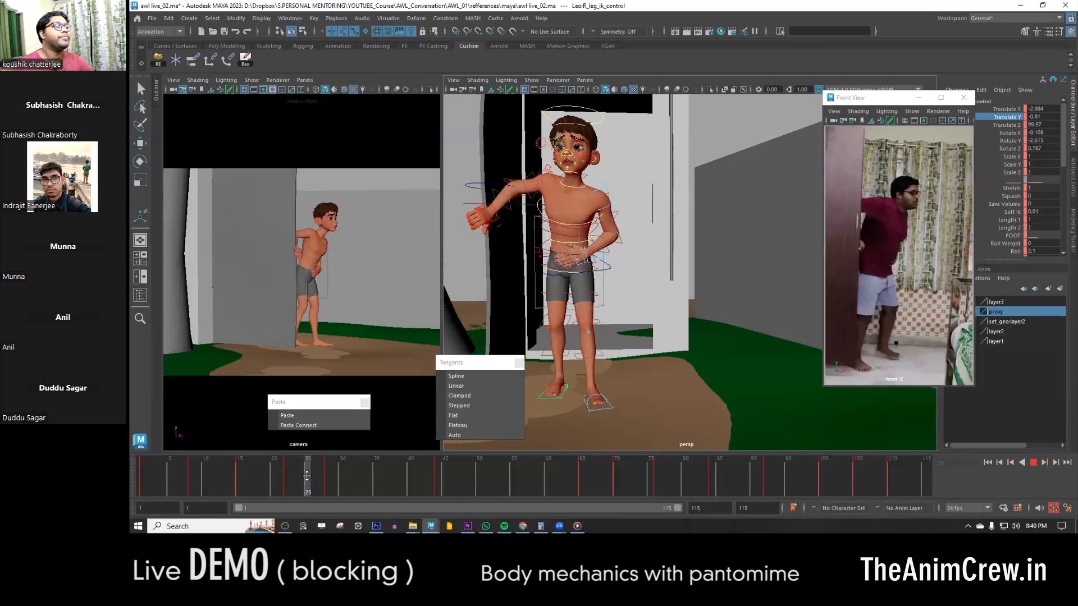
click(308, 478)
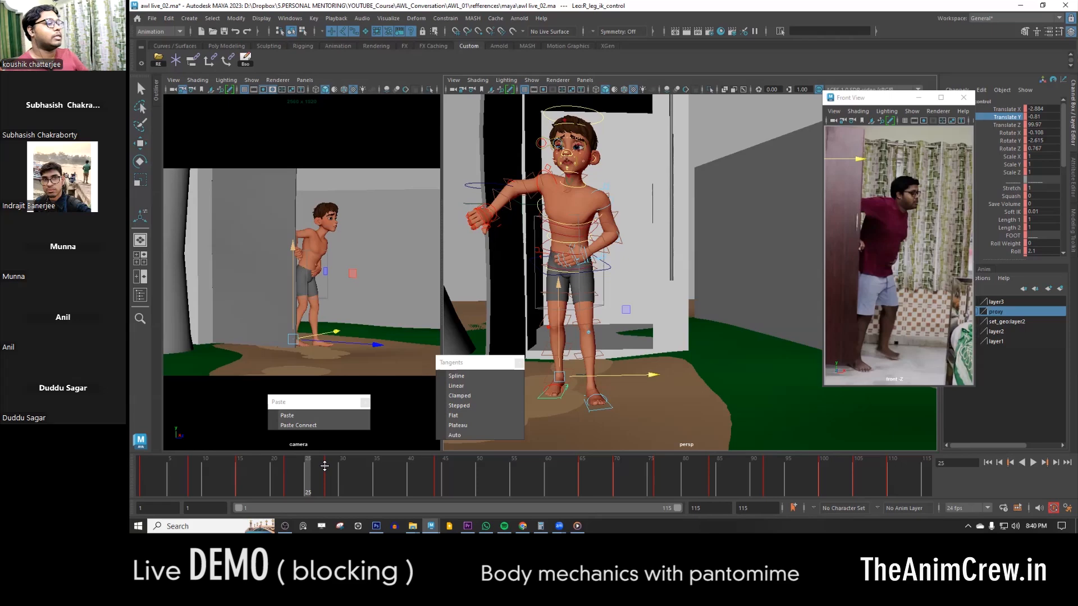
alt+drag(616, 304, 688, 322)
key(comma)
key(period)
key(comma)
key(comma)
key(period)
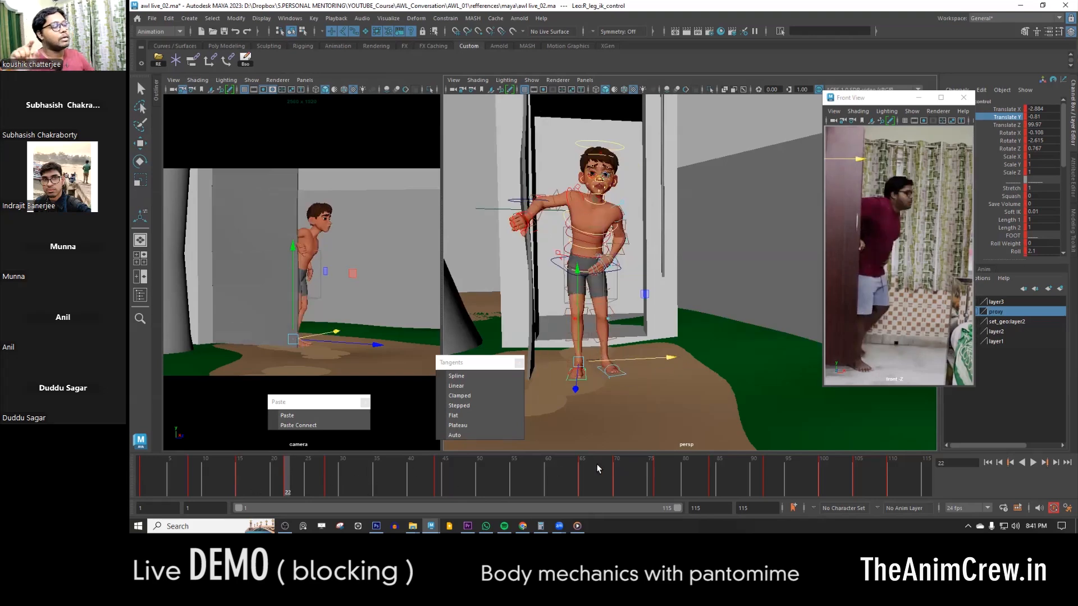
- Compare the frame 22 pose with its neighbouring key poses, checking the body and feet beside the door
double_click(285, 480)
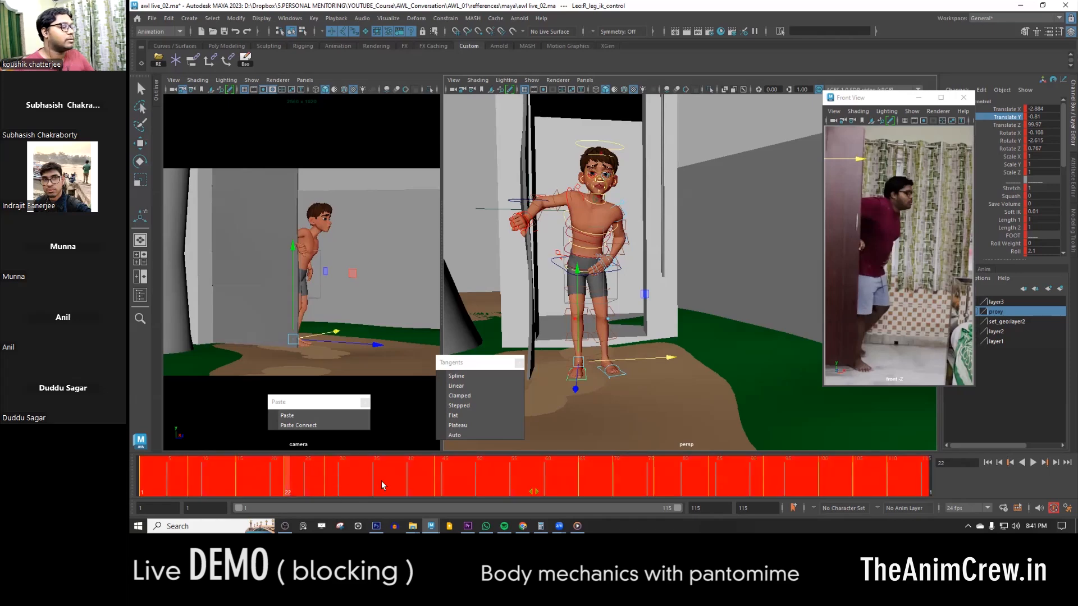
click(382, 484)
click(288, 481)
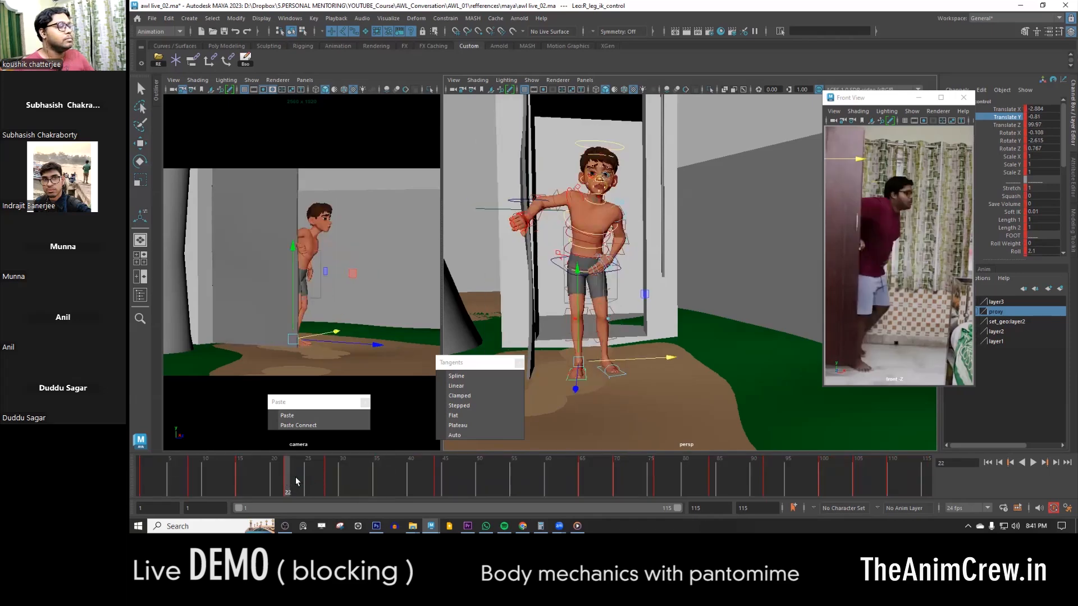
key(comma)
key(period)
key(comma)
key(comma)
key(period)
key(period)
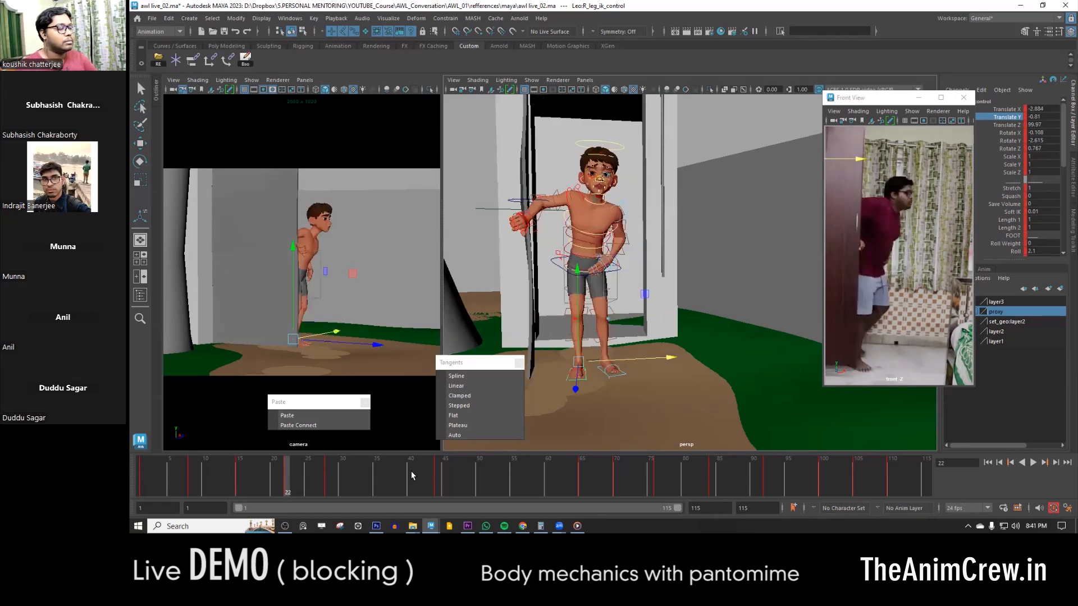
key(period)
key(comma)
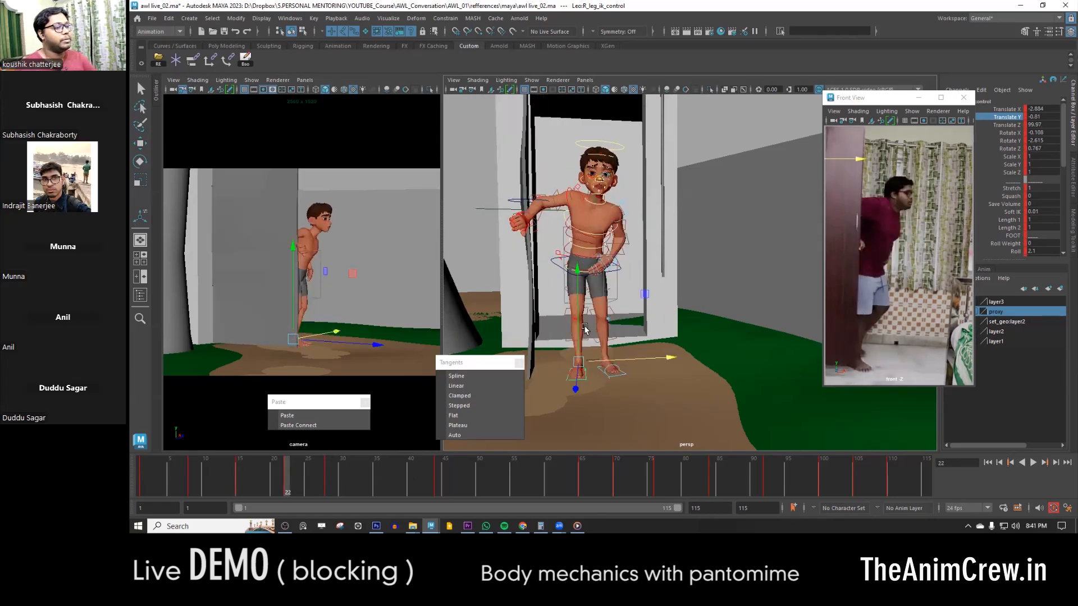
- At frame 22, lift the left foot's IK control, move it back toward the doorway and pitch the foot
click(593, 296)
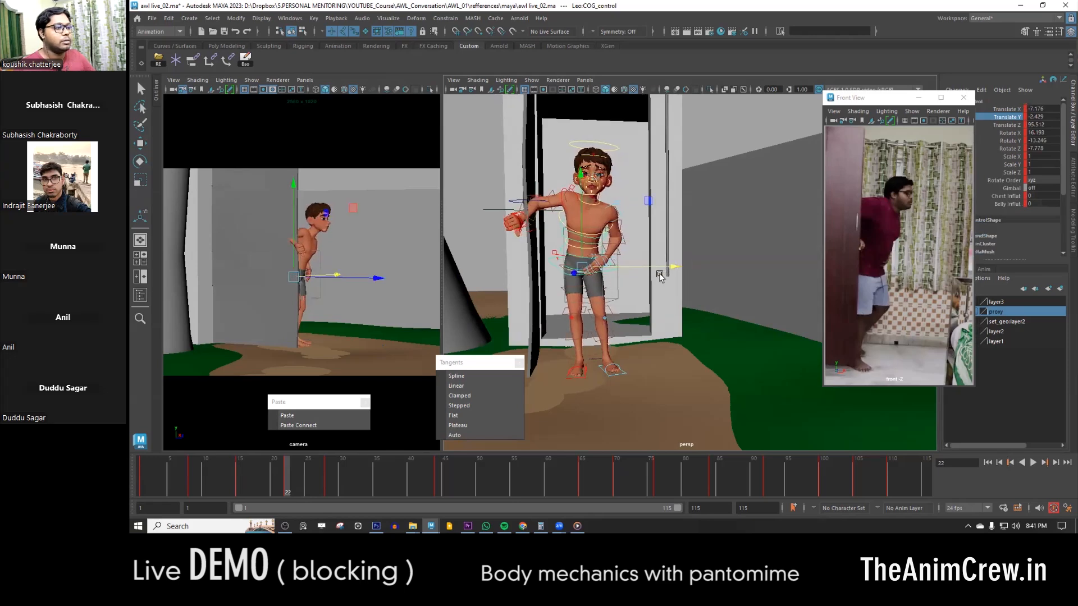
click(625, 374)
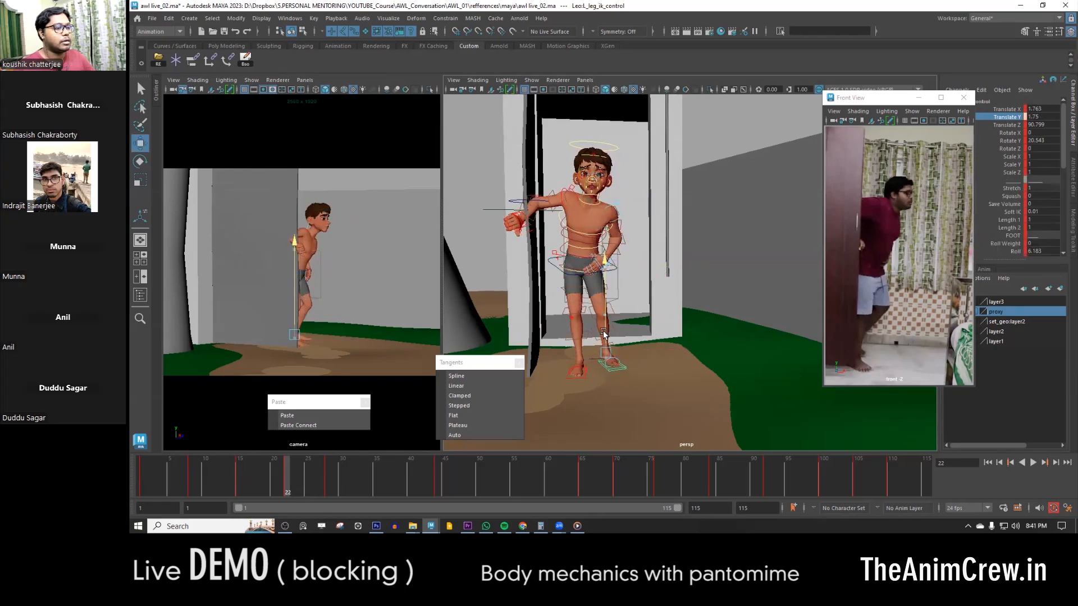
key(e)
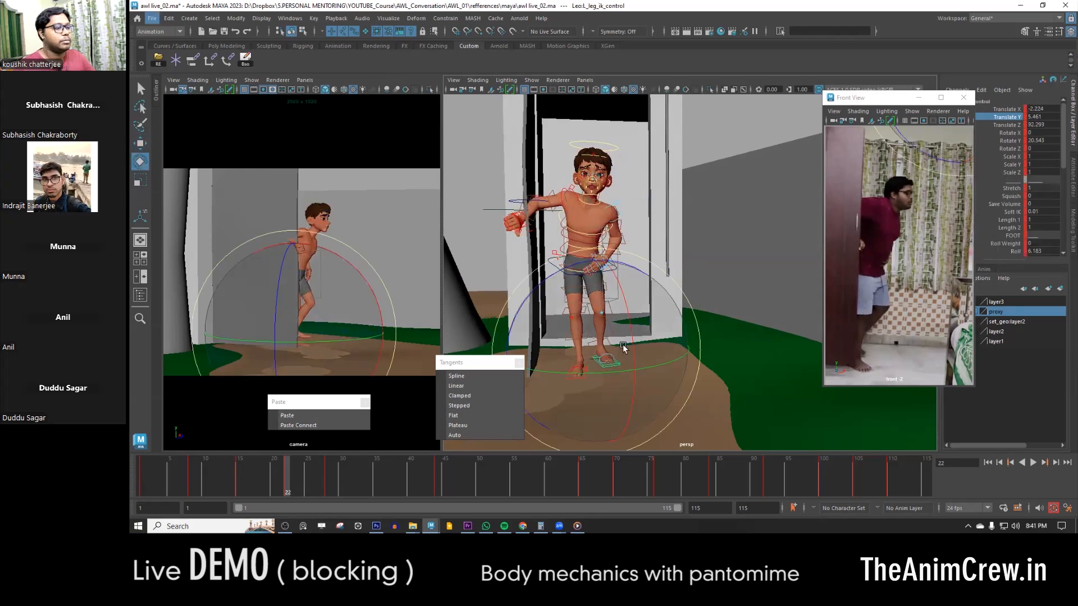
drag(629, 373, 629, 378)
key(w)
alt+drag(629, 377, 497, 367)
alt+right_drag(497, 368, 782, 342)
alt+middle_drag(765, 404, 713, 349)
drag(712, 349, 650, 357)
alt+drag(651, 357, 682, 348)
drag(673, 296, 674, 276)
alt+drag(702, 362, 690, 320)
alt+drag(692, 342, 689, 402)
- Refine the trailing left foot's placement at frame 22, checking it against the adjacent key poses
key(period)
key(comma)
drag(621, 368, 665, 373)
mouse_move(714, 314)
alt+mouse_down()
mouse_move(721, 328)
mouse_move(723, 306)
alt+mouse_up()
alt+drag(723, 307, 786, 325)
alt+right_drag(781, 323, 654, 282)
key(period)
key(comma)
key(comma)
key(period)
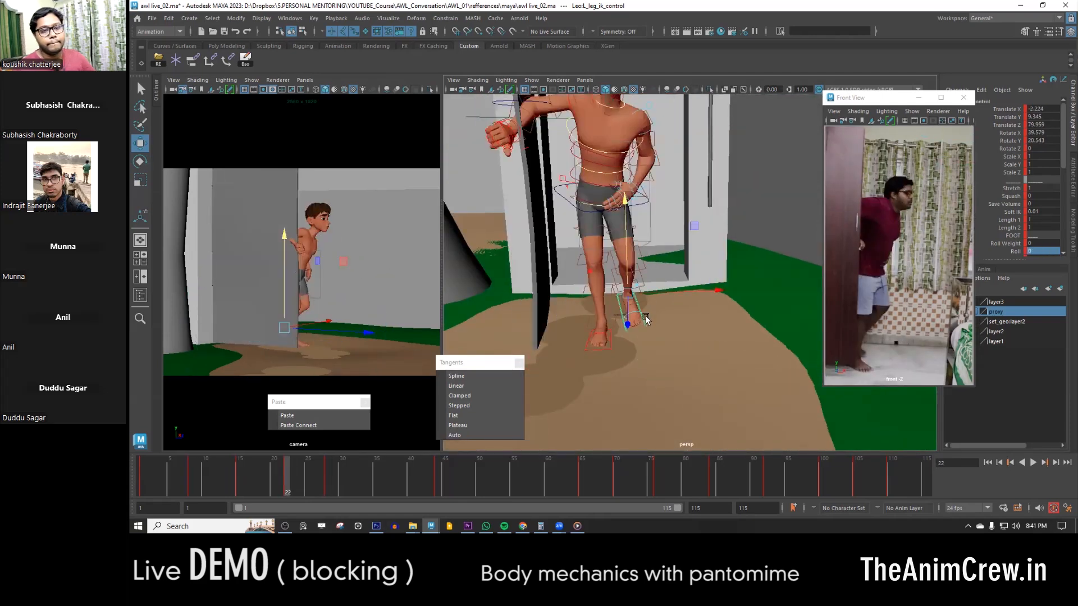
- Shift and rotate the body's centre-of-gravity control at frame 22 to adjust the lean beside the door
click(645, 206)
alt+middle_drag(646, 206, 671, 229)
drag(693, 230, 697, 230)
key(e)
drag(702, 187, 707, 197)
- Rotate the right shoulder and upper arm controls at frame 22 to reposition the arm against the door
click(553, 138)
key(q)
click(543, 283)
click(555, 137)
key(e)
drag(579, 185, 593, 206)
key(w)
click(598, 140)
key(e)
key(w)
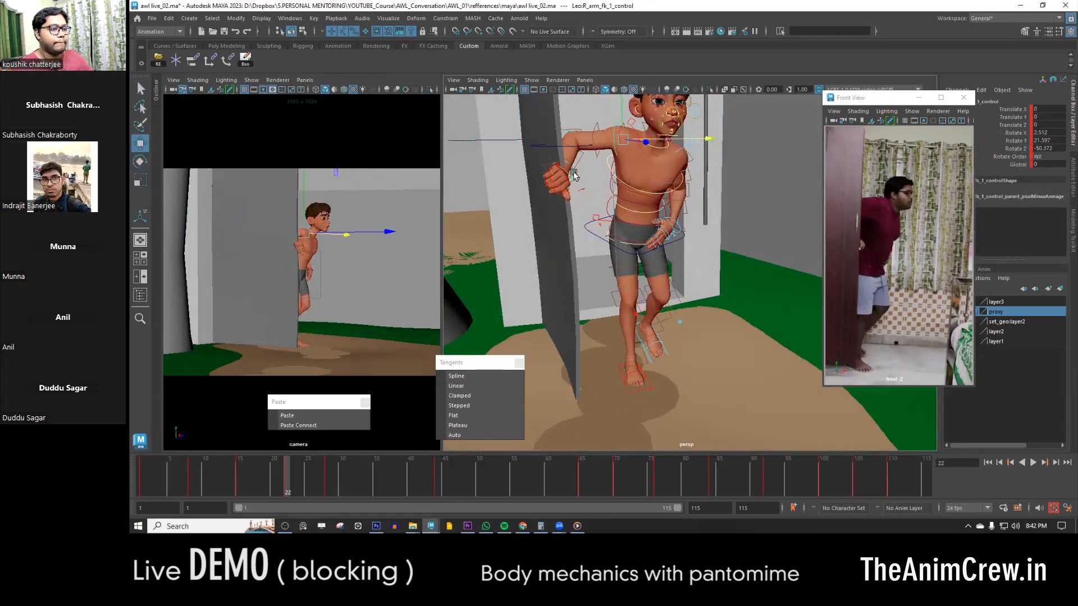
- Rotate the right forearm and hand controls at frame 22 so the hand meets the door edge
click(564, 168)
key(e)
key(w)
click(566, 164)
click(566, 165)
key(e)
alt+right_drag(567, 165, 676, 212)
key(w)
alt+middle_drag(630, 152, 639, 257)
- Rotate the spine and chest controls at frame 22 to refine the upper body's twist
click(640, 257)
key(e)
drag(623, 204, 638, 204)
alt+right_drag(637, 203, 567, 174)
key(w)
alt+middle_drag(699, 246, 676, 306)
click(676, 304)
key(e)
drag(662, 343, 651, 343)
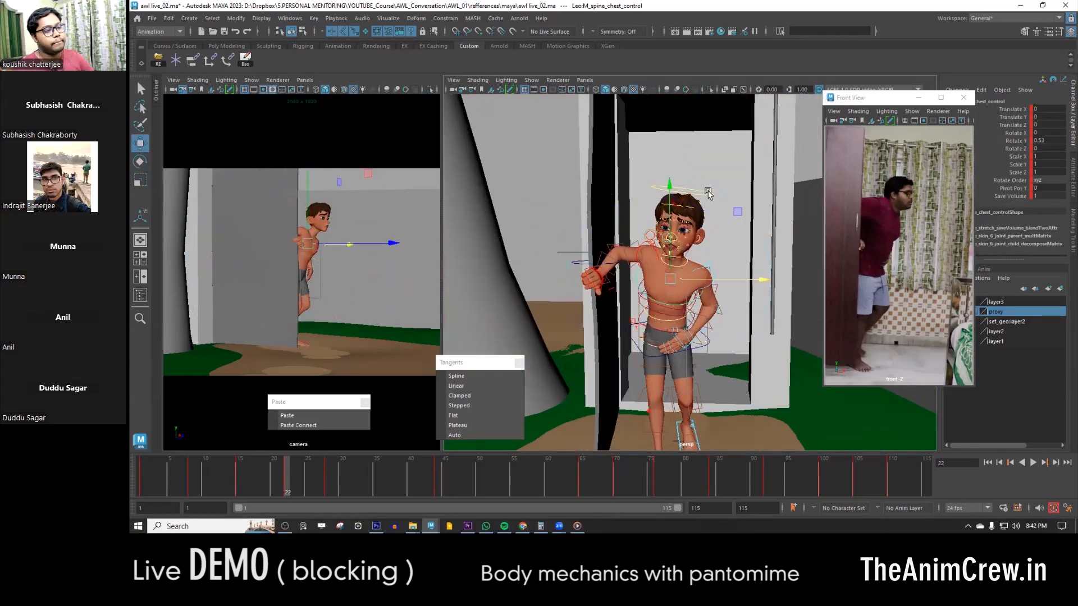
- Bend the right elbow with the second FK arm control at frame 22 to place the hand on the door
click(612, 252)
key(e)
alt+right_drag(507, 292, 598, 282)
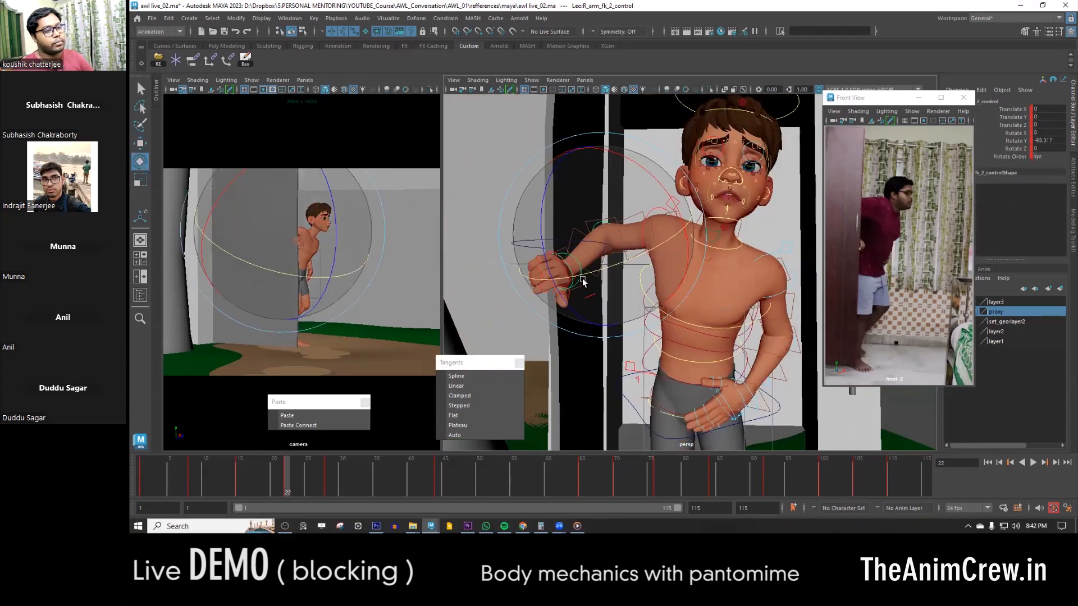
key(w)
alt+drag(598, 282, 751, 271)
alt+right_drag(673, 272, 750, 271)
key(e)
drag(601, 287, 585, 289)
key(w)
alt+drag(730, 284, 618, 289)
alt+right_drag(775, 297, 660, 310)
alt+middle_drag(660, 311, 633, 320)
- Compare the adjacent keys and rotate the right upper arm FK control at frame 28
key(period)
key(comma)
key(period)
key(period)
key(comma)
alt+right_drag(595, 275, 668, 270)
click(651, 261)
key(e)
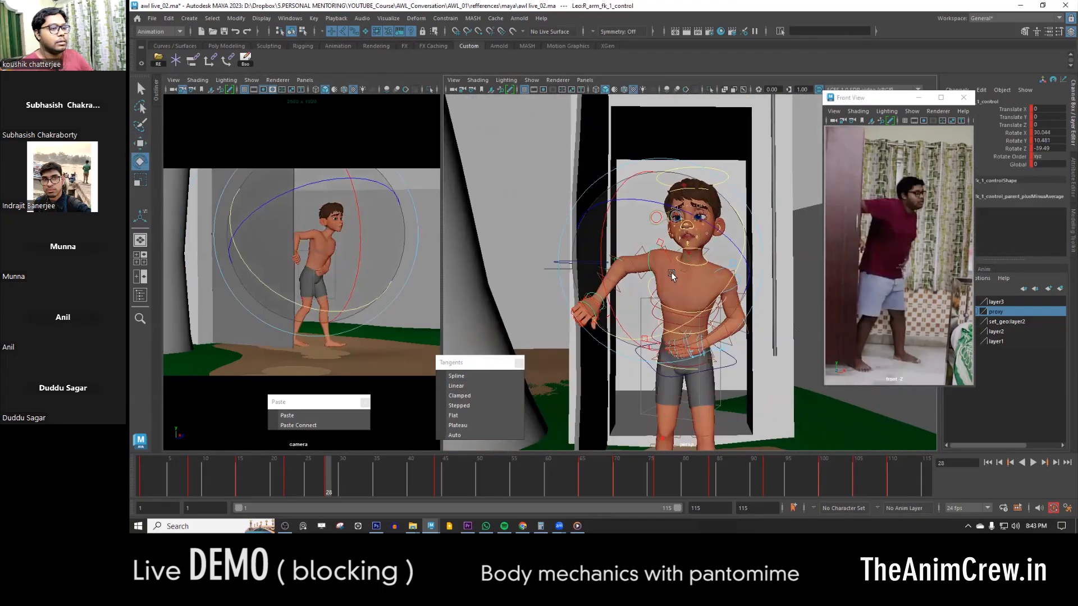
key(w)
alt+drag(679, 278, 668, 250)
alt+right_drag(668, 250, 698, 252)
- Rotate the right forearm and hand FK controls at frame 28 so the hand grips the door edge
click(622, 188)
key(e)
drag(607, 249, 627, 276)
key(comma)
key(comma)
key(period)
click(655, 219)
key(e)
drag(651, 218, 653, 243)
click(573, 254)
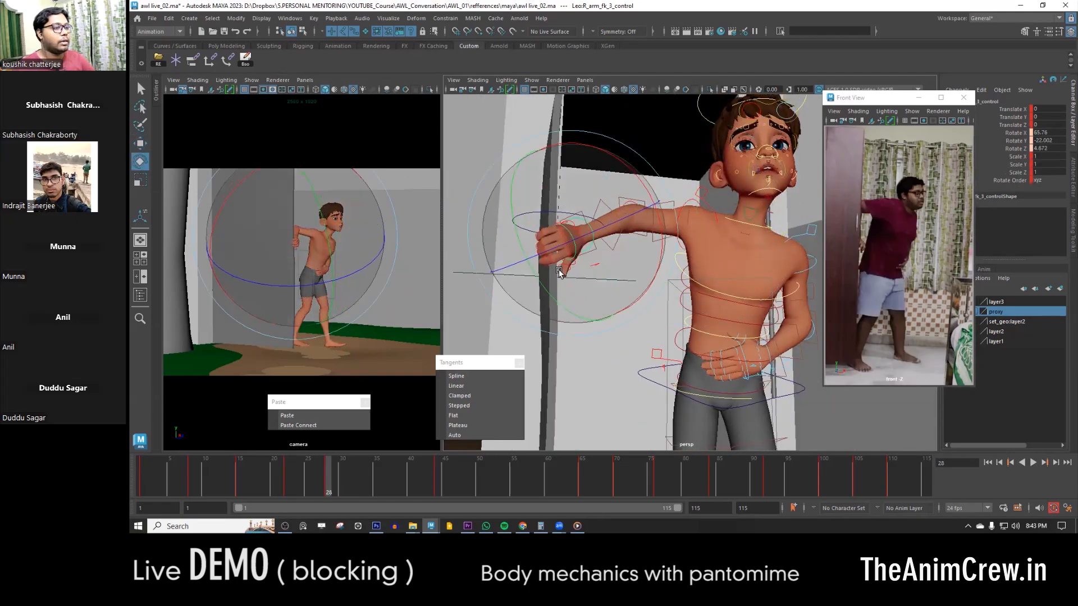
- Select the character and door controls and play back the animation from frame 8 to review the entrance
key(period)
key(comma)
key(w)
alt+right_drag(730, 315, 664, 315)
drag(651, 224, 730, 360)
click(436, 483)
click(193, 476)
key(alt+v)
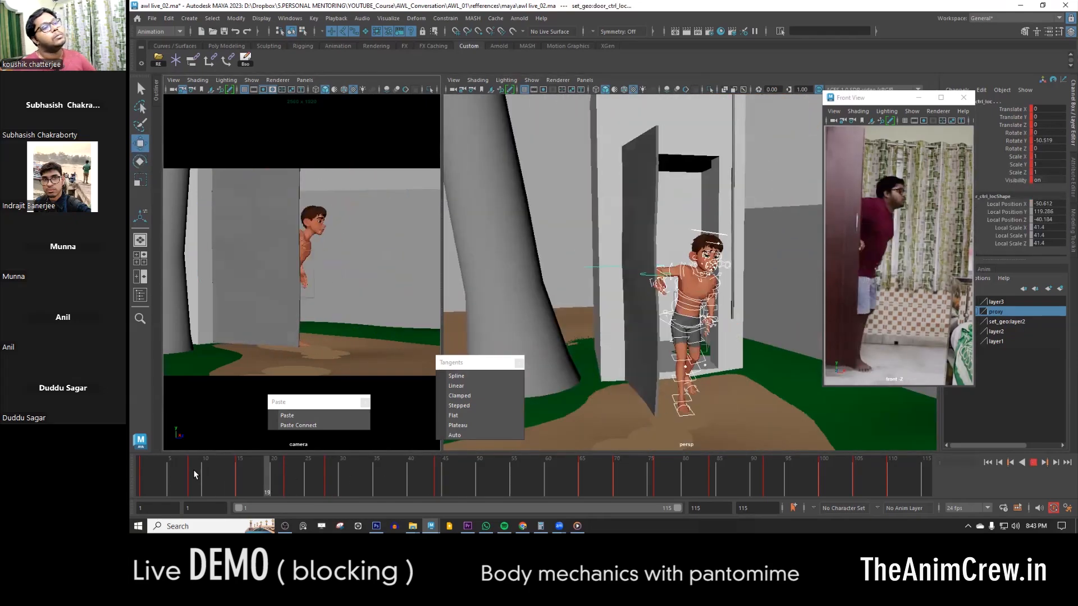
key(alt+v)
- Key the selected controls at frame 36 and adjust the left foot's IK control
click(383, 480)
key(s)
key(comma)
key(period)
alt+right_drag(655, 429, 708, 429)
alt+middle_drag(724, 393, 690, 236)
click(731, 397)
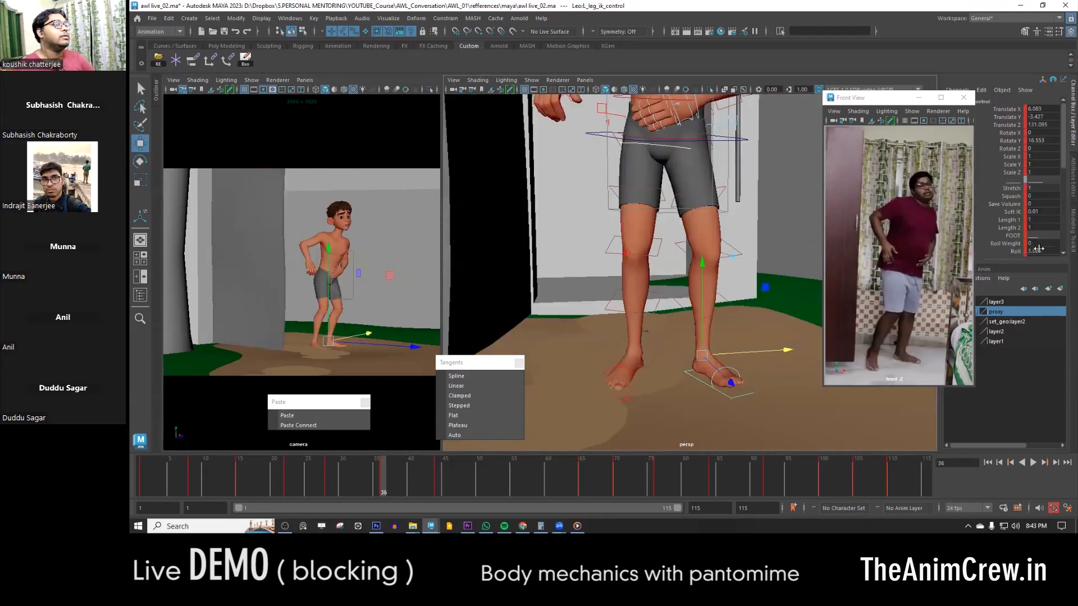
mouse_move(730, 356)
alt+right_down()
mouse_move(676, 356)
mouse_move(713, 356)
alt+right_up()
- Lower and reposition the body's centre-of-gravity control at frame 36 using Translate Y
click(696, 243)
click(1007, 117)
middle_drag(772, 239, 750, 239)
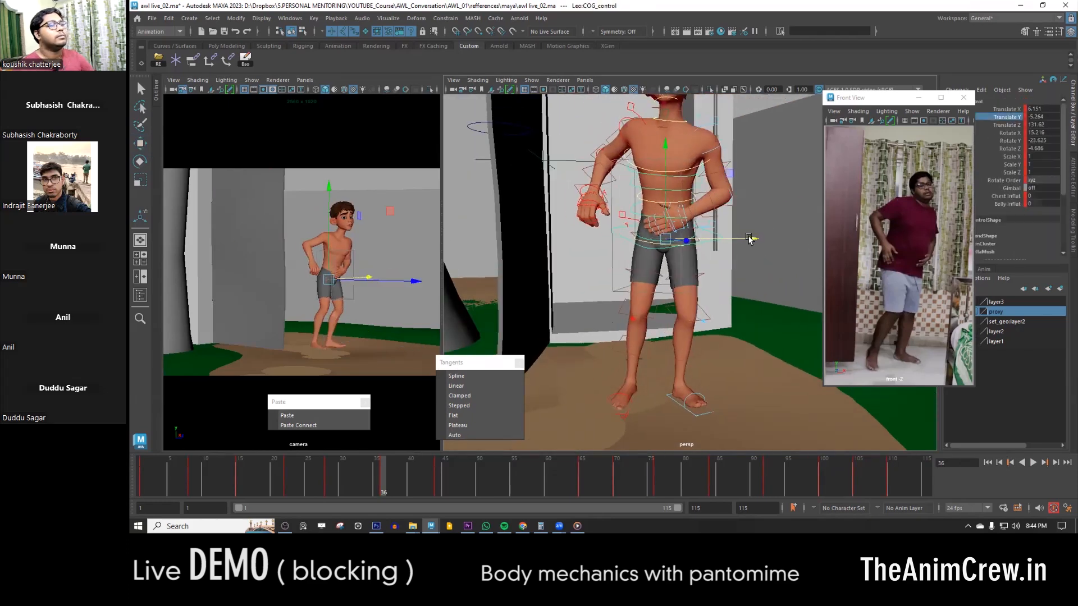
drag(747, 203, 749, 209)
key(w)
- Check frame 36 against its neighbouring keys and increase the right foot's Roll to lift the heel
key(comma)
key(period)
key(period)
key(comma)
click(621, 414)
alt+middle_drag(664, 396, 681, 369)
alt+drag(682, 368, 758, 360)
alt+drag(654, 322, 629, 314)
click(1016, 252)
middle_drag(775, 310, 801, 311)
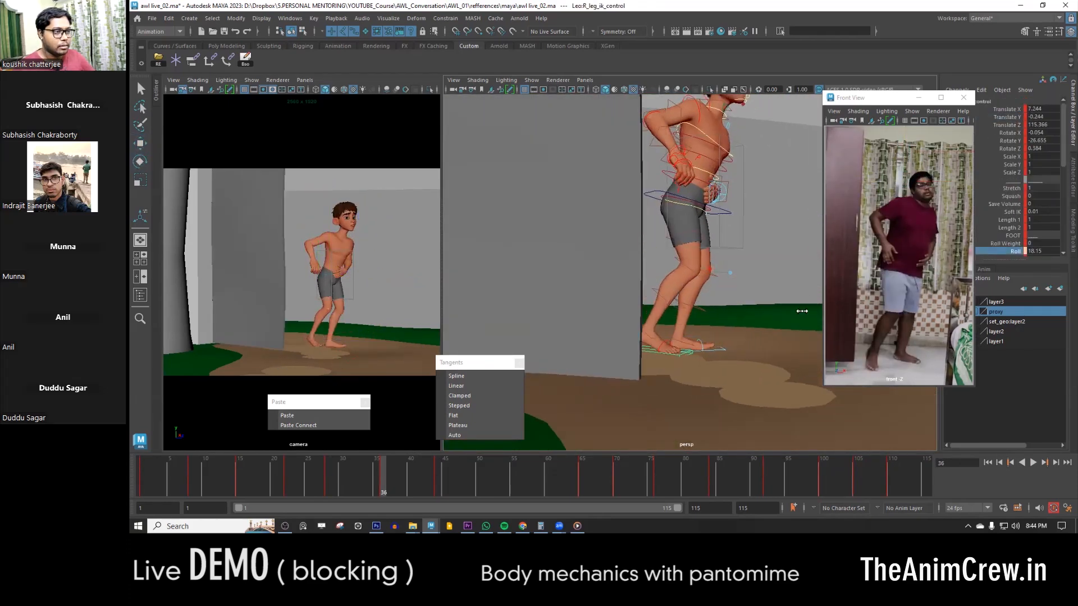
- Compare the foot poses across keys, then reposition and rotate the right foot's IK control at frame 44
key(w)
click(717, 344)
key(comma)
key(period)
key(period)
alt+drag(664, 392, 697, 388)
alt+drag(717, 346, 635, 371)
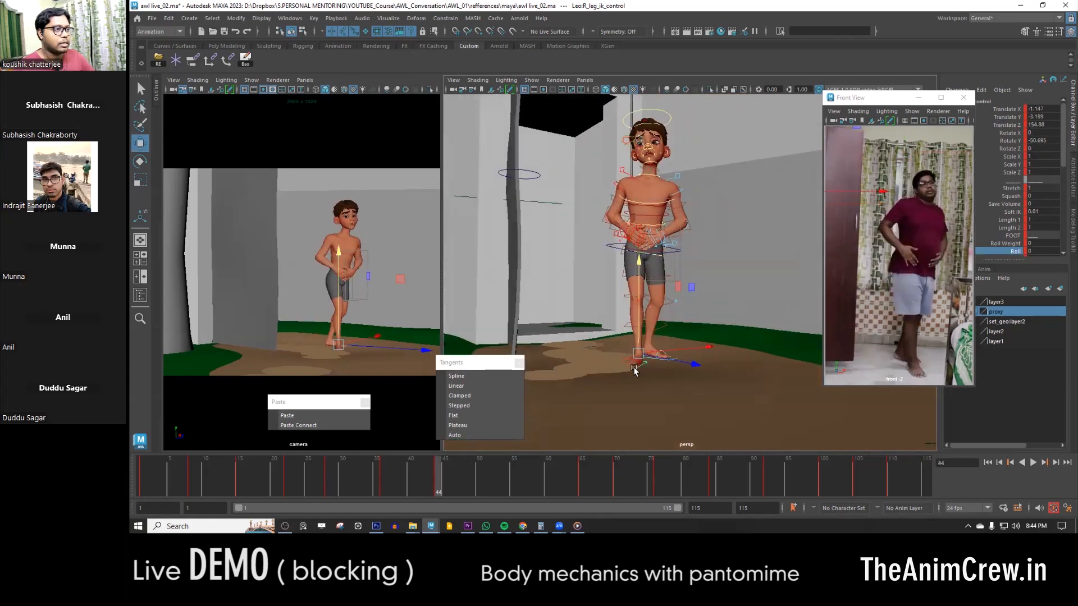
alt+right_drag(635, 371, 663, 373)
alt+middle_drag(663, 373, 674, 303)
key(e)
drag(608, 298, 706, 326)
key(w)
- Set the left foot's Roll to 5.7 at frame 44 to raise its heel slightly
click(704, 342)
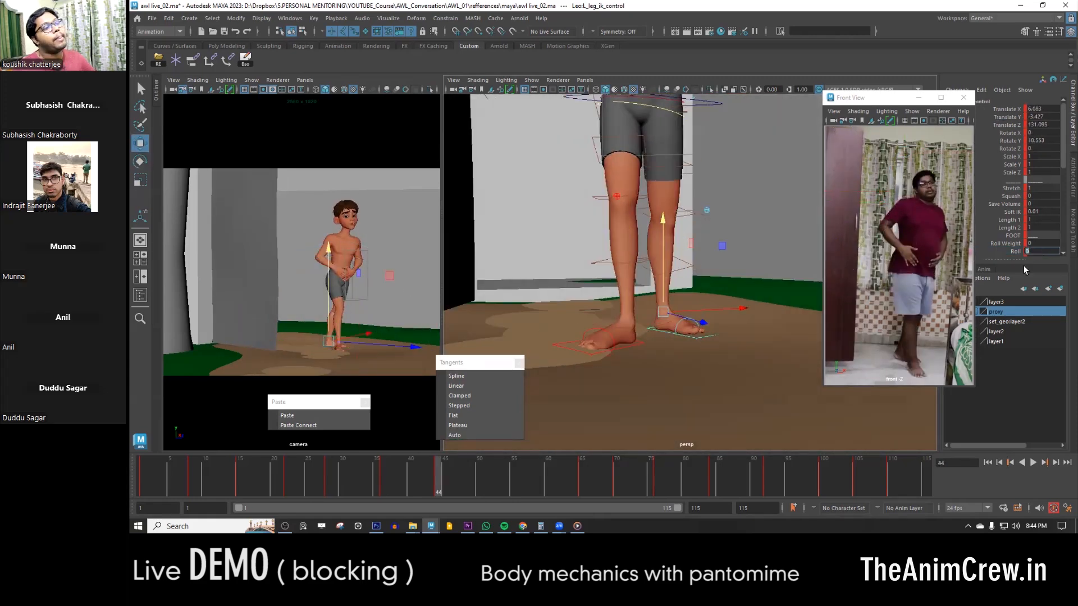
alt+right_drag(663, 320, 688, 326)
alt+middle_drag(688, 326, 690, 374)
click(1011, 253)
alt+right_drag(739, 323, 654, 315)
alt+drag(654, 314, 727, 308)
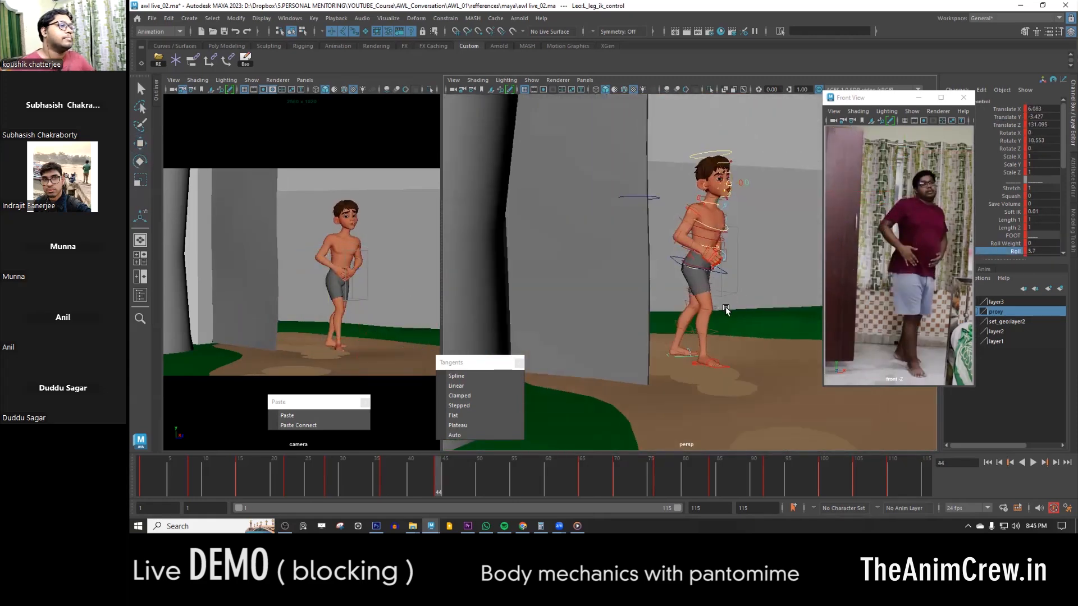
- Move and rotate the body's centre-of-gravity control at frame 44, comparing the pose with the neighbouring keys
click(723, 287)
key(w)
alt+right_drag(723, 298, 778, 308)
key(e)
alt+drag(778, 308, 655, 332)
key(comma)
key(period)
key(comma)
- Fine-tune the centre-of-gravity control's position at frame 44 and check the motion across the adjacent keys
alt+drag(623, 247, 775, 263)
key(w)
alt+right_drag(568, 281, 625, 290)
drag(627, 268, 629, 259)
key(comma)
key(period)
key(comma)
key(period)
key(period)
- Select all the character and door controls and carry the frame 44 pose over to frame 51
alt+right_drag(675, 297, 632, 363)
drag(631, 363, 724, 199)
drag(569, 481, 439, 479)
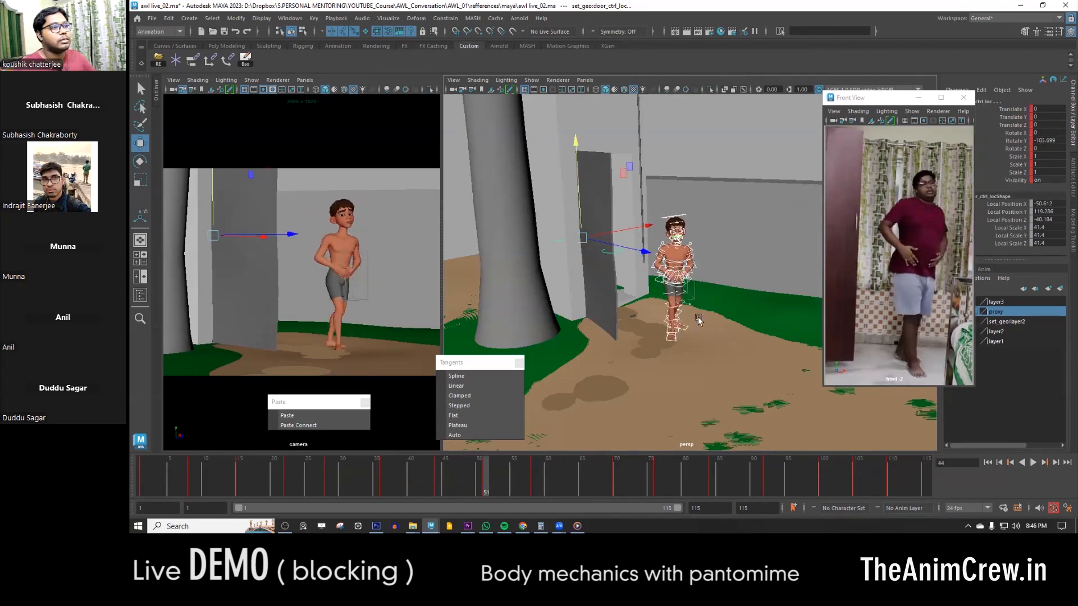
scroll(700, 337, up, 5)
click(686, 355)
click(482, 472)
key(period)
click(486, 477)
- Reposition and rotate the body's centre-of-gravity control at frame 58 to settle the weight over the feet
click(650, 337)
key(period)
click(644, 270)
alt+drag(662, 369, 714, 276)
click(722, 253)
key(e)
key(w)
drag(714, 277, 623, 250)
drag(623, 250, 732, 270)
alt+drag(732, 270, 685, 278)
key(e)
alt+drag(685, 278, 671, 280)
key(w)
drag(714, 264, 676, 308)
key(q)
key(w)
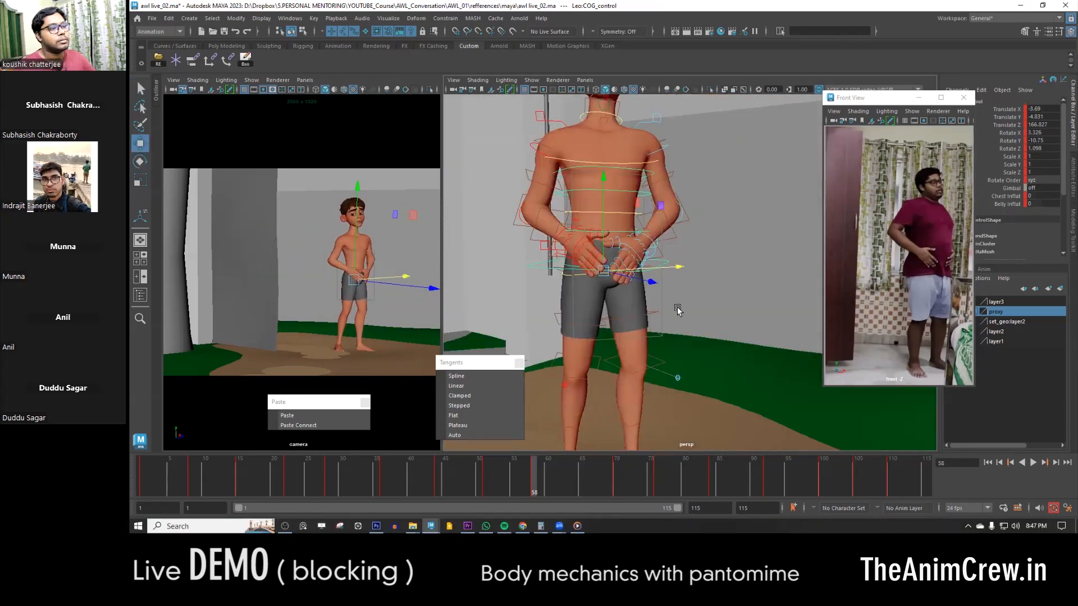
- Select all the character and door controls at frame 58
alt+right_drag(676, 309, 506, 166)
alt+drag(692, 315, 735, 207)
click(750, 191)
key(q)
click(736, 207)
alt+right_drag(736, 207, 584, 168)
drag(572, 164, 757, 368)
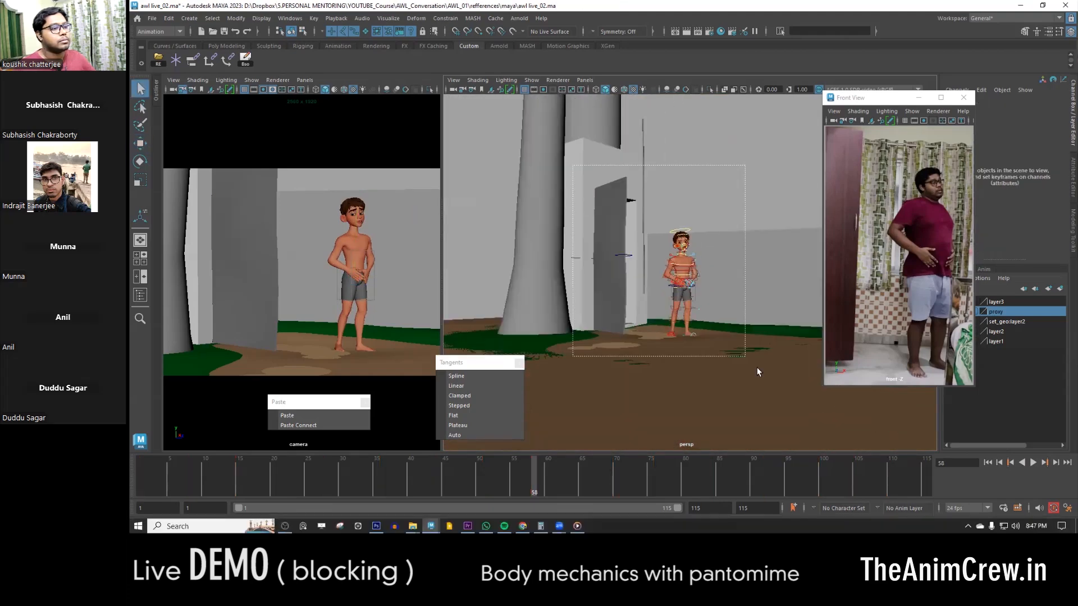
- Go to frame 51 and reposition the body's centre-of-gravity control
click(488, 475)
click(649, 319)
alt+drag(650, 321, 624, 269)
key(w)
drag(620, 247, 654, 267)
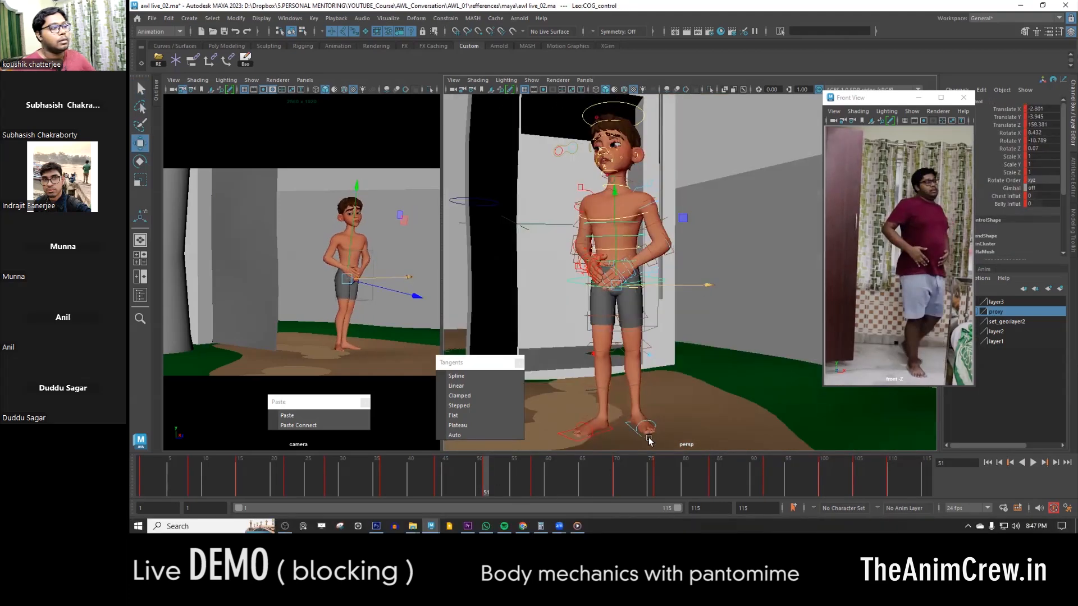
- Adjust the placement of the left foot's IK control at frame 51
click(649, 441)
alt+drag(650, 432, 623, 343)
drag(622, 340, 622, 332)
alt+right_drag(622, 332, 664, 356)
key(e)
drag(519, 481, 486, 483)
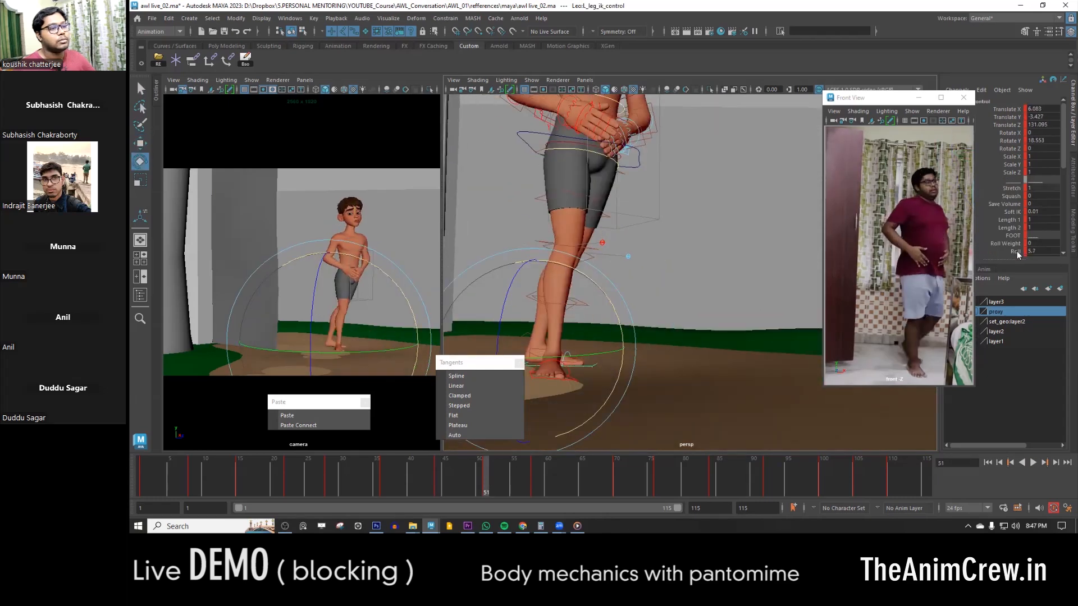
alt+drag(655, 310, 704, 365)
key(w)
drag(641, 337, 649, 338)
alt+drag(651, 337, 710, 337)
scroll(1016, 213, down, 3)
click(1011, 170)
- Compare the keys around frame 51, then shift the centre-of-gravity control at frame 58
key(comma)
key(period)
- Select all the character and door controls and copy the frame 58 pose to frame 70
key(period)
click(681, 249)
key(w)
alt+drag(717, 280, 647, 248)
scroll(647, 248, down, 5)
drag(559, 139, 759, 365)
drag(599, 475, 630, 488)
click(537, 473)
key(period)
drag(533, 475, 616, 471)
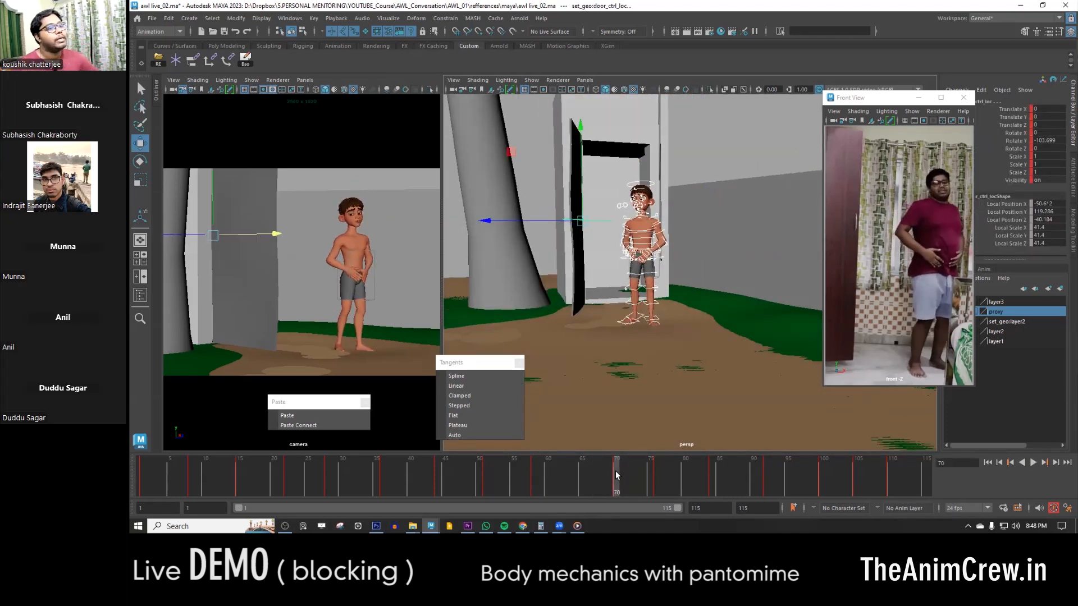
- Reposition the body's centre-of-gravity control at frame 70 and compare it with the previous key
scroll(657, 250, up, 5)
click(671, 269)
drag(693, 272, 687, 273)
alt+drag(686, 273, 740, 285)
alt+drag(740, 285, 655, 308)
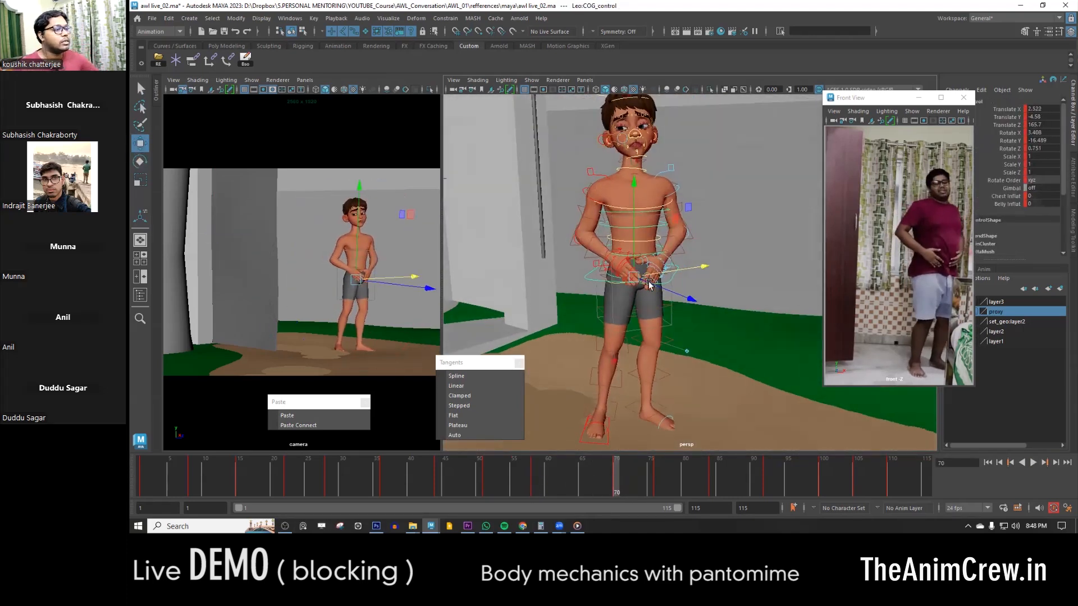
scroll(655, 308, down, 4)
alt+middle_drag(663, 334, 680, 388)
key(comma)
key(period)
- Adjust the hip and lower torso controls at frame 70 to turn the body as in the reference
scroll(651, 280, up, 5)
click(578, 255)
key(e)
key(w)
alt+drag(601, 253, 634, 280)
key(e)
click(564, 279)
drag(1058, 148, 1059, 109)
key(w)
- Set the spine FK control's Rotate Y to 0 at frame 70
click(609, 259)
alt+drag(608, 270, 632, 272)
click(1055, 141)
text(0)
key(Return)
- Adjust the upper spine and neck controls at frame 70 to shape the torso's turn
click(699, 277)
alt+drag(699, 280, 638, 296)
key(e)
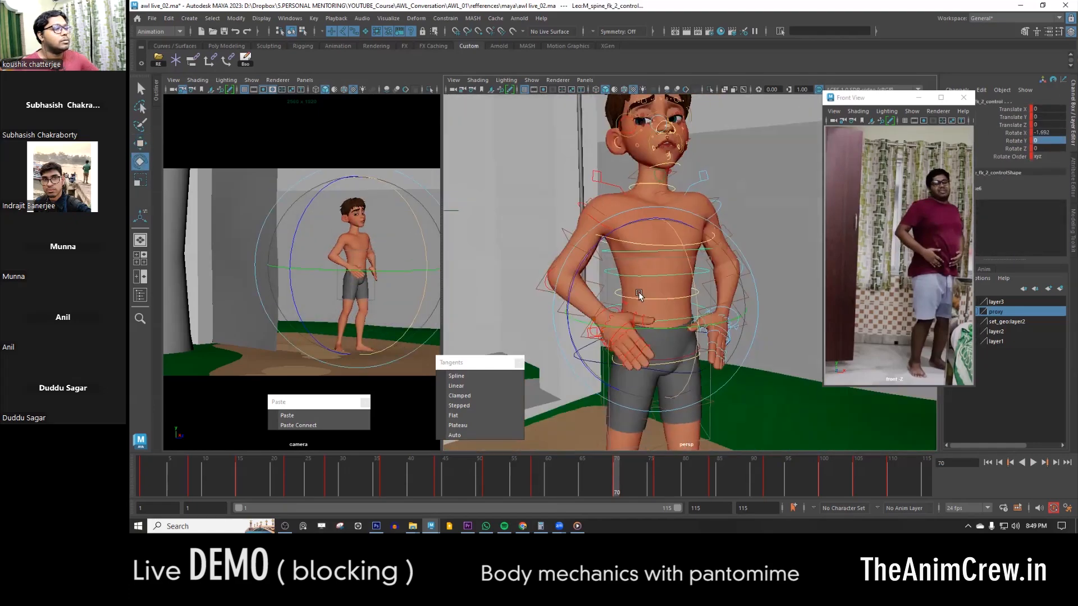
click(657, 250)
key(r)
click(649, 186)
key(w)
alt+drag(582, 187, 794, 217)
- Fine-tune the rotation of the torso controls at frame 70
scroll(730, 264, up, 4)
alt+drag(693, 298, 721, 300)
click(668, 305)
key(e)
drag(727, 303, 562, 280)
click(710, 288)
click(696, 370)
click(646, 302)
drag(704, 241, 700, 269)
- Rotate the left upper arm's FK control at frame 70 to bring the hand in front of the body
alt+middle_drag(698, 296, 708, 225)
click(709, 246)
key(q)
click(714, 247)
alt+drag(718, 247, 773, 251)
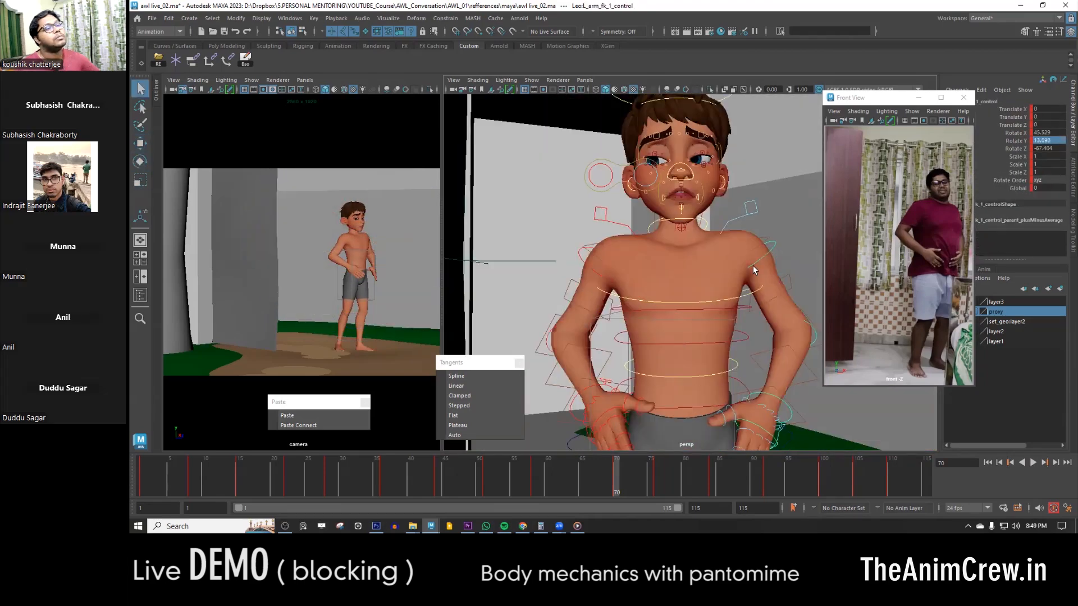
alt+middle_drag(773, 251, 688, 248)
key(e)
alt+drag(687, 248, 780, 250)
drag(689, 226, 584, 226)
drag(694, 225, 706, 240)
click(705, 281)
- Rotate the right arm's FK controls, including the wrist, at frame 70 to place the hand beside the left one
alt+drag(643, 301, 539, 289)
key(w)
click(565, 291)
key(e)
drag(630, 260, 630, 270)
key(w)
click(588, 347)
key(e)
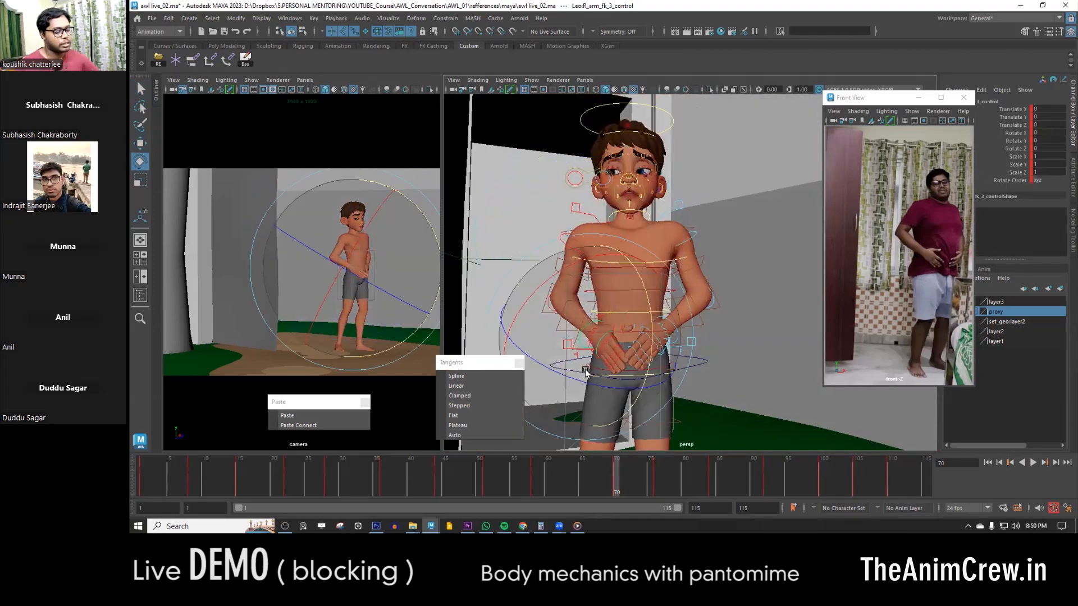
alt+drag(581, 324, 609, 326)
- Refine the left upper arm's FK rotation at frame 70 to keep the hand on the lower belly
click(662, 331)
click(687, 294)
click(683, 238)
alt+drag(654, 279, 701, 281)
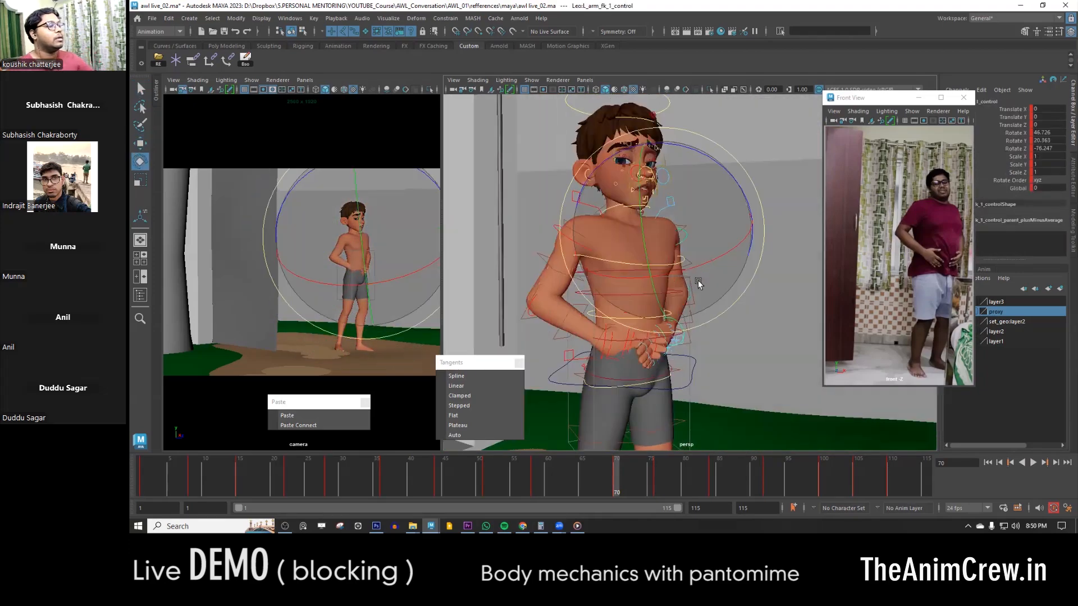
- Examine the right upper arm's placement at frame 70 from closer up
click(591, 250)
click(610, 264)
key(w)
scroll(631, 313, down, 4)
alt+drag(631, 313, 618, 235)
scroll(611, 231, up, 5)
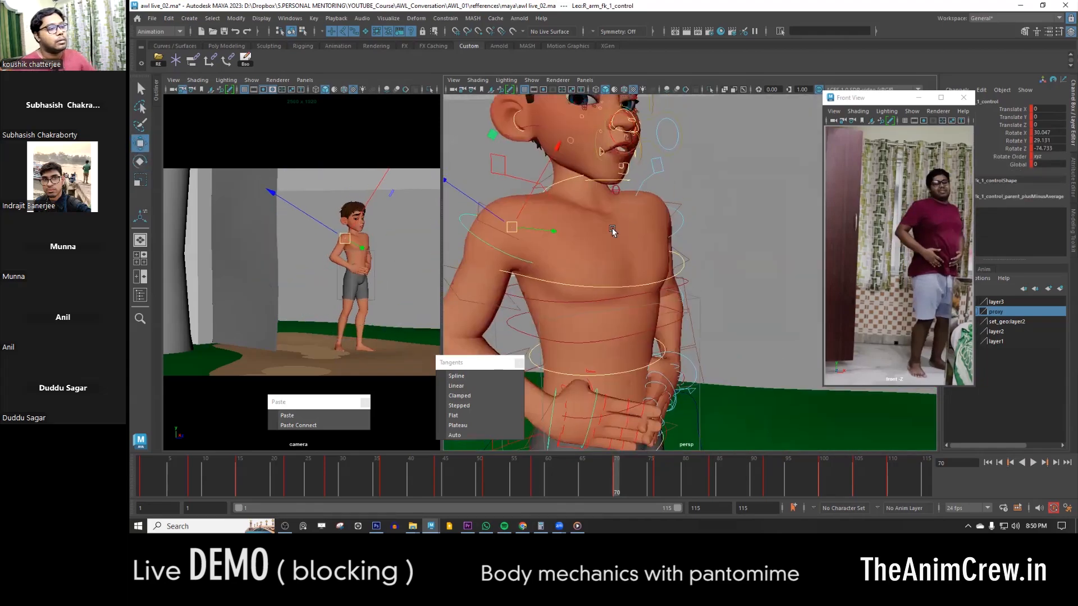
alt+middle_drag(612, 231, 607, 315)
- Select the head control, compare neighbouring keyed poses, and rotate the head at frame 70
click(618, 139)
key(comma)
key(period)
key(period)
key(comma)
key(Return)
key(e)
alt+drag(631, 247, 687, 270)
alt+drag(645, 281, 553, 284)
drag(592, 278, 575, 294)
- Compare the head pose at frames 58 and 70, paste the copied head key at frame 70, and refine its rotation
key(comma)
key(comma)
key(period)
key(comma)
key(period)
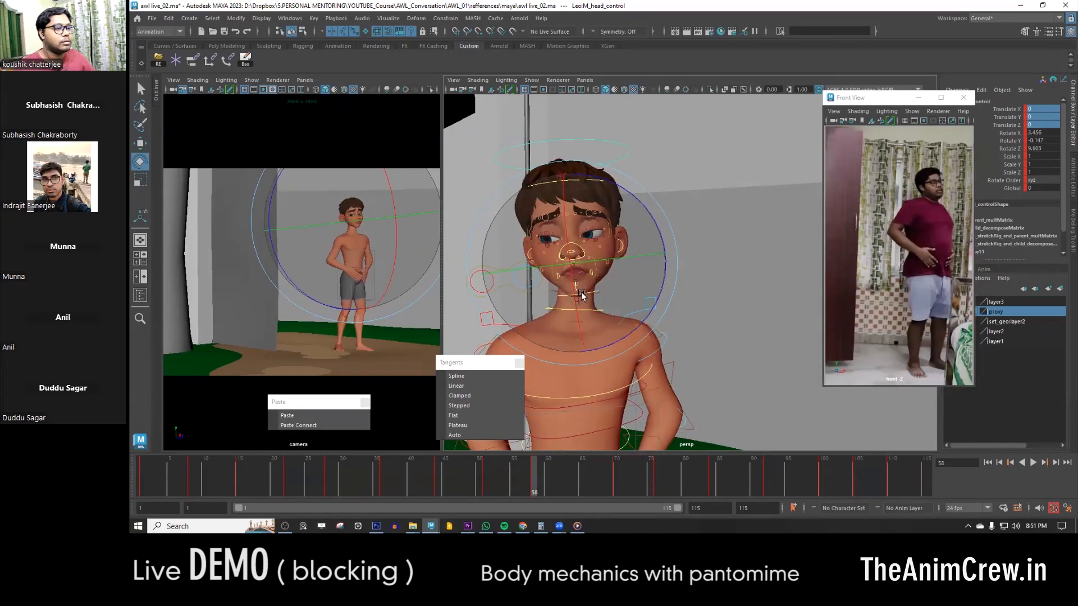
key(period)
key(comma)
key(period)
click(300, 417)
drag(589, 265, 604, 305)
key(w)
- Refine the rotation of the chest control at frame 58
key(comma)
key(e)
click(618, 392)
alt+middle_drag(635, 413, 637, 326)
drag(607, 304, 643, 296)
alt+middle_drag(635, 225, 632, 309)
- Rotate the head control at frame 58 to adjust the tilt and facing direction of the head
click(623, 161)
drag(600, 288, 569, 285)
key(w)
alt+right_drag(570, 284, 546, 255)
alt+drag(623, 281, 570, 298)
alt+right_drag(570, 298, 654, 264)
click(732, 173)
key(ctrl+z)
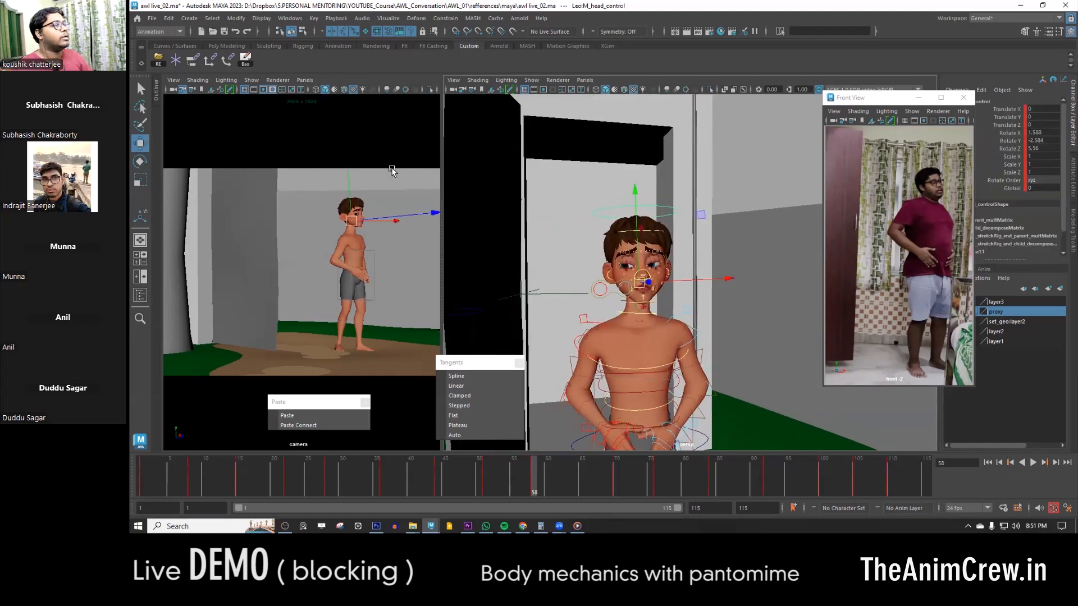
- Create a new locator in the scene
click(177, 61)
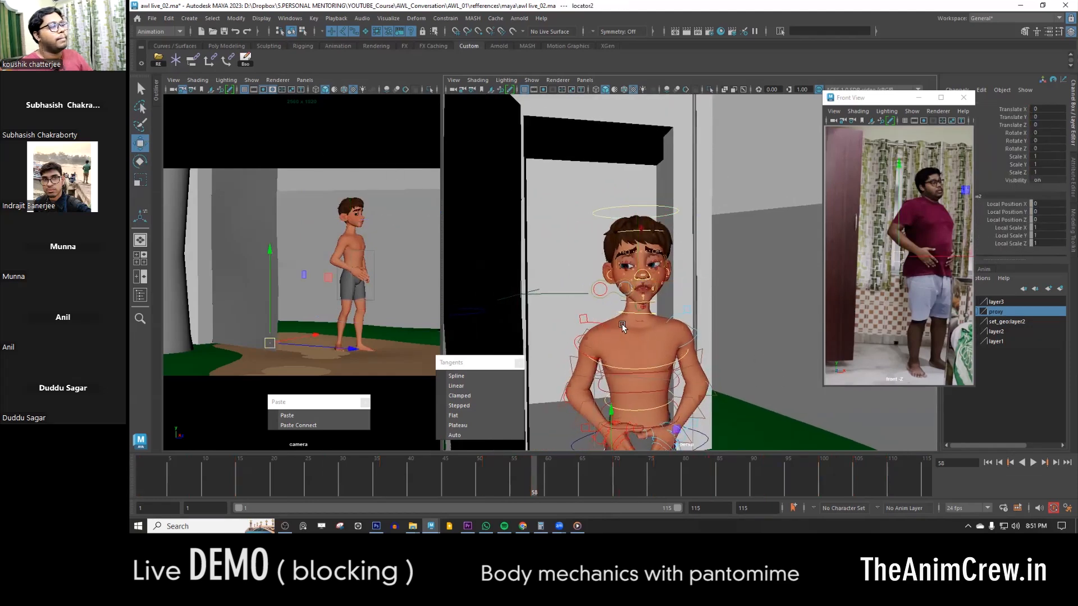
alt+right_drag(623, 329, 622, 254)
click(622, 254)
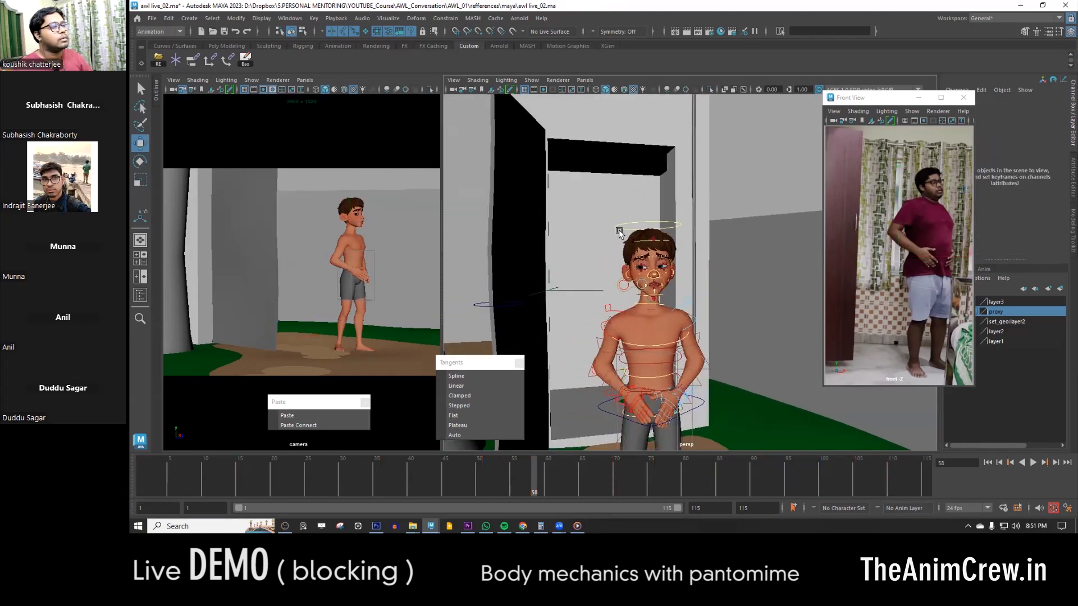
- Parent-constrain locator2 to the head control on all translate and rotate axes without maintaining offset
click(618, 232)
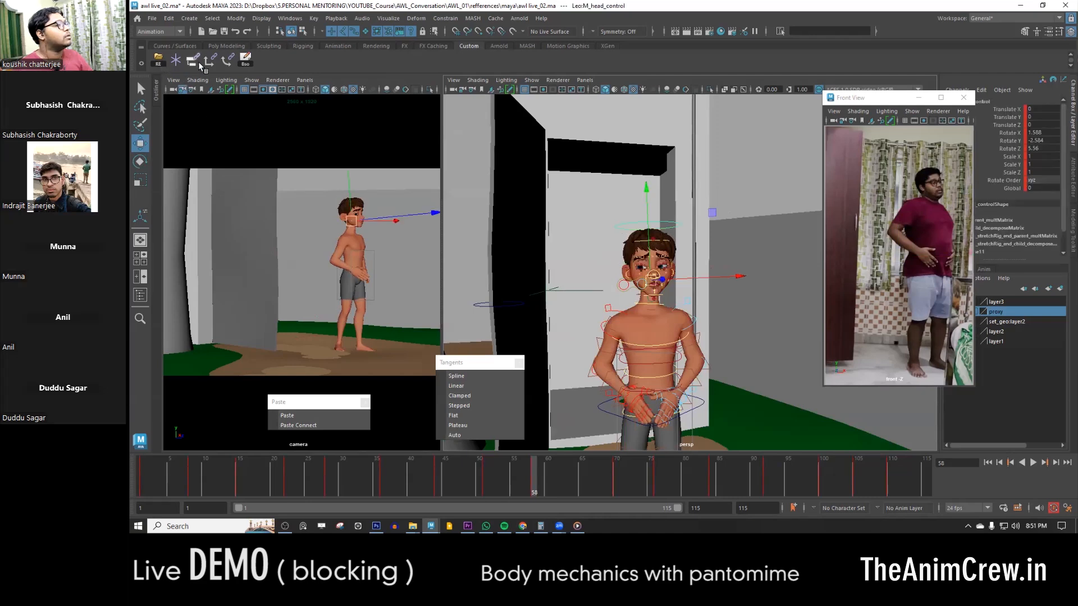
click(157, 94)
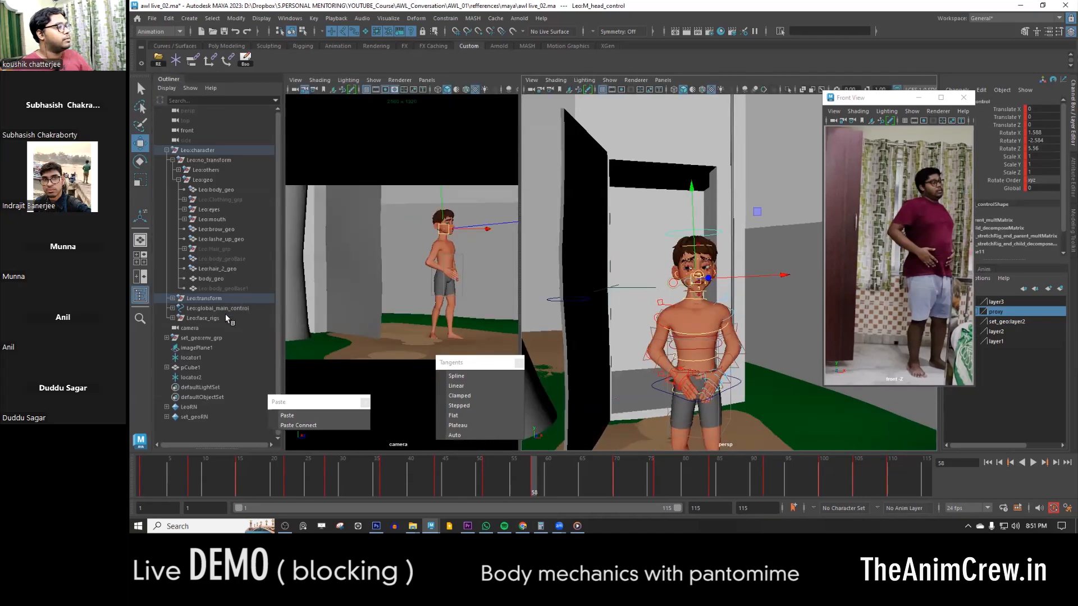
click(186, 379)
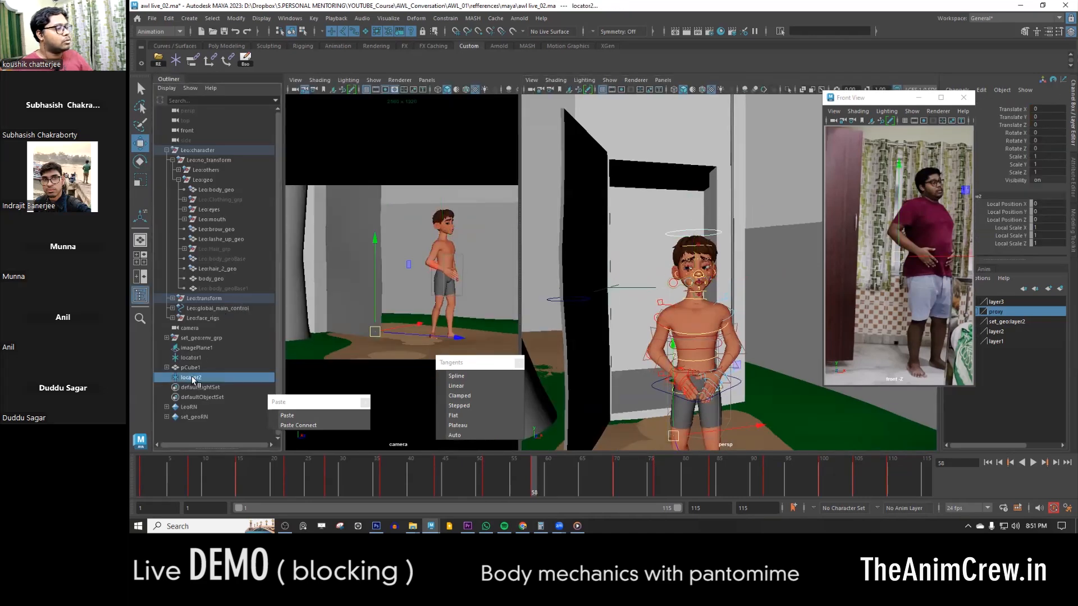
click(193, 60)
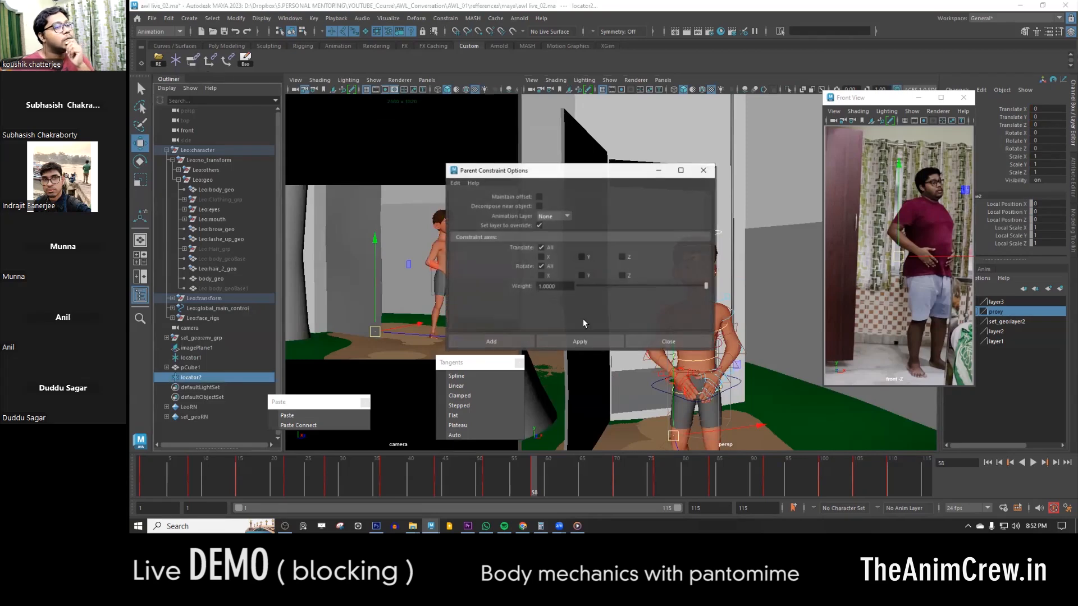
click(503, 344)
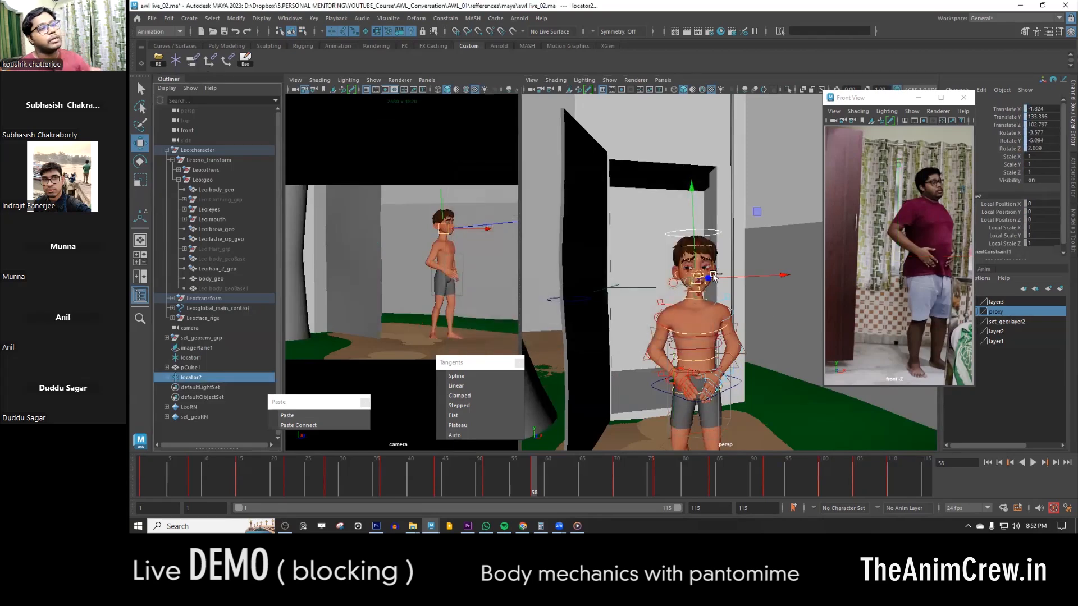
- Set the locator's Local Scale X, Y and Z to 25.8
alt+right_drag(715, 296, 700, 331)
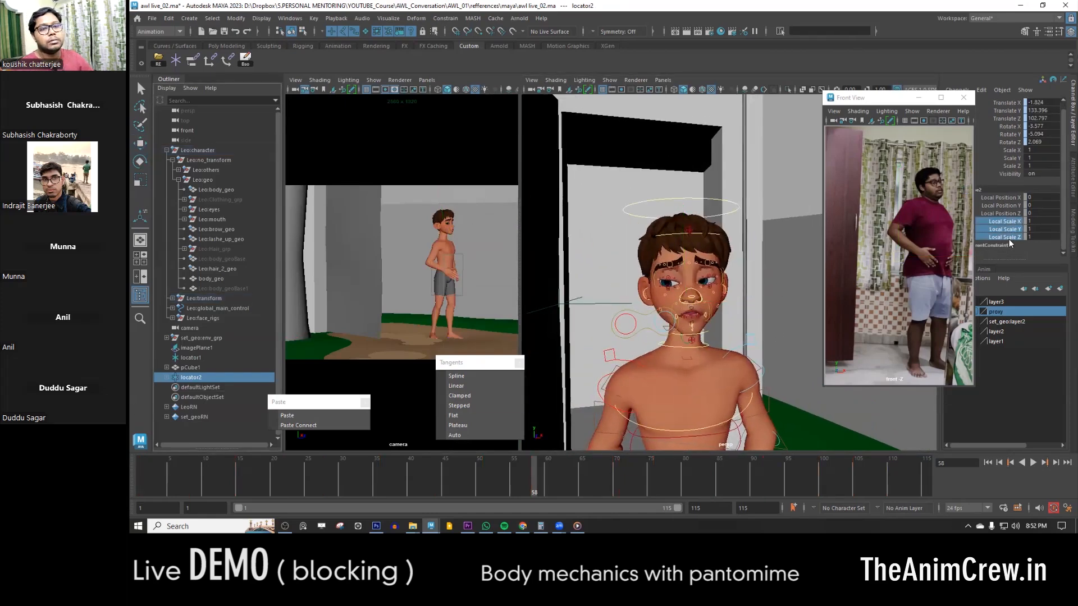
middle_drag(834, 316, 832, 316)
alt+drag(721, 273, 734, 293)
alt+drag(737, 336, 761, 326)
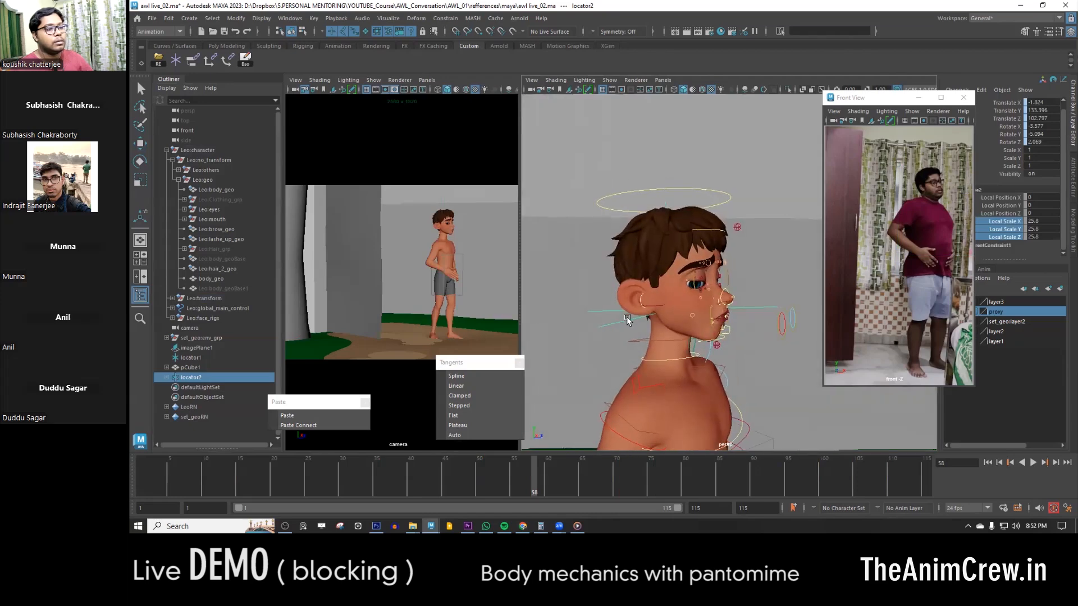
- Bake the locator's animation over the time slider range with Smart Bake enabled
click(252, 62)
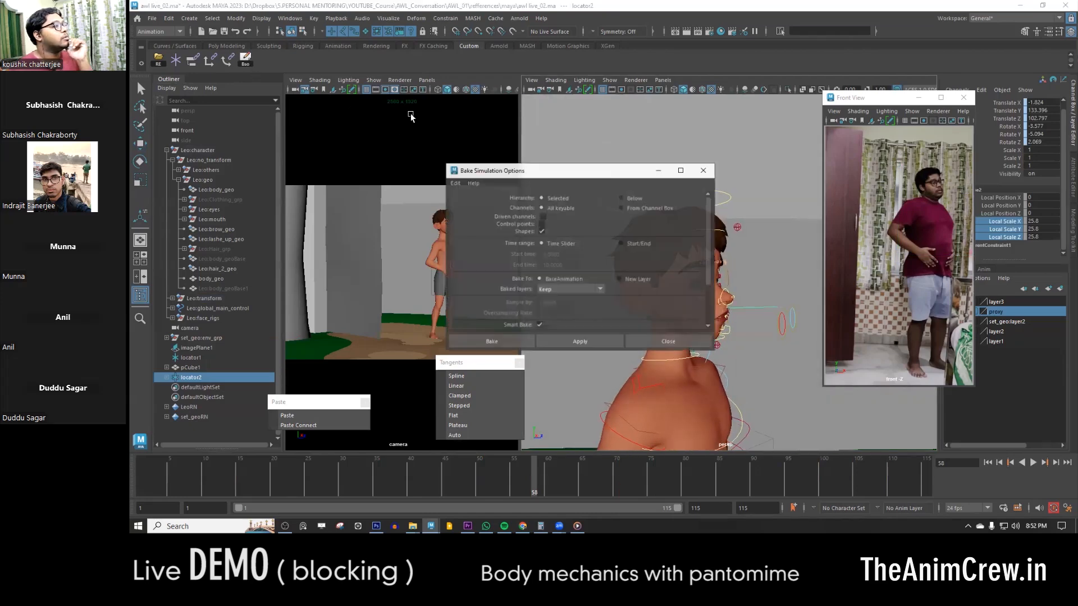
click(491, 342)
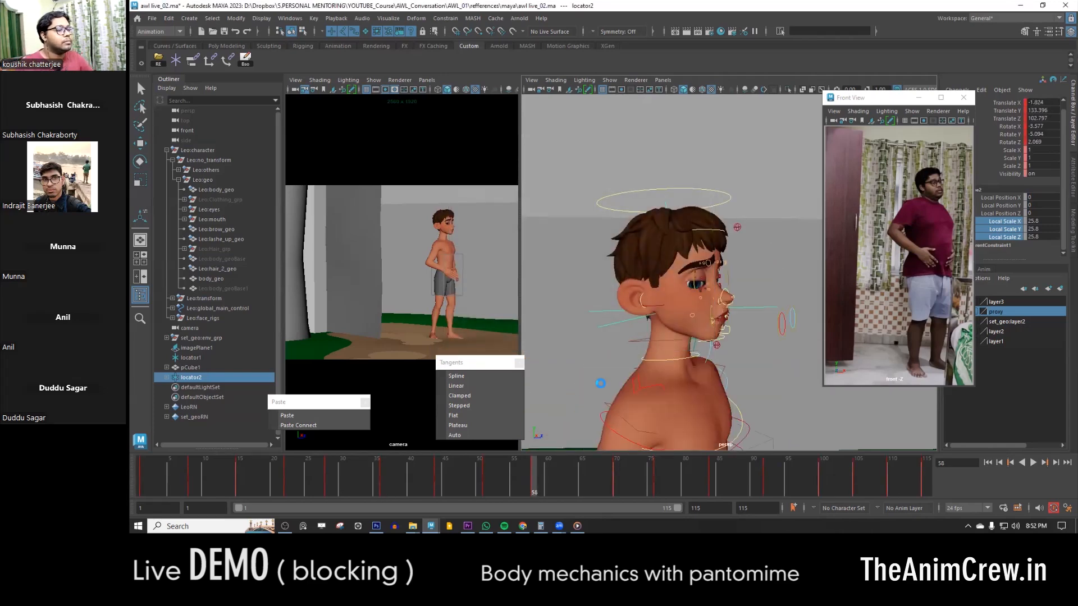
key(q)
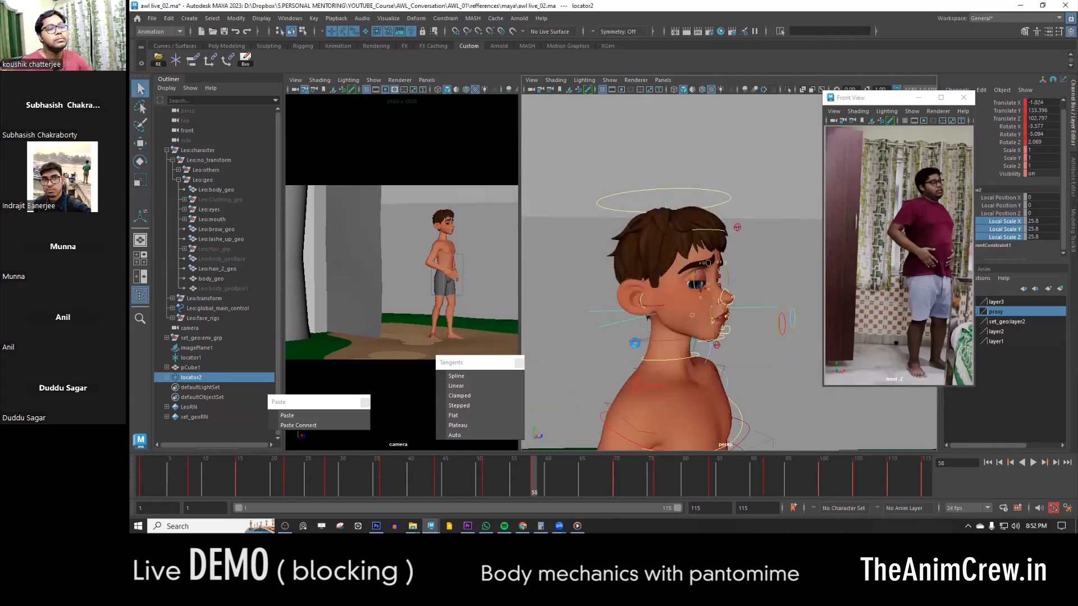
- Select the locator's parent constraint by name and delete it
scroll(632, 338, down, 4)
click(665, 298)
key(ctrl+z)
alt+drag(667, 299, 706, 339)
click(1047, 204)
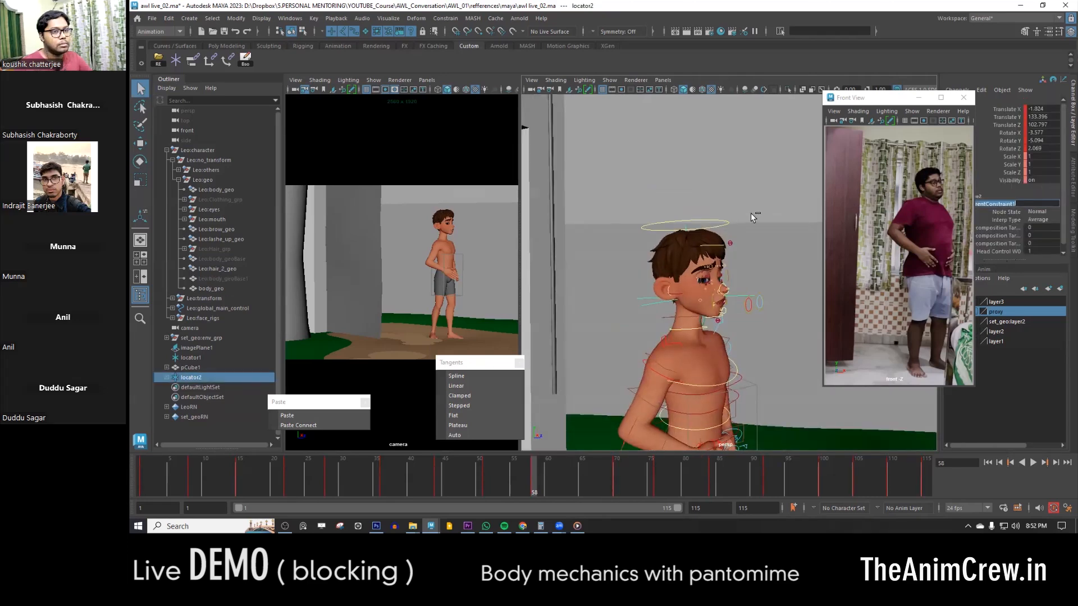
click(818, 32)
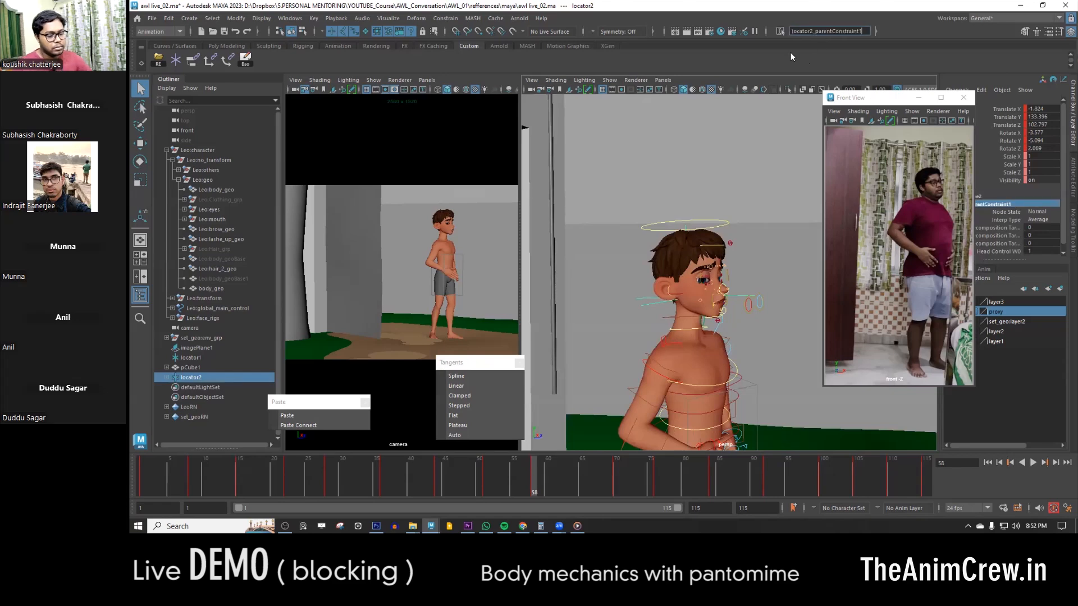
key(Return)
key(Delete)
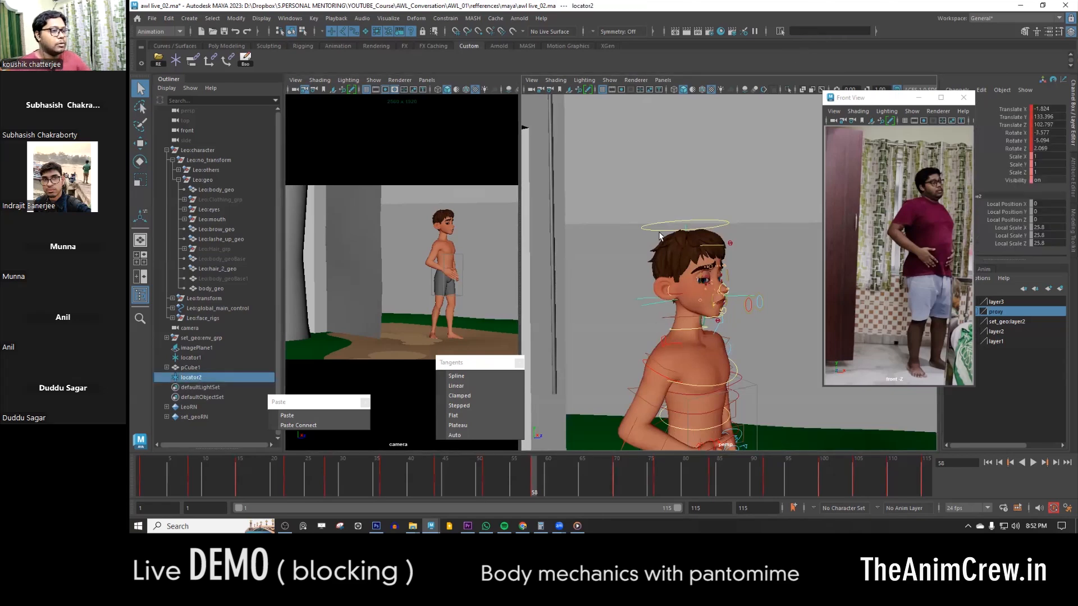
- Parent-constrain the head control to locator2 on all axes without maintaining offset
click(646, 245)
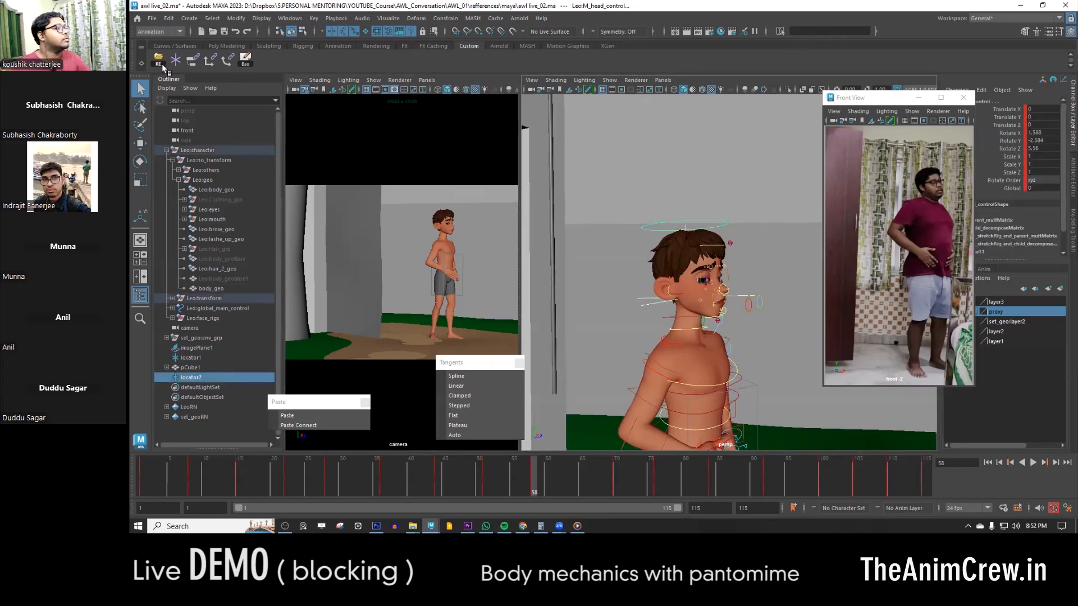
click(194, 65)
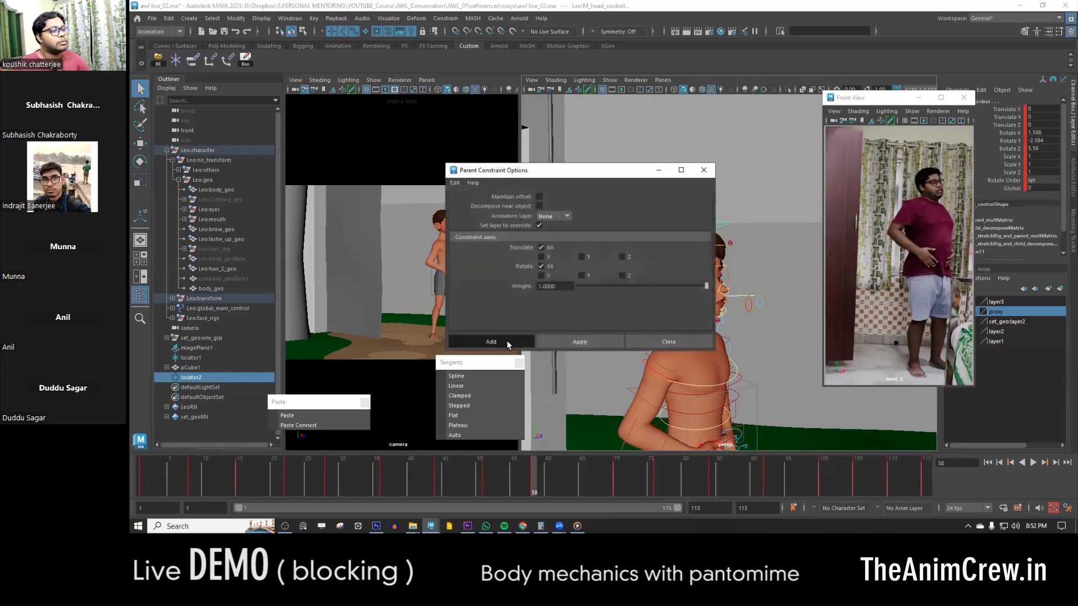
click(507, 340)
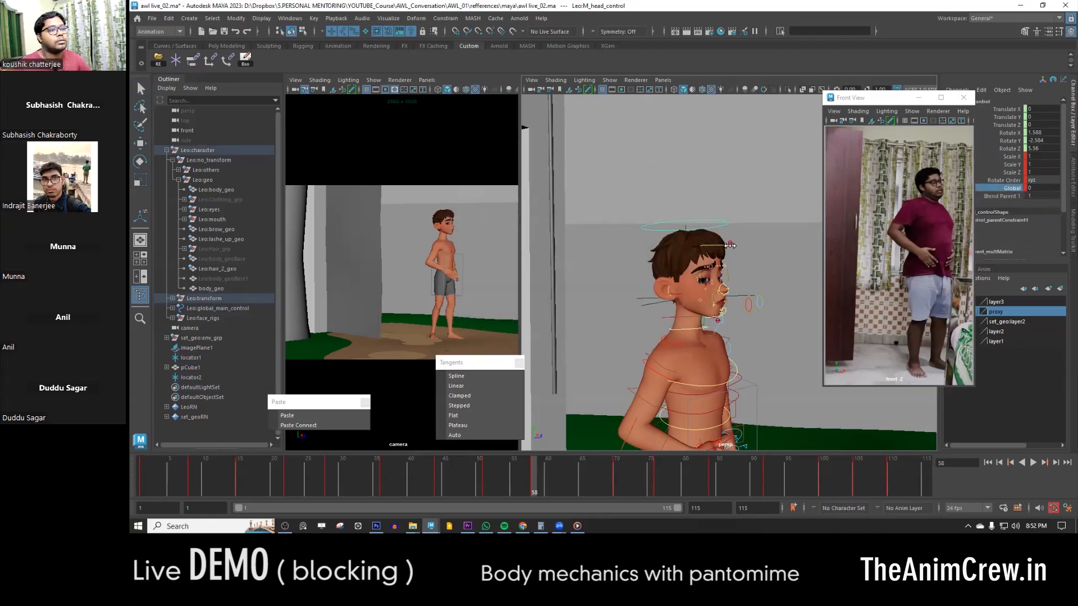
- Set the head control's Global attribute to 1 and delete the keys on that attribute
click(1035, 188)
text(1)
key(Return)
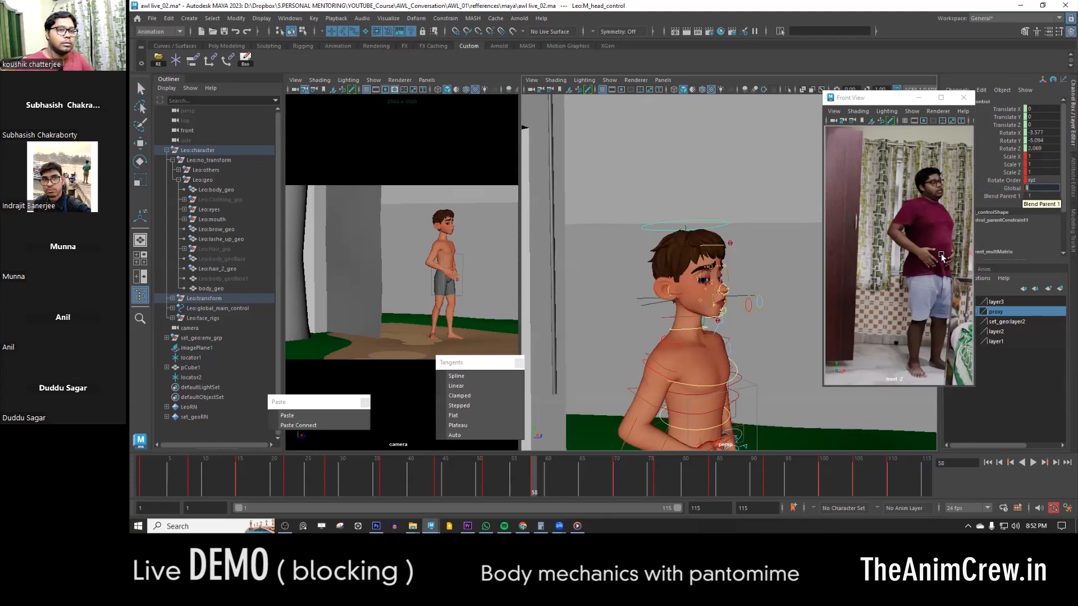
right_click(1020, 194)
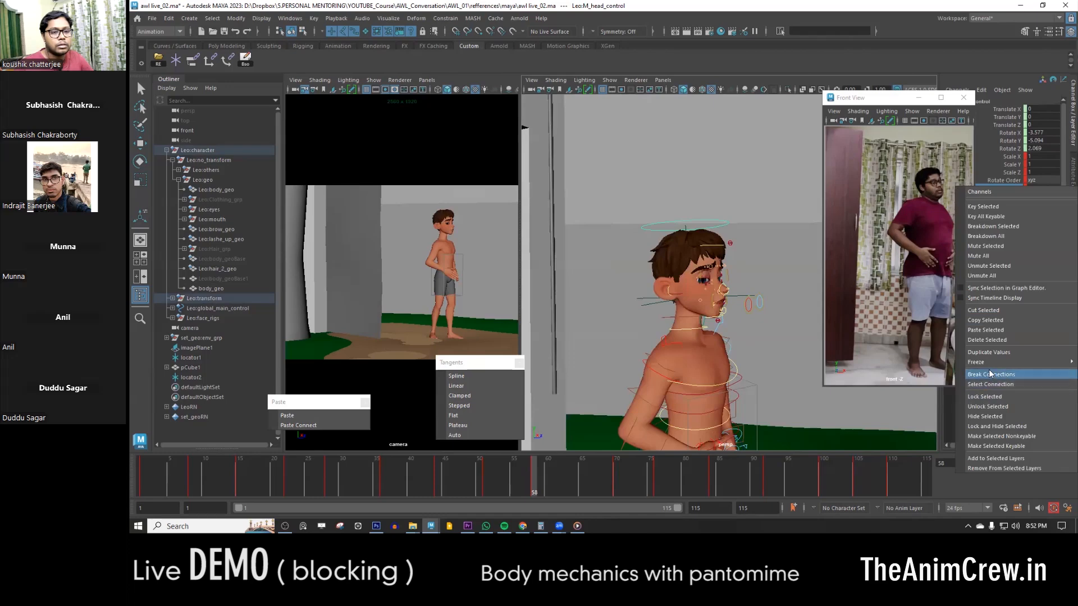
click(989, 340)
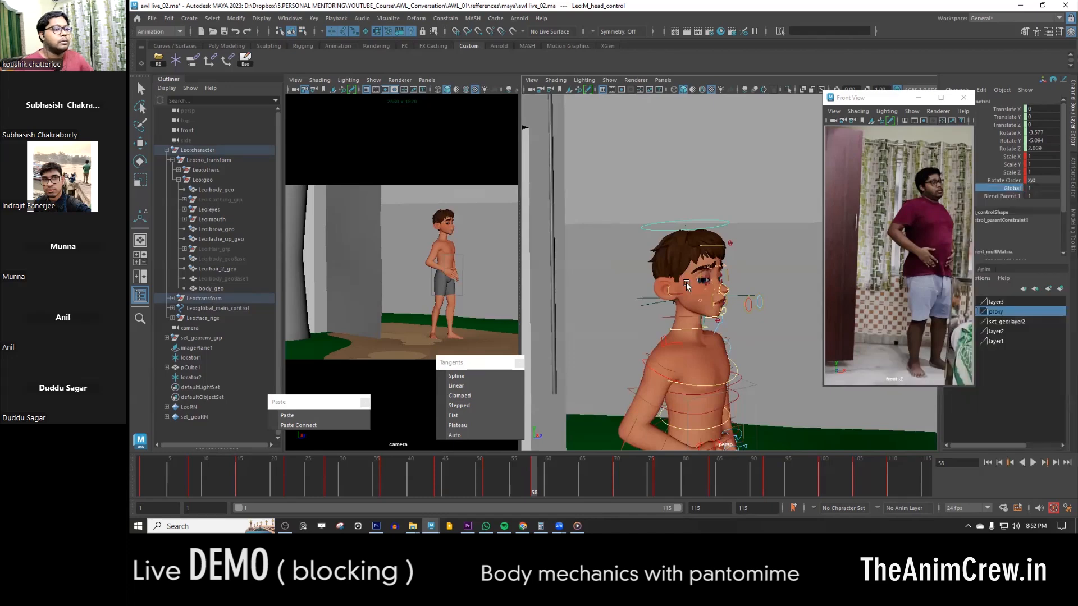
- Bake the constrained head control's animation onto its own channels
click(243, 62)
click(493, 341)
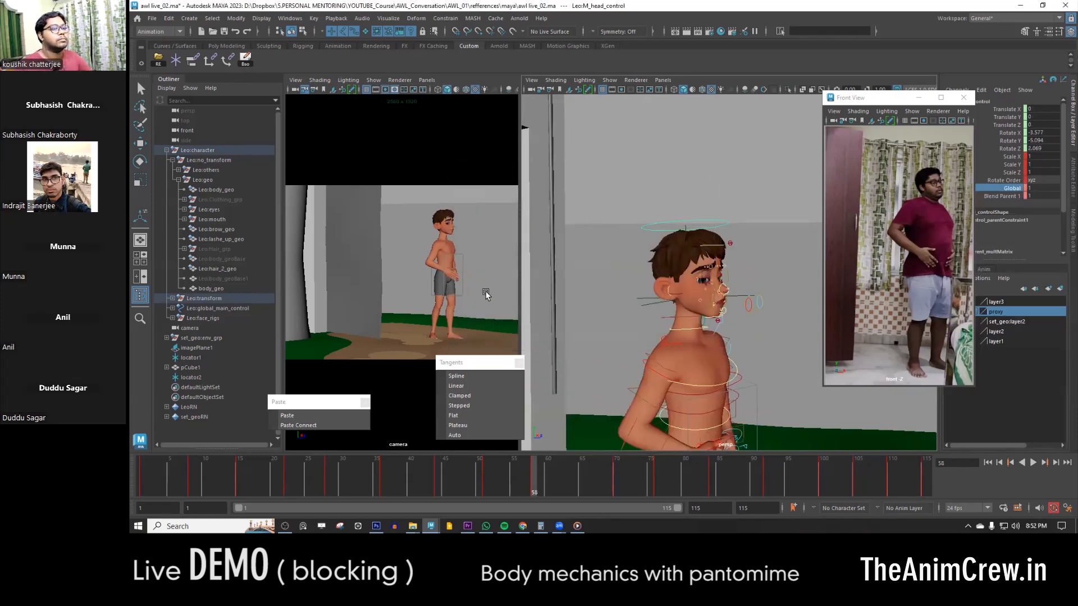
key(q)
- Select the helper locator at the head and delete it
click(678, 199)
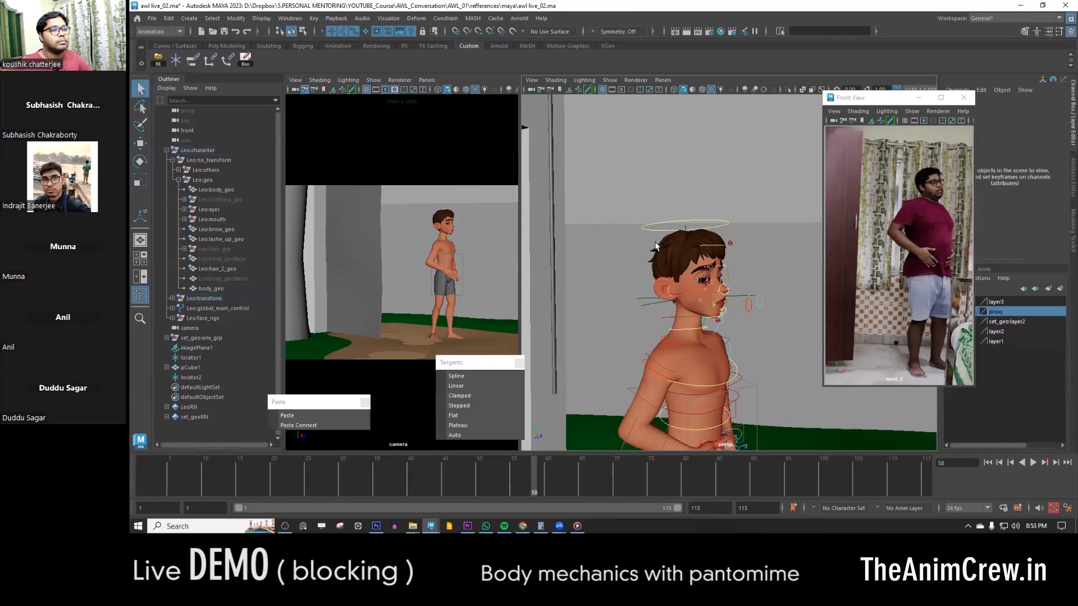
click(726, 225)
click(688, 206)
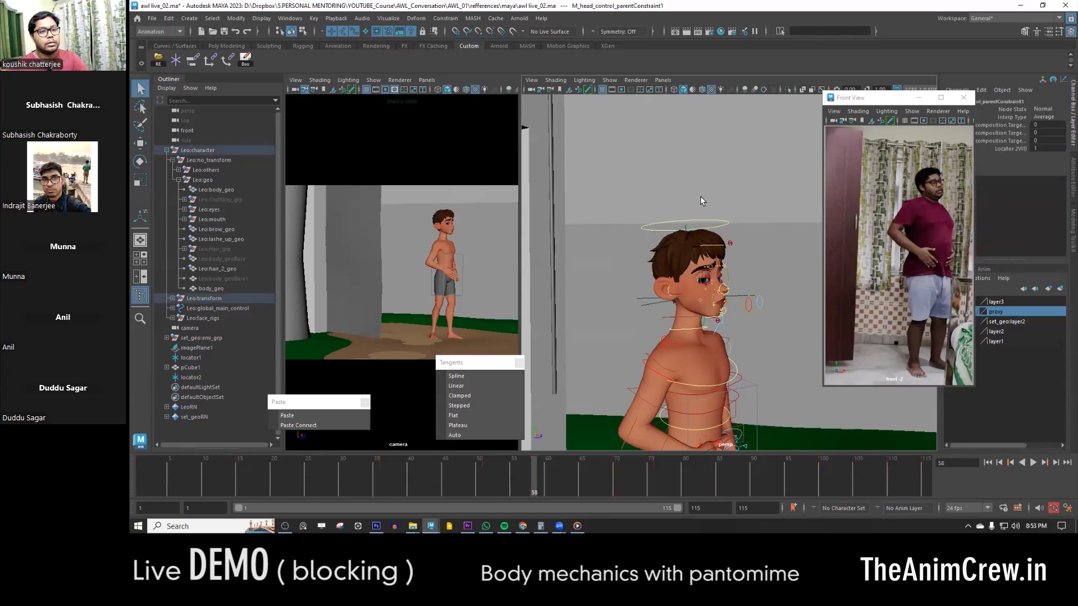
click(654, 301)
click(685, 223)
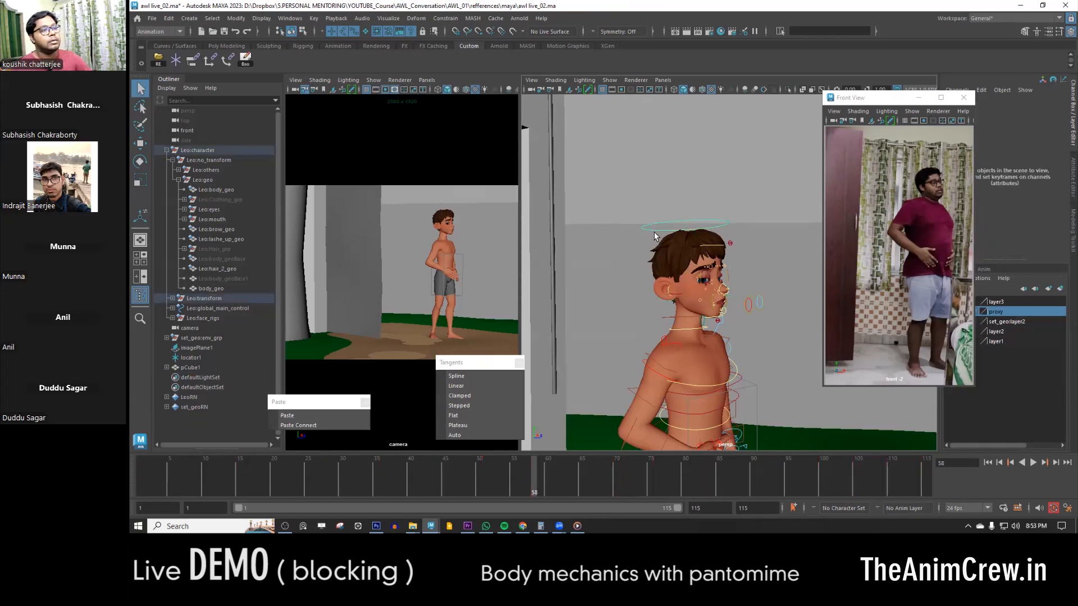
- Try rotating the chest control at frame 58 to test whether the head keeps its orientation
click(707, 385)
key(e)
mouse_move(738, 383)
mouse_down()
mouse_move(715, 382)
mouse_move(734, 383)
mouse_up()
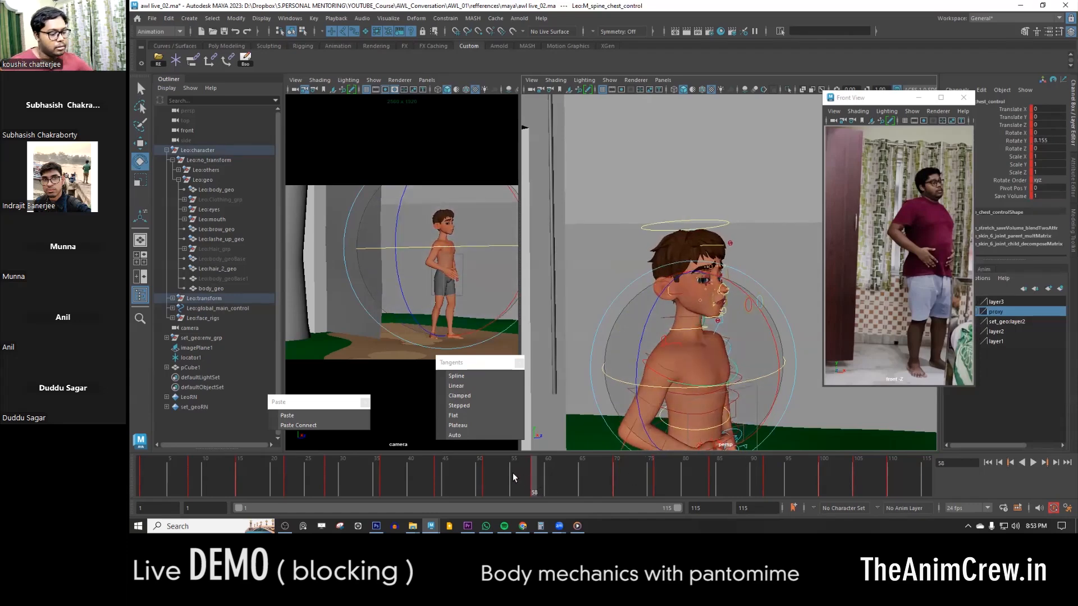
key(f)
- Open the head control's animation curves in the Graph Editor and add the editor to the Custom shelf
click(702, 266)
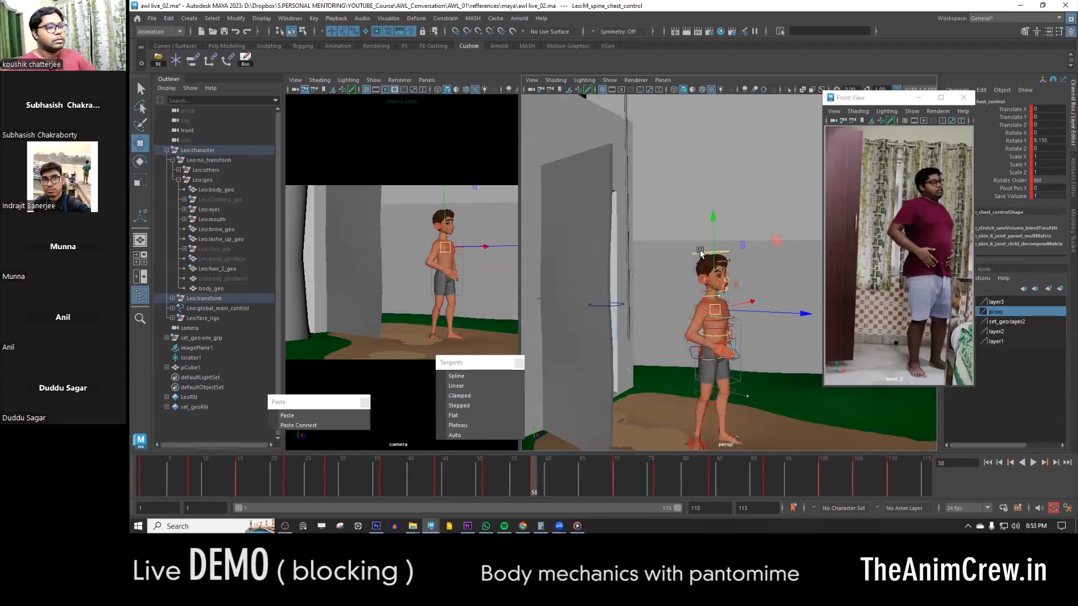
key(w)
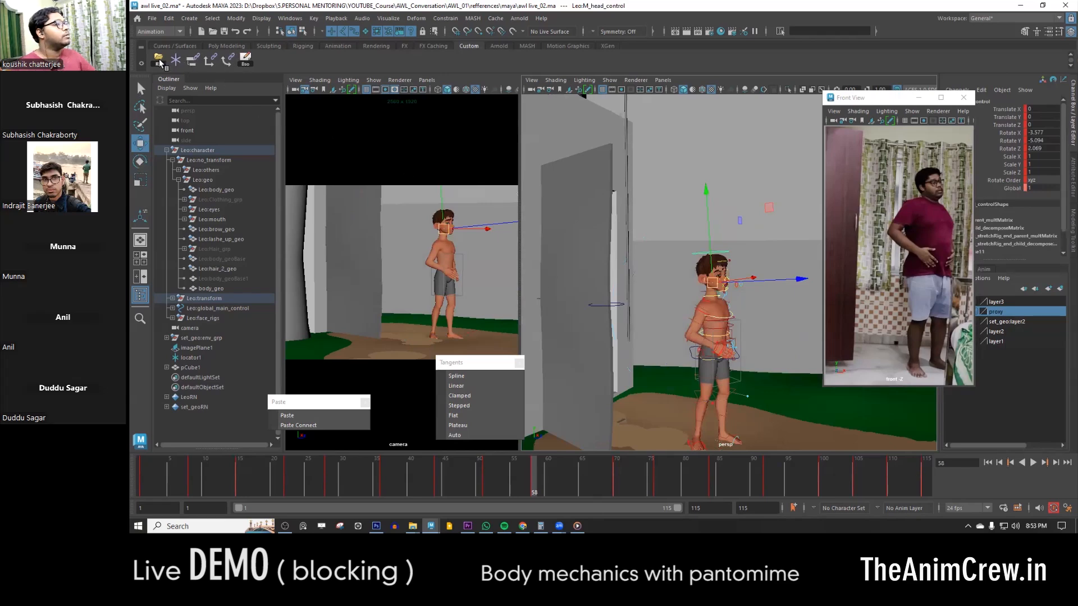
click(291, 18)
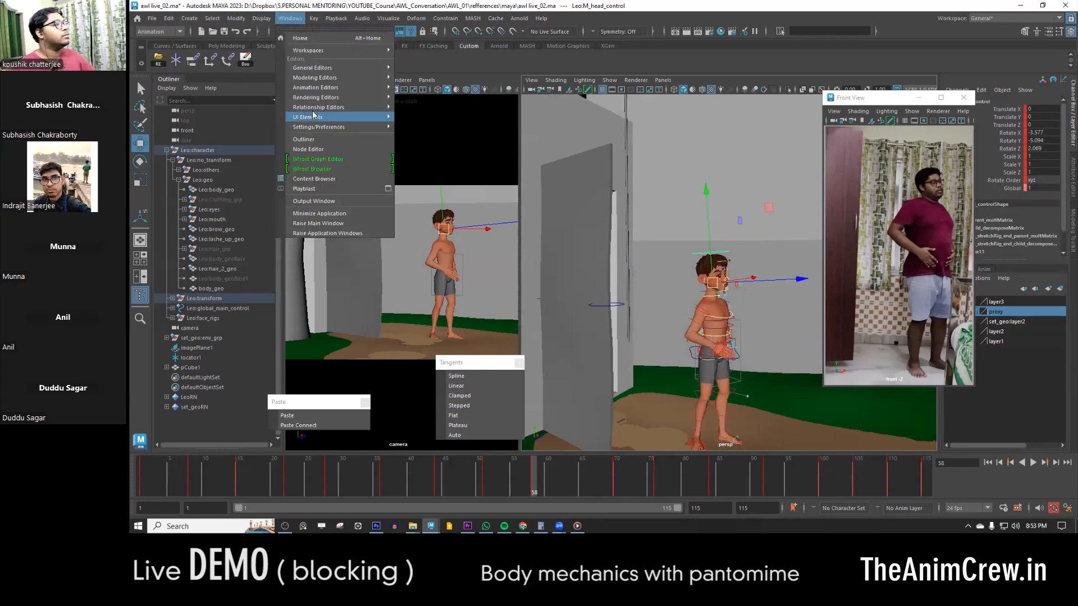
mouse_move(306, 69)
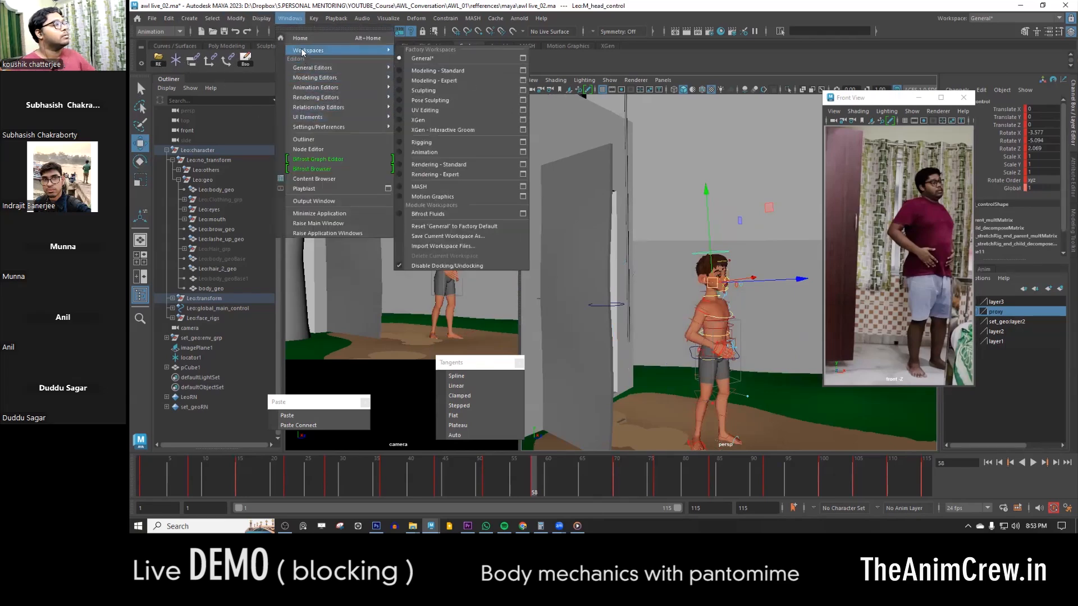
mouse_move(315, 88)
click(425, 98)
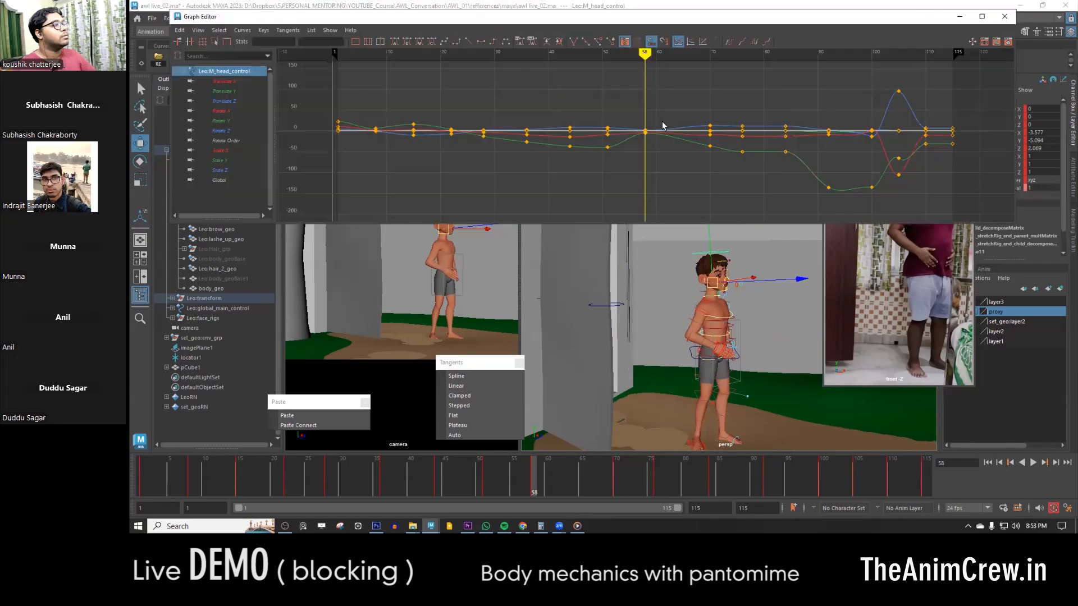
click(493, 42)
- Scrub back to the early frames, minimise the Graph Editor, and play the animation to review the head motion
drag(373, 477, 181, 477)
click(959, 17)
key(alt+v)
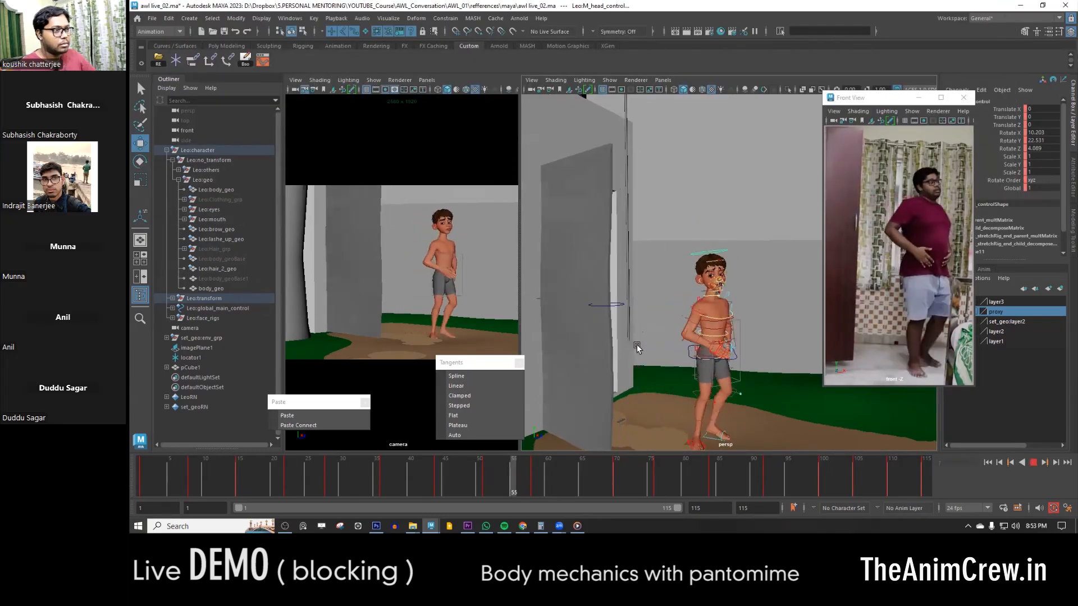
- Stop playback, set all the door control's keys to Stepped tangents, and play the animation from frame 1
key(alt+v)
alt+right_drag(637, 348, 626, 232)
click(652, 149)
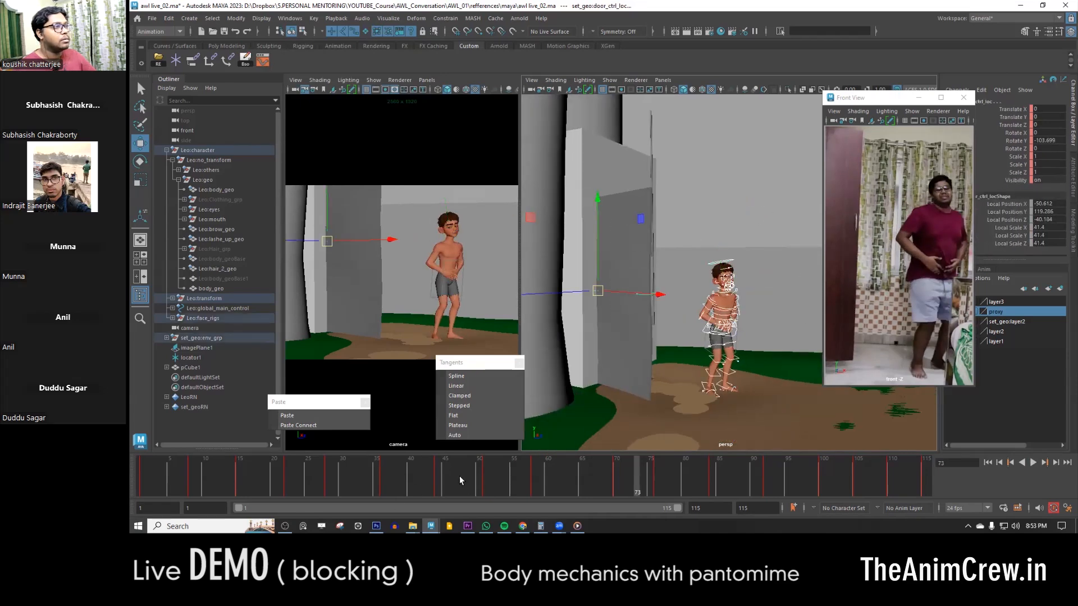
double_click(438, 476)
click(461, 406)
click(139, 479)
key(alt+v)
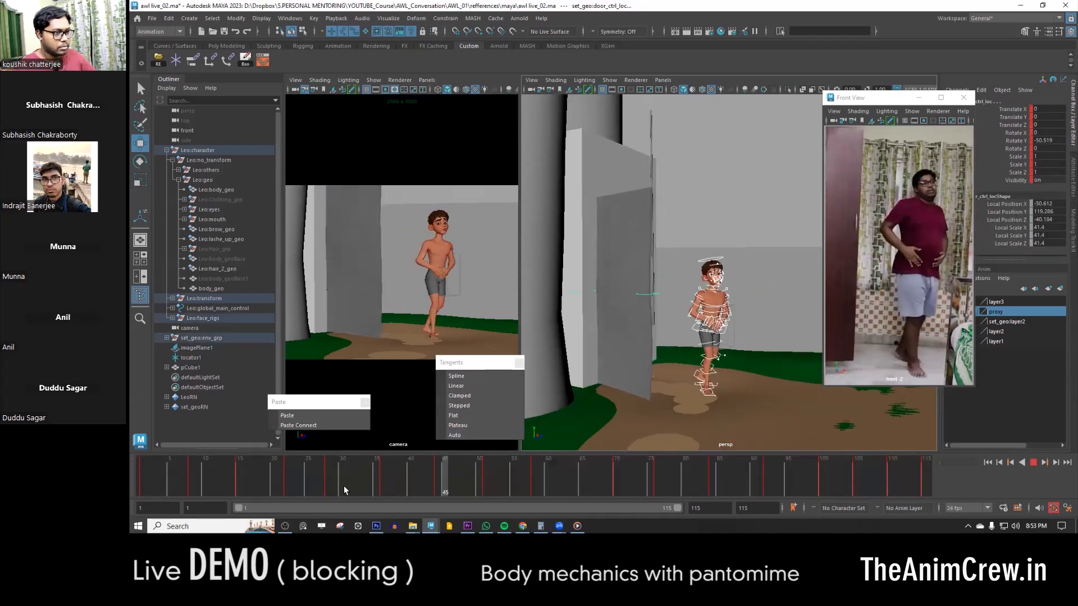
key(alt+v)
- Select the character's COG control and isolate its Rotate Y curve in the Graph Editor at frame 58
key(comma)
key(comma)
key(period)
key(period)
alt+right_drag(685, 387, 867, 419)
alt+middle_drag(867, 418, 864, 337)
click(690, 416)
key(e)
alt+right_drag(691, 417, 646, 401)
alt+middle_drag(646, 401, 638, 364)
click(1010, 141)
drag(390, 485, 534, 490)
click(263, 60)
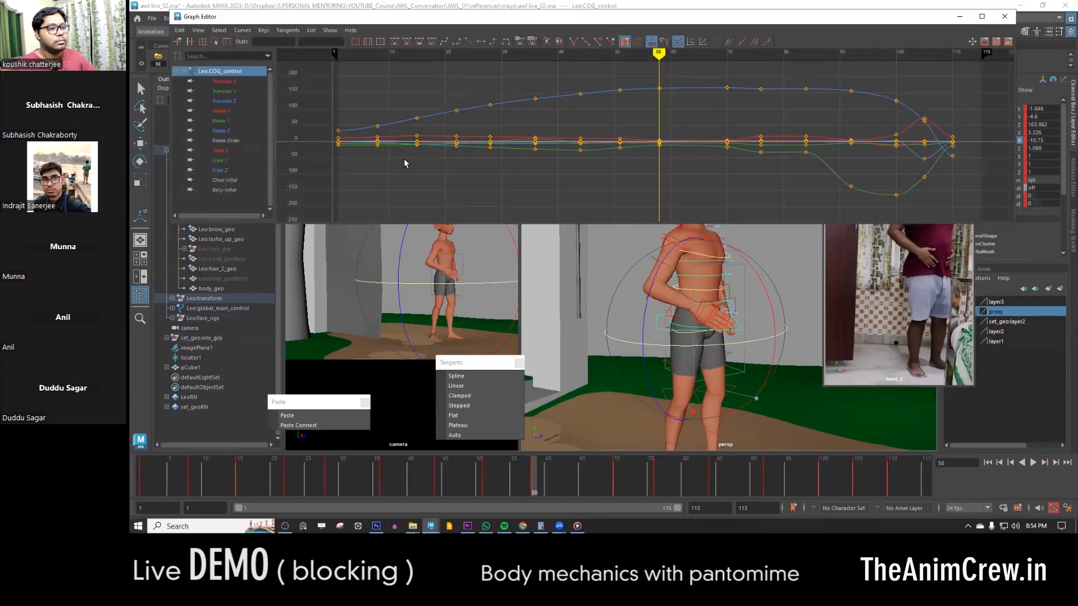
click(221, 120)
- Raise the COG control's Rotate Y keys before frame 58 slightly, adjusting them one after another along the curve
alt+shift+right_drag(638, 149, 625, 101)
alt+middle_drag(625, 102, 645, 168)
key(comma)
key(comma)
drag(574, 125, 618, 171)
shift+middle_drag(617, 171, 617, 159)
drag(541, 104, 606, 163)
shift+middle_drag(603, 163, 601, 152)
drag(496, 108, 645, 148)
shift+middle_drag(645, 147, 644, 140)
- Return to frame 58, lower the COG control's nearby Rotate Y key, and close the Graph Editor
drag(509, 481, 534, 486)
drag(665, 91, 686, 122)
shift+middle_drag(685, 122, 689, 136)
click(1005, 16)
- Open the chest control's curves in the Graph Editor and raise its Rotate Y key at frame 51 to about 3.5
mouse_move(533, 486)
mouse_down()
mouse_move(484, 484)
mouse_move(528, 490)
mouse_up()
click(695, 275)
key(e)
click(532, 476)
click(262, 60)
alt+middle_drag(646, 176, 665, 132)
key(comma)
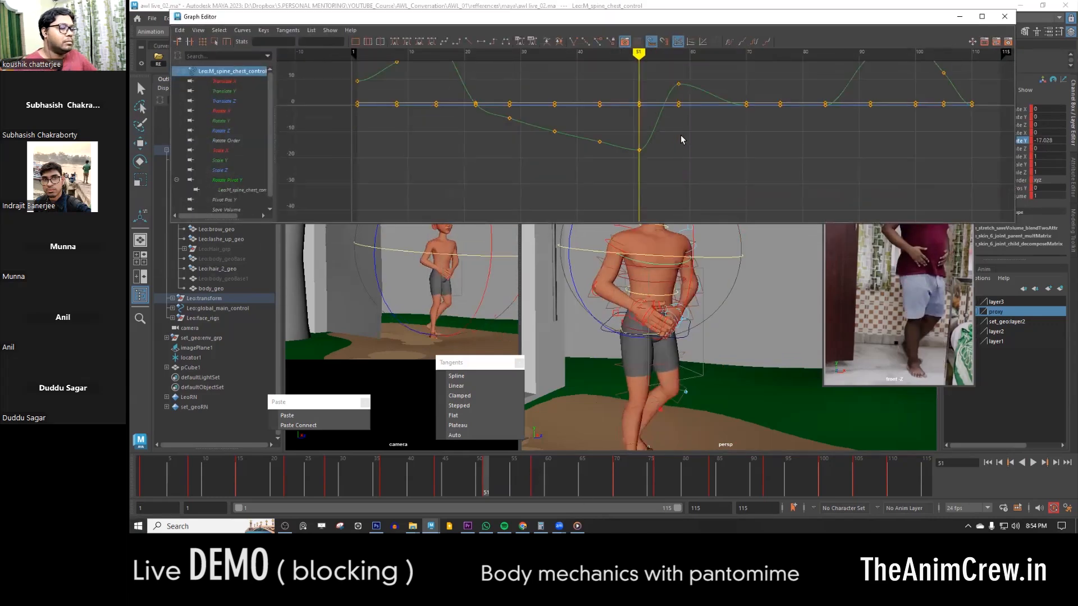
drag(661, 138, 629, 162)
shift+middle_drag(638, 158, 641, 100)
- Raise the chest control's Rotate Y keys at frames 22 to 44, reaching about 1.1 at frame 36 and 3.5 at frame 44
drag(639, 134, 581, 157)
shift+middle_drag(581, 151, 581, 135)
shift+drag(568, 121, 526, 159)
shift+drag(522, 111, 467, 119)
alt+middle_drag(500, 132, 514, 177)
shift+drag(434, 140, 432, 161)
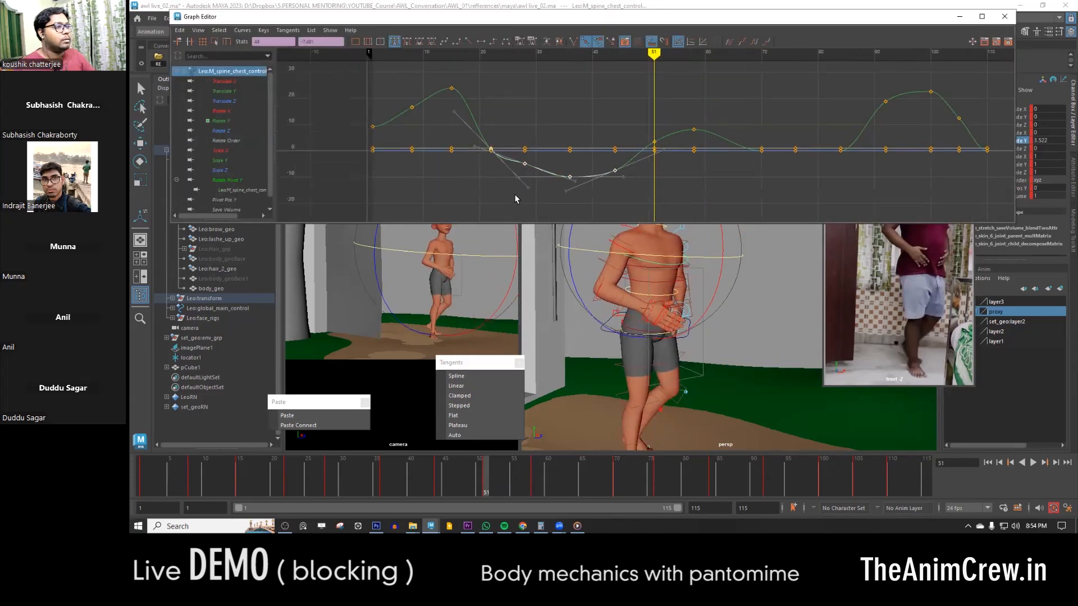
shift+middle_drag(515, 199, 523, 161)
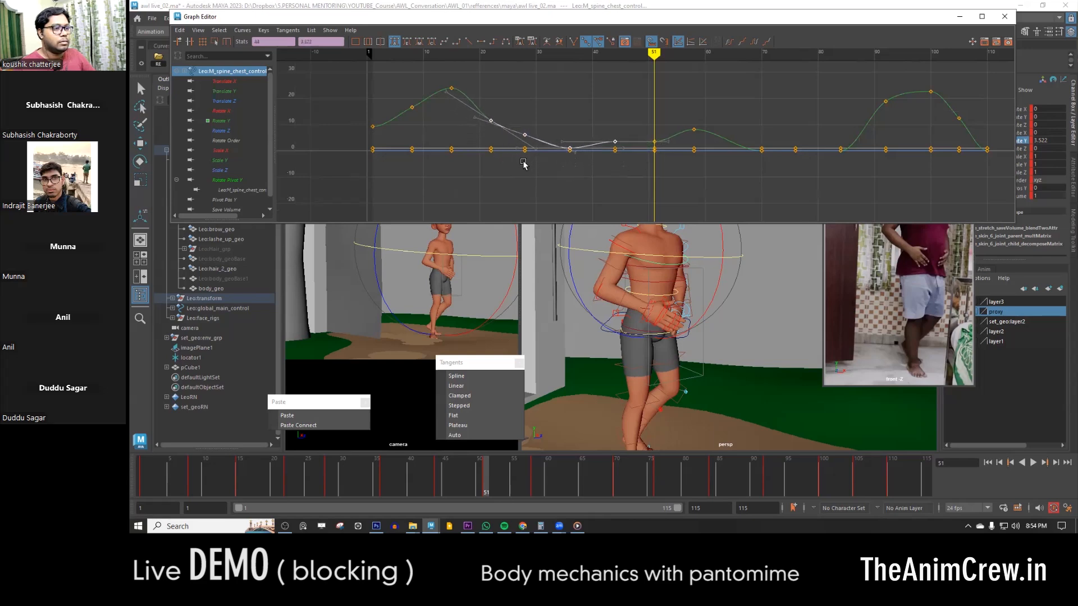
- Play the animation from frame 15, minimise the Graph Editor, and scrub to frame 51 to review the torso motion
click(235, 487)
key(alt+v)
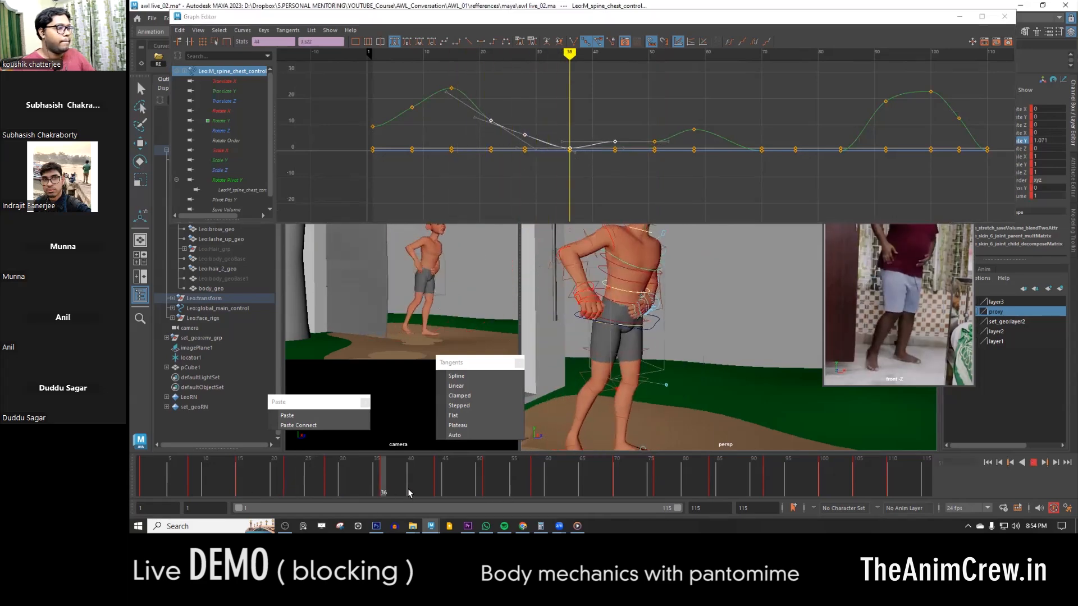
key(alt+v)
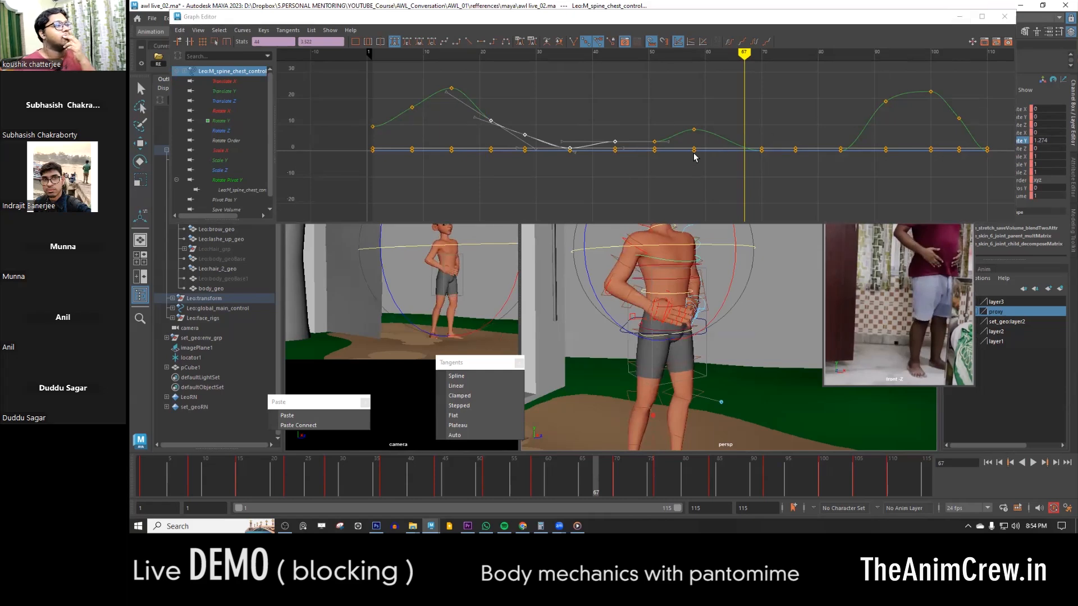
click(962, 19)
drag(360, 488, 483, 478)
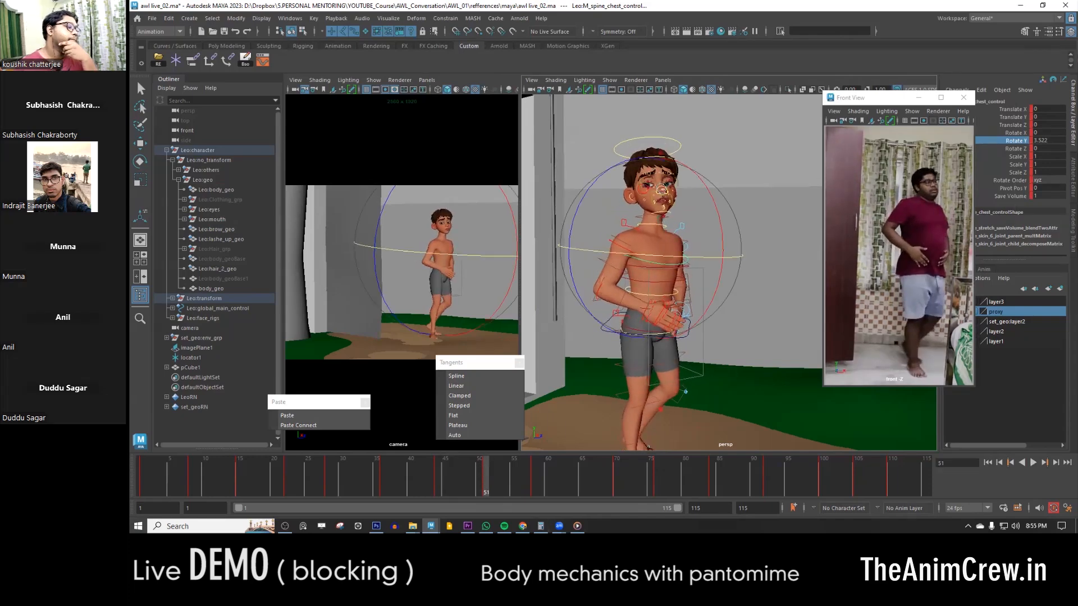
mouse_move(523, 526)
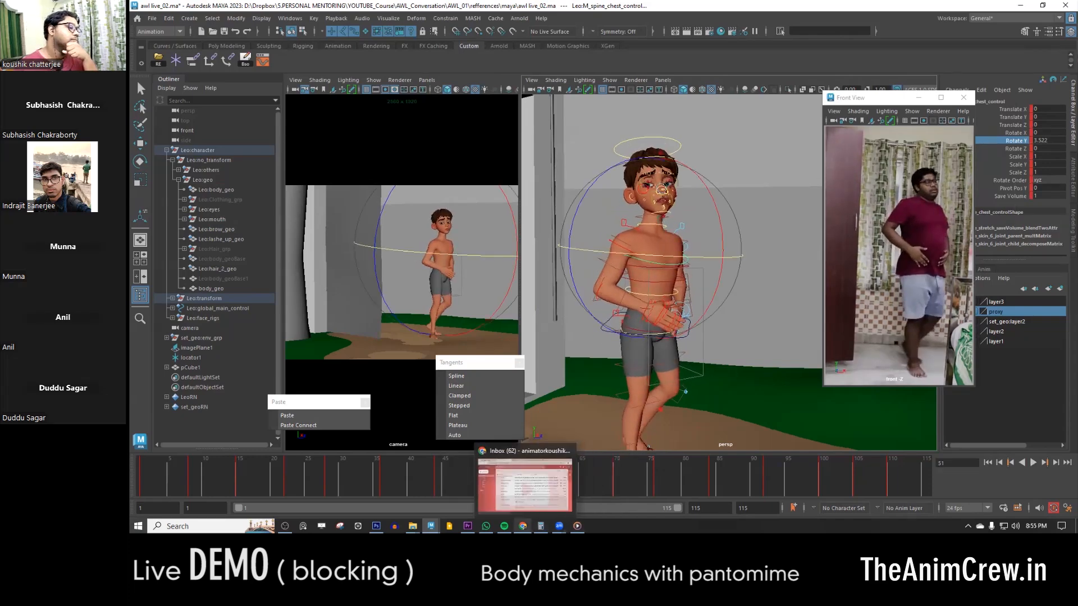
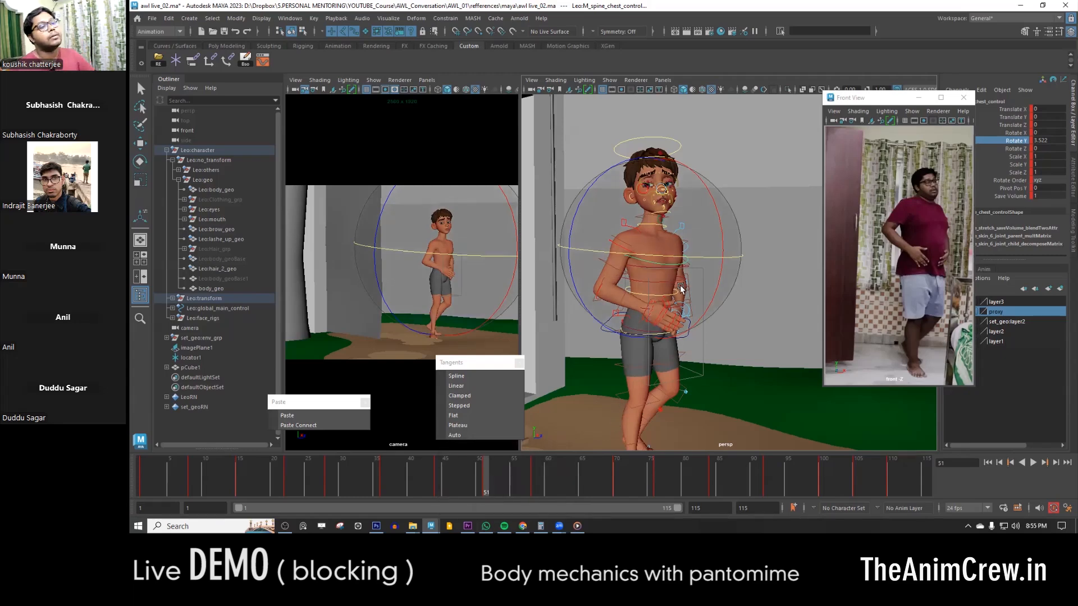
- Open the chest control's curves in the Graph Editor, play the animation, and return to the Rotate Y key at frame 51
alt+drag(746, 274, 732, 318)
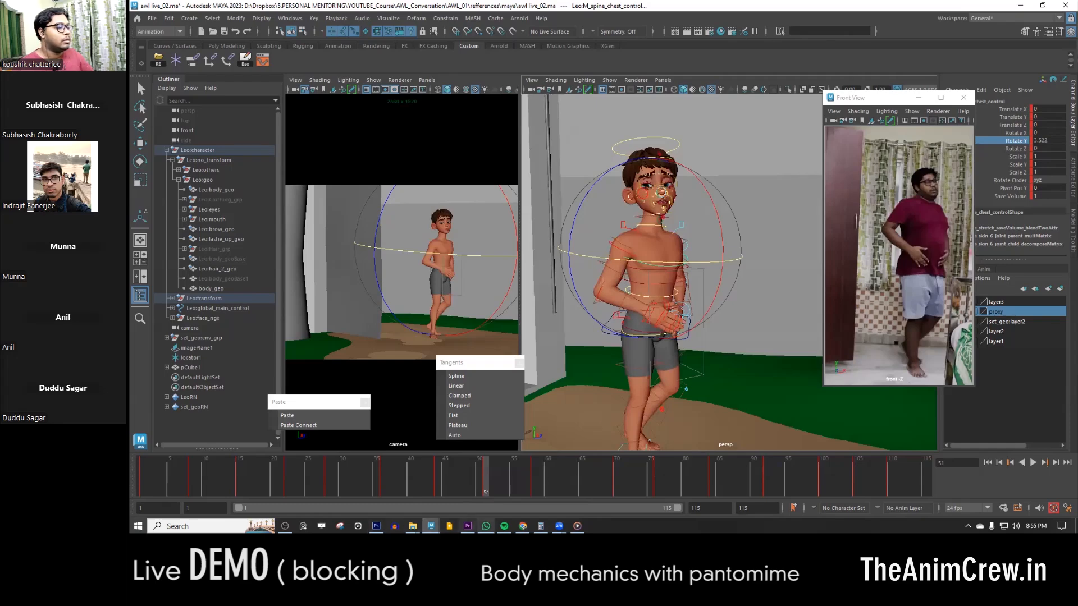
click(262, 63)
alt+middle_drag(700, 173, 776, 157)
key(alt+v)
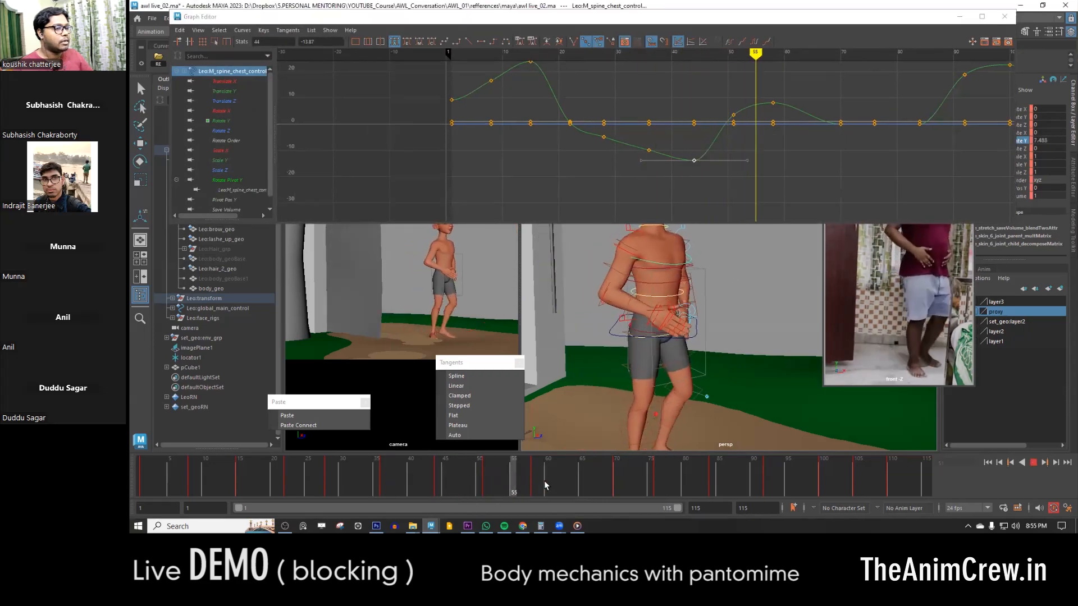
key(alt+v)
key(ctrl+z)
key(ctrl+z)
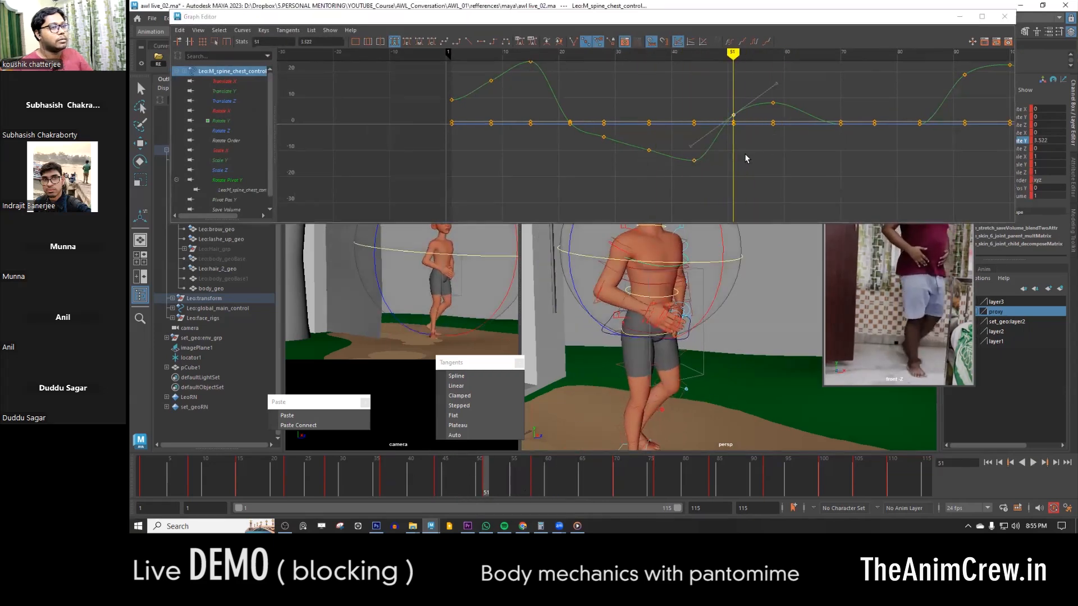
- Try the chest control's Rotate Y key at frame 51 at about -17, checking it in playback and against frame 44
key(alt+v)
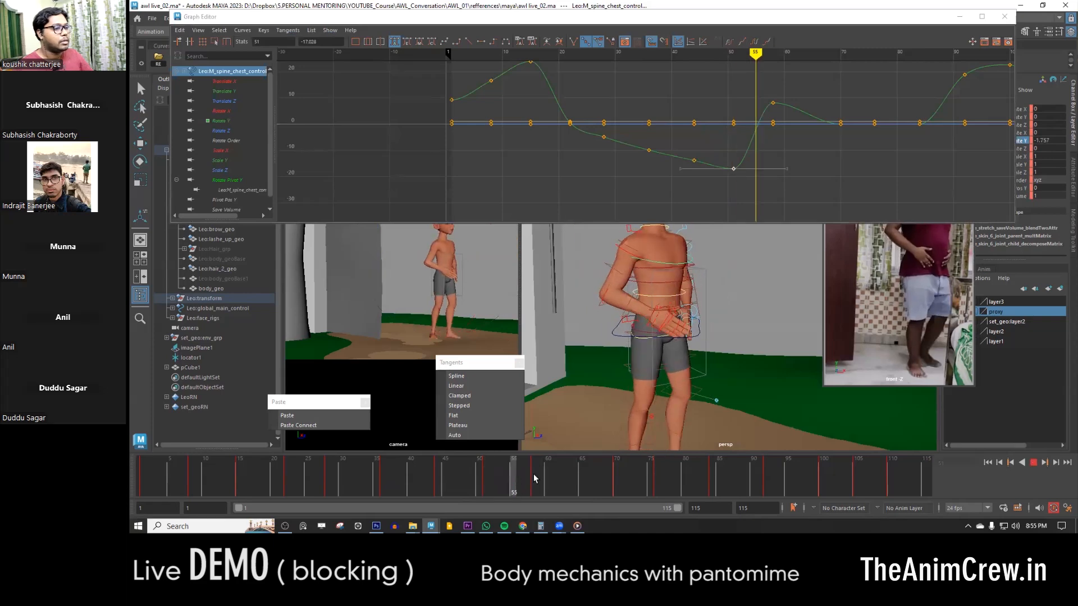
drag(542, 482, 439, 481)
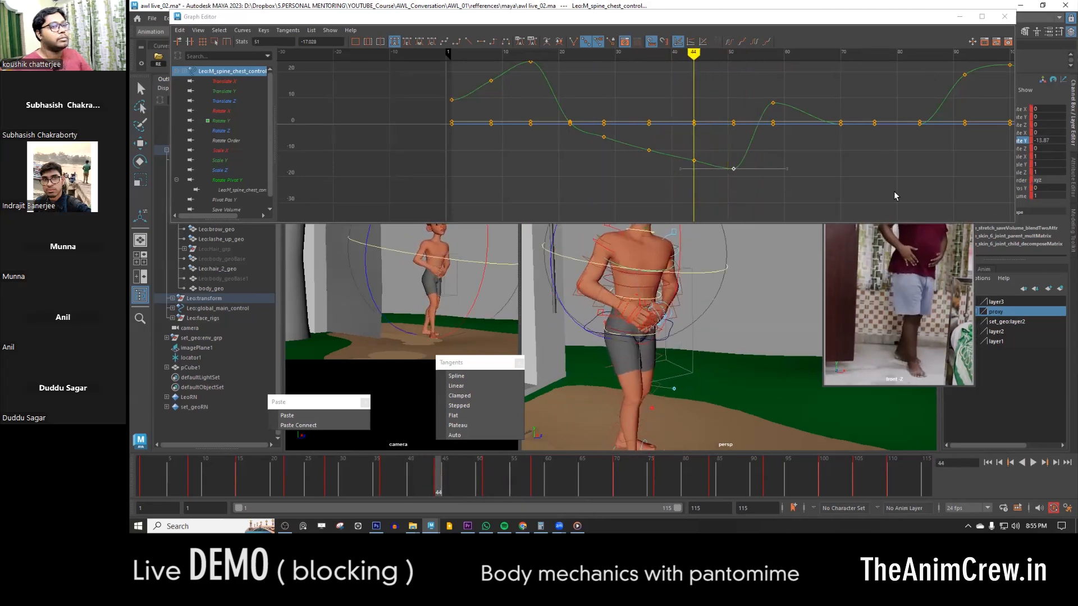
drag(842, 225, 842, 176)
drag(455, 477, 487, 480)
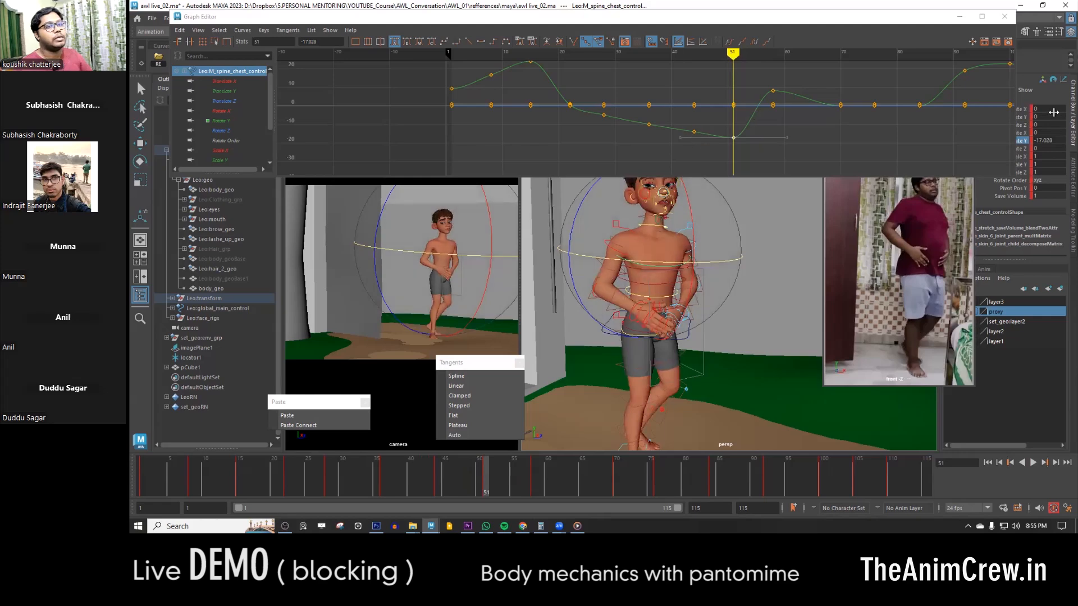
- Uncover the channel values, try rotating the chest to about 7.6 in Rotate Y at frame 51, and undo that rotation
drag(927, 18, 850, 31)
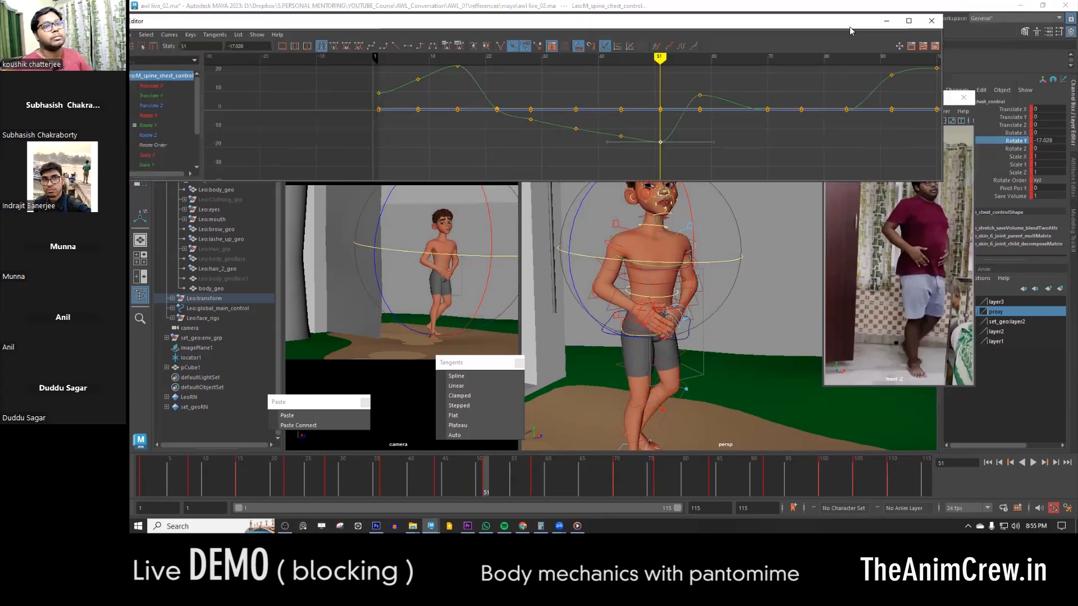
click(1018, 134)
click(1021, 141)
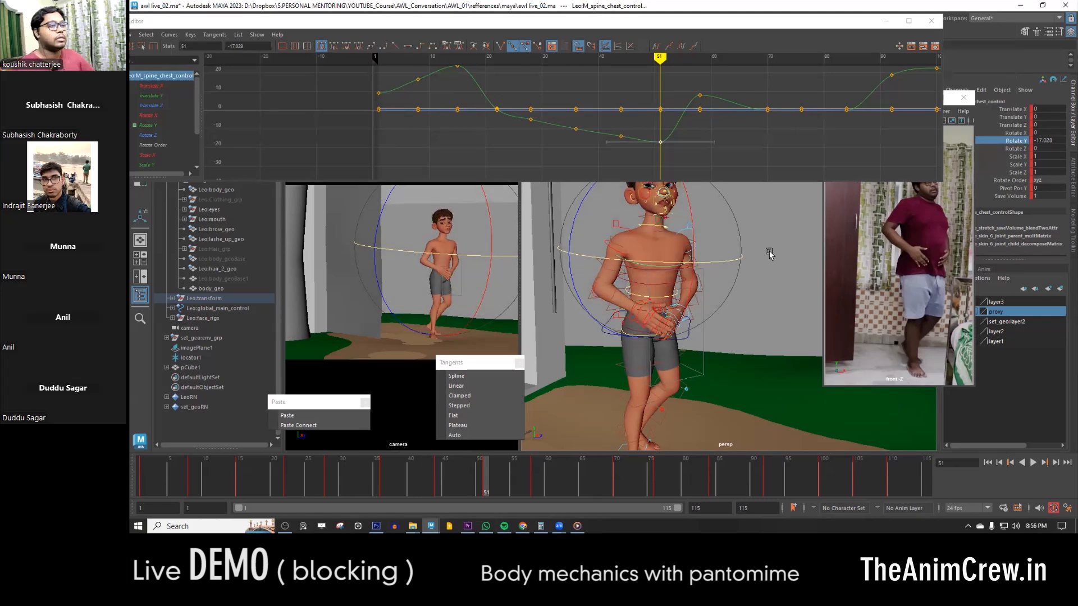
drag(725, 267, 673, 274)
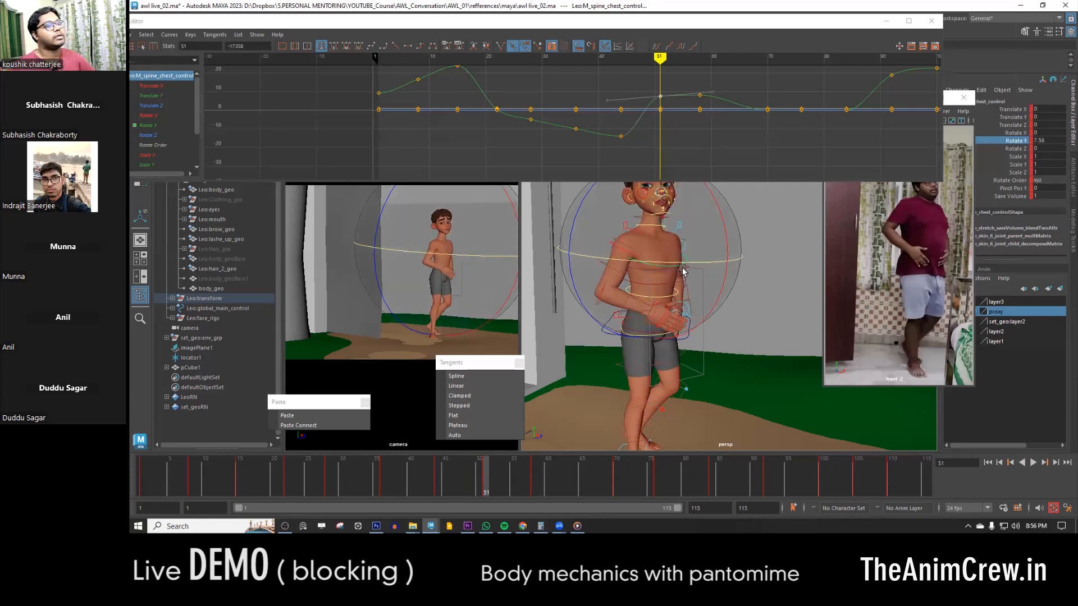
key(ctrl+z)
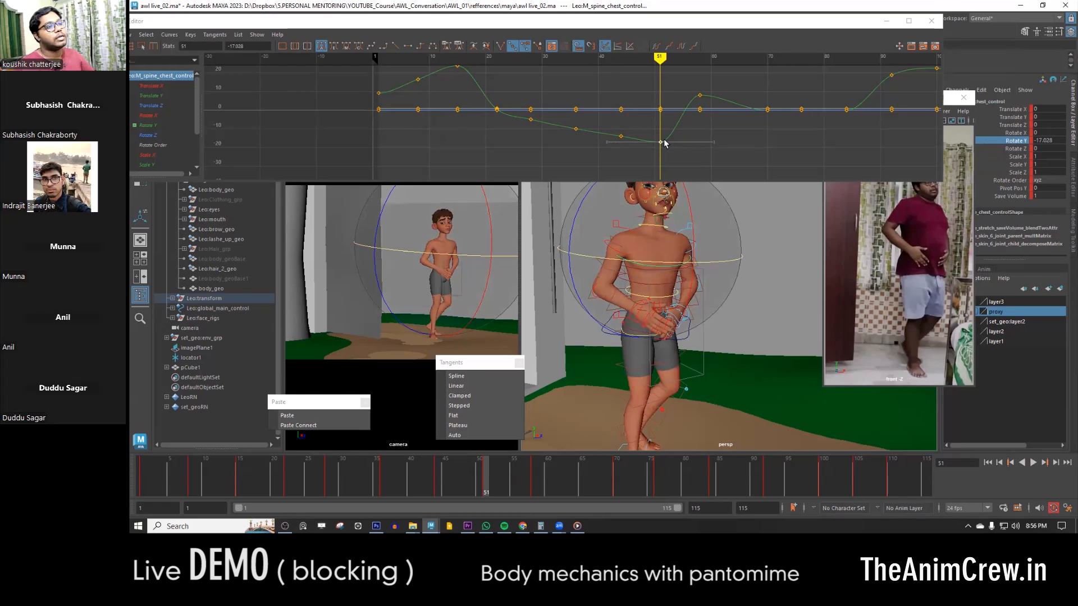
- Raise the chest control's Rotate Y key at frame 51 to about 2.3 and scrub back to frame 42
drag(676, 133, 644, 155)
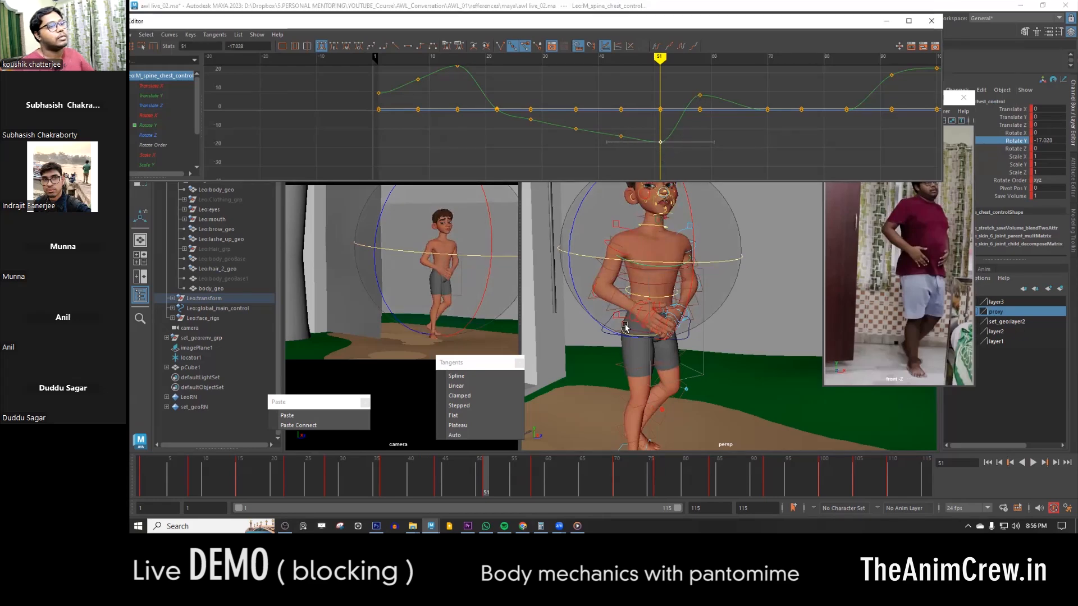
click(433, 482)
drag(440, 480, 484, 480)
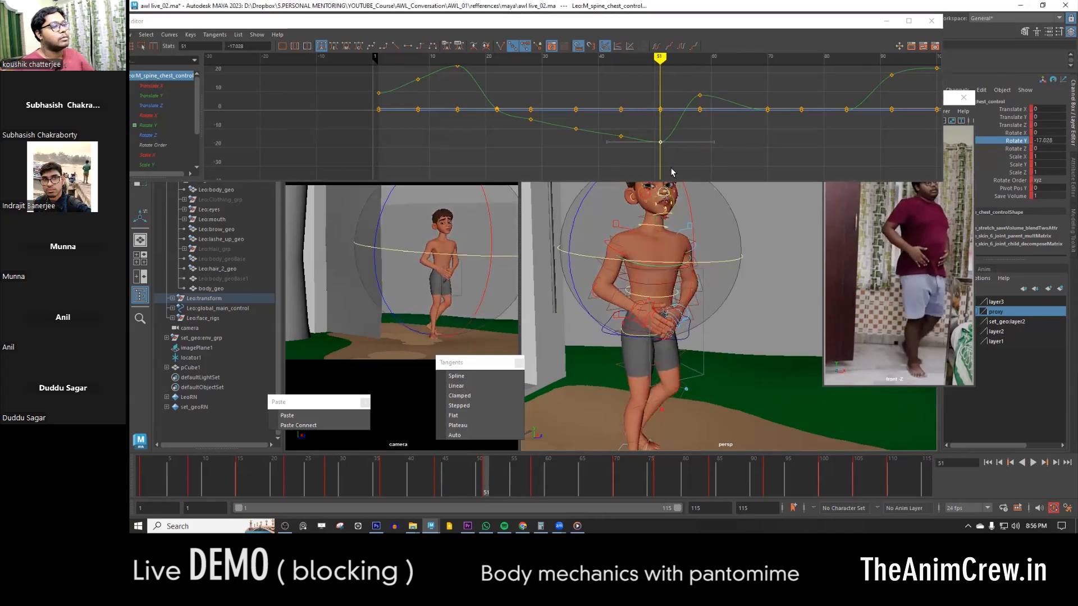
middle_drag(673, 160, 676, 123)
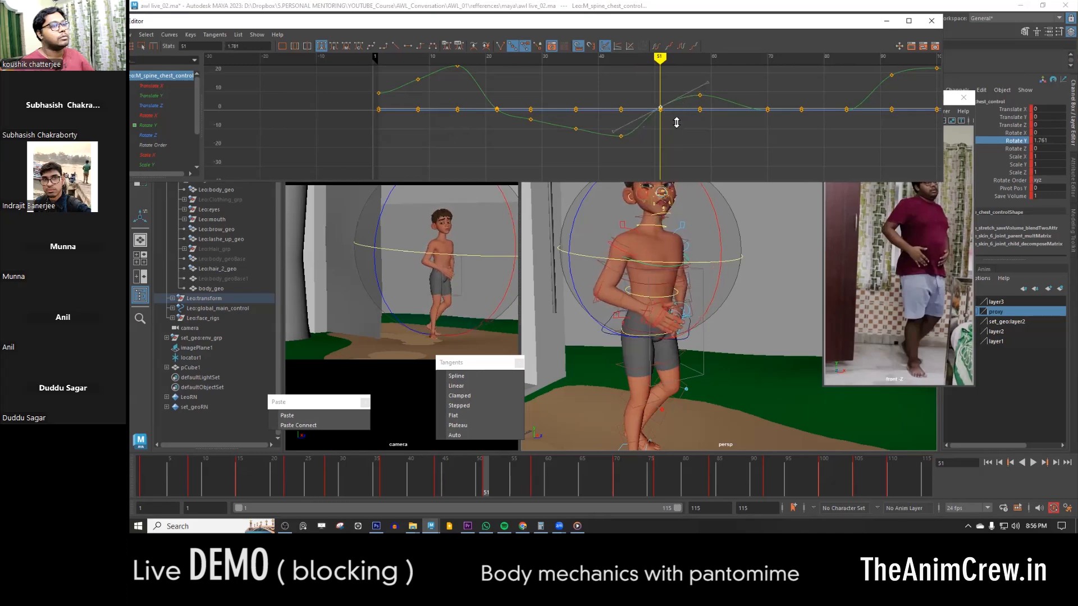
mouse_move(448, 498)
mouse_down()
mouse_move(413, 498)
mouse_move(566, 501)
mouse_move(252, 475)
mouse_move(428, 481)
mouse_up()
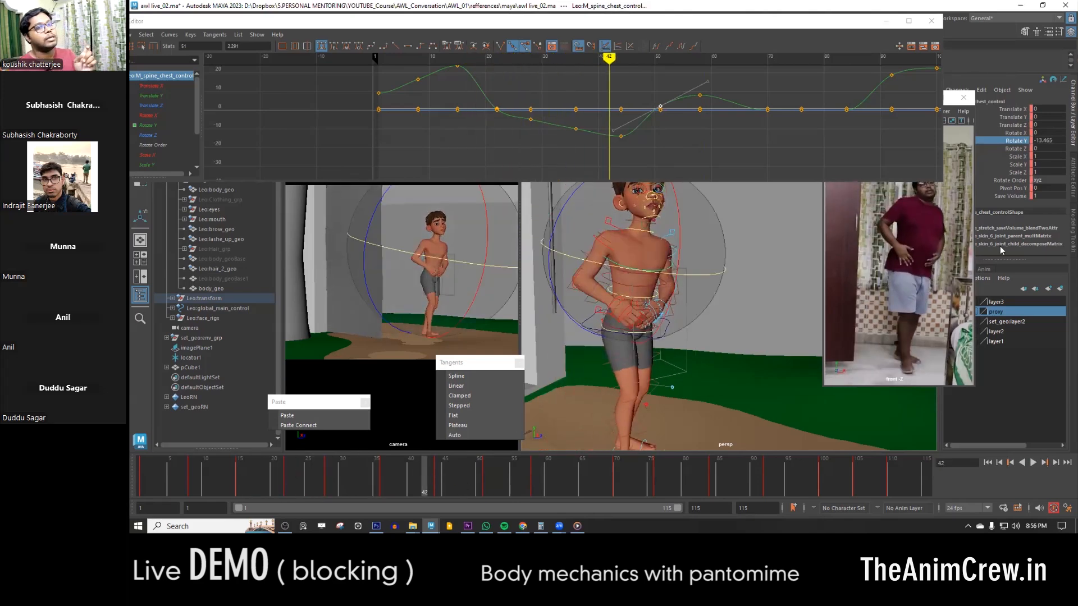
- Isolate the chest control's Rotate X curve in the Graph Editor and examine the torso from the side at frame 42
click(1021, 148)
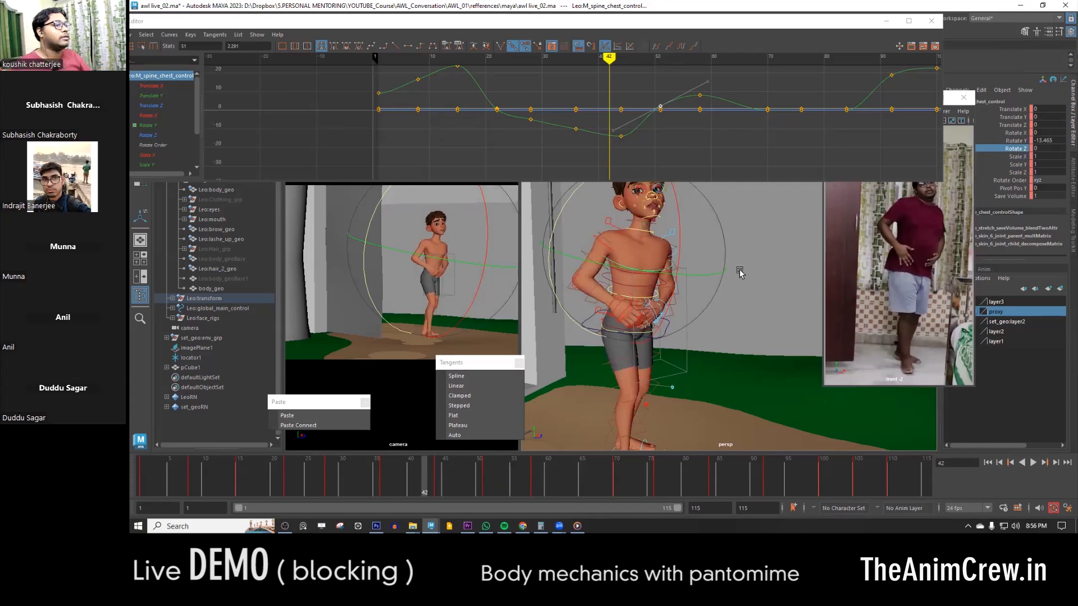
click(1020, 134)
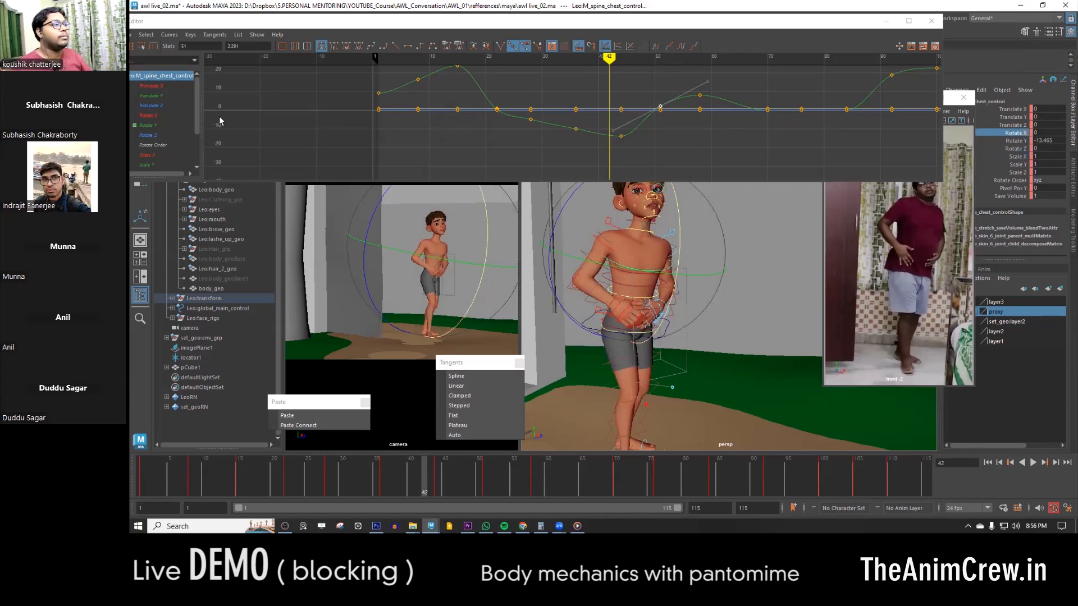
click(147, 115)
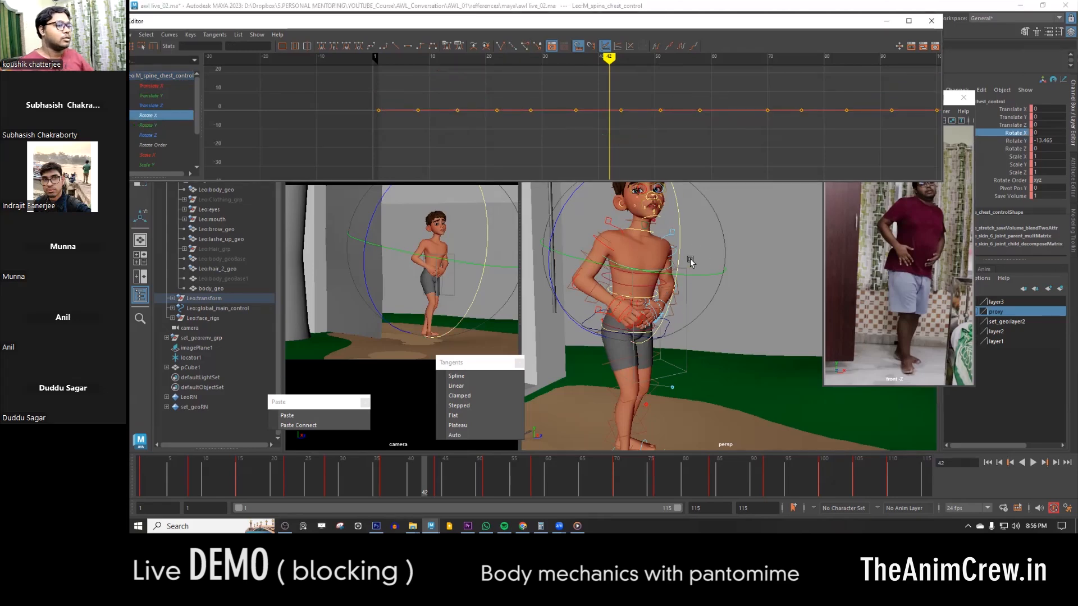
click(681, 230)
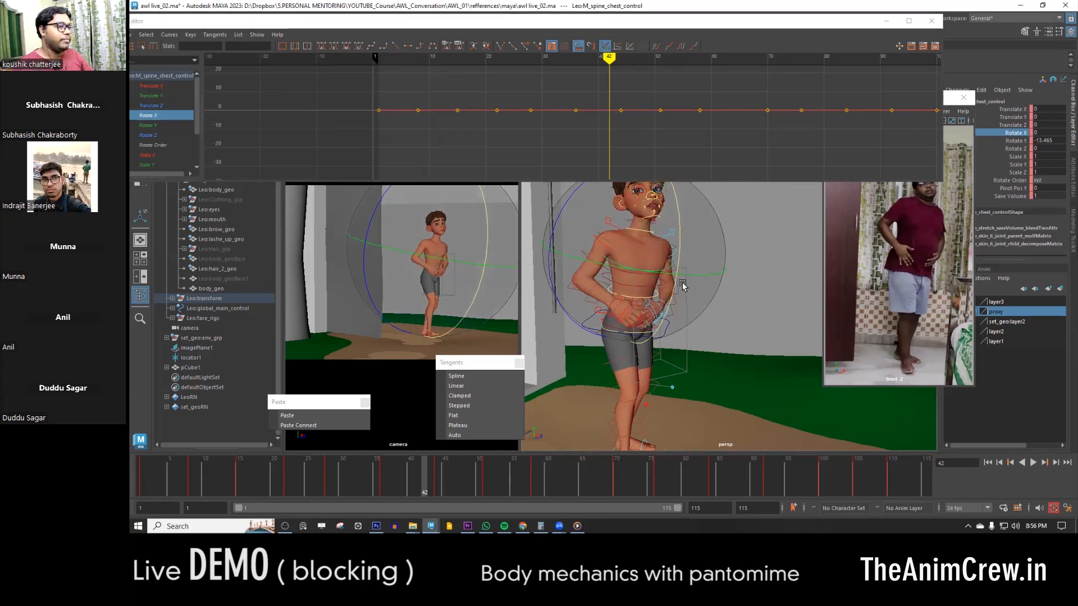
alt+shift+right_drag(589, 122, 589, 68)
mouse_move(654, 265)
alt+mouse_down()
mouse_move(693, 300)
mouse_move(690, 285)
mouse_move(650, 271)
alt+mouse_up()
key(w)
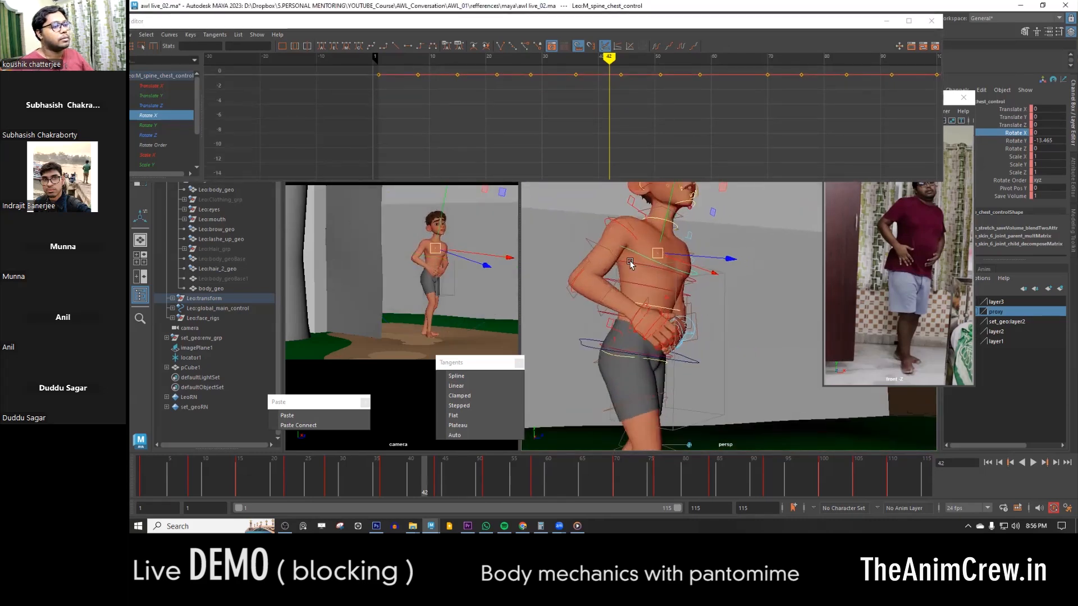
- Select spine FK controls 3 and 4 and sync the Graph Editor to show only their Rotate X curves
click(648, 295)
shift+click(645, 288)
alt+drag(647, 289, 673, 287)
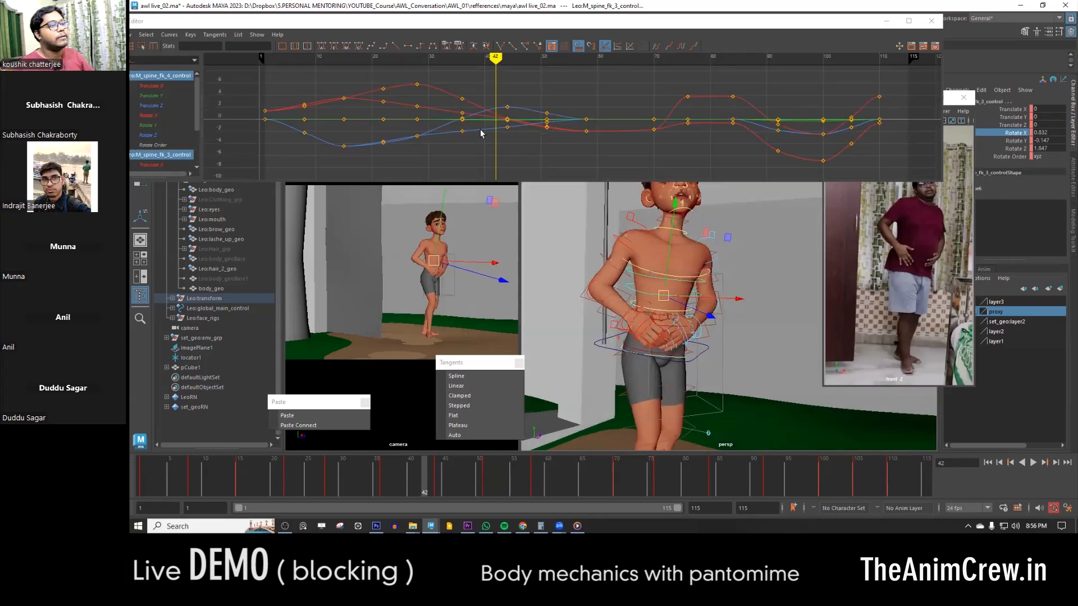
key(e)
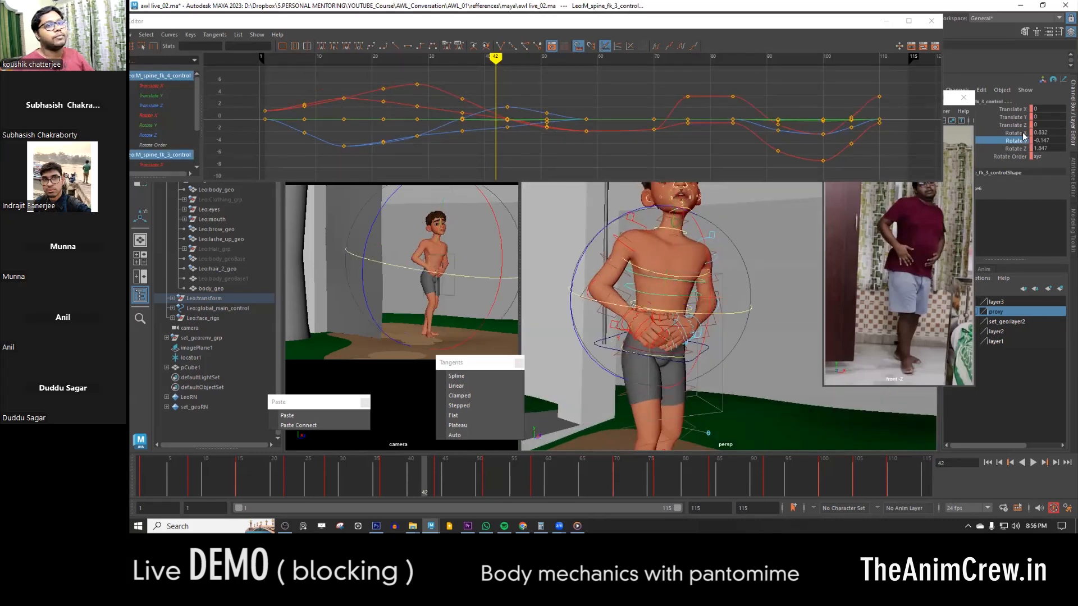
click(156, 115)
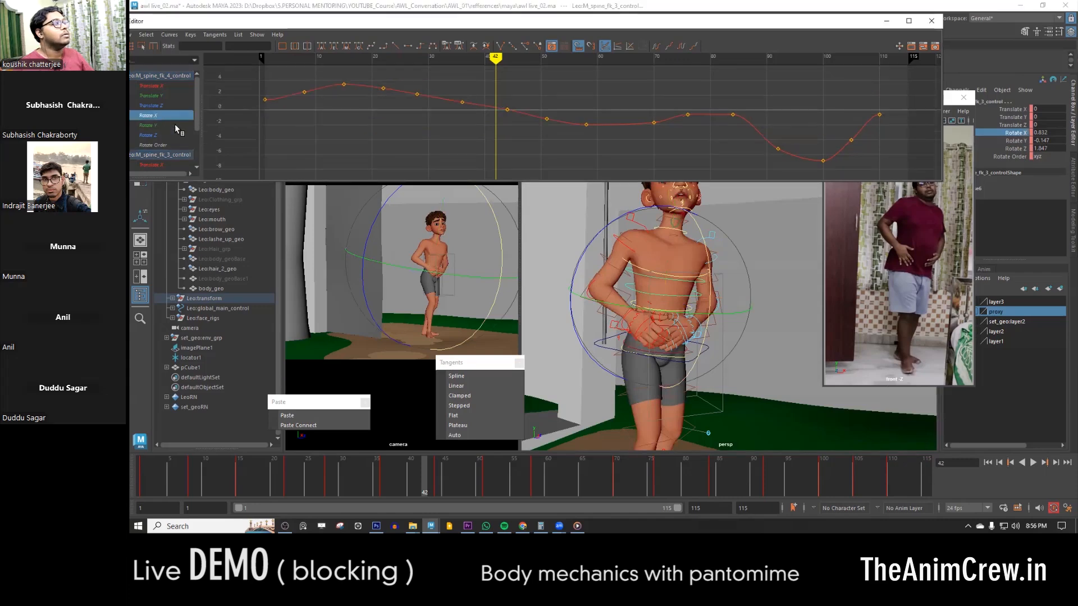
right_click(1019, 135)
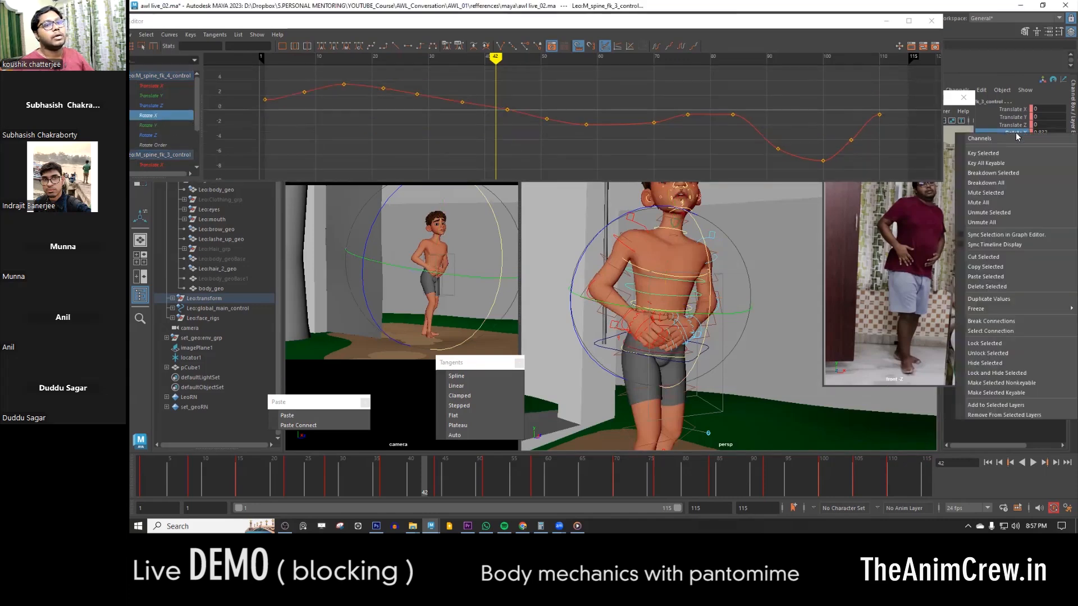
click(987, 238)
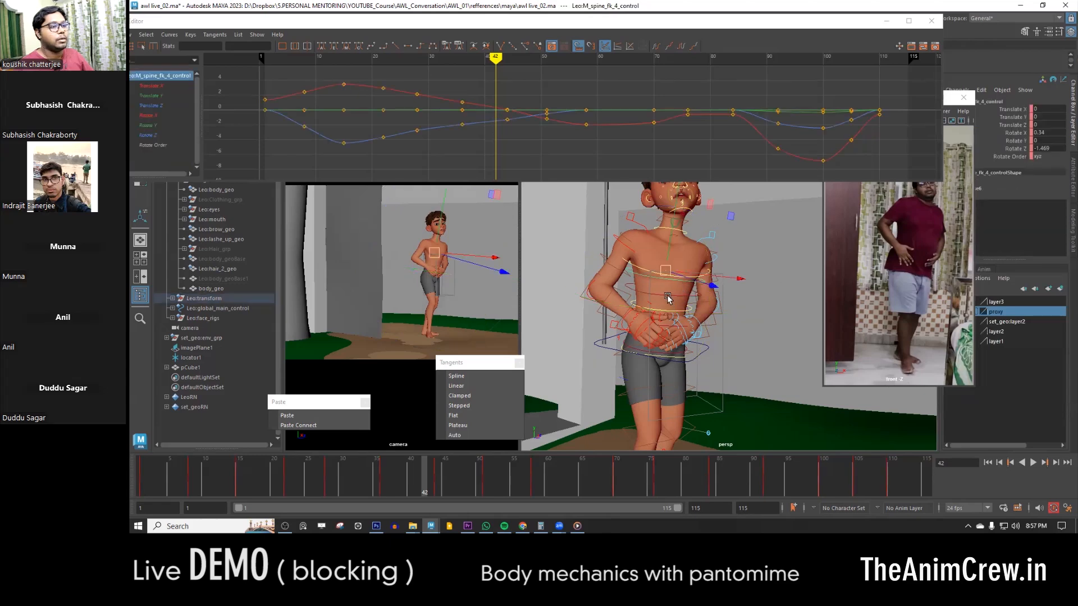
shift+click(640, 316)
click(1018, 134)
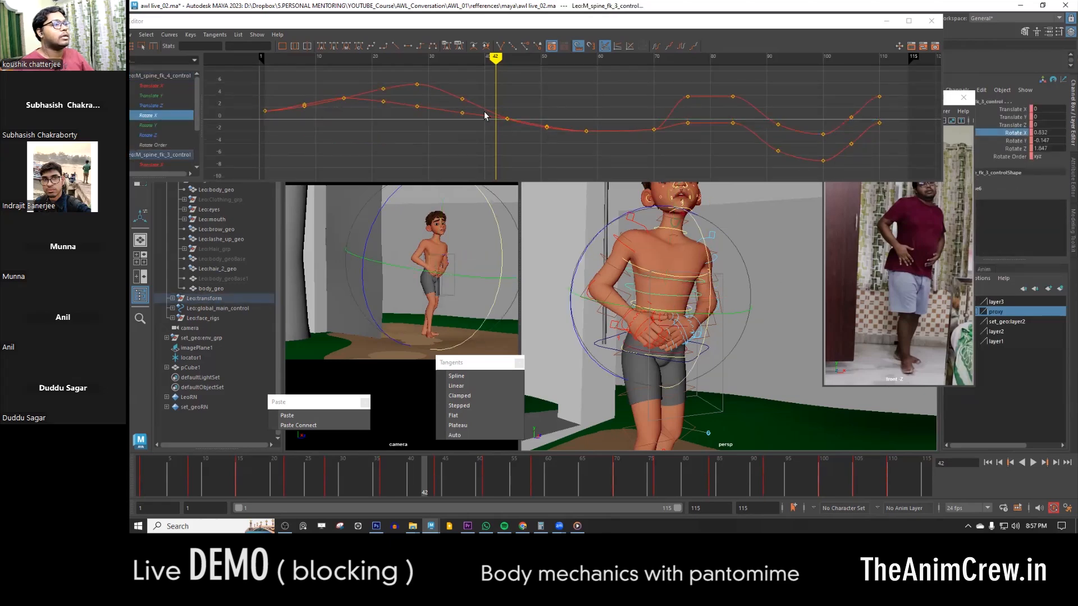
- Examine the two spine controls' Rotate X curves, play the animation through to frame 76, and close the Graph Editor
alt+middle_drag(467, 127, 494, 153)
alt+shift+right_drag(494, 154, 486, 150)
alt+middle_drag(504, 146, 475, 127)
mouse_move(340, 475)
mouse_down()
mouse_move(211, 468)
mouse_move(692, 477)
mouse_move(315, 483)
mouse_up()
drag(252, 496, 369, 498)
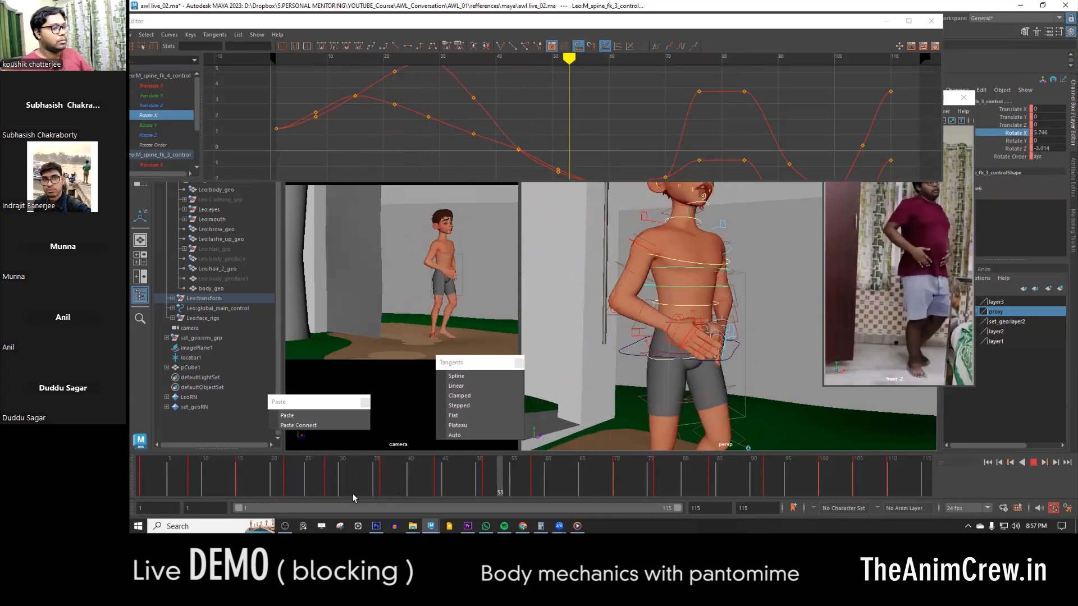
key(alt+v)
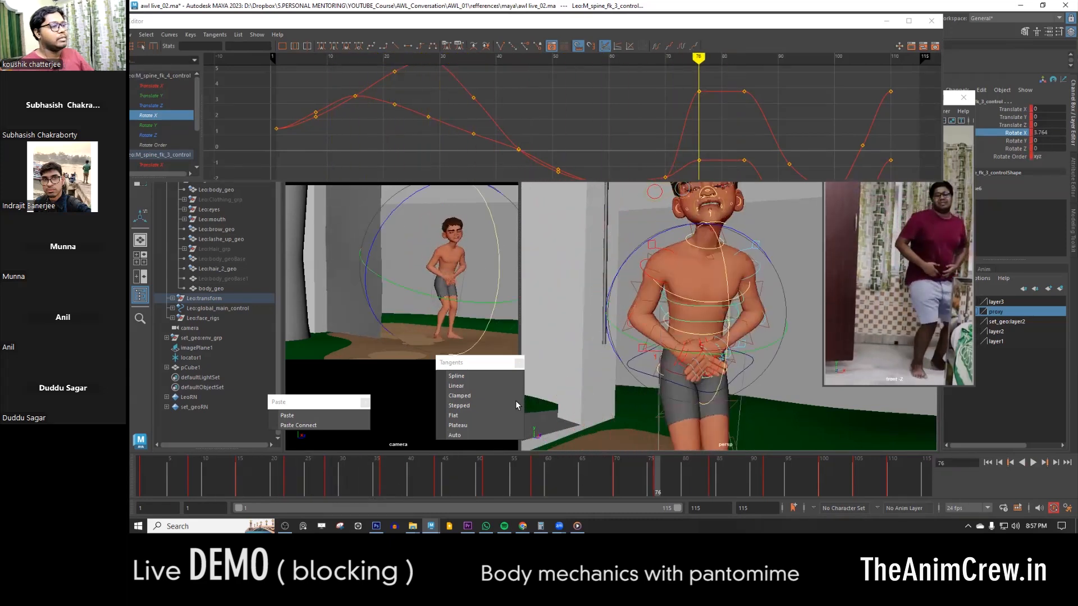
click(934, 26)
- Select the door control together with all character controls and compare the poses at frames 44 and 51
scroll(731, 304, down, 3)
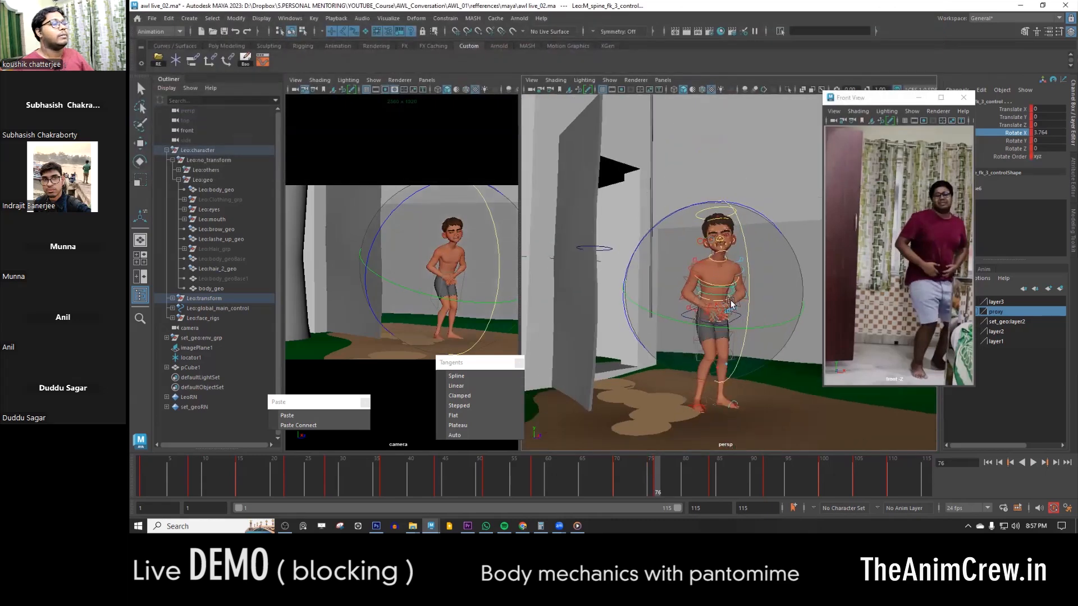
key(w)
scroll(809, 427, down, 3)
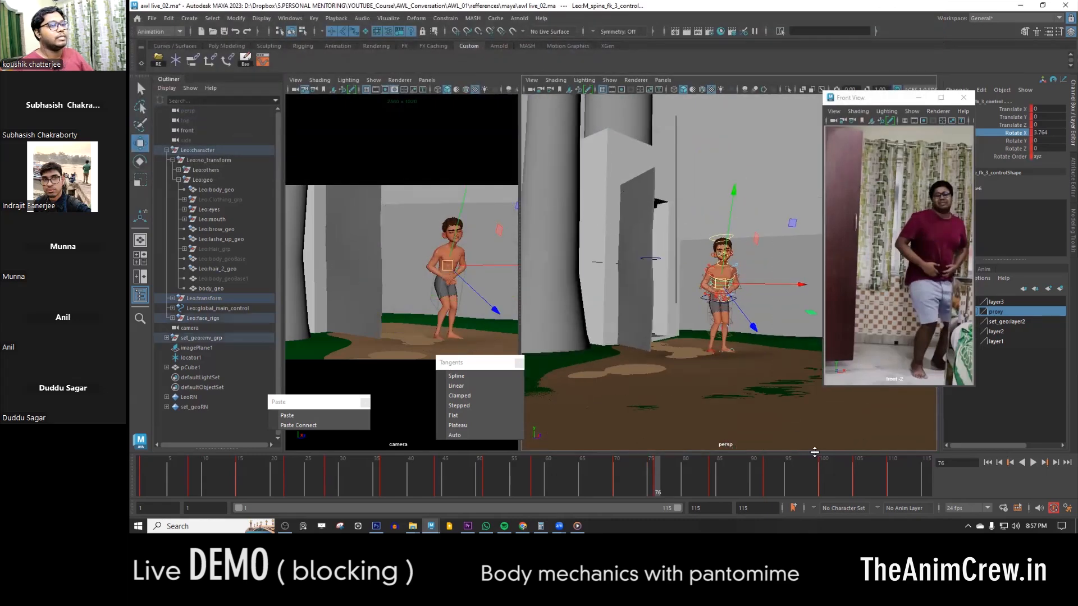
key(q)
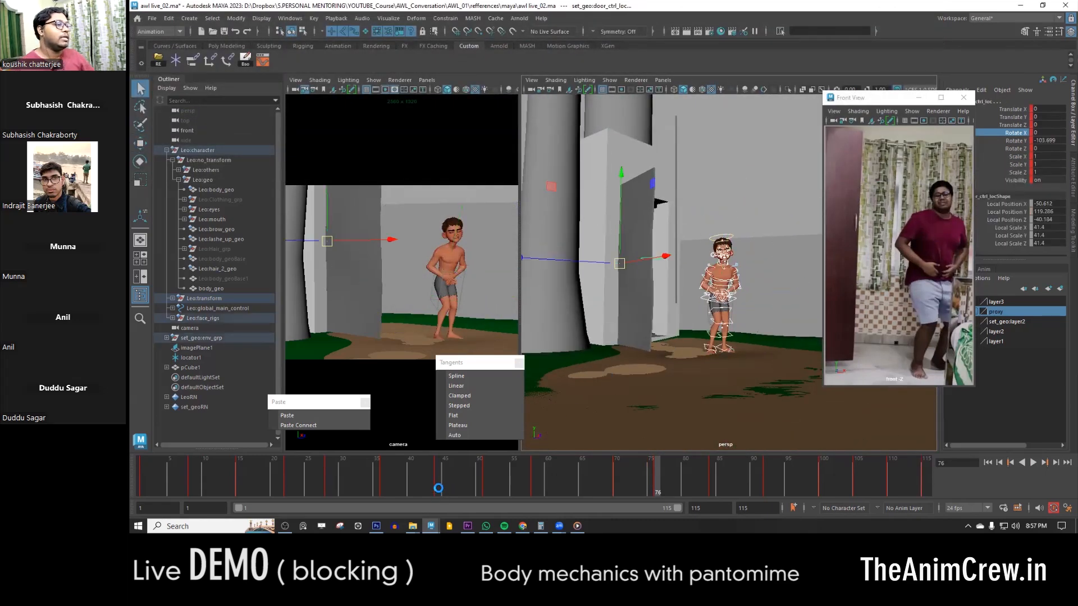
click(439, 488)
key(w)
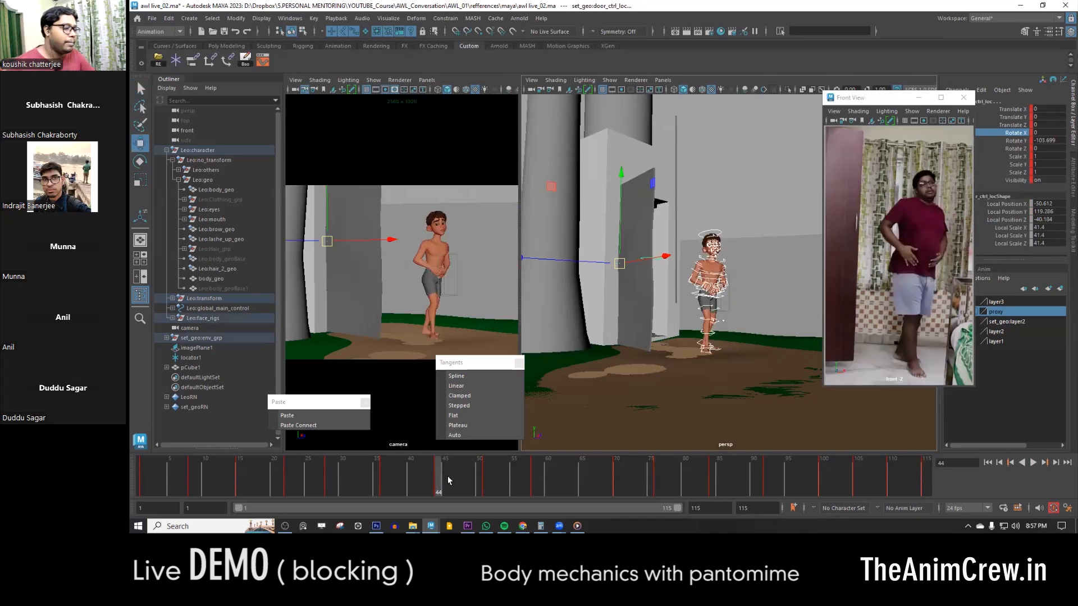
click(486, 484)
key(f)
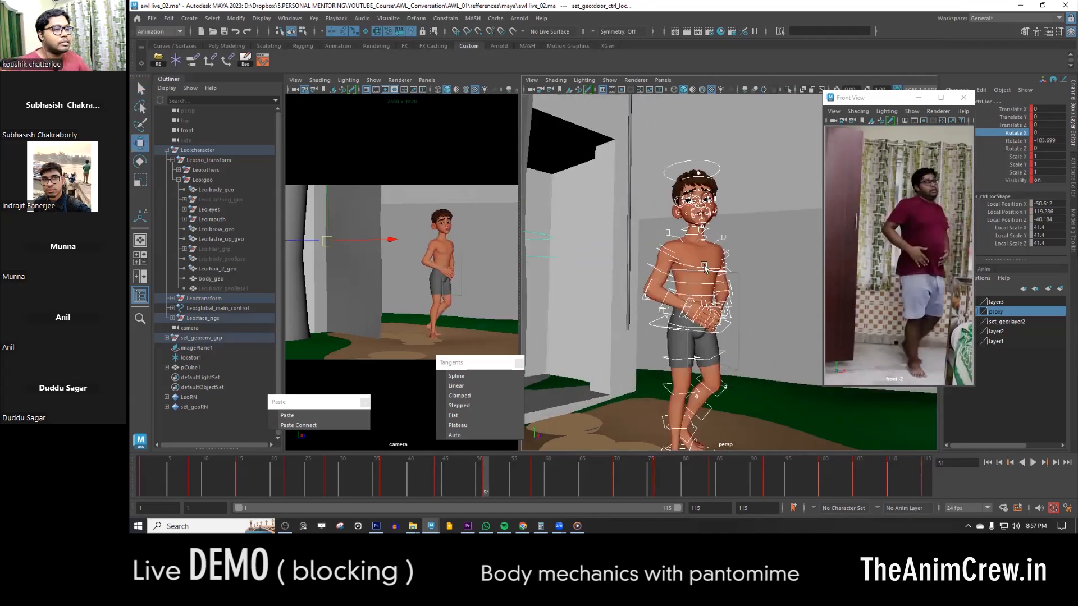
- Delete the chest control's key at frame 51, set a new key on the in-between pose there, and play the animation
click(694, 264)
right_click(485, 477)
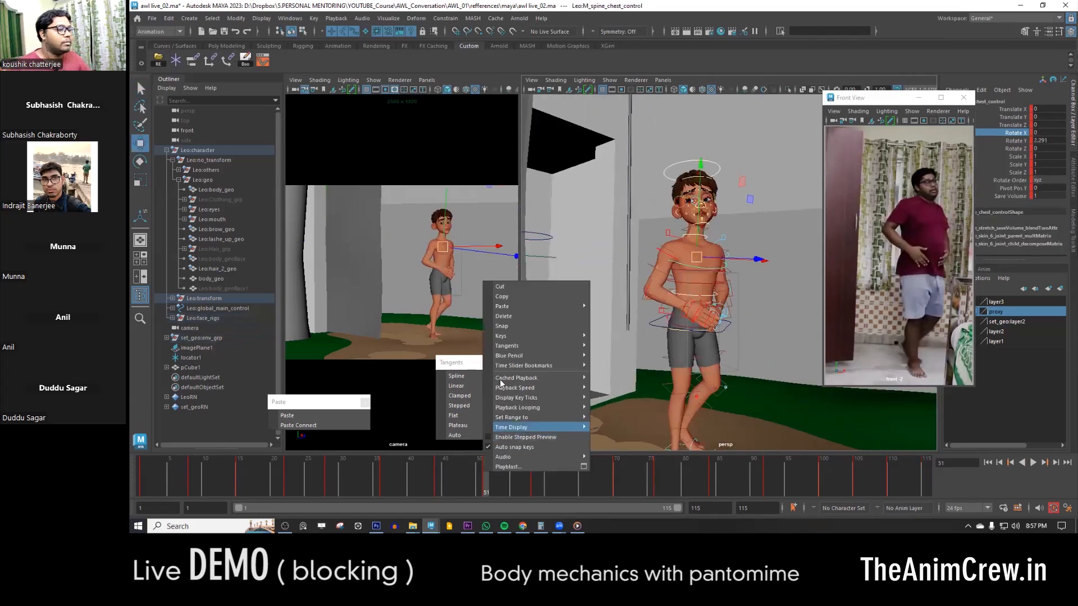
click(510, 317)
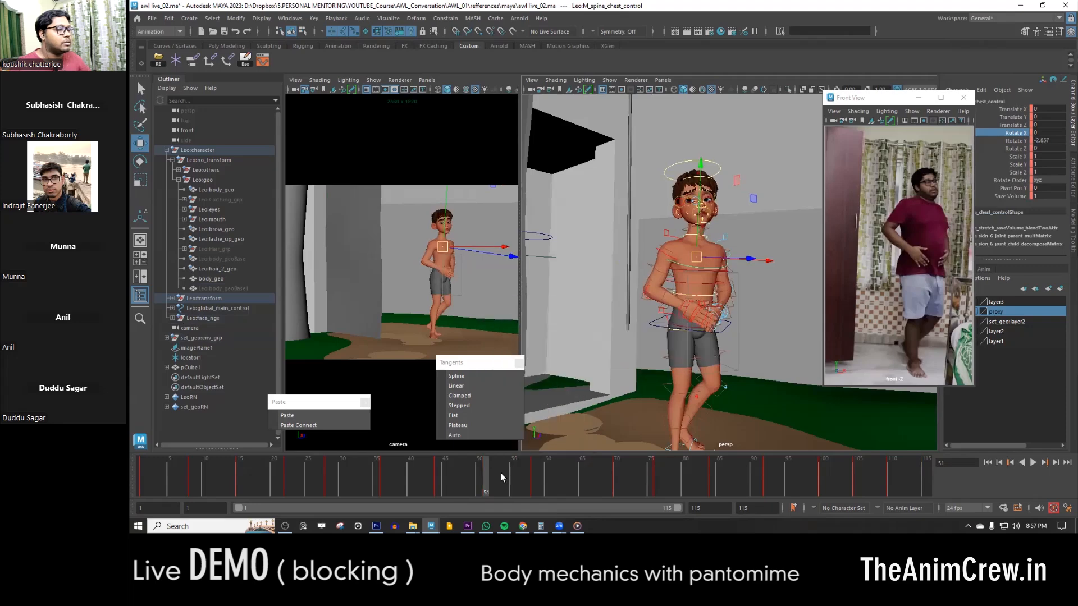
click(450, 476)
middle_drag(449, 476, 485, 478)
key(s)
key(alt+v)
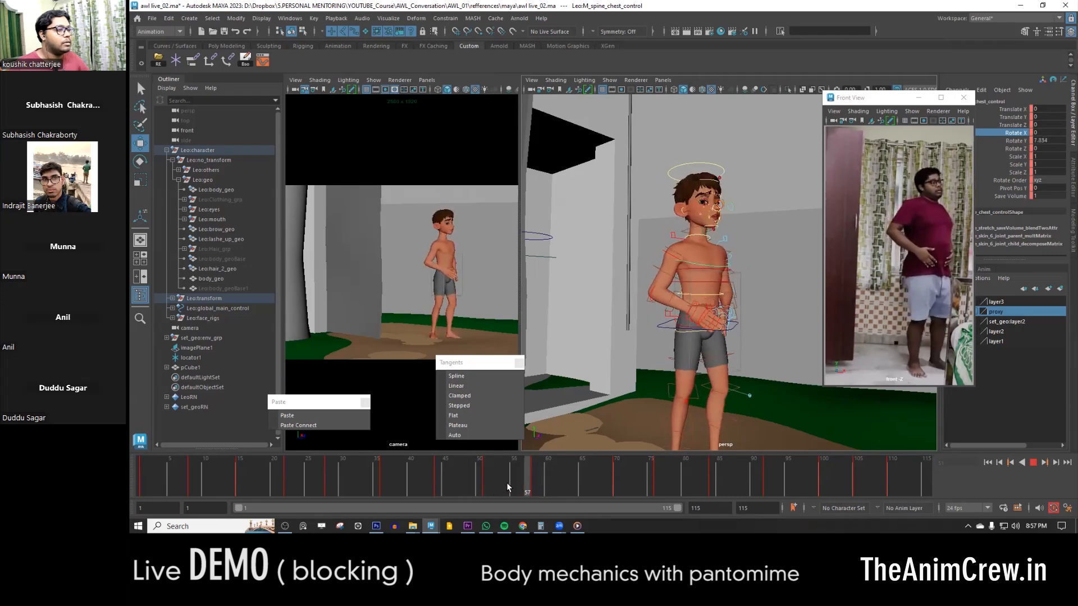
- Delete the chest control's key at frame 51 and turn off syncing of the channel selection with the Graph Editor
click(486, 483)
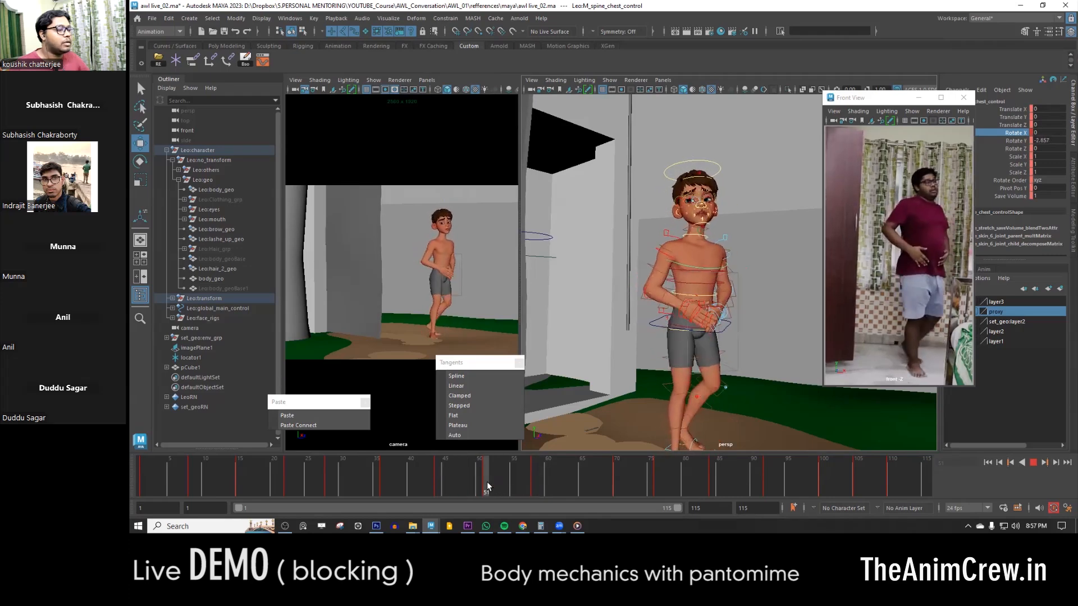
right_click(487, 484)
click(515, 326)
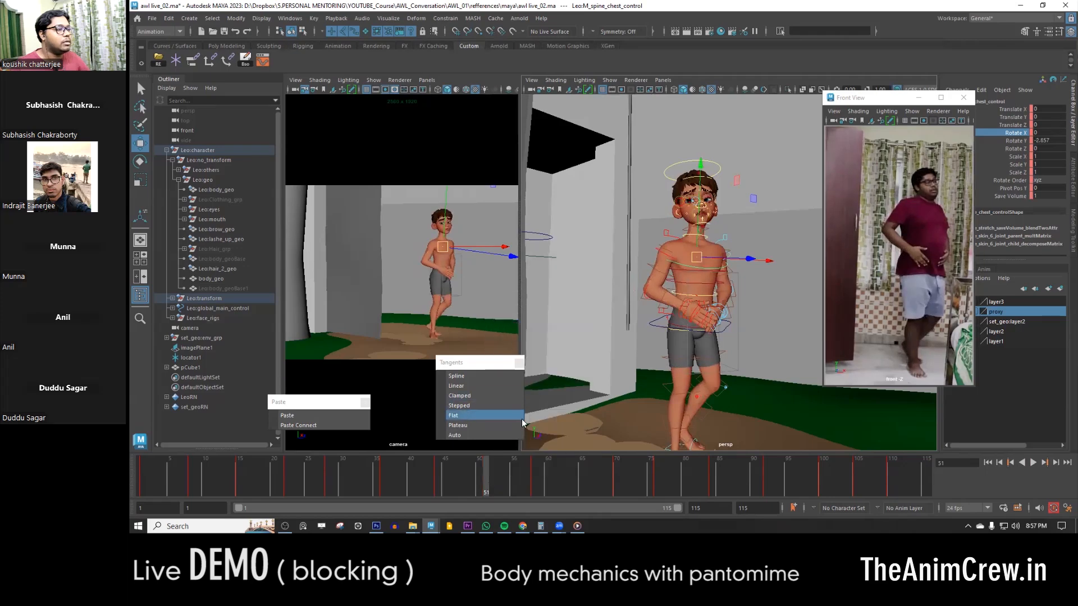
right_click(1021, 132)
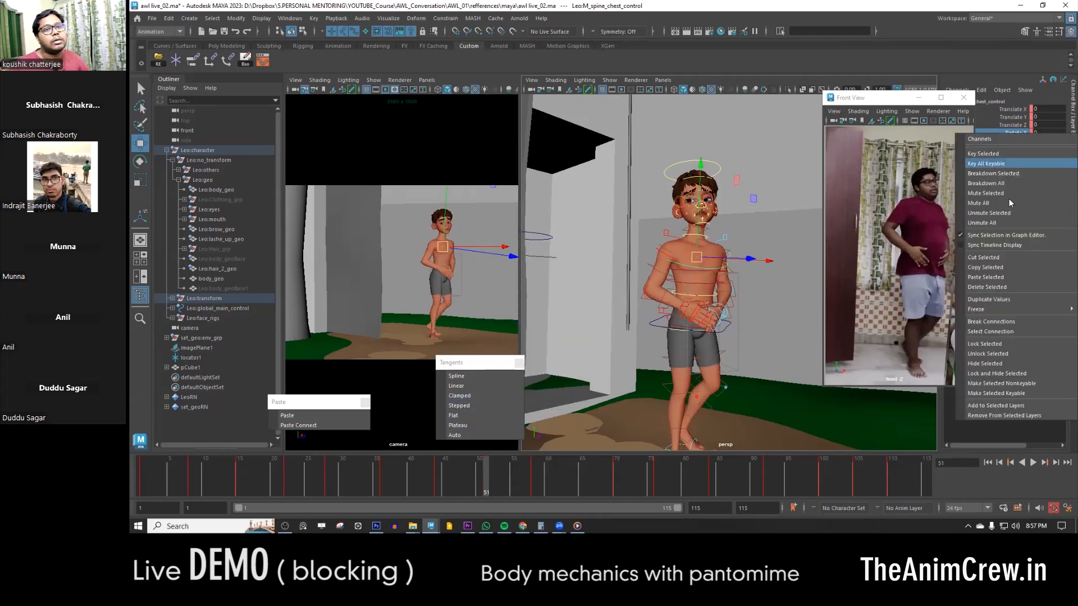
click(1004, 235)
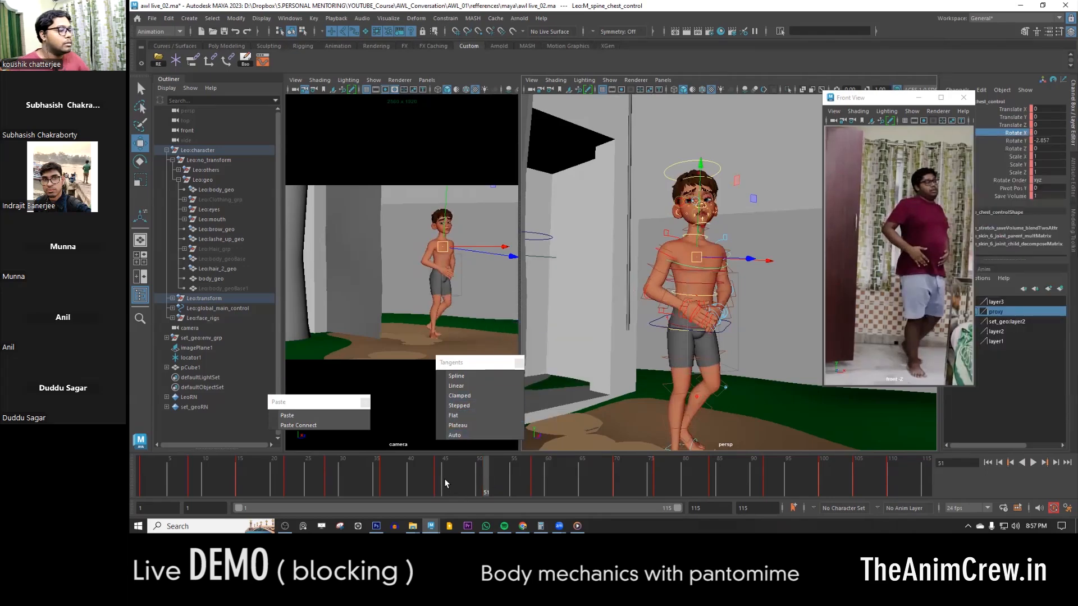
- Try keying the chest control's frame 44 pose at frame 51, and delete that key
click(440, 479)
middle_drag(440, 477, 482, 478)
key(s)
drag(440, 477, 487, 478)
right_click(487, 477)
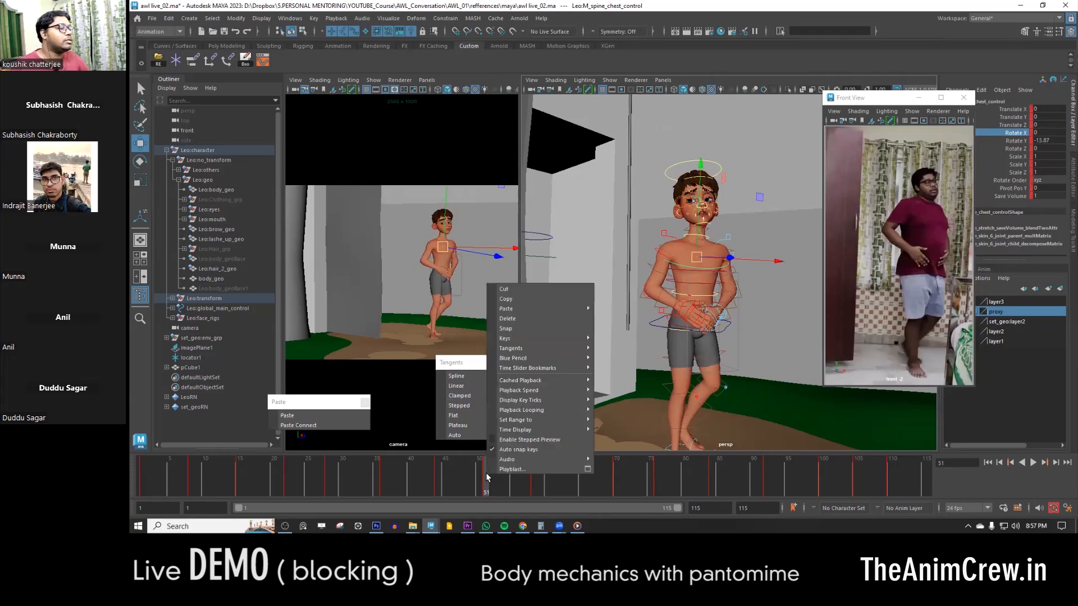
click(518, 317)
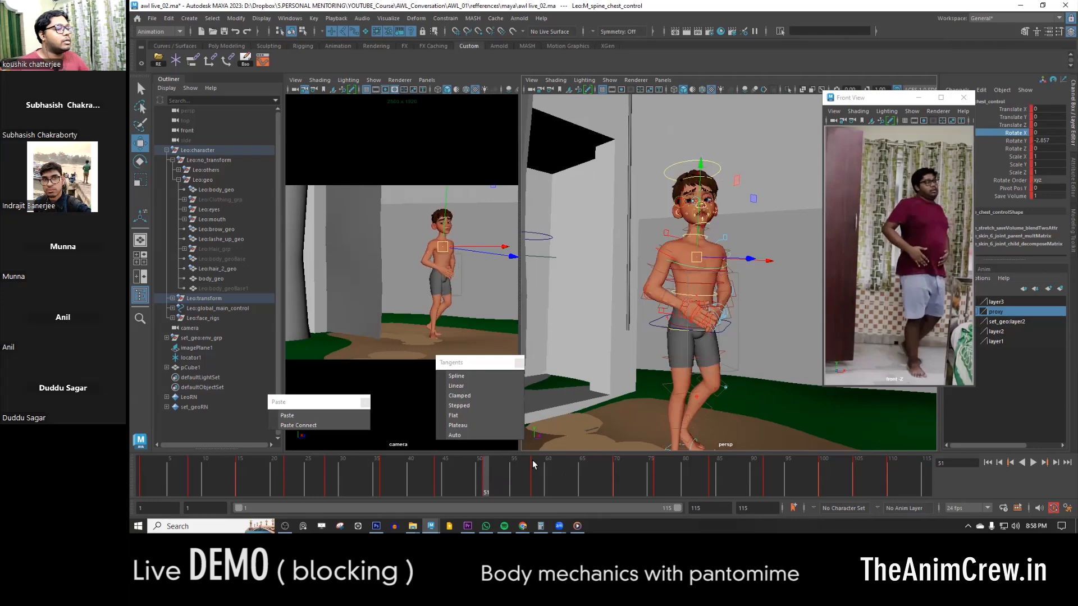
- Carry the chest control's frame 54 pose back to frame 51 and scrub through to frame 58
click(534, 466)
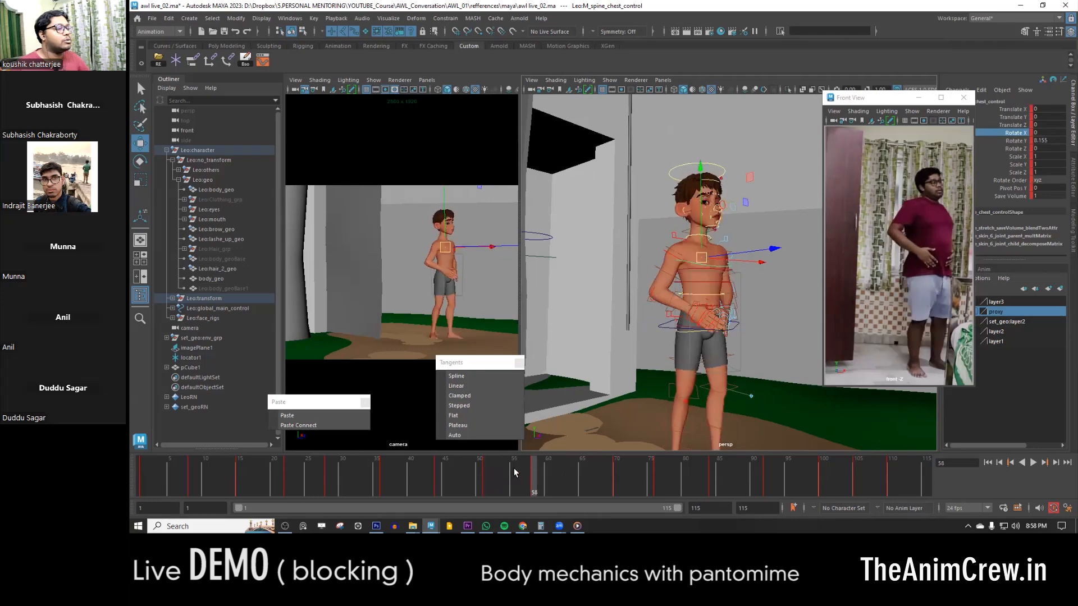
click(508, 472)
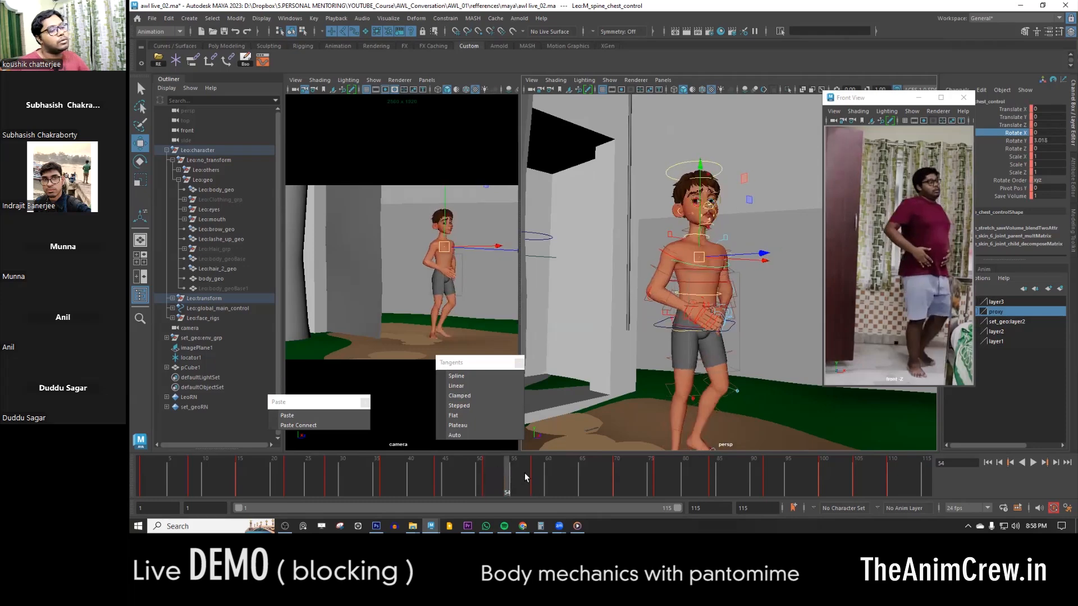
drag(508, 471, 486, 471)
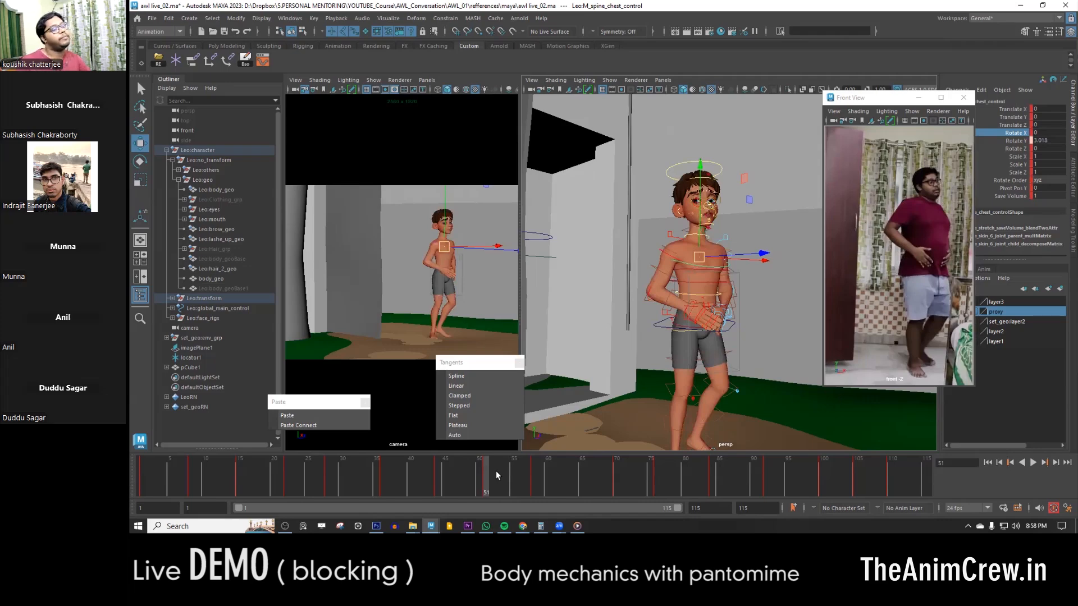
mouse_move(494, 472)
mouse_down()
mouse_move(512, 486)
mouse_move(369, 466)
mouse_move(537, 484)
mouse_up()
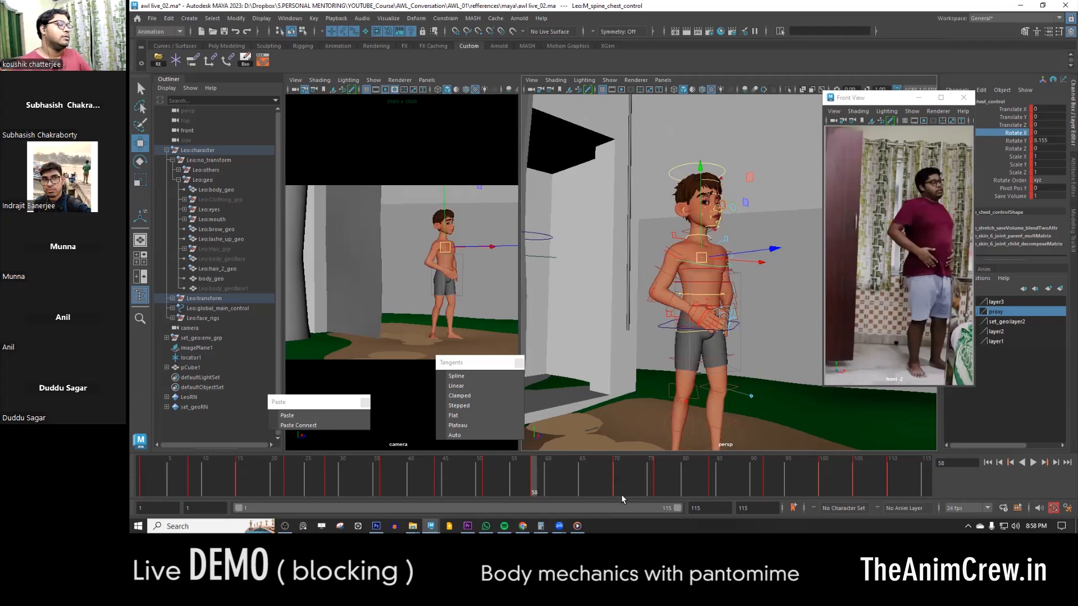
- Key the chest control at frame 66 with Rotate Y at 0 and scrub up to that frame
drag(539, 481, 620, 475)
middle_drag(606, 476, 589, 476)
key(s)
drag(553, 478, 588, 484)
- Move the COG control at frame 66 to about Translate X 2.6 and Z 169, and compare it with the neighbouring key
alt+right_drag(696, 388, 757, 366)
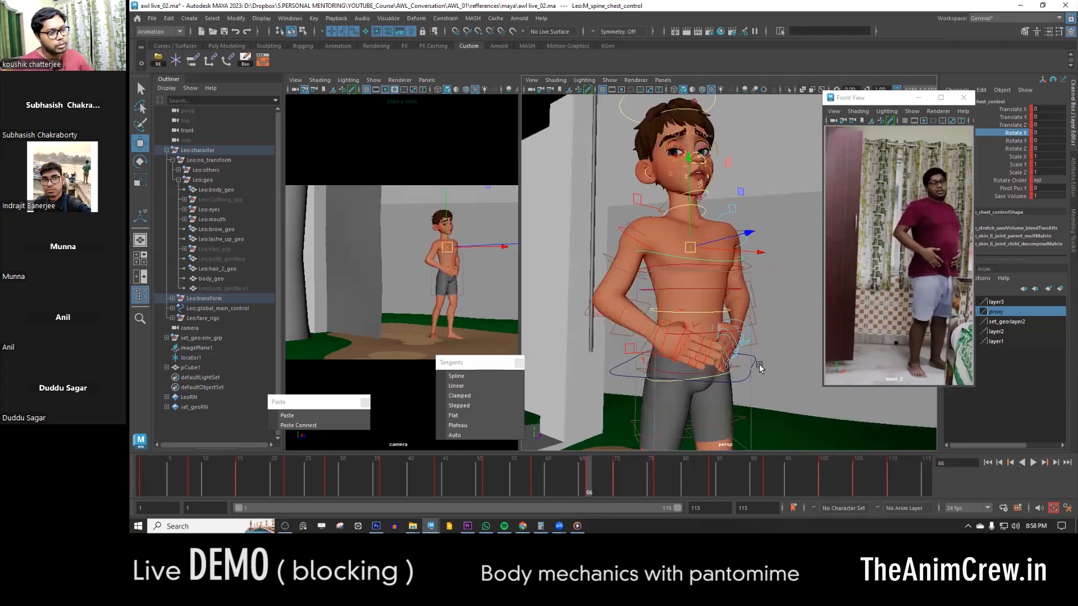
click(759, 366)
alt+middle_drag(759, 368, 740, 316)
click(731, 301)
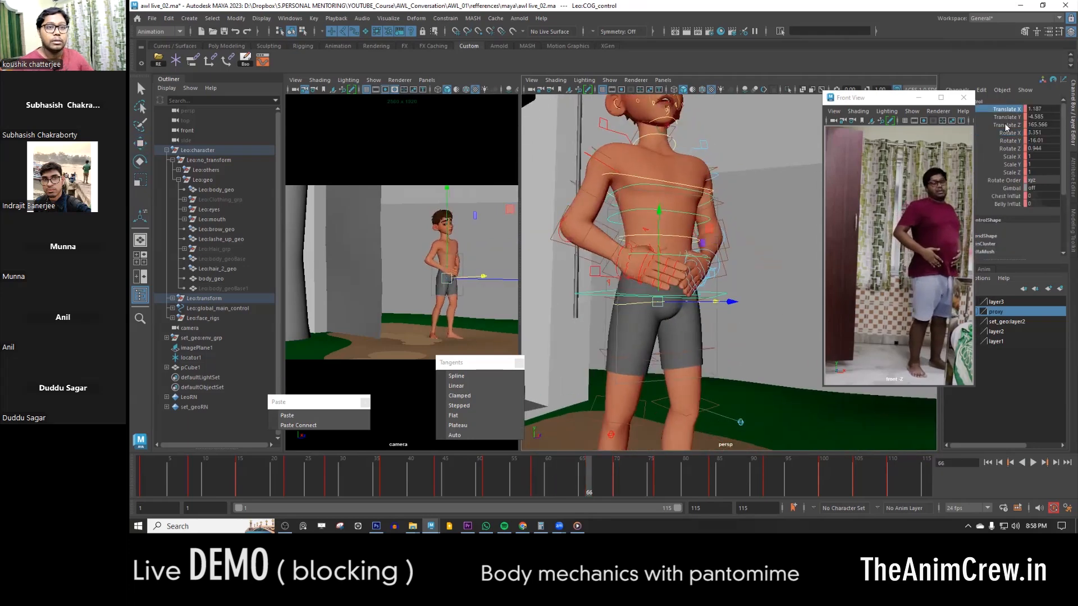
drag(731, 301, 633, 332)
drag(717, 299, 721, 301)
key(comma)
key(period)
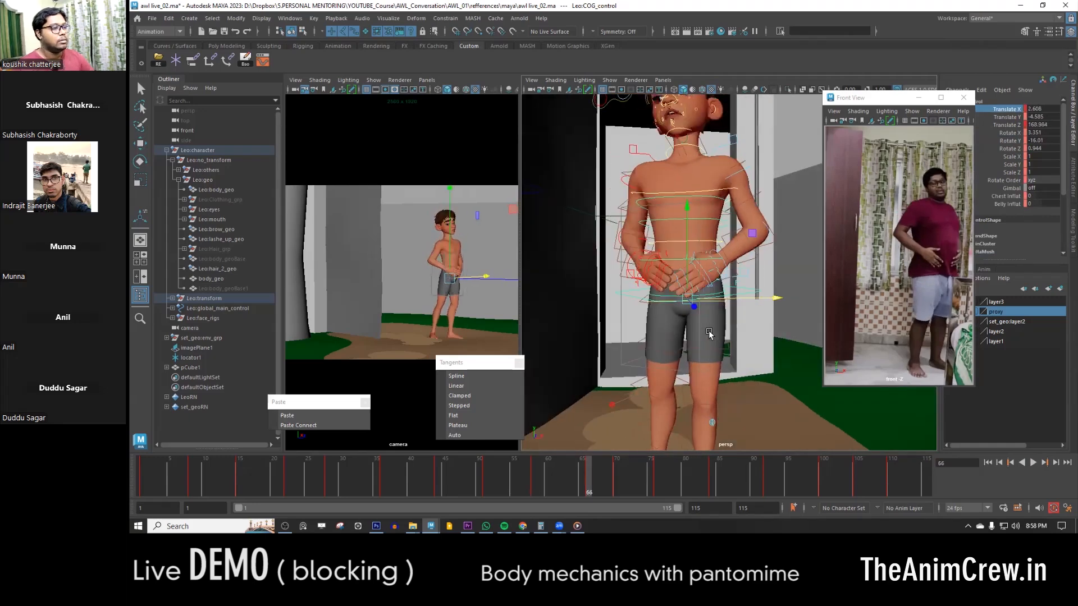
key(comma)
key(period)
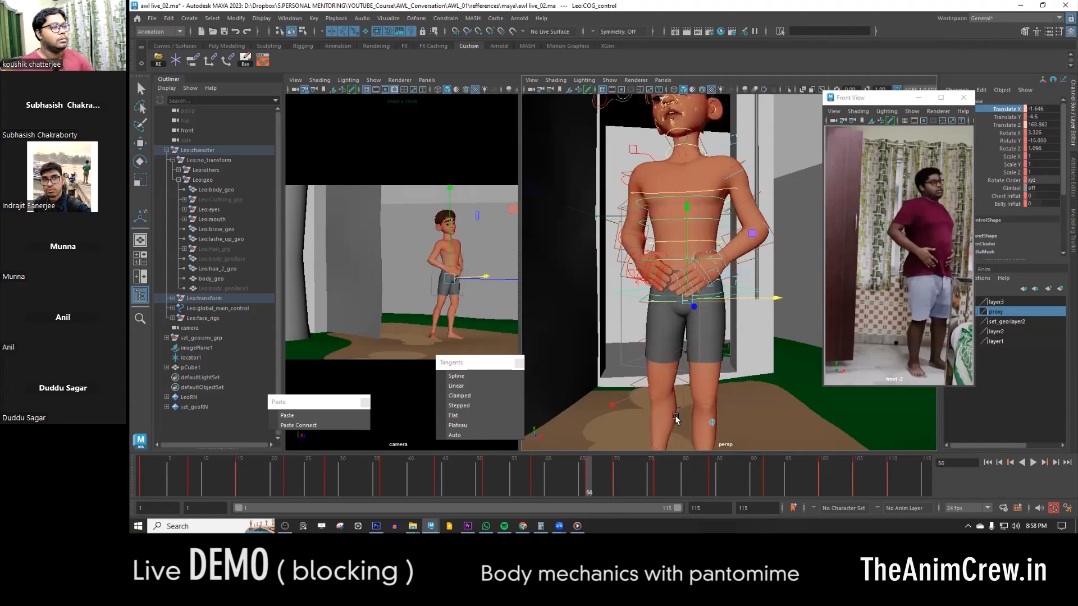
- Play the animation with the COG control selected and compare the key poses around frame 70
key(alt+v)
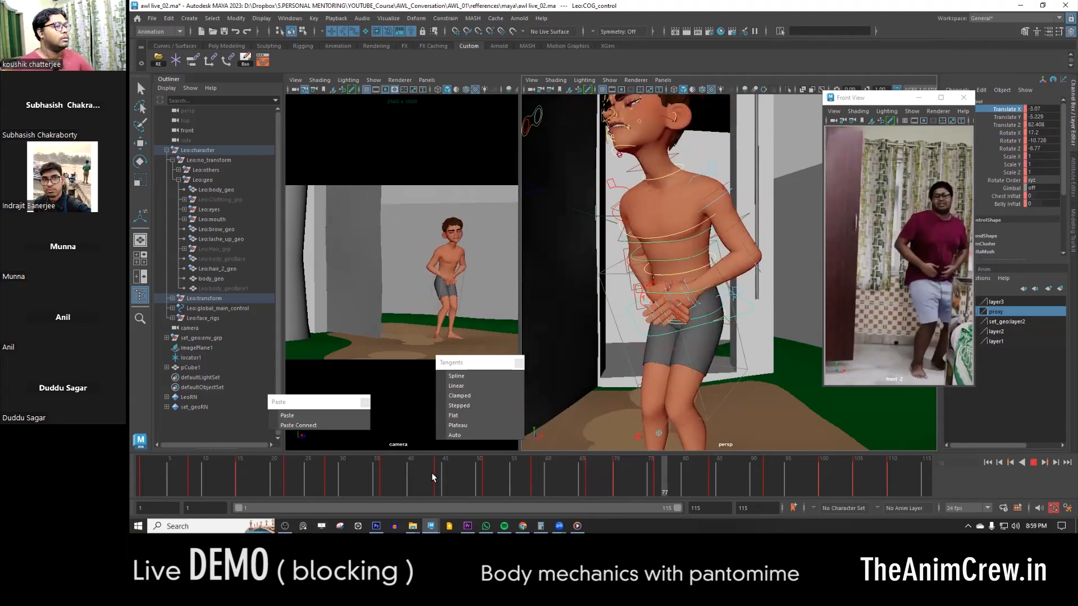
key(alt+v)
key(alt+v)
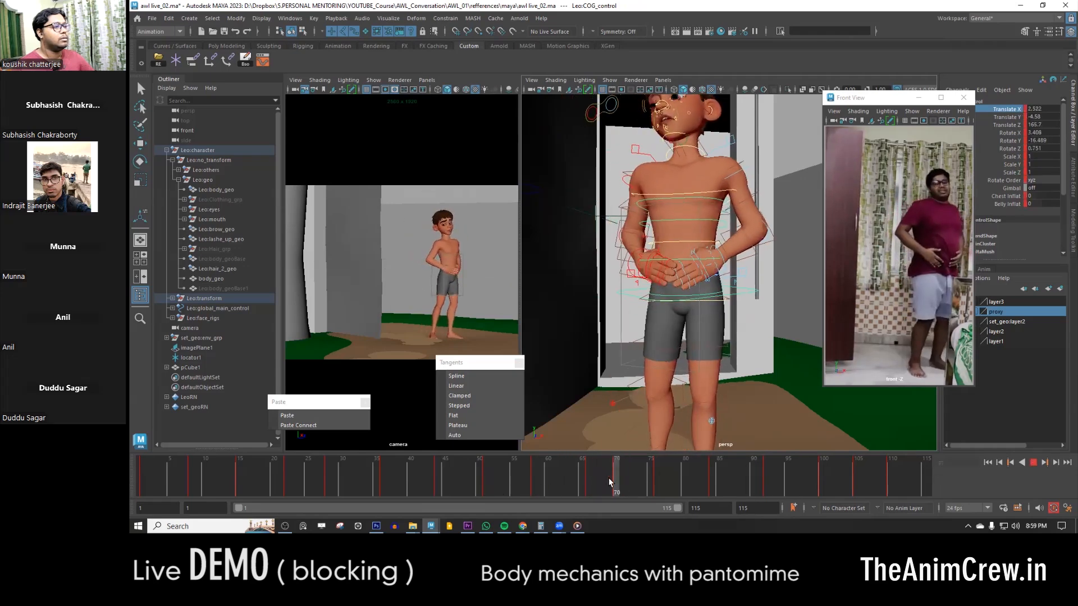
mouse_move(609, 479)
mouse_down()
mouse_move(589, 478)
mouse_move(619, 483)
mouse_up()
key(comma)
key(comma)
key(period)
key(period)
- Select all of the character's controls together with the door control
alt+right_drag(744, 371, 665, 343)
alt+drag(666, 342, 716, 368)
drag(637, 396, 756, 160)
click(588, 223)
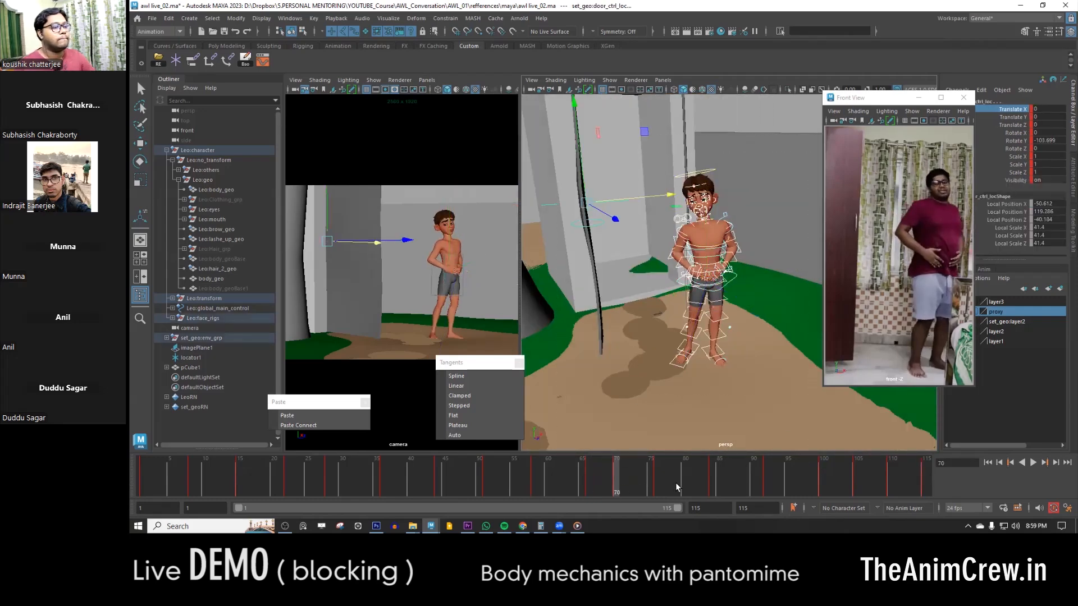
- Play the animation from frame 66 and again from frame 1 to review the full blocking against the video reference
click(589, 477)
key(alt+v)
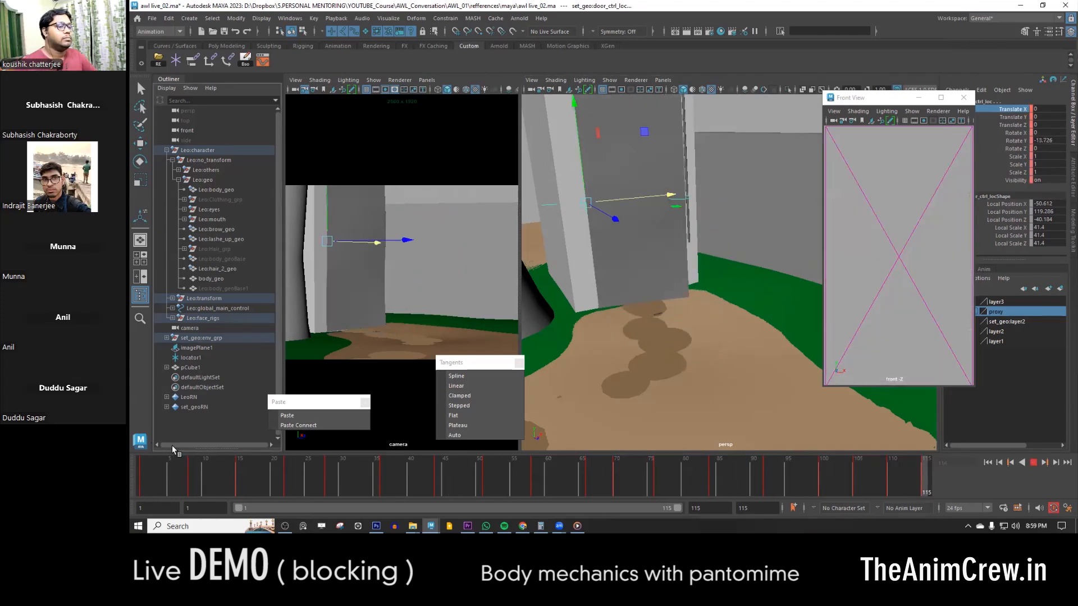
mouse_move(285, 526)
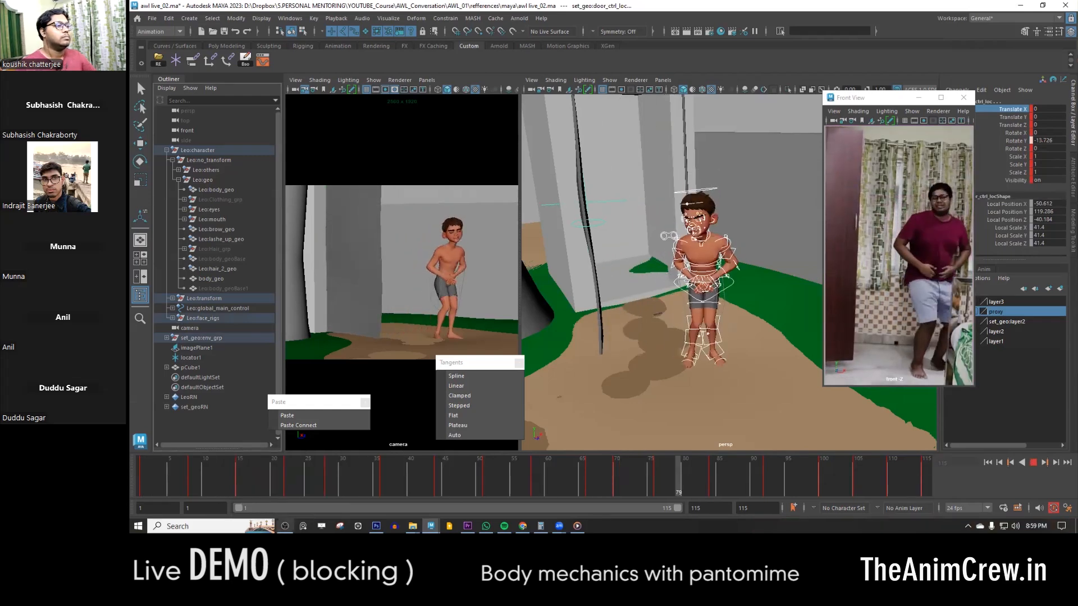
key(alt+v)
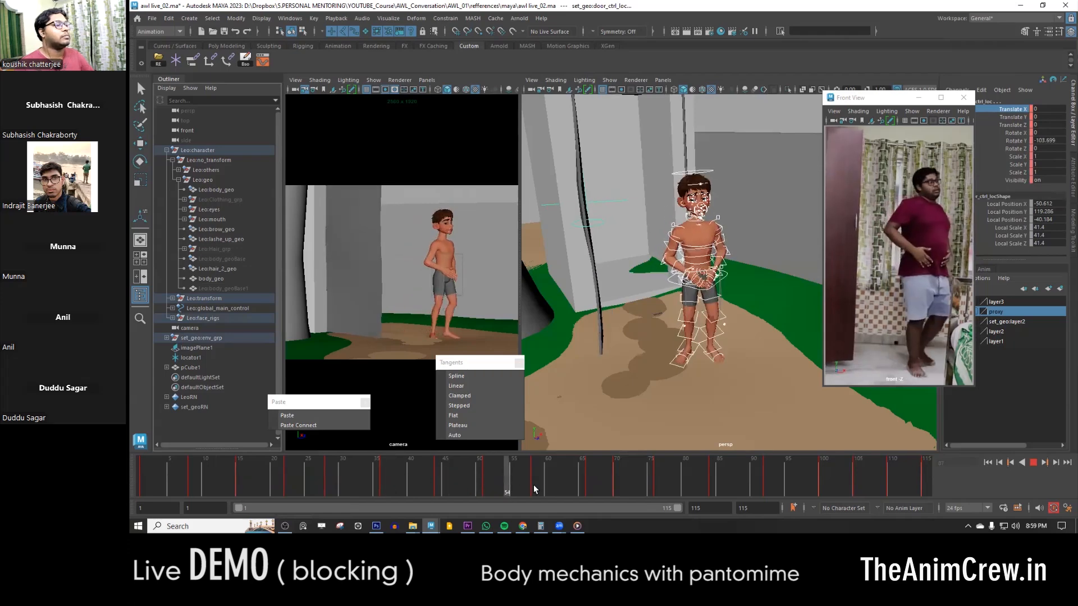
click(135, 470)
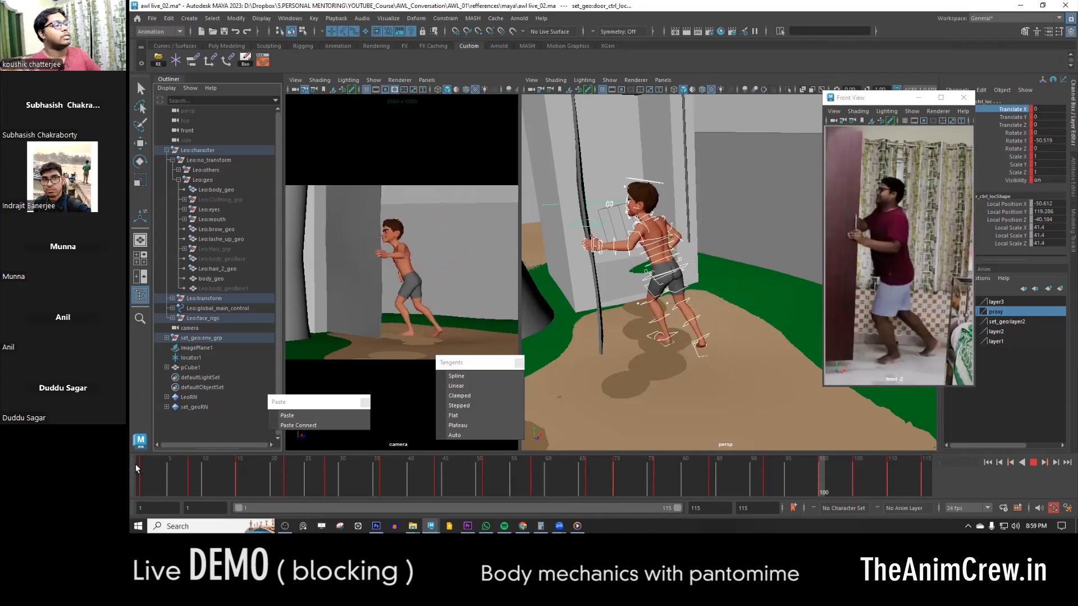
key(Escape)
click(135, 469)
key(alt+v)
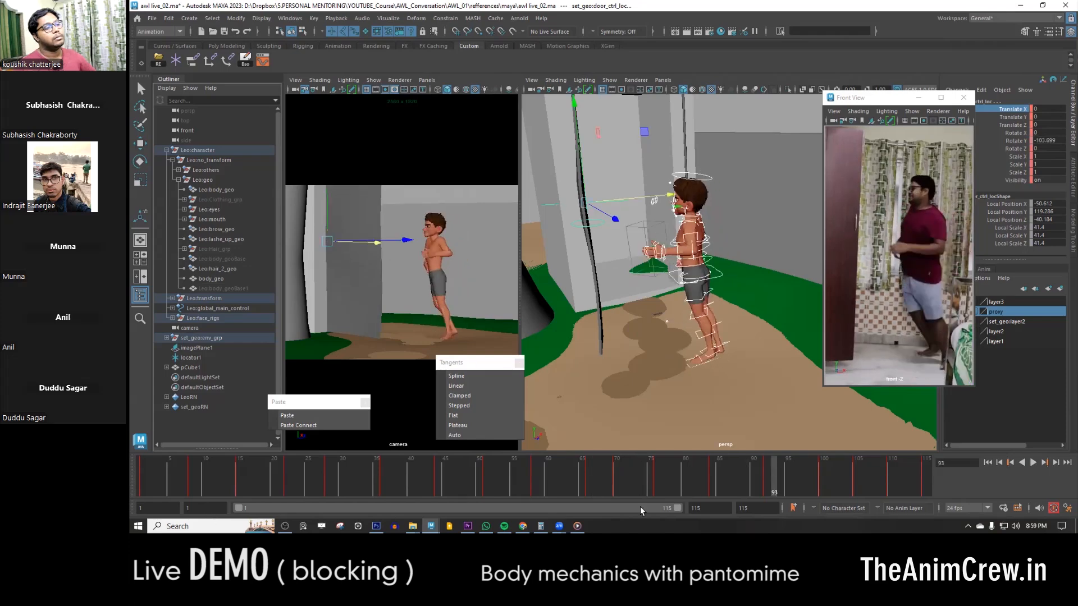
- Select and frame the COG control at frame 63, and briefly play the animation around frame 58
mouse_move(559, 477)
mouse_down()
mouse_move(433, 470)
mouse_move(606, 476)
mouse_move(532, 472)
mouse_move(585, 472)
mouse_move(568, 478)
mouse_up()
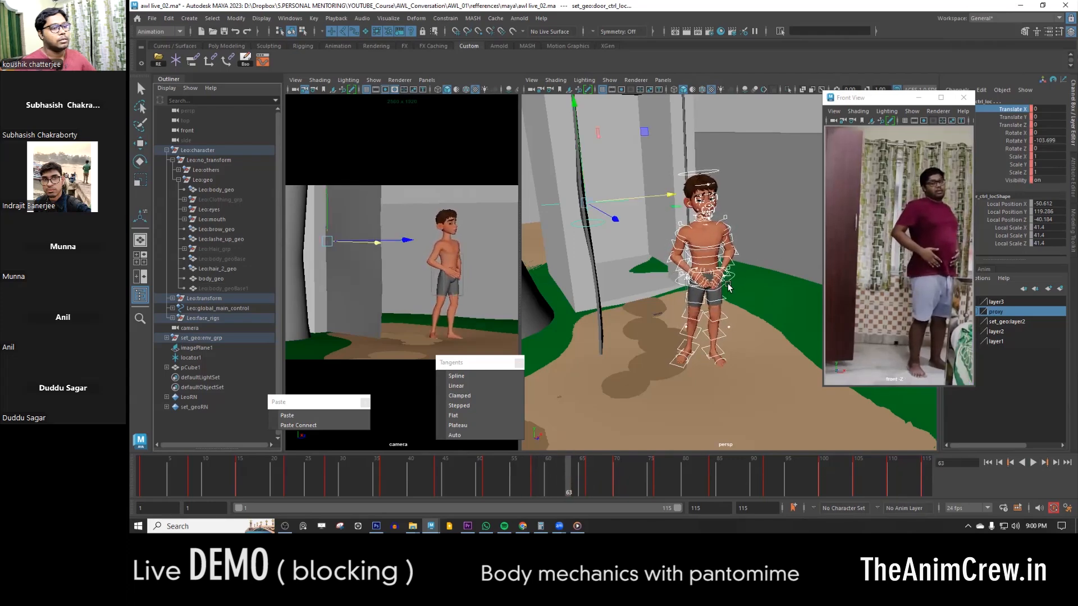
click(730, 302)
key(f)
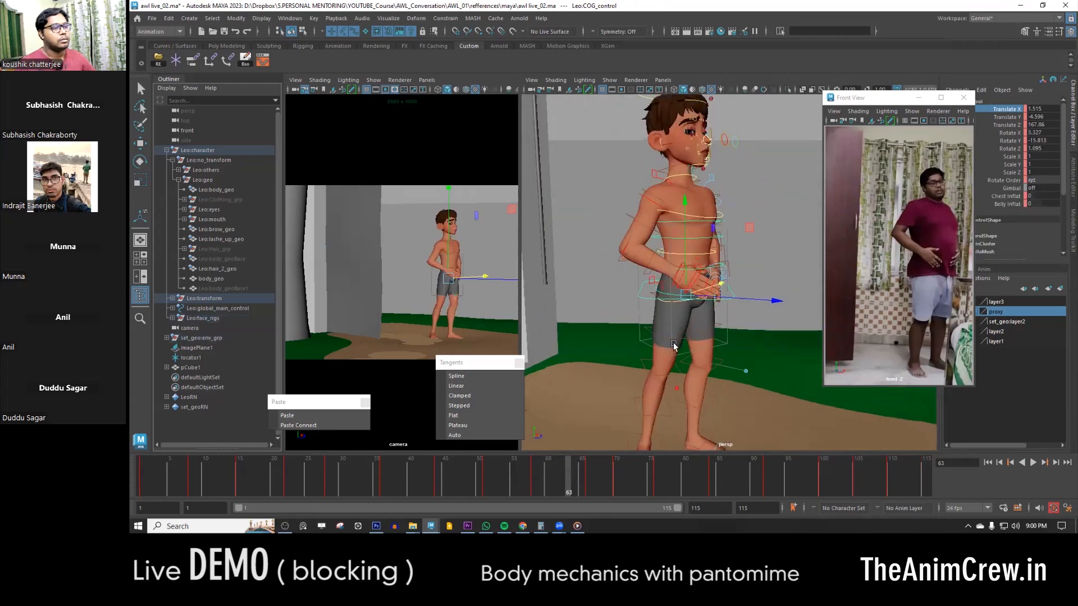
alt+drag(673, 344, 675, 374)
click(542, 472)
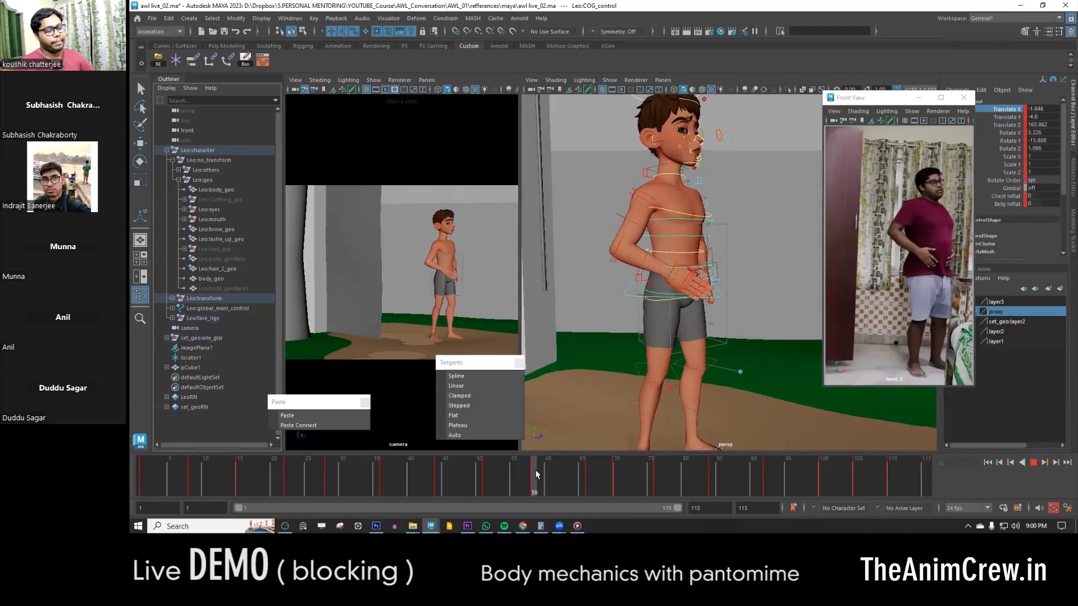
click(538, 480)
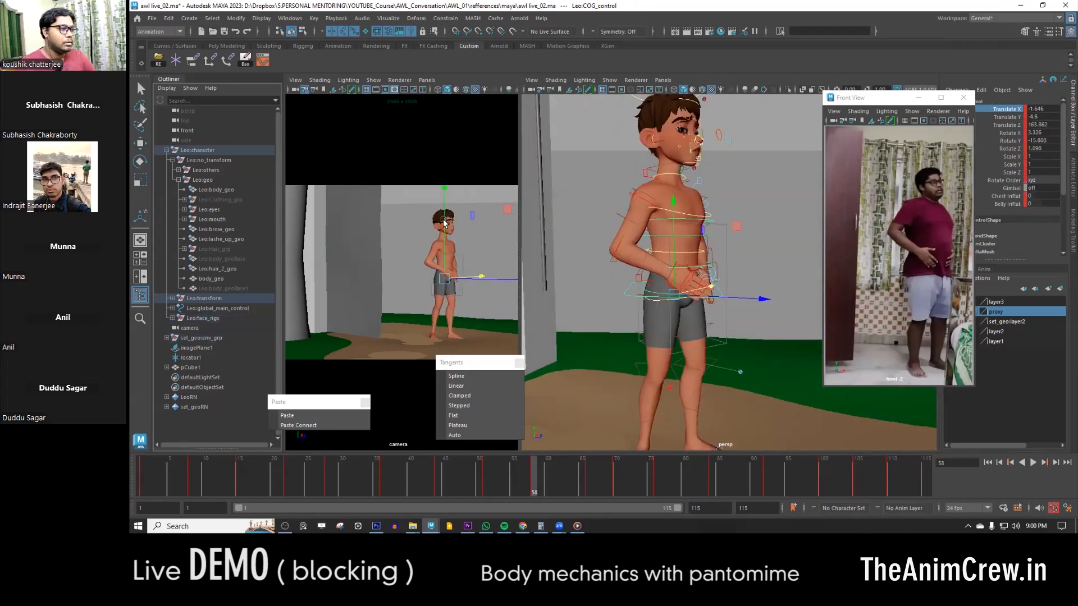
- Examine the COG control's key poses between frames 44 and 66 by flipping back and forth through them
key(period)
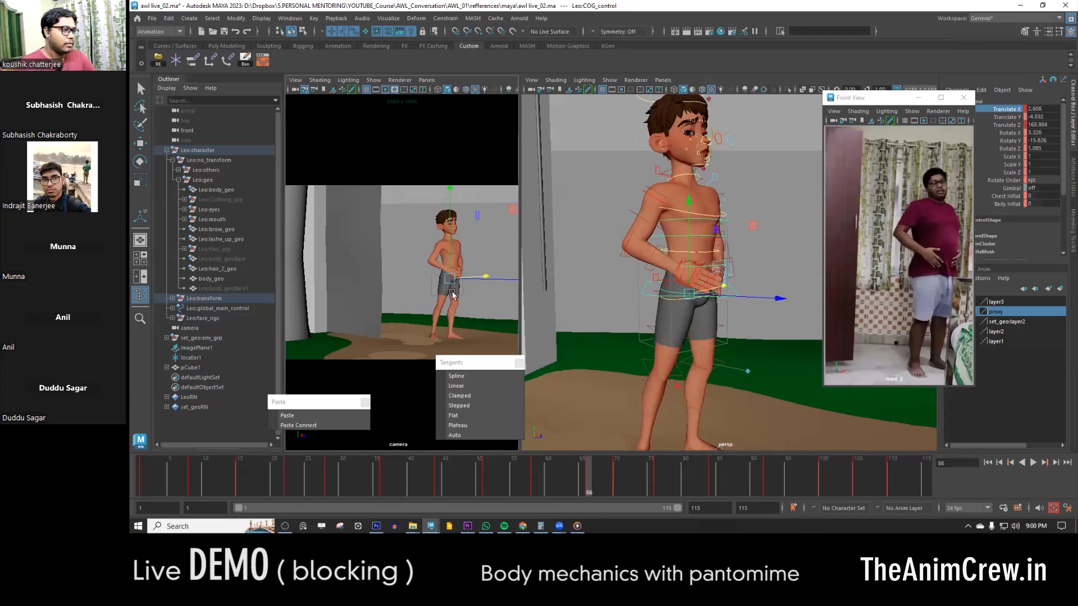
key(comma)
key(comma)
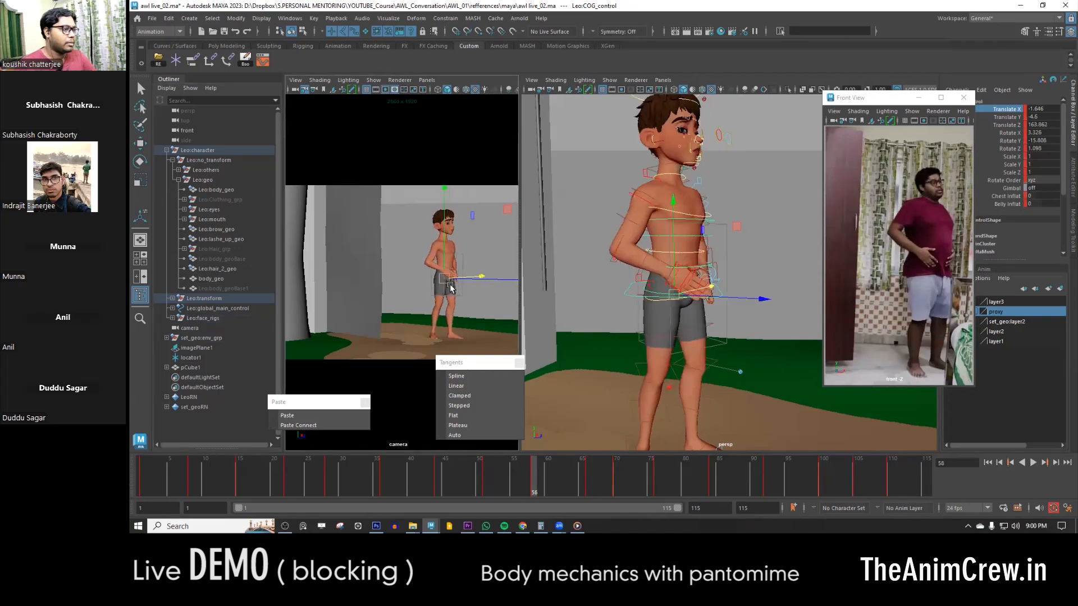
key(period)
key(comma)
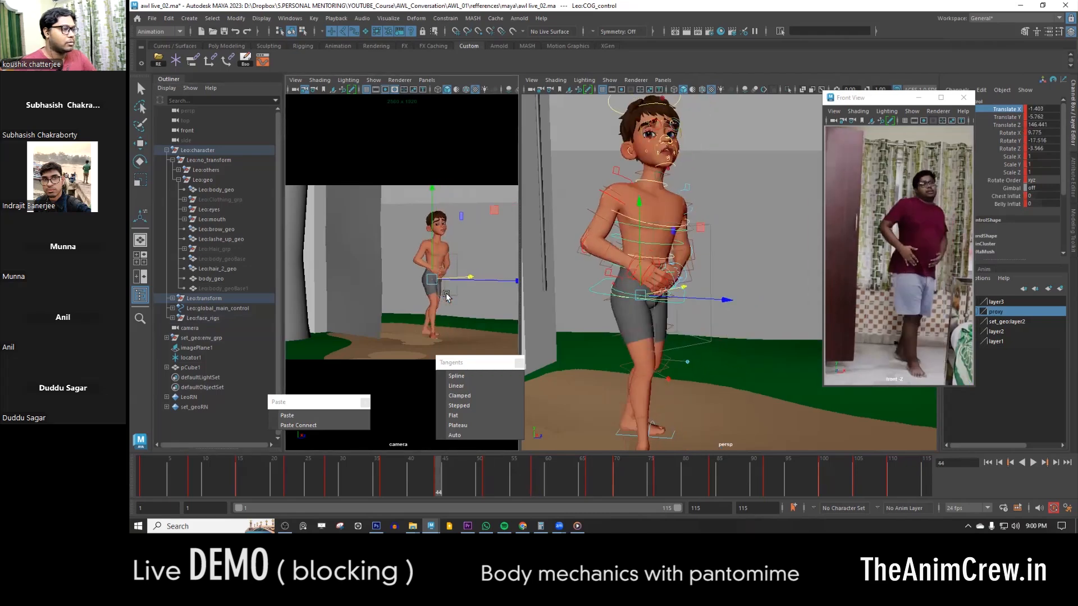
key(period)
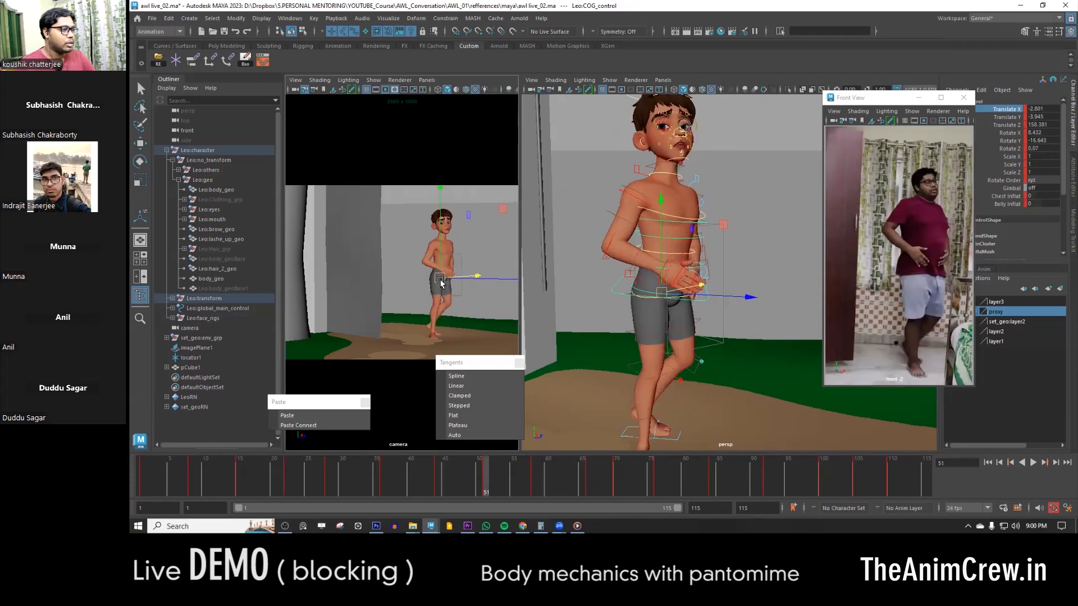
key(period)
key(comma)
key(comma)
key(period)
key(period)
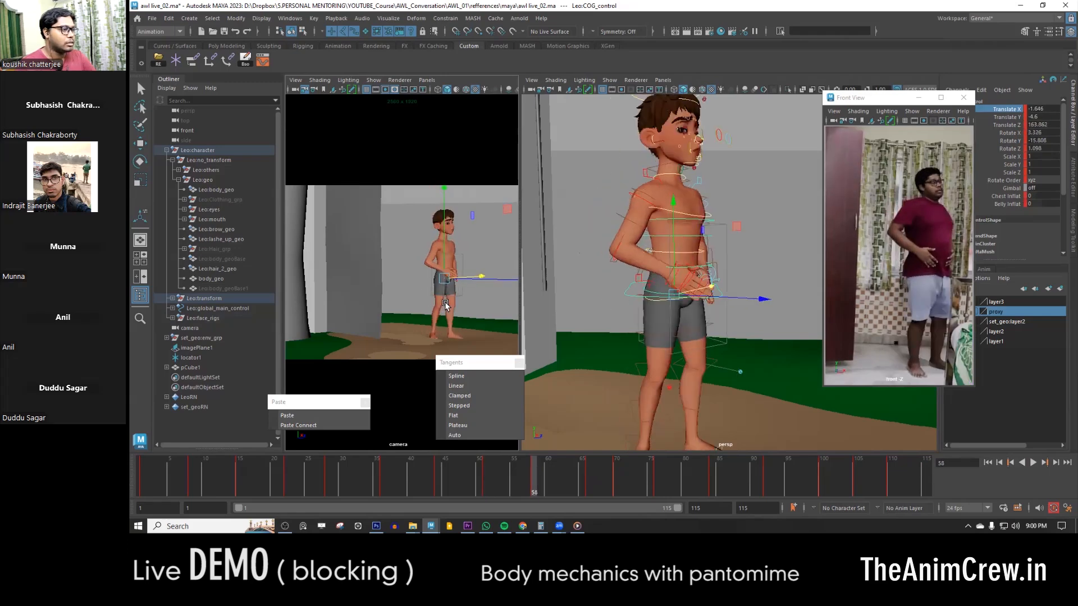
key(period)
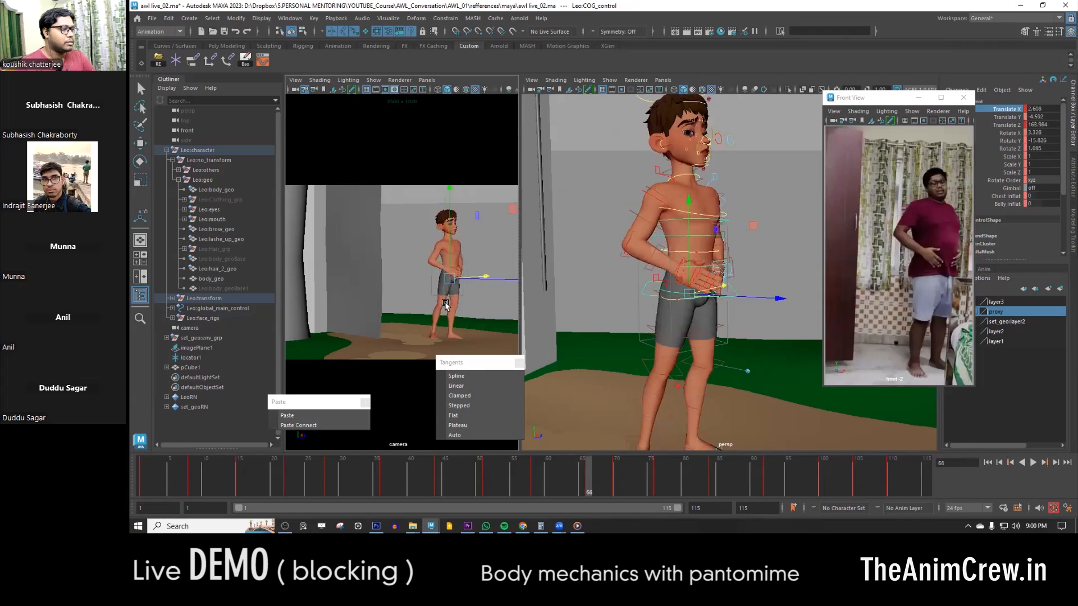
key(period)
key(comma)
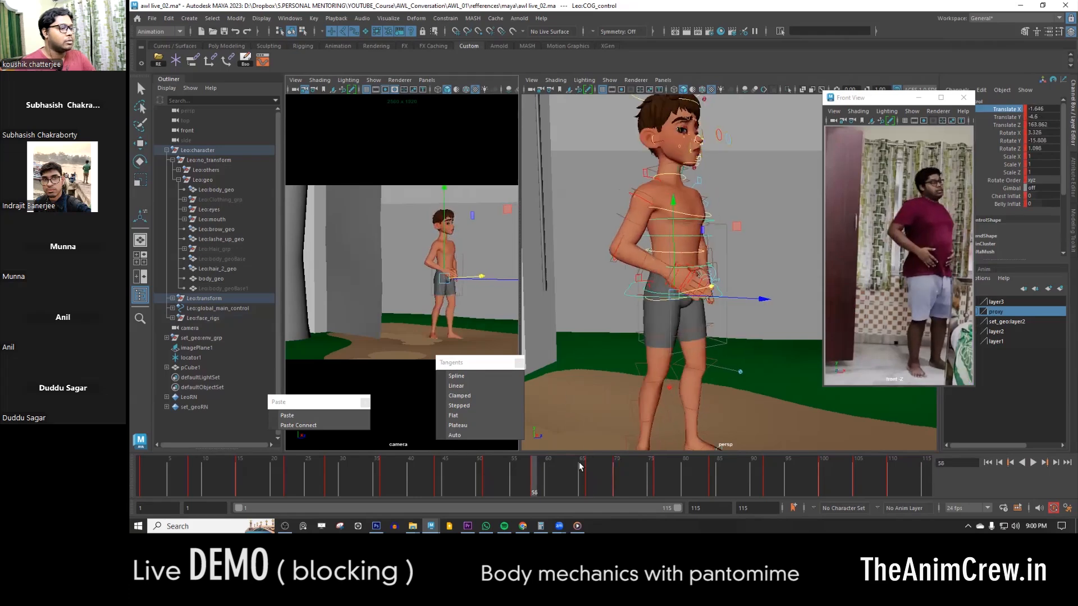
- Compare the COG control's key pose at frame 58 with the in-between pose at frame 63 and the neighbouring keys
drag(556, 476, 566, 476)
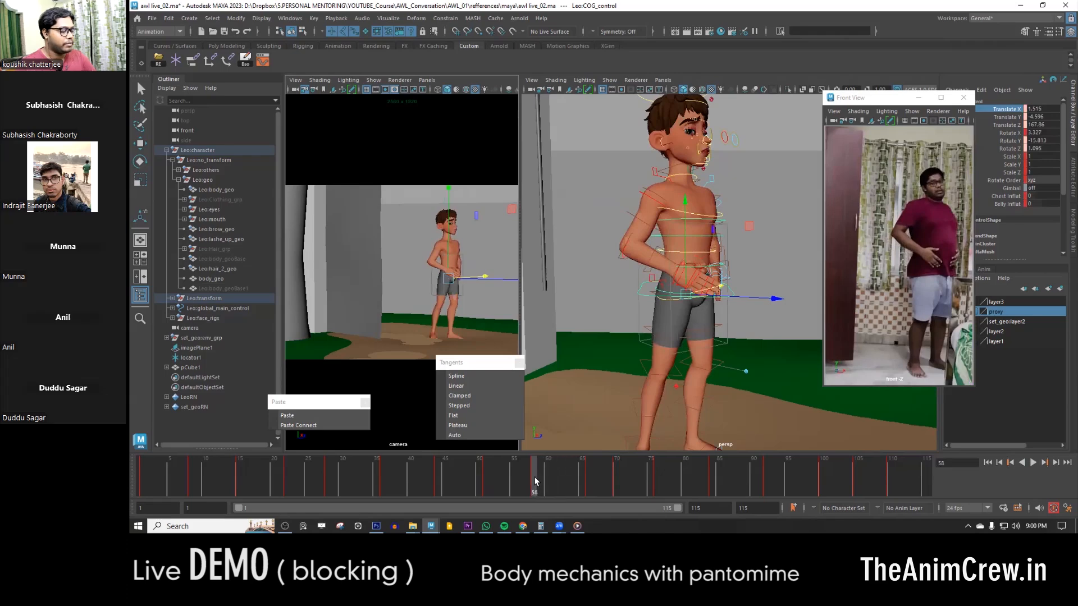
key(comma)
key(period)
key(period)
key(comma)
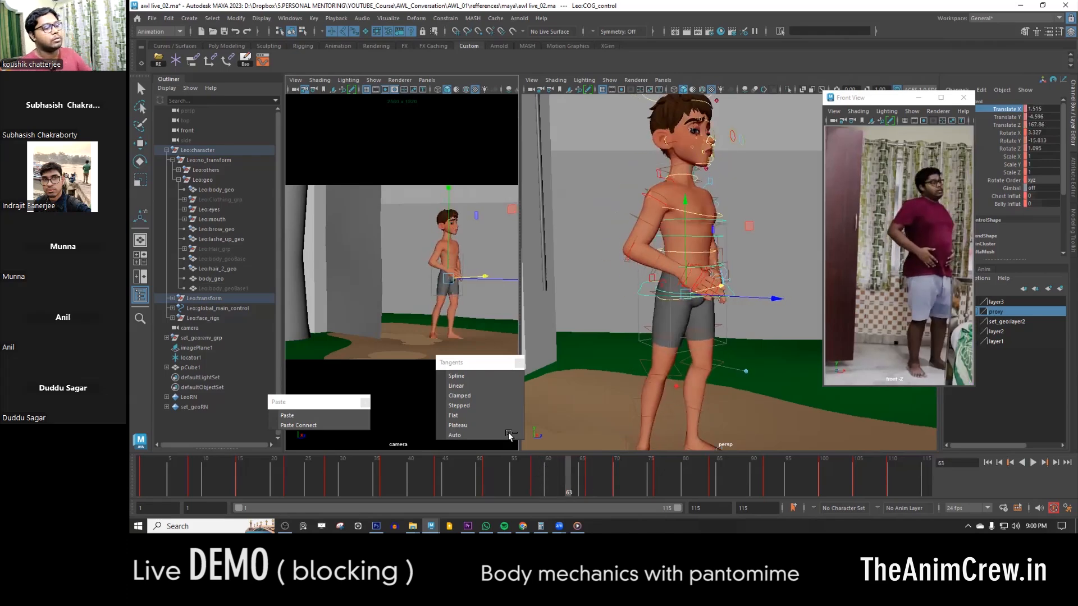
- Open the COG control's curves in the Graph Editor, isolate Translate Z around frame 63 and select its key at frame 58
click(270, 63)
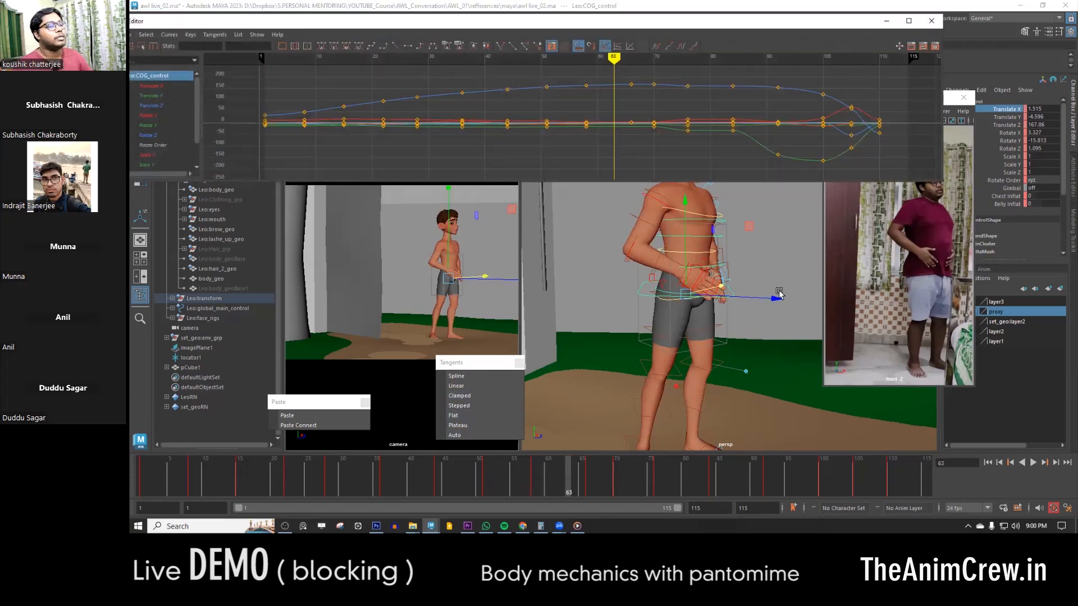
click(1013, 125)
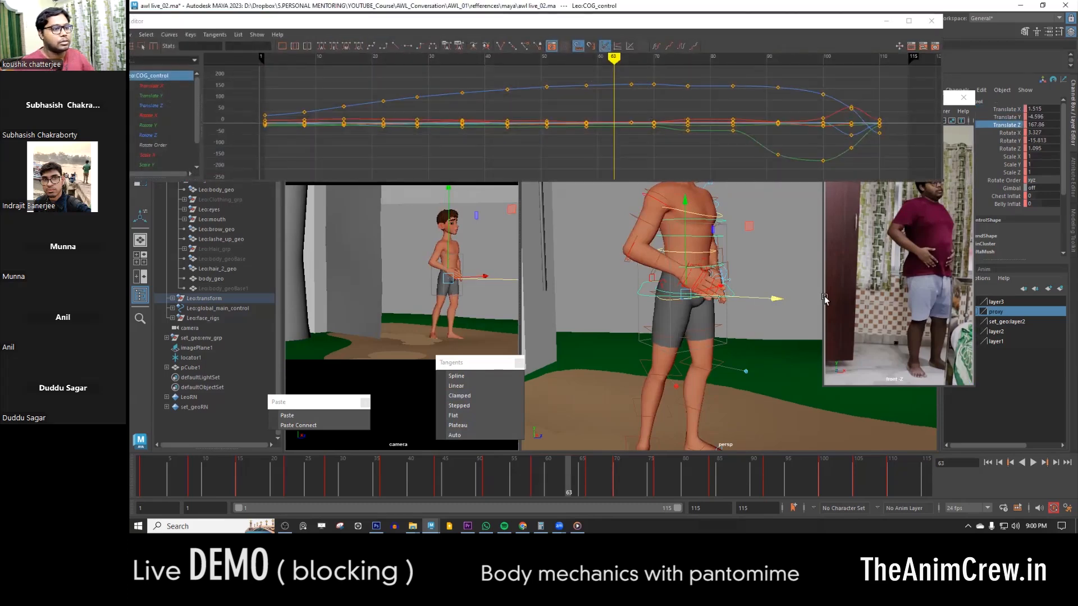
click(151, 105)
alt+right_drag(632, 117, 601, 133)
alt+middle_drag(605, 137, 599, 170)
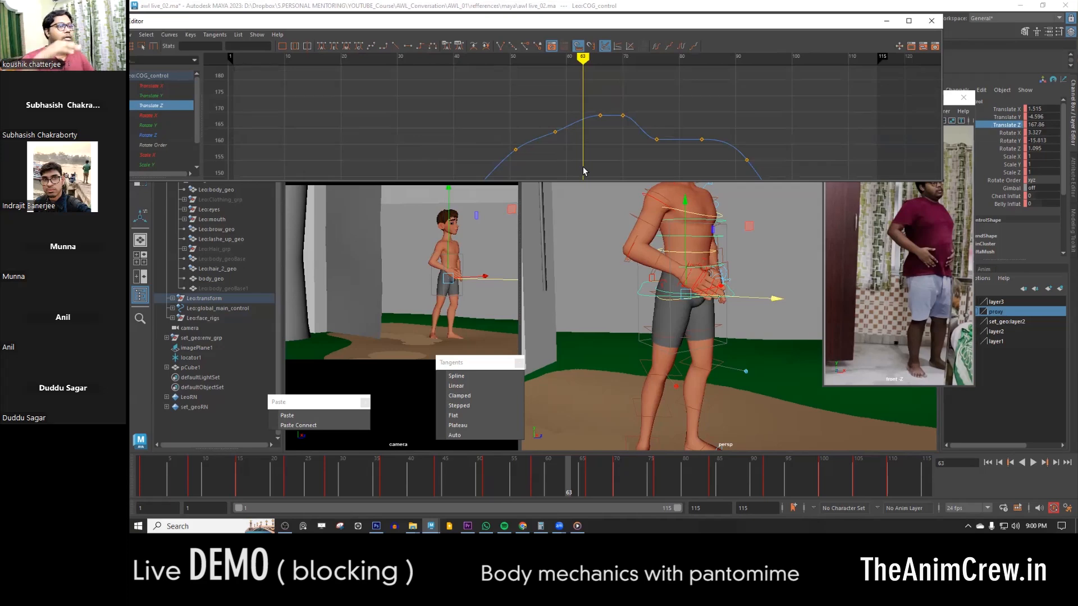
alt+shift+right_drag(620, 137, 621, 140)
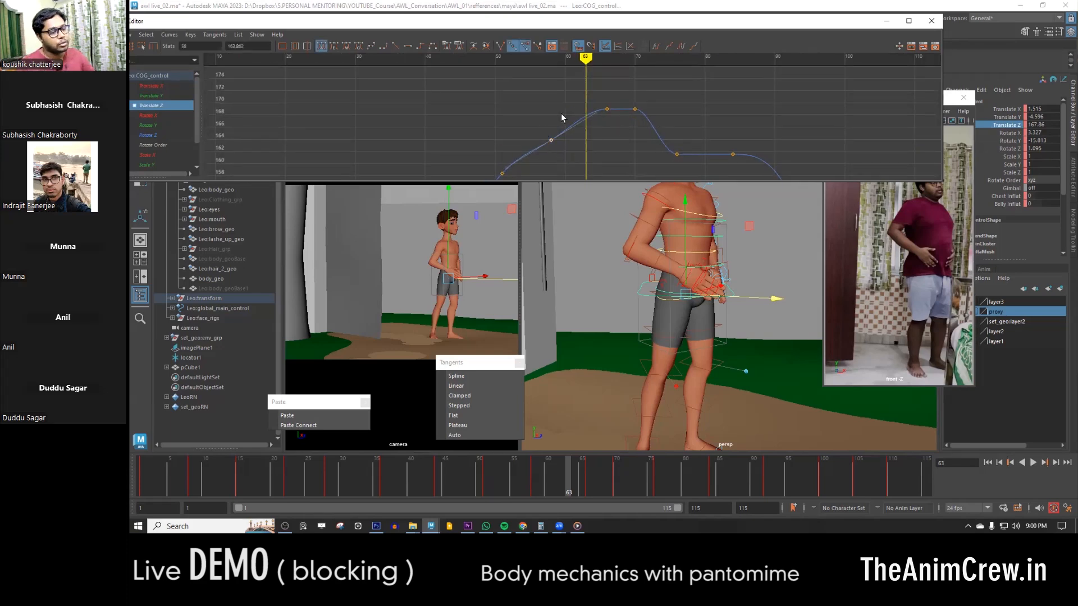
- Try raising the COG control's Translate Z key at frame 58 to about 166
drag(561, 474, 534, 474)
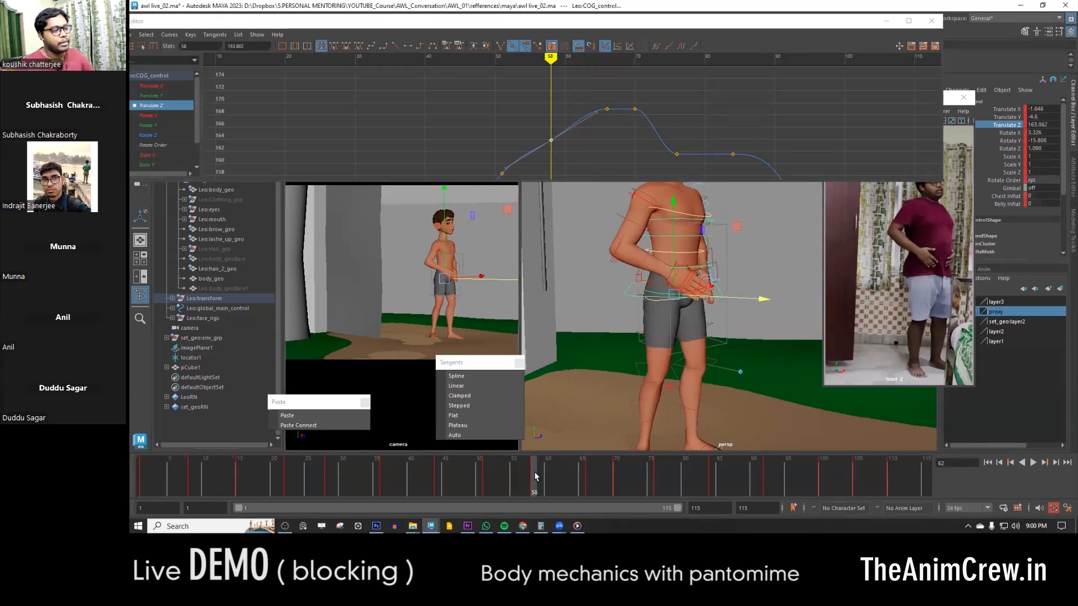
shift+middle_drag(554, 151, 555, 137)
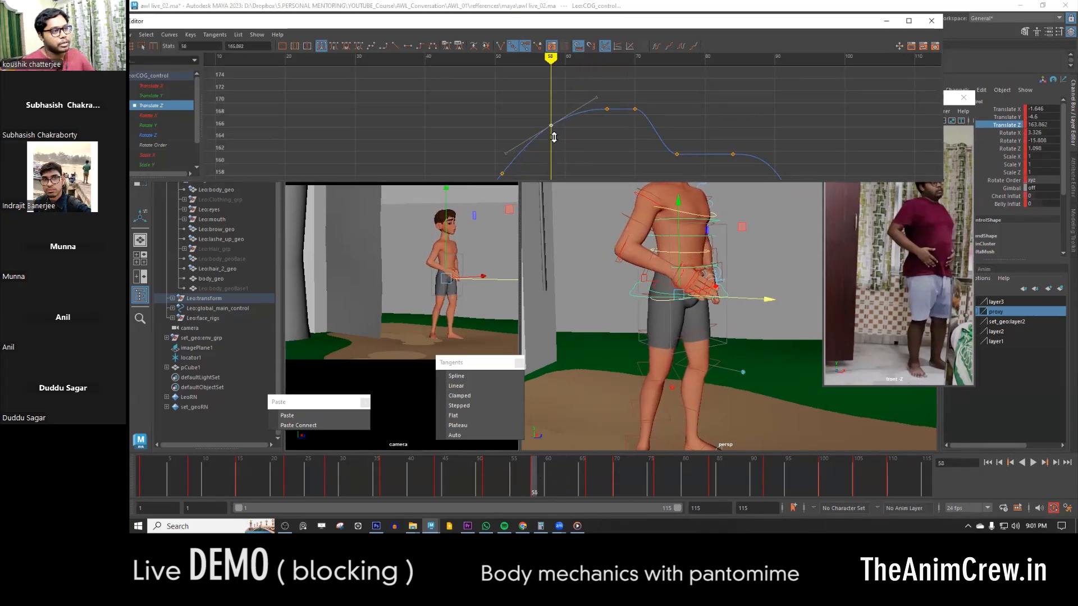
key(ctrl+z)
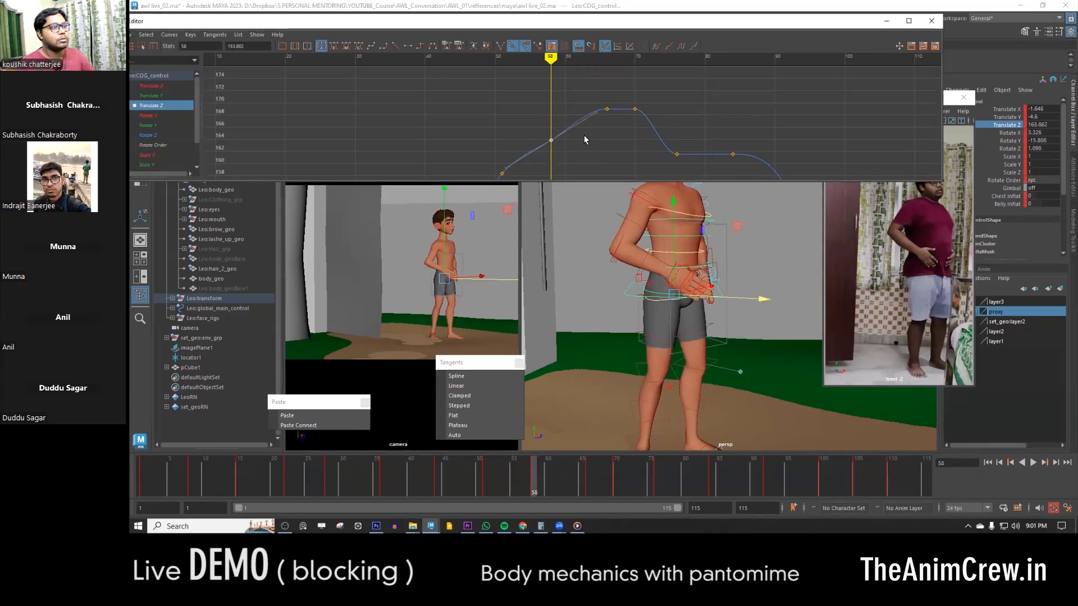
- Re-key the COG control at frame 58 with its in-between pose from frame 62 and play back the change
click(560, 483)
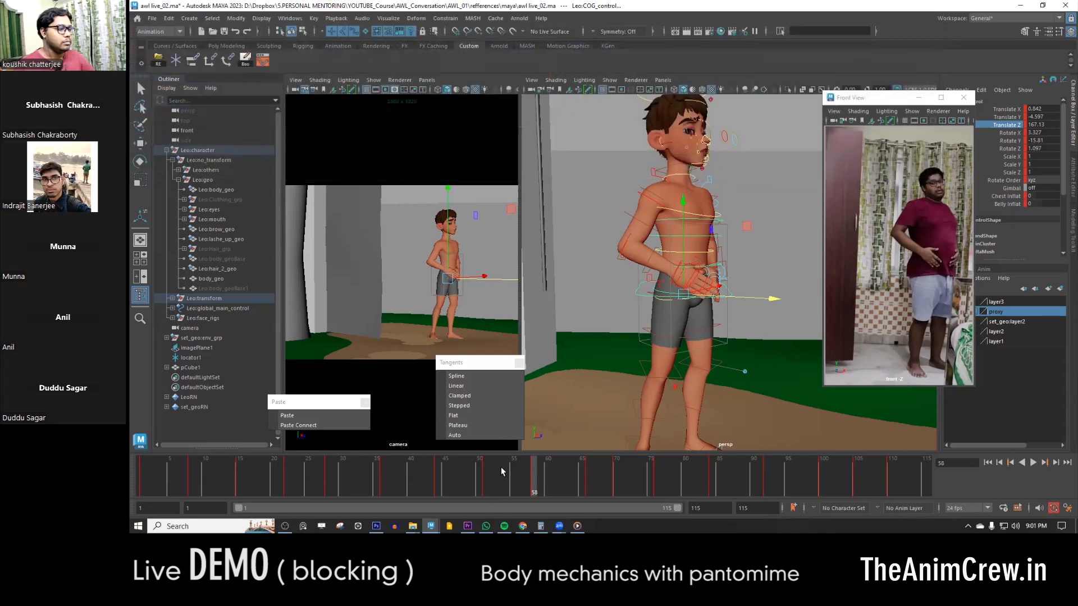
key(alt+v)
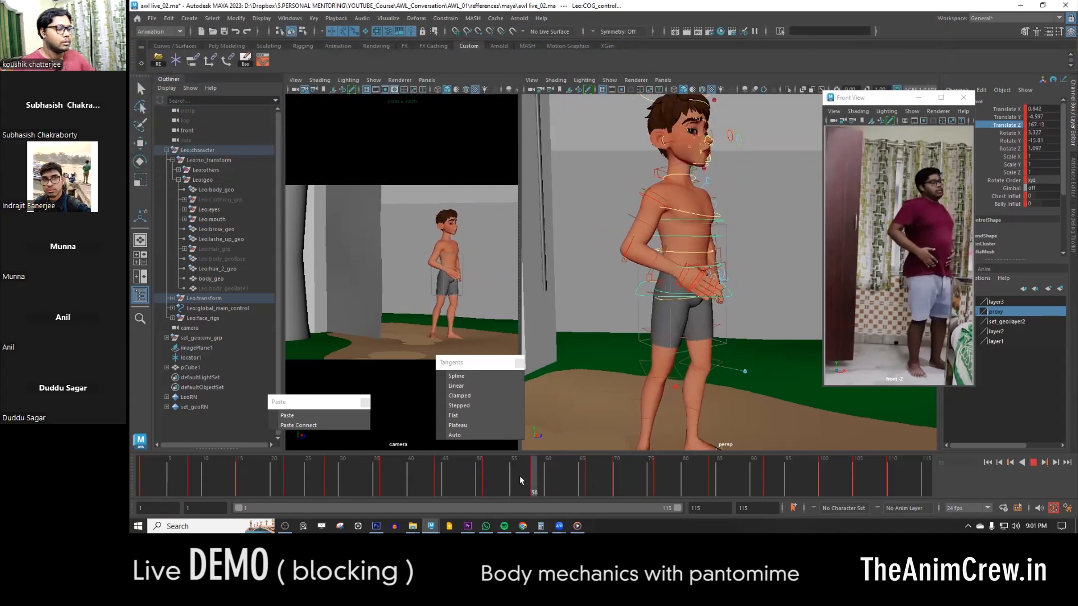
click(520, 476)
key(alt+v)
click(602, 477)
- Select all of the character's controls together with the door control and play the animation to review the blocking
scroll(701, 269, down, 5)
drag(786, 399, 547, 149)
right_click(1009, 124)
click(1014, 204)
click(617, 474)
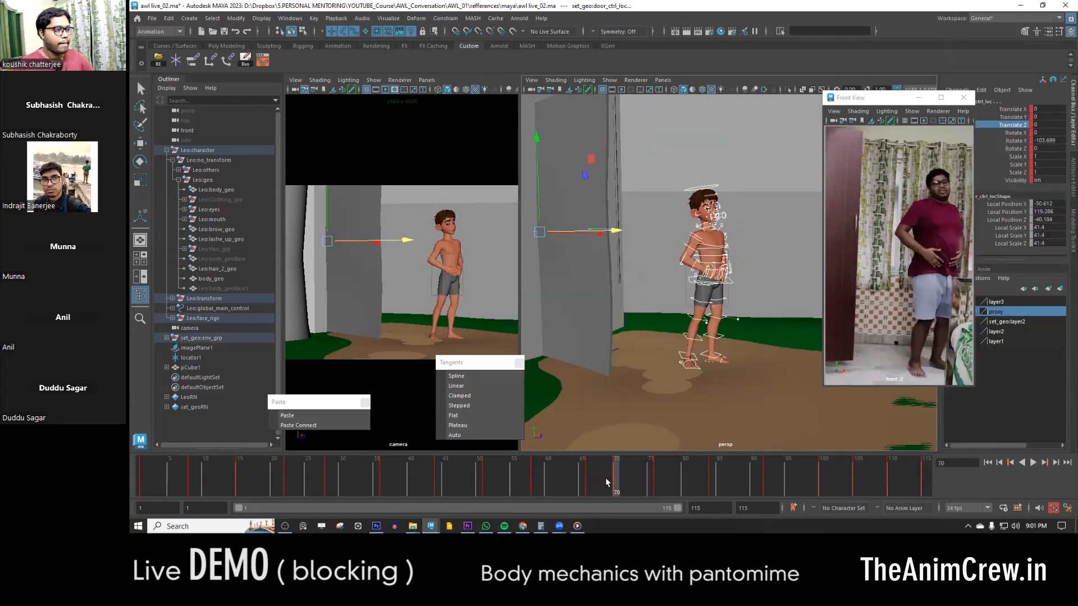
key(alt+v)
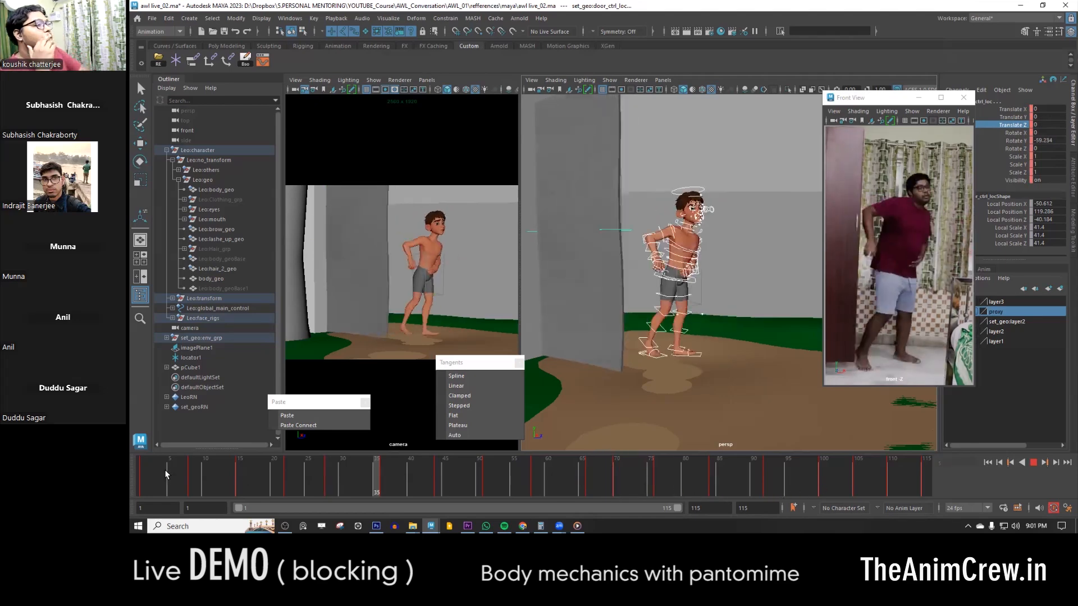
- Key all selected controls on the in-between pose at frame 88 and compare it with the neighbouring keys
click(710, 479)
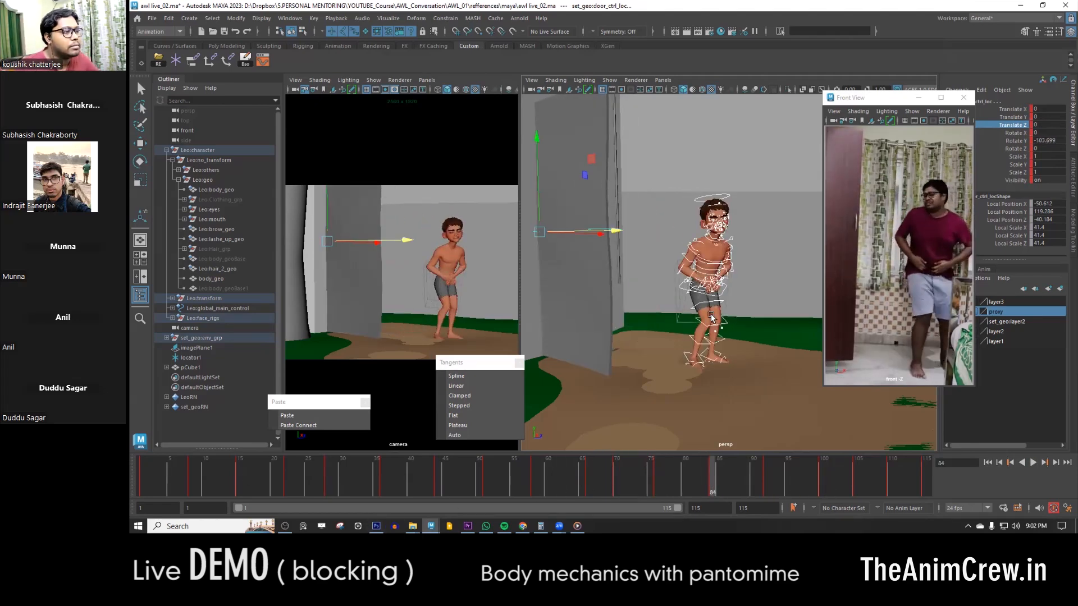
drag(710, 476, 736, 477)
key(s)
scroll(745, 333, up, 5)
key(comma)
click(695, 395)
key(period)
key(comma)
- Select the COG control and reposition it at frame 88, checking it against the adjacent key poses
key(w)
alt+drag(730, 337, 658, 315)
click(715, 226)
key(period)
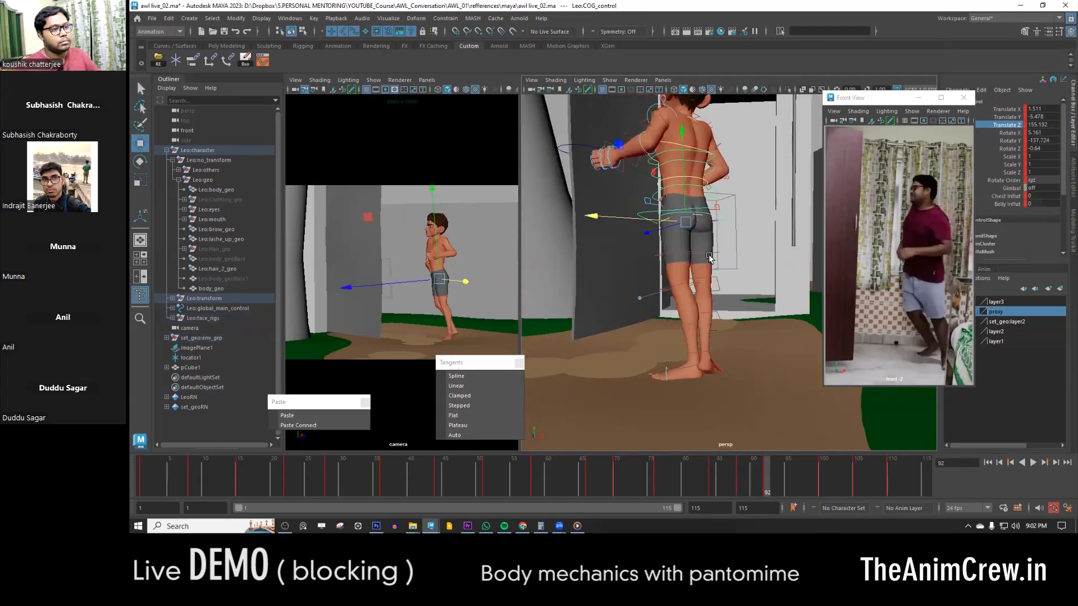
key(comma)
drag(760, 226, 773, 222)
alt+drag(635, 225, 743, 212)
key(comma)
key(period)
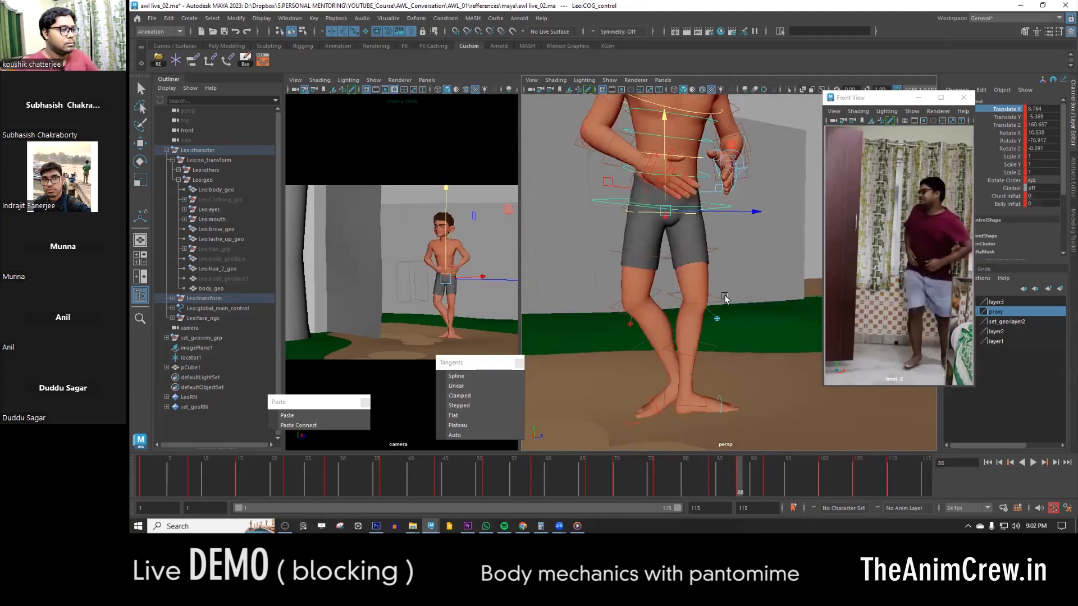
- Select the right leg IK control at frame 88 and rotate the foot into a mid-turn pose
click(655, 418)
alt+middle_drag(655, 419, 638, 330)
drag(643, 349, 631, 388)
key(e)
drag(588, 252, 580, 269)
- Lift and shift the right leg IK control at frame 88 to about X 24.6, Y 3, Z 165.1
click(642, 321)
click(643, 330)
key(w)
drag(643, 211, 644, 198)
drag(702, 302, 668, 315)
drag(681, 312, 720, 402)
key(e)
key(w)
alt+drag(713, 404, 650, 360)
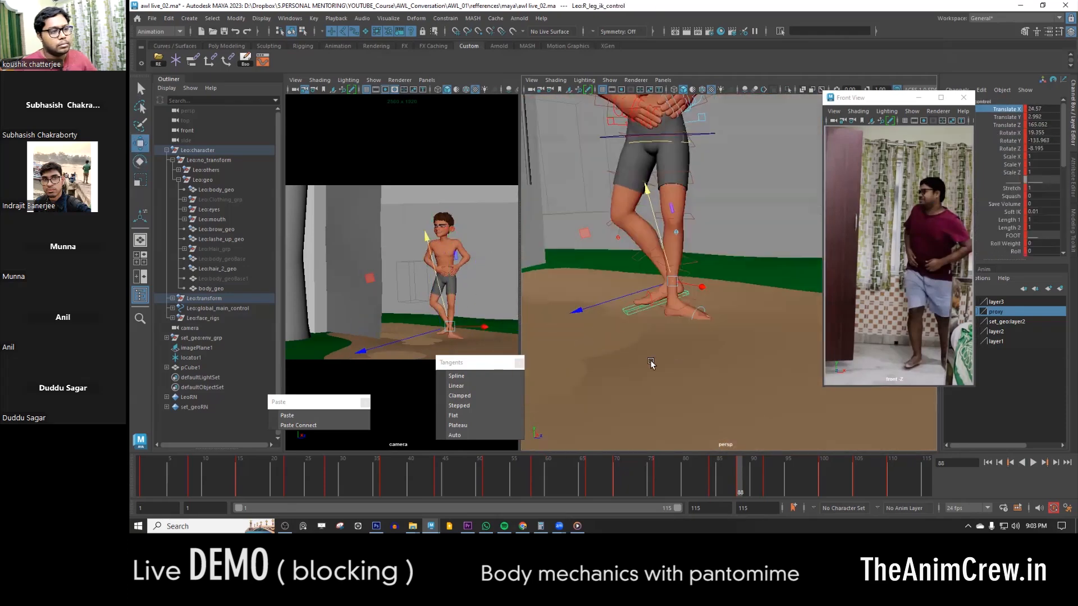
- Compare the right foot's pose at frames 88 and 92, and key the right leg IK control at frame 92
key(period)
alt+right_drag(715, 344, 695, 342)
alt+middle_drag(694, 342, 687, 363)
key(comma)
click(747, 473)
middle_drag(746, 473, 767, 473)
key(s)
- Inspect the foot placement from above in wireframe and shaded display, stepping back through the poses from frame 92 to 66
alt+right_drag(714, 419, 755, 412)
alt+drag(682, 325, 662, 296)
key(4)
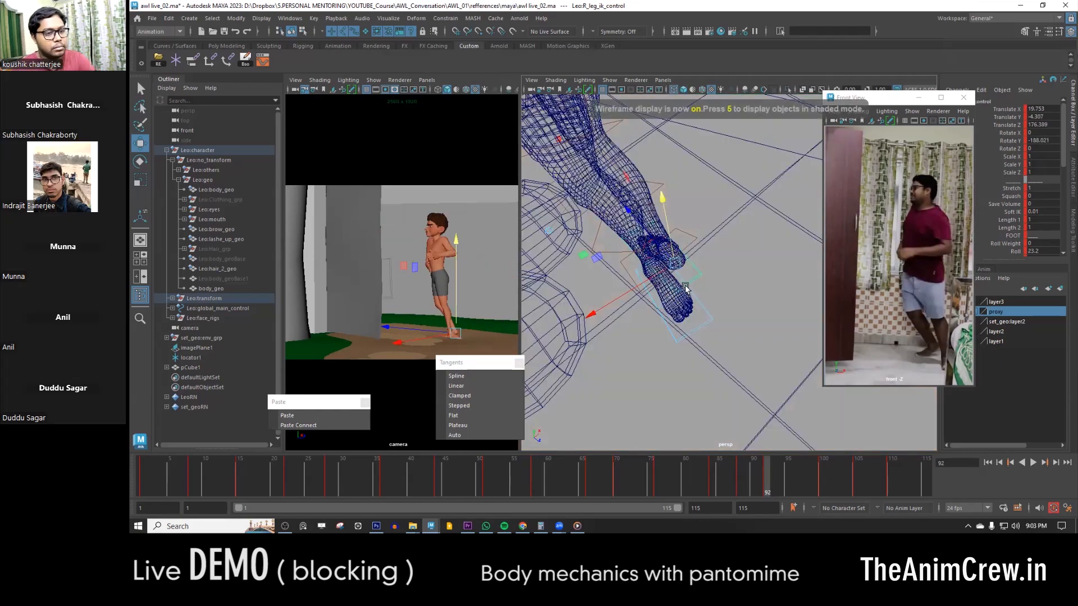
key(5)
key(comma)
key(comma)
key(comma)
key(comma)
key(comma)
key(comma)
key(period)
click(654, 302)
key(4)
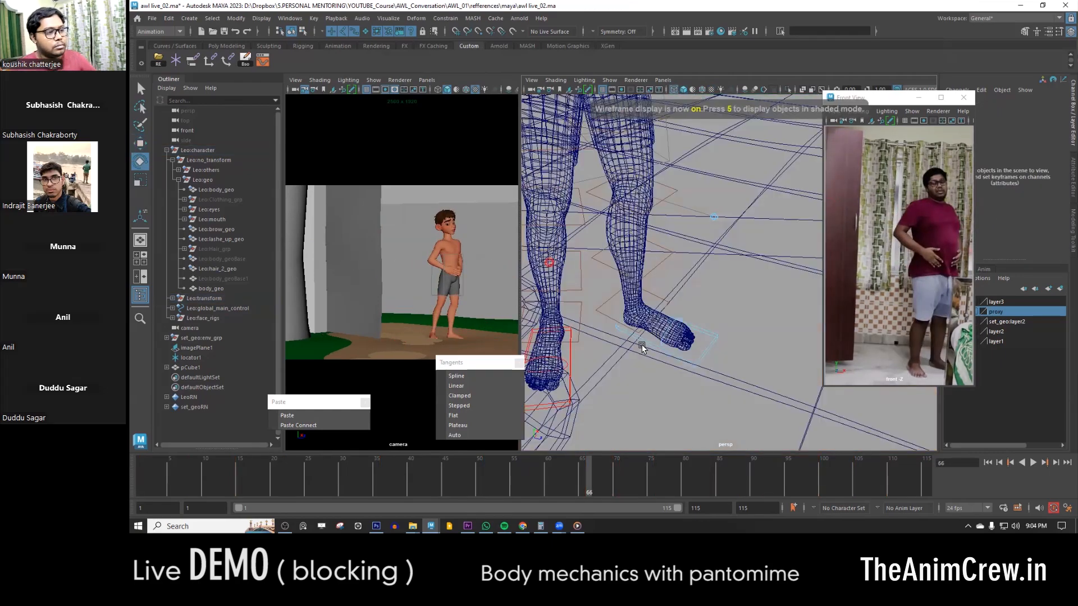
- Select the left leg IK control at frame 66 and paste its copied pose onto frame 76
click(631, 338)
key(e)
drag(645, 377, 611, 369)
key(w)
alt+right_drag(611, 369, 579, 387)
key(period)
- Turn the left leg IK control at frame 92 to about -72 in Rotate Y
key(period)
click(310, 417)
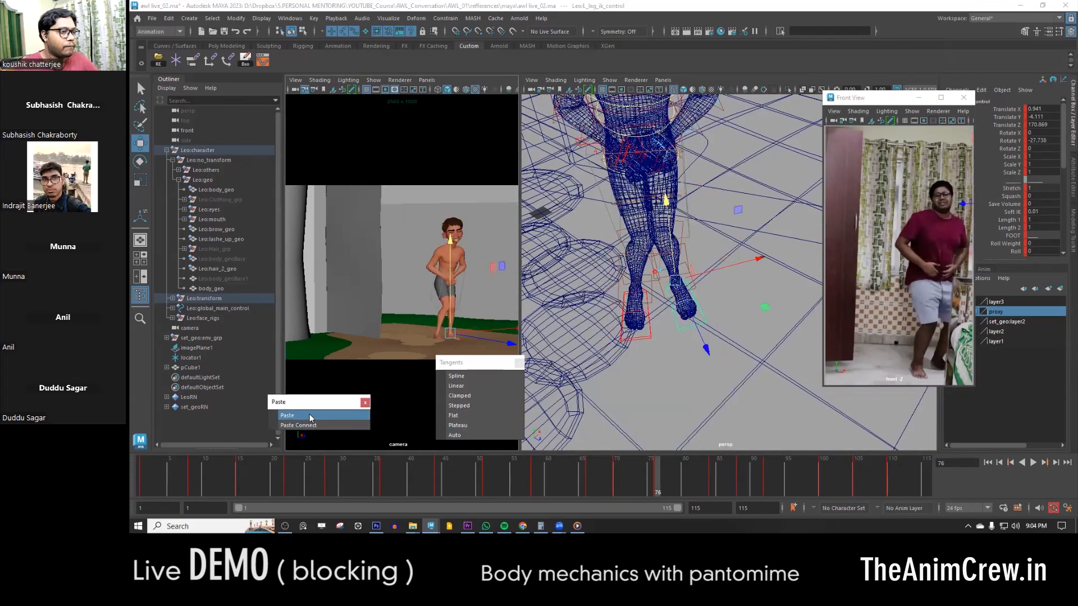
key(period)
key(period)
key(period)
key(comma)
key(period)
key(e)
mouse_move(655, 351)
mouse_down()
mouse_move(753, 330)
mouse_move(677, 318)
mouse_up()
key(w)
- Select the left foot's toe control in shaded display and examine the foot at frames 88 and 92
click(690, 330)
key(e)
key(5)
mouse_move(627, 378)
mouse_down()
mouse_move(622, 348)
mouse_move(690, 366)
mouse_up()
key(w)
key(comma)
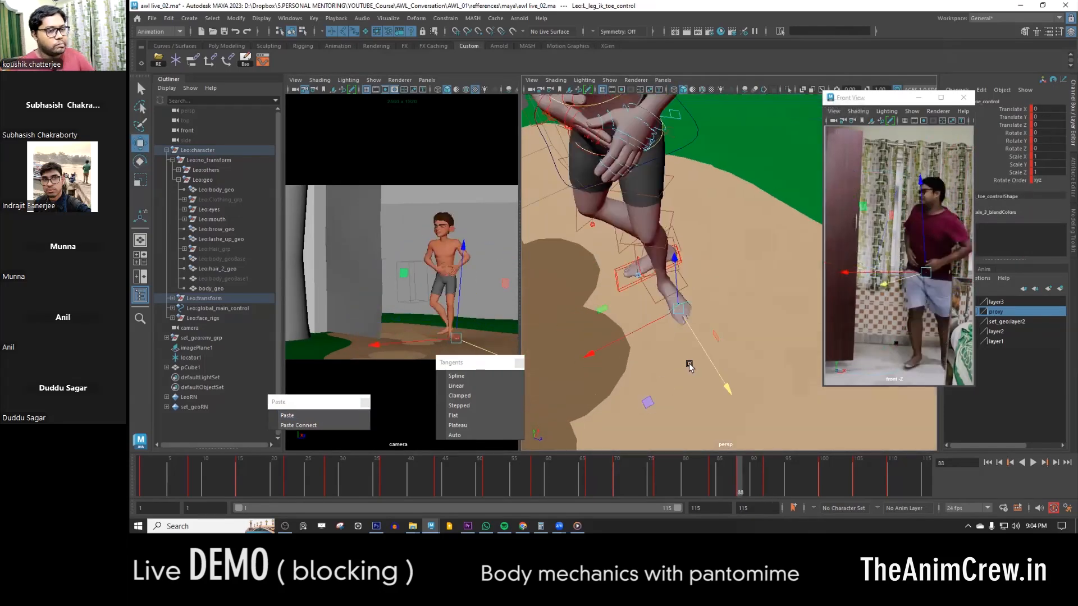
key(period)
- Reselect the left leg IK control and refine the foot's orientation at frame 92 against the previous key
click(690, 362)
click(686, 320)
key(e)
key(comma)
key(period)
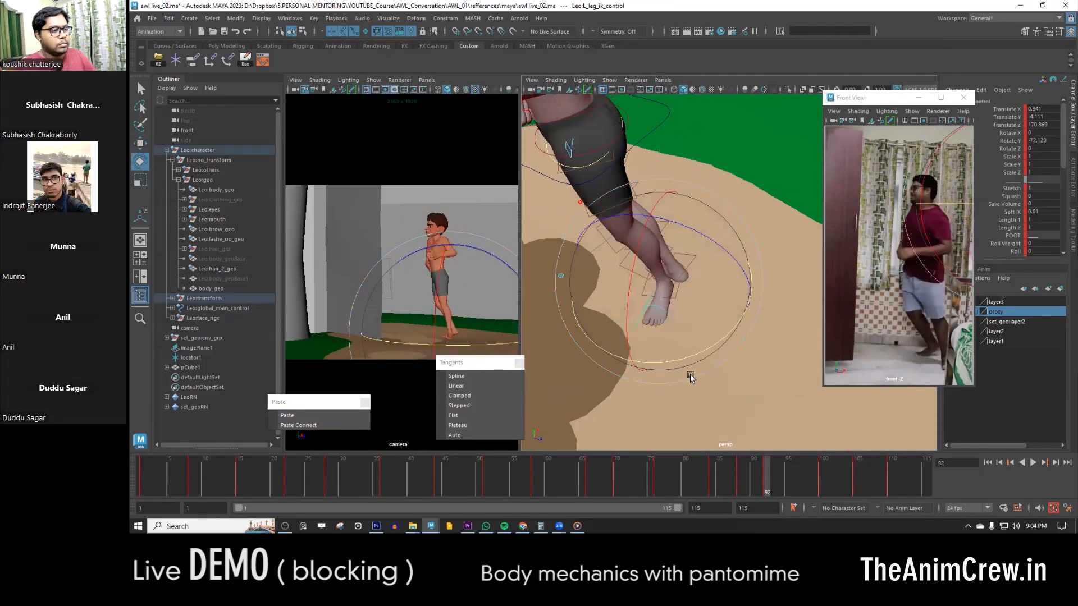
alt+drag(685, 285, 694, 253)
click(697, 312)
click(680, 271)
key(w)
key(5)
- Adjust the leg placement at frame 92, flipping to the previous key to compare the poses
mouse_move(696, 312)
alt+mouse_down()
mouse_move(661, 299)
mouse_move(676, 247)
alt+mouse_up()
scroll(679, 271, down, 4)
key(comma)
key(period)
alt+middle_drag(676, 247, 673, 314)
click(668, 227)
key(comma)
key(period)
alt+drag(671, 268, 681, 260)
drag(686, 217, 674, 220)
- Check the foot controls in wireframe display and return to the shaded display
click(662, 380)
click(646, 386)
key(4)
click(646, 387)
key(5)
drag(612, 382, 623, 380)
alt+drag(623, 381, 657, 314)
- Choose the Translate X channel and adjust the lower-body pose for the turn toward the door
click(638, 246)
click(1006, 109)
mouse_move(724, 241)
alt+mouse_down()
mouse_move(758, 256)
mouse_move(681, 262)
mouse_move(681, 332)
mouse_move(652, 297)
mouse_move(699, 273)
alt+mouse_up()
key(e)
key(period)
key(w)
drag(699, 272, 725, 247)
- Fine-tune the position and rotation of the lower-body pose
key(e)
key(w)
drag(612, 219, 629, 247)
key(e)
drag(637, 303, 680, 331)
key(w)
- Select the right leg IK control and compare its placement at frames 88 and 92
key(comma)
key(comma)
click(684, 378)
key(period)
alt+drag(684, 380, 693, 318)
key(comma)
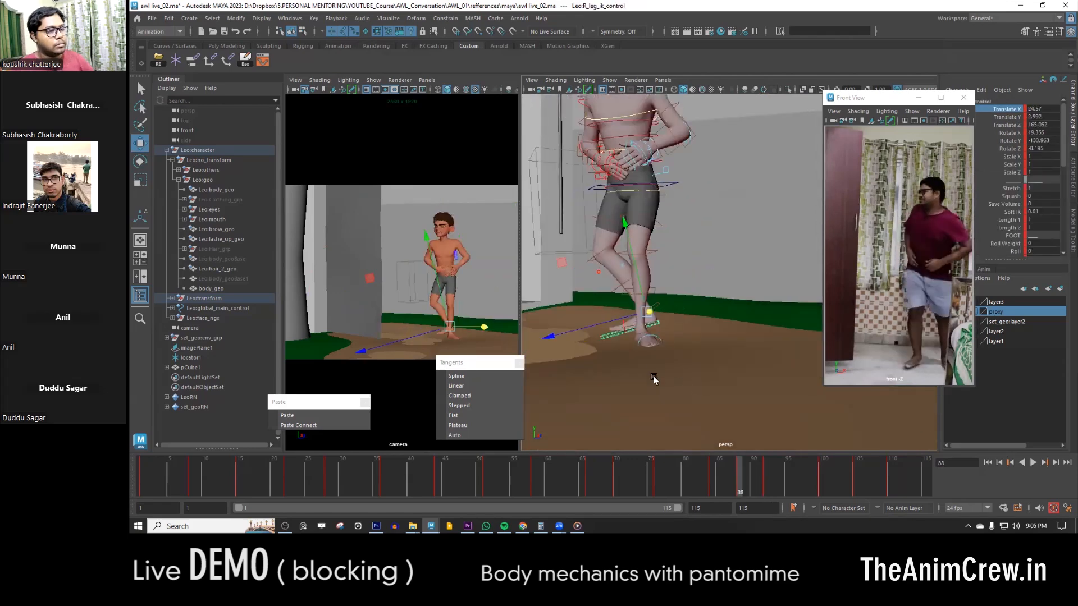
- Move and rotate the right leg IK control at frame 92 to plant the foot for the push toward the door
key(period)
alt+drag(655, 378, 717, 313)
drag(656, 292, 584, 321)
drag(581, 325, 615, 325)
key(e)
drag(646, 332, 686, 332)
key(w)
alt+drag(584, 334, 685, 349)
drag(739, 358, 730, 358)
- Copy the right leg IK control's key from frame 92 and paste it onto frame 100
scroll(730, 358, down, 4)
right_click(774, 477)
click(788, 297)
key(comma)
key(period)
right_click(748, 482)
click(768, 303)
key(period)
click(335, 415)
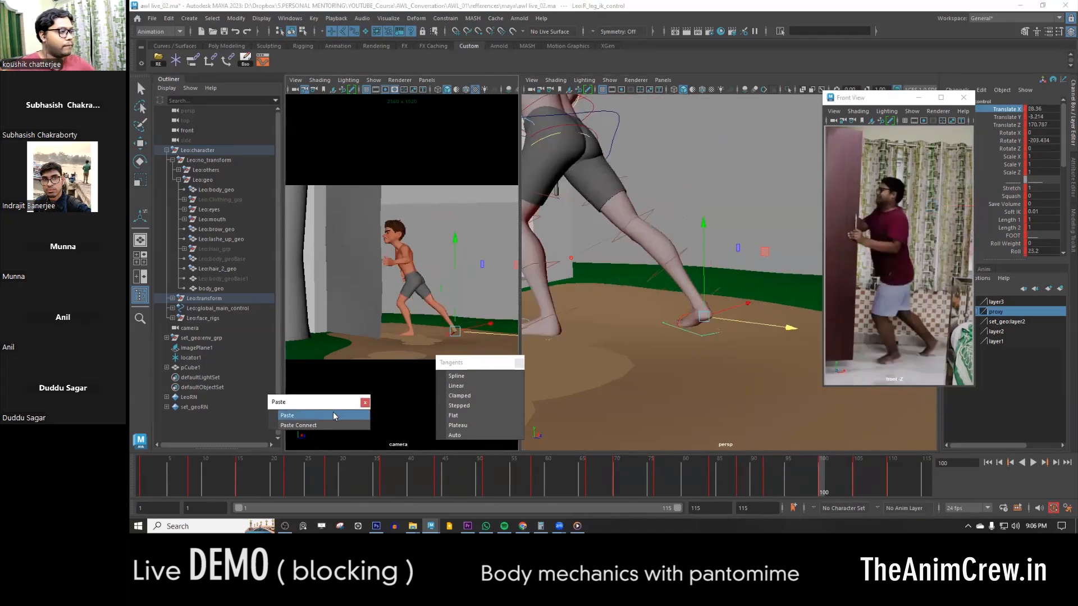
- Adjust the upper-body pose at frame 100 for the push against the door and compare it with the neighbouring keys
scroll(638, 284, down, 5)
alt+drag(646, 292, 674, 267)
click(680, 262)
drag(759, 255, 668, 247)
click(668, 247)
key(e)
key(period)
key(comma)
scroll(674, 252, up, 5)
alt+middle_drag(663, 253, 730, 250)
- Refine the left arm FK controls at frame 100 and compare the pose with the previous key
key(w)
click(672, 281)
click(620, 281)
alt+drag(634, 270, 713, 270)
key(e)
key(w)
key(comma)
key(period)
- Compare the placement of both leg IK controls between frames 92 and 96
click(772, 470)
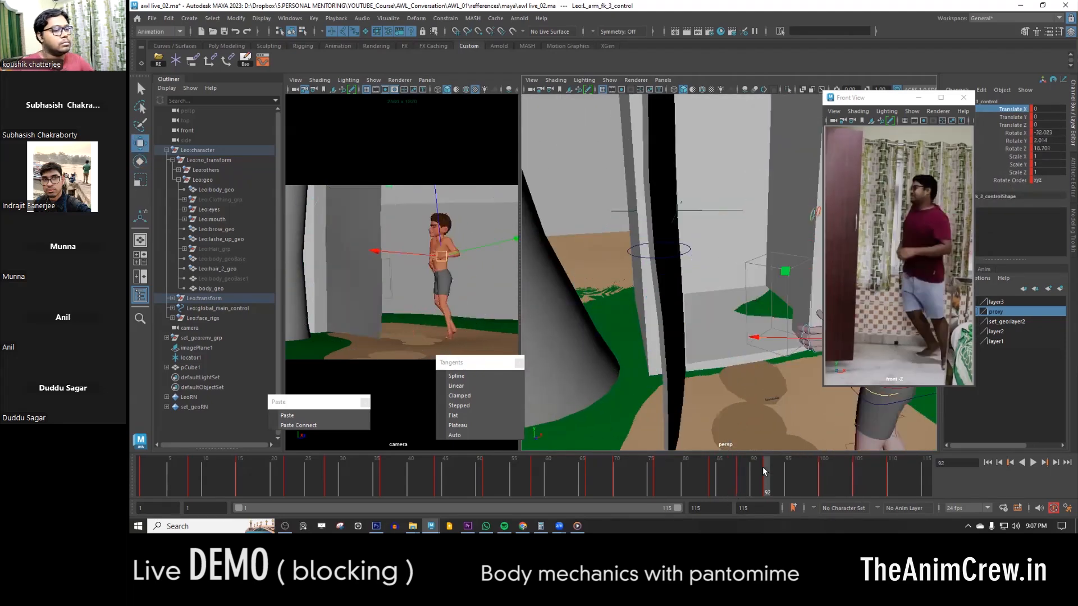
scroll(758, 337, down, 5)
drag(646, 129, 756, 386)
drag(786, 475, 795, 475)
alt+drag(729, 359, 754, 369)
key(comma)
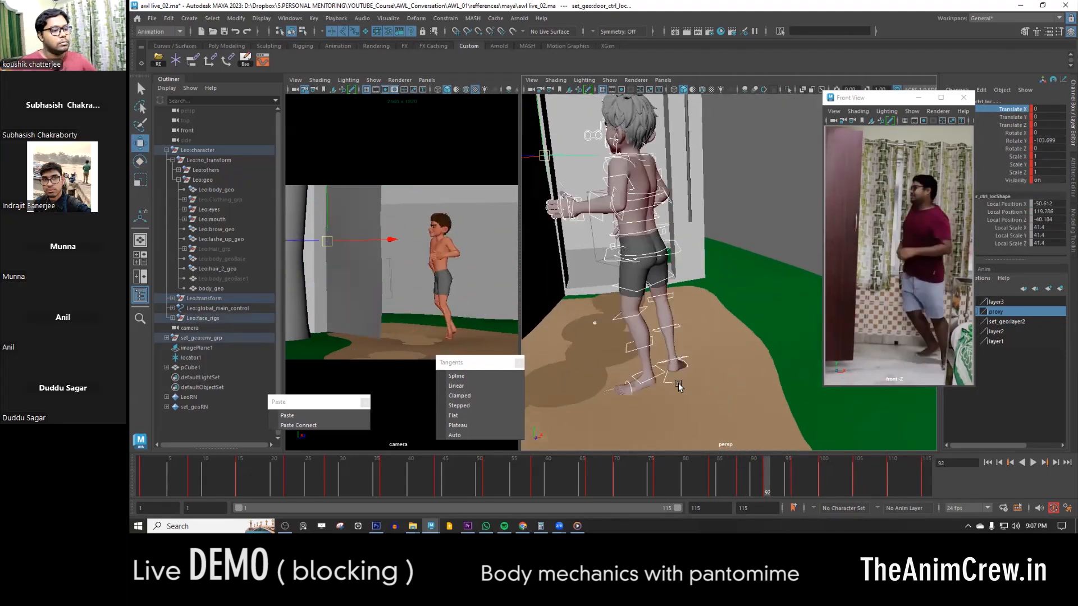
click(678, 383)
click(796, 476)
click(627, 379)
key(comma)
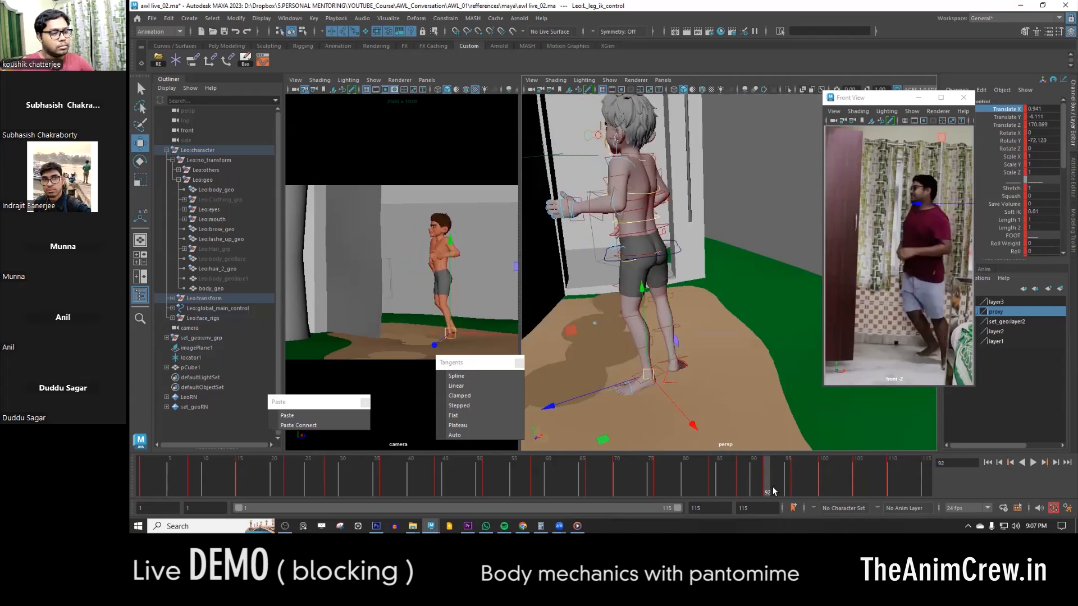
click(795, 483)
- Select the COG control at frame 96 and rotate it to adjust the body's lean toward the door
alt+drag(674, 331, 736, 270)
key(w)
key(comma)
key(period)
click(674, 261)
scroll(1035, 148, down, 2)
scroll(1034, 148, up, 2)
key(e)
drag(775, 237, 766, 226)
- Move the COG control at frame 96 to shift the body's weight, checking the pose against the neighbouring keys
key(w)
alt+drag(766, 230, 805, 269)
key(period)
key(comma)
key(w)
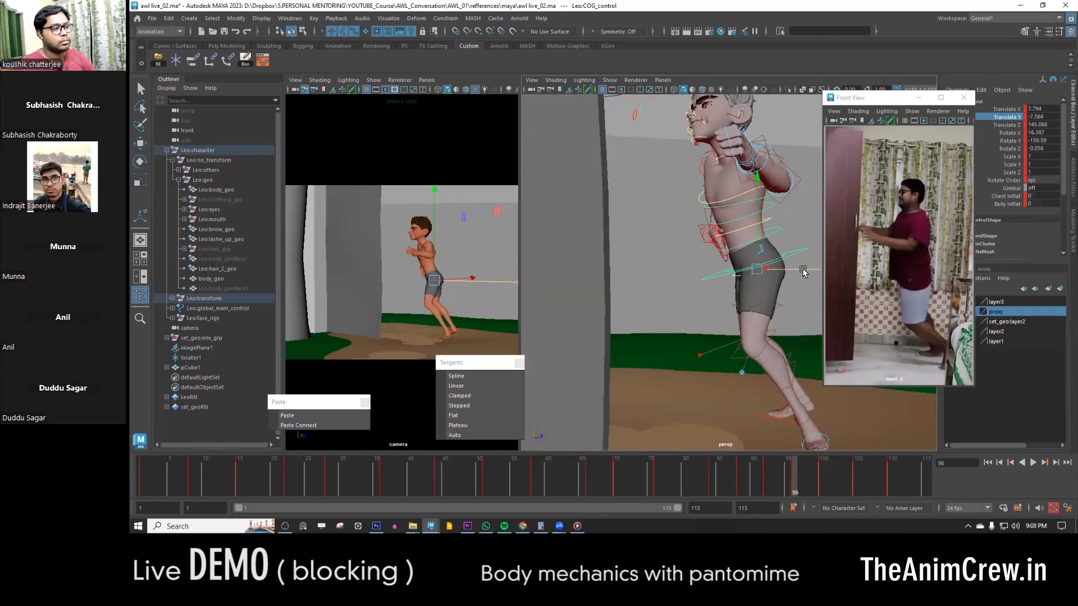
key(comma)
key(comma)
key(period)
key(period)
- Fine-tune the torso pose around frame 96 and compare it with the preceding keys
alt+middle_drag(780, 272, 678, 199)
click(690, 354)
alt+drag(695, 244, 686, 344)
click(676, 272)
key(e)
key(w)
key(comma)
key(comma)
key(period)
- Refine the left arm FK controls for the reach toward the door and play back the animation
click(749, 239)
key(e)
click(686, 253)
key(w)
key(period)
key(alt+v)
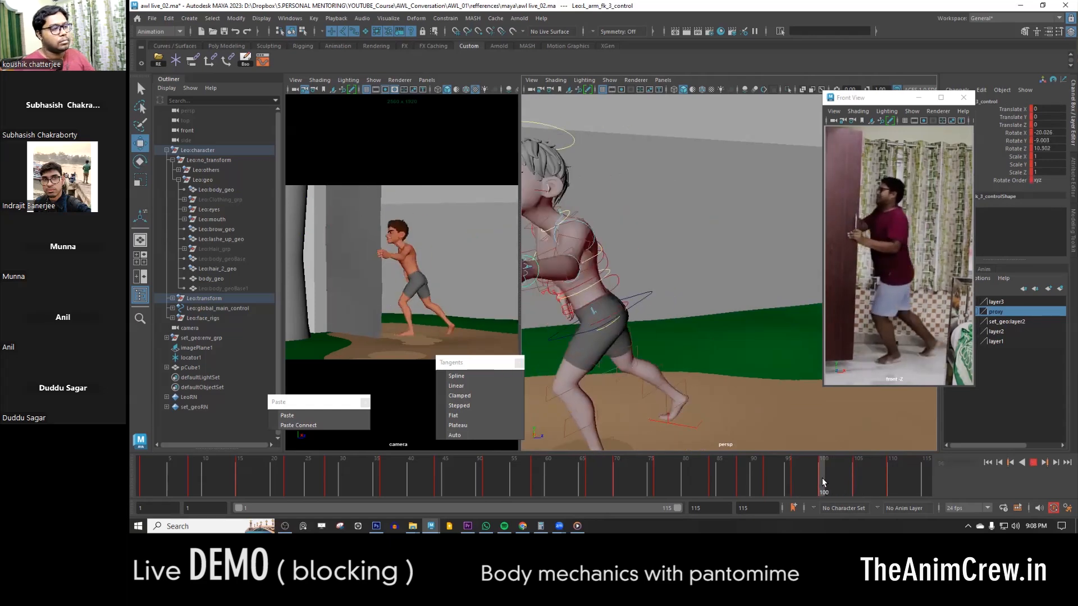
- Rotate the left arm FK controls at frame 105 to adjust the arm's reach to the door
drag(822, 482, 856, 482)
scroll(792, 322, down, 6)
scroll(674, 253, up, 4)
click(618, 225)
alt+drag(741, 303, 700, 222)
click(633, 220)
key(e)
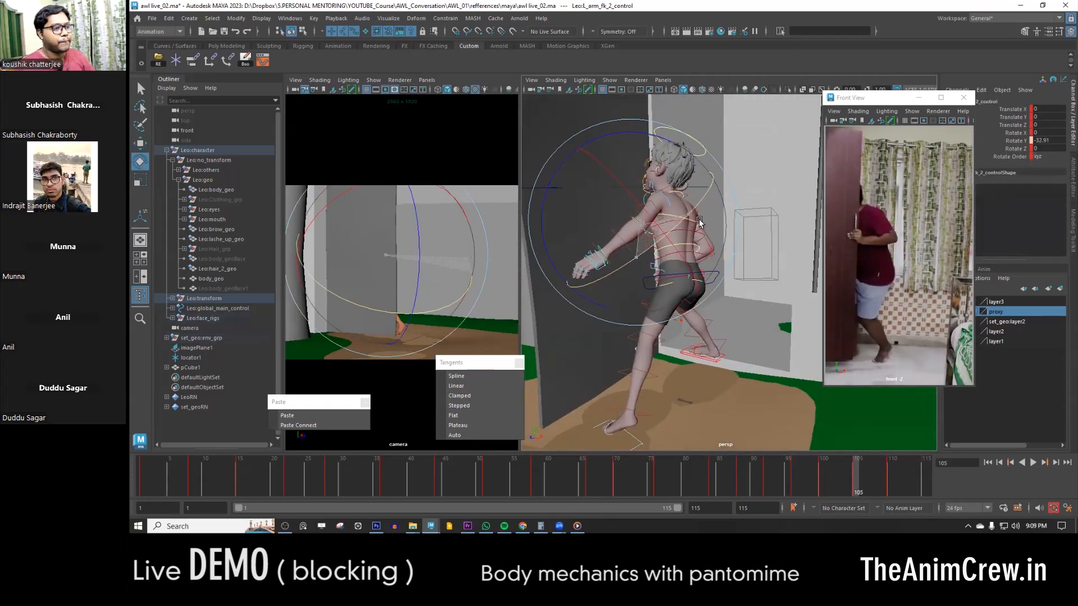
click(667, 201)
alt+drag(561, 205, 651, 215)
alt+middle_drag(750, 274, 703, 264)
- Rotate the hip-level control and the upper spine FK control at frame 105 to tilt the torso
click(701, 241)
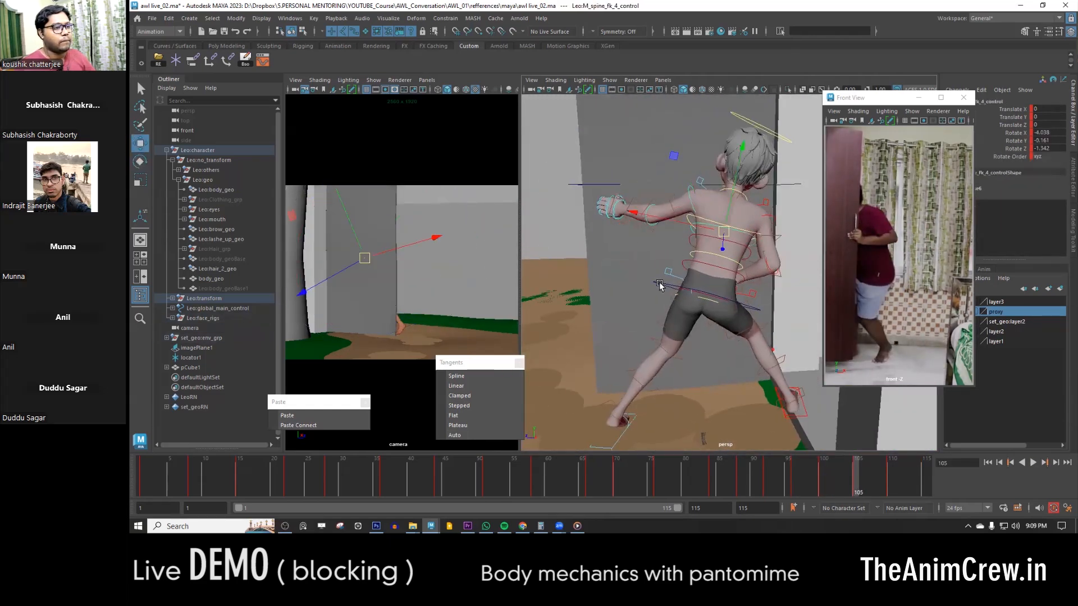
click(662, 284)
key(e)
drag(789, 308, 790, 282)
click(681, 247)
key(e)
drag(685, 319, 694, 316)
key(w)
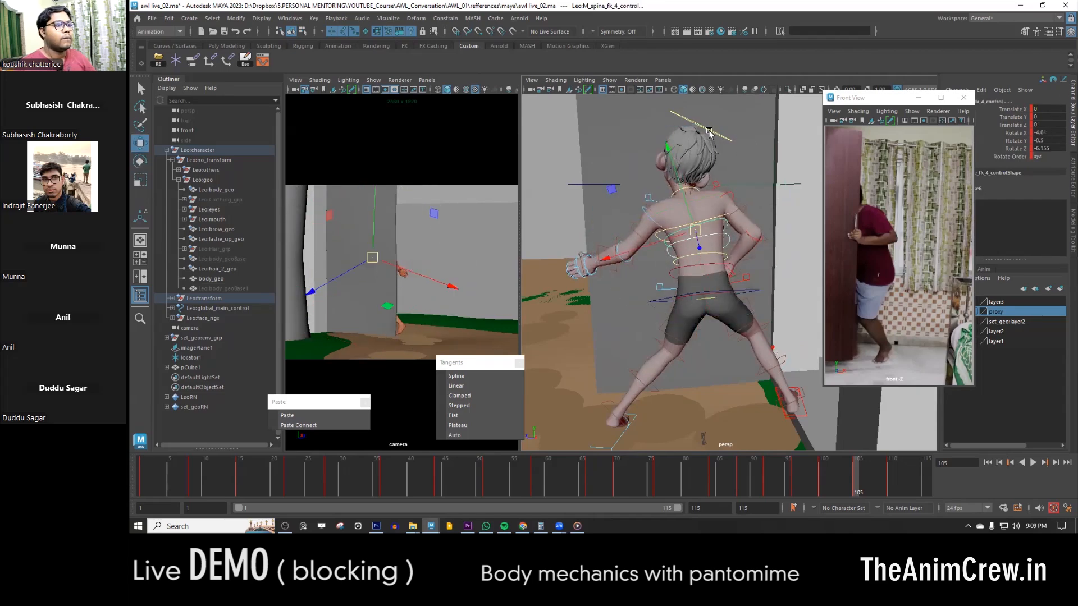
- Rotate the upper-body controls at frame 105 to refine the pose behind the door
alt+middle_drag(700, 272, 664, 331)
click(656, 256)
key(e)
alt+drag(665, 281, 750, 270)
drag(754, 261, 756, 282)
key(w)
click(702, 160)
alt+drag(652, 270, 685, 286)
alt+middle_drag(685, 286, 674, 325)
key(e)
drag(625, 336, 633, 348)
mouse_move(663, 314)
alt+mouse_down()
mouse_move(618, 304)
mouse_move(715, 317)
mouse_move(646, 315)
alt+mouse_up()
key(w)
- Make a final rotation adjustment to the pose at frame 105 and inspect it from another angle
click(676, 308)
scroll(665, 323, down, 4)
key(e)
drag(646, 314, 650, 308)
key(w)
alt+drag(650, 308, 604, 404)
mouse_move(856, 485)
mouse_down()
mouse_move(787, 488)
mouse_move(856, 486)
mouse_up()
alt+drag(745, 404, 724, 427)
- Select all the character and door controls and play back the door push from frame 92
drag(606, 214, 808, 426)
mouse_move(826, 477)
mouse_down()
mouse_move(855, 477)
mouse_move(815, 474)
mouse_up()
shift+click(821, 475)
click(765, 472)
key(alt+v)
click(841, 476)
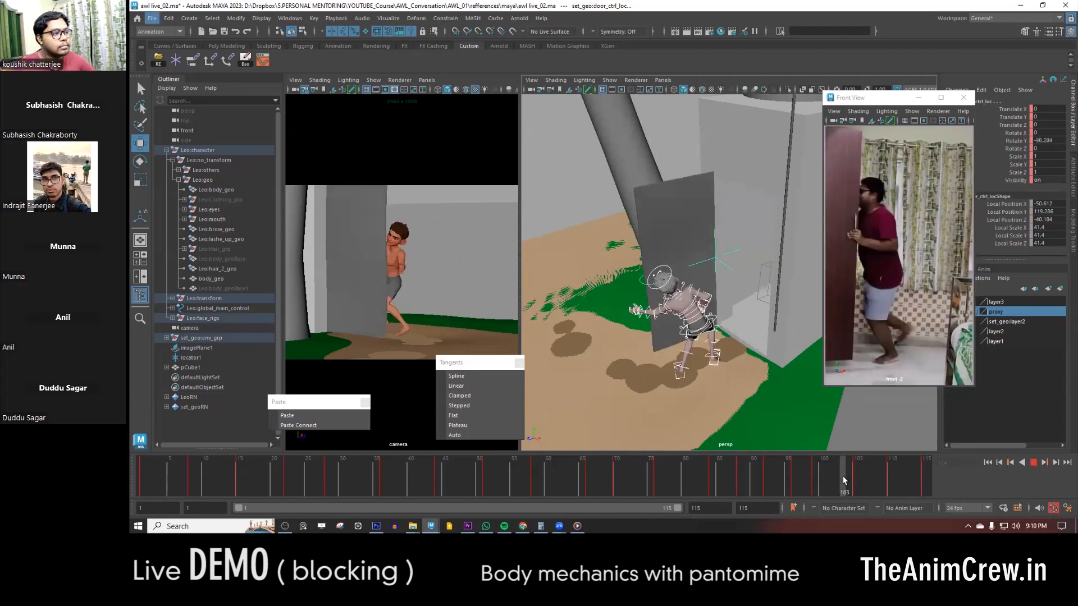
- Undo the last two actions
alt+right_drag(716, 382, 755, 384)
alt+drag(755, 385, 734, 374)
click(735, 374)
key(ctrl+z)
key(ctrl+z)
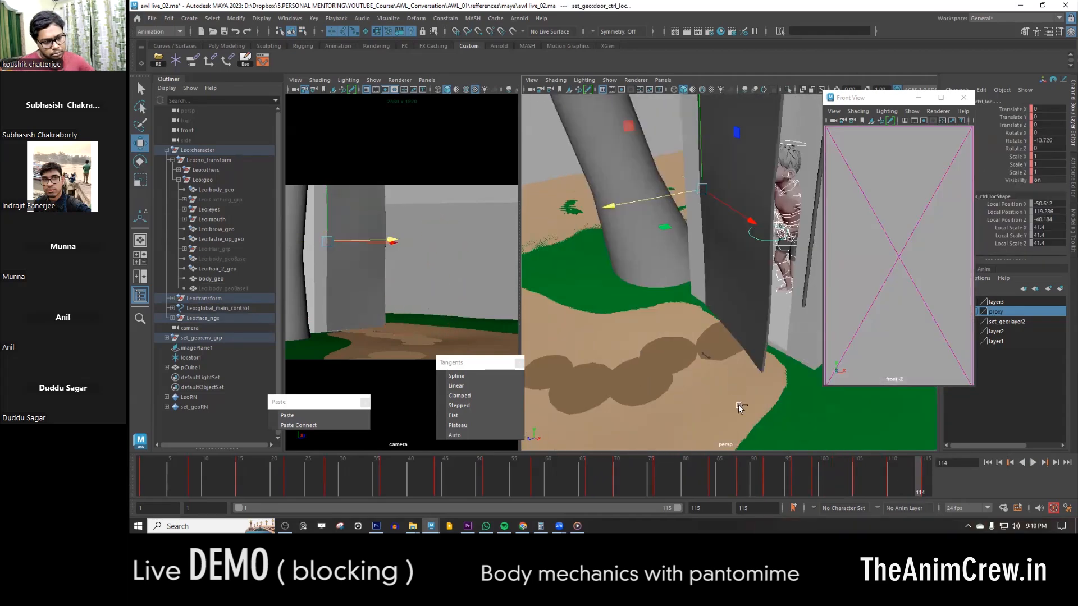
- Go to frame 103 and open the timeline's Keys commands as a floating window
drag(815, 477, 842, 477)
right_click(837, 478)
mouse_move(898, 341)
click(968, 333)
- Select the left leg IK control at frame 103 and compare its placement with frame 100
alt+drag(680, 384, 662, 373)
click(662, 373)
key(4)
click(637, 384)
key(5)
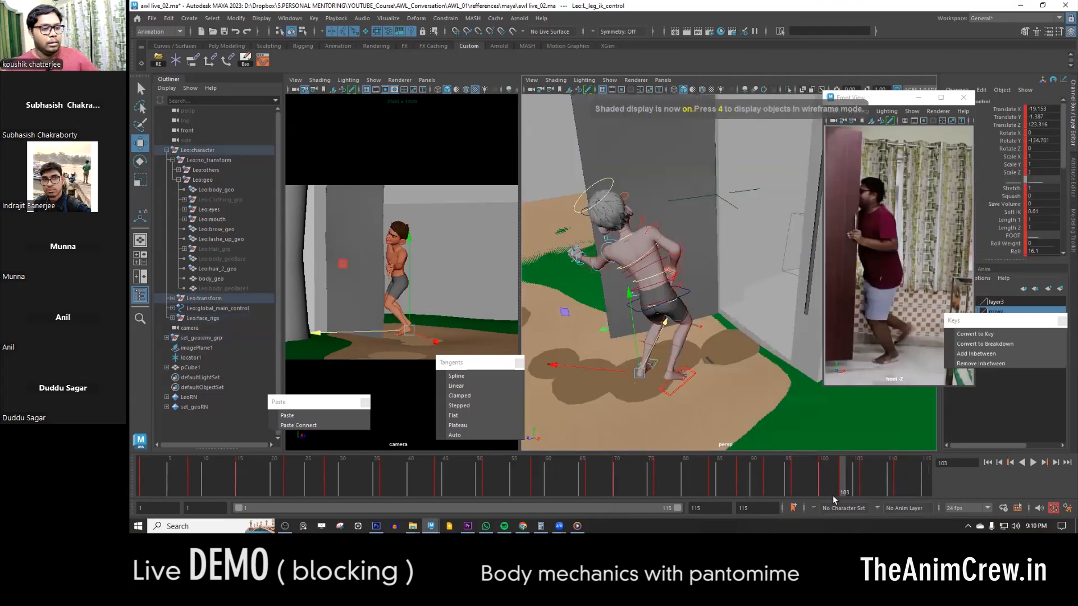
click(822, 476)
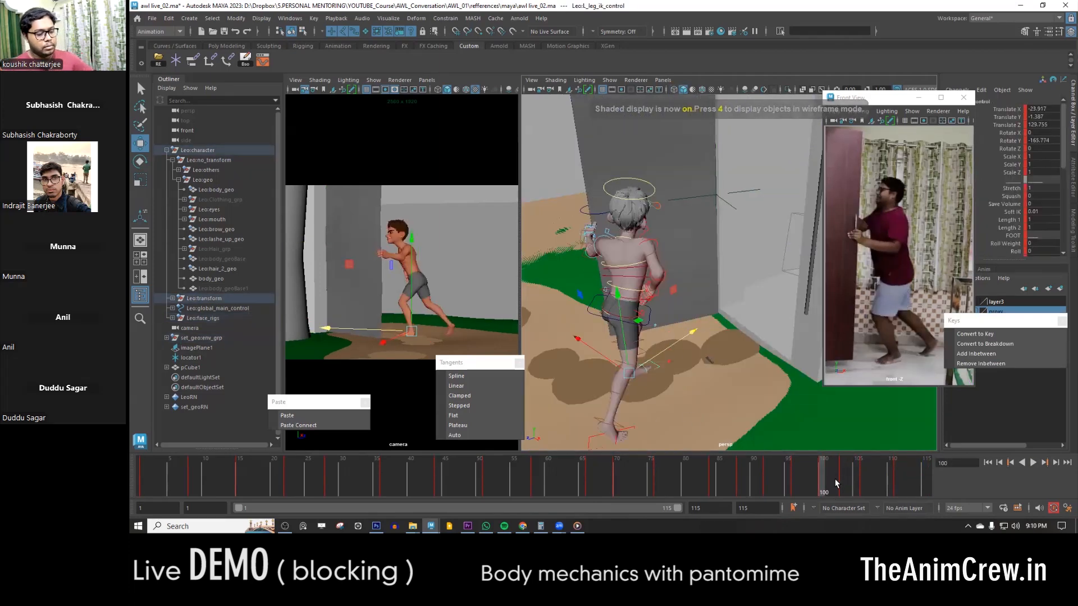
key(period)
key(comma)
key(period)
- Reposition the right leg IK control at frame 103 and compare the step with the neighbouring keys
click(679, 387)
alt+drag(655, 385, 632, 356)
alt+right_drag(633, 356, 710, 356)
alt+middle_drag(733, 444, 736, 401)
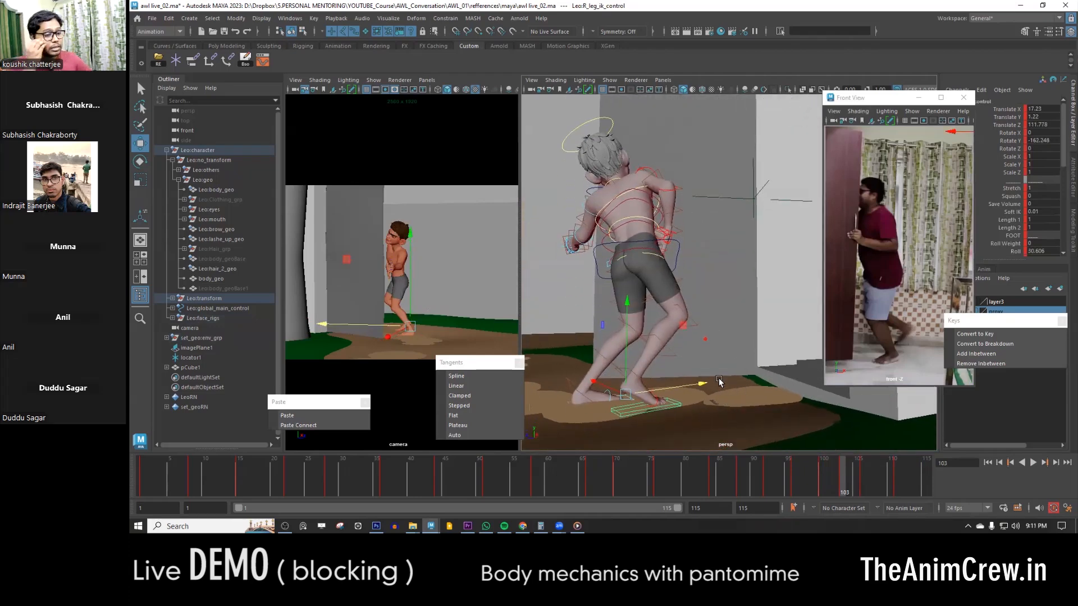
key(comma)
key(period)
key(period)
key(comma)
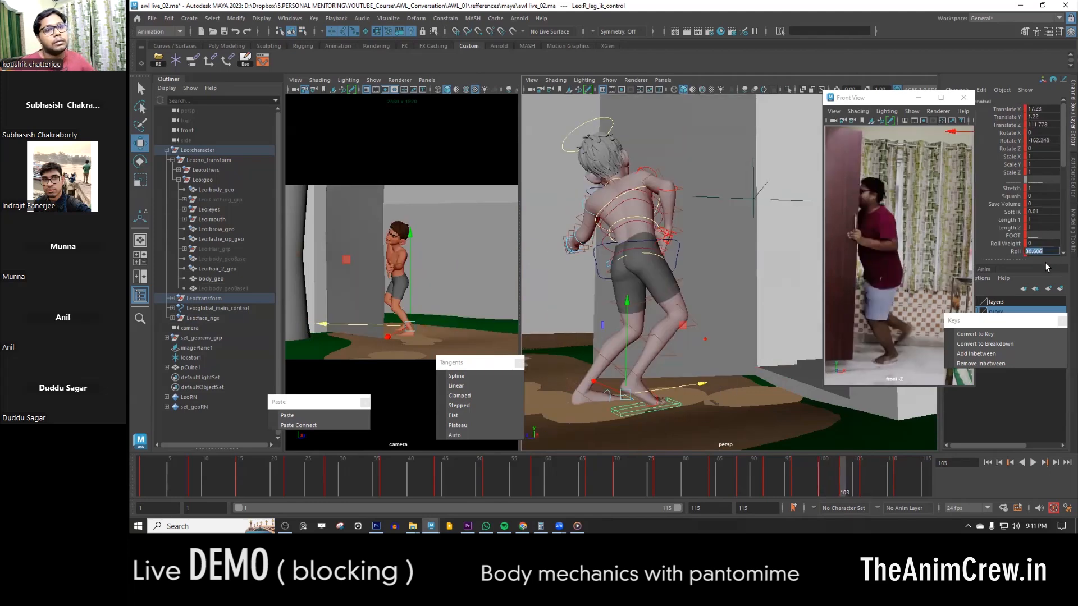
- Set the right leg IK control's Roll to 0 at frame 103 and inspect the flattened foot
text(0)
key(Return)
alt+middle_drag(651, 350, 661, 330)
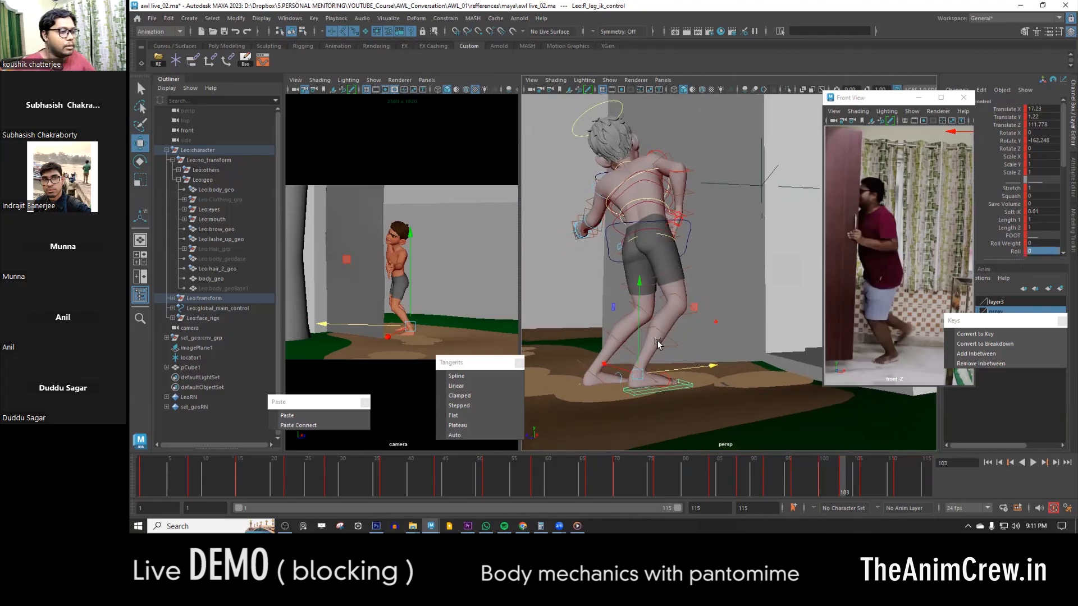
scroll(662, 330, up, 3)
drag(647, 413, 640, 371)
- Select the COG control at frame 103 and rotate it, checking the body angle against the neighbouring keys
scroll(644, 314, down, 3)
alt+drag(645, 305, 734, 312)
click(685, 229)
scroll(722, 281, down, 4)
alt+middle_drag(722, 282, 746, 306)
key(e)
key(comma)
key(period)
key(period)
key(comma)
drag(611, 290, 614, 268)
- Move the COG control at frame 103 to balance the weight over the feet and compare the neighbouring keys
key(w)
alt+drag(617, 270, 575, 289)
alt+right_drag(575, 288, 743, 291)
alt+middle_drag(743, 291, 710, 303)
click(1013, 110)
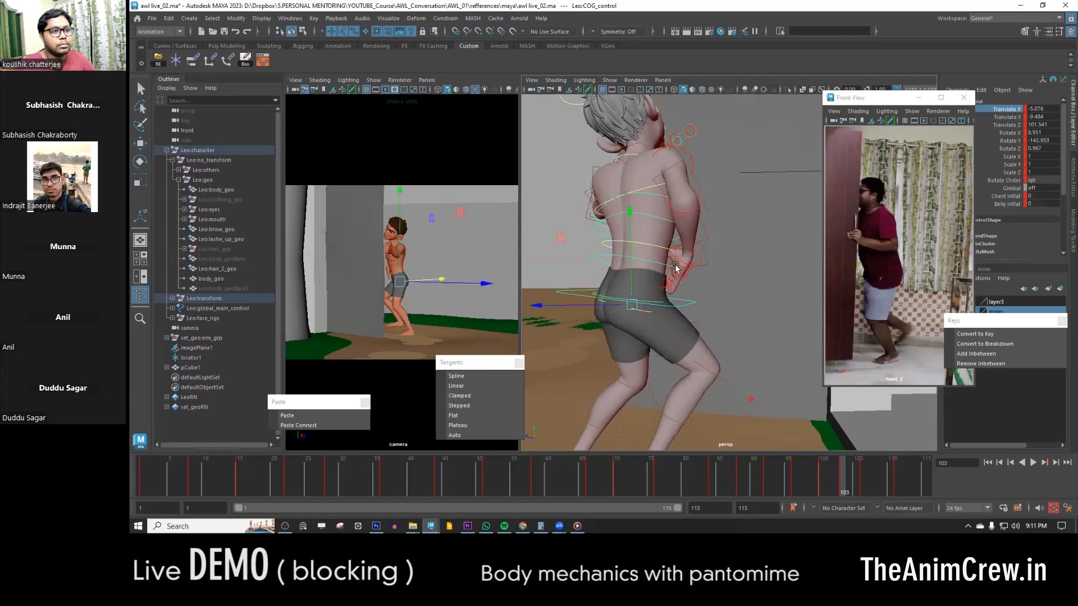
key(comma)
key(period)
key(period)
key(comma)
- Raise the COG control to a Translate Y of about -6.84 at frame 103 and compare the neighbouring keys
key(period)
key(comma)
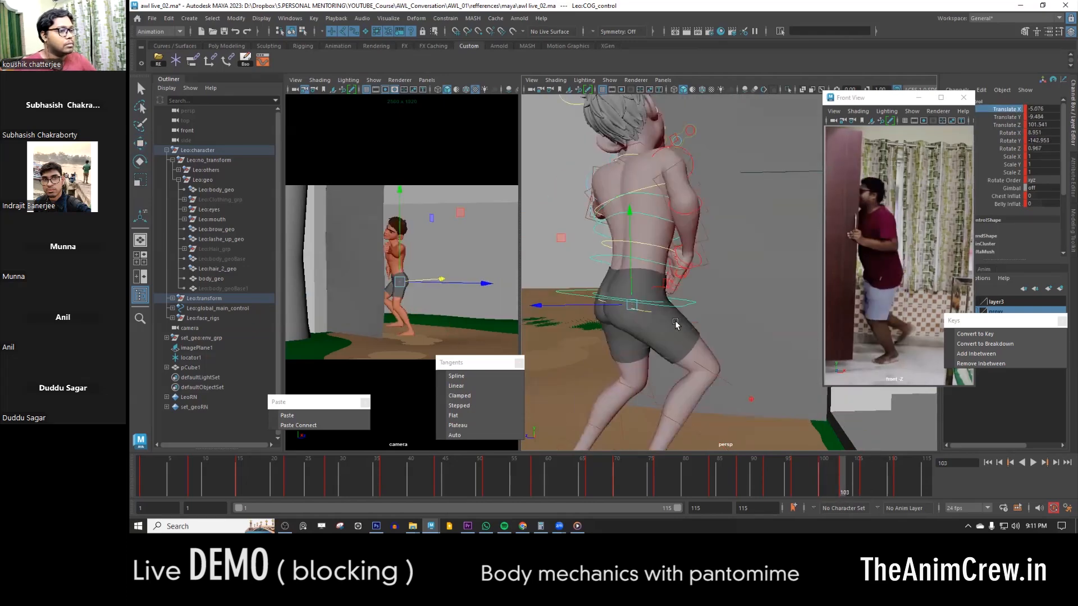
alt+drag(704, 331, 673, 246)
scroll(707, 326, down, 5)
alt+middle_drag(707, 334, 707, 325)
alt+drag(736, 327, 766, 321)
key(comma)
key(period)
key(period)
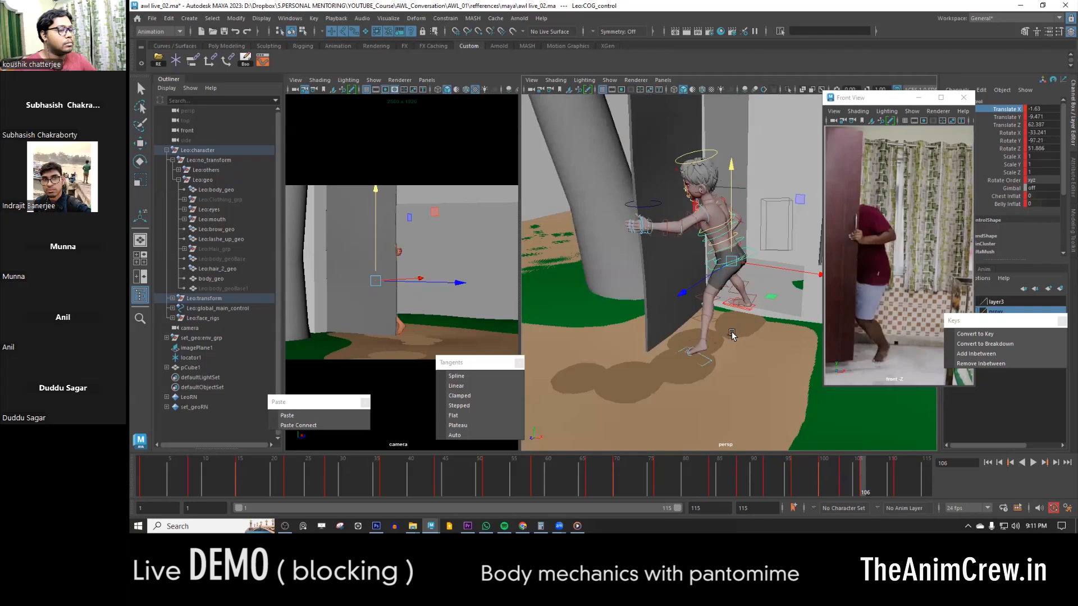
key(comma)
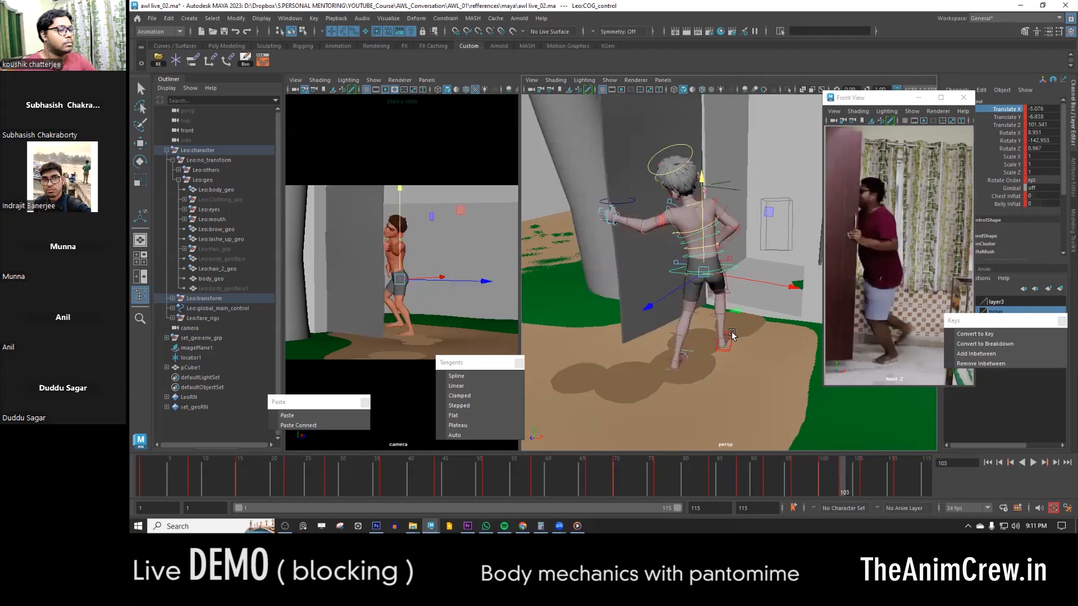
key(comma)
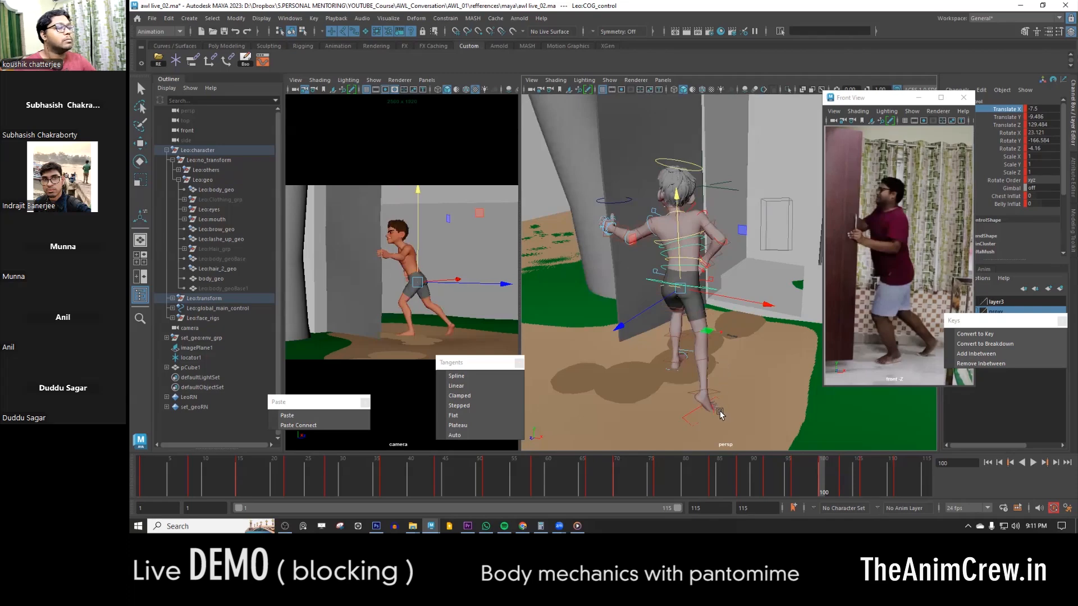
key(period)
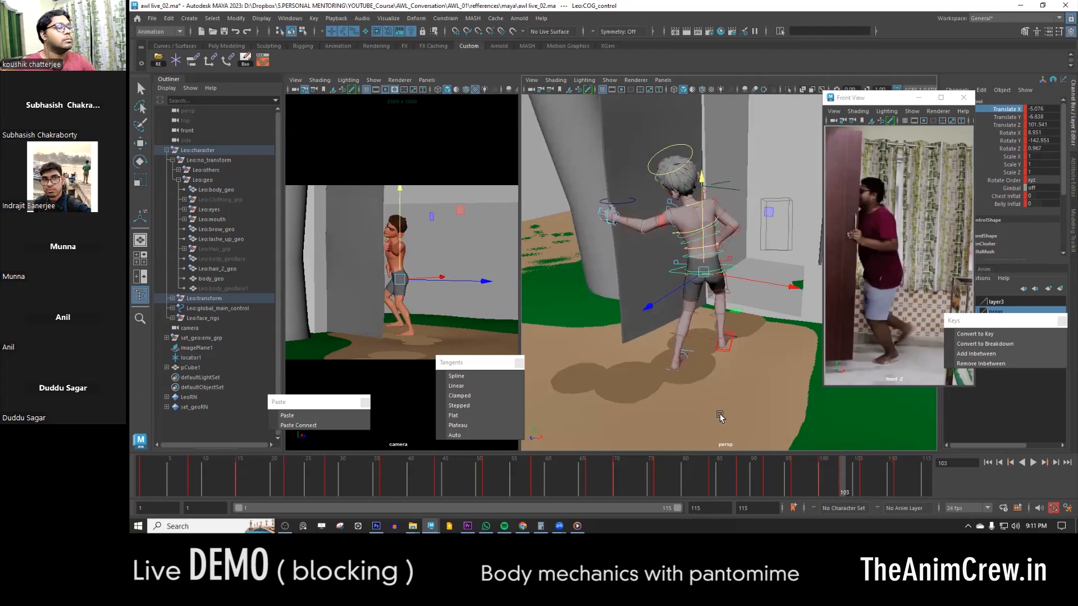
- Try adjusting the right leg IK control's Side Roll and Heel Pivot at frame 103, then undo the last change
alt+right_drag(732, 354, 729, 417)
click(707, 423)
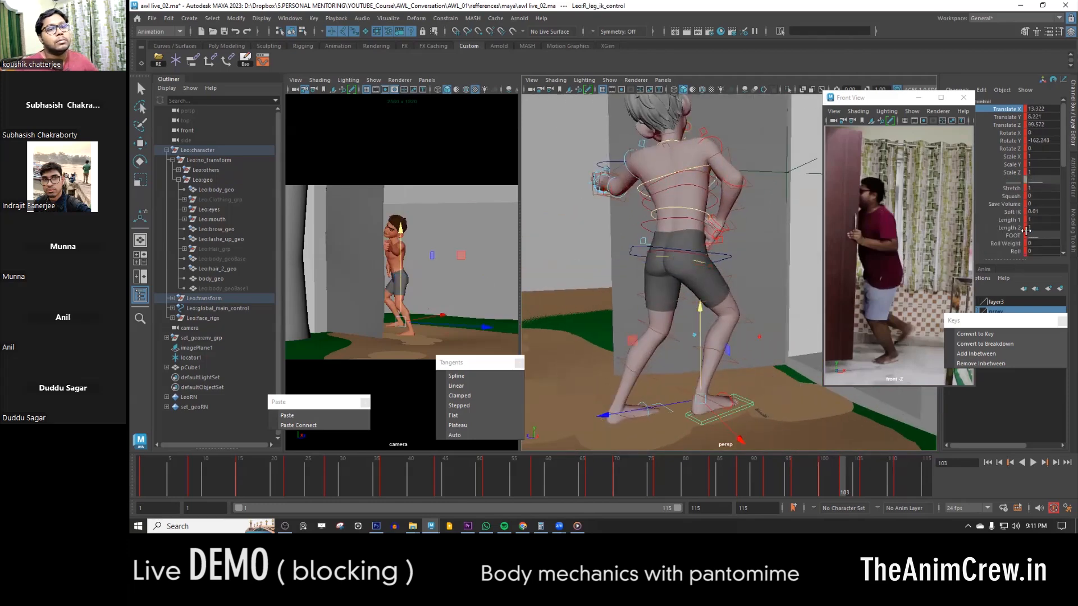
scroll(1025, 239, down, 1)
middle_drag(690, 323, 755, 319)
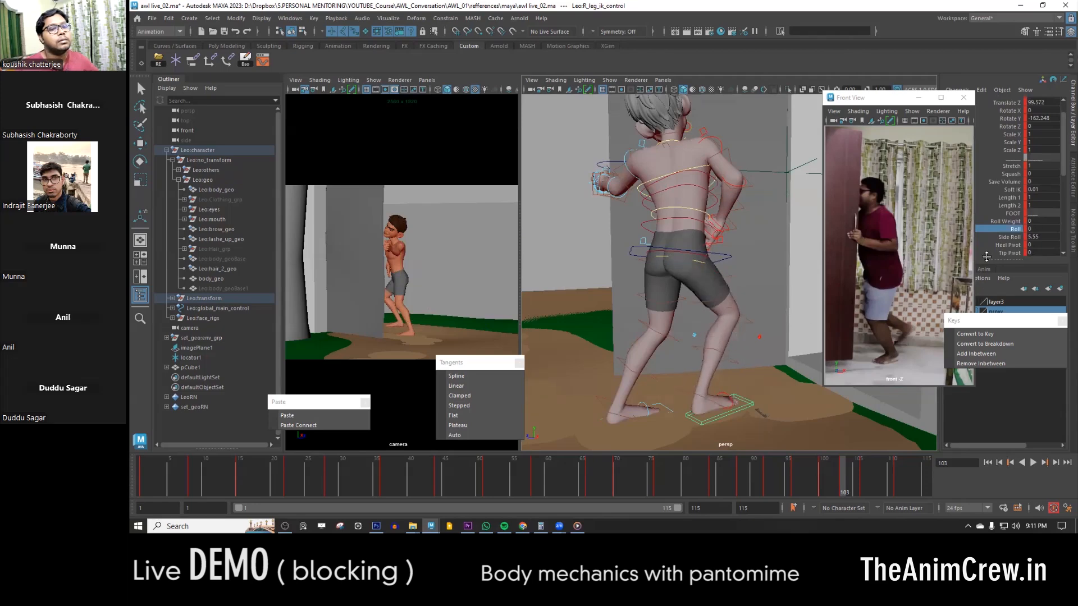
click(1011, 236)
middle_drag(665, 339, 808, 359)
click(1015, 245)
key(ctrl+z)
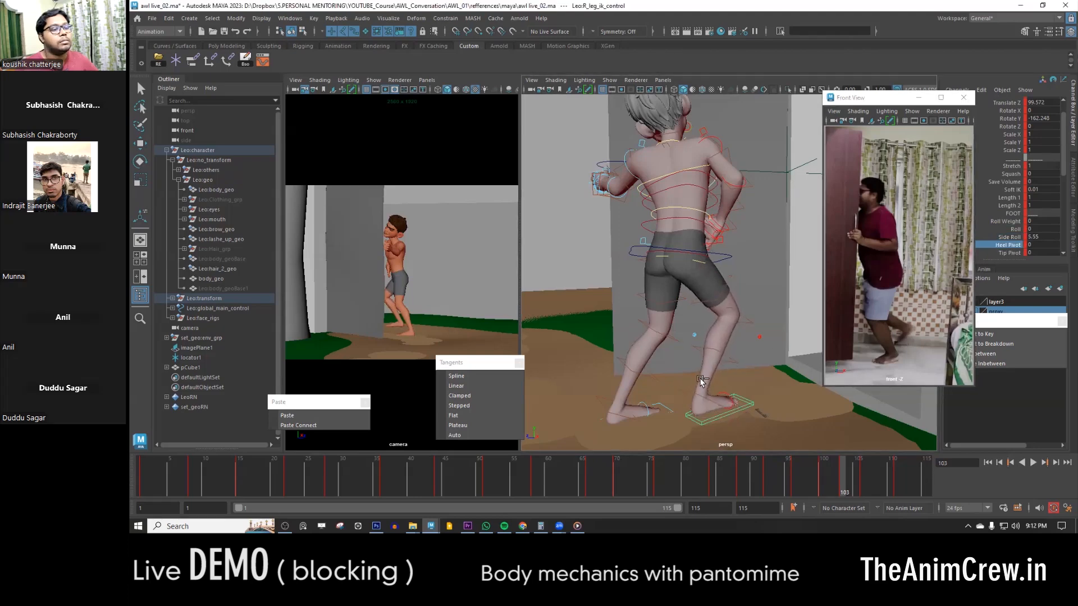
- Play the animation and scrub around frame 103 to review the step from a wider view
alt+right_drag(679, 345, 685, 361)
alt+middle_drag(686, 361, 678, 356)
mouse_move(697, 366)
alt+mouse_down()
mouse_move(722, 378)
mouse_move(770, 374)
mouse_move(677, 364)
mouse_move(686, 385)
alt+mouse_up()
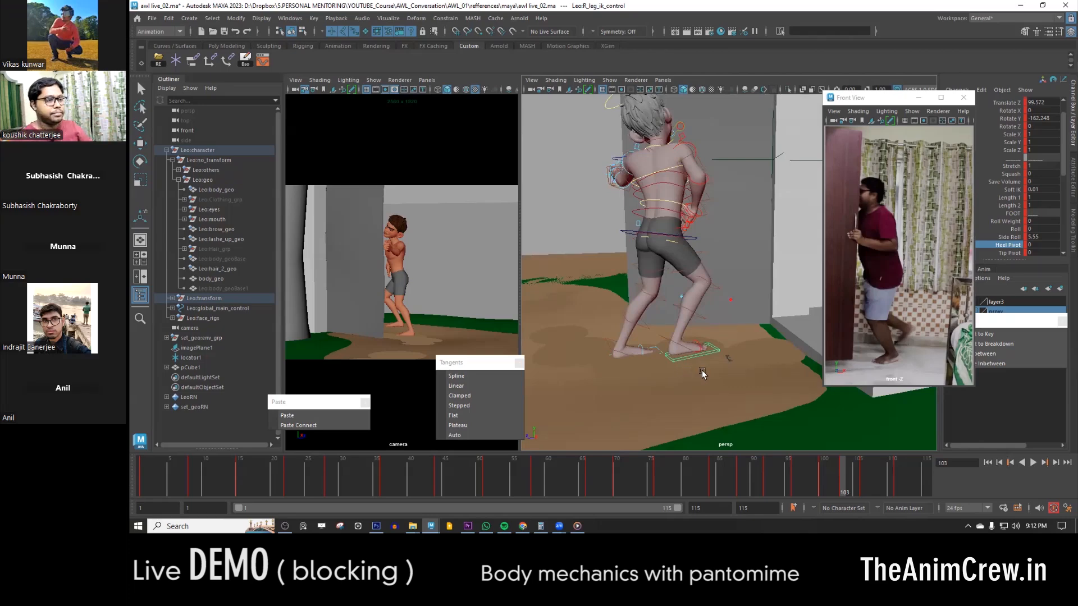
key(alt+v)
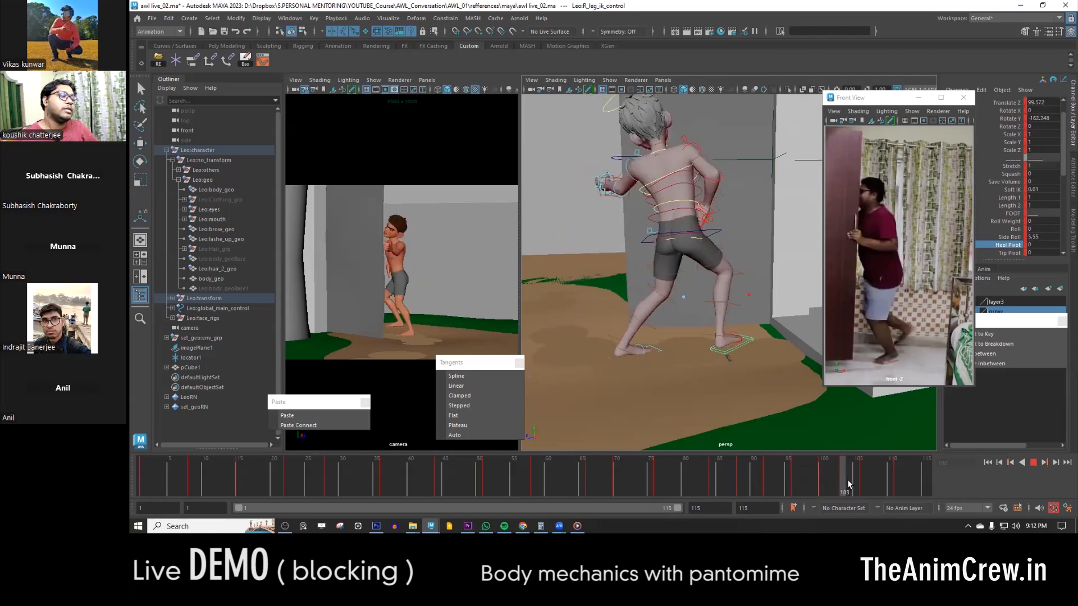
drag(831, 479, 843, 478)
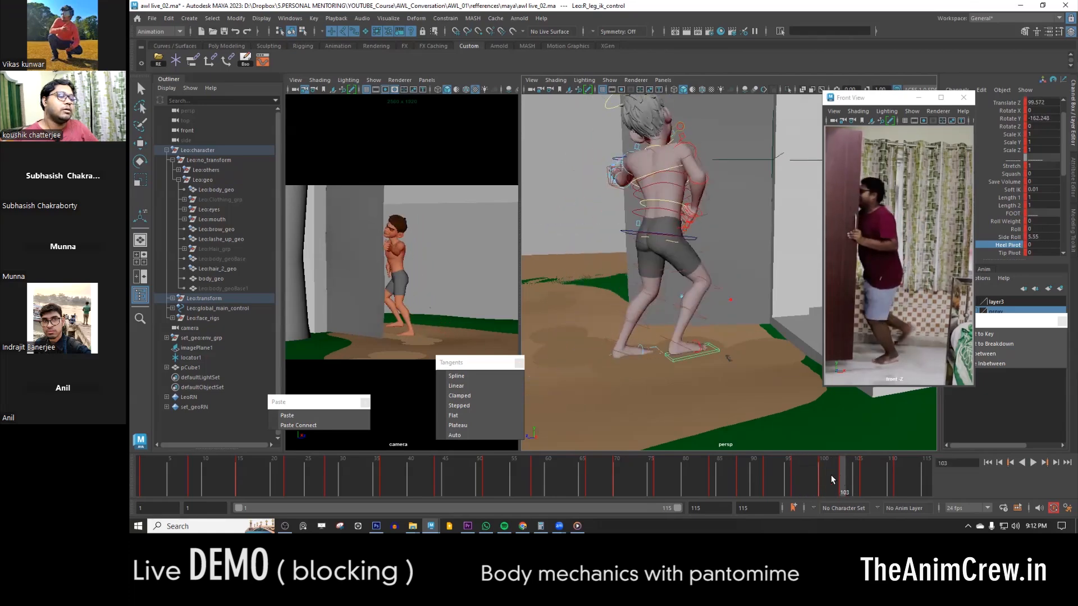
- Try turning the left leg IK control to a Rotate Y of about -114.8 and shifting its position at frame 103
alt+drag(636, 367, 654, 364)
alt+right_drag(654, 364, 706, 413)
click(629, 395)
key(w)
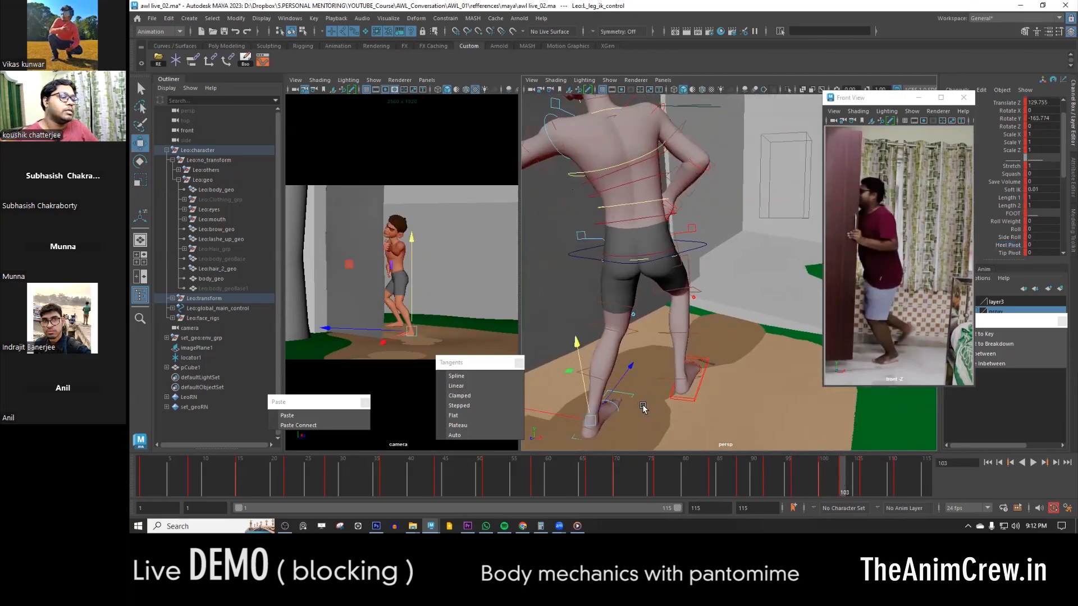
alt+middle_drag(642, 408, 666, 361)
alt+drag(666, 361, 639, 375)
key(e)
key(w)
middle_drag(610, 387, 658, 326)
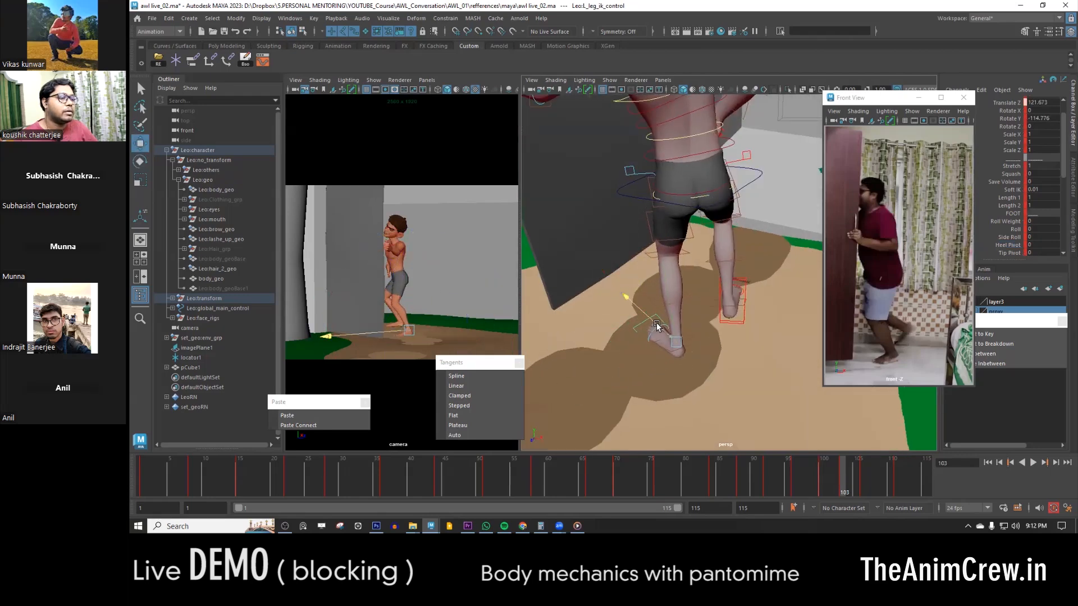
- Compare the left foot placement at frame 103 with the previous key and examine the foot up close
key(comma)
key(period)
key(comma)
key(period)
alt+drag(677, 345, 767, 362)
alt+middle_drag(727, 398, 727, 376)
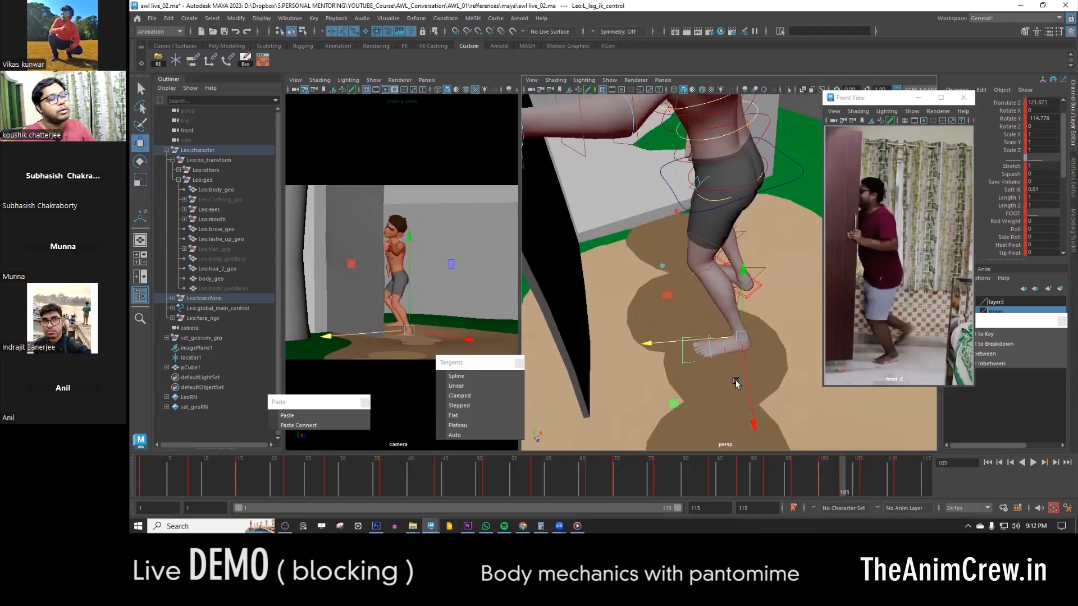
alt+right_drag(726, 375, 761, 394)
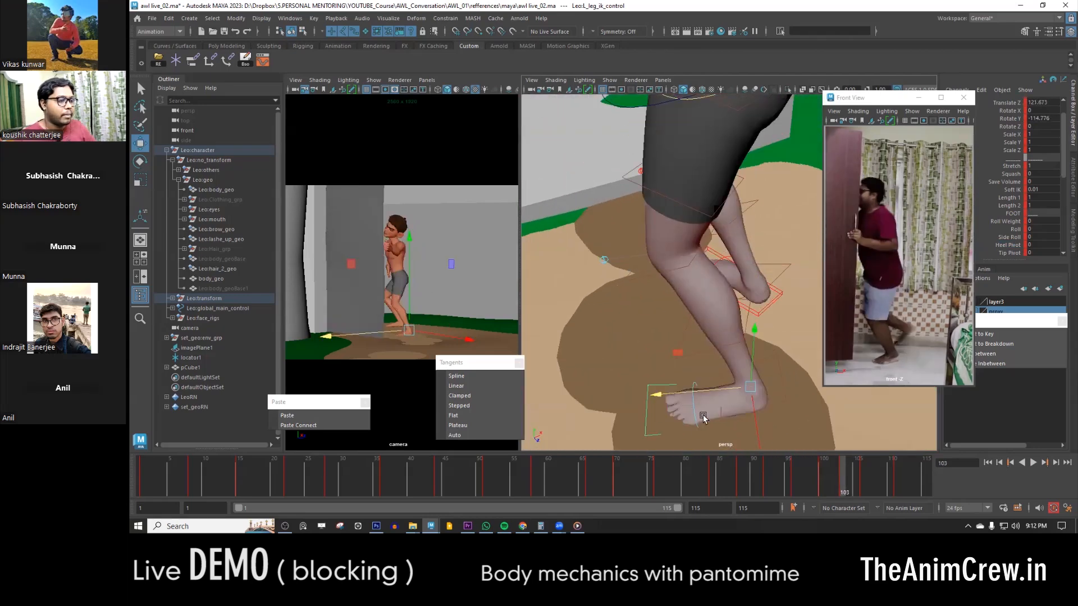
- Undo the left leg IK control's move and rotation at frame 103
key(ctrl+z)
key(ctrl+z)
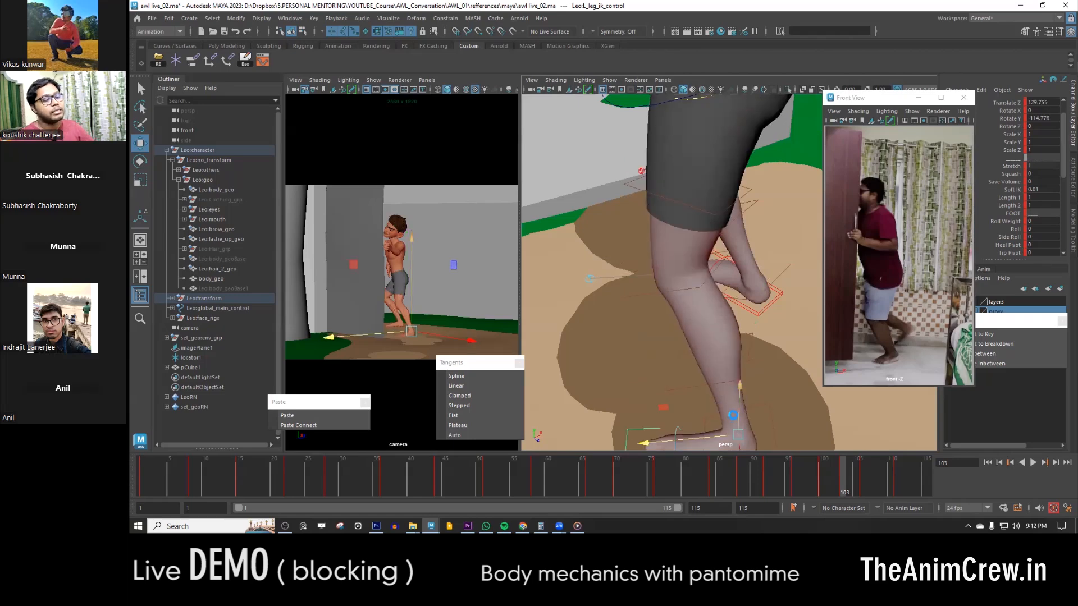
key(q)
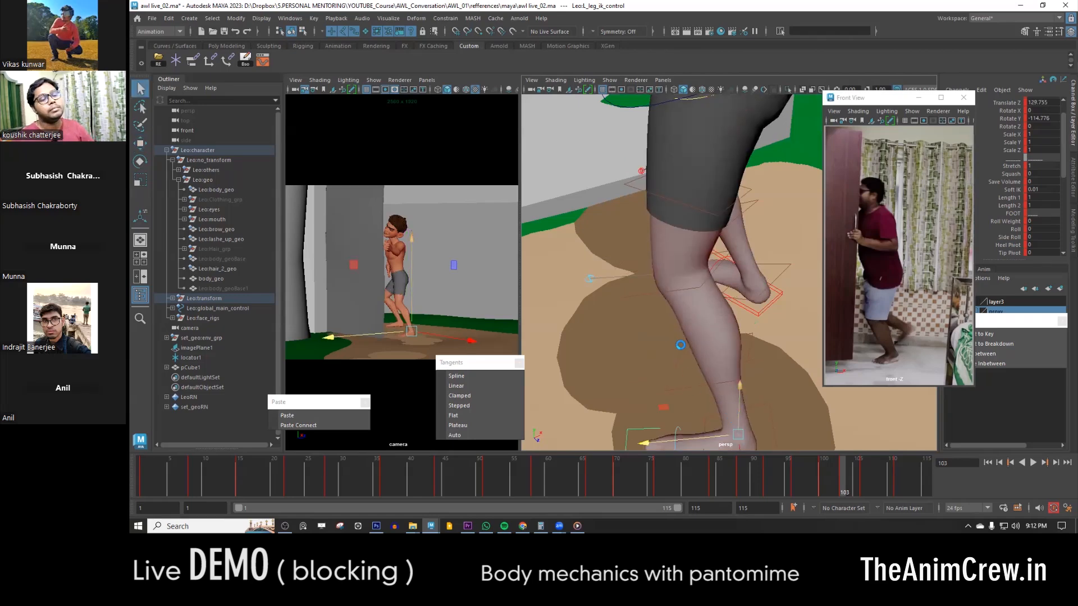
key(w)
alt+middle_drag(681, 347, 658, 295)
key(ctrl+z)
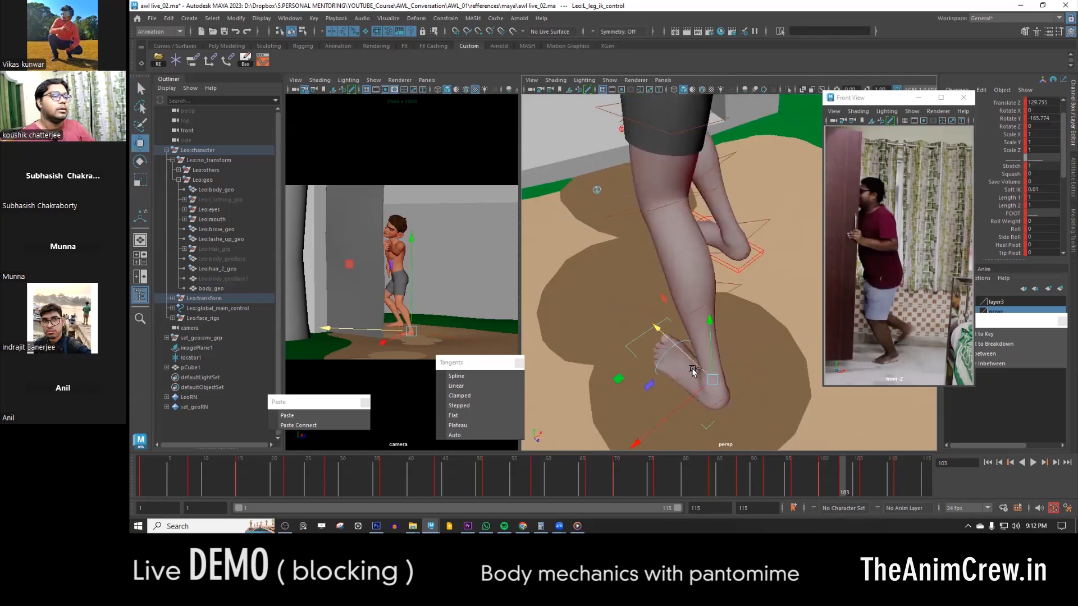
- Try turning the left foot about its toe by raising the IK control's Tip Pivot to 50.1 at frame 103
alt+middle_drag(720, 391, 673, 348)
click(1009, 245)
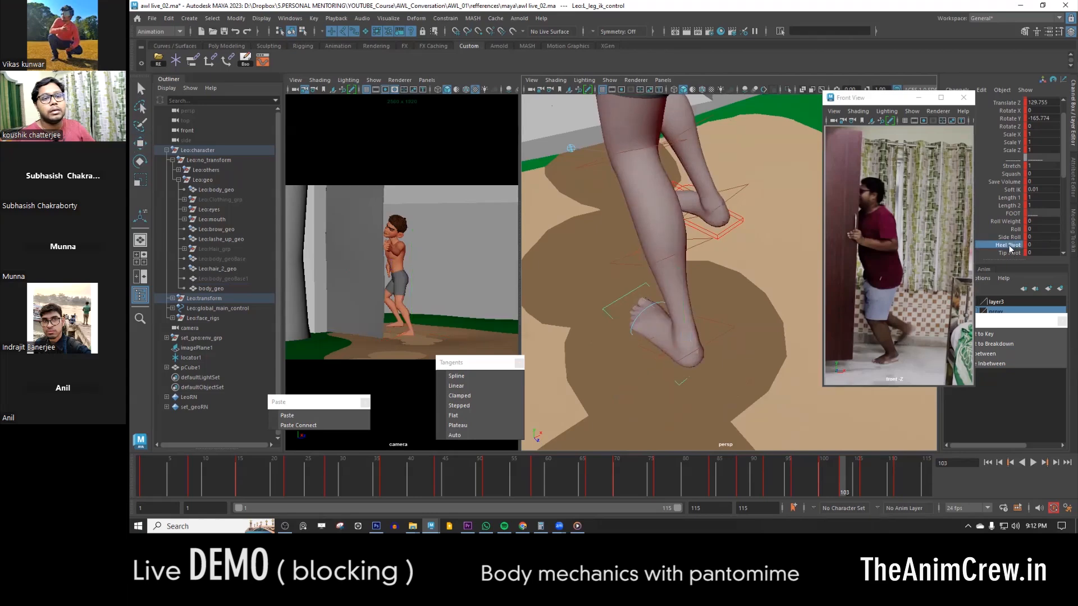
click(1009, 253)
middle_drag(669, 366, 854, 345)
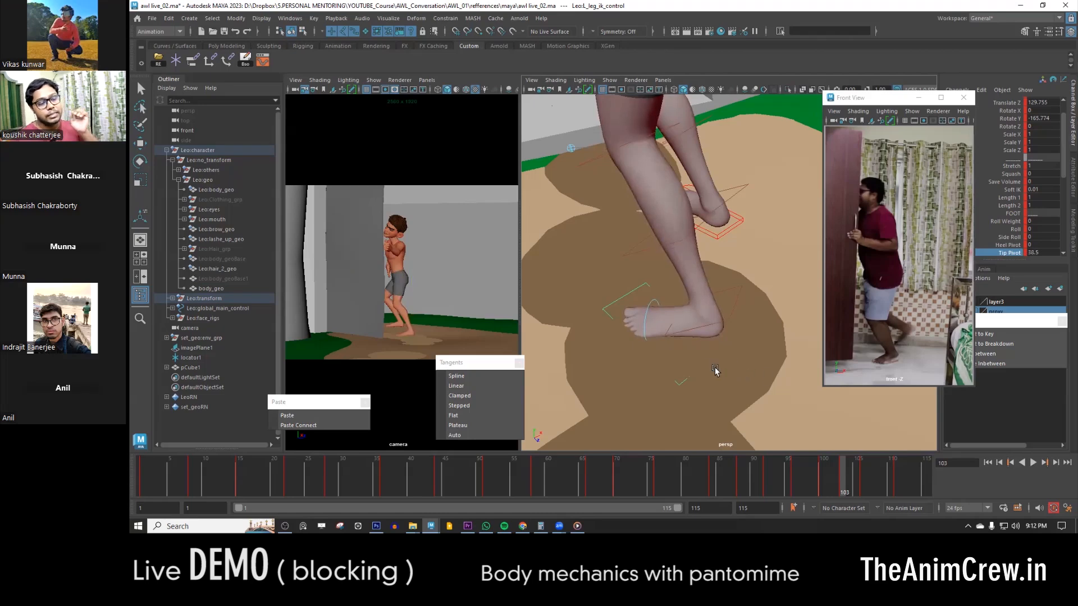
middle_drag(728, 380, 756, 341)
alt+right_drag(756, 341, 686, 348)
alt+middle_drag(686, 349, 635, 353)
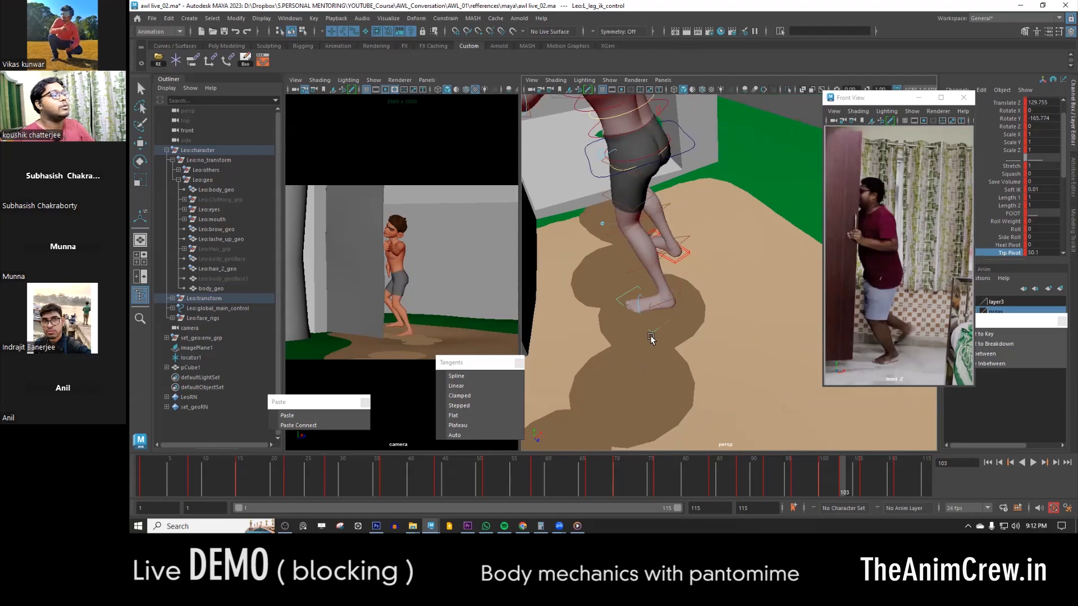
- Try rotating the left leg IK control, undo it, and return its Tip Pivot to 0
key(e)
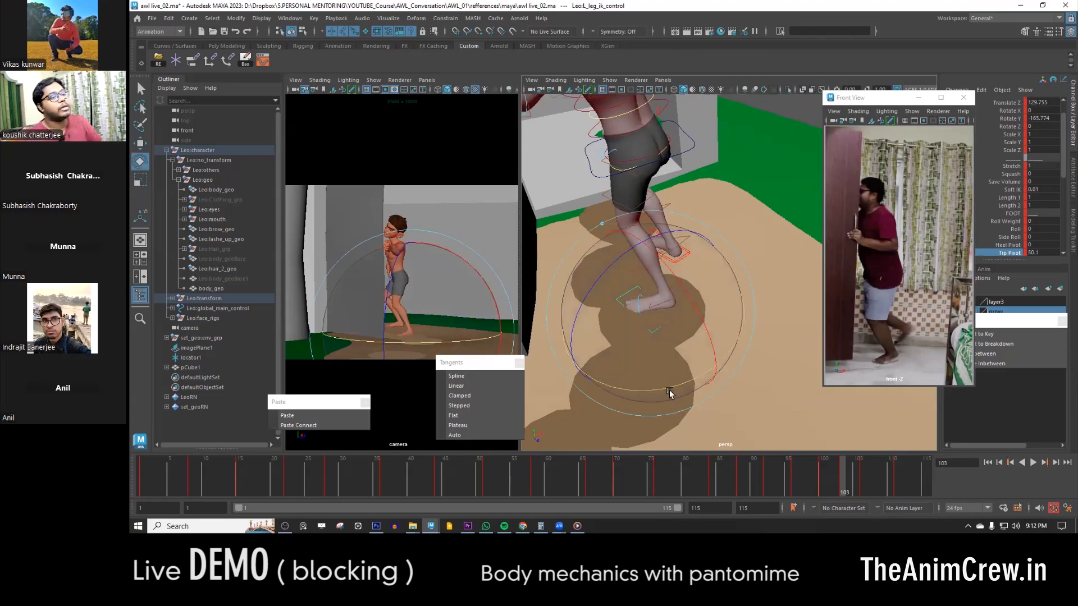
drag(668, 389, 648, 323)
key(ctrl+z)
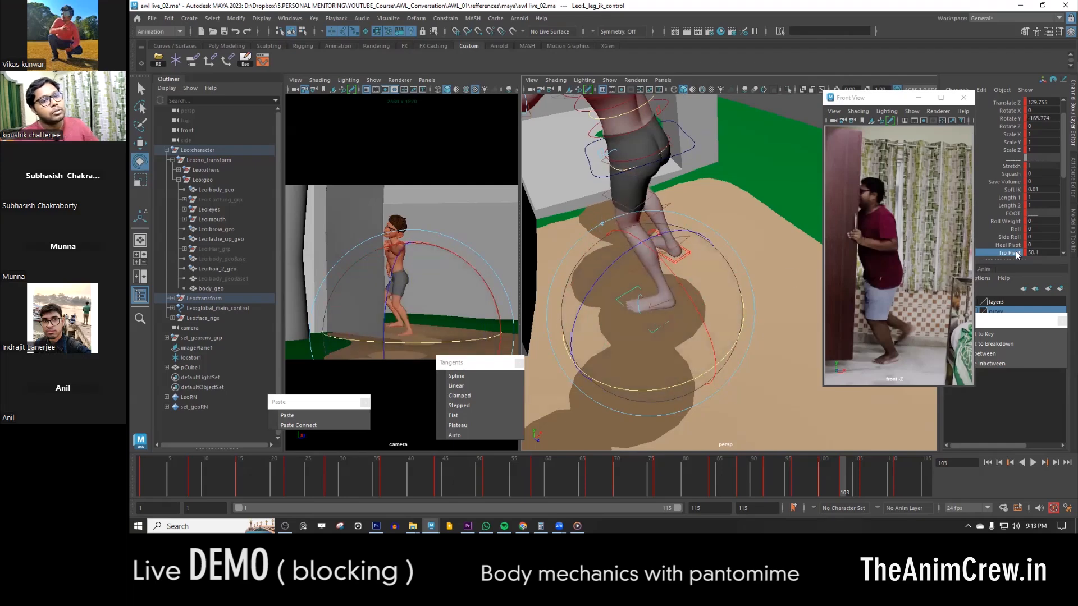
middle_drag(674, 324, 487, 338)
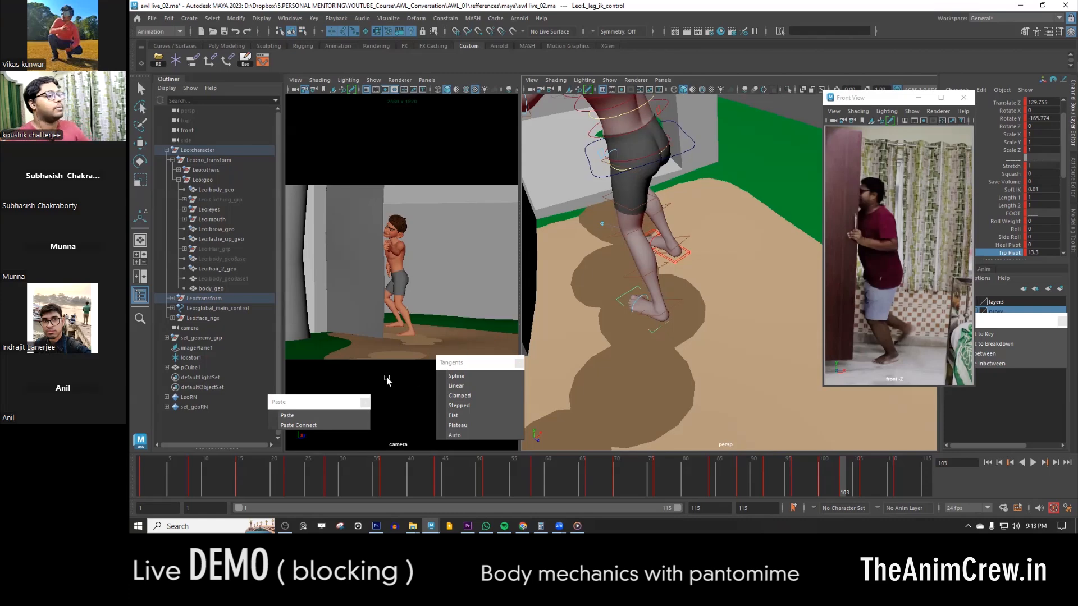
middle_drag(696, 319, 694, 337)
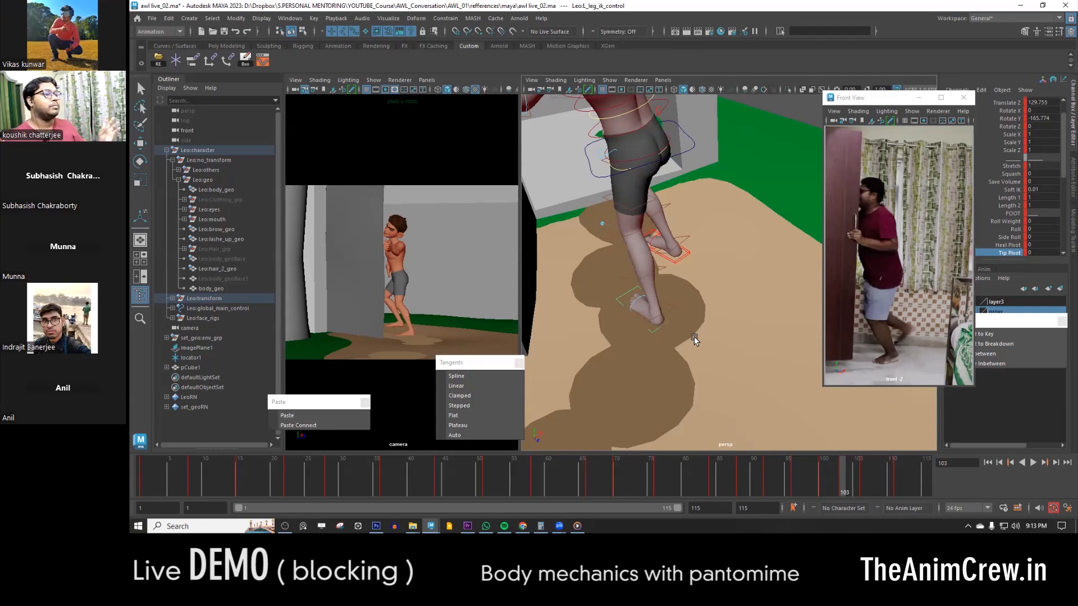
- Select the COG control and compare the body pose at frame 103 with the neighbouring keys from behind
alt+right_drag(694, 337, 669, 281)
alt+middle_drag(668, 281, 669, 349)
alt+drag(669, 351, 604, 272)
alt+right_drag(605, 272, 701, 242)
alt+middle_drag(701, 241, 732, 305)
alt+right_drag(733, 305, 682, 289)
alt+drag(683, 289, 725, 305)
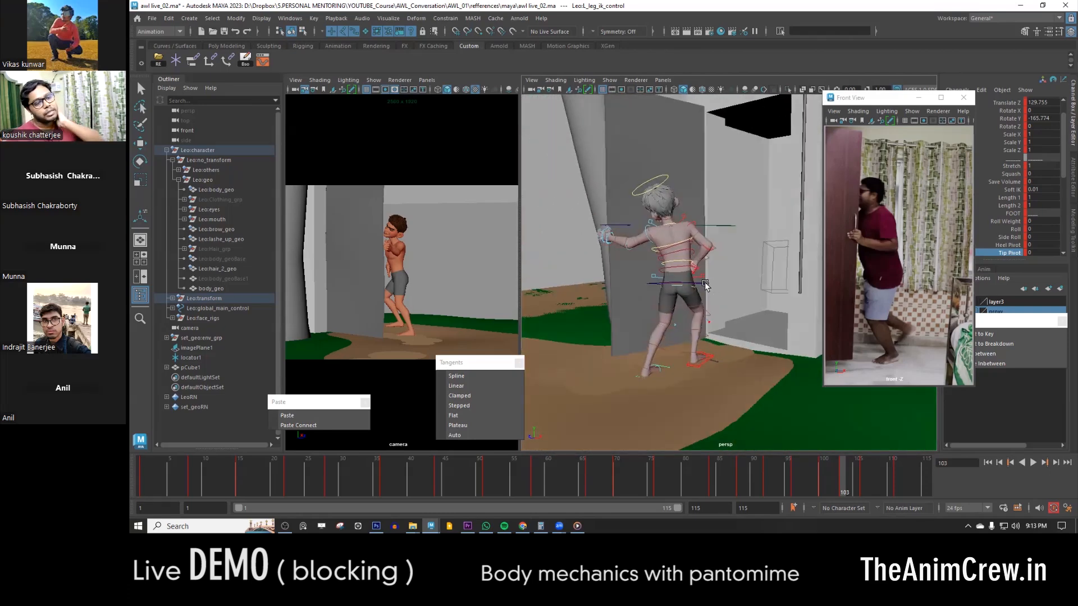
click(709, 284)
key(e)
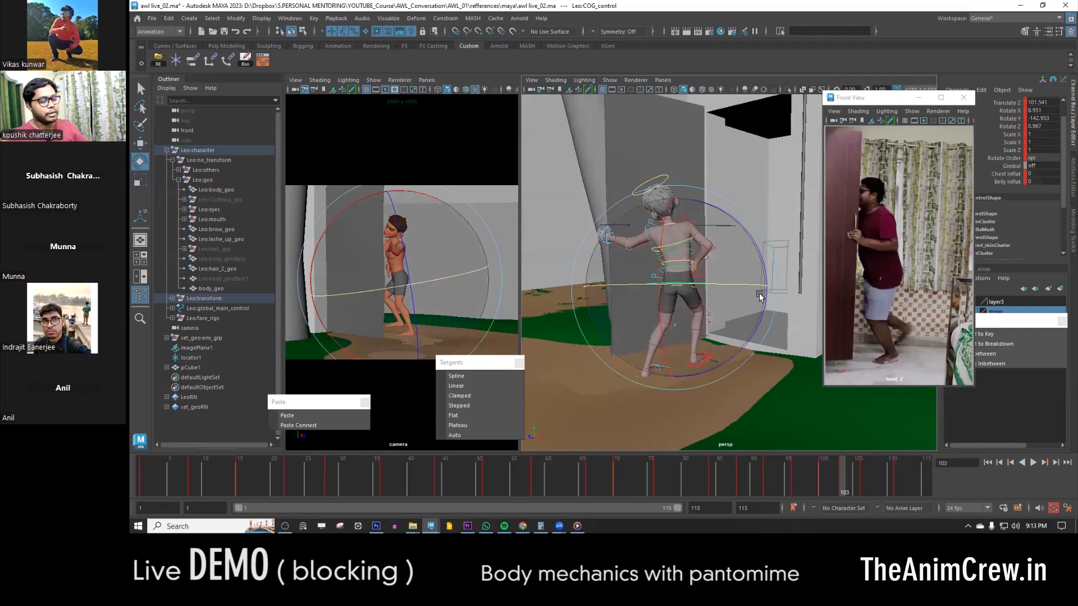
key(comma)
key(period)
key(period)
key(comma)
key(comma)
key(period)
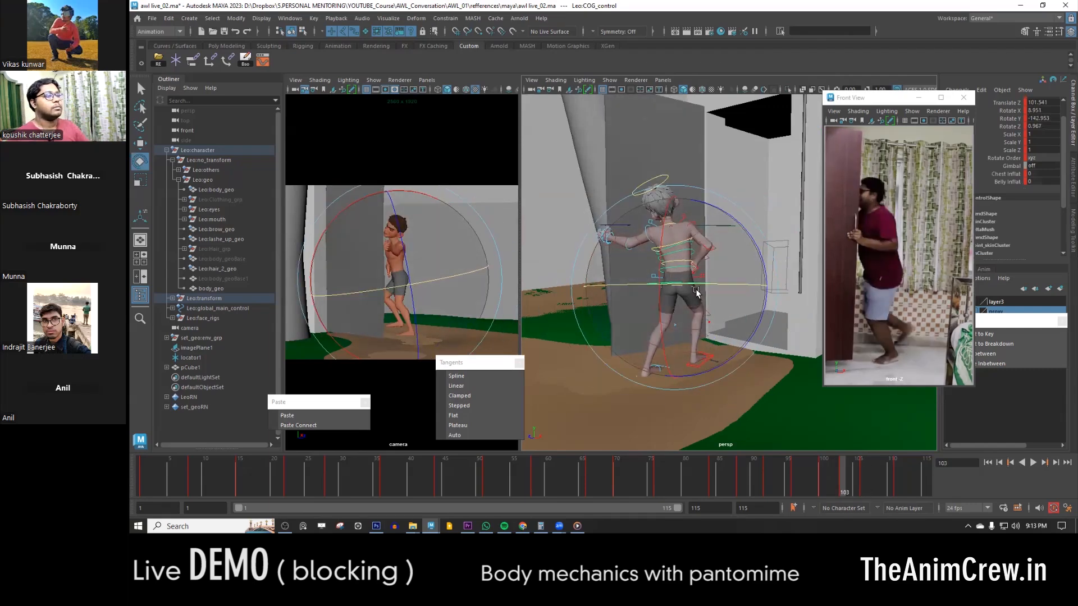
- Choose the COG control's Rotate Y channel at frame 103 and examine the hip direction from a higher angle
scroll(689, 274, up, 5)
key(w)
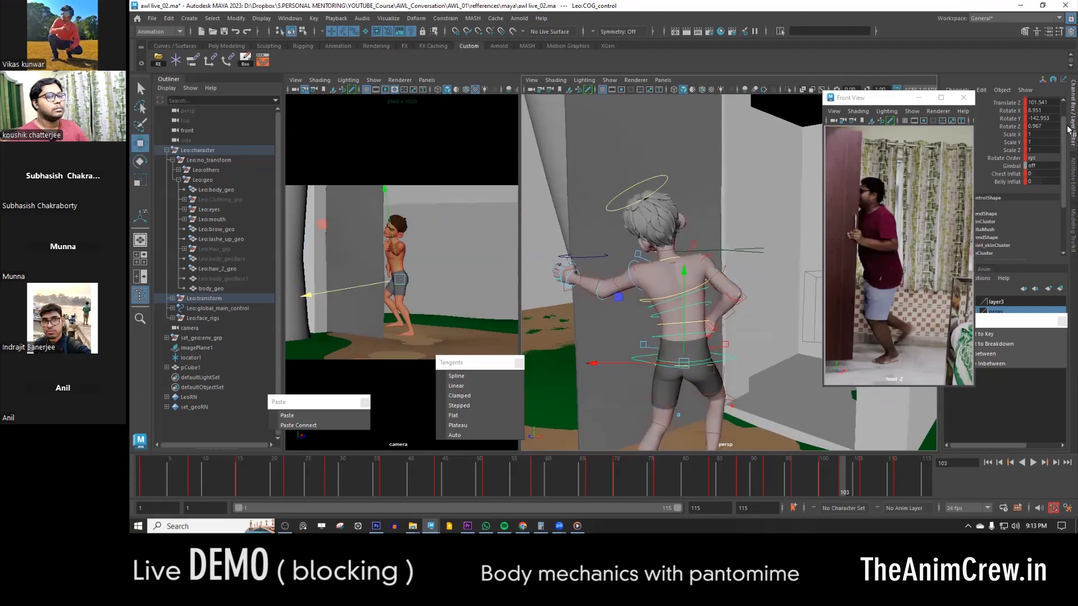
click(1011, 121)
alt+drag(646, 337, 703, 335)
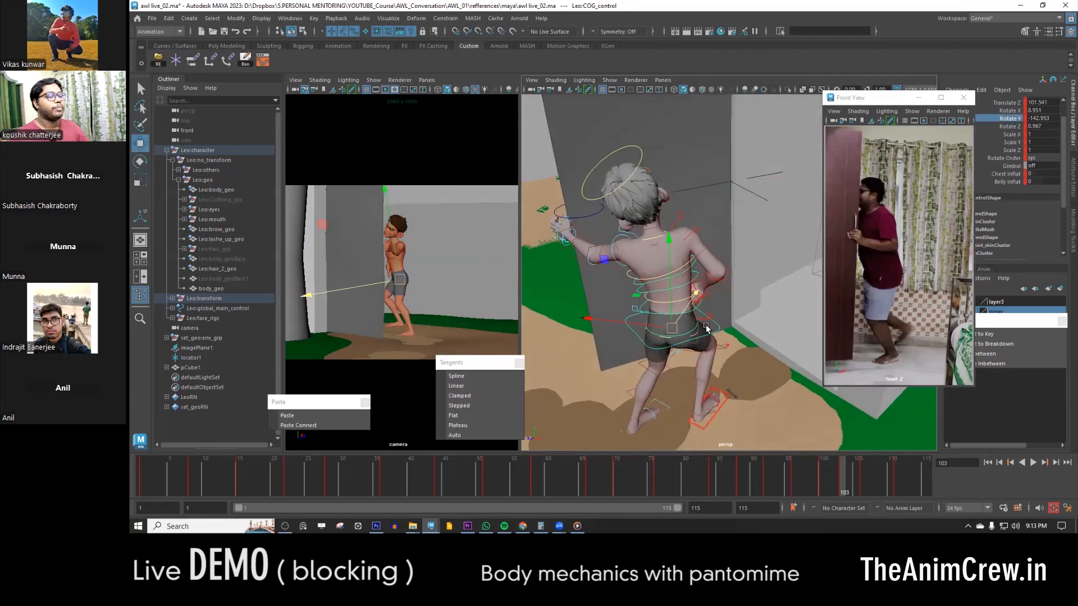
key(e)
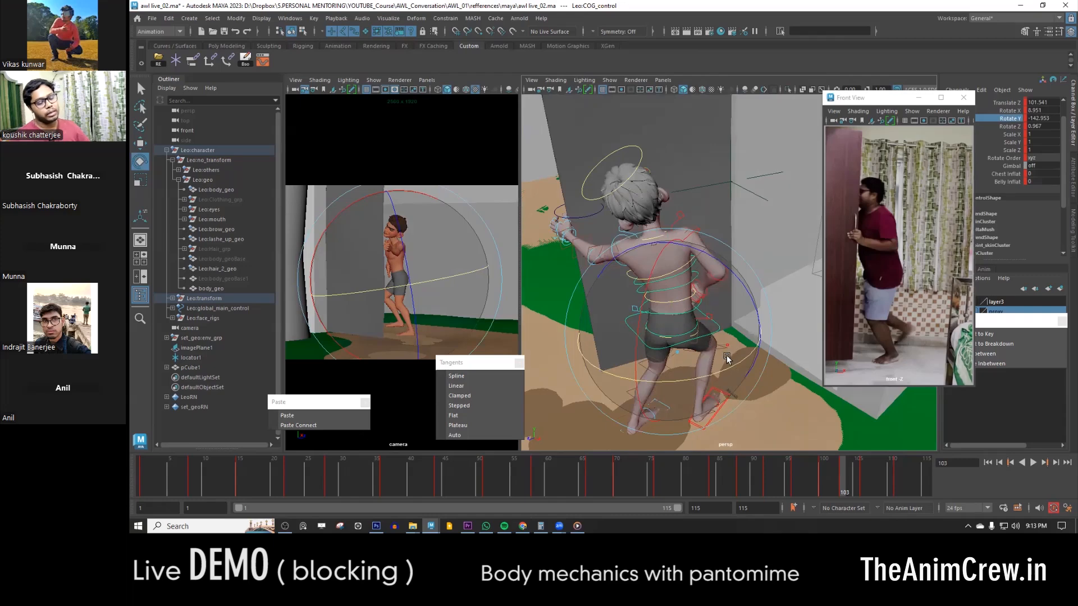
- Play the animation and step through the keys at frames 84, 88 and 92 to examine the body turn
key(alt+v)
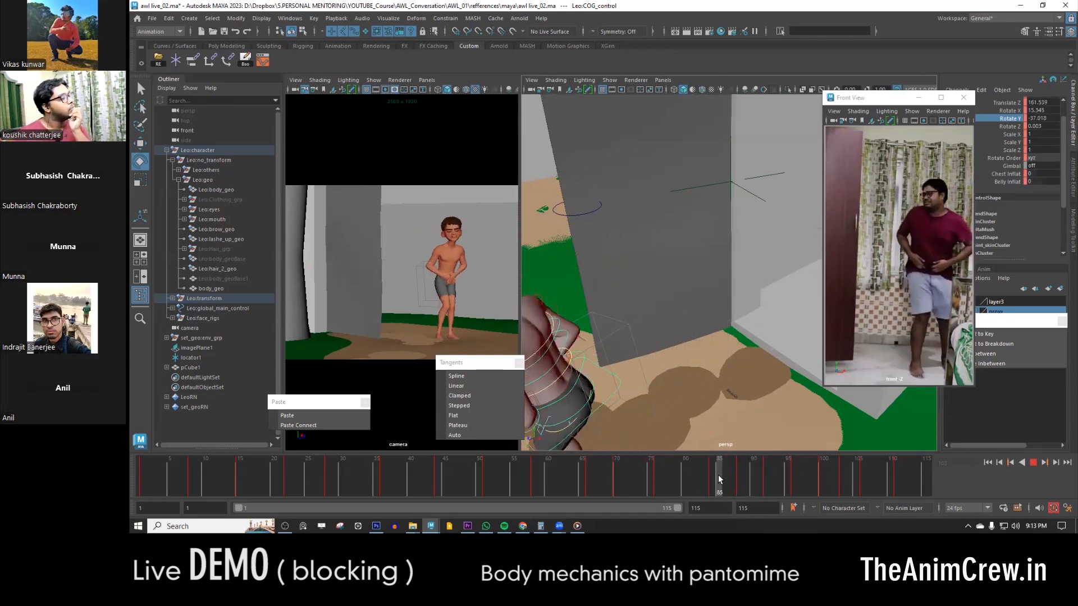
drag(726, 482, 741, 490)
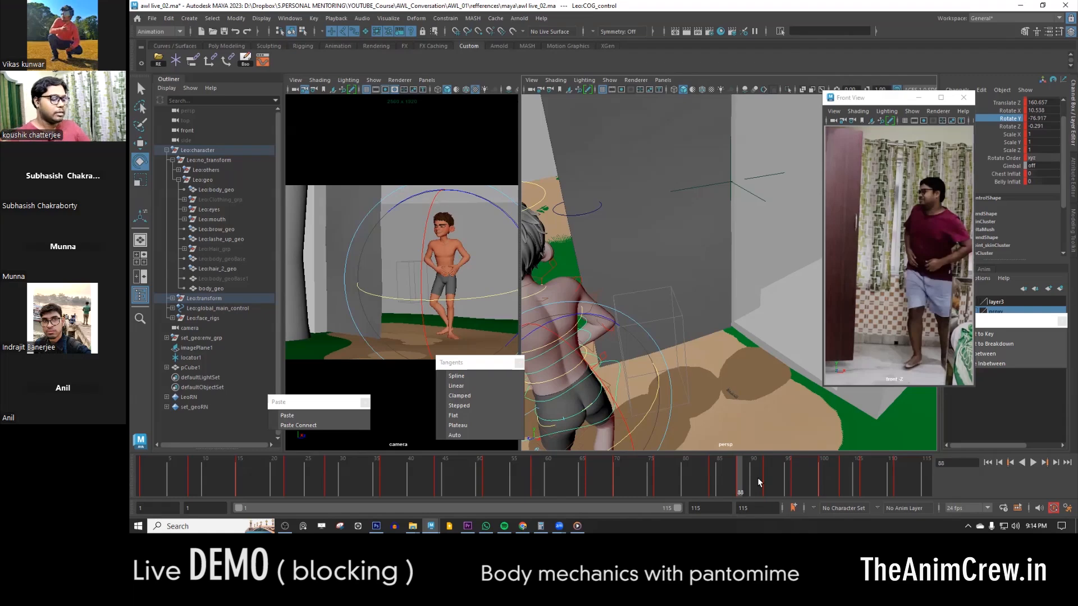
key(comma)
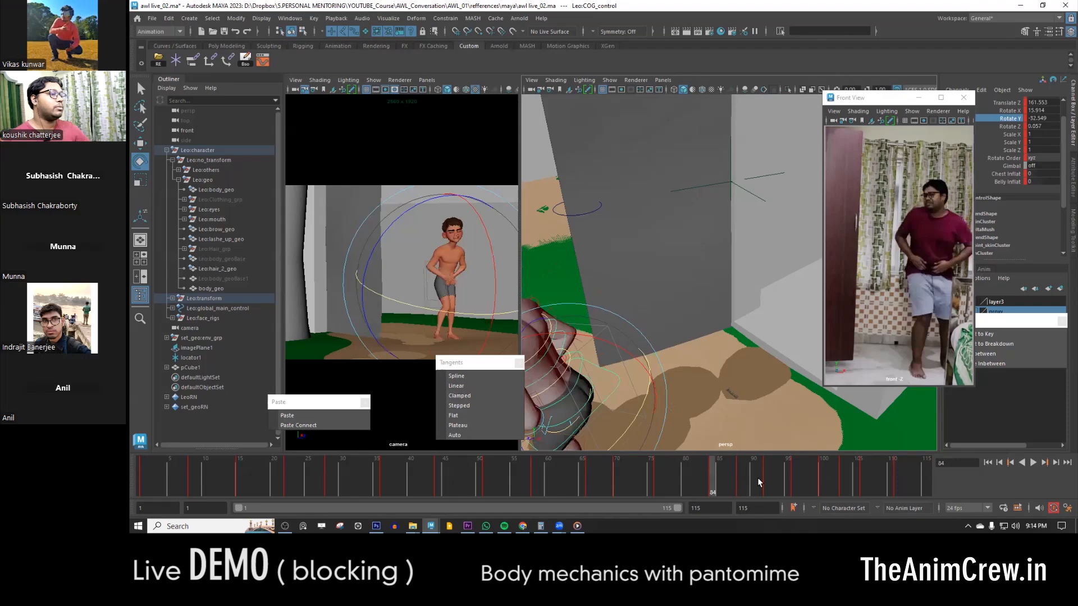
key(period)
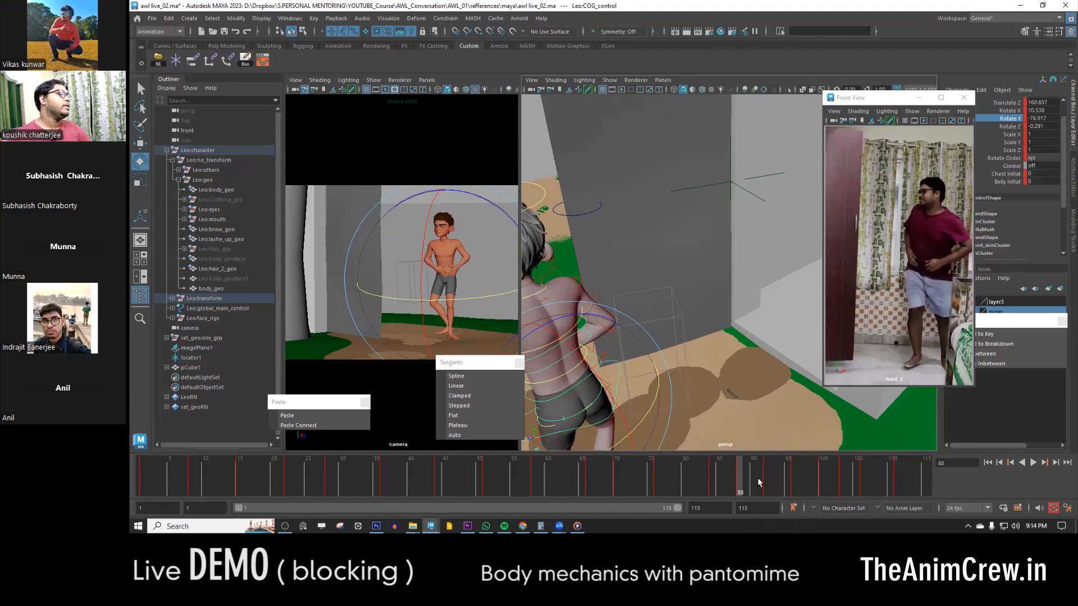
key(period)
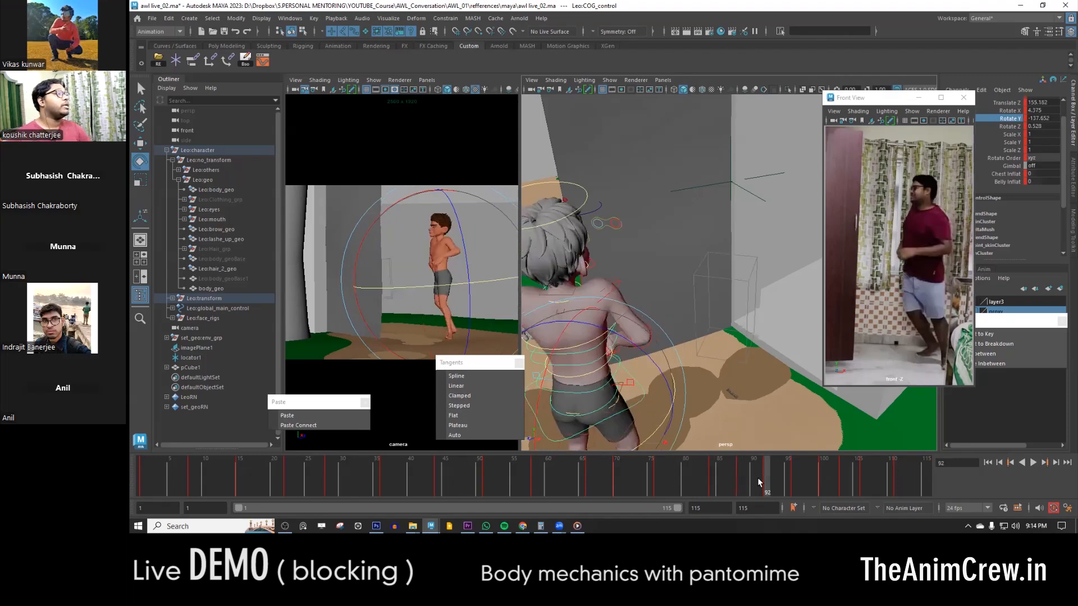
key(comma)
key(period)
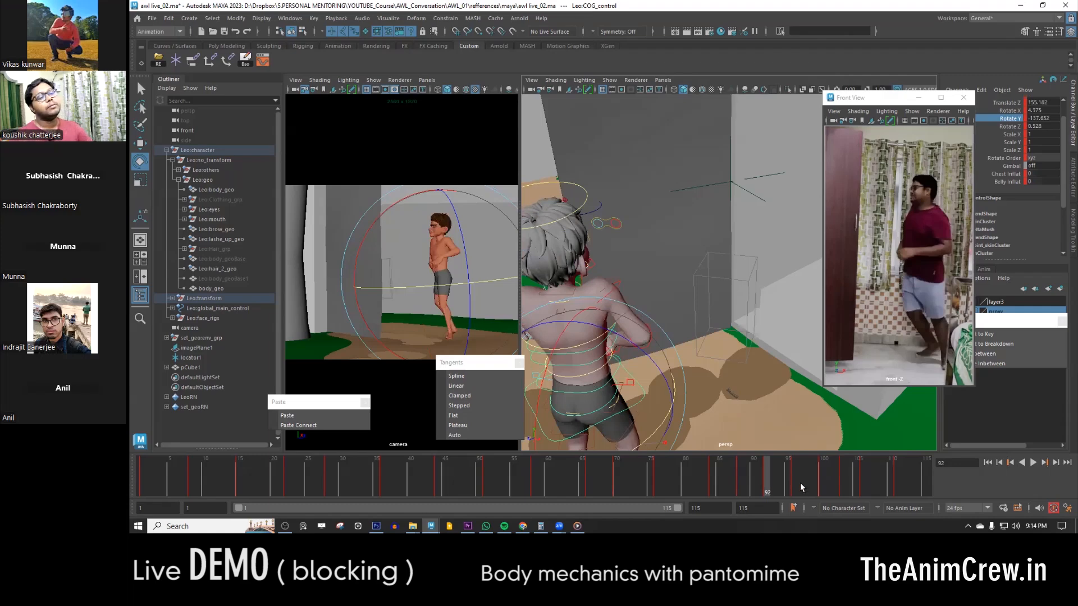
- Step through the keys from frame 92 to 103 and compare the body turn and hip direction from behind
key(comma)
key(period)
key(period)
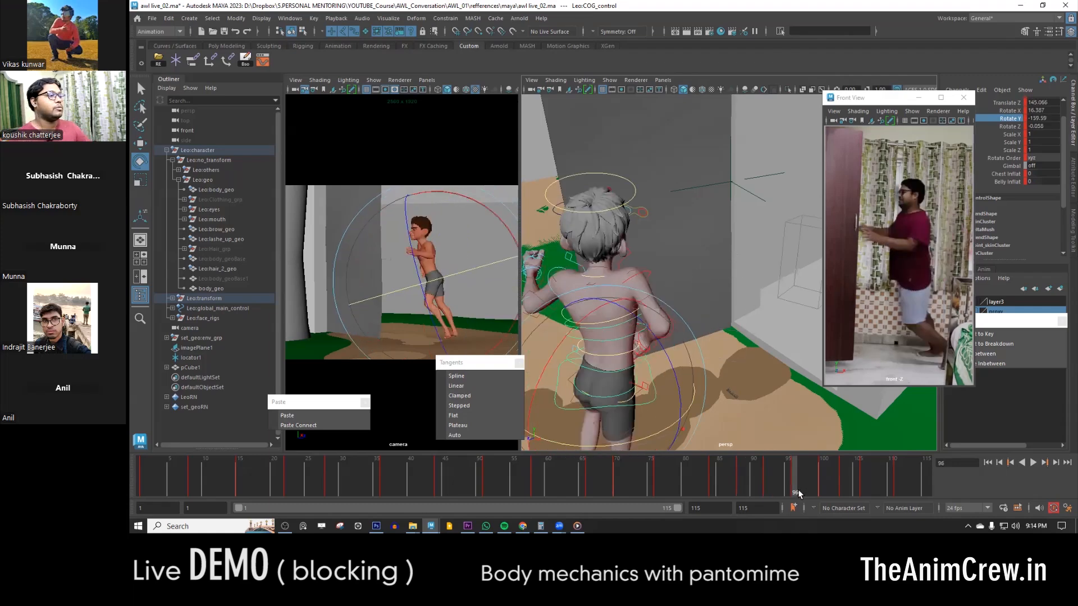
key(period)
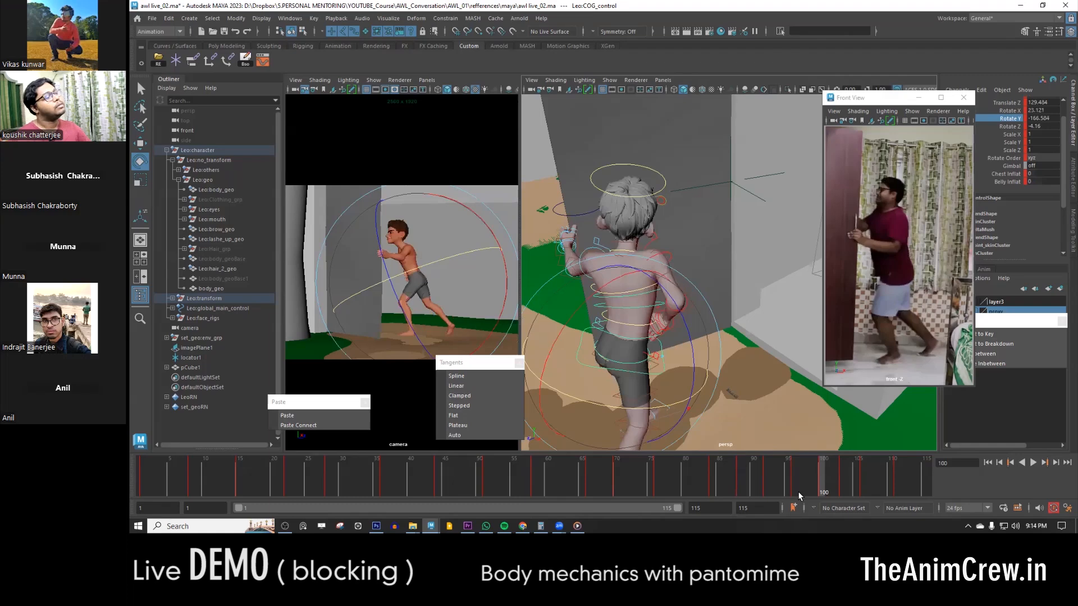
key(period)
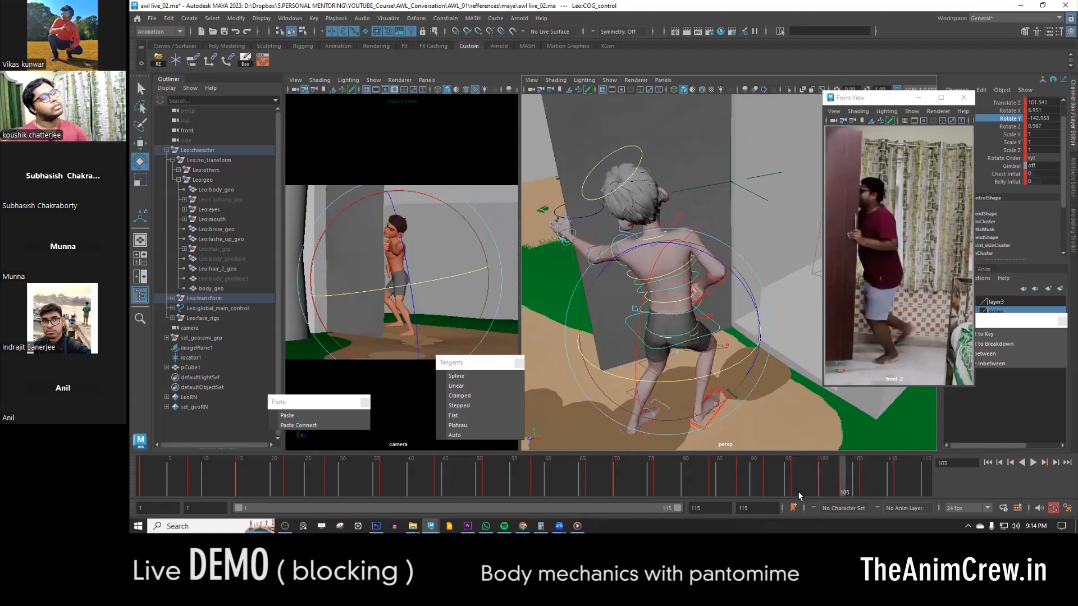
key(comma)
key(period)
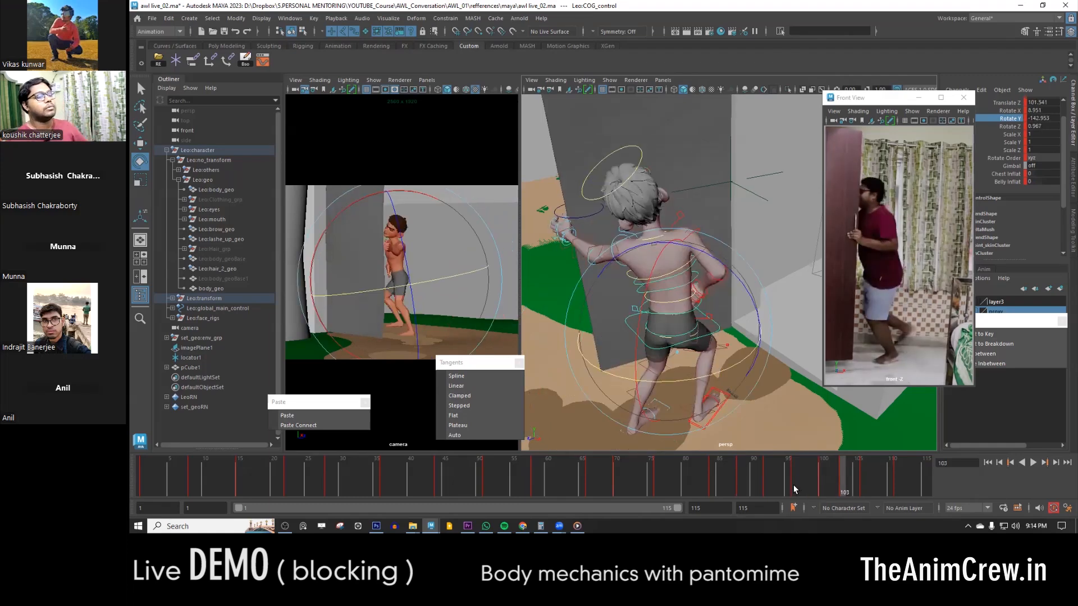
alt+drag(669, 351, 680, 366)
key(w)
key(comma)
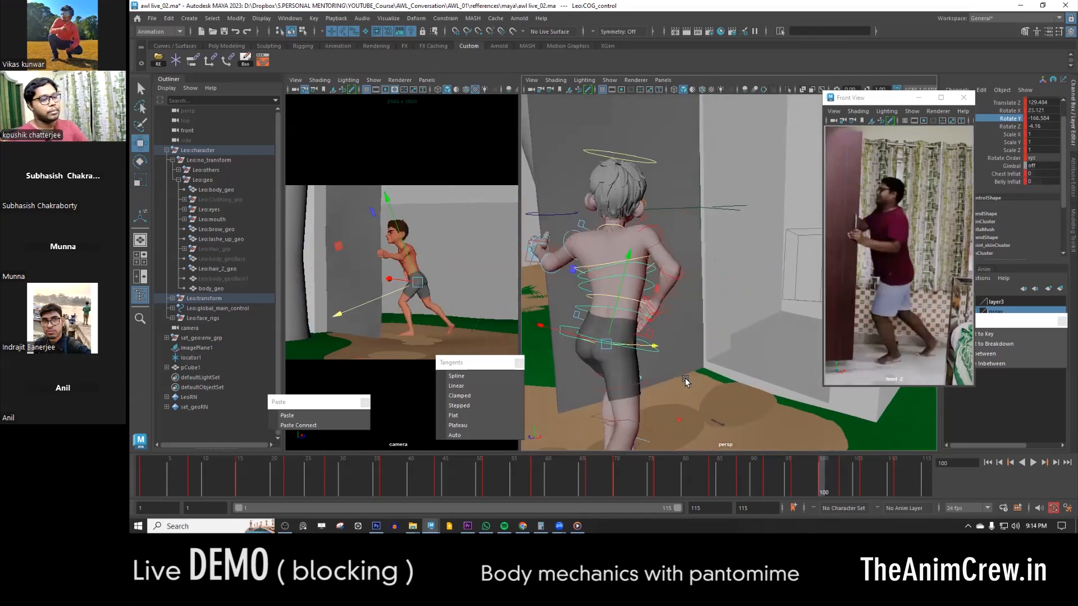
key(period)
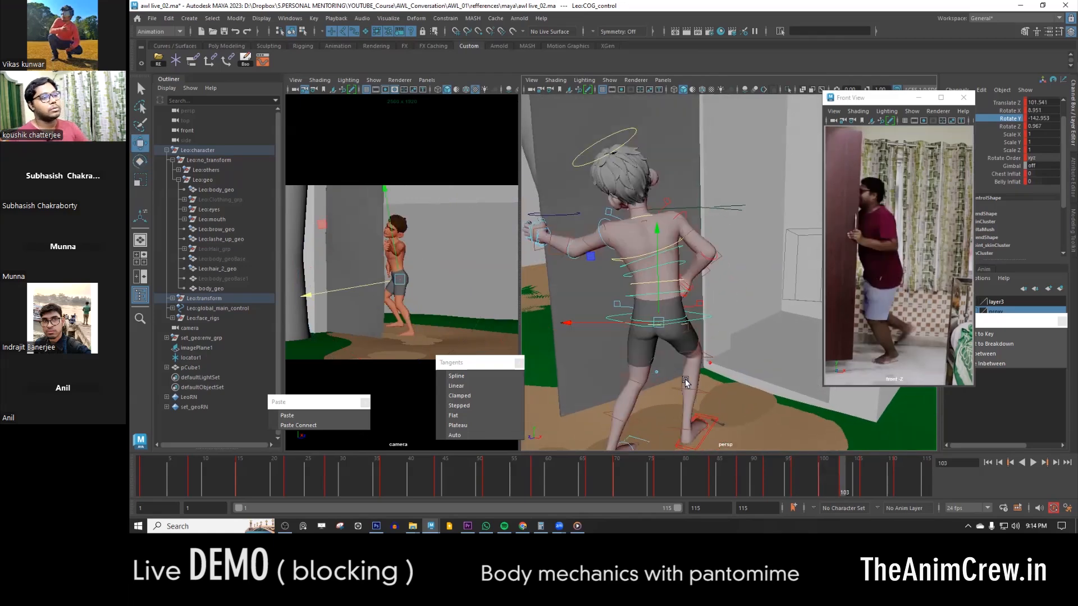
- Select the spine FK controls at frame 103 and compare the torso bend with frame 100
click(682, 261)
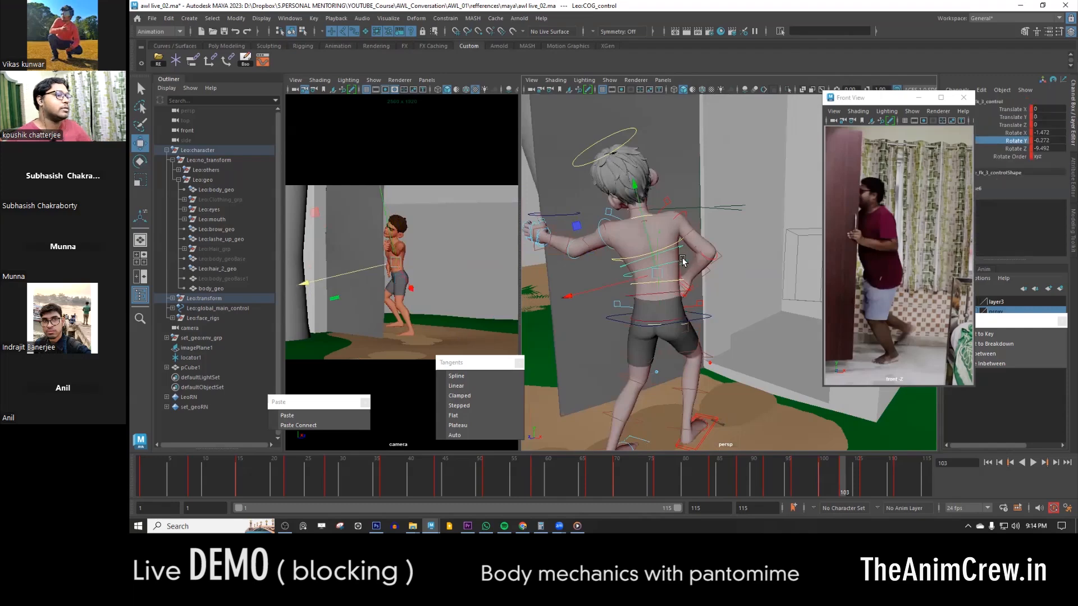
click(684, 295)
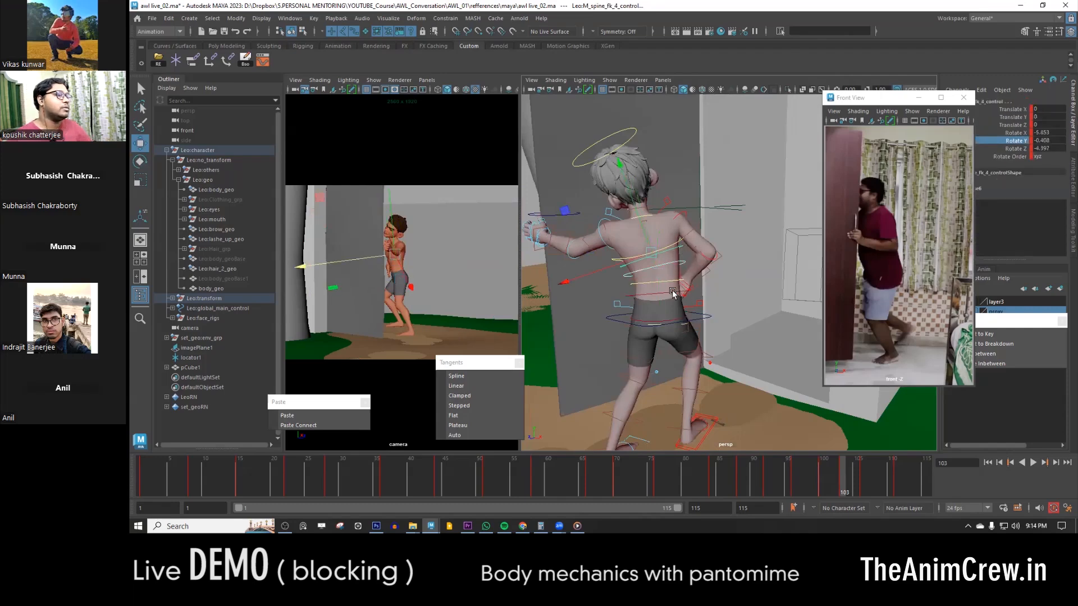
click(674, 294)
key(e)
key(comma)
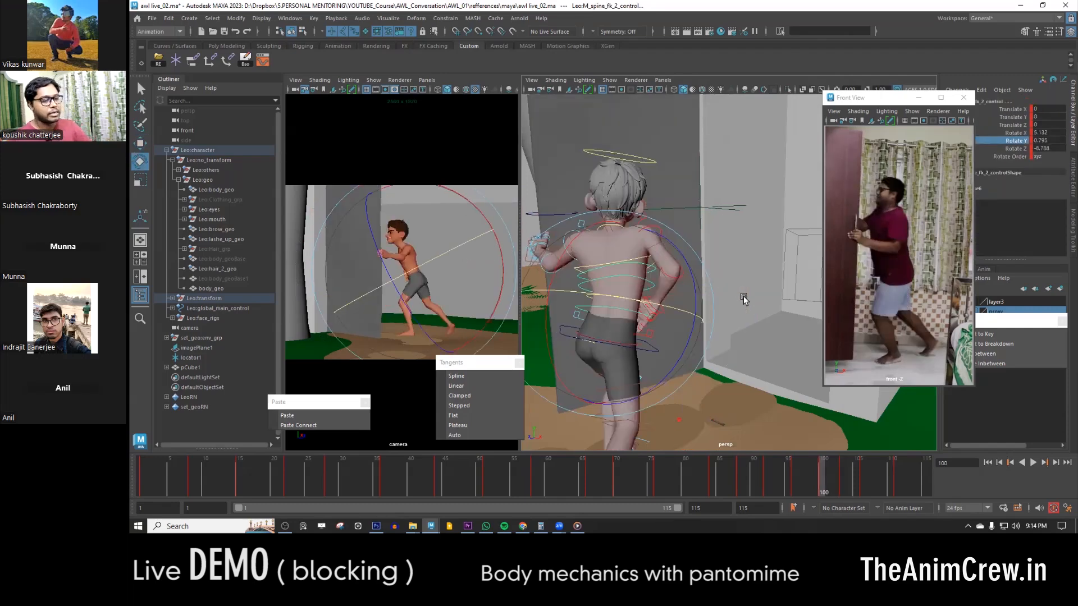
key(period)
- Rotate the left upper arm FK control at frame 103 and compare the reach with frame 100
drag(740, 264, 611, 235)
key(w)
click(612, 233)
key(e)
alt+drag(685, 269, 664, 296)
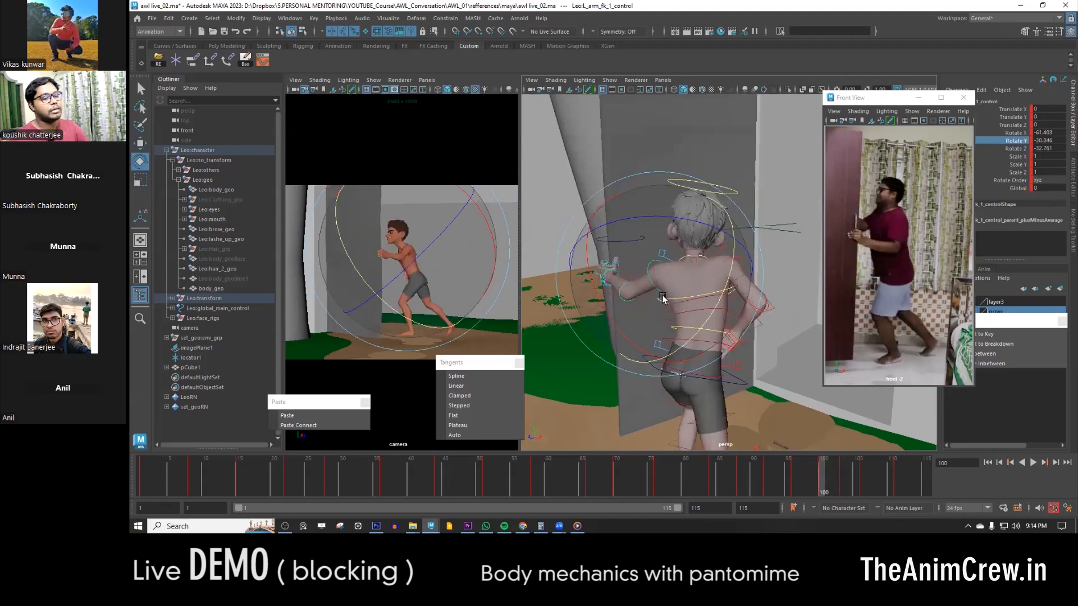
key(period)
key(comma)
- Rotate the head control at frame 103 so the head turns and levels out toward the door
alt+drag(685, 300, 749, 295)
key(w)
click(761, 203)
alt+drag(761, 203, 727, 325)
key(e)
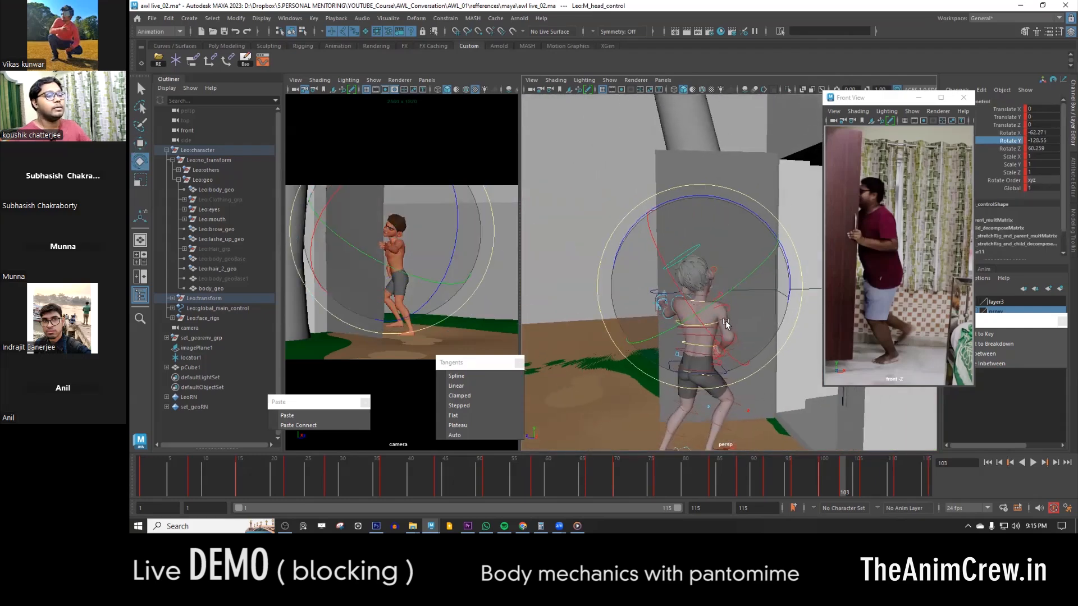
key(comma)
key(period)
drag(759, 218, 773, 274)
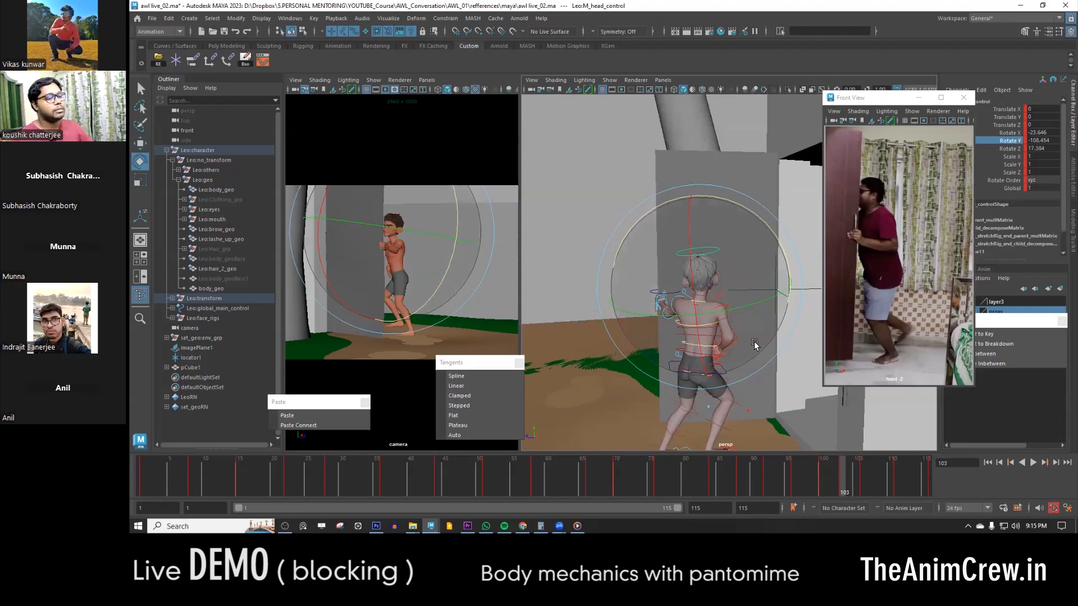
- Examine the head and body pose at frame 103 from the side and behind, comparing it with the neighbouring keys
mouse_move(700, 342)
alt+right_down()
mouse_move(725, 338)
mouse_move(696, 341)
alt+right_up()
alt+drag(695, 341, 832, 343)
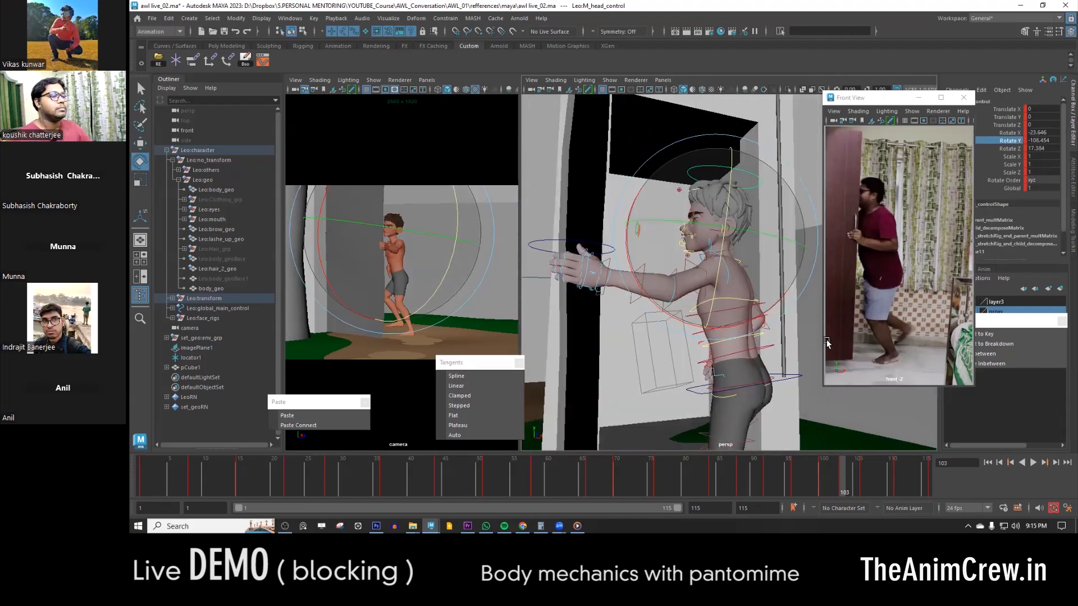
key(w)
alt+middle_drag(710, 356, 708, 381)
mouse_move(708, 381)
alt+mouse_down()
mouse_move(728, 355)
mouse_move(716, 358)
mouse_move(728, 378)
alt+mouse_up()
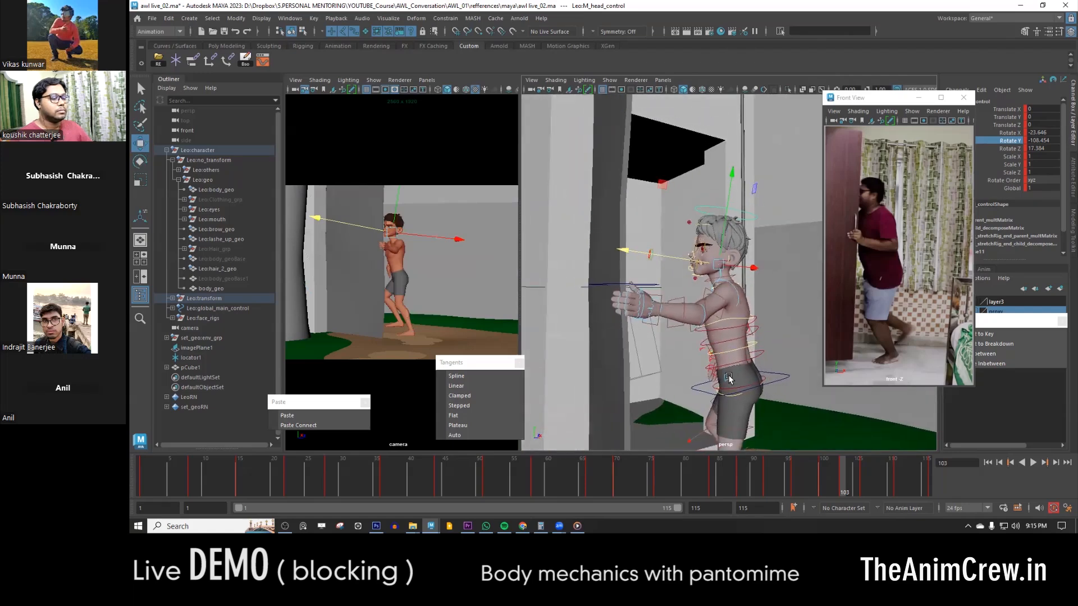
key(comma)
key(period)
key(period)
key(comma)
key(comma)
key(period)
alt+right_drag(737, 367, 681, 356)
alt+drag(681, 356, 738, 320)
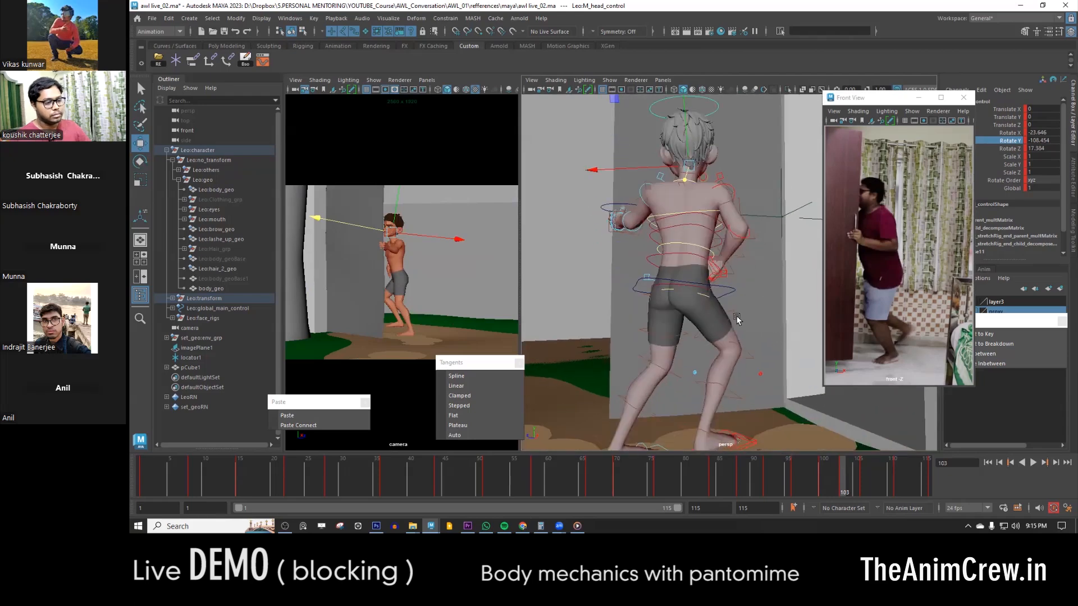
key(comma)
key(period)
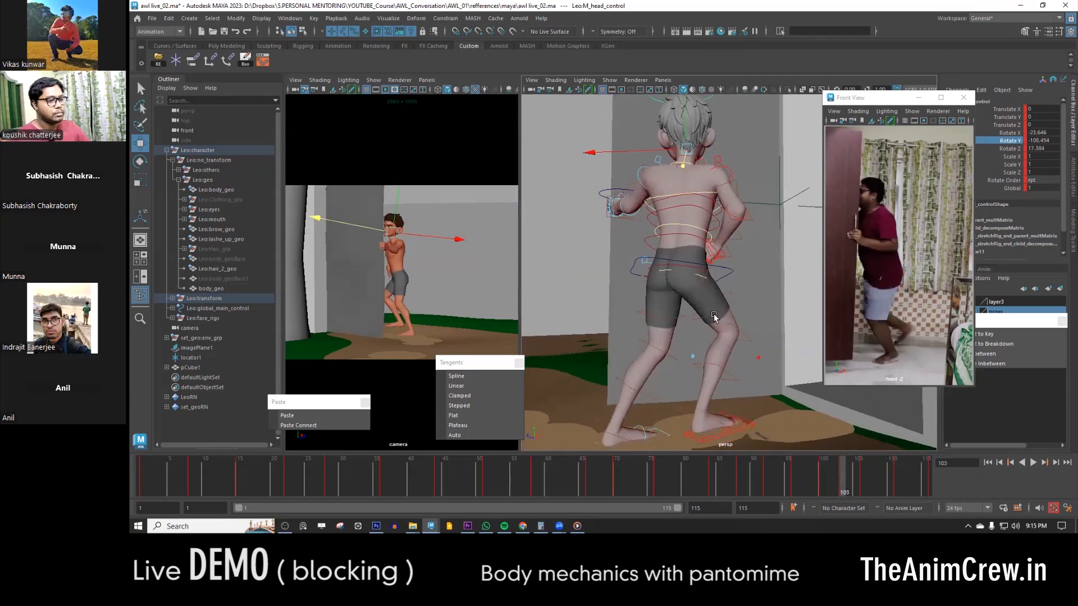
- Check the leg and upper body controls around frame 103 from another angle against the adjacent keys
click(700, 402)
alt+drag(700, 402, 635, 392)
key(e)
drag(611, 355, 657, 279)
key(w)
click(730, 236)
key(comma)
key(period)
key(period)
key(comma)
key(comma)
key(period)
key(comma)
- Set the right leg IK control's Side Roll to 25.8 at frame 100
click(759, 402)
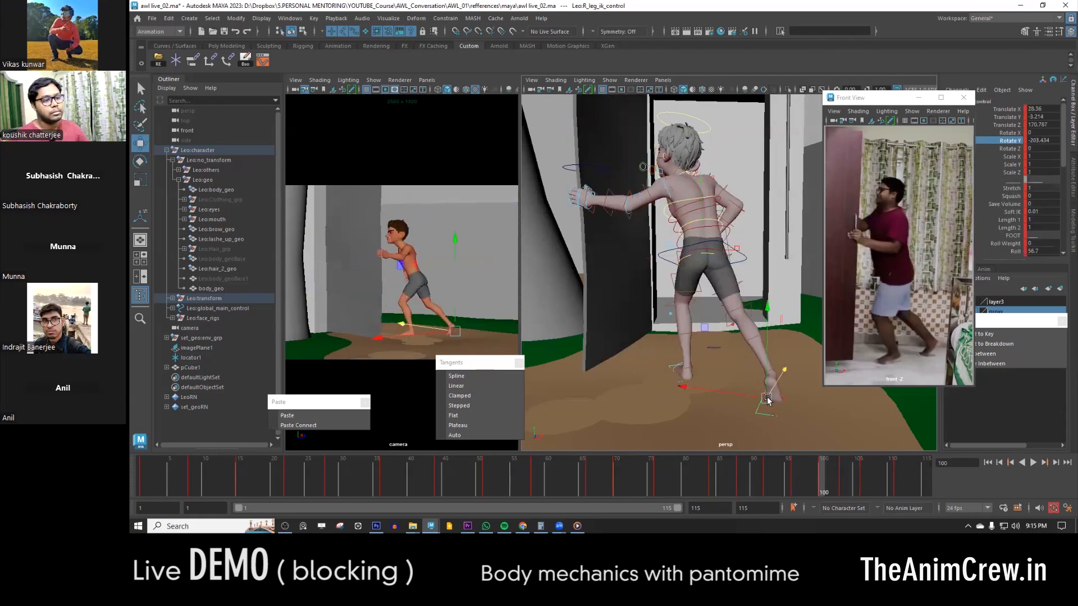
alt+drag(760, 402, 755, 360)
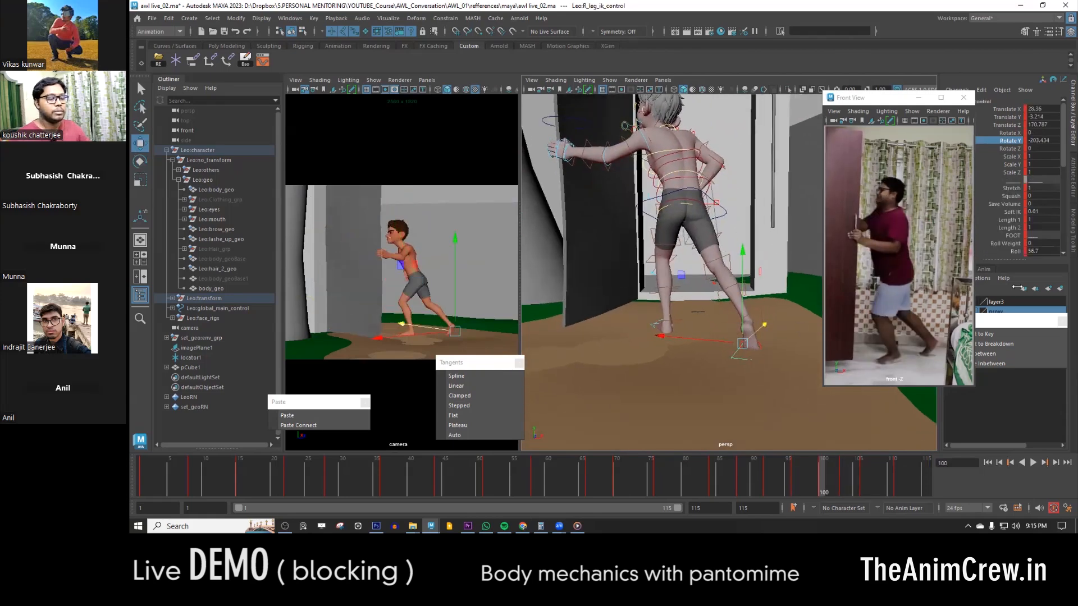
scroll(1018, 254, down, 2)
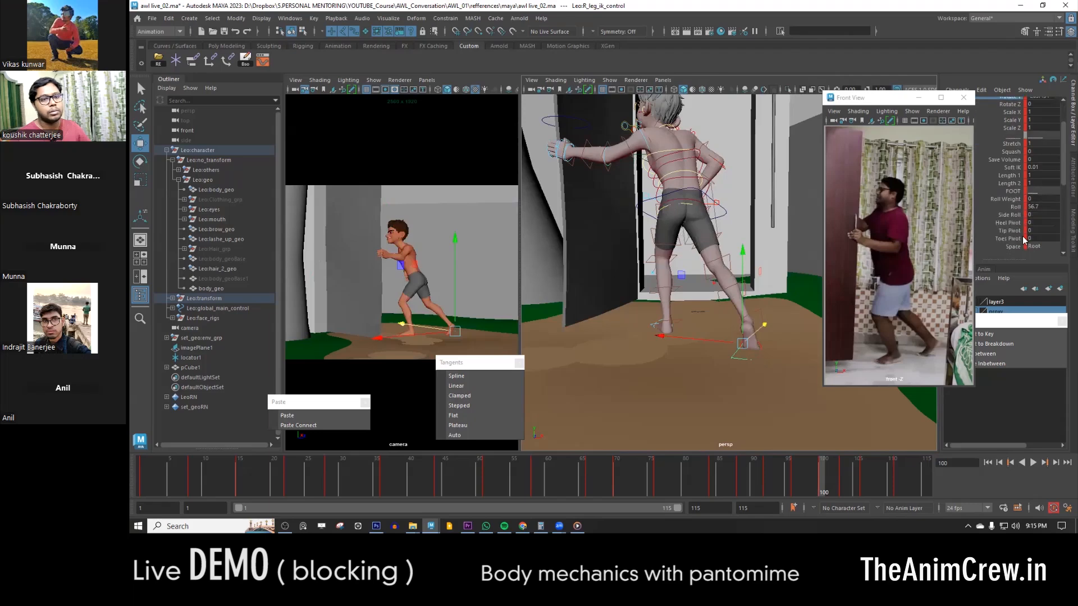
click(1014, 223)
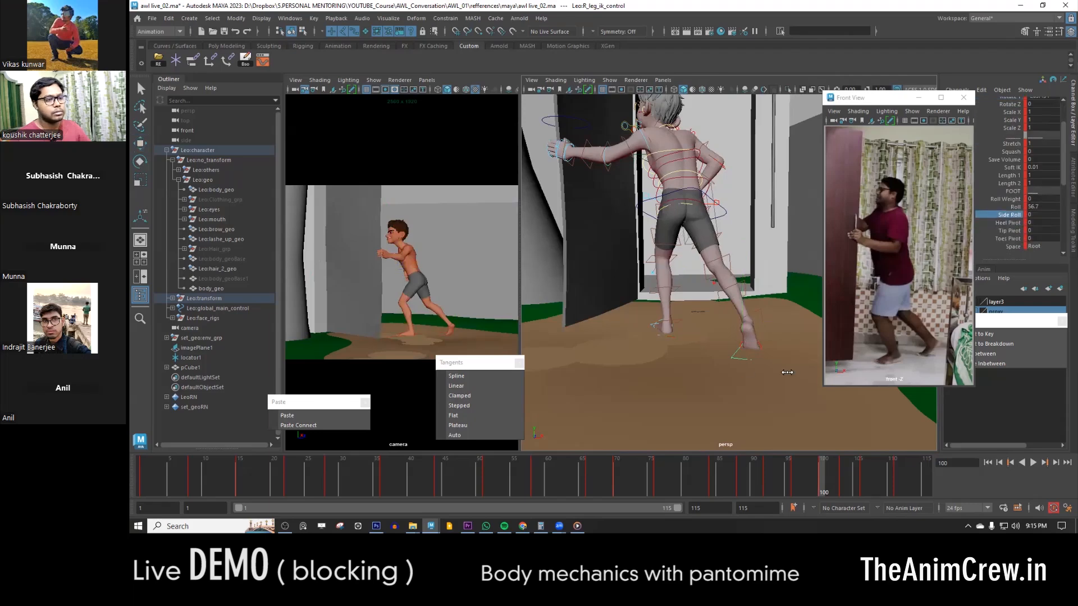
middle_drag(775, 373, 828, 370)
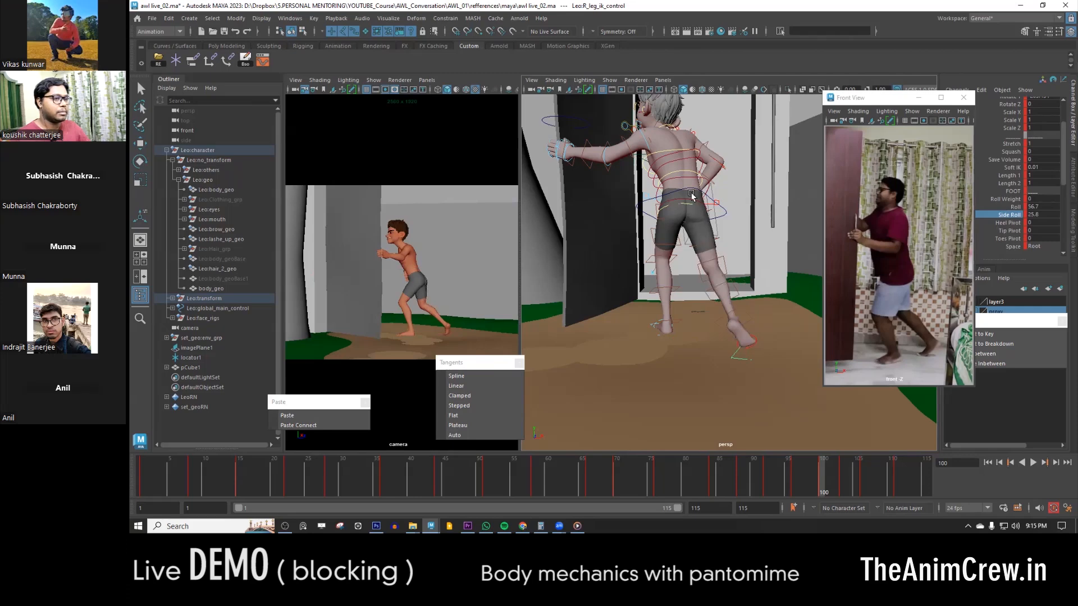
- Play and scrub the animation up to frame 106 to review the push through the door
key(alt+v)
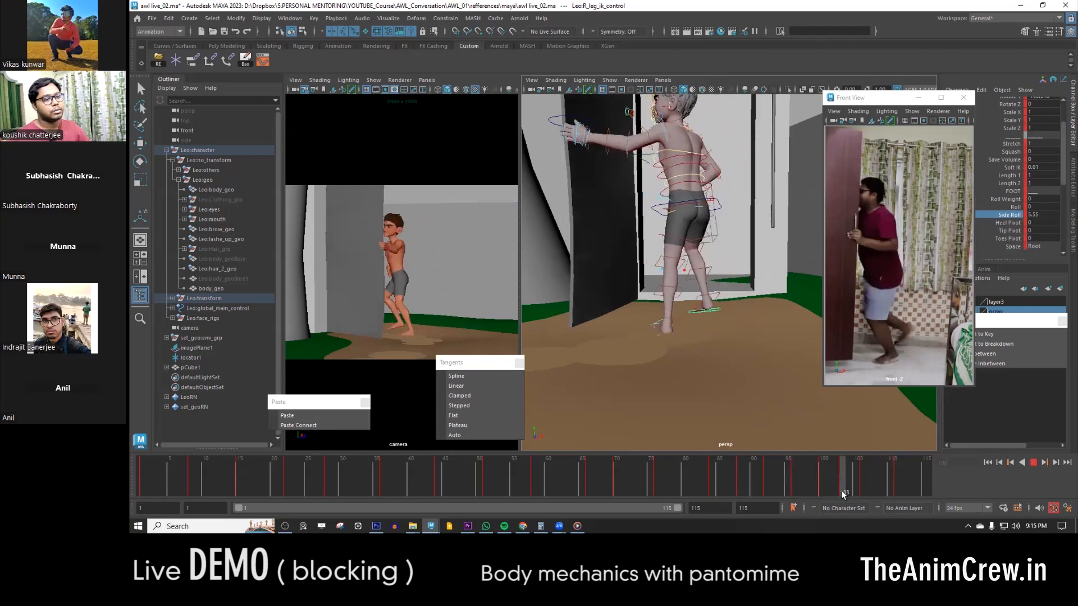
drag(849, 487, 790, 476)
key(alt+v)
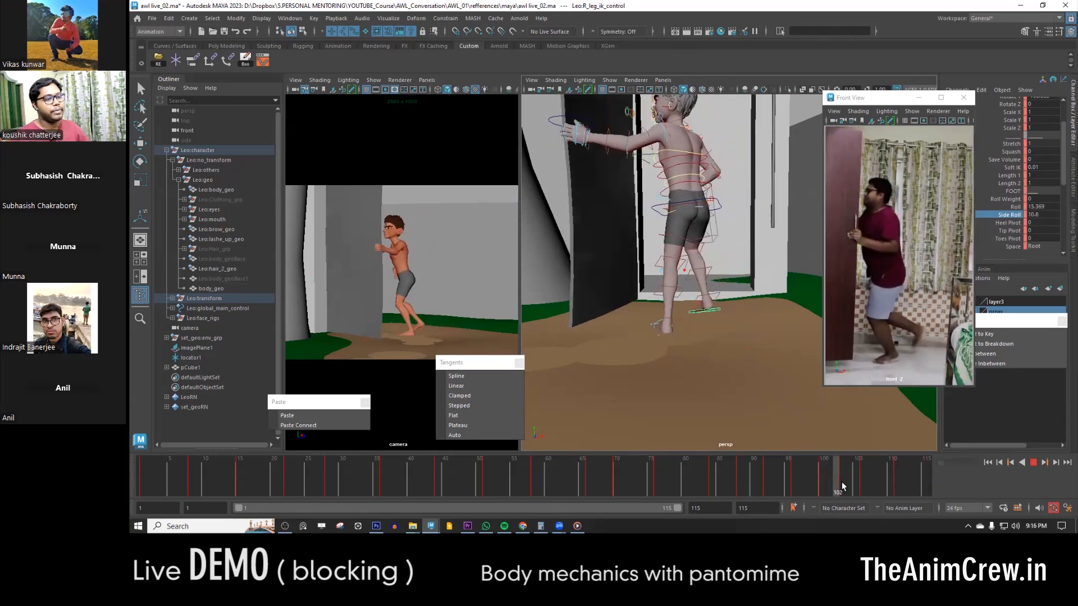
mouse_move(867, 486)
mouse_down()
mouse_move(908, 487)
mouse_move(821, 478)
mouse_move(879, 484)
mouse_move(862, 480)
mouse_up()
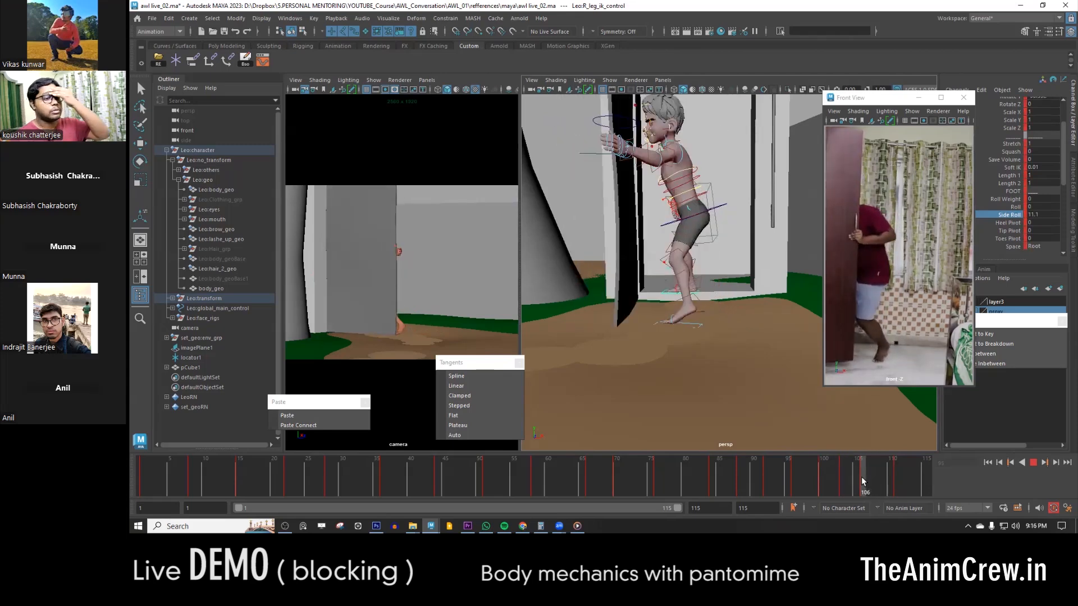
mouse_move(863, 471)
mouse_down()
mouse_move(817, 473)
mouse_move(835, 486)
mouse_move(825, 487)
mouse_move(877, 491)
mouse_move(842, 486)
mouse_move(869, 493)
mouse_move(860, 477)
mouse_up()
- Try rotating the COG control to level the hips at frame 106, and undo the change
alt+right_drag(679, 213, 712, 168)
alt+middle_drag(712, 169, 716, 219)
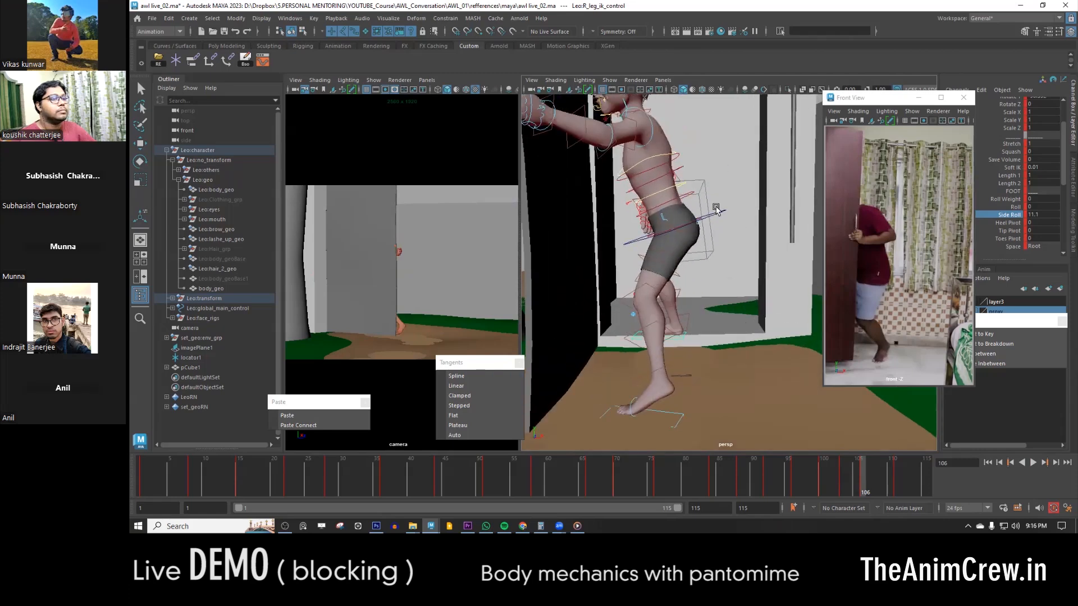
click(718, 214)
key(e)
drag(748, 179, 752, 198)
click(700, 175)
key(w)
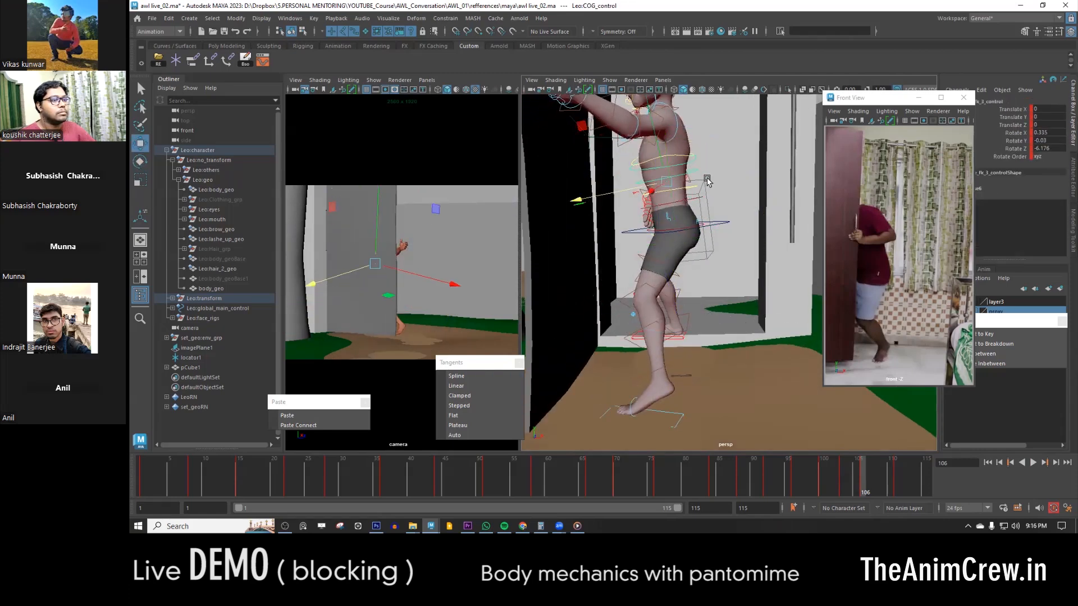
key(ctrl+z)
key(ctrl+z)
- Play the animation from a wider view of the doorway and return to frame 106
alt+right_drag(713, 277, 702, 282)
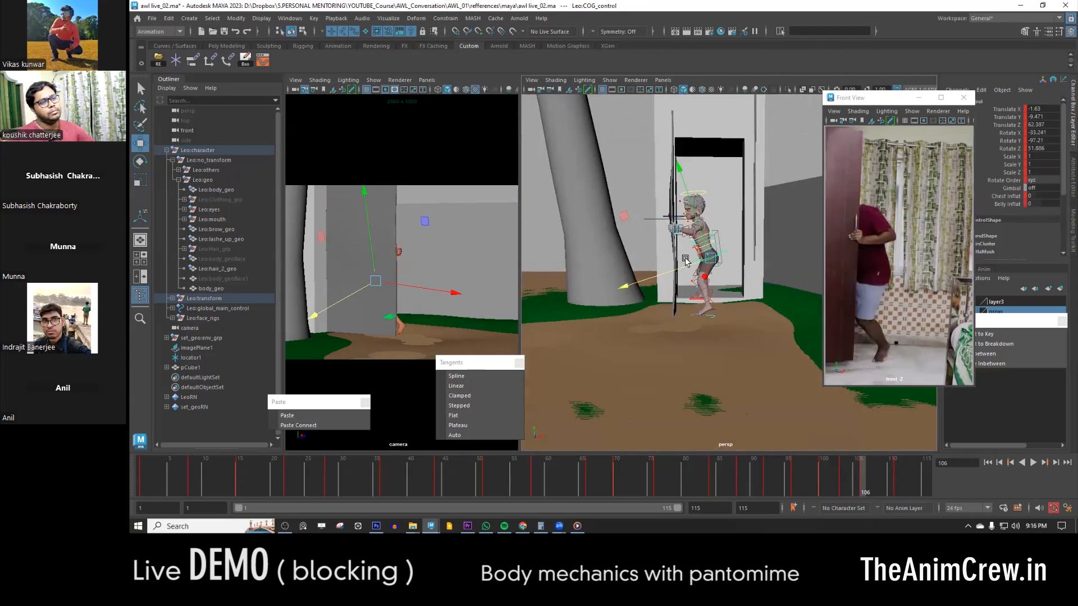
alt+middle_drag(702, 283, 703, 294)
key(alt+v)
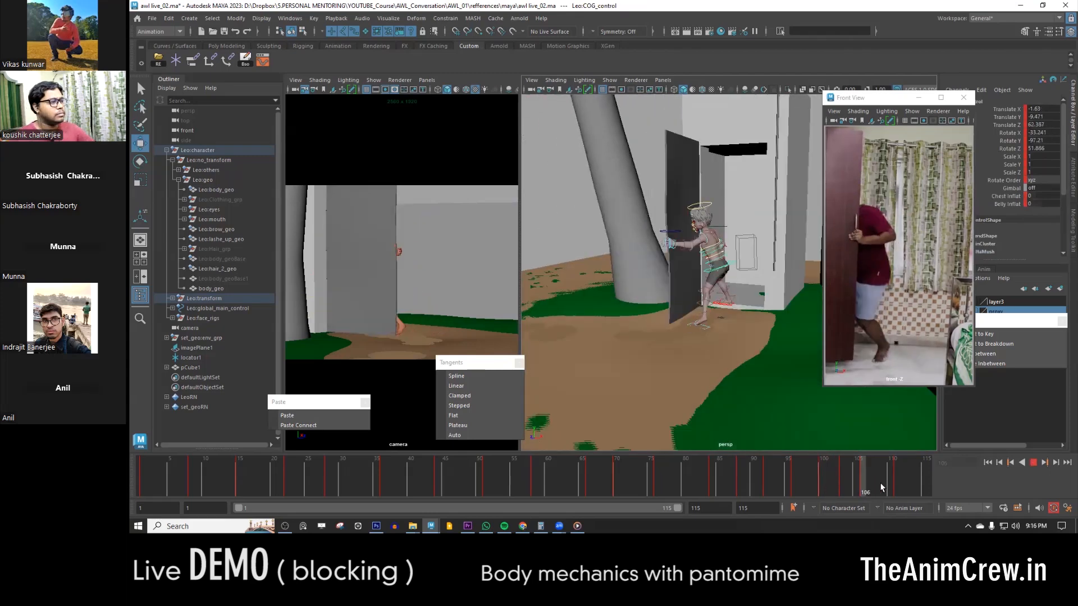
drag(879, 477, 863, 477)
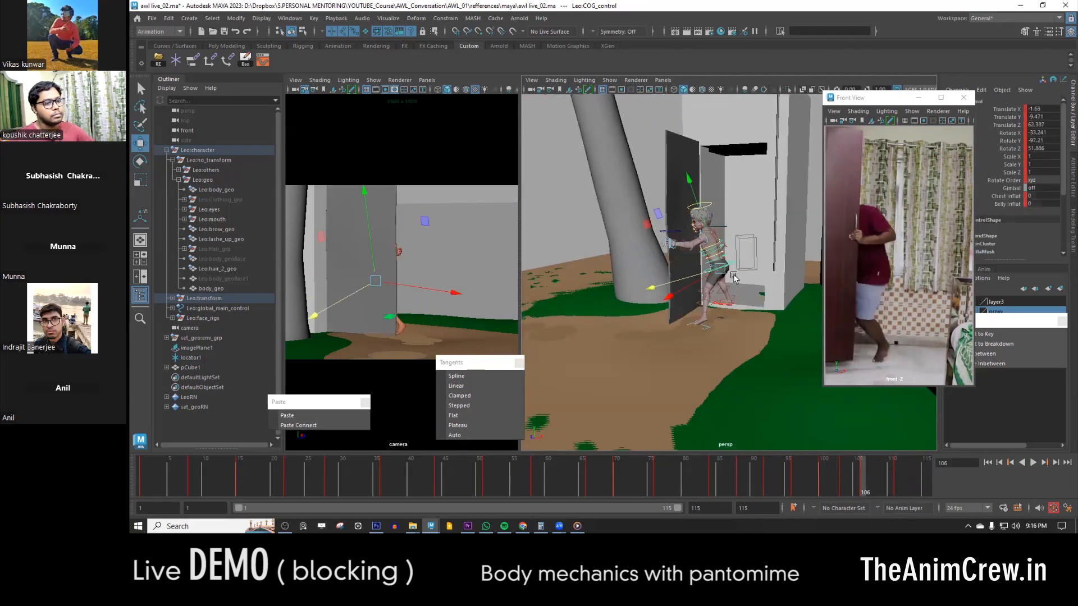
- Select the door control and compare the door's swing just after frame 106 with the character's pose
alt+right_drag(734, 274, 619, 349)
drag(620, 349, 770, 225)
alt+right_drag(775, 257, 826, 416)
drag(858, 482, 885, 476)
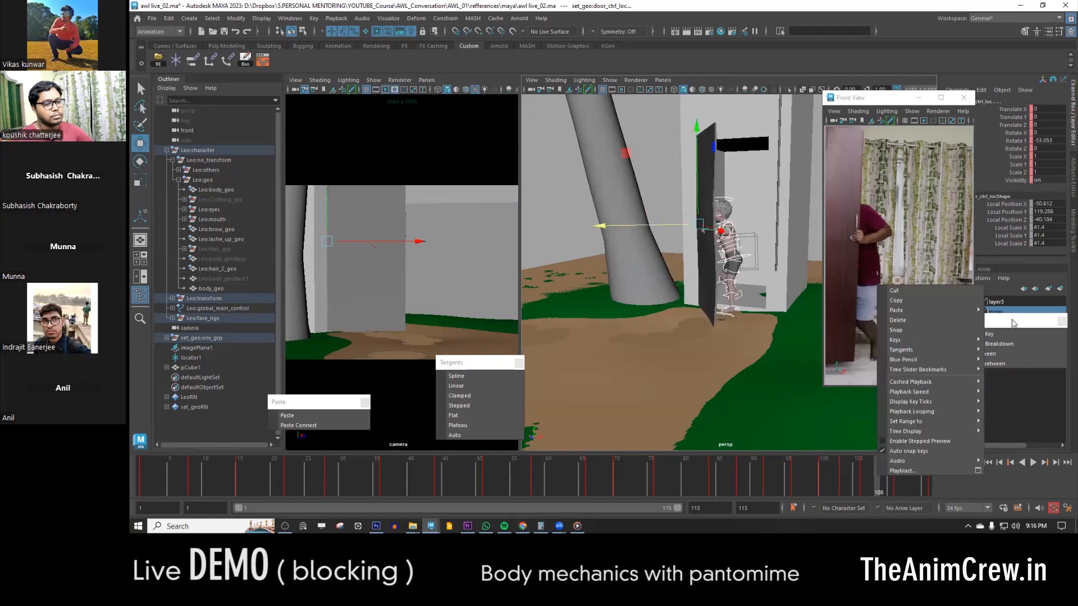
mouse_move(746, 337)
alt+mouse_down()
mouse_move(676, 342)
mouse_move(744, 351)
alt+mouse_up()
key(comma)
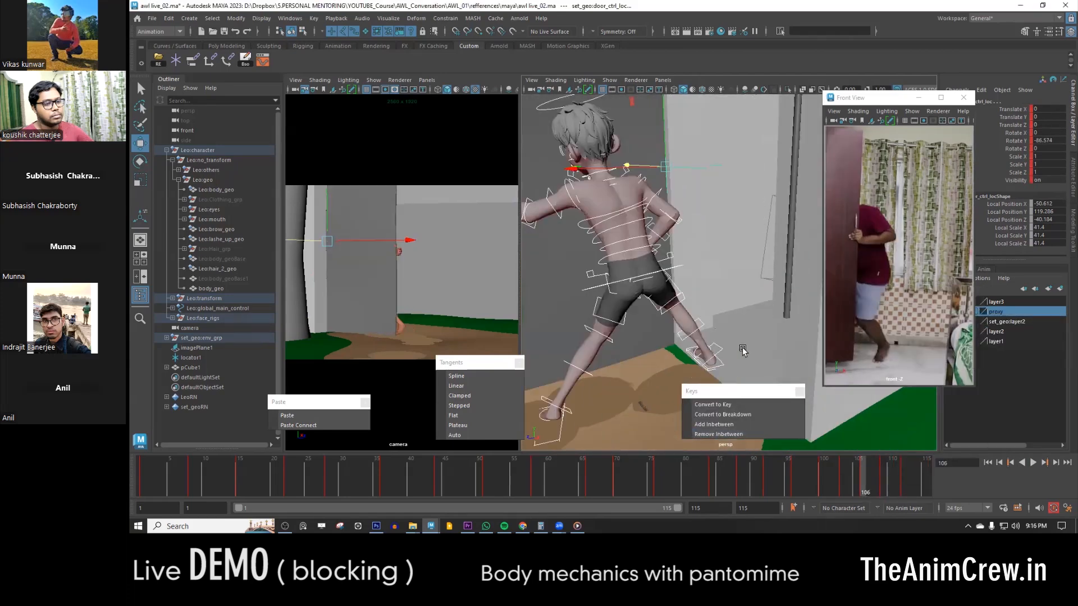
- Go to frame 109, select the right leg's pole vector control and display the perspective view in wireframe
click(741, 353)
click(884, 483)
alt+right_drag(752, 347, 728, 348)
drag(714, 350, 743, 354)
click(696, 279)
key(e)
key(w)
click(741, 352)
key(4)
drag(686, 331, 674, 320)
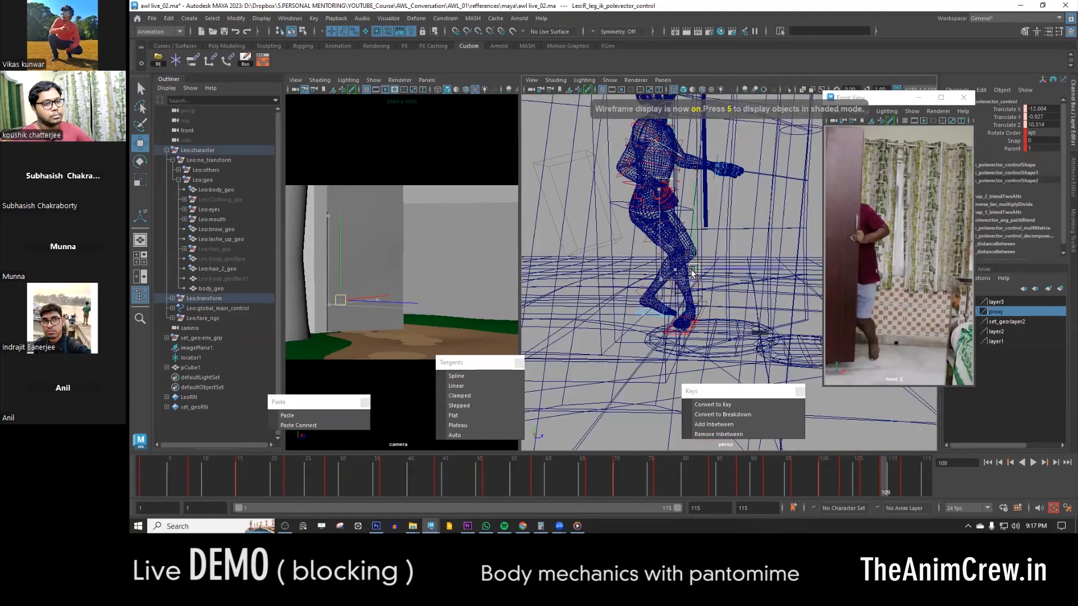
- Adjust the COG control's Translate Y and rotation at frame 109, and rotate the upper body into the pose
click(692, 235)
click(1010, 118)
middle_drag(709, 264, 724, 247)
key(e)
drag(724, 247, 696, 231)
key(w)
click(642, 178)
key(e)
drag(642, 178, 656, 190)
click(689, 230)
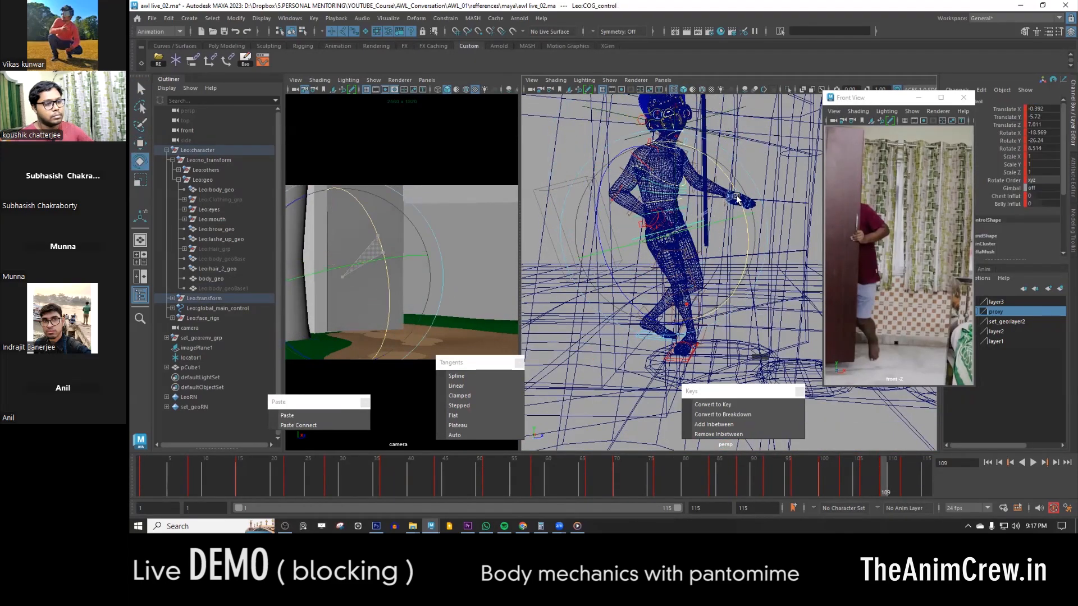
key(w)
- Reposition the left leg IK control in the pose following frame 109 and set its Roll to 5
key(period)
alt+middle_drag(659, 351, 636, 390)
click(614, 378)
click(886, 486)
middle_drag(887, 486, 905, 485)
click(886, 485)
click(905, 484)
alt+drag(713, 336, 662, 301)
click(1043, 252)
text(5)
key(Return)
alt+right_drag(662, 301, 859, 476)
- Refine the left foot's placement and adjust its Roll at the preceding key
key(e)
key(w)
drag(695, 263, 665, 313)
key(comma)
key(e)
click(1016, 252)
middle_drag(674, 314, 708, 312)
mouse_move(709, 312)
alt+mouse_down()
mouse_move(701, 268)
mouse_move(688, 315)
mouse_move(730, 309)
mouse_move(693, 354)
mouse_move(730, 315)
alt+mouse_up()
- Set the left leg IK control's Roll to 0 in the pose following frame 109 and compare it with frame 109
click(905, 486)
click(1040, 252)
text(0)
key(Return)
key(w)
key(comma)
key(period)
alt+right_drag(730, 314, 680, 314)
alt+drag(679, 314, 718, 323)
mouse_move(905, 487)
mouse_down()
mouse_move(915, 489)
mouse_move(893, 490)
mouse_up()
key(period)
key(comma)
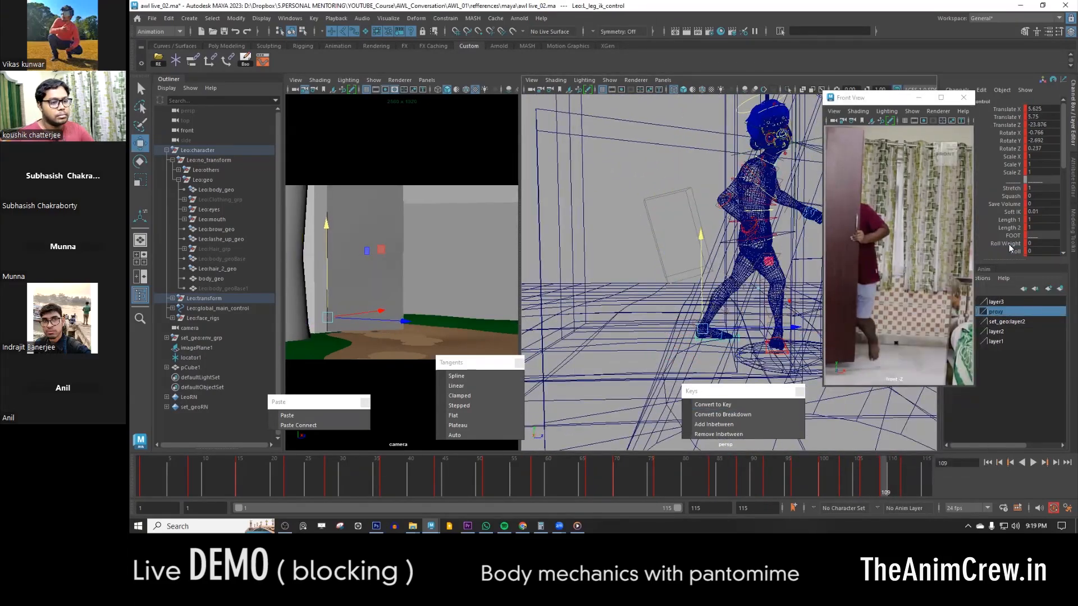
- Play the animation to review the finished step behind the door, with the door control selected
click(1017, 252)
key(period)
alt+drag(786, 303, 662, 337)
alt+right_drag(809, 258, 756, 247)
click(1033, 464)
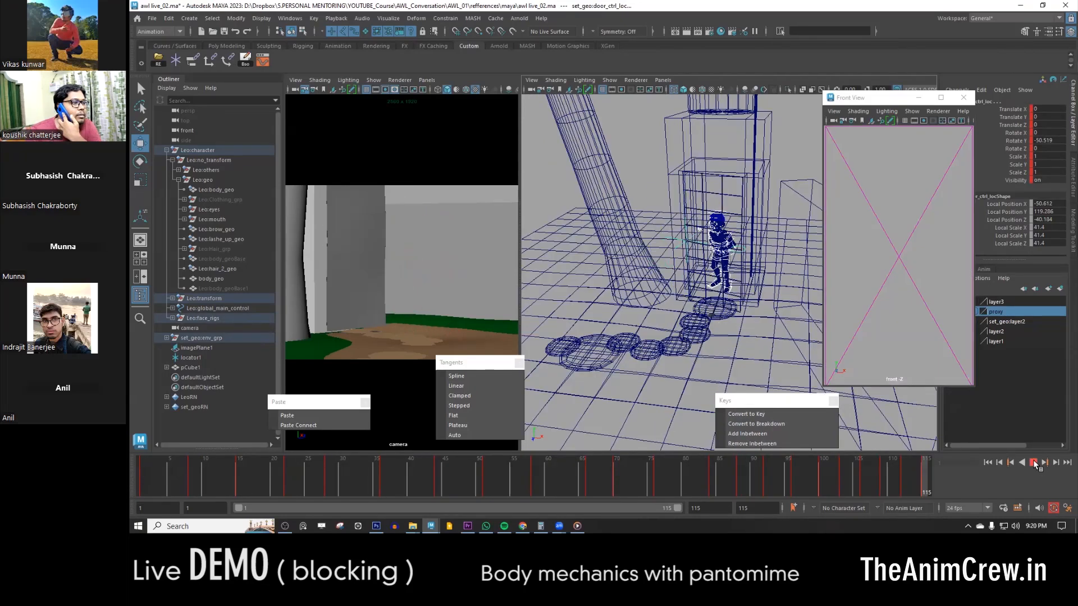
click(1033, 463)
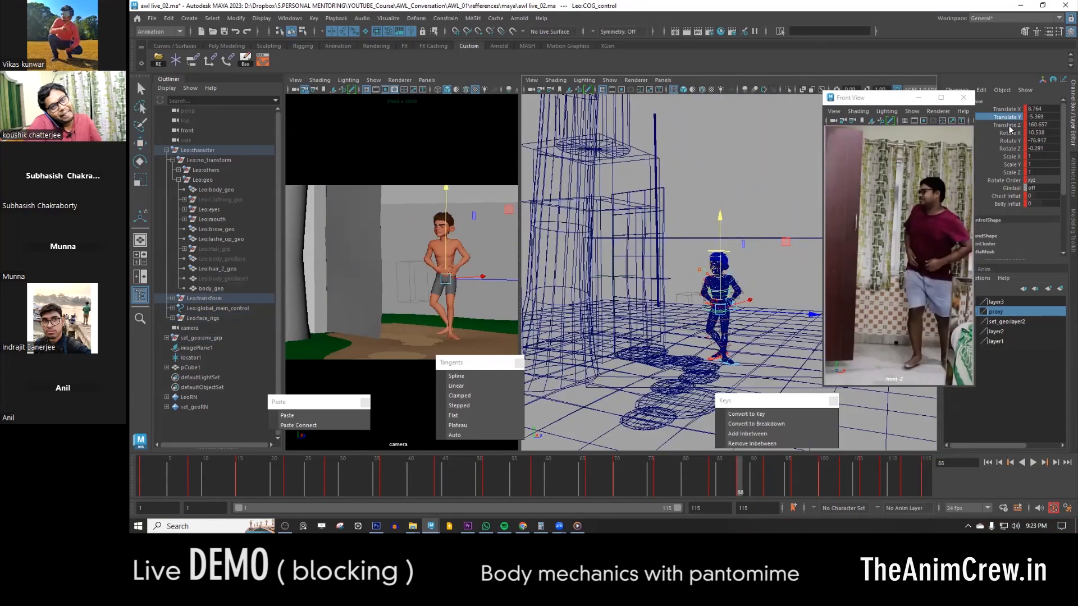
- Smooth the COG control's Translate Z curve in the Graph Editor by adjusting its keys around frame 92
click(1009, 126)
key(g)
scroll(735, 107, up, 4)
alt+middle_drag(735, 106, 524, 138)
drag(524, 139, 498, 106)
shift+middle_drag(509, 134, 510, 126)
key(period)
click(571, 124)
middle_drag(571, 125, 572, 117)
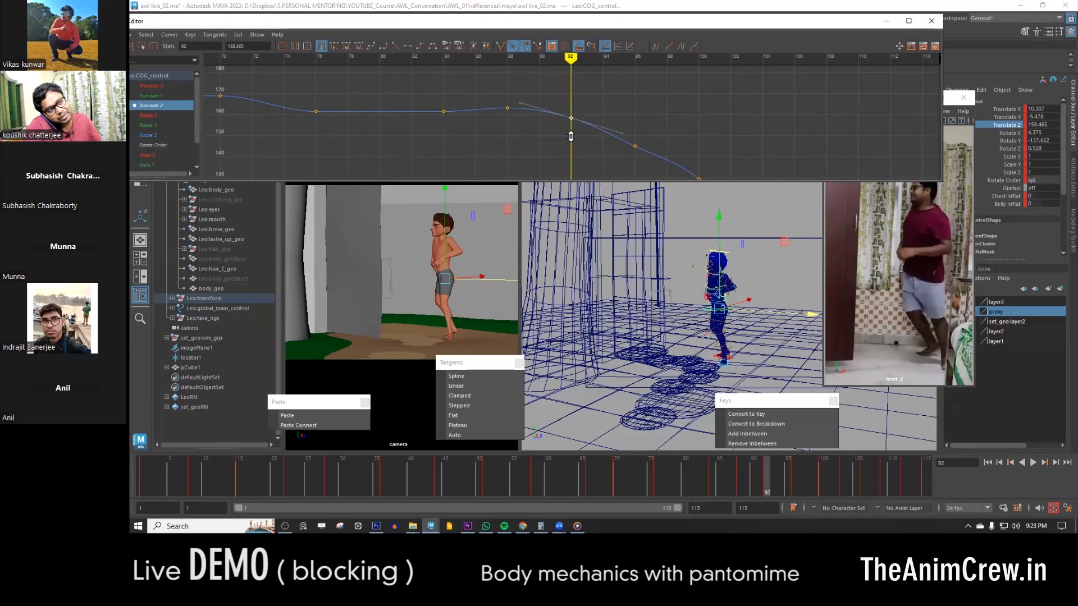
alt+middle_drag(636, 148, 568, 120)
key(period)
- Tighten the door push timing by removing inbetweens at frame 101 and at the next two poses
drag(872, 490, 830, 483)
click(829, 474)
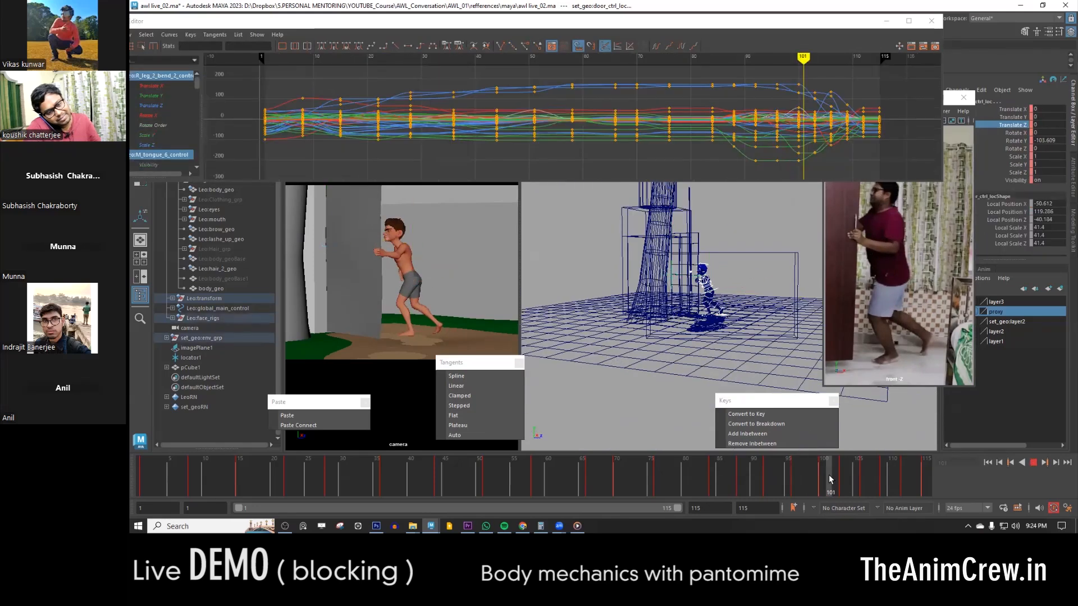
click(782, 444)
click(843, 475)
click(782, 444)
click(857, 475)
click(782, 445)
- Adjust the ending's spacing by removing one inbetween and adding one, and review the retimed door push in playback
key(alt+v)
mouse_move(871, 476)
mouse_down()
mouse_move(730, 496)
mouse_move(804, 476)
mouse_move(513, 484)
mouse_move(329, 467)
mouse_move(885, 477)
mouse_up()
click(745, 444)
click(744, 435)
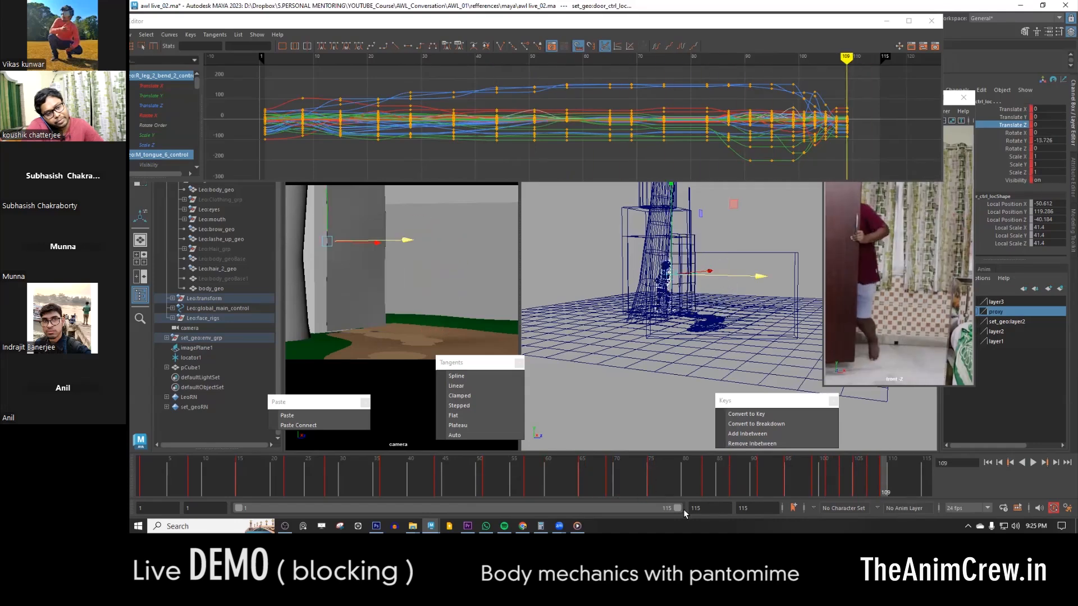
key(alt+v)
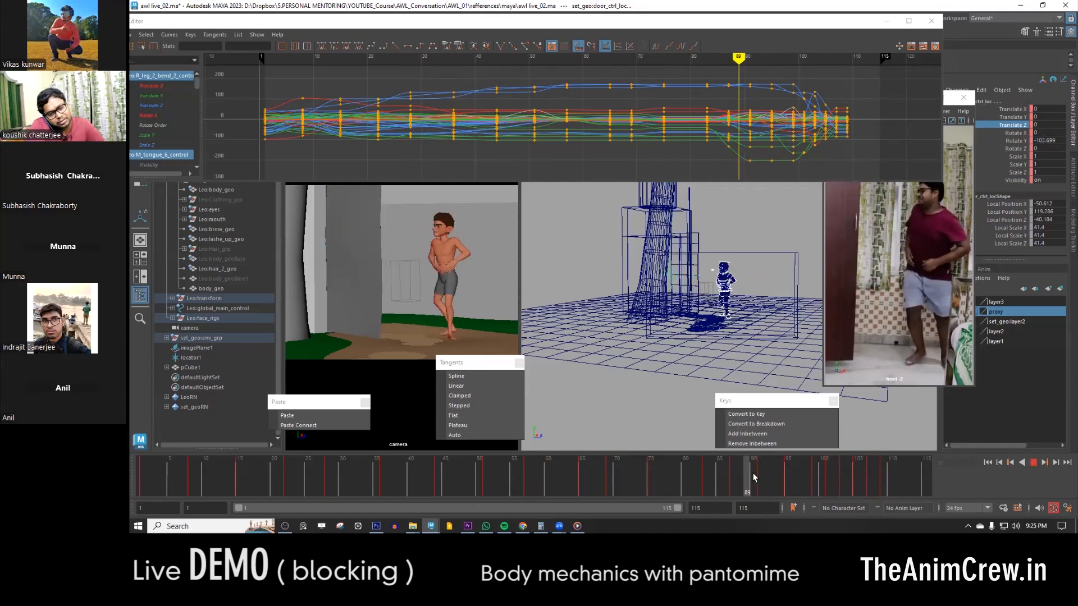
drag(803, 483, 853, 481)
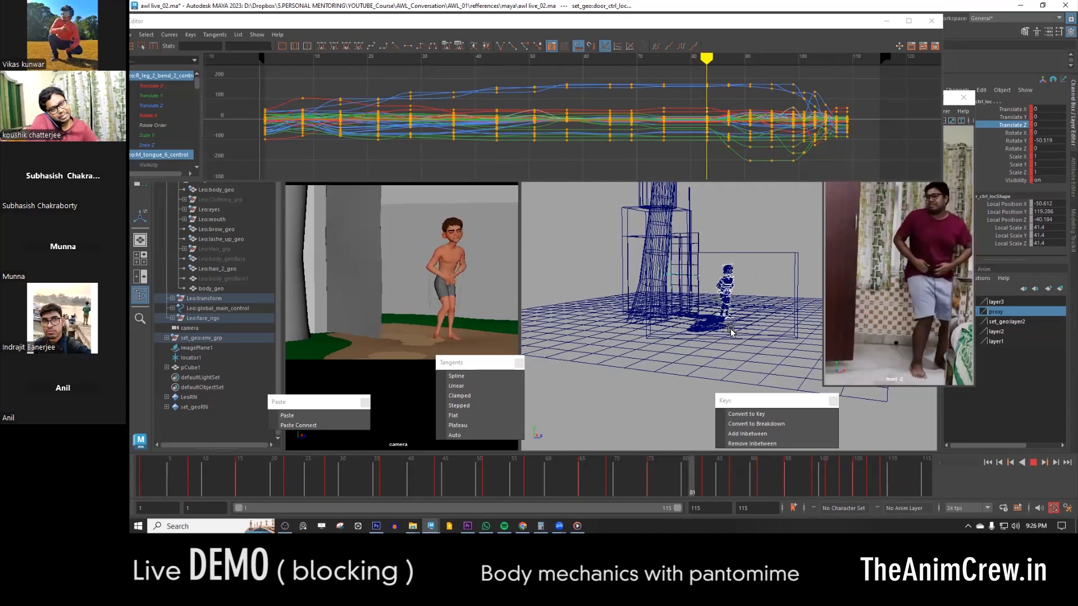
- Set the playback range to end at frame 109 and play the shortened animation
key(Escape)
drag(499, 478, 858, 489)
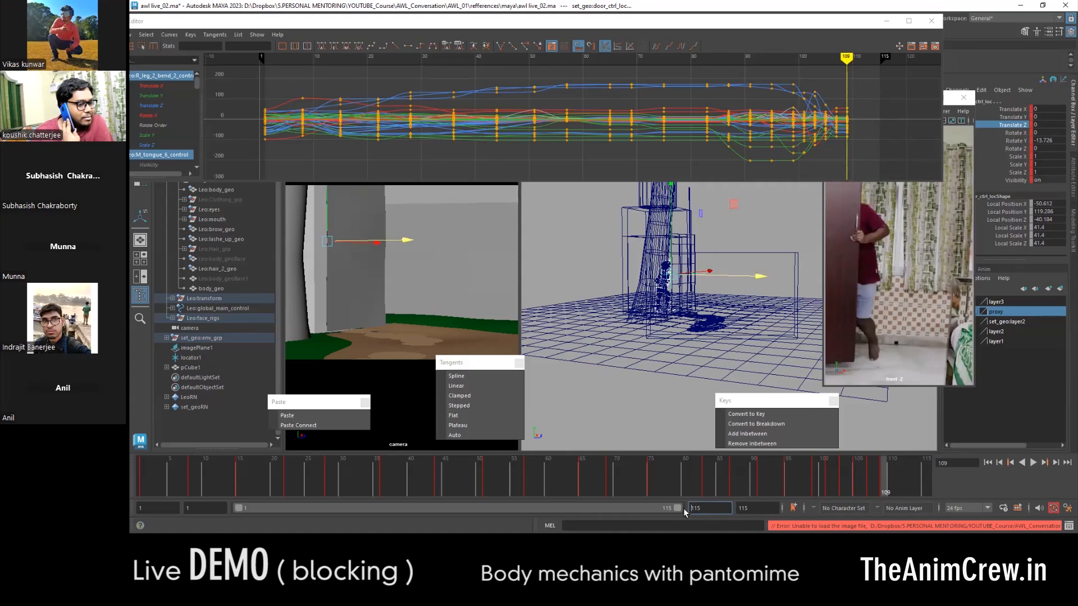
key(Return)
click(1033, 462)
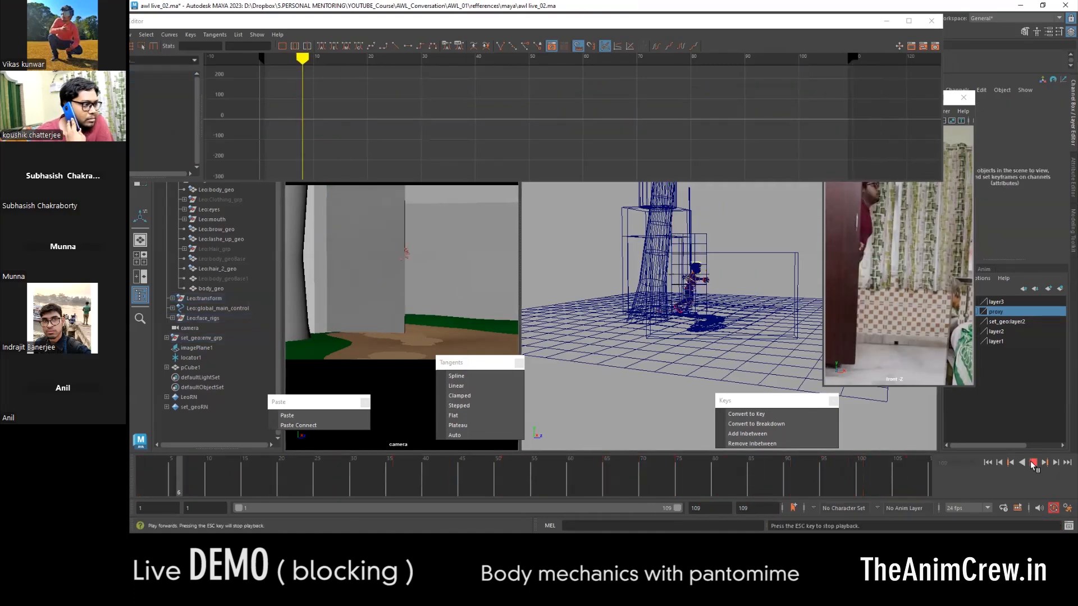
key(Escape)
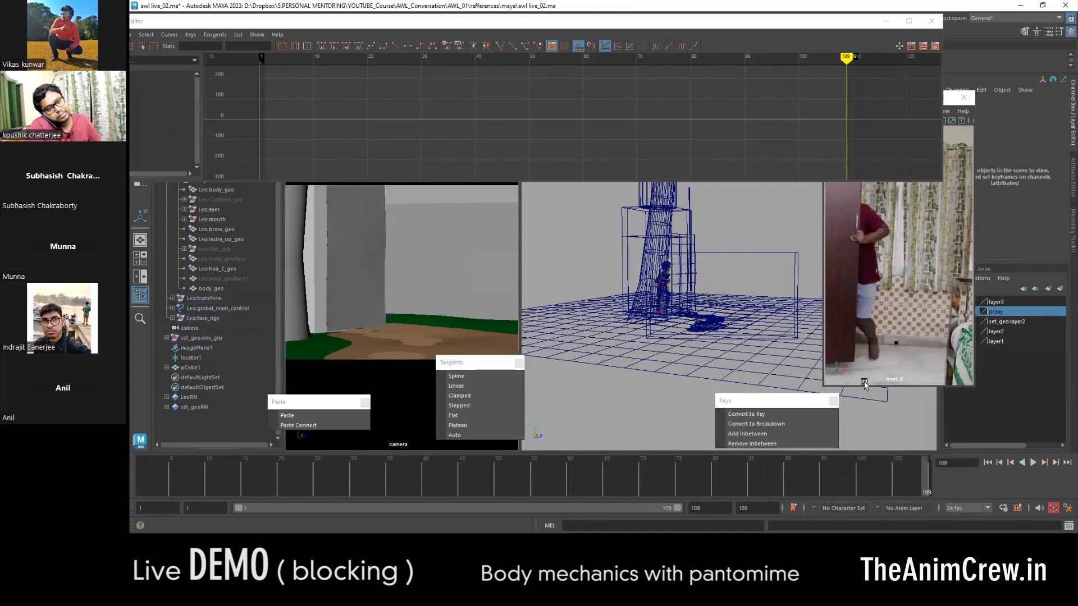
- Playblast the shot through the camera view, watch the result and close the viewer
key(space)
right_click(607, 480)
click(640, 475)
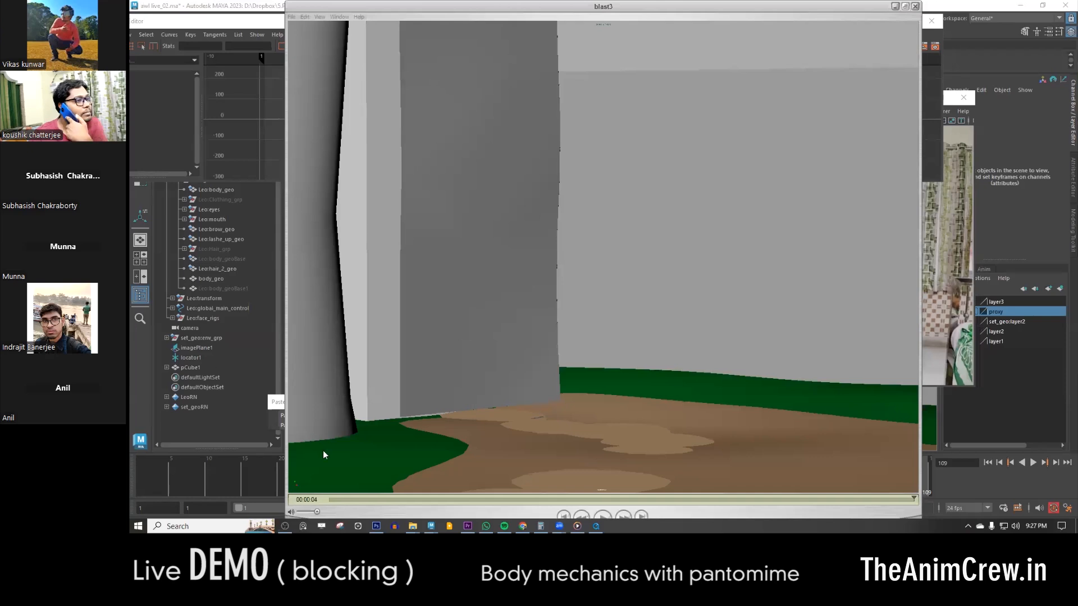
click(602, 515)
click(604, 516)
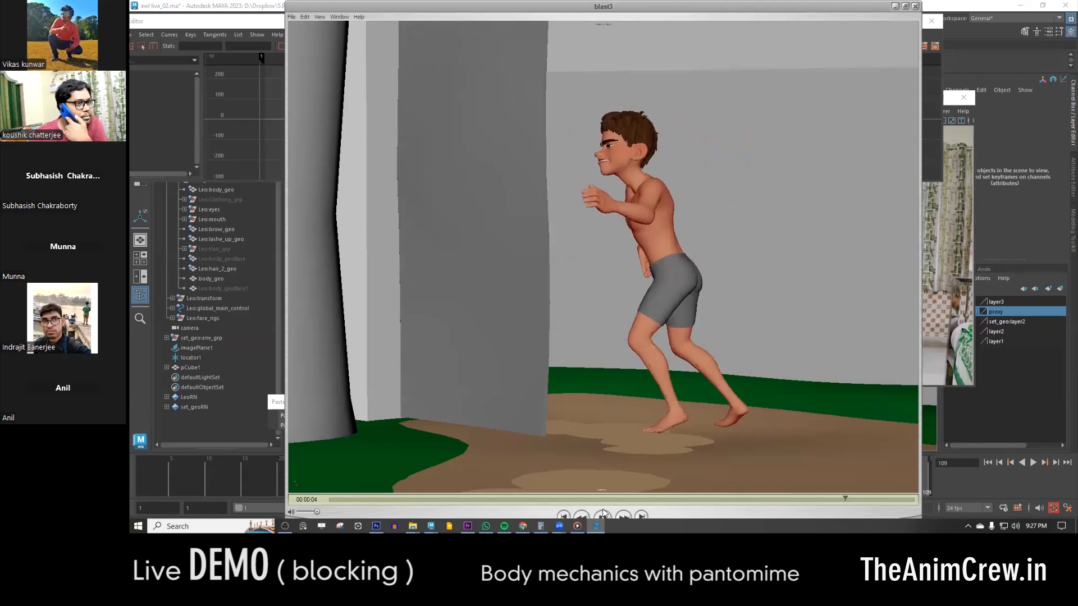
click(604, 515)
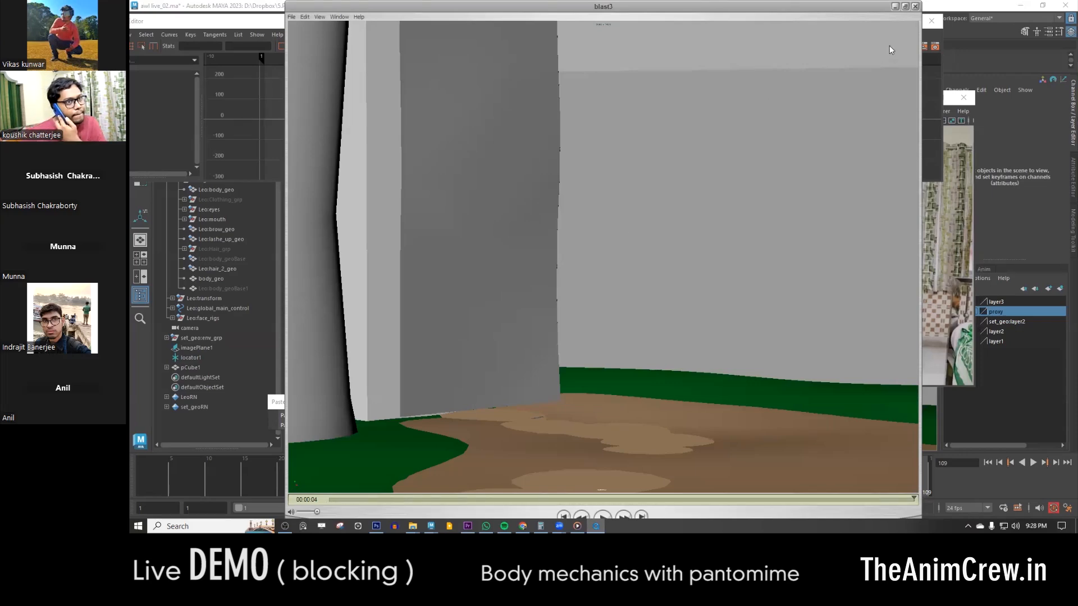
click(915, 6)
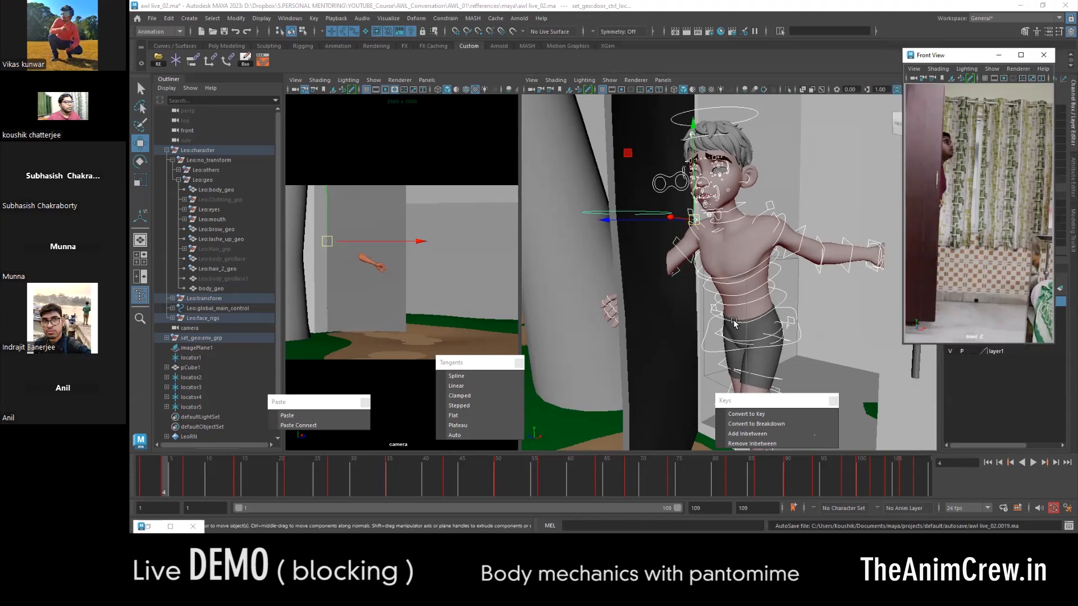
- Play the full blocking several times to review the body mechanics against the video reference
key(alt+v)
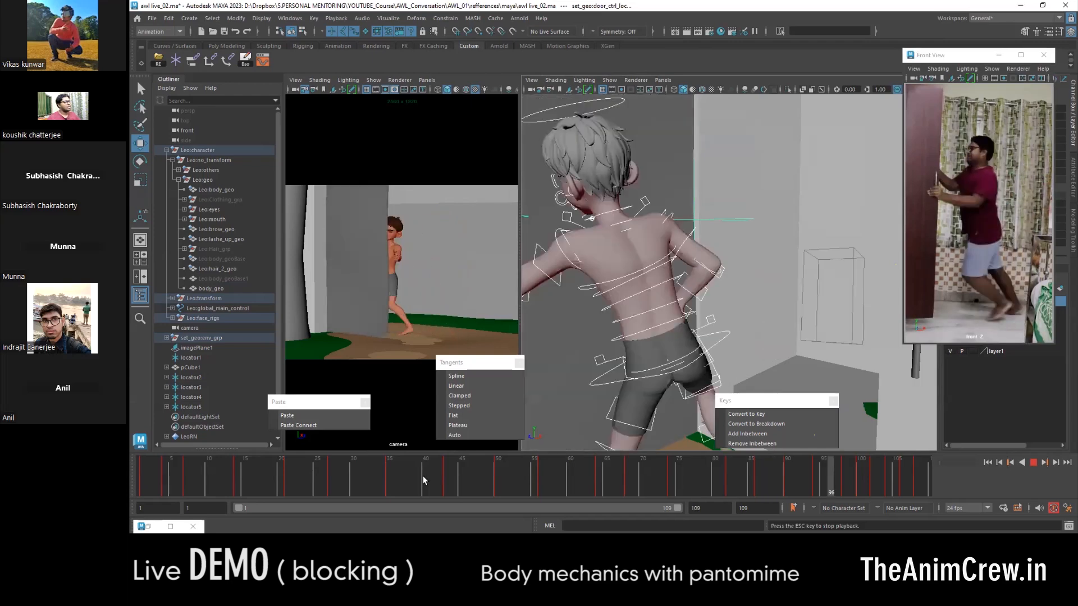
key(Escape)
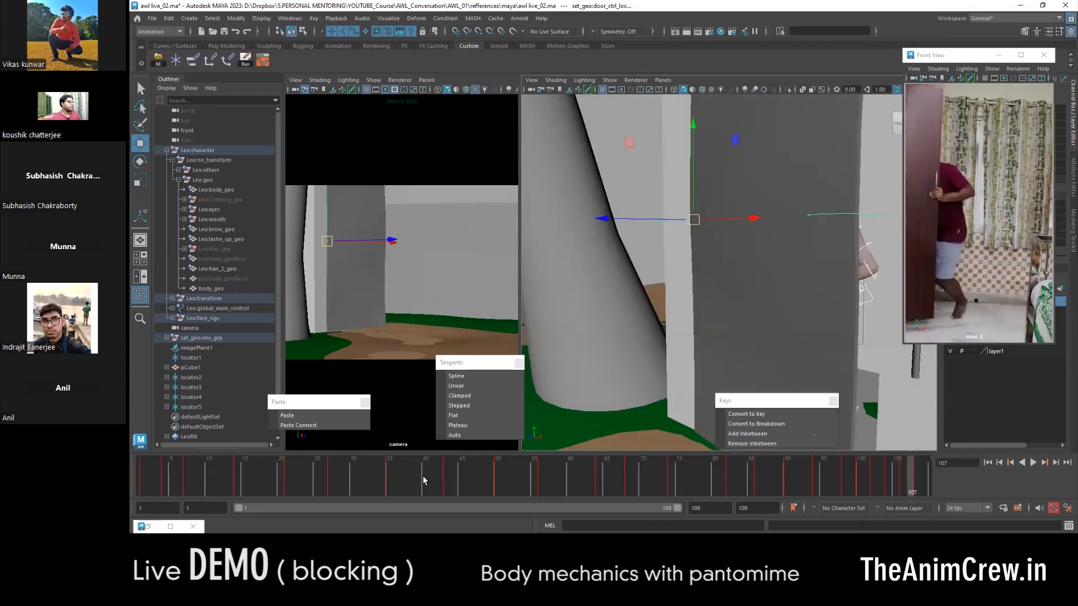
key(alt+period)
key(alt+v)
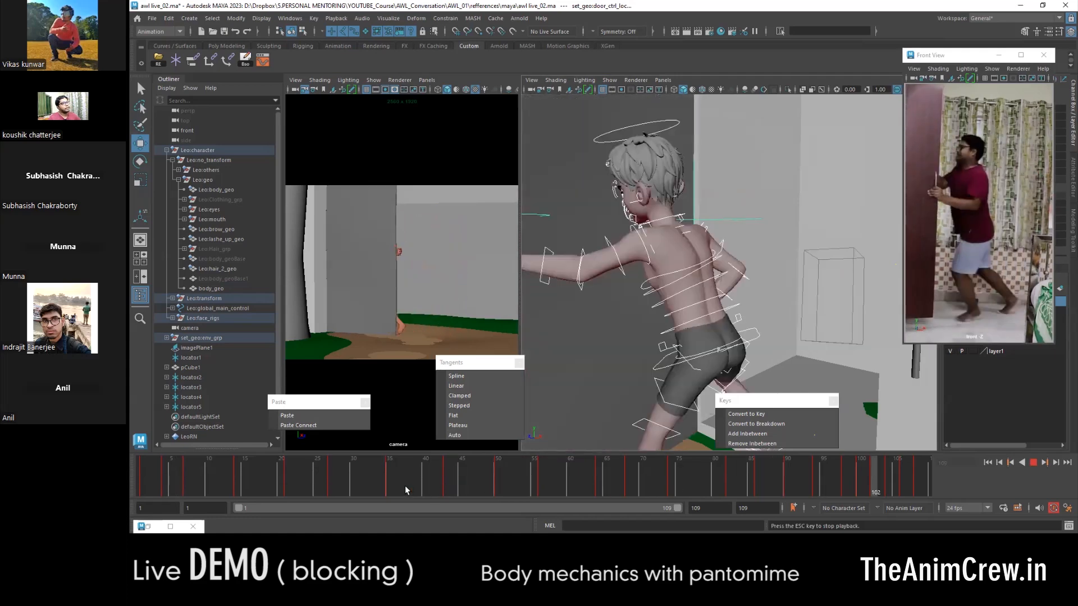
key(Escape)
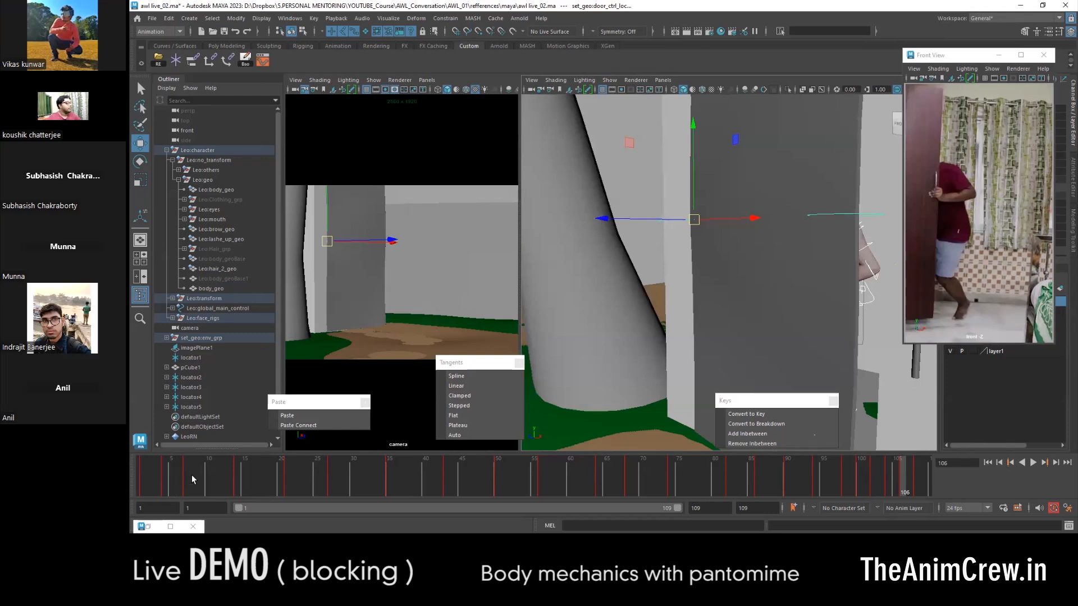
click(134, 470)
key(alt+v)
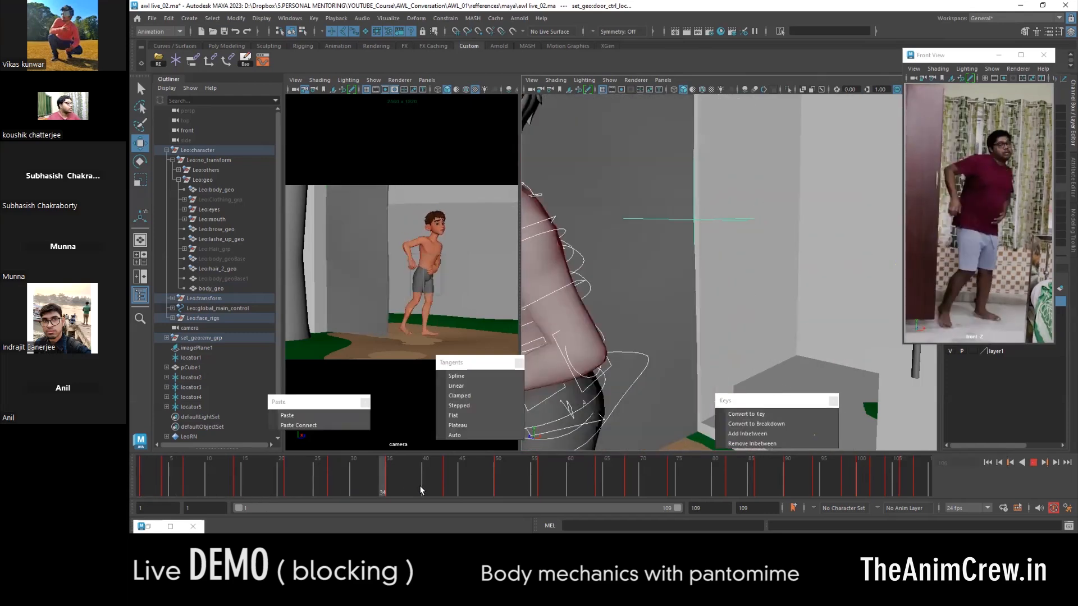
drag(223, 487, 167, 481)
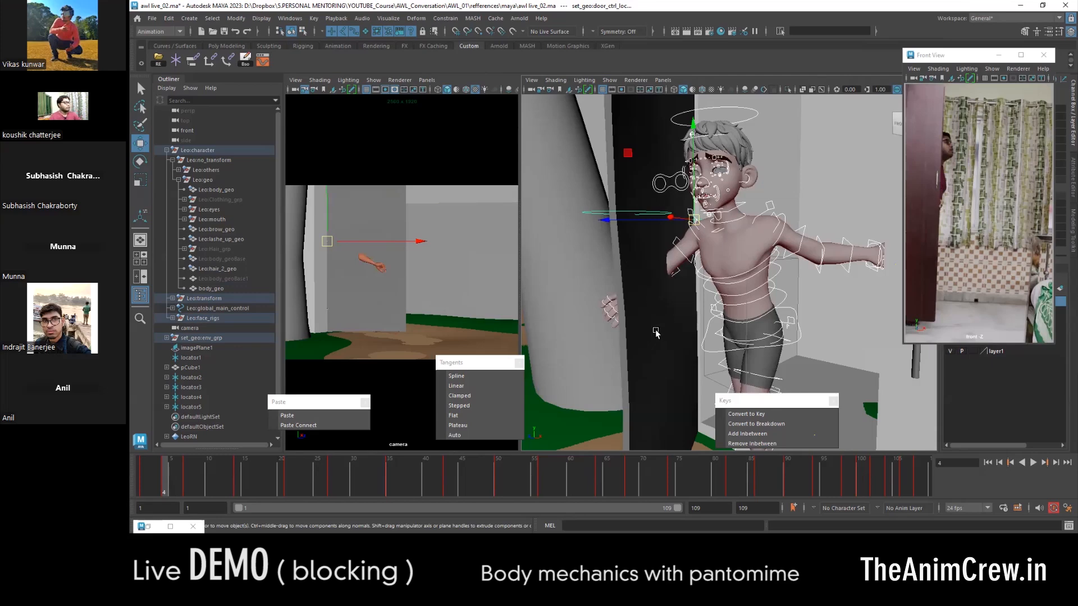
- Scrub and replay the opening section, examining the hand's contact with the door at frame 27 from another angle
drag(163, 486, 214, 476)
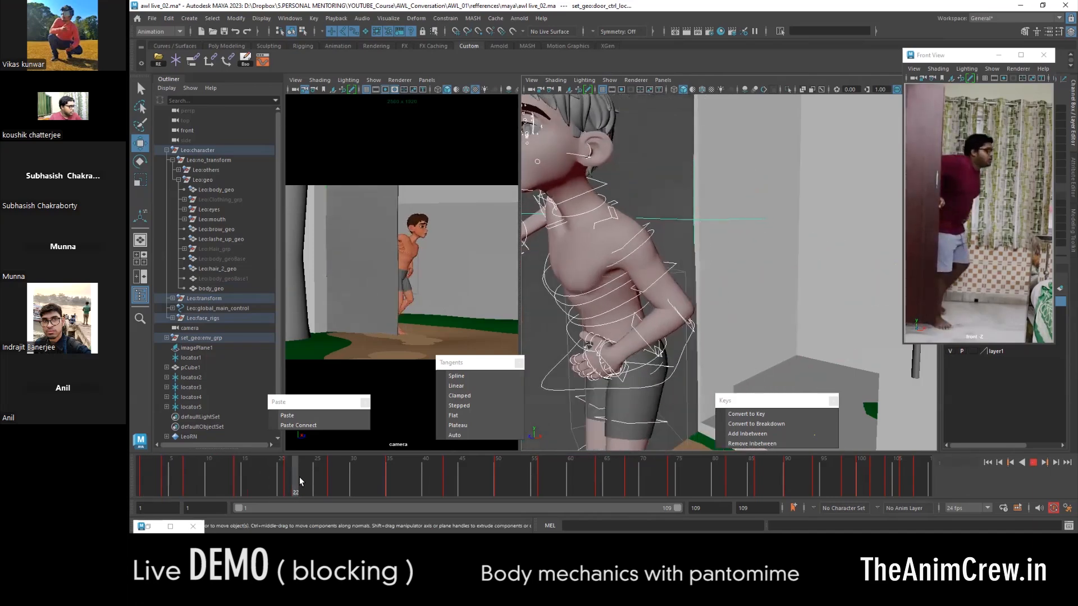
drag(345, 484, 330, 478)
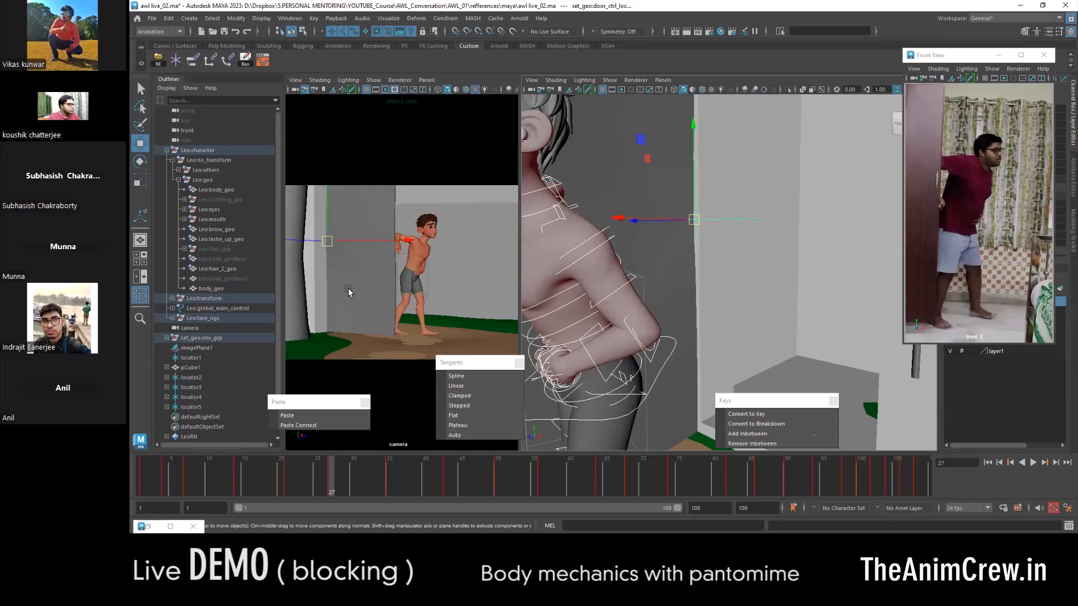
scroll(675, 244, down, 5)
alt+drag(674, 244, 623, 259)
scroll(697, 250, up, 5)
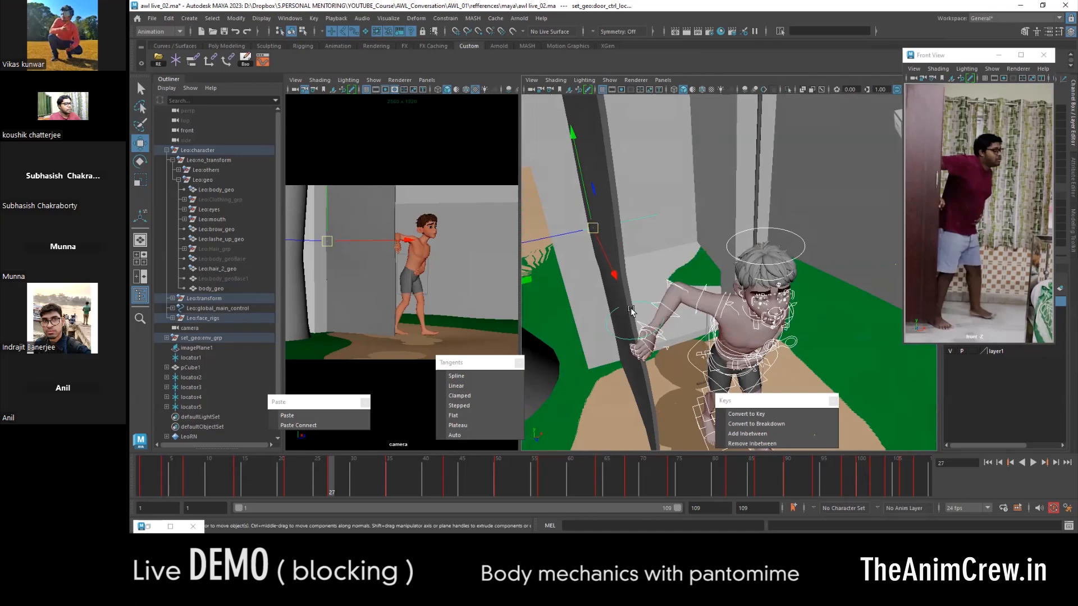
drag(328, 477, 213, 472)
key(alt+v)
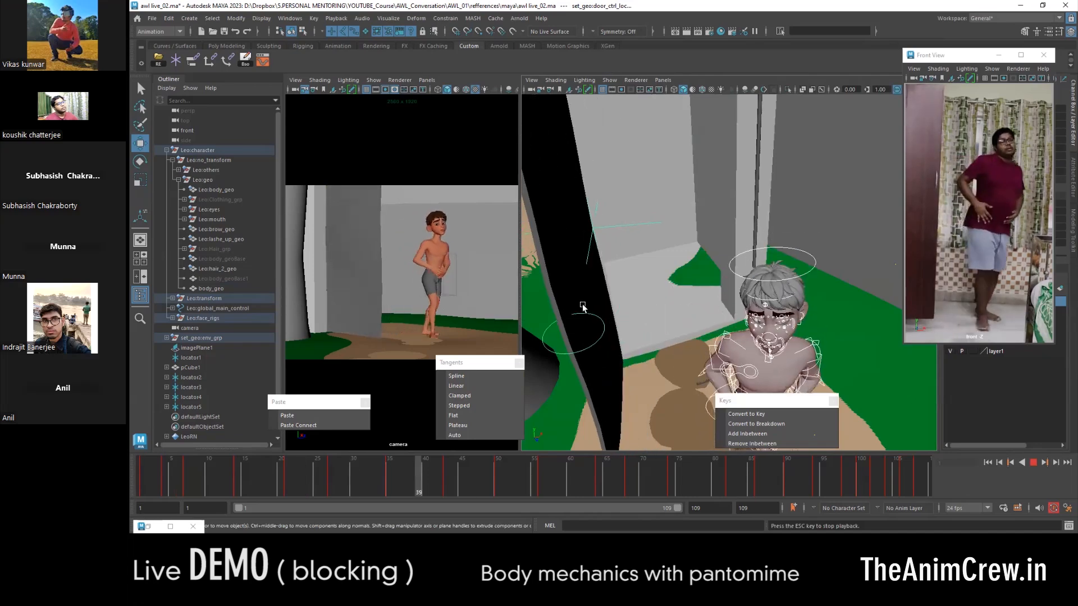
key(alt+v)
drag(473, 485, 165, 476)
scroll(773, 271, down, 5)
alt+drag(772, 272, 682, 247)
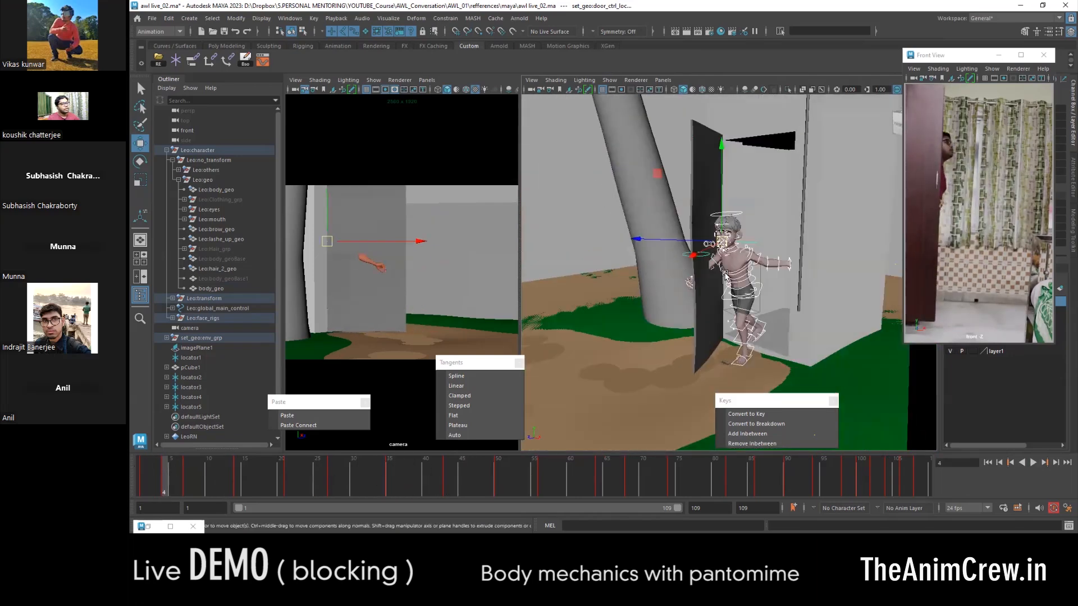
- Select the COG control at frame 4, minimise the Front View reference window and compare the pose with the previous key
scroll(774, 291, up, 3)
scroll(775, 292, up, 1)
click(755, 302)
alt+drag(755, 303, 829, 297)
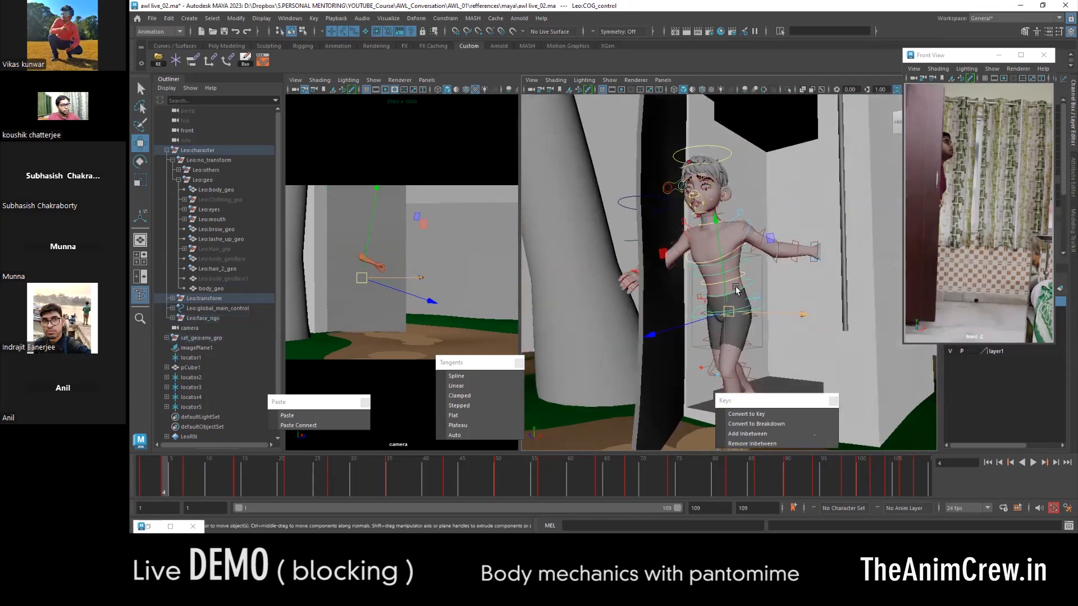
click(999, 55)
alt+drag(694, 335, 772, 238)
scroll(773, 238, down, 5)
alt+drag(762, 296, 718, 304)
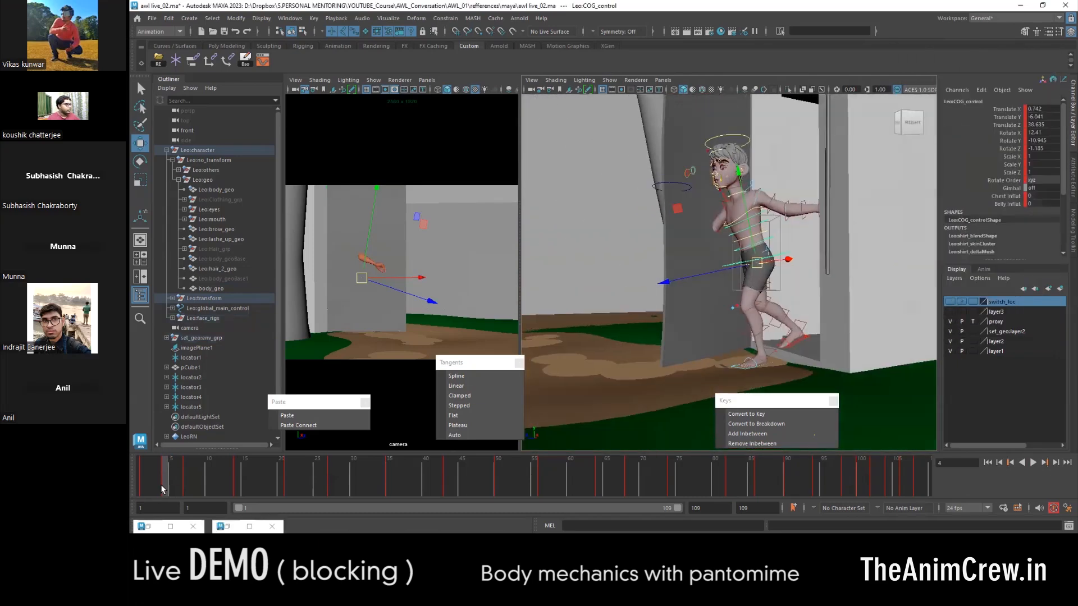
key(comma)
key(period)
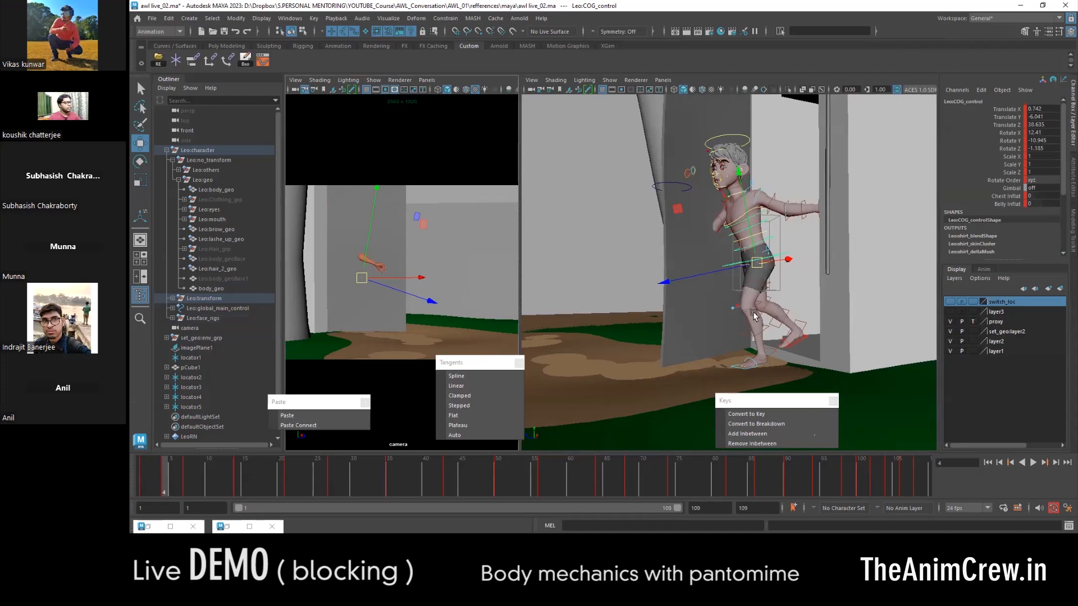
scroll(789, 283, up, 3)
alt+drag(789, 283, 755, 281)
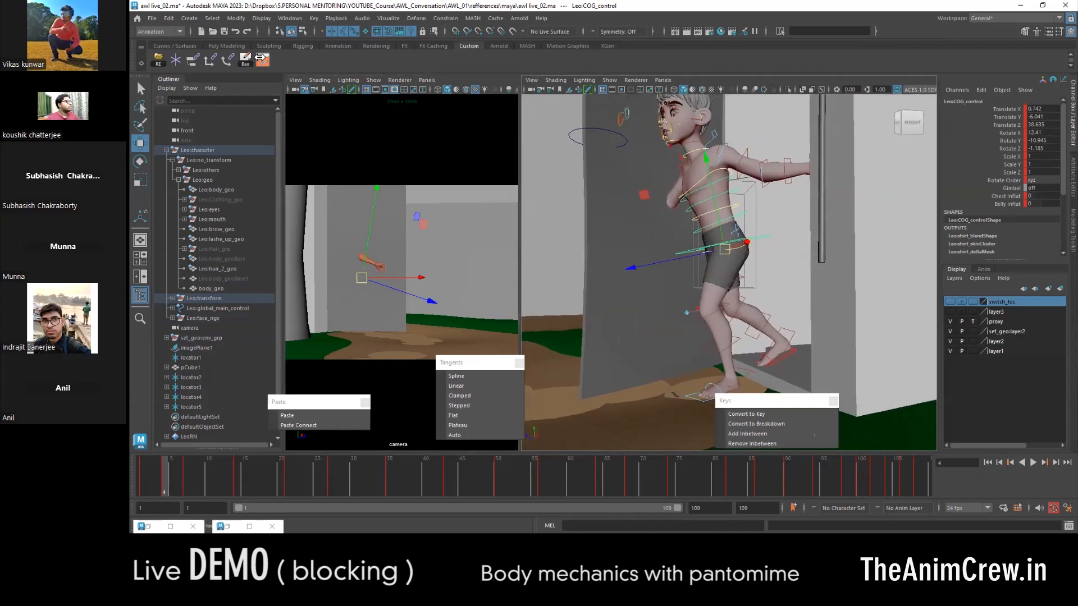
- Lower the COG control's Translate Y key at frame 4 to about -7.24 in the Graph Editor
click(262, 61)
click(150, 95)
alt+middle_drag(348, 121, 433, 171)
scroll(756, 116, up, 5)
alt+shift+right_drag(433, 172, 505, 133)
middle_click(391, 431)
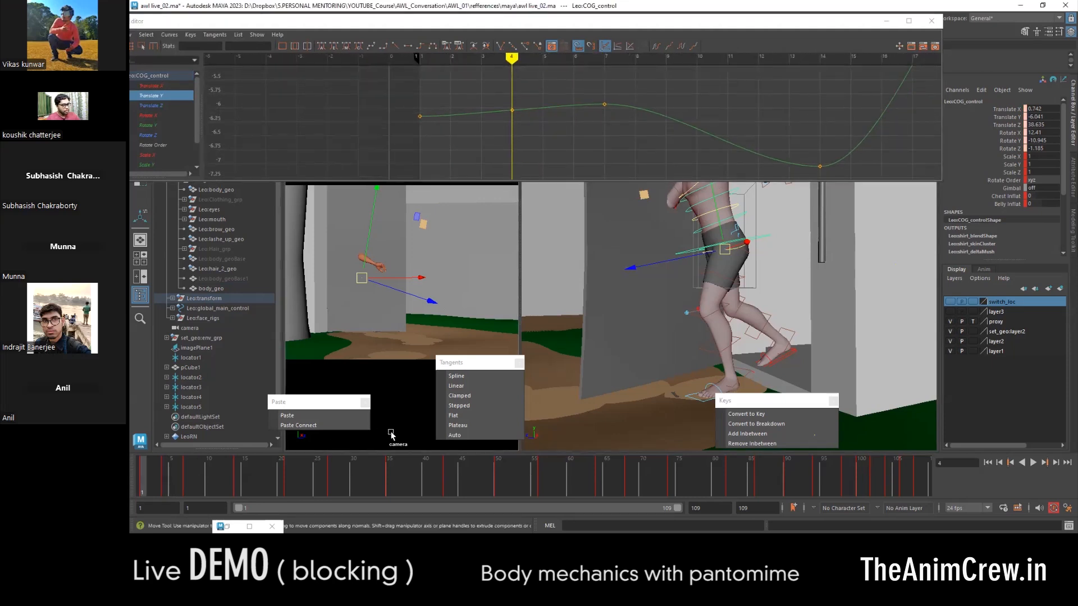
key(comma)
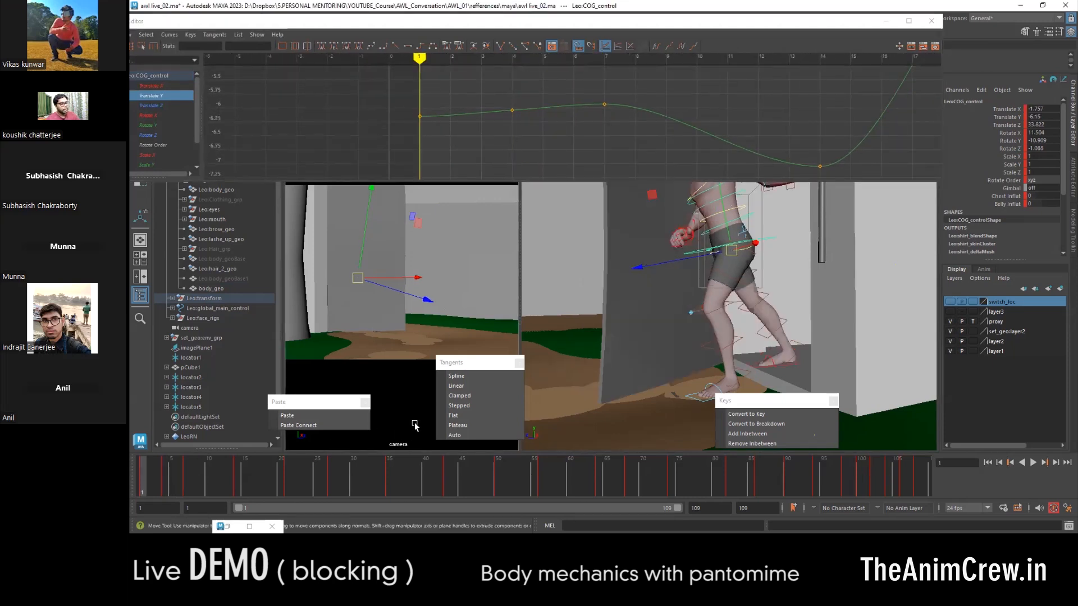
key(period)
drag(474, 151, 563, 85)
shift+middle_drag(520, 139, 525, 202)
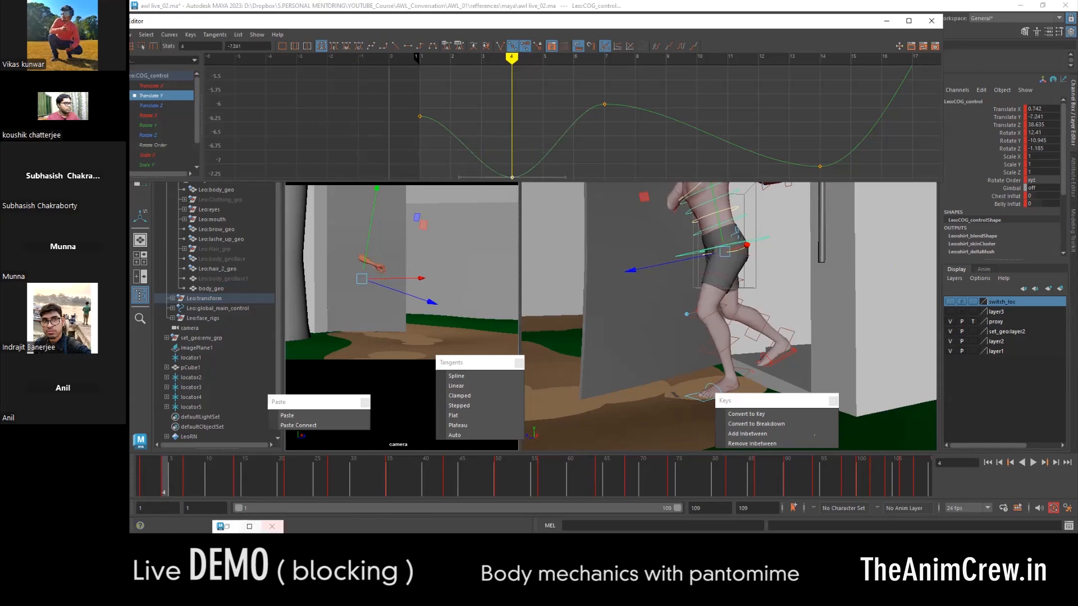
- Raise the COG control's Translate Y key at frame 11 to about -5.7 for the up position
click(214, 480)
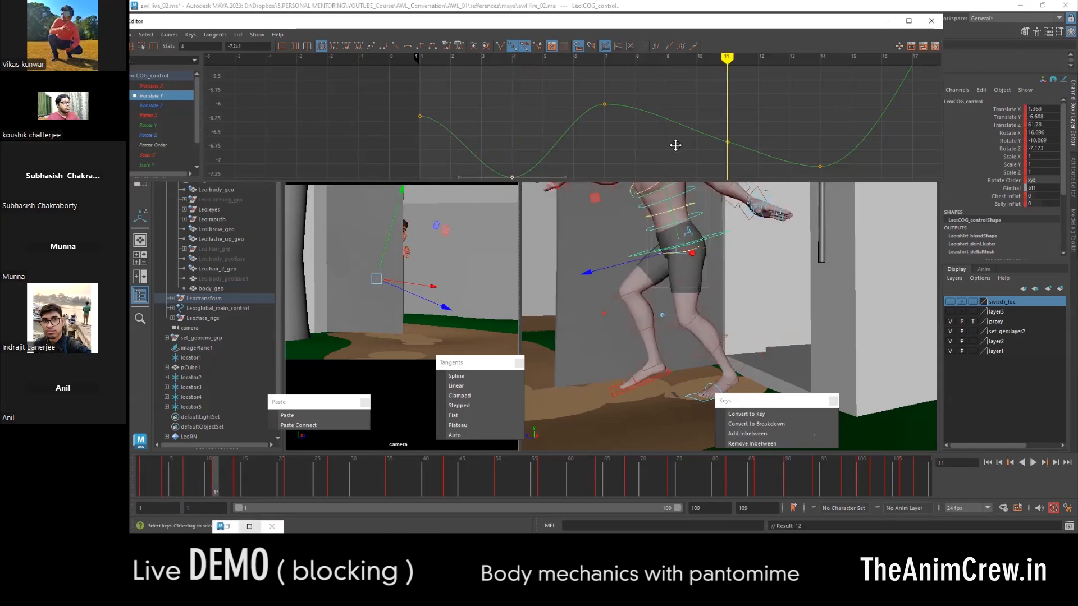
alt+middle_drag(676, 144, 621, 152)
drag(672, 120, 649, 173)
shift+middle_drag(671, 133, 675, 76)
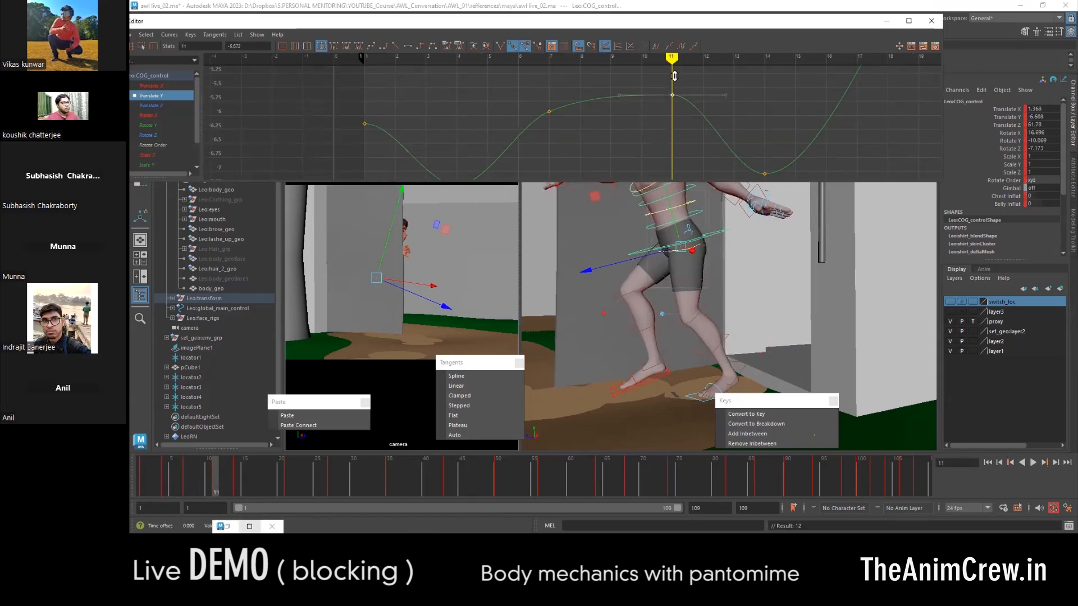
shift+middle_drag(734, 113, 734, 106)
- Lower the COG control's Translate Y at frame 18 to about -8.5 for the down position
alt+middle_drag(733, 106, 559, 124)
drag(242, 487, 264, 474)
alt+shift+right_drag(673, 140, 676, 144)
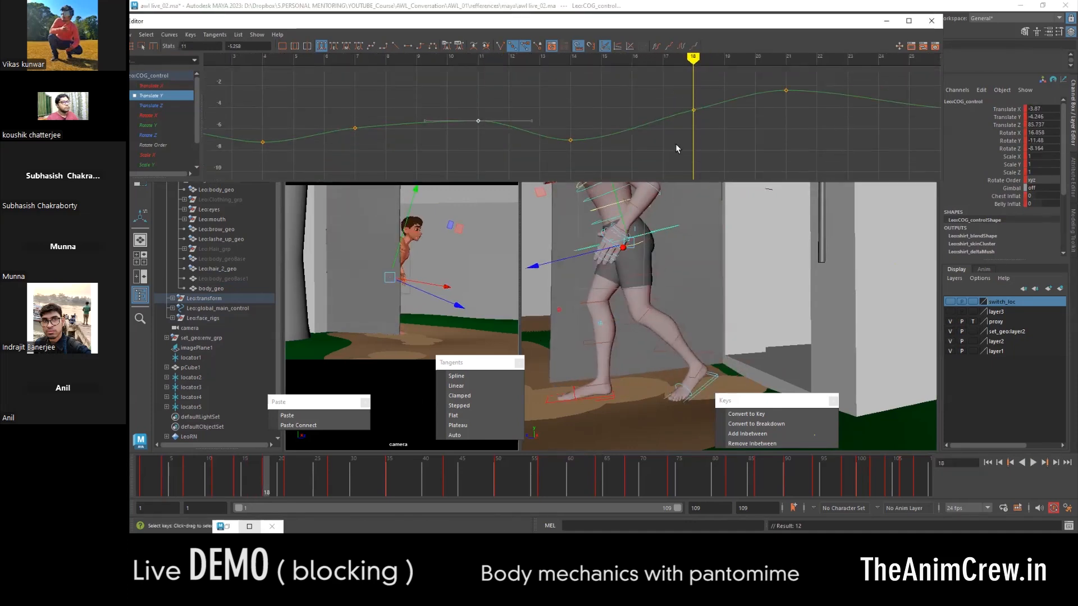
drag(736, 89, 737, 87)
shift+middle_drag(695, 123, 513, 178)
- Raise the COG control's Translate Y at frame 24 to about -0.7 and lower it at frame 31 to about -6
drag(297, 492, 311, 474)
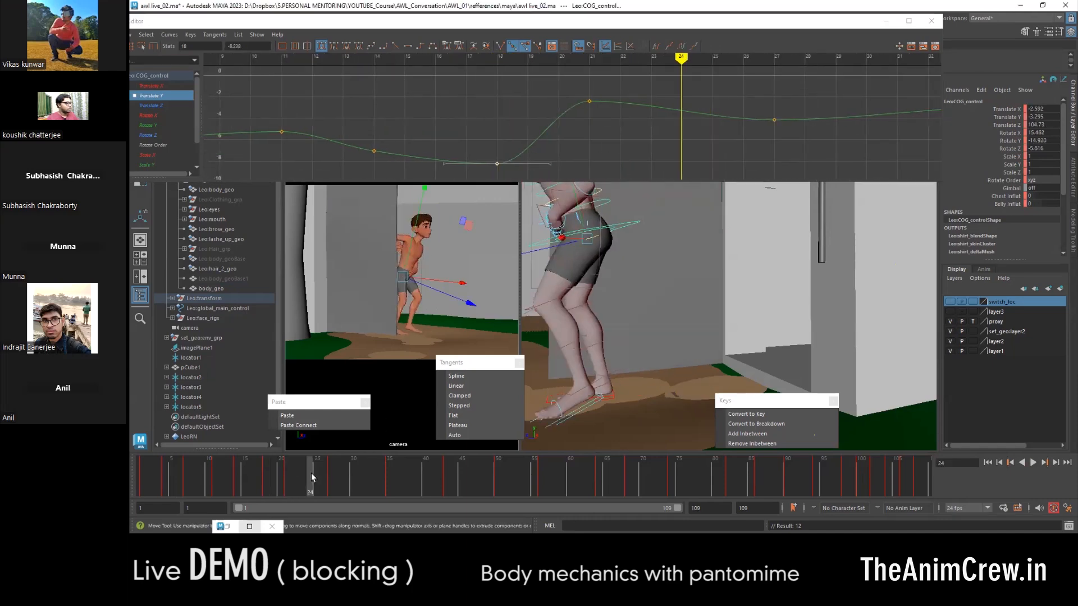
drag(705, 103, 676, 129)
shift+middle_drag(676, 129, 676, 99)
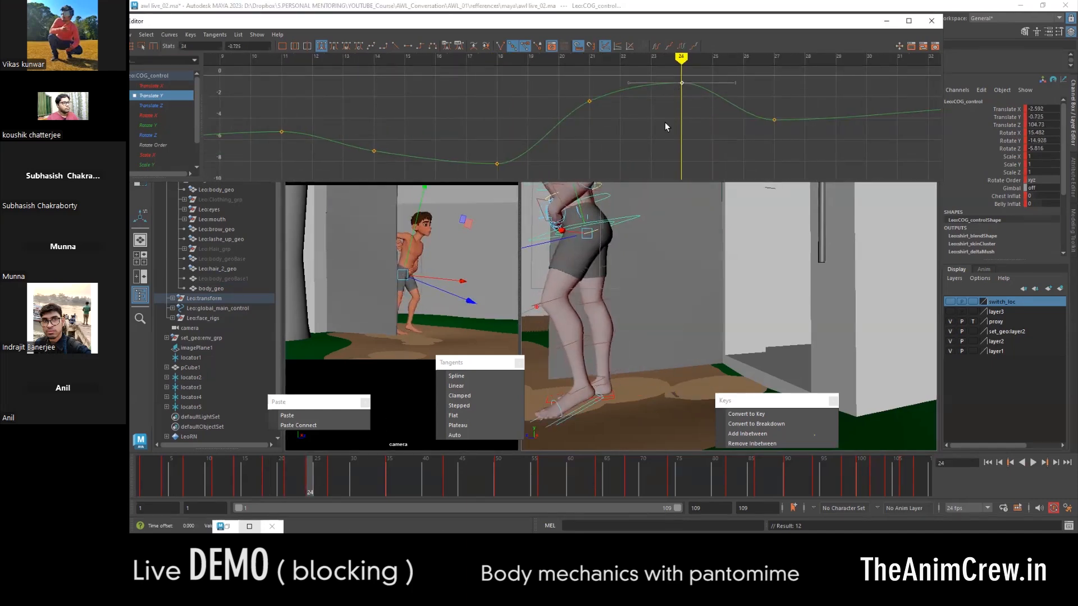
click(358, 474)
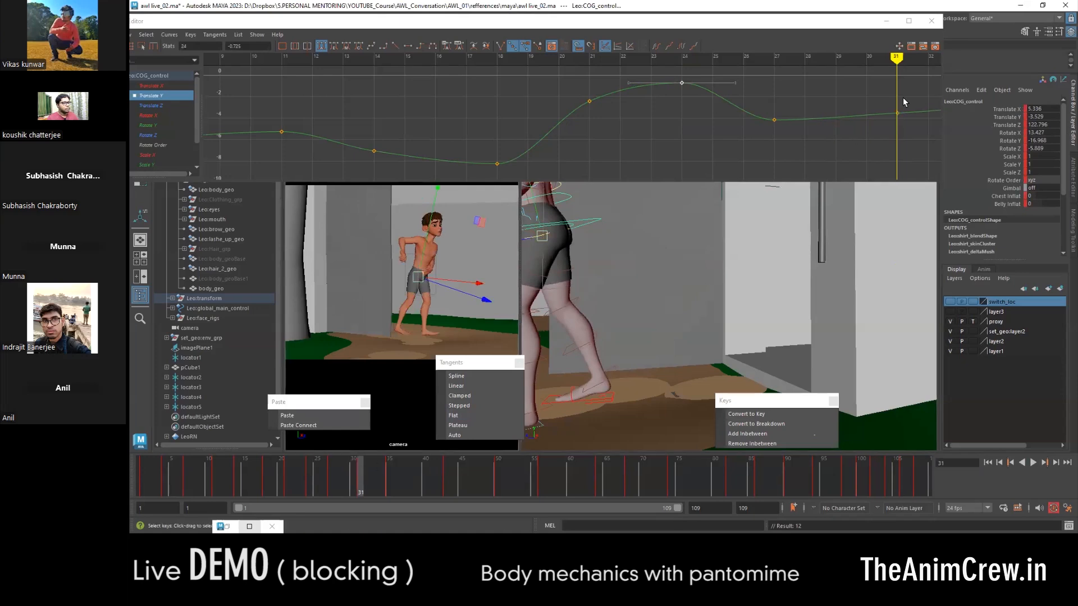
drag(923, 96, 867, 129)
key(f)
shift+middle_drag(635, 151, 637, 174)
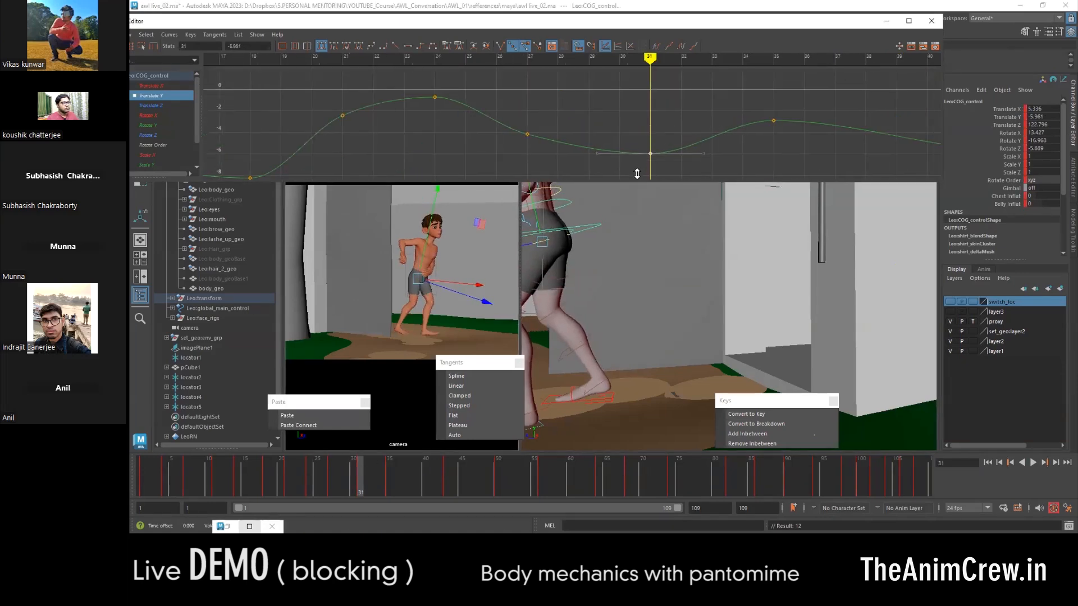
- Raise the COG control's Translate Y at frame 39 to about -2 and lower it at frame 46 to about -7.3
click(419, 472)
alt+middle_drag(800, 148, 576, 136)
drag(729, 102, 650, 127)
shift+middle_drag(662, 115, 660, 106)
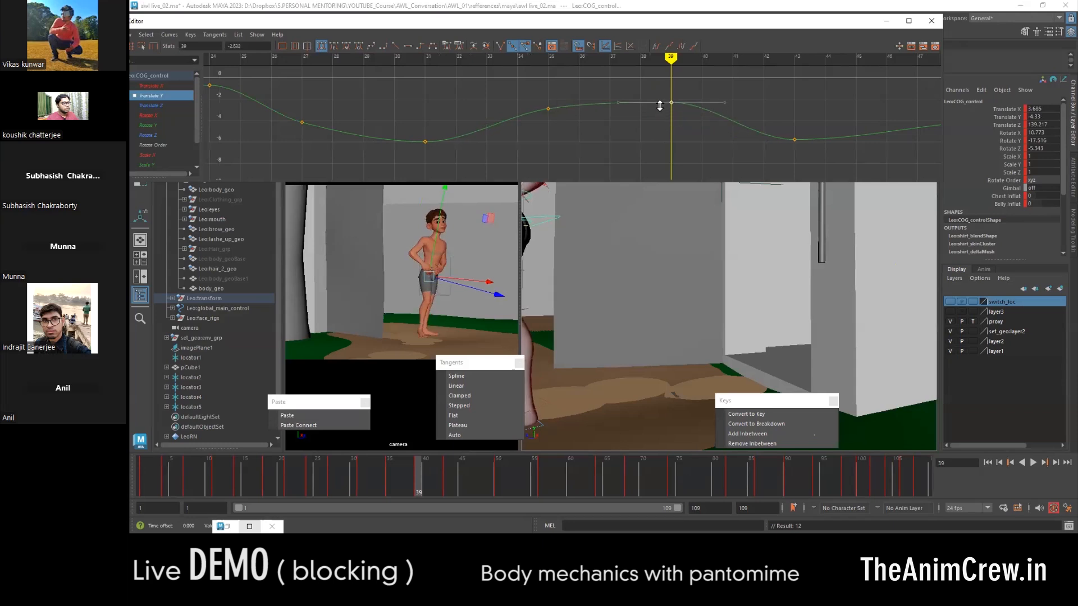
drag(466, 474, 470, 470)
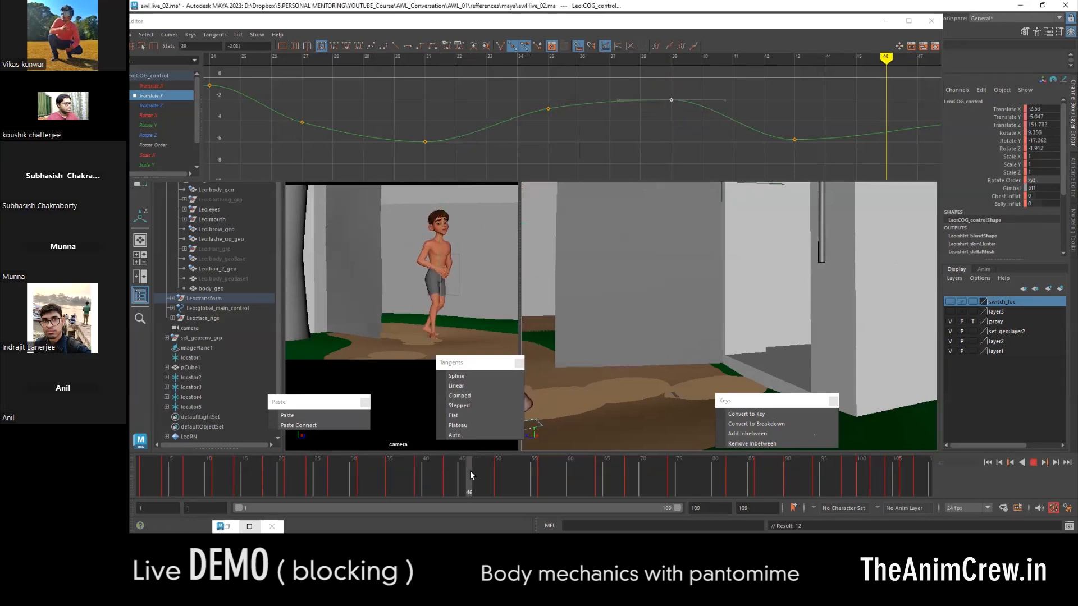
alt+middle_drag(891, 137, 614, 143)
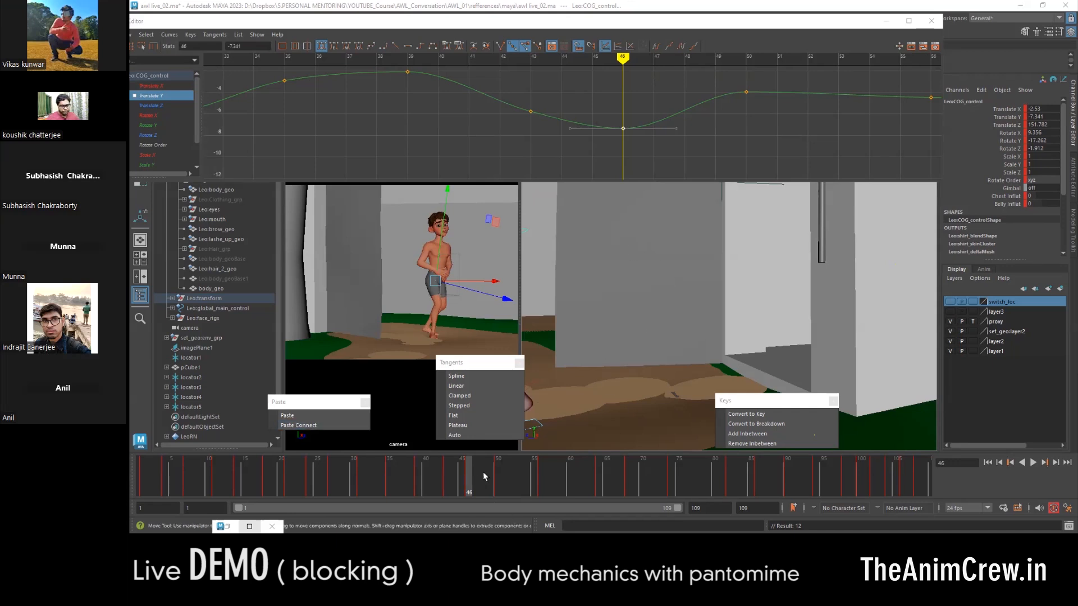
- Key the COG control at frame 53 and raise its Translate Y to about -2.9
mouse_move(517, 470)
mouse_down()
mouse_move(476, 472)
mouse_move(521, 473)
mouse_up()
alt+middle_drag(807, 118, 599, 149)
key(s)
drag(649, 115, 625, 141)
shift+middle_drag(633, 125, 631, 112)
- Lower the COG control's Translate Y key at frame 60 to about -5.5 for the settling pose
alt+middle_drag(708, 146, 544, 126)
drag(528, 484, 570, 478)
drag(703, 89, 669, 110)
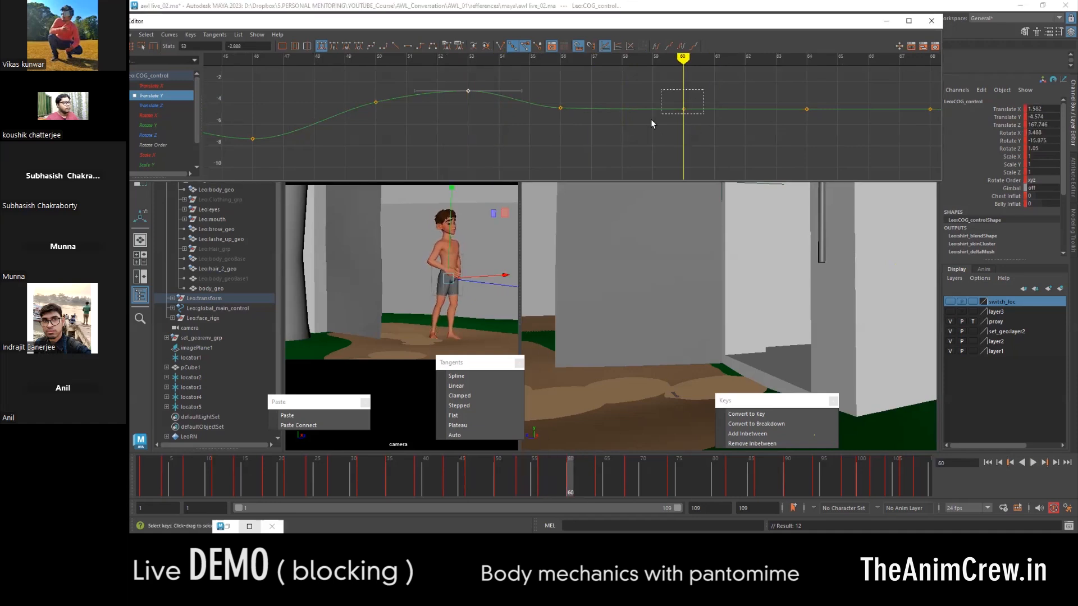
shift+middle_drag(676, 131, 555, 157)
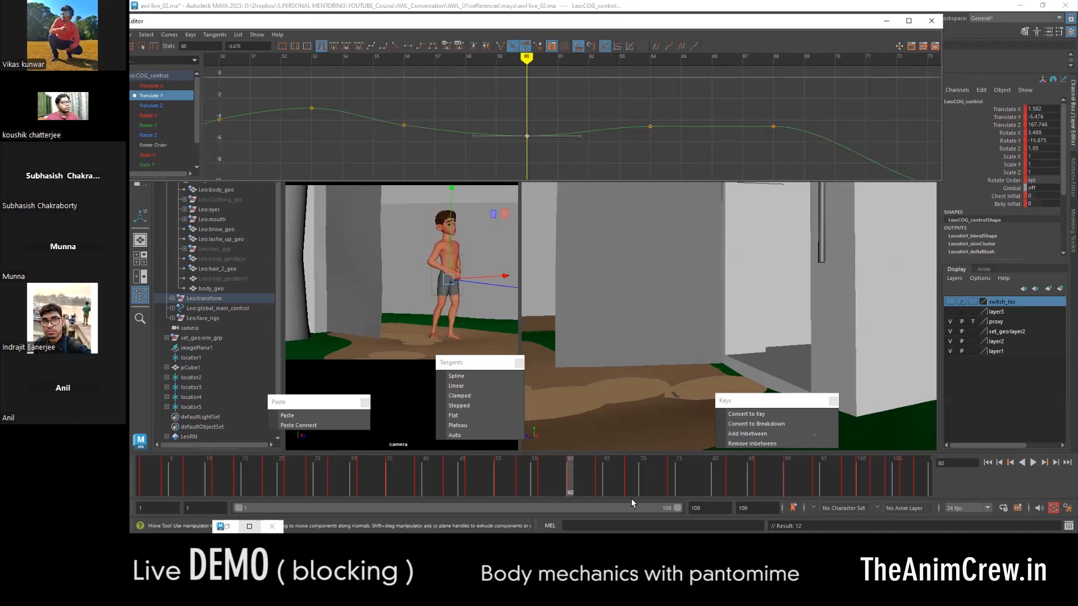
- Set a key on the COG control at frame 71
drag(589, 472, 648, 471)
alt+middle_drag(778, 159, 612, 135)
key(s)
drag(693, 134, 692, 139)
shift+middle_drag(697, 141, 698, 123)
key(ctrl+z)
key(ctrl+z)
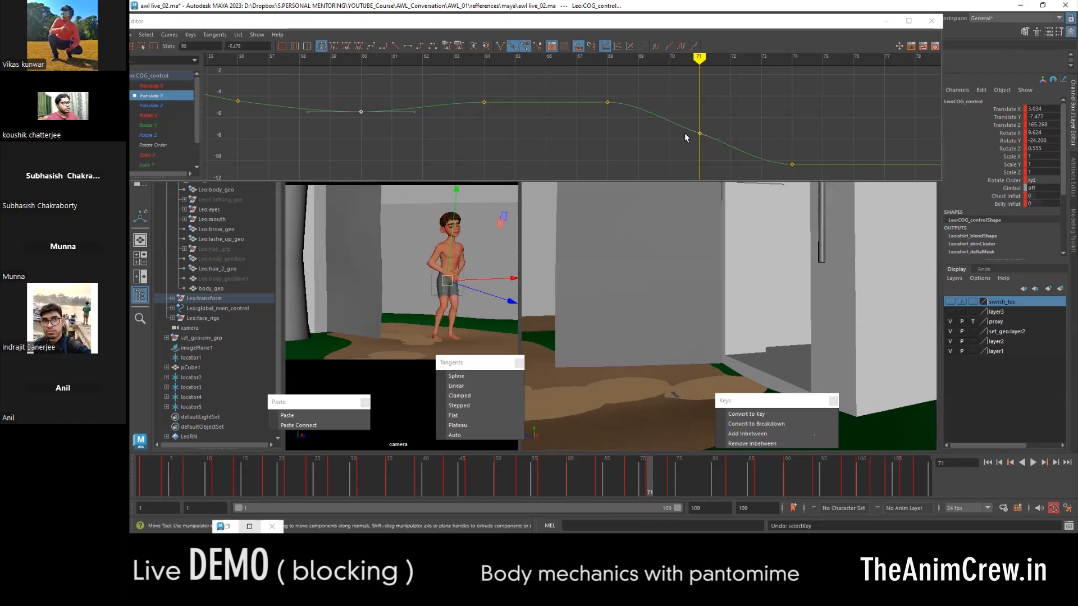
- Key the COG control at frame 88 and lower its Translate Y to about -6.8
drag(627, 479, 771, 477)
alt+middle_drag(746, 128, 477, 118)
alt+middle_drag(710, 140, 611, 148)
key(s)
alt+middle_drag(547, 126, 568, 135)
- Key the COG control at frame 92 and raise its Translate Y to about -3.8
drag(776, 474, 804, 477)
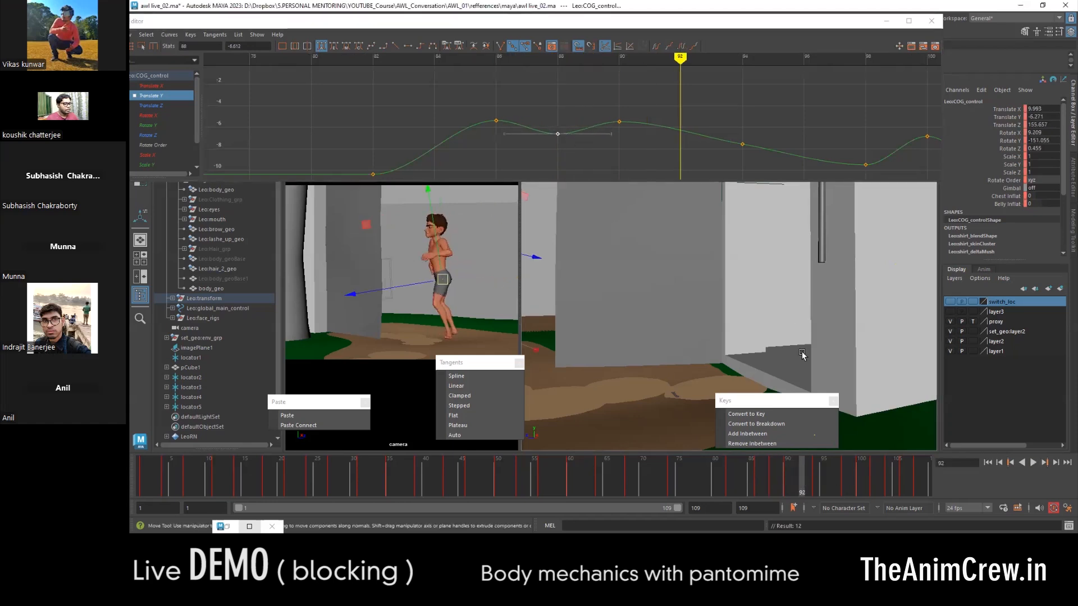
key(s)
drag(700, 116, 677, 139)
shift+middle_drag(681, 129, 681, 104)
- Lower the COG control's Translate Y at frame 92 to about -9.2 and raise it at frame 88 to about -3.9
drag(813, 486, 830, 486)
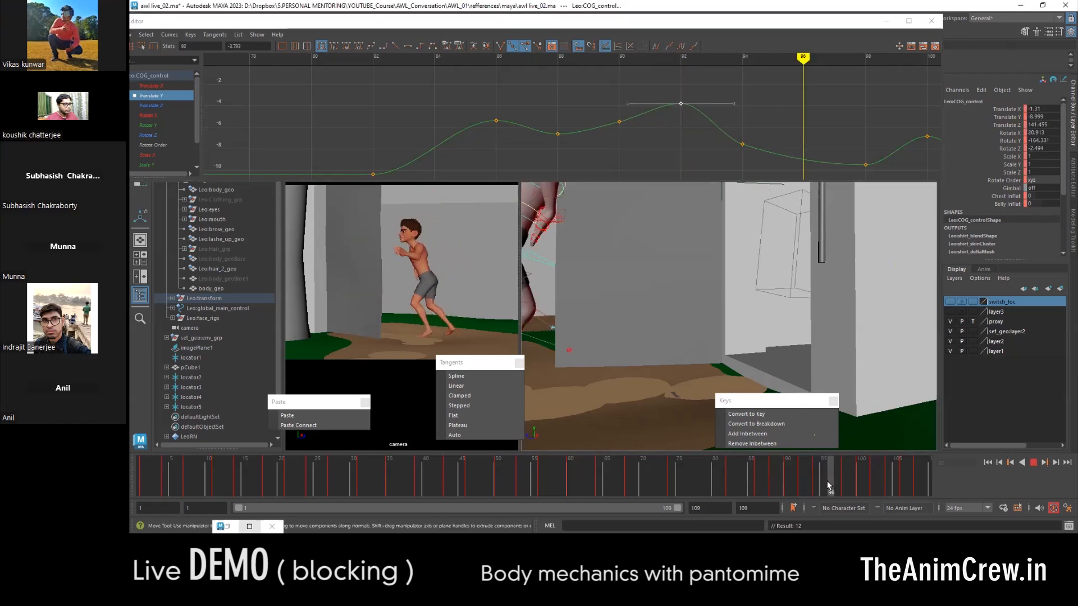
drag(822, 481, 803, 477)
shift+middle_drag(690, 132, 697, 197)
drag(794, 478, 769, 483)
click(558, 134)
shift+middle_drag(557, 163, 558, 134)
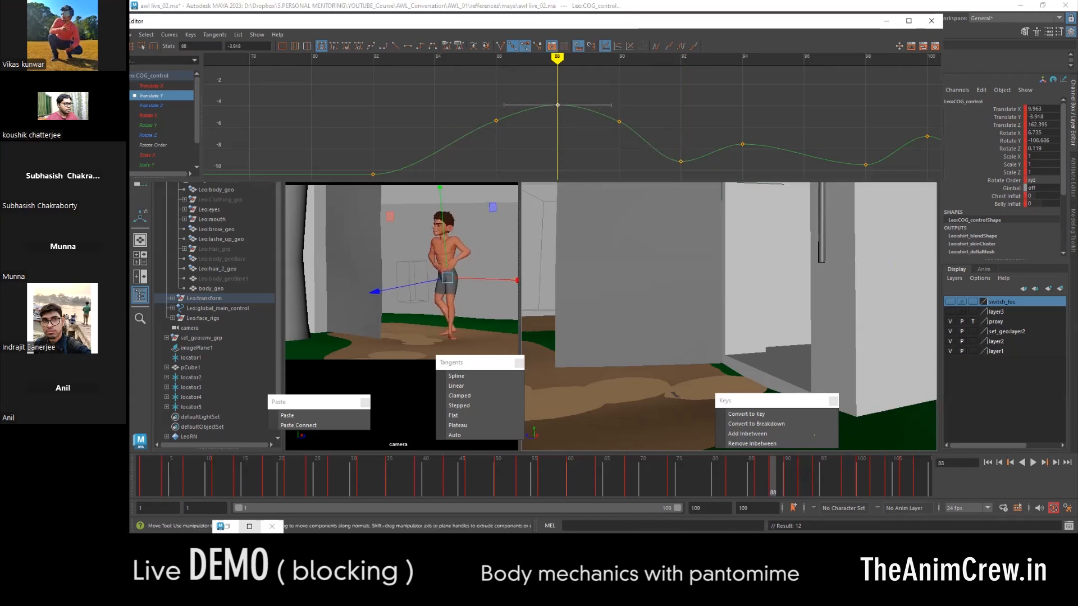
- Key the COG control at frame 96 and raise its Translate Y to about -6 for the up position
drag(743, 469, 832, 490)
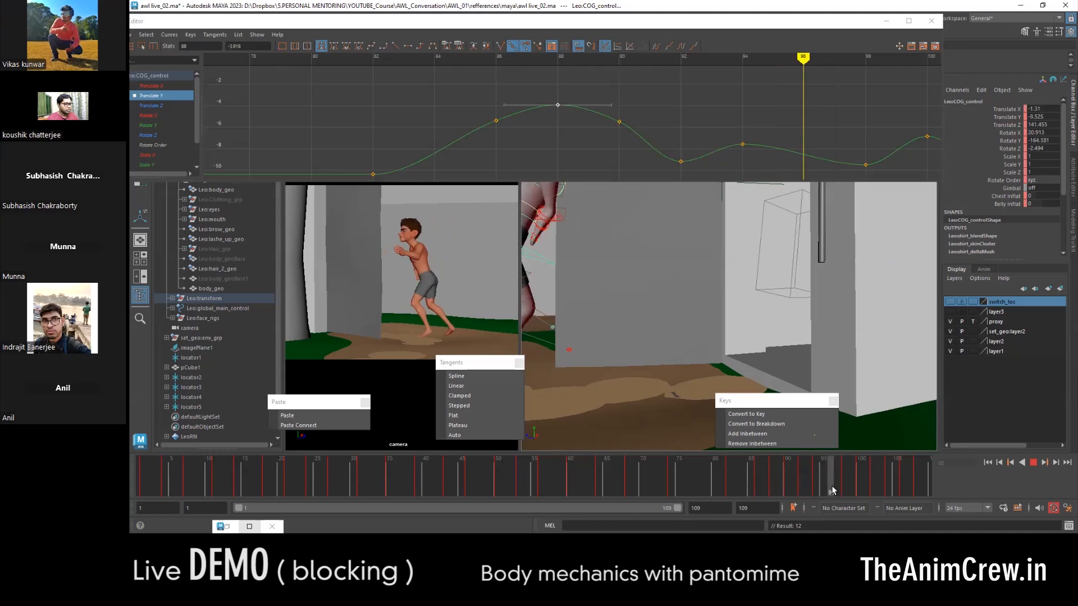
key(s)
drag(817, 128, 796, 172)
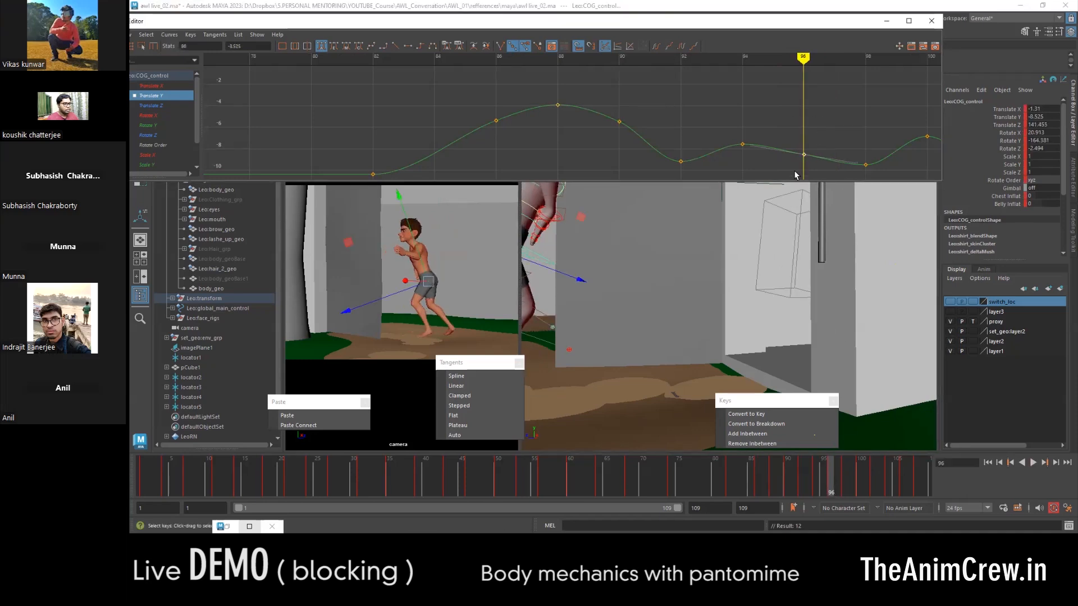
shift+middle_drag(806, 155, 807, 152)
drag(781, 497, 831, 491)
shift+middle_drag(811, 135, 811, 113)
- Key the COG control at frame 99 and lower its Translate Y to about -10.6 for the down position
alt+middle_drag(754, 153, 582, 137)
click(834, 480)
key(alt+v)
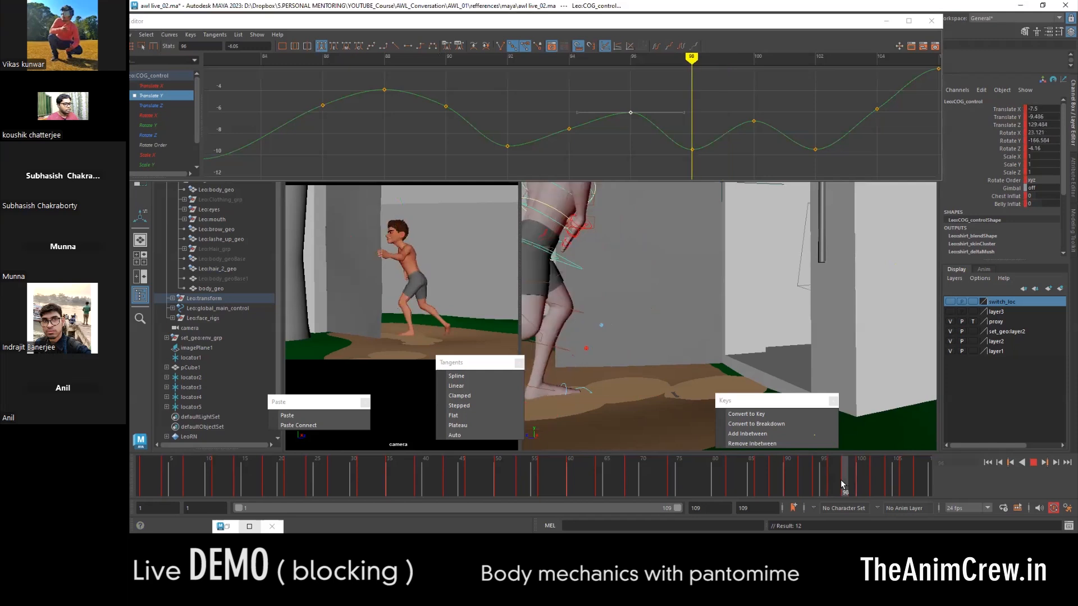
drag(848, 482, 853, 487)
key(s)
alt+middle_drag(740, 115, 704, 94)
drag(678, 108, 701, 124)
key(w)
middle_drag(695, 147, 693, 178)
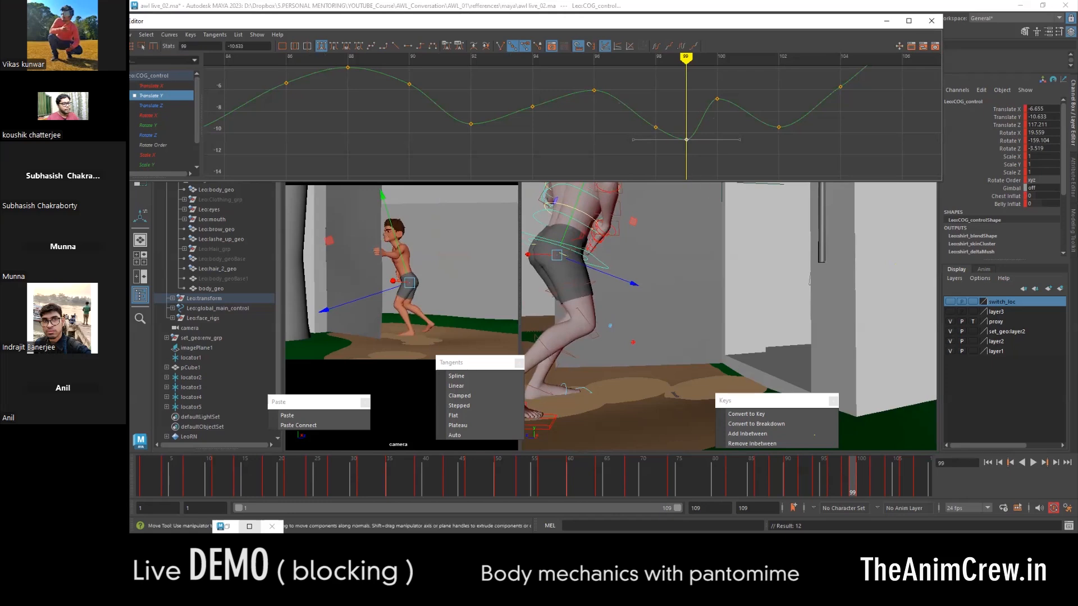
- Key the COG control at frame 101 and raise its Translate Y to about -6.1
drag(861, 476, 865, 477)
key(s)
drag(760, 106, 737, 125)
shift+middle_drag(749, 126, 750, 103)
- Lower the COG control's Translate Y at frame 103 to about -10.7 and raise it at frame 105 to about -1.1
drag(878, 474, 884, 473)
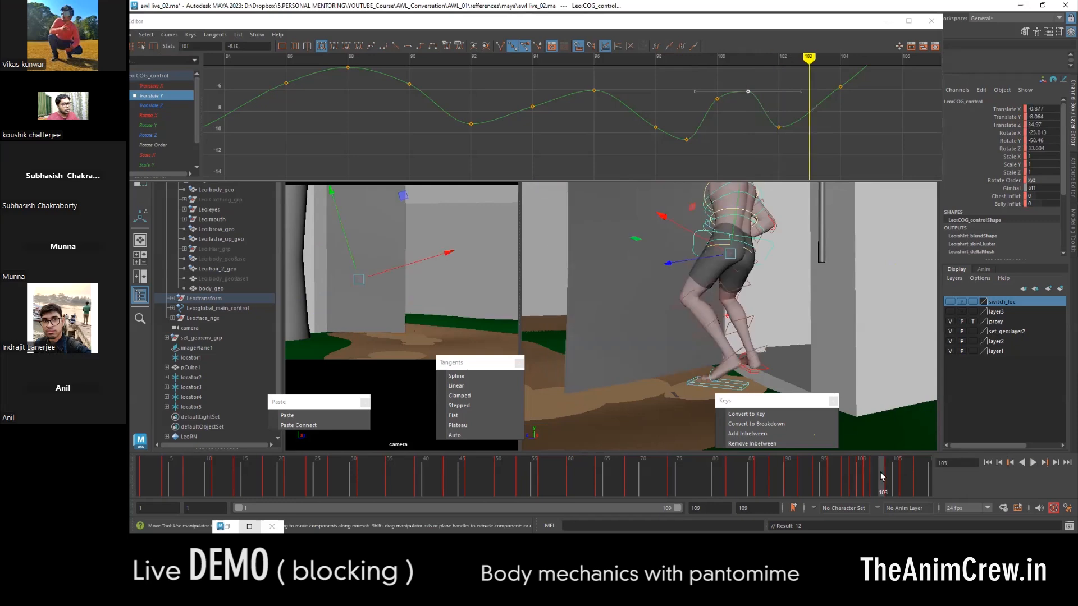
shift+middle_drag(724, 130, 724, 158)
drag(888, 474, 894, 474)
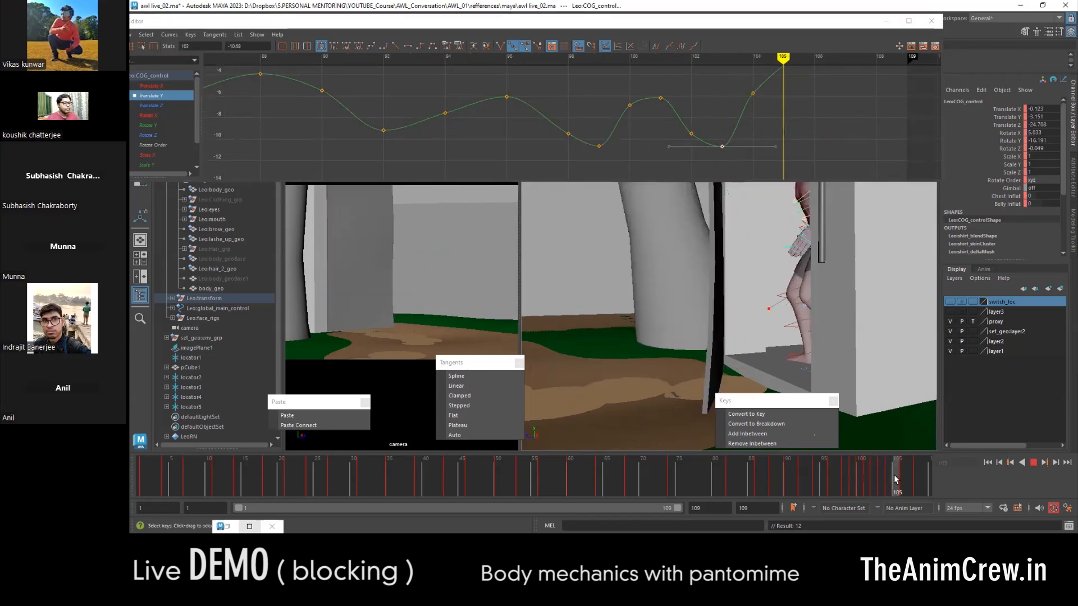
drag(696, 104, 730, 126)
shift+middle_drag(722, 125, 721, 104)
- Scrub through the ending and play back the animation to review the COG's up-and-down motion
mouse_move(870, 467)
mouse_down()
mouse_move(862, 482)
mouse_move(932, 488)
mouse_up()
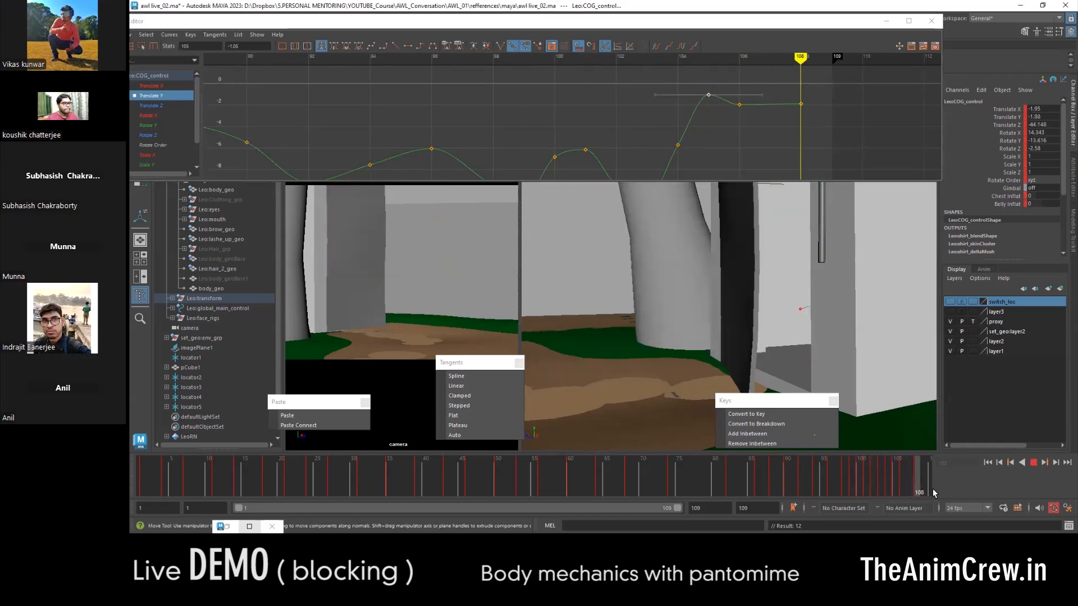
key(alt+v)
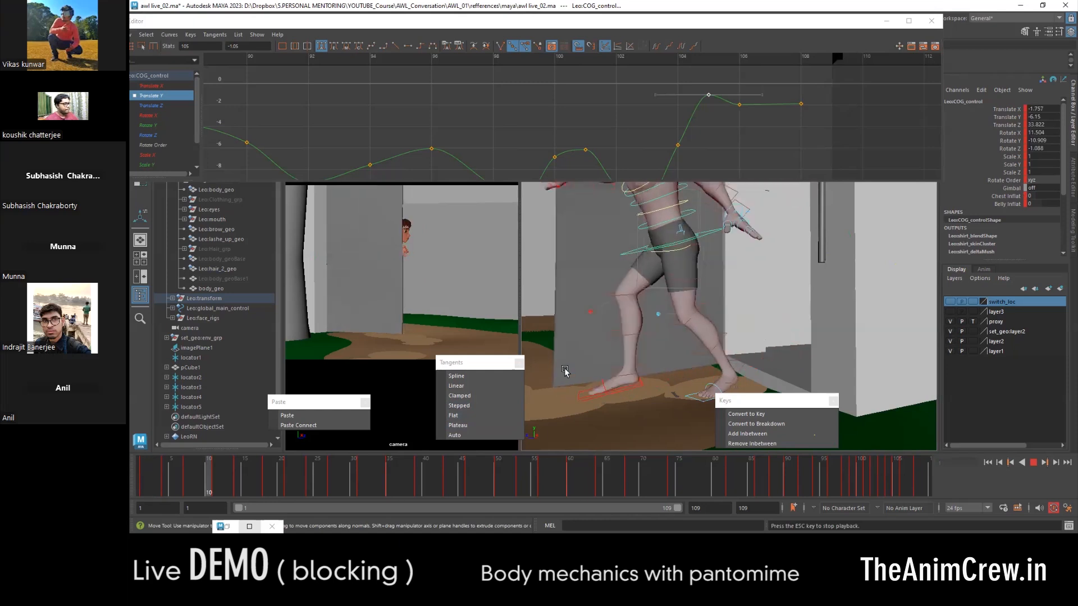
key(alt+v)
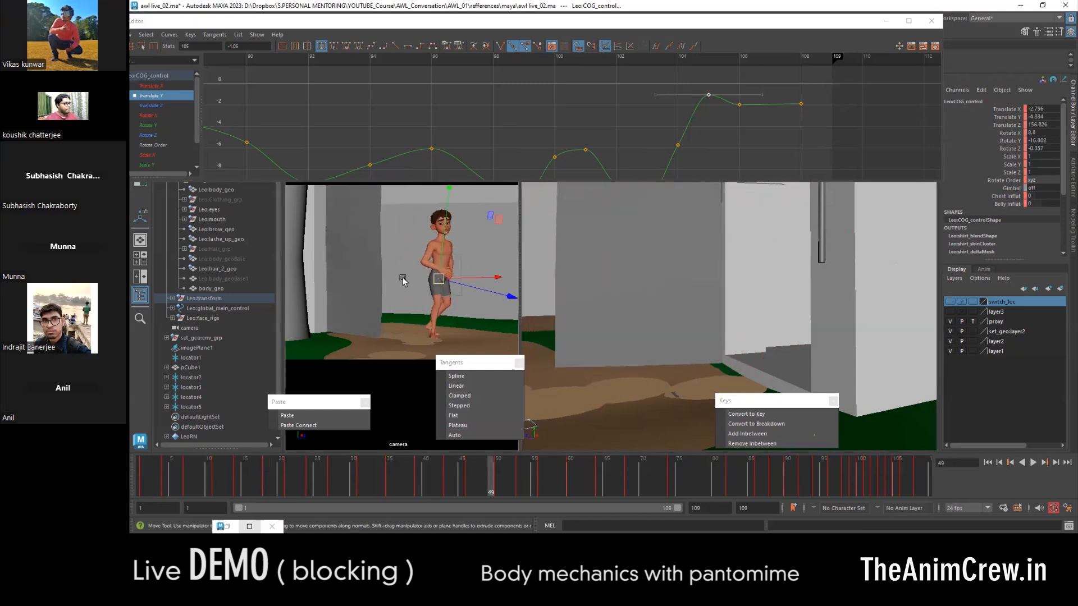
- Deselect the COG control and start a playblast of the animation
click(401, 276)
right_click(456, 487)
click(507, 481)
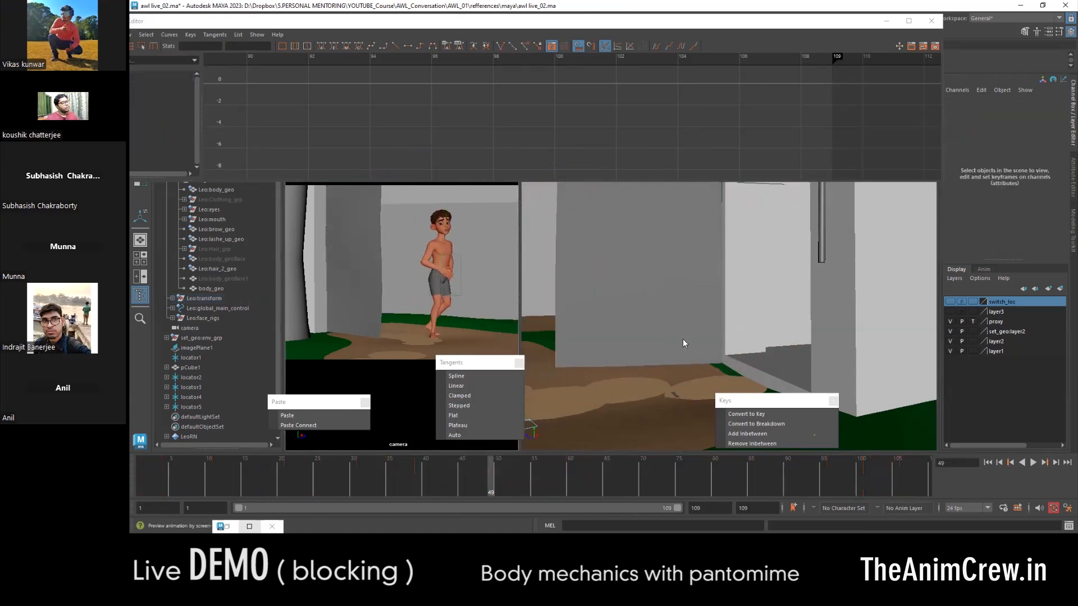
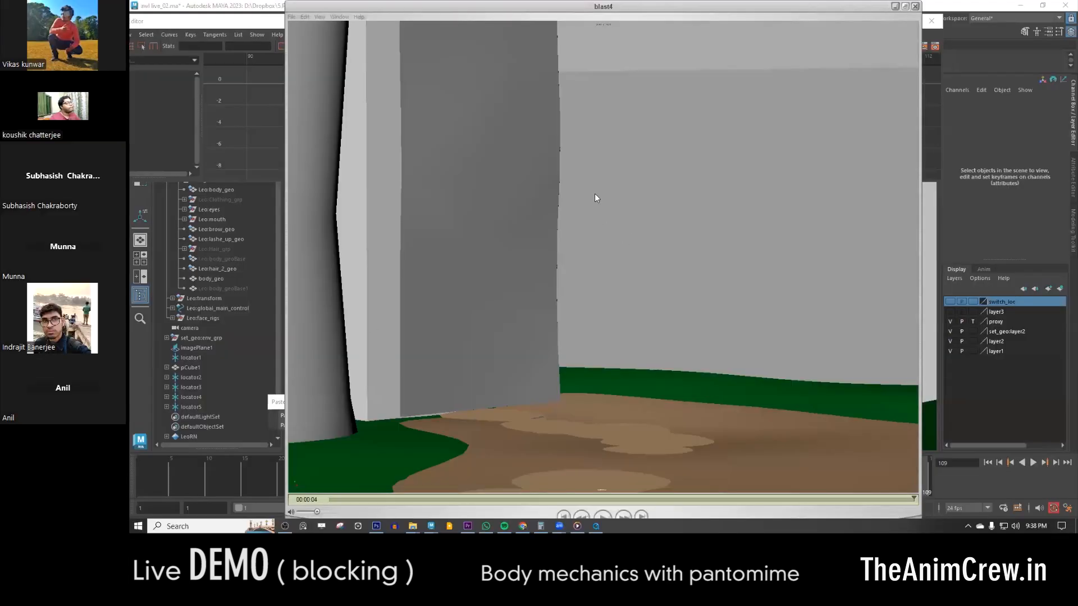
- Play the playblast from its first frame to review the whole performance, and minimize the player window
drag(352, 501, 325, 499)
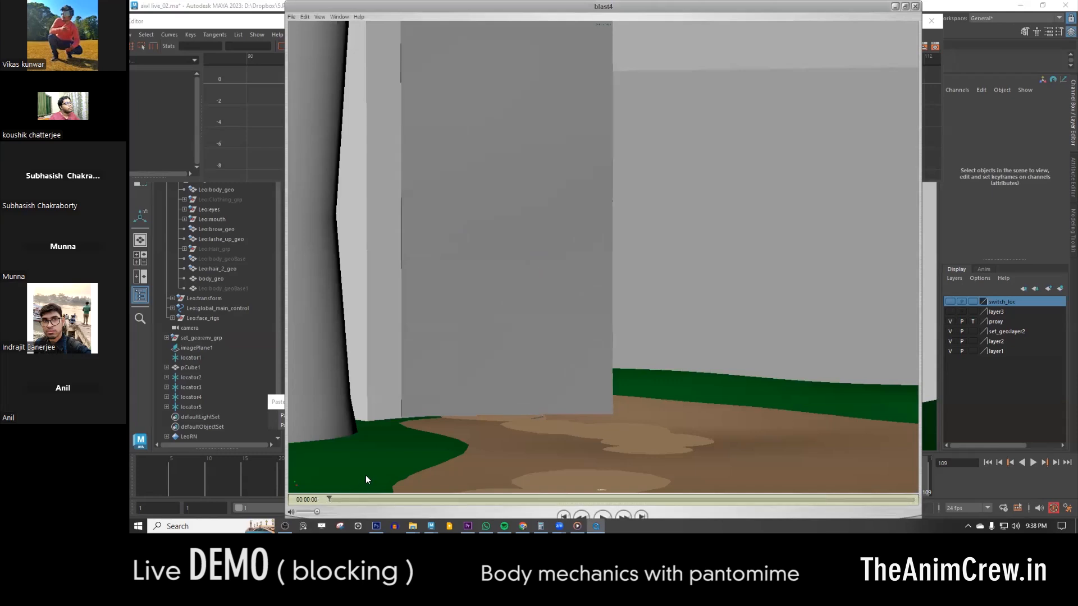
key(space)
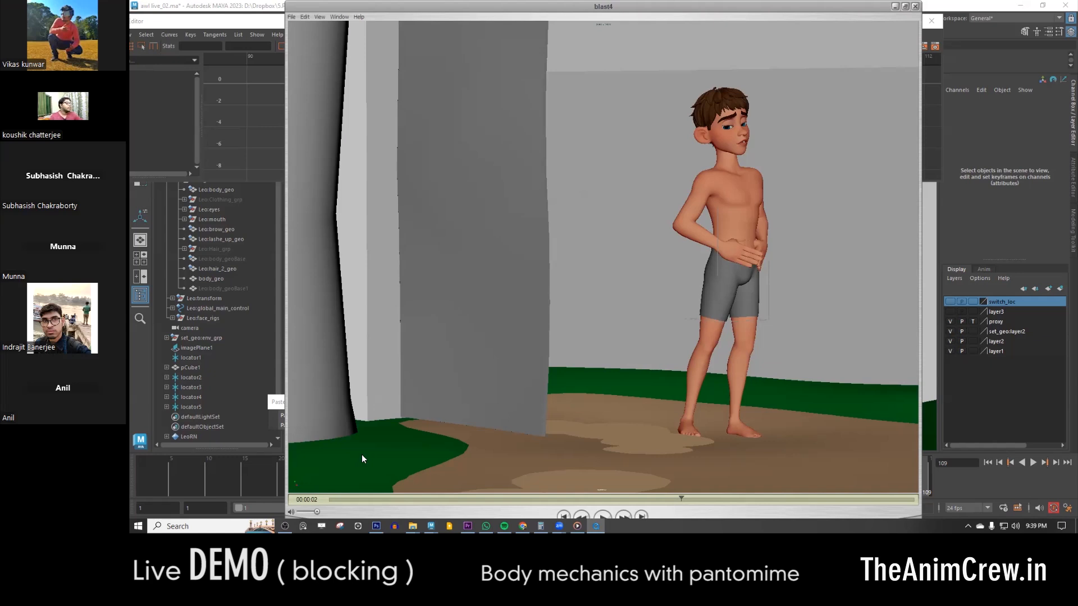
key(space)
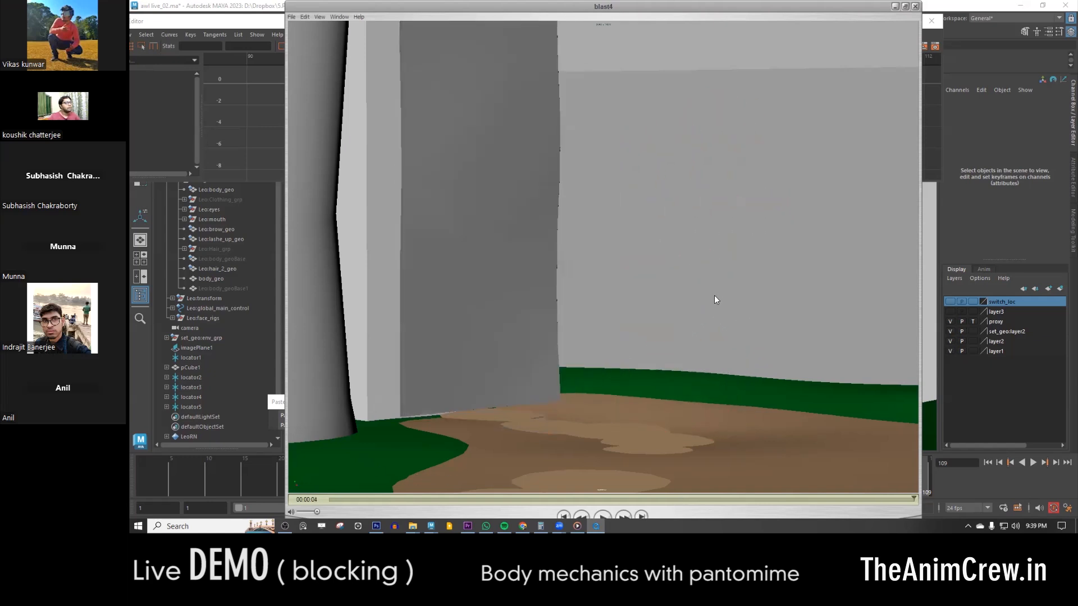
key(space)
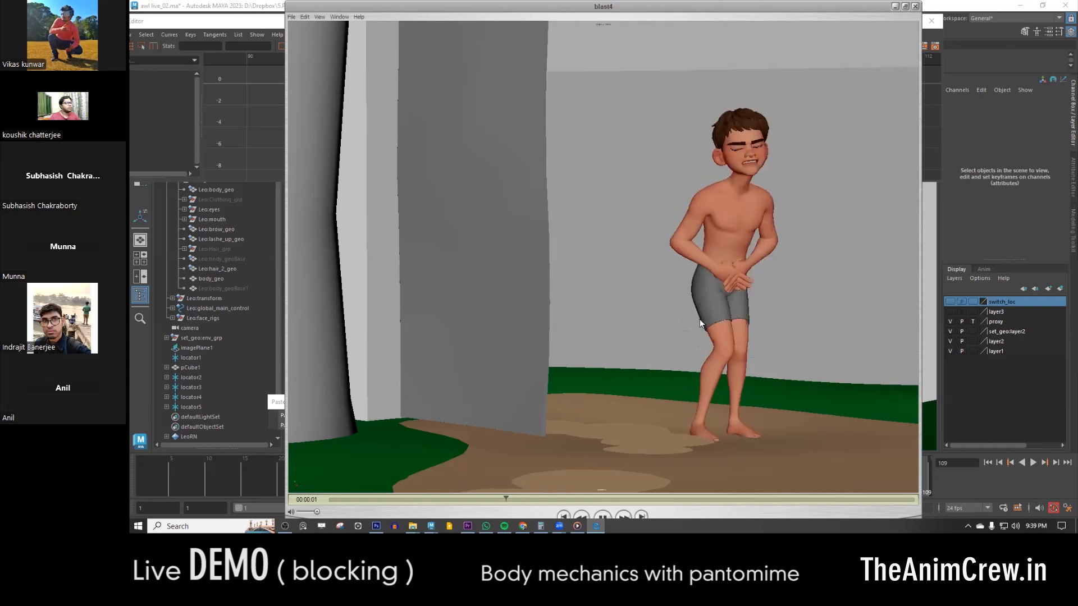
click(895, 7)
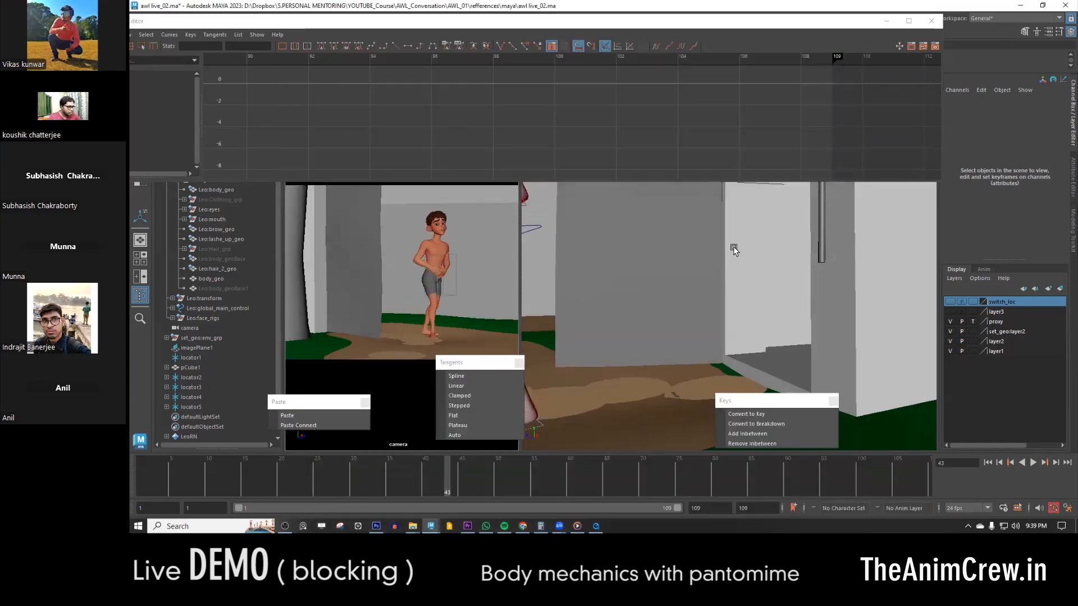
- Select the chest control at frame 43 and examine the upper-body pose from the side
scroll(731, 249, down, 4)
alt+middle_drag(667, 285, 703, 340)
scroll(629, 265, up, 5)
click(552, 279)
alt+drag(562, 281, 711, 264)
key(ctrl+z)
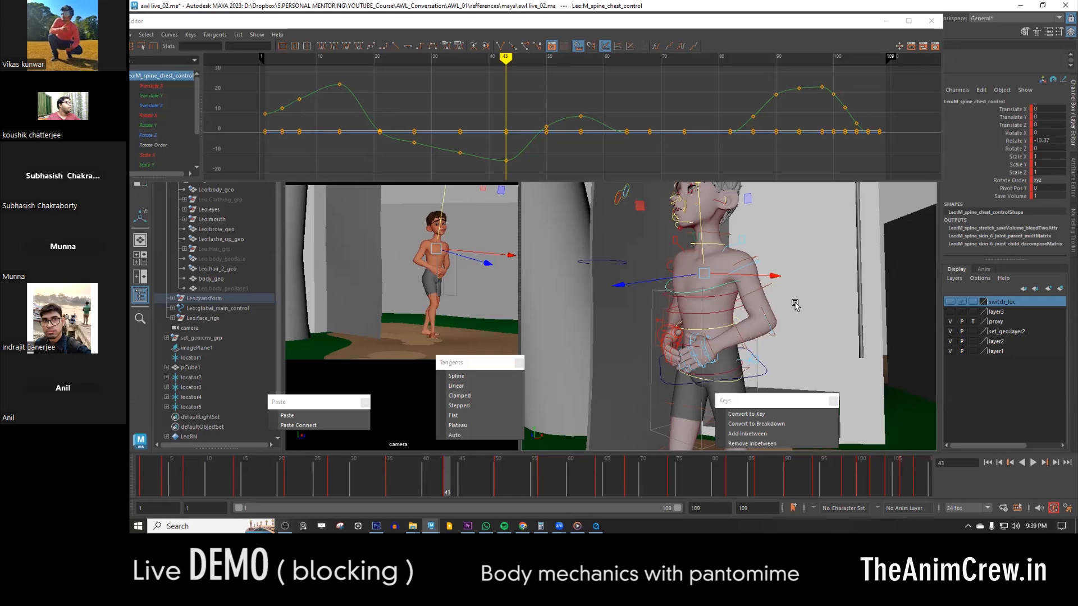
alt+drag(723, 335, 676, 314)
key(e)
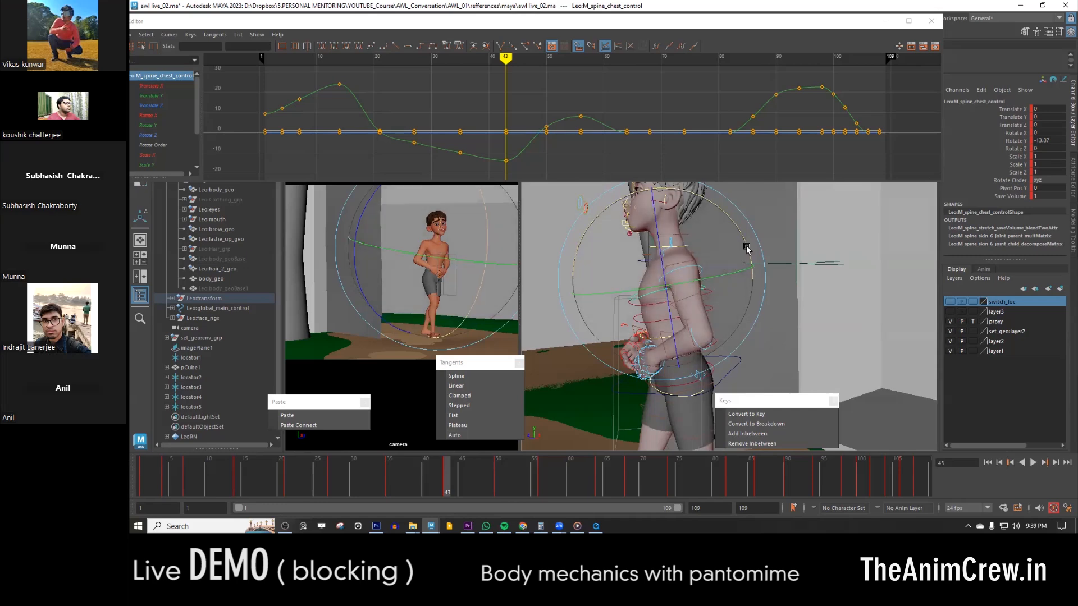
key(w)
- Select the COG control and review the walk by playing and scrubbing the animation up to frame 51
click(737, 360)
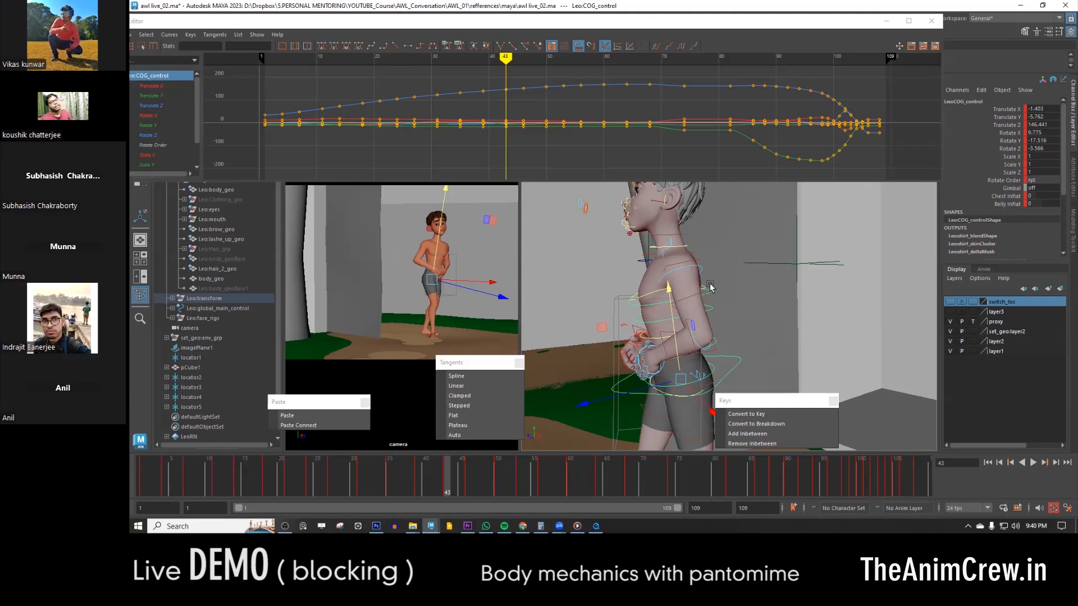
key(comma)
key(period)
key(period)
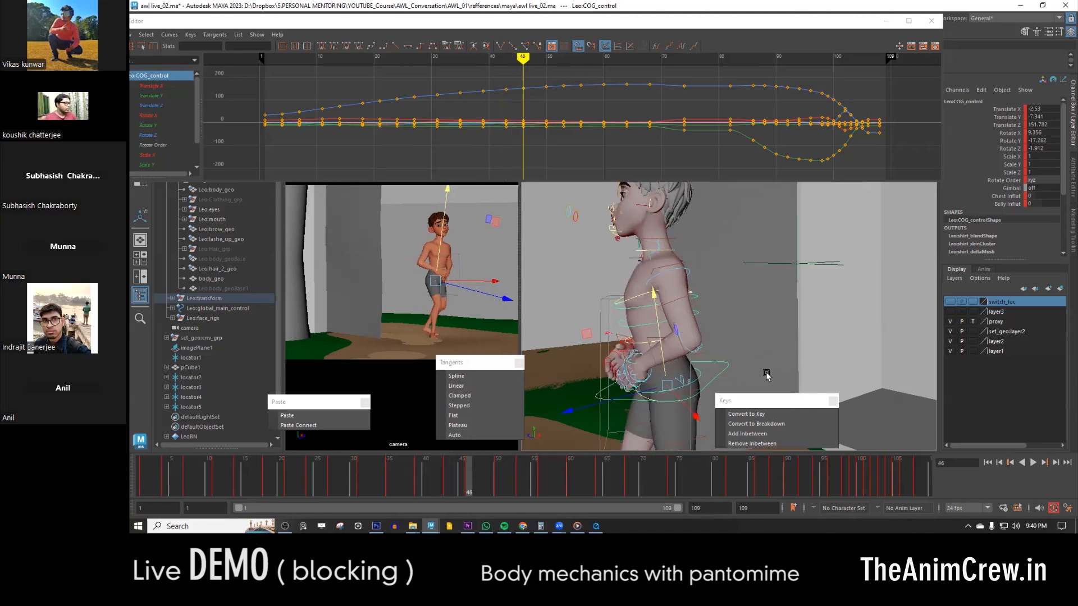
key(alt+v)
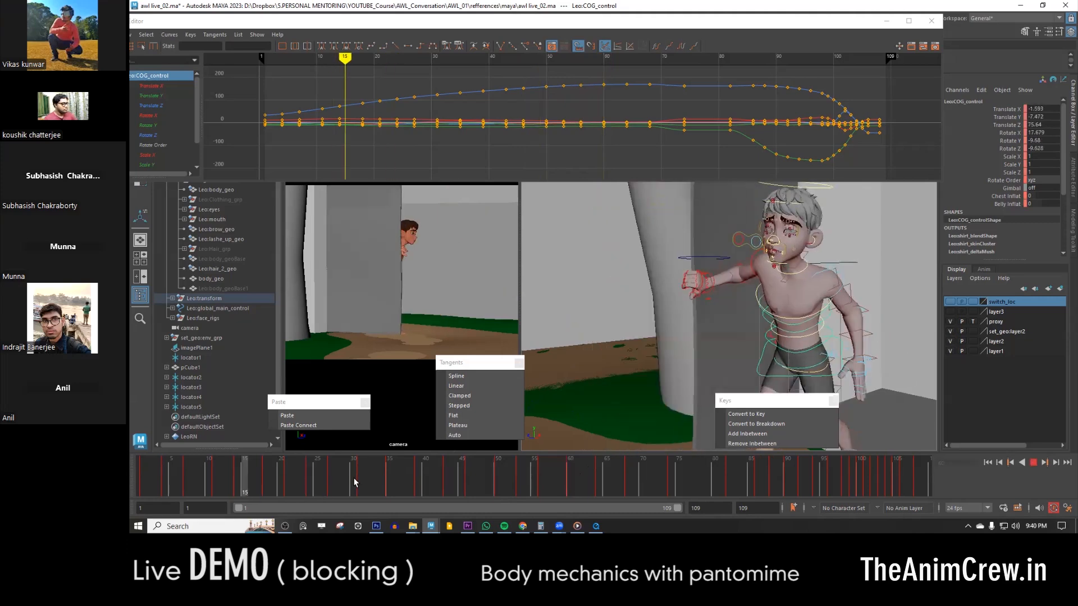
drag(461, 471, 375, 463)
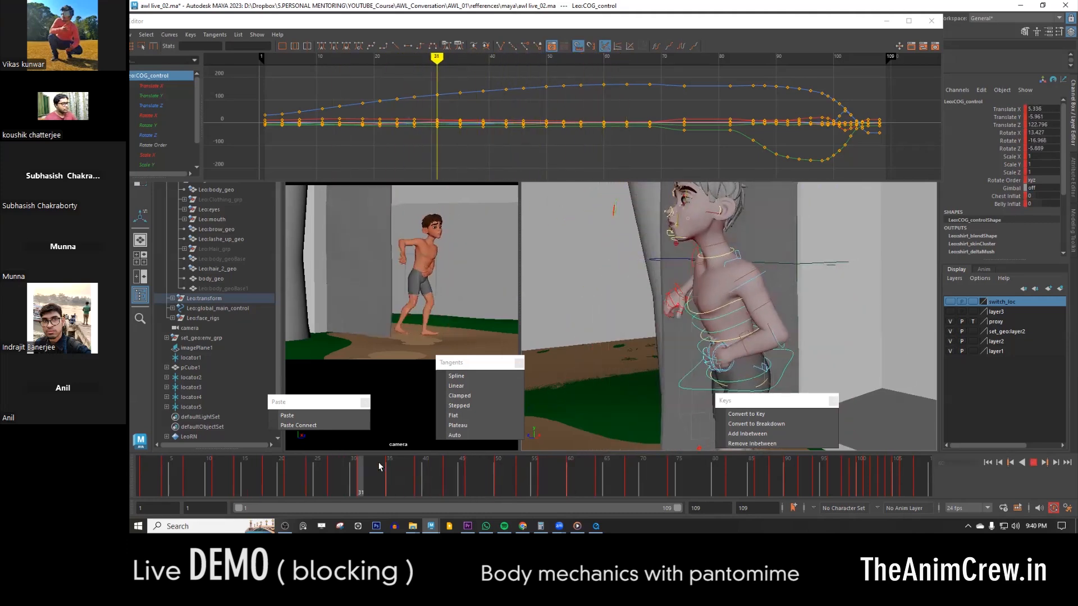
key(alt+v)
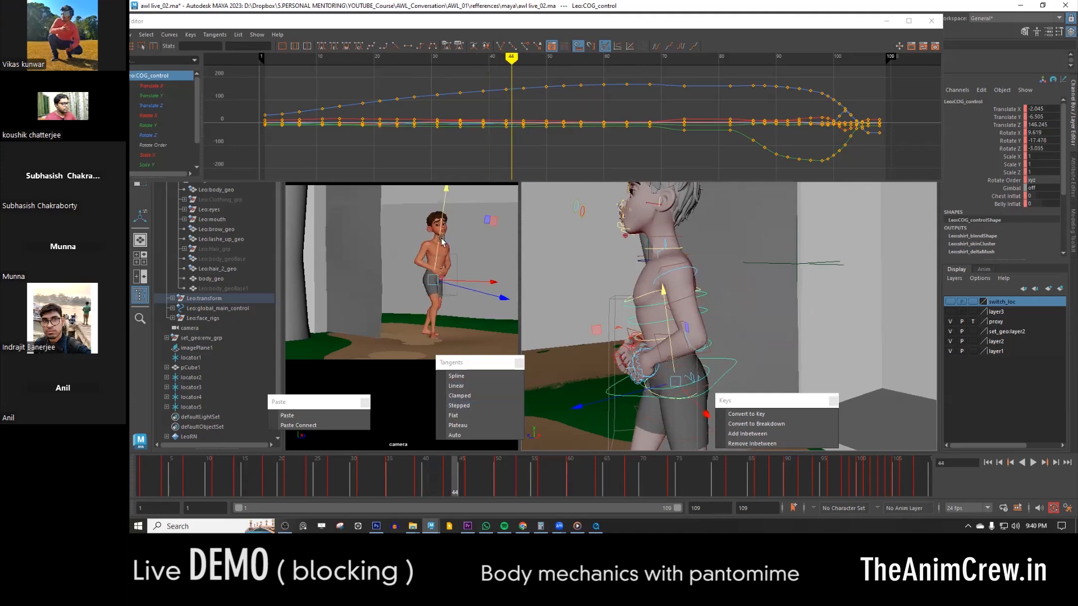
drag(413, 469, 477, 470)
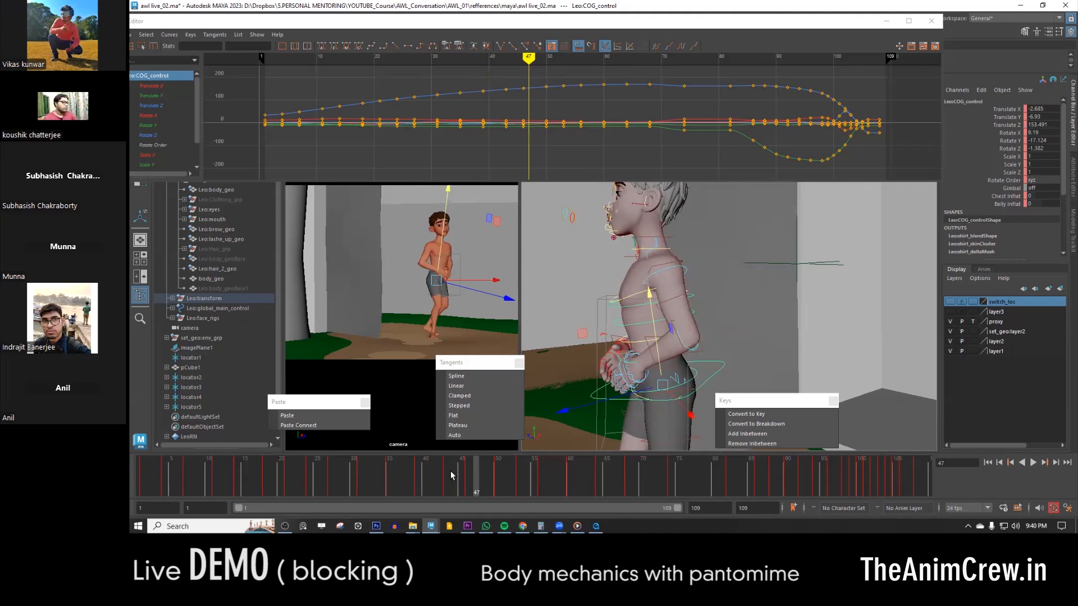
click(433, 471)
key(alt+v)
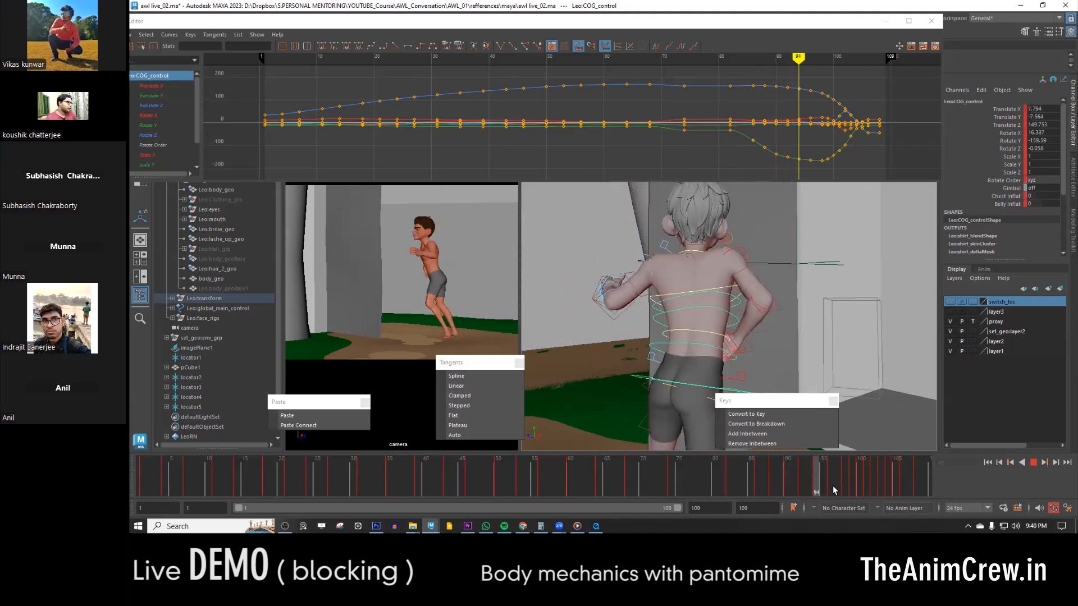
drag(889, 472, 490, 479)
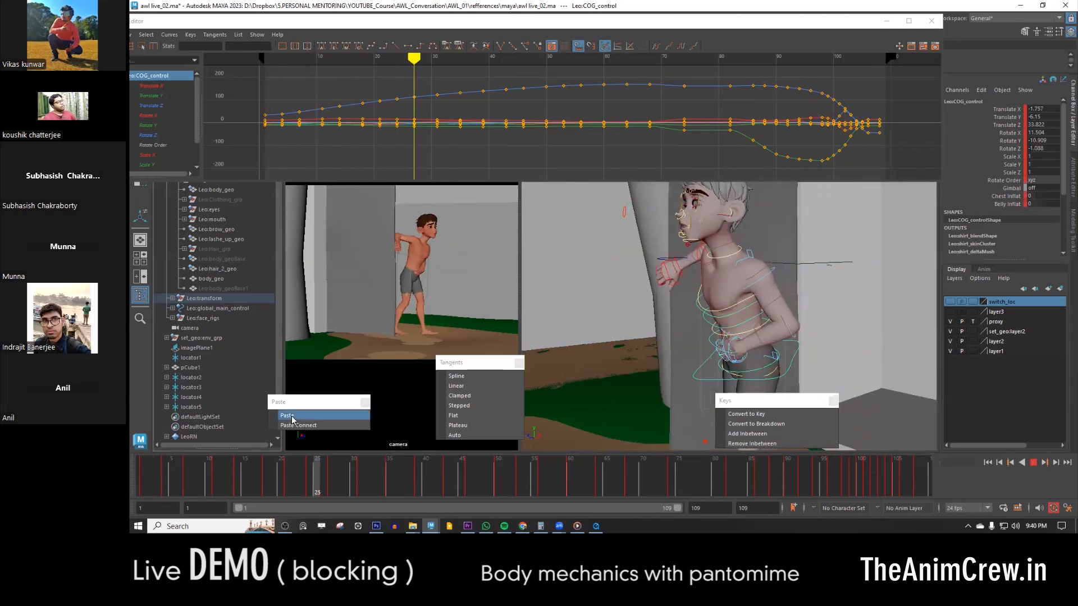
key(alt+v)
drag(350, 475, 506, 476)
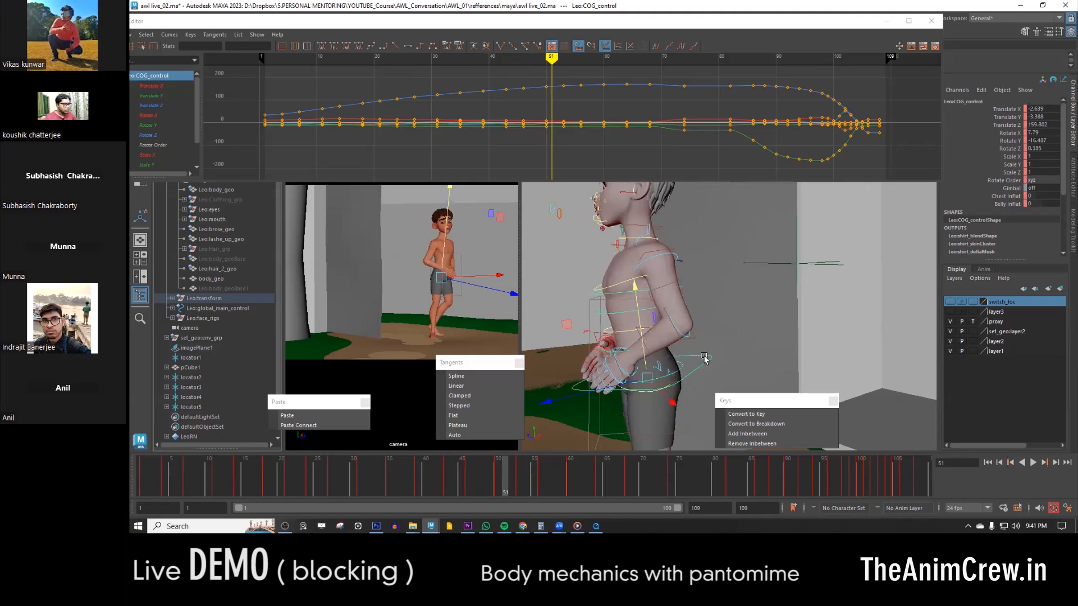
- Isolate the COG control's Translate Y curve and raise its key at frame 46 to about -6.2
click(1010, 117)
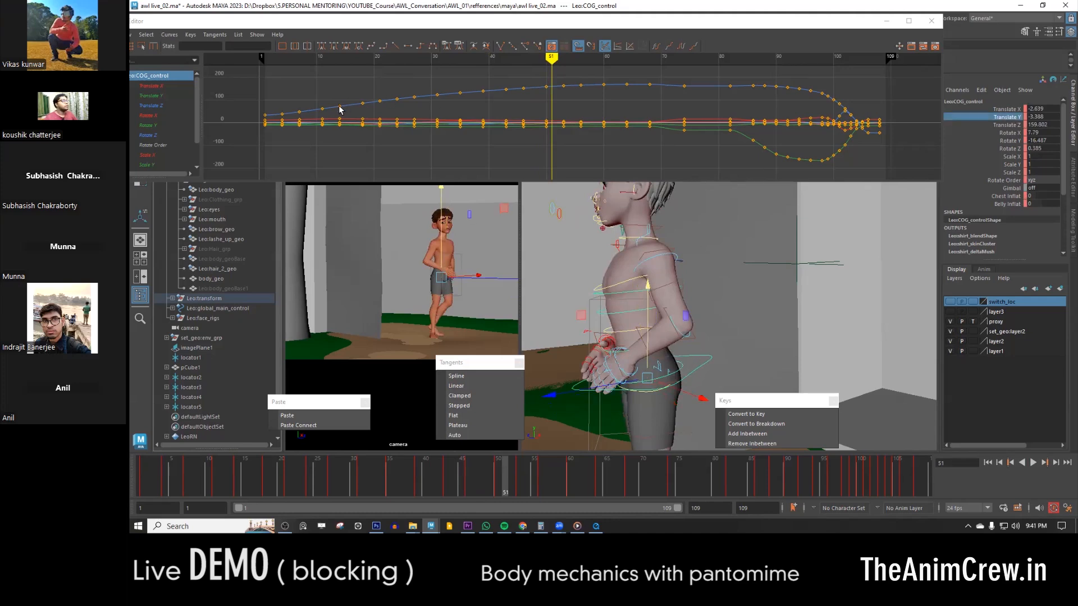
click(154, 98)
alt+middle_drag(520, 128, 577, 147)
alt+shift+right_drag(577, 147, 617, 136)
alt+middle_drag(600, 138, 526, 140)
click(516, 146)
key(comma)
- Lower the COG control's Translate Y key at frame 53 to about -3.57
key(comma)
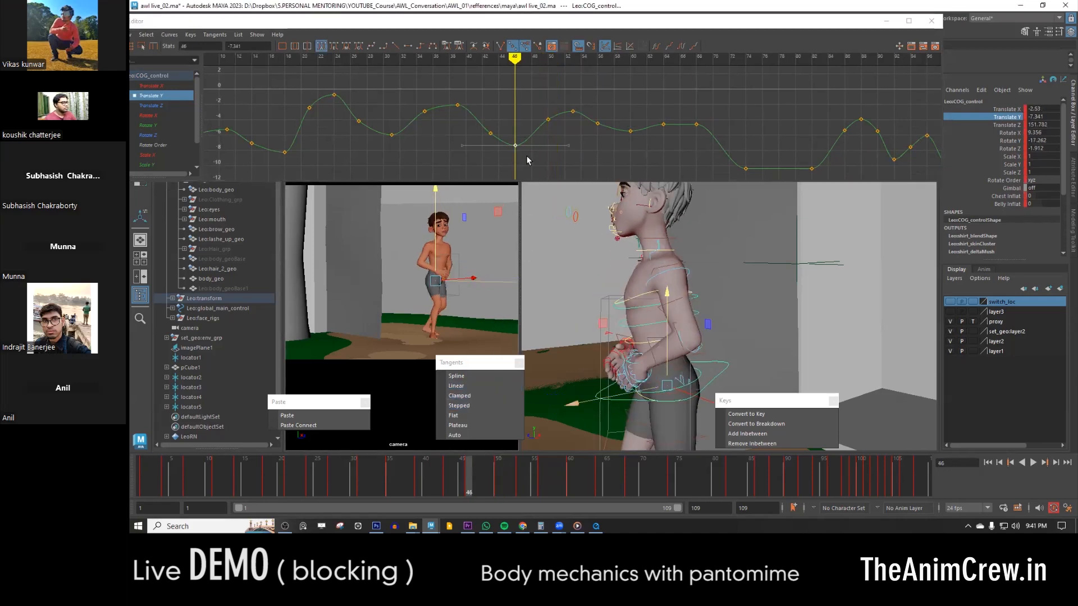
middle_drag(527, 161, 523, 147)
key(comma)
key(comma)
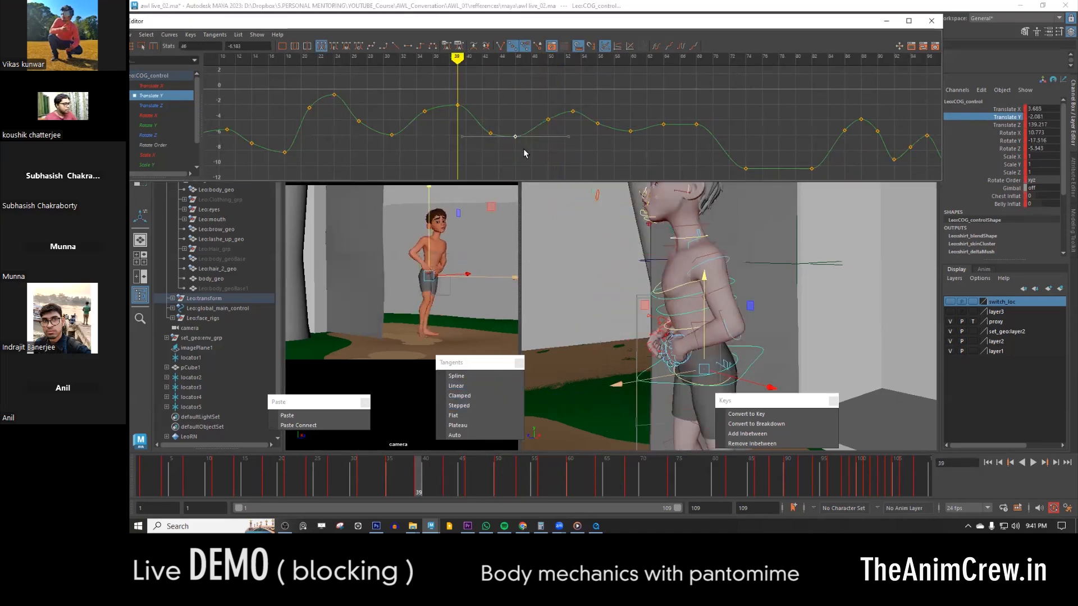
key(comma)
key(period)
key(period)
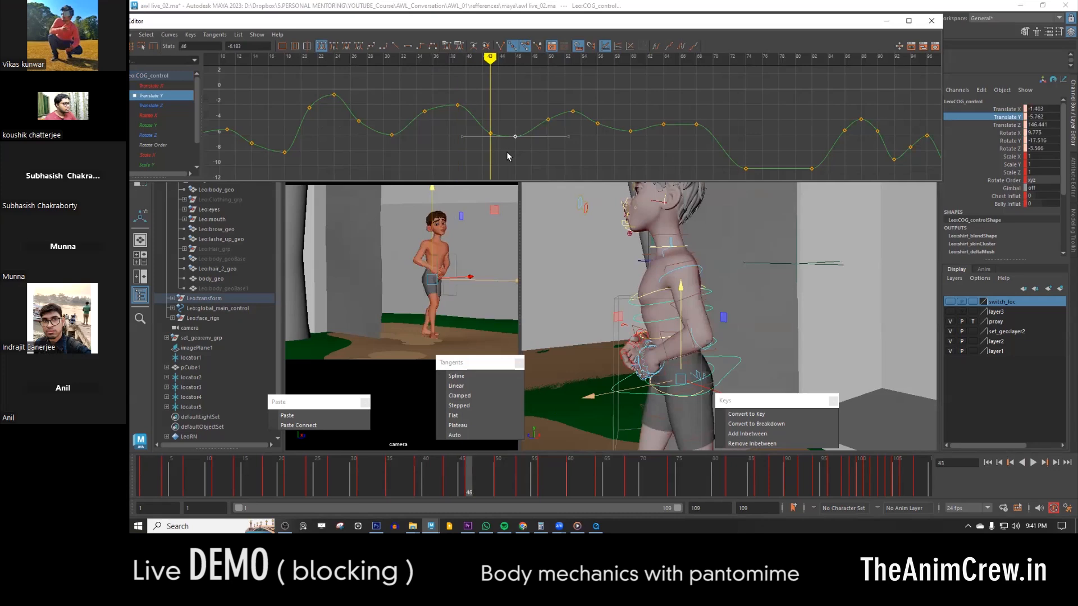
key(period)
key(period)
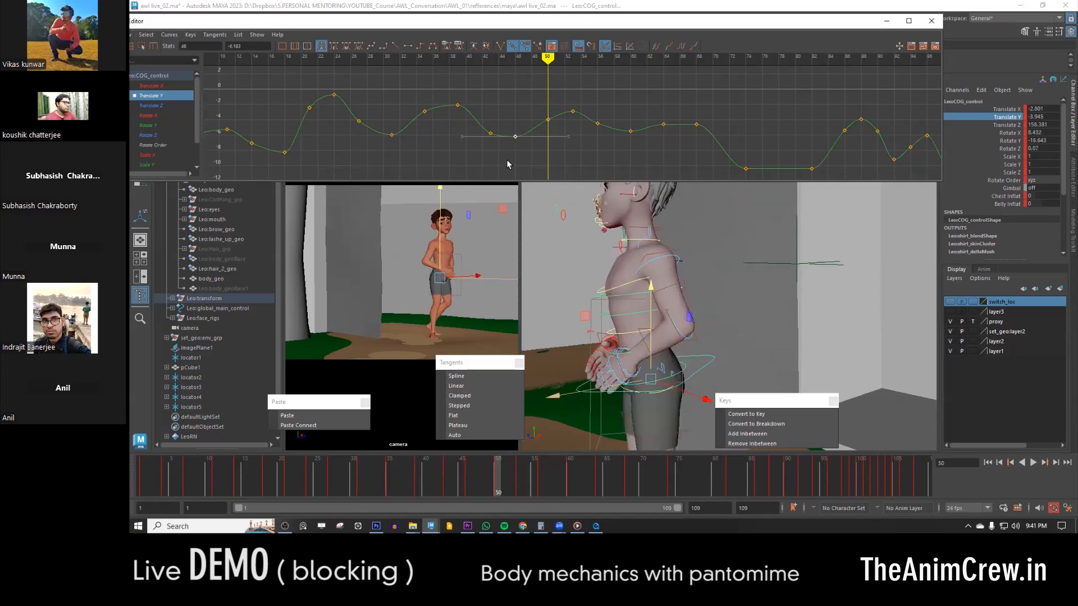
key(period)
click(572, 112)
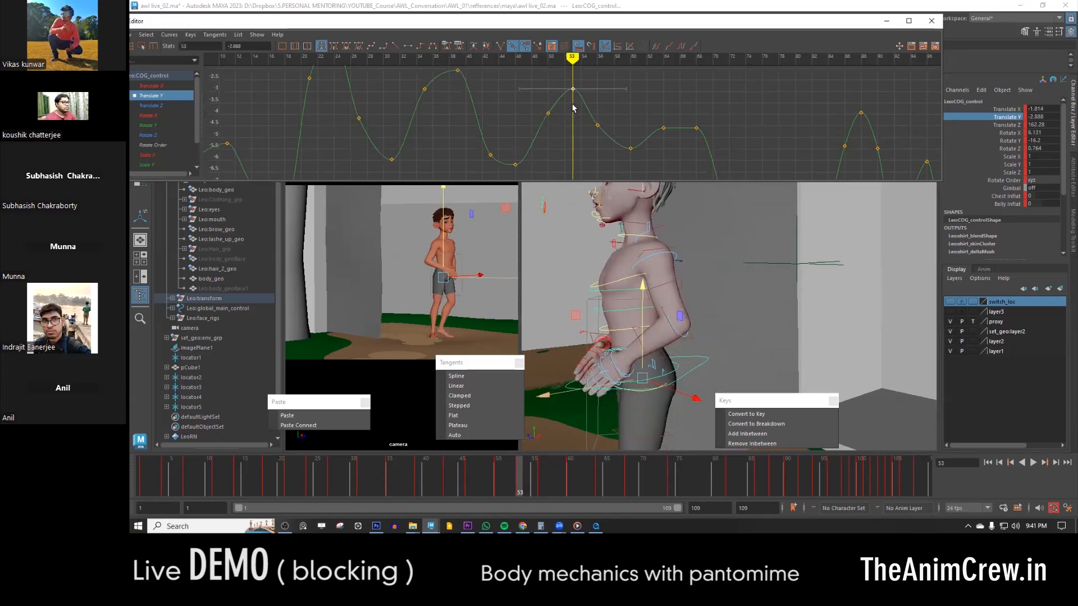
middle_drag(577, 115, 577, 131)
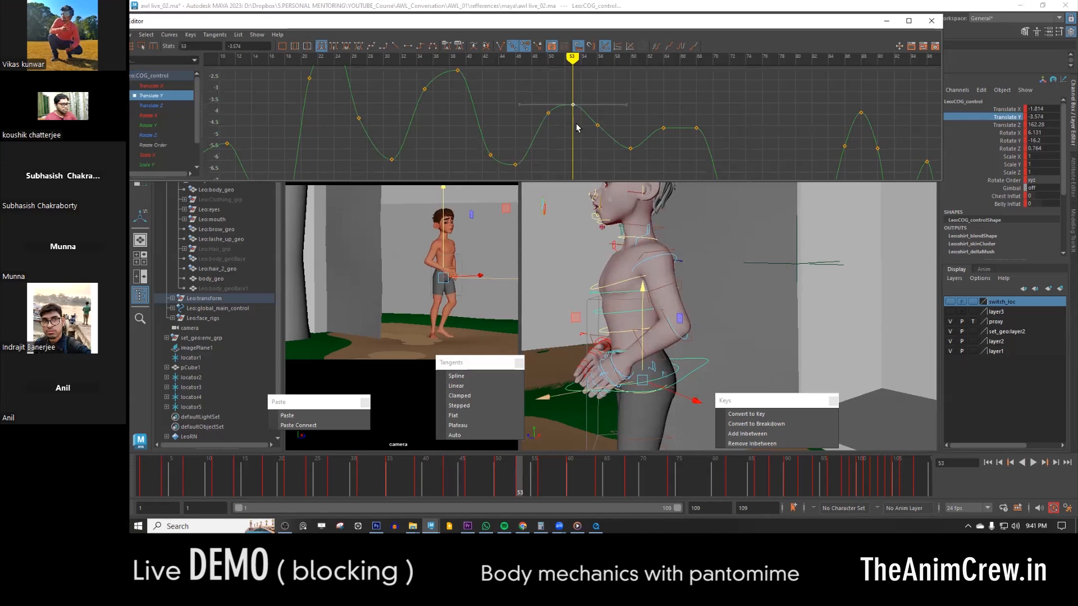
- Raise the COG control's Translate Y key at frame 60 to about -5.24
key(period)
key(period)
key(period)
key(comma)
drag(645, 137, 624, 162)
middle_drag(633, 151, 631, 144)
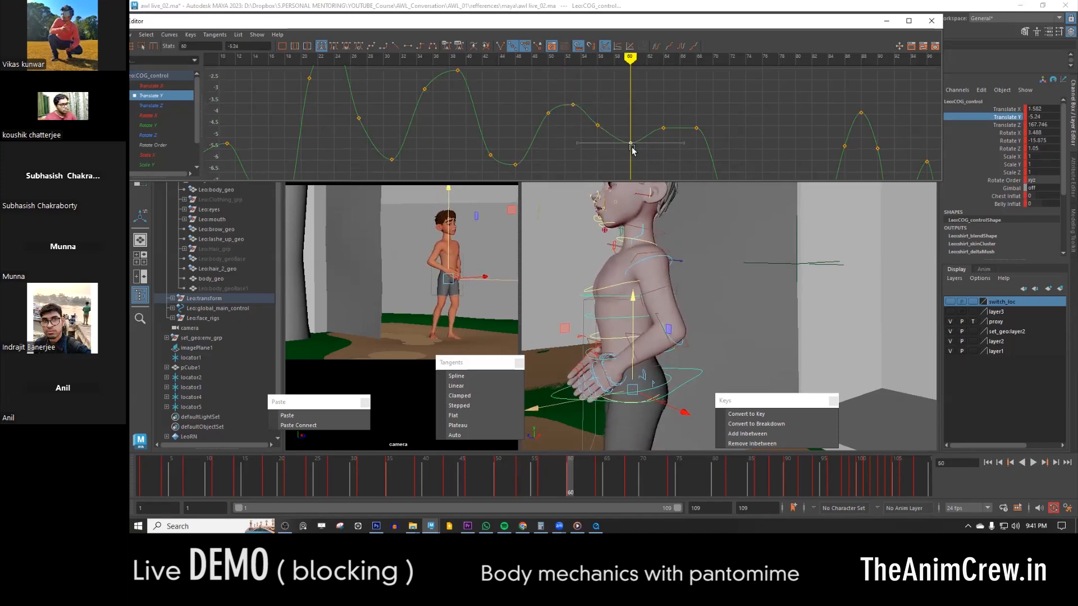
- Play back the animation up to frame 68 to review the adjusted COG motion
drag(407, 488, 397, 466)
key(alt+v)
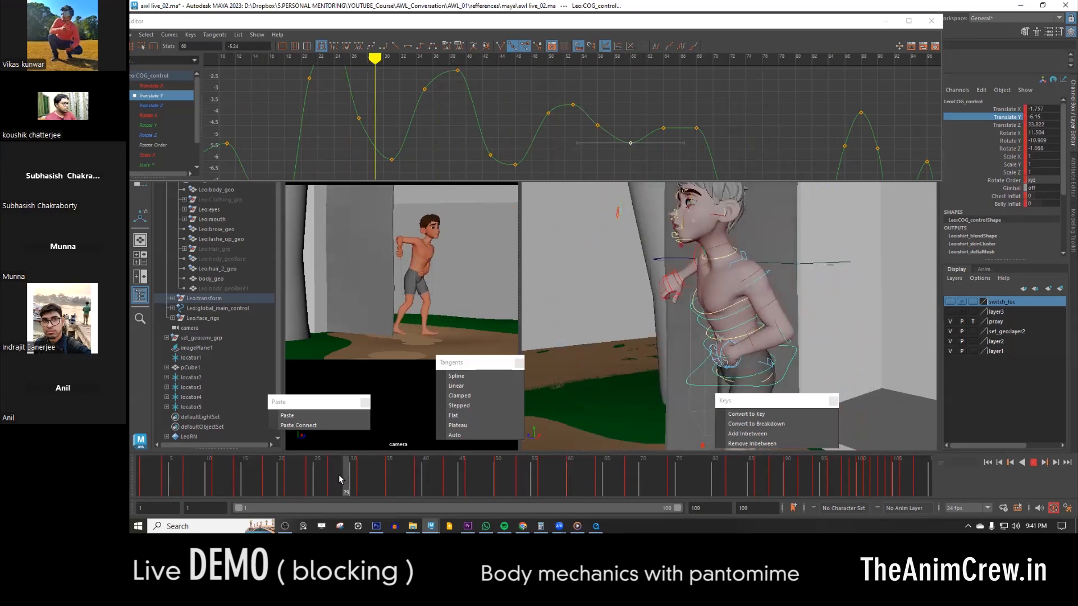
key(alt+v)
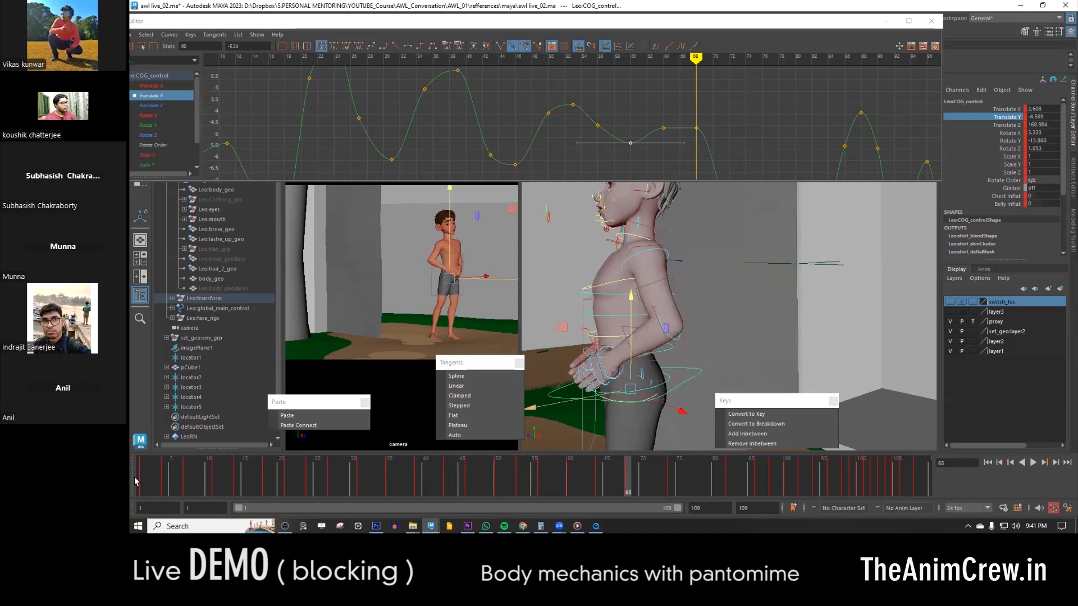
- Select all character controls and the door locator at frame 1, and examine the leg poses through frame 11
click(141, 480)
alt+right_drag(765, 314, 679, 229)
alt+drag(736, 336, 768, 330)
drag(625, 384, 879, 167)
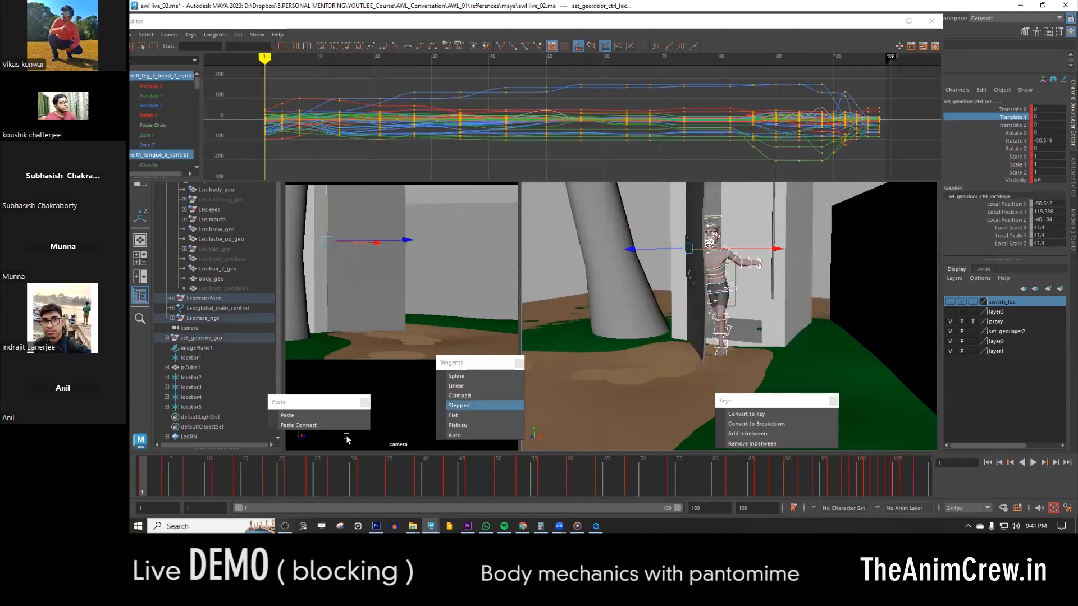
click(162, 479)
click(188, 473)
click(214, 479)
click(163, 475)
alt+right_drag(632, 292, 701, 324)
alt+drag(701, 324, 611, 316)
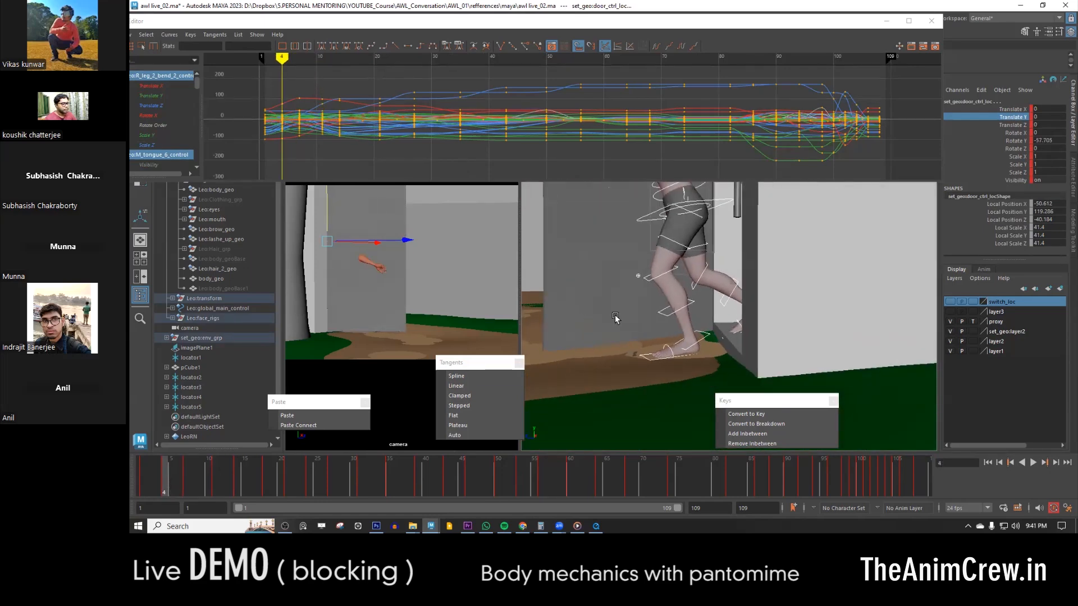
key(comma)
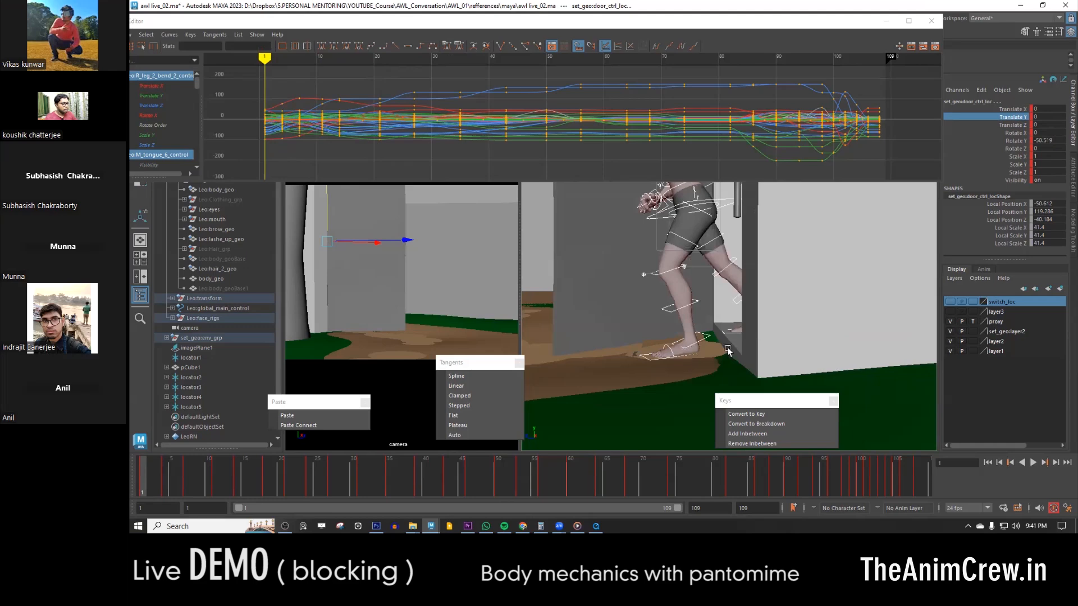
- Select the right leg IK control and compare the foot placement across the first key poses from frame 1
click(728, 333)
alt+right_drag(694, 344, 751, 347)
alt+drag(750, 347, 679, 324)
key(period)
key(comma)
key(period)
key(period)
key(comma)
key(comma)
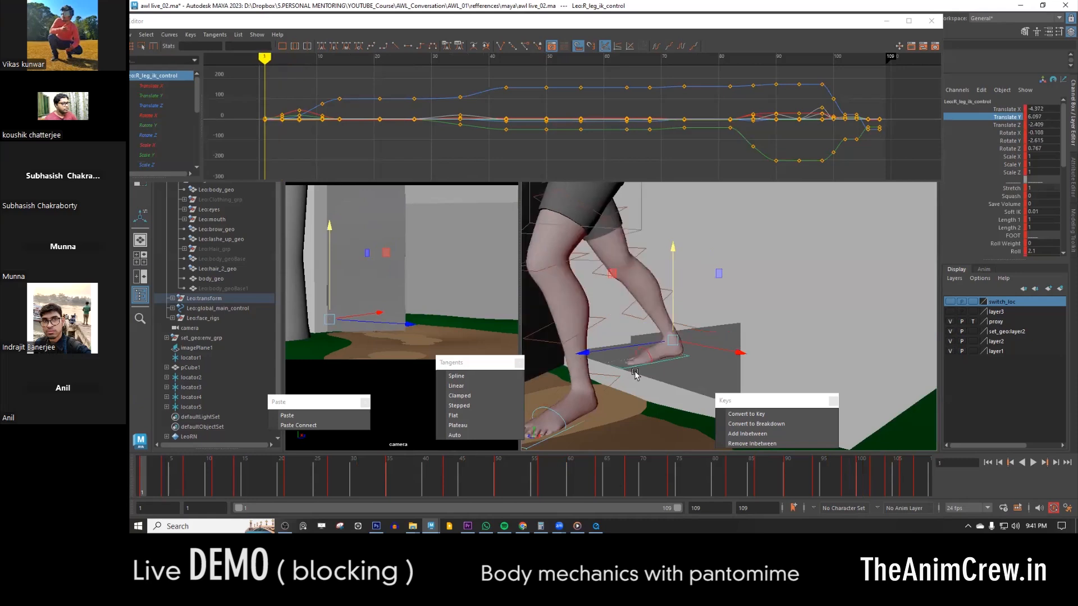
- Increase the right leg IK control's Roll at frame 4 and check it against the neighbouring key poses
drag(147, 489, 167, 484)
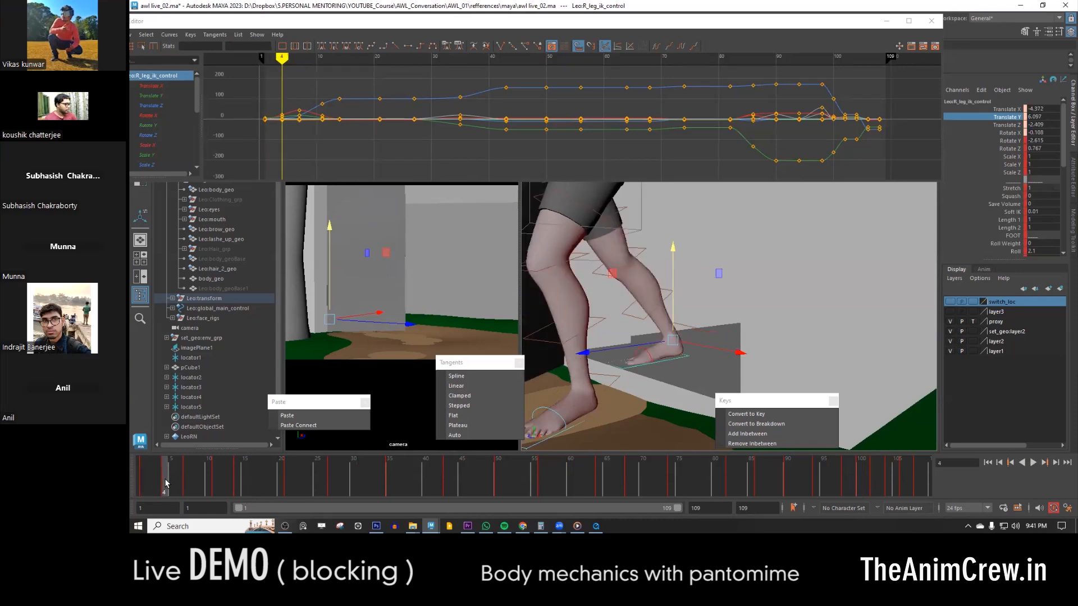
click(1012, 244)
click(1015, 252)
middle_drag(692, 340, 767, 339)
key(comma)
key(period)
key(period)
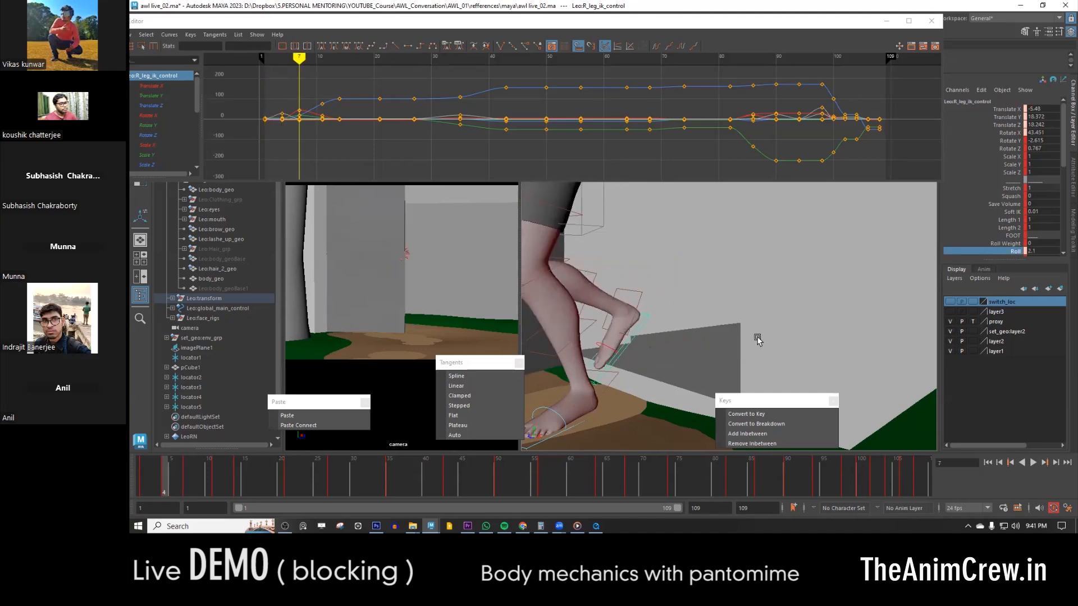
key(comma)
key(comma)
key(period)
key(period)
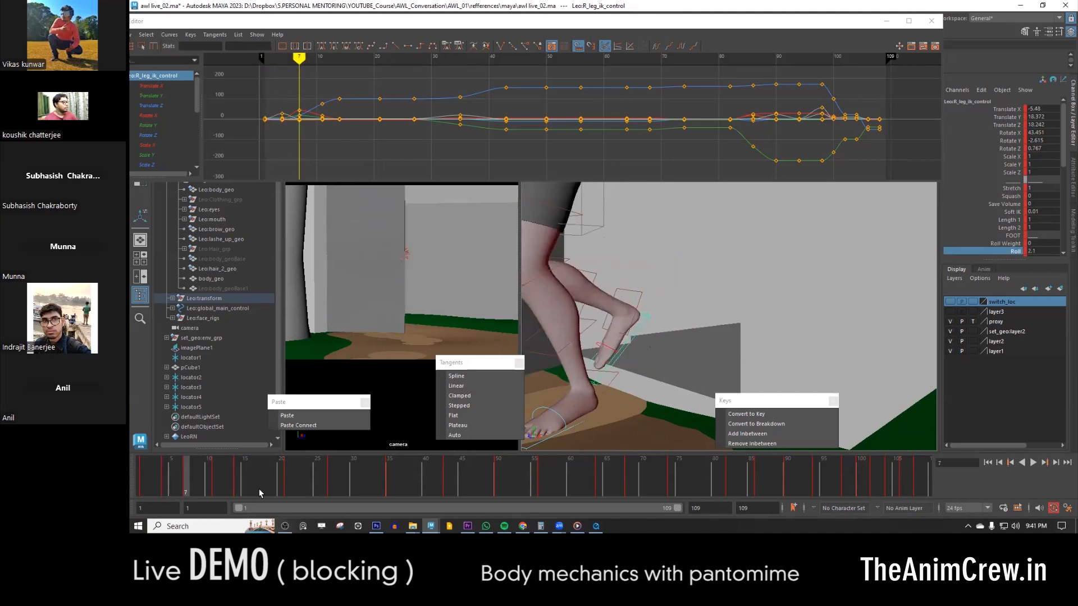
- Go to frame 11 and examine both feet against the neighbouring key poses
click(215, 483)
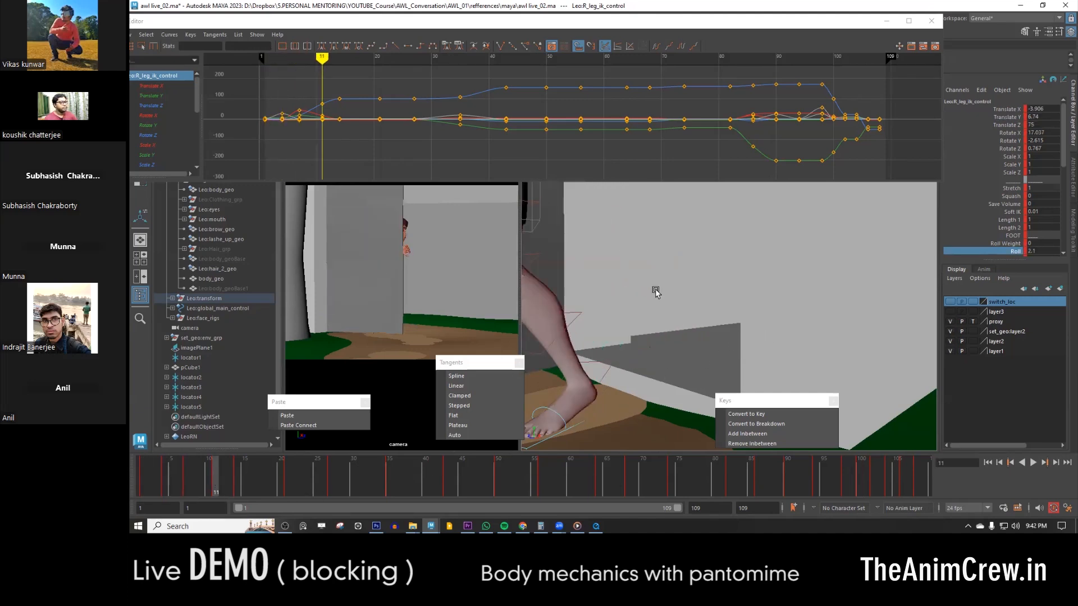
alt+right_drag(713, 312, 671, 321)
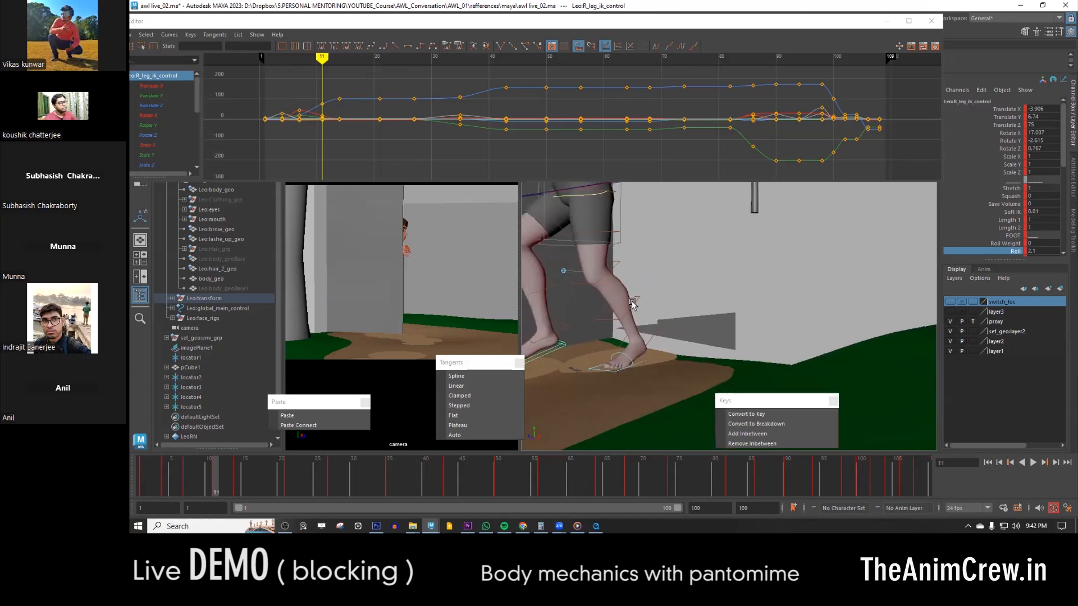
alt+middle_drag(672, 322, 719, 323)
key(comma)
key(period)
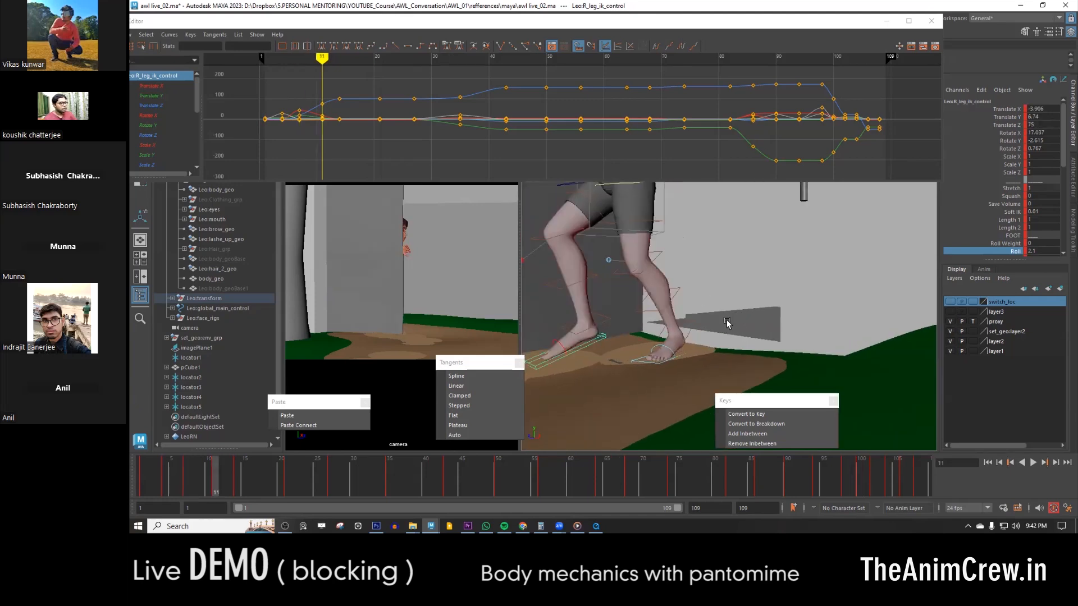
key(period)
key(comma)
key(f)
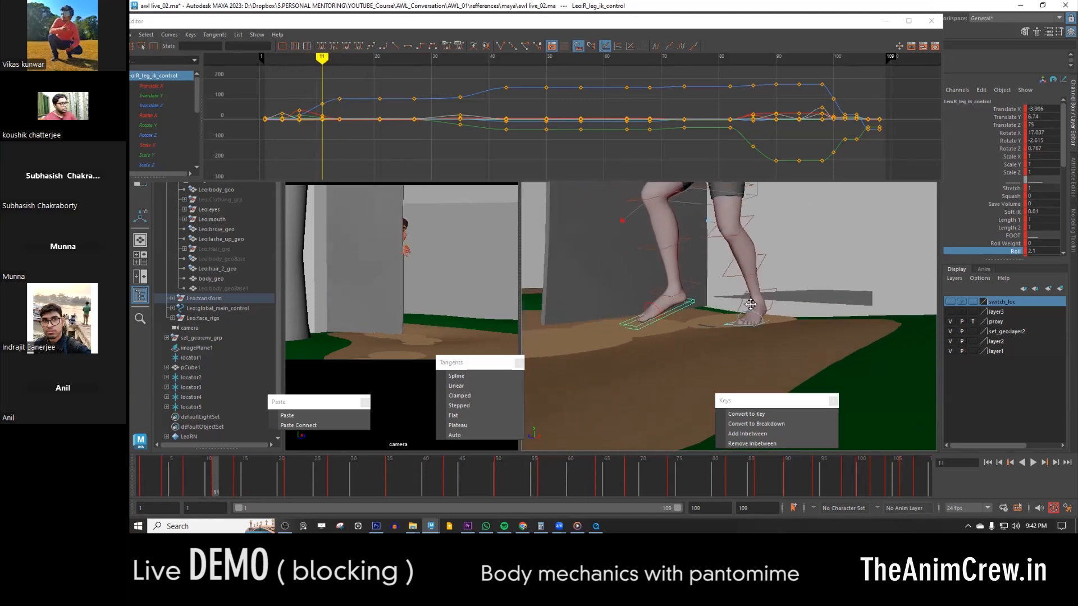
- Undo the first rotation try and rotate the right leg IK control again at frame 11
key(e)
drag(640, 286, 669, 296)
key(w)
key(ctrl+z)
key(e)
key(w)
key(e)
drag(733, 208, 750, 222)
key(w)
key(comma)
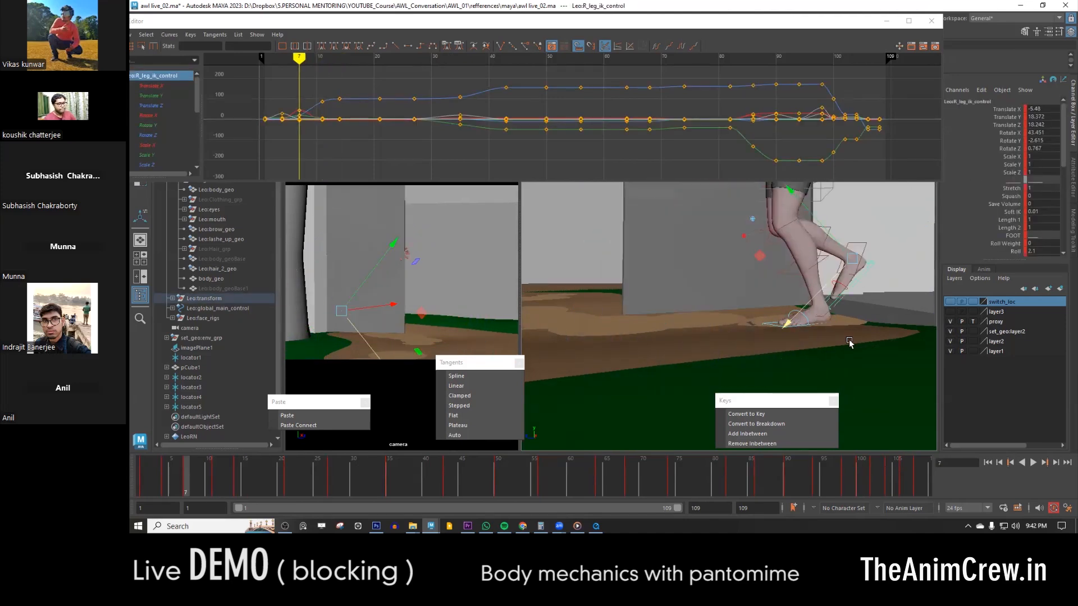
- Select the left leg IK control, increase its Roll at frame 11, and check the following poses through frame 21
click(798, 325)
key(period)
key(comma)
key(period)
click(1014, 251)
middle_drag(744, 287, 772, 287)
key(period)
key(period)
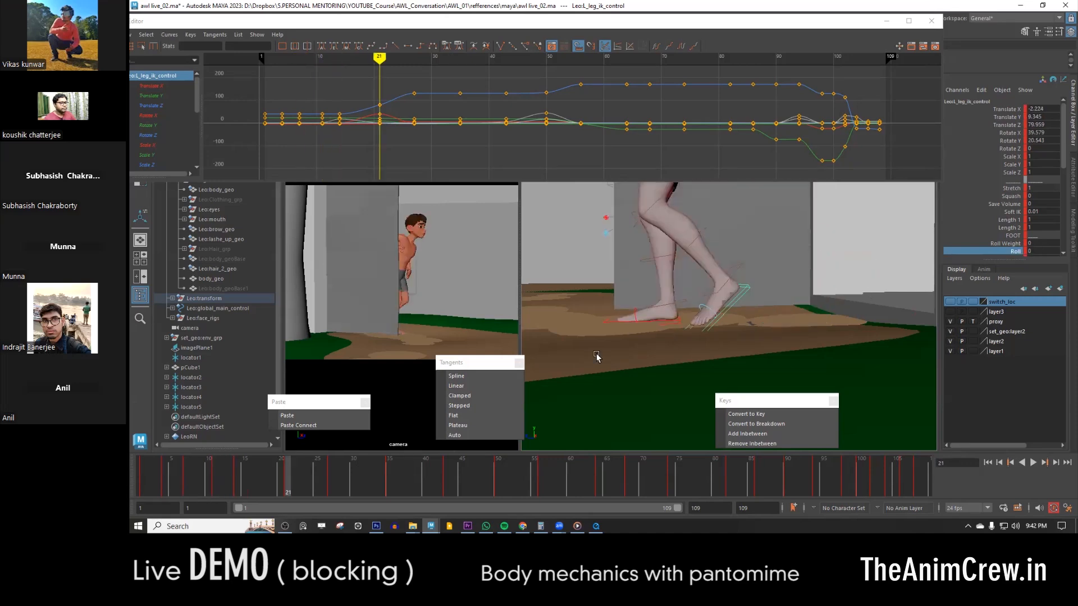
- Select all the character's controls at frame 18 and play the animation to review the foot motion
key(comma)
alt+drag(621, 356, 685, 351)
drag(646, 193, 814, 387)
alt+right_drag(691, 320, 736, 316)
key(alt+v)
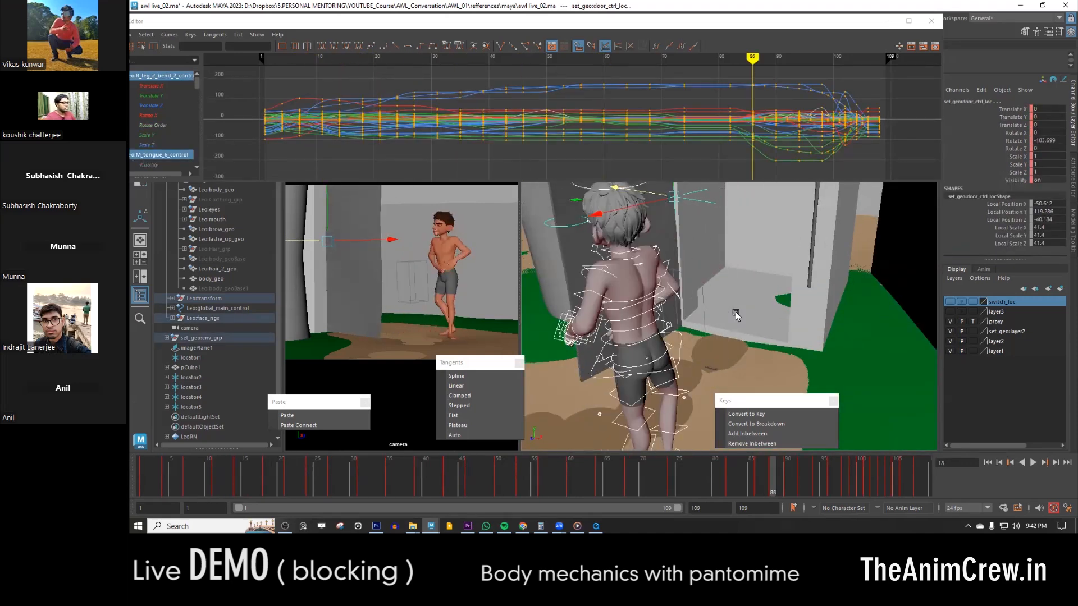
- Select the left leg IK control and increase its Roll at frame 18
click(729, 368)
alt+drag(730, 331, 835, 312)
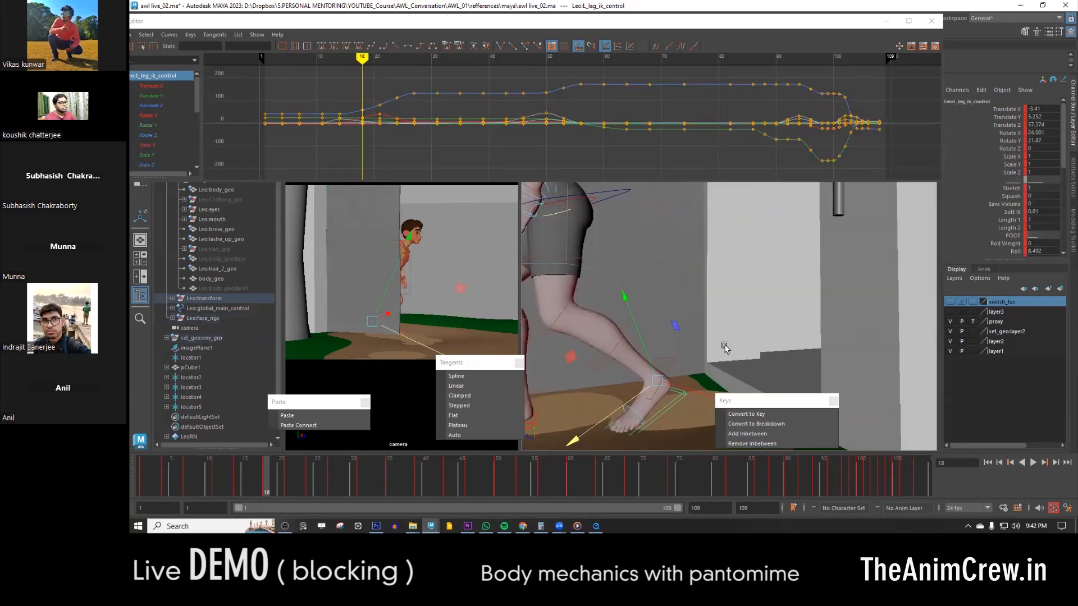
key(comma)
right_click(257, 480)
click(287, 304)
key(period)
click(1015, 252)
middle_drag(758, 323, 819, 330)
key(period)
- Adjust the left leg IK control's Roll Weight at frame 21 and advance to the pose at frame 24
scroll(1005, 224, down, 2)
click(1005, 199)
middle_drag(721, 278, 744, 282)
key(period)
key(period)
alt+drag(746, 283, 765, 342)
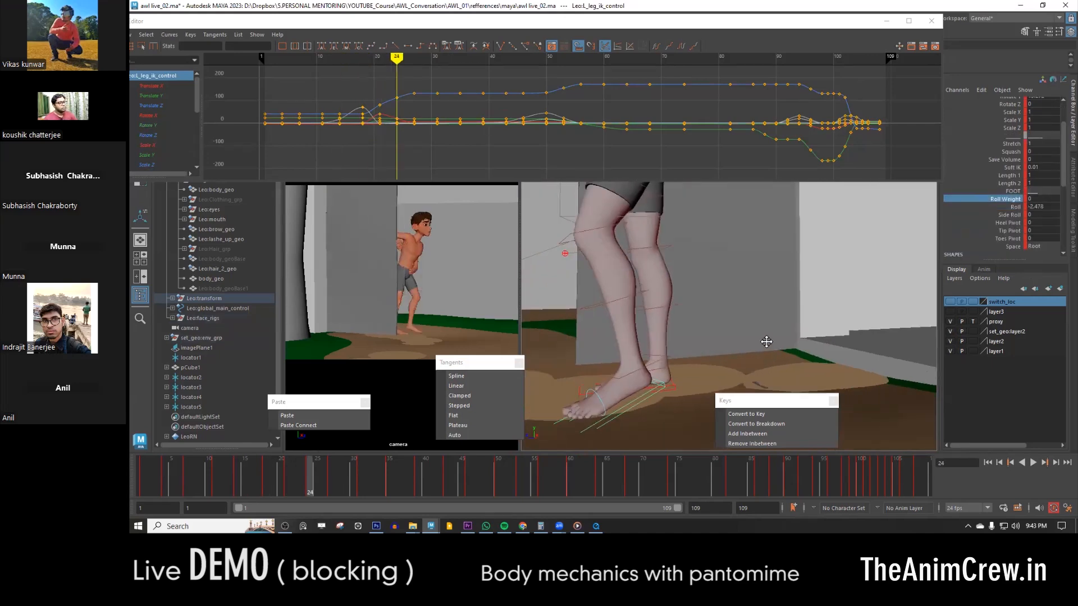
- Select the left foot's toe control and rotate it at frame 24 to bend the toes
alt+middle_drag(766, 342, 713, 272)
key(e)
alt+drag(631, 301, 643, 315)
click(633, 316)
drag(544, 309, 540, 337)
key(w)
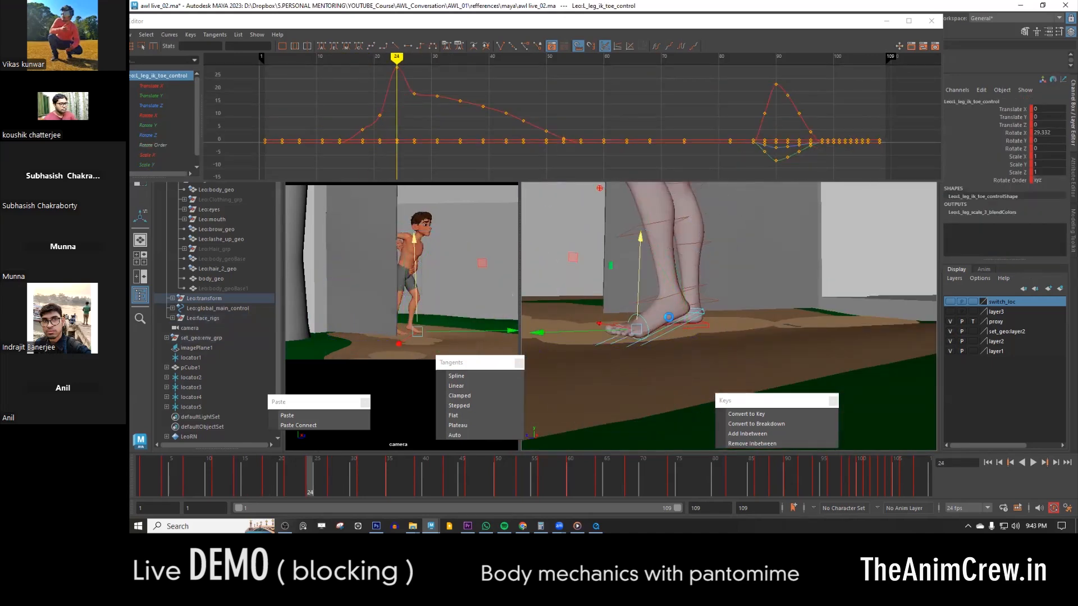
- Save the scene as a new version named awl live_03.ma
key(ctrl+shift+s)
click(405, 156)
click(380, 361)
key(BackSpace)
text(3)
click(774, 362)
- Fine-tune the left toe control's rotation at frame 24 and select all the character's controls
key(e)
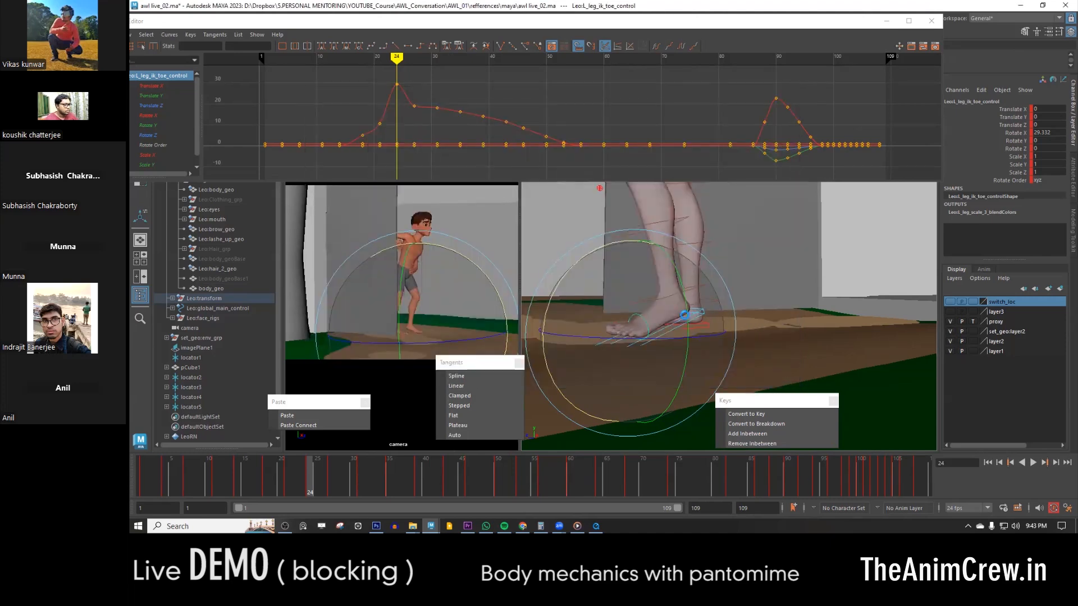
key(w)
alt+right_drag(674, 319, 617, 292)
drag(603, 194, 758, 365)
alt+right_drag(691, 320, 746, 350)
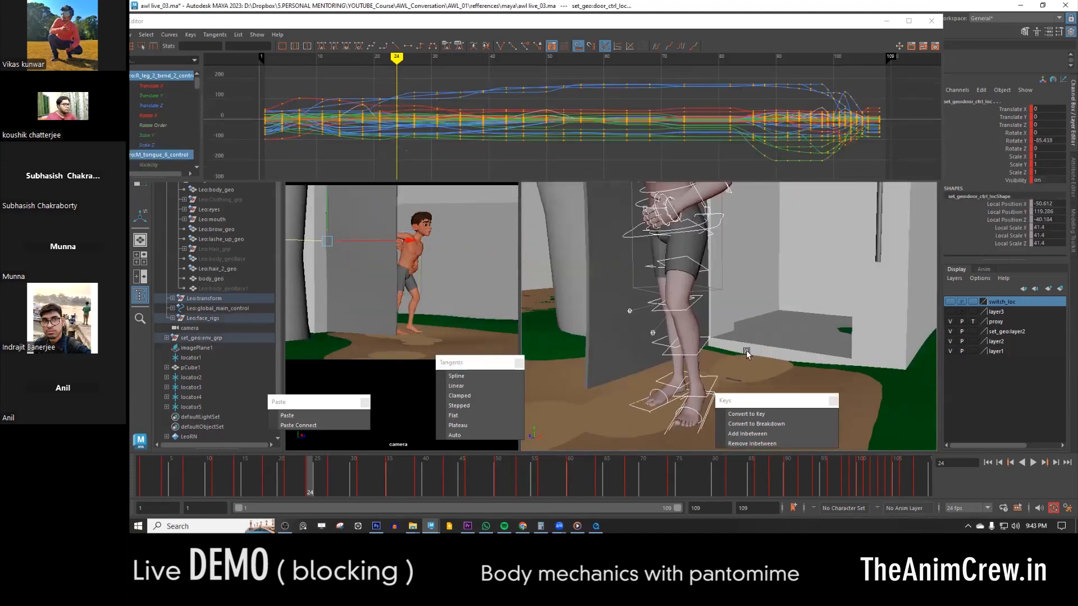
- Select the right leg IK control and adjust its Roll at frame 27
click(671, 332)
alt+drag(746, 350, 787, 353)
key(period)
key(comma)
click(711, 321)
key(period)
click(1015, 251)
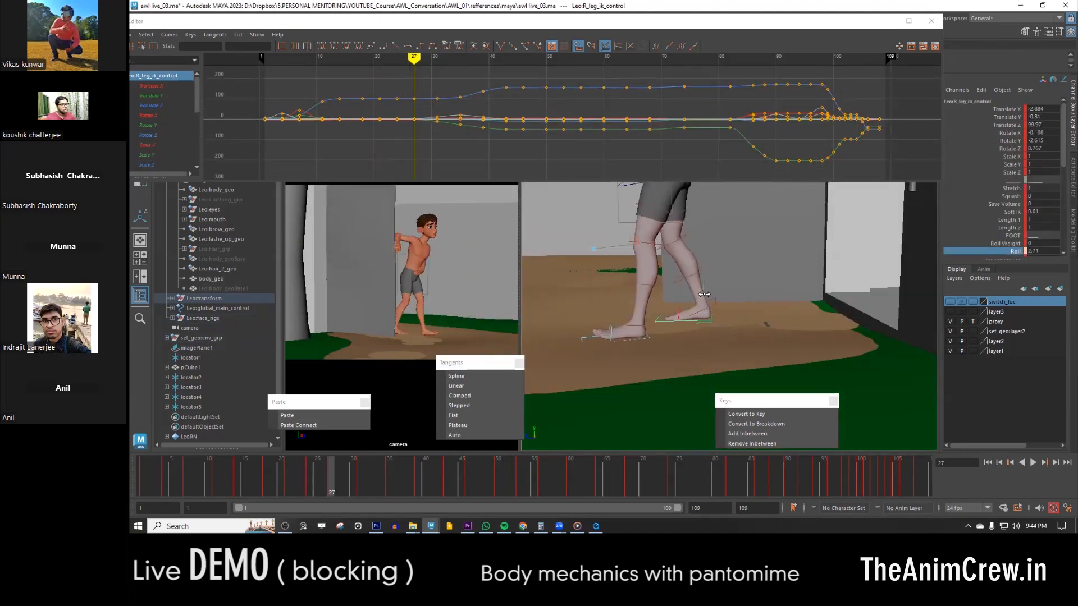
middle_drag(719, 295, 722, 312)
- At frame 31, set the left leg IK control's Roll and the left toe control's Rotate X to 0
key(period)
click(629, 339)
click(1042, 252)
text(0)
key(Return)
click(642, 339)
click(610, 333)
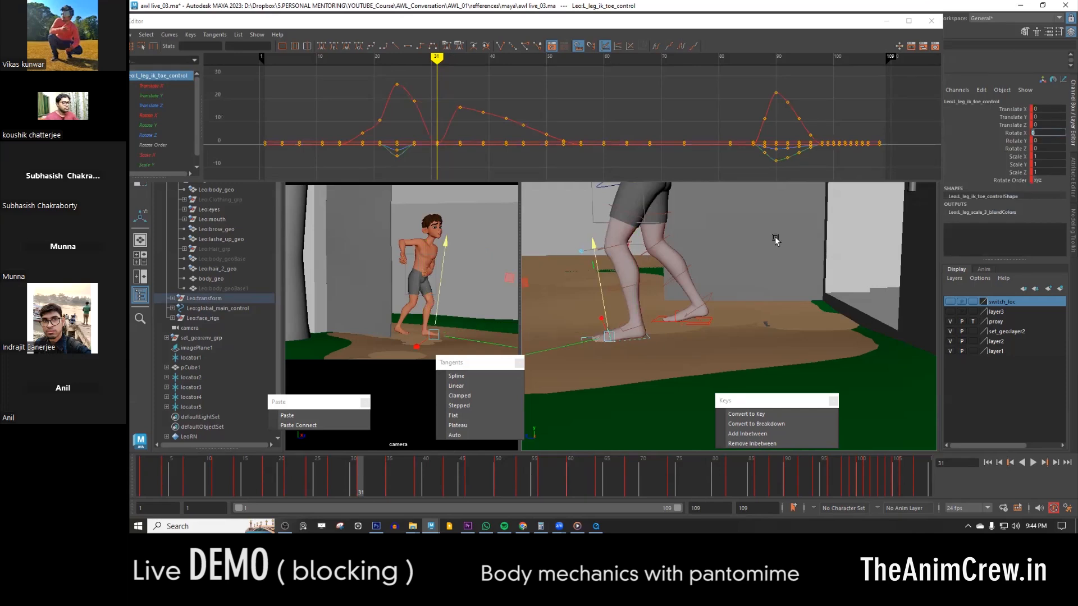
- Paste the left foot's flattened toe key onto the following key poses through frame 43
click(629, 339)
shift+click(611, 333)
key(period)
click(333, 420)
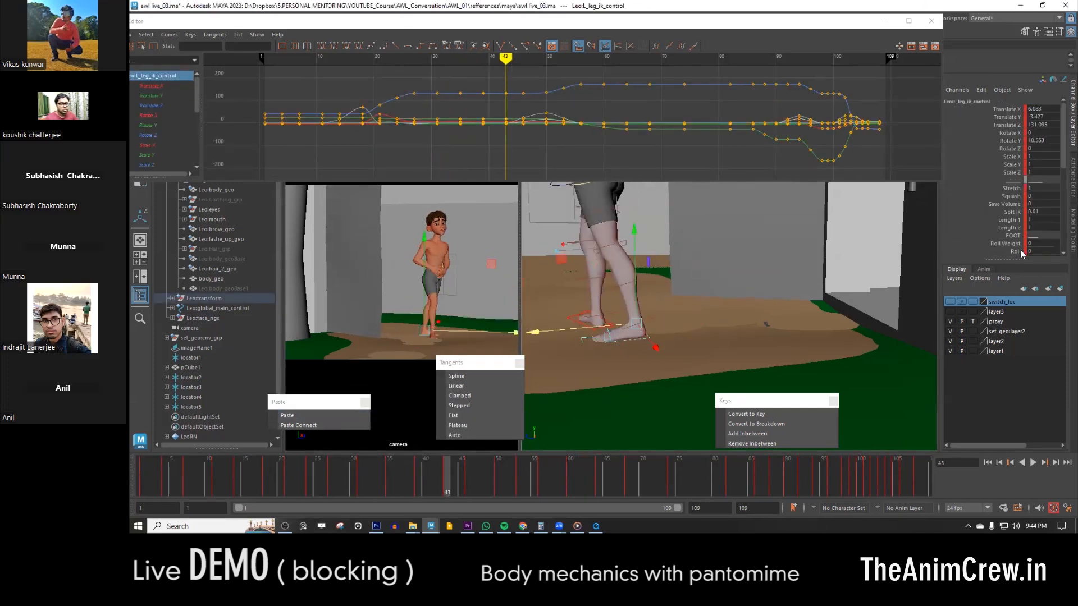
- Return to frame 31, select the right leg IK control and increase its Roll
key(comma)
key(comma)
key(comma)
key(comma)
click(677, 321)
key(period)
click(337, 424)
click(1014, 246)
middle_drag(833, 311, 842, 312)
alt+drag(683, 332, 826, 365)
scroll(1017, 213, down, 3)
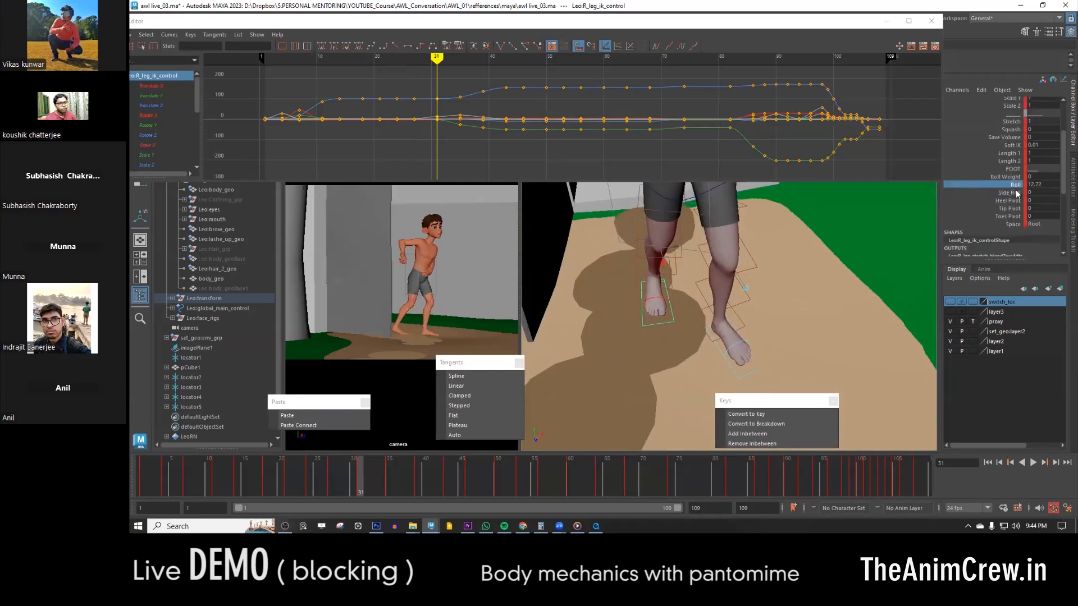
- Compare the right foot's roll and ground contact across the key poses from frame 31 to frame 43
key(period)
key(comma)
key(period)
key(period)
key(comma)
alt+drag(671, 337, 739, 259)
key(comma)
key(period)
key(period)
key(period)
key(comma)
alt+middle_drag(731, 354, 730, 310)
- Select a foot control, rotate it to correct the foot's angle, and check it against the neighbouring key poses
key(period)
key(comma)
key(alt+2)
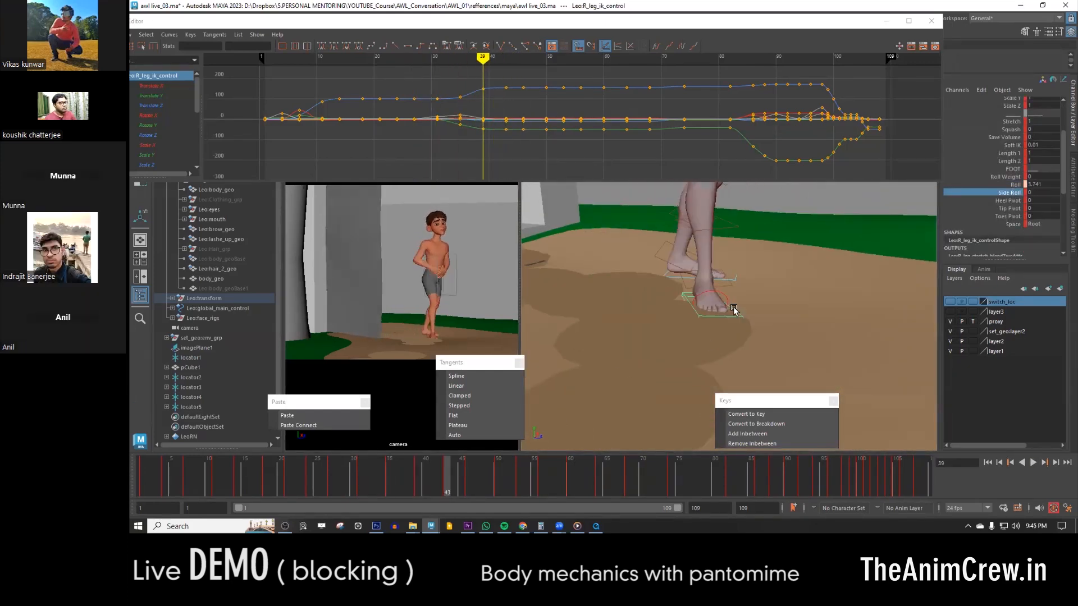
alt+drag(581, 277, 694, 232)
click(725, 264)
key(e)
drag(804, 263, 792, 231)
key(w)
key(comma)
- Examine the foot controls over the next key poses and scrub between about frames 46 and 50
key(period)
key(period)
alt+drag(753, 315, 719, 303)
shift+click(712, 288)
scroll(715, 286, down, 1)
key(period)
click(681, 284)
key(comma)
key(period)
key(comma)
- Select the left leg IK control, increase its Roll, and compare the foot with the neighbouring key poses
key(period)
key(period)
click(665, 289)
click(467, 474)
middle_drag(466, 474, 498, 474)
click(677, 285)
click(1015, 252)
middle_drag(828, 268, 850, 268)
- Lower the left leg IK control's Roll at frame 53
key(period)
key(period)
key(comma)
key(comma)
key(period)
alt+drag(662, 383, 728, 332)
key(w)
key(period)
key(comma)
click(1015, 251)
middle_drag(741, 308, 685, 314)
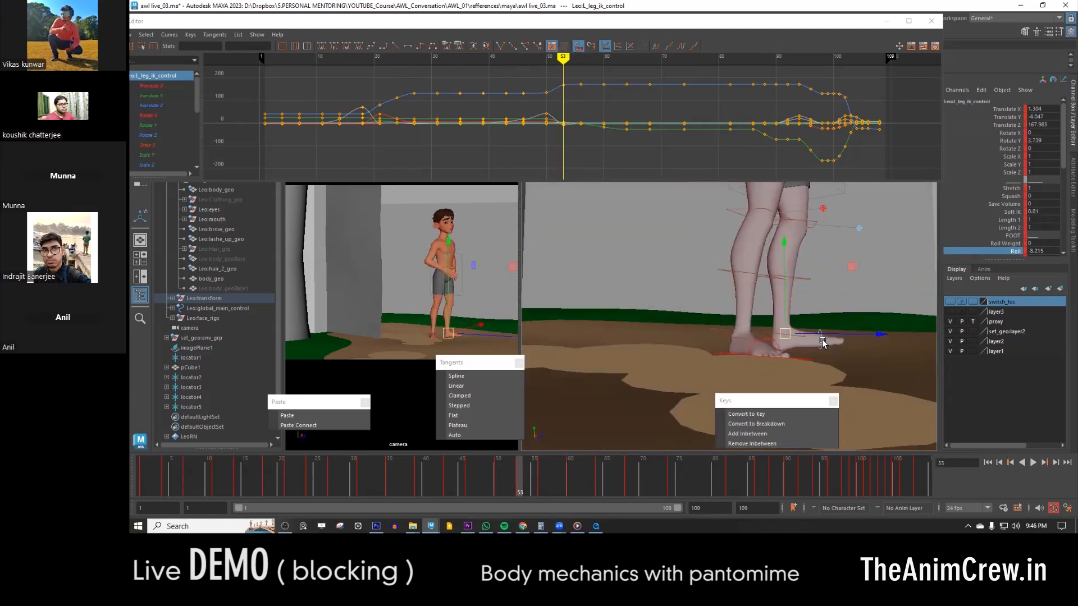
- Select the left toe control, rotate it at frame 53, and check the following poses through frame 64
click(824, 343)
key(e)
key(period)
- Select the left leg IK control in wireframe display, compare the key poses around frame 64, and paste its copied key
key(period)
key(period)
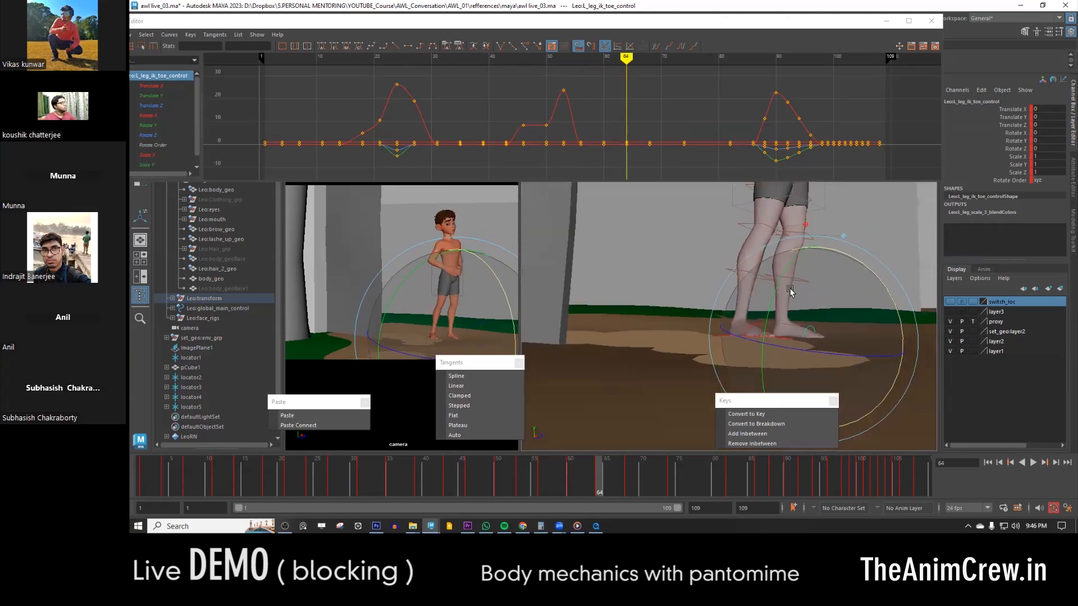
alt+drag(791, 292, 713, 337)
key(w)
key(4)
click(762, 322)
key(5)
key(comma)
key(comma)
- Check the left foot's placement in the following key poses and in playback through frame 88
key(period)
key(period)
click(318, 416)
key(comma)
click(318, 416)
key(comma)
key(period)
key(period)
click(640, 479)
key(period)
key(period)
key(period)
key(comma)
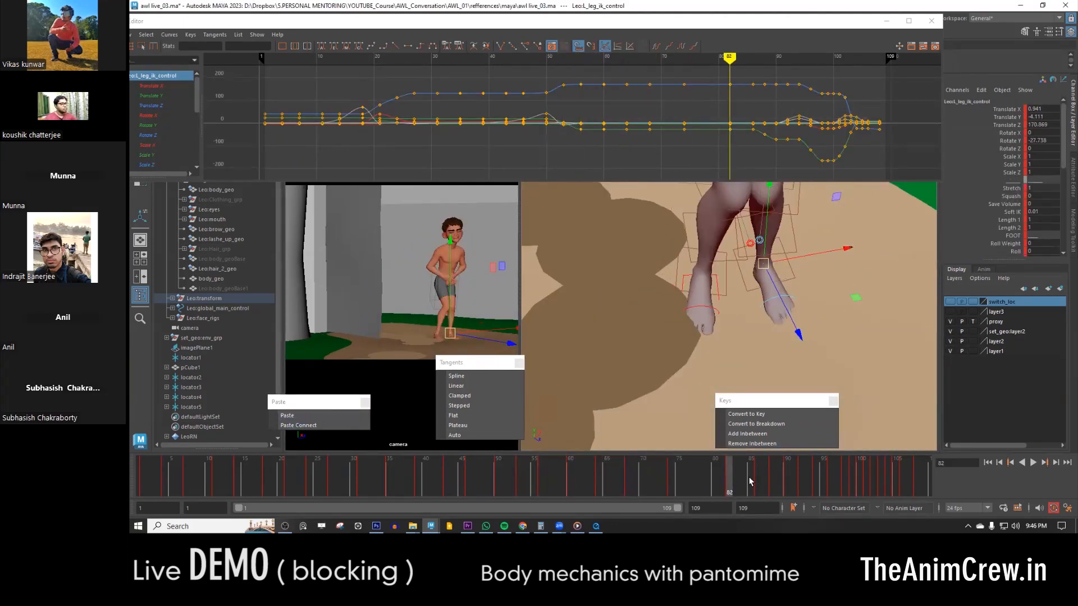
key(alt+v)
mouse_move(758, 490)
mouse_down()
mouse_move(840, 490)
mouse_move(765, 489)
mouse_move(769, 477)
mouse_up()
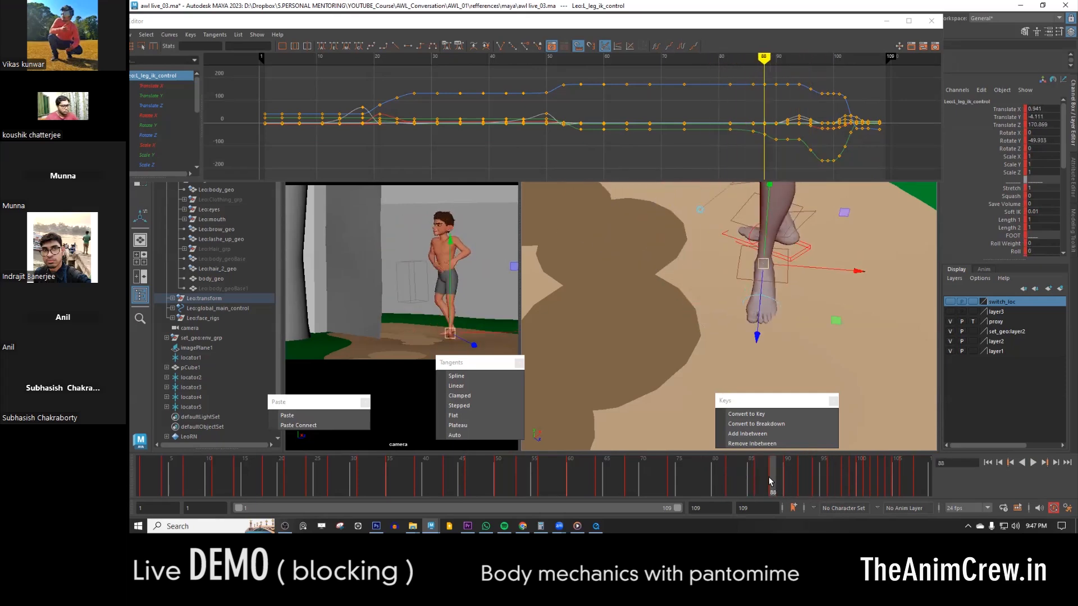
alt+drag(696, 359, 803, 304)
key(e)
click(780, 340)
key(ctrl+z)
- Adjust the left leg IK control's Roll at frame 90 and compare the foot with the neighbouring key poses
click(774, 344)
key(w)
key(comma)
key(period)
key(period)
click(771, 370)
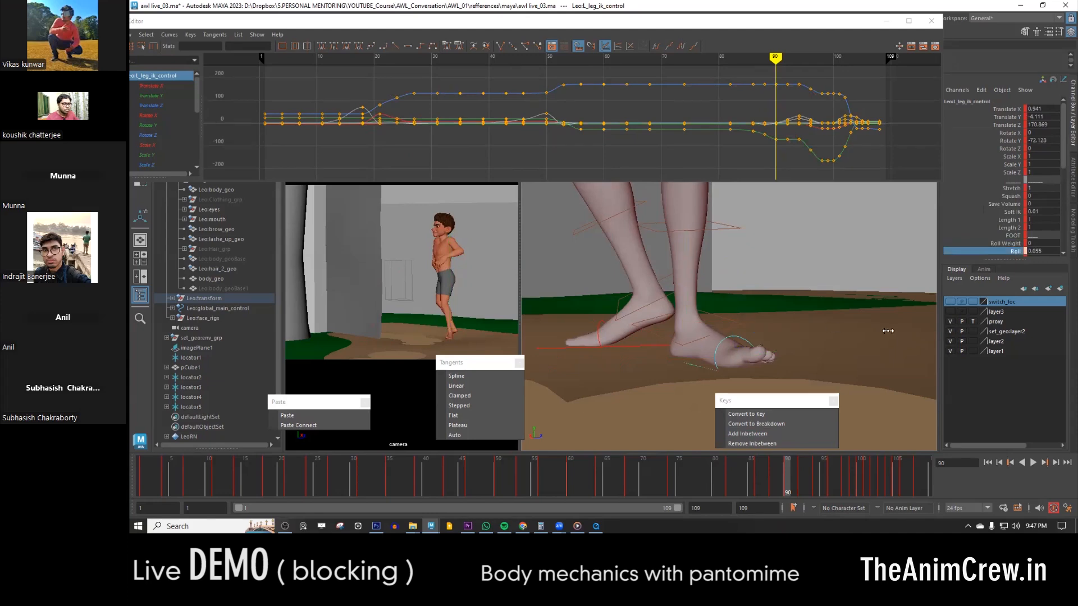
middle_drag(785, 284, 725, 289)
key(period)
key(comma)
middle_drag(790, 370, 904, 375)
key(period)
key(period)
- Set the left toe control's Rotate X to 0 at frame 90 and compare it with the following key poses
click(789, 480)
click(714, 347)
click(802, 477)
click(788, 479)
click(1045, 140)
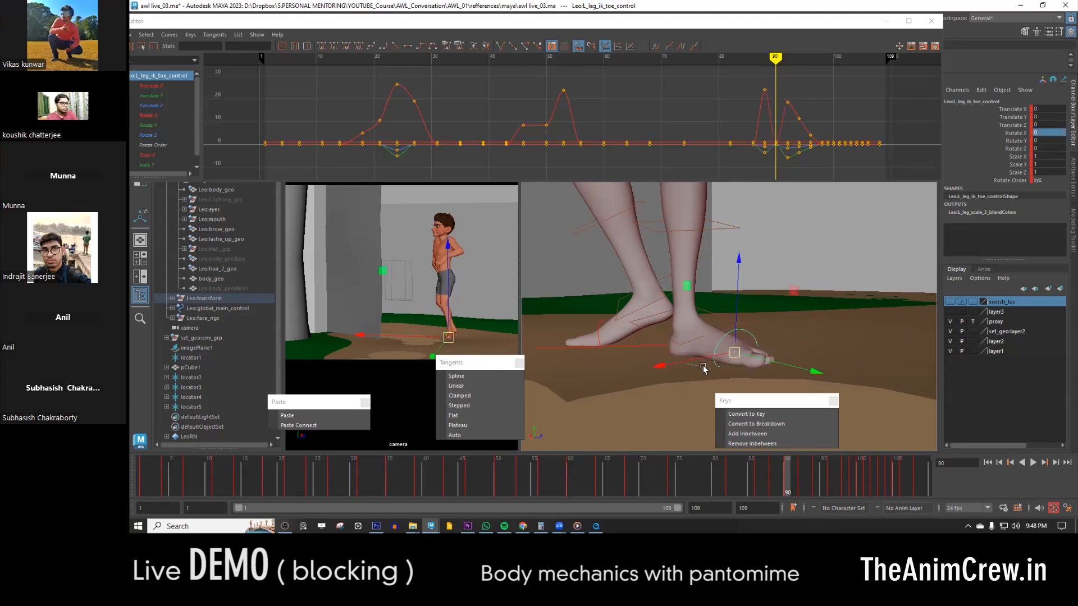
click(703, 367)
click(802, 477)
shift+click(717, 357)
click(787, 471)
click(803, 476)
drag(803, 476, 831, 493)
- Select the right leg IK control's Roll channel at frame 92 and compare the surrounding key poses
click(637, 371)
mouse_move(767, 325)
alt+mouse_down()
mouse_move(717, 329)
mouse_move(770, 331)
alt+mouse_up()
key(comma)
key(period)
key(comma)
key(comma)
key(comma)
click(777, 324)
key(period)
click(1015, 252)
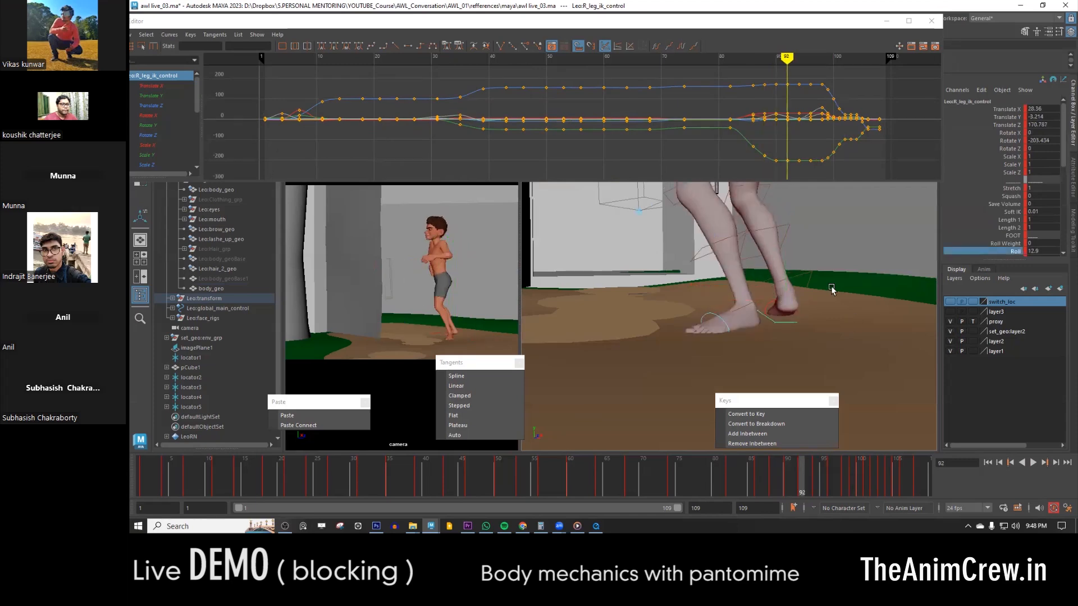
key(period)
key(period)
- Select the left toe control and check the foot's contact in the key poses around frame 96
key(period)
key(comma)
key(comma)
click(723, 317)
key(w)
key(period)
- Check the foot roll and ground contact in the poses after frame 96 as the character walks back
key(period)
key(period)
key(comma)
key(comma)
key(period)
click(829, 470)
alt+drag(660, 331, 744, 333)
click(1016, 252)
click(659, 329)
key(e)
key(w)
key(period)
click(677, 346)
click(837, 467)
drag(837, 466, 910, 480)
drag(772, 475, 859, 471)
- Step back to the walk-back pose just before frame 100 and set the foot control's Roll to 0
key(comma)
- Select the right toe control and rotate it to bend the toes in the walk-back pose near frame 99
key(comma)
click(777, 325)
click(1043, 251)
text(0)
click(769, 323)
click(768, 323)
click(1009, 117)
middle_drag(797, 286, 828, 283)
key(e)
drag(832, 278, 825, 332)
click(751, 321)
key(comma)
drag(867, 478, 861, 478)
- Play back the animation, enlarge the camera view to a single pane and create a playblast of the shot
key(alt+v)
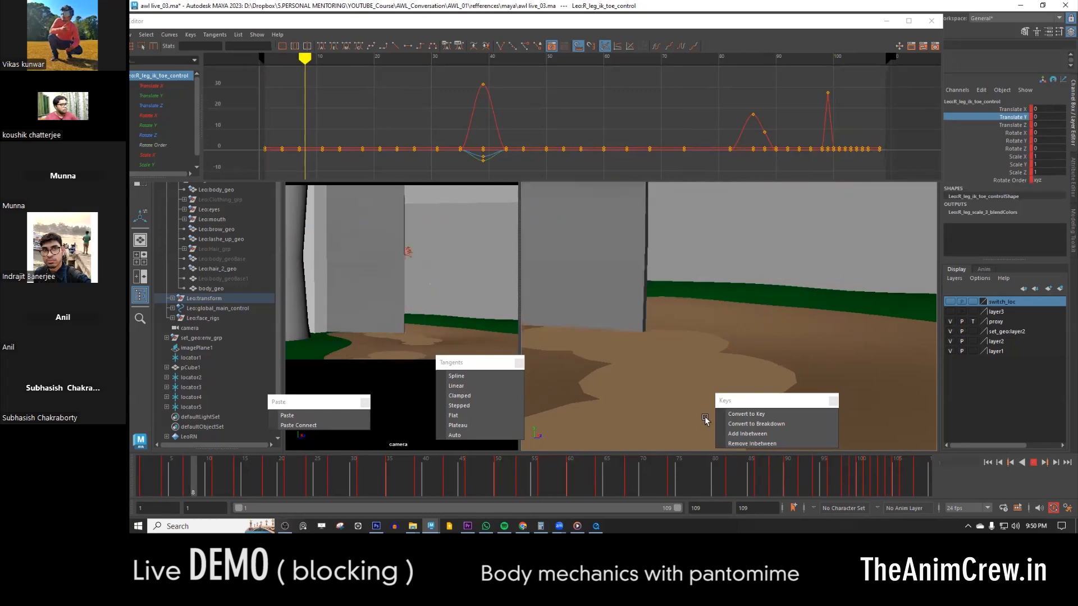
key(alt+v)
click(404, 387)
key(space)
right_click(601, 479)
click(616, 474)
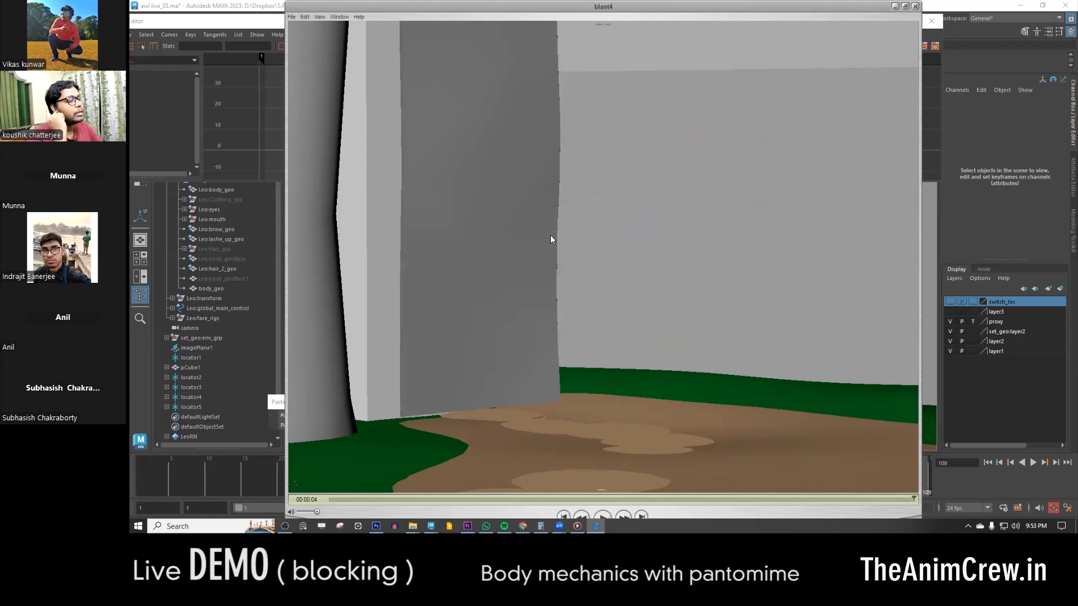
- Rewind the playblast to its start and watch the whole shot from the door entrance
drag(901, 498, 296, 473)
key(space)
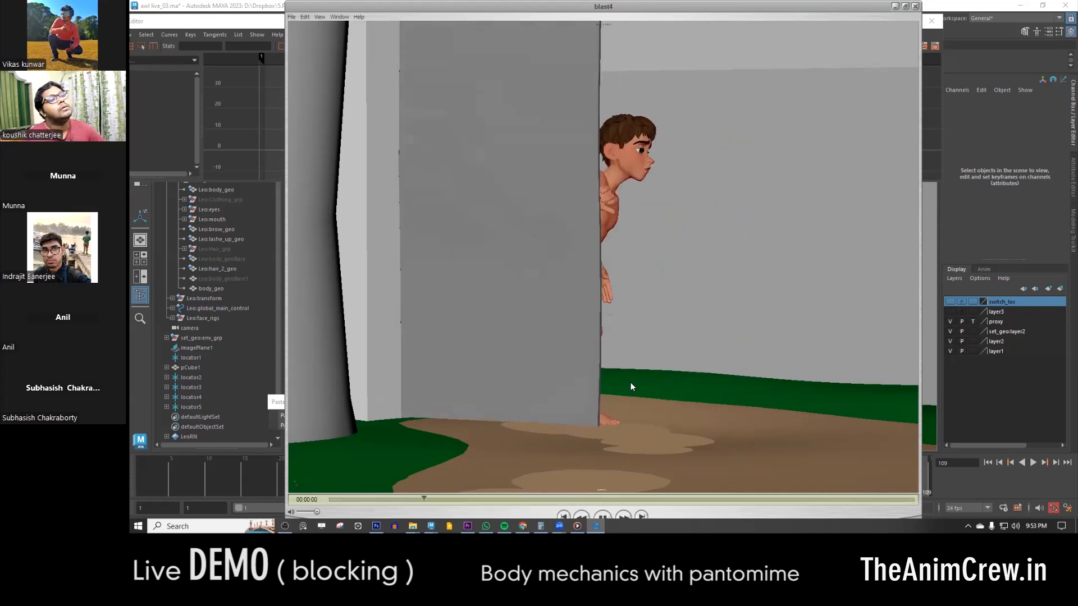
click(316, 497)
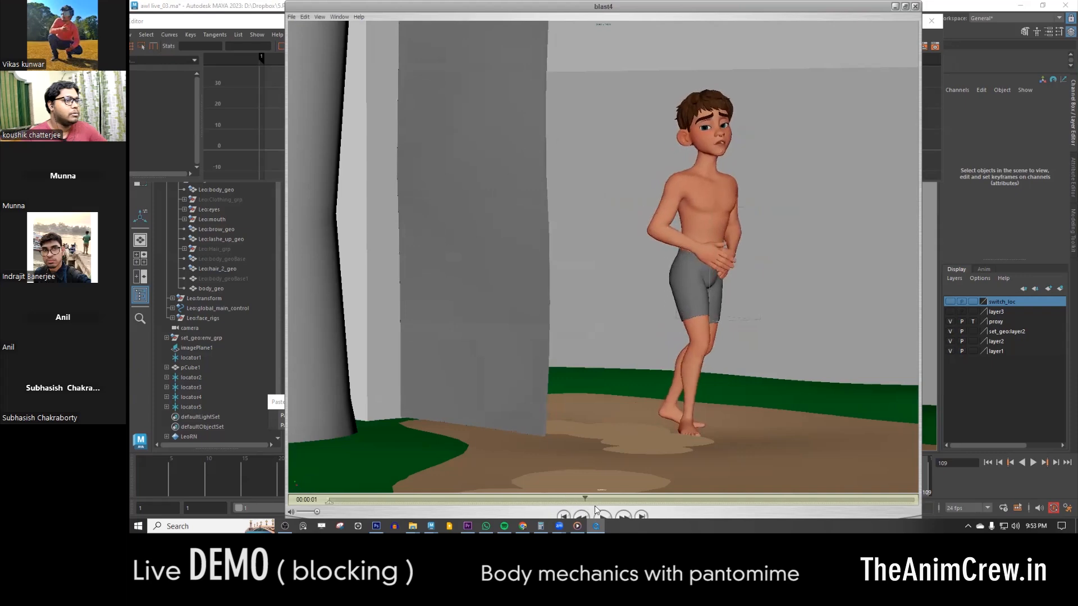
- Step through the belly-holding and bending poses in the playblast frame by frame, and minimise the player
mouse_move(630, 515)
mouse_down()
mouse_move(640, 514)
mouse_move(535, 509)
mouse_up()
key(Left)
key(Left)
key(Right)
key(Right)
key(Right)
key(Right)
key(Right)
key(Right)
key(Right)
key(Right)
key(Right)
key(Right)
key(Right)
key(Right)
key(Right)
key(Right)
key(Right)
key(Right)
key(Right)
key(Right)
key(Right)
key(Right)
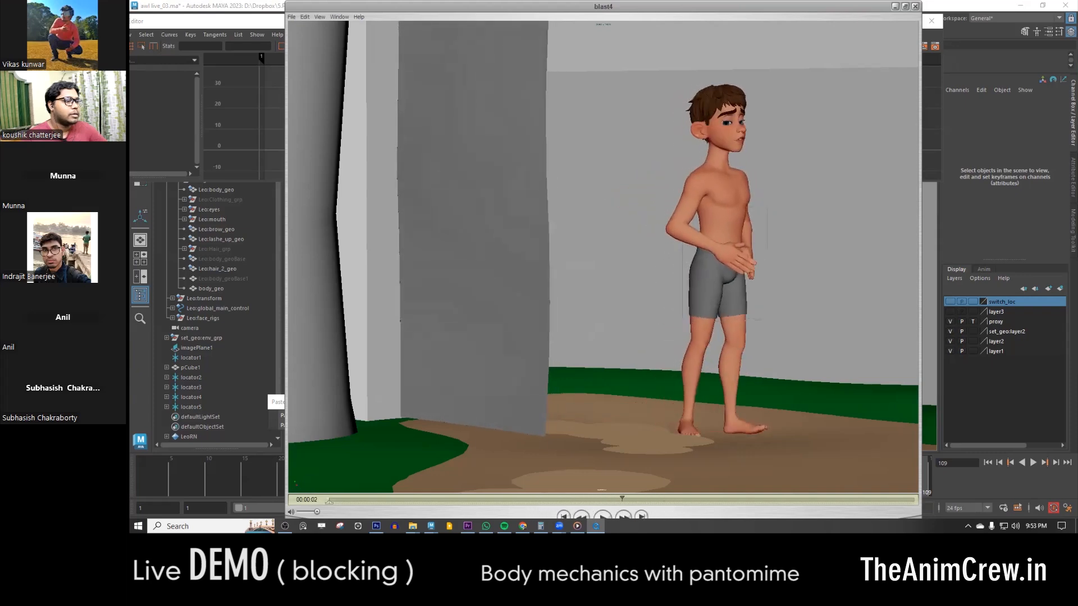
key(Right)
key(Right)
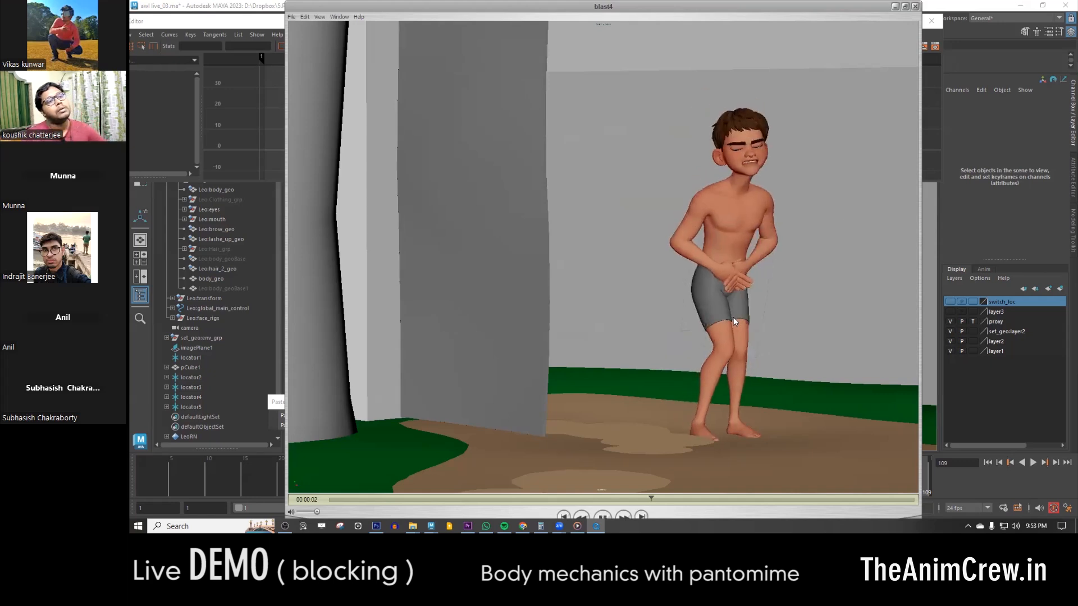
click(721, 498)
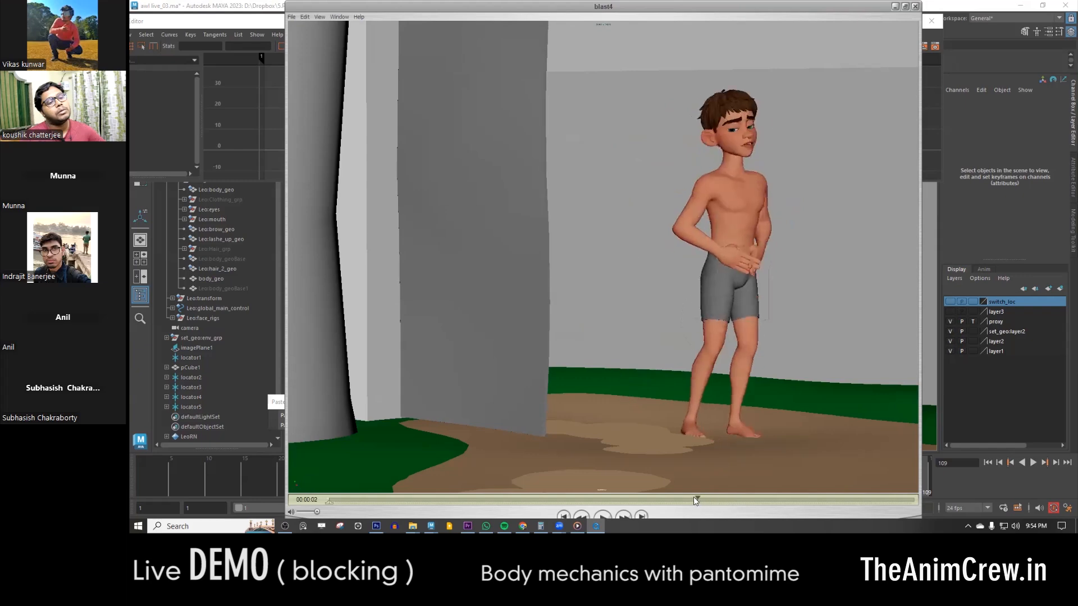
drag(661, 503, 604, 503)
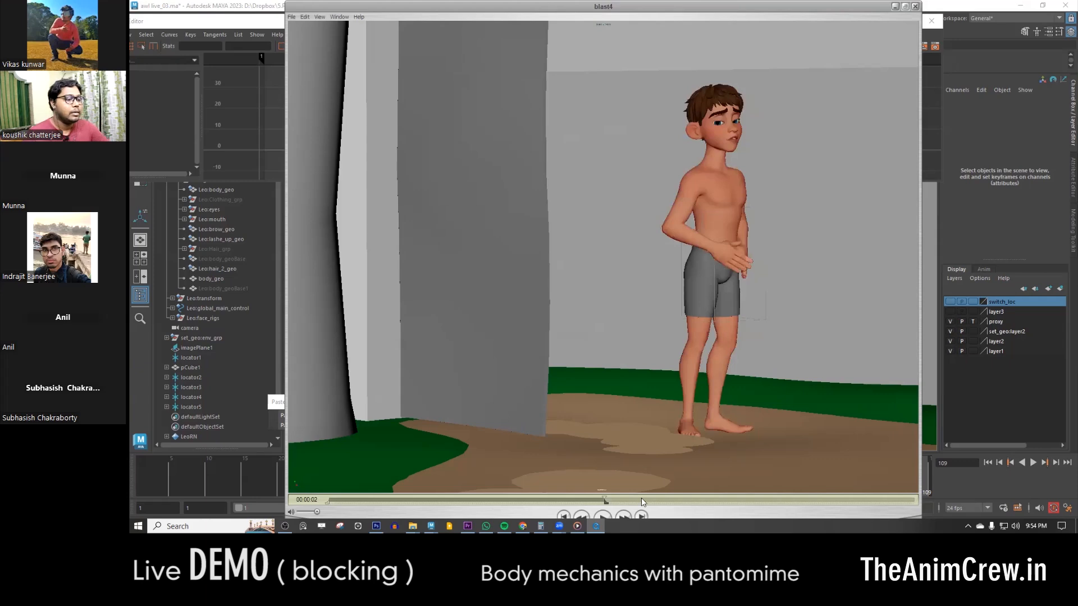
click(897, 7)
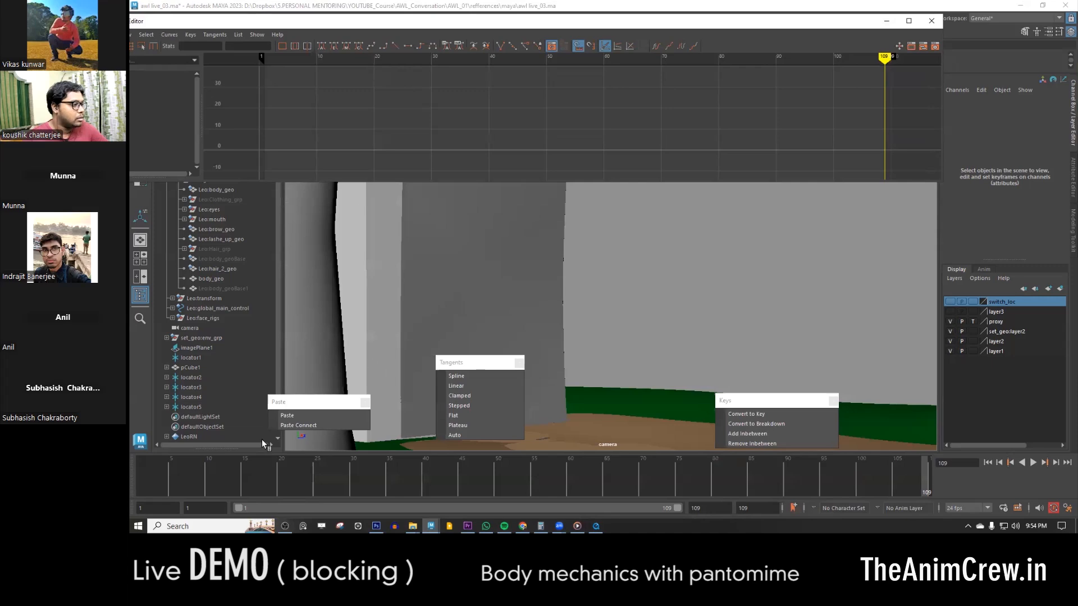
- Switch to Media Player, study the belly-holding and bending poses in the reference video, and return to Maya
key(alt+Tab)
click(599, 507)
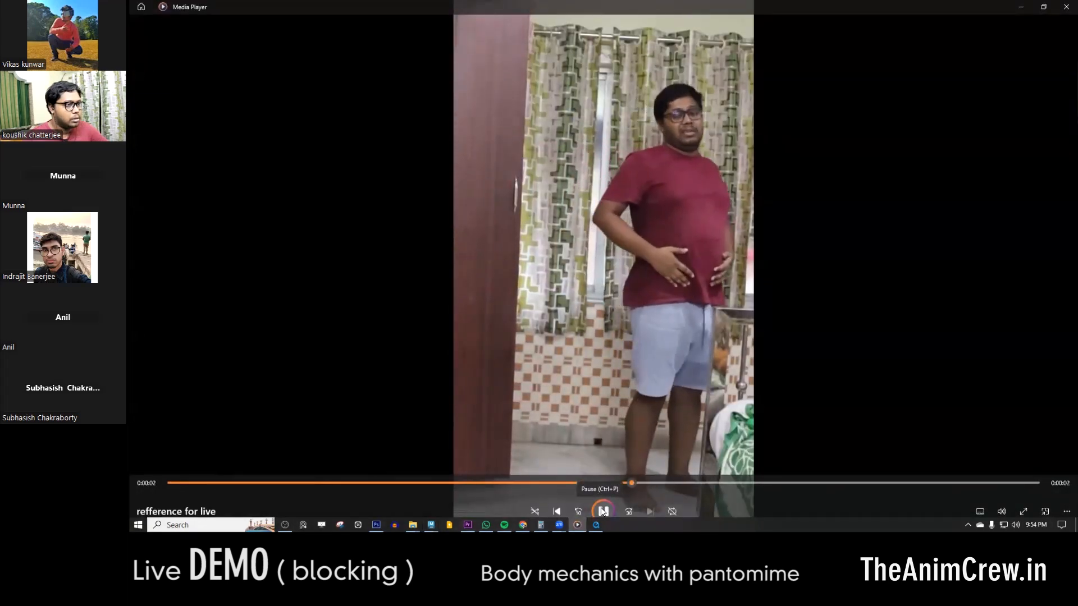
click(602, 512)
drag(729, 484, 701, 478)
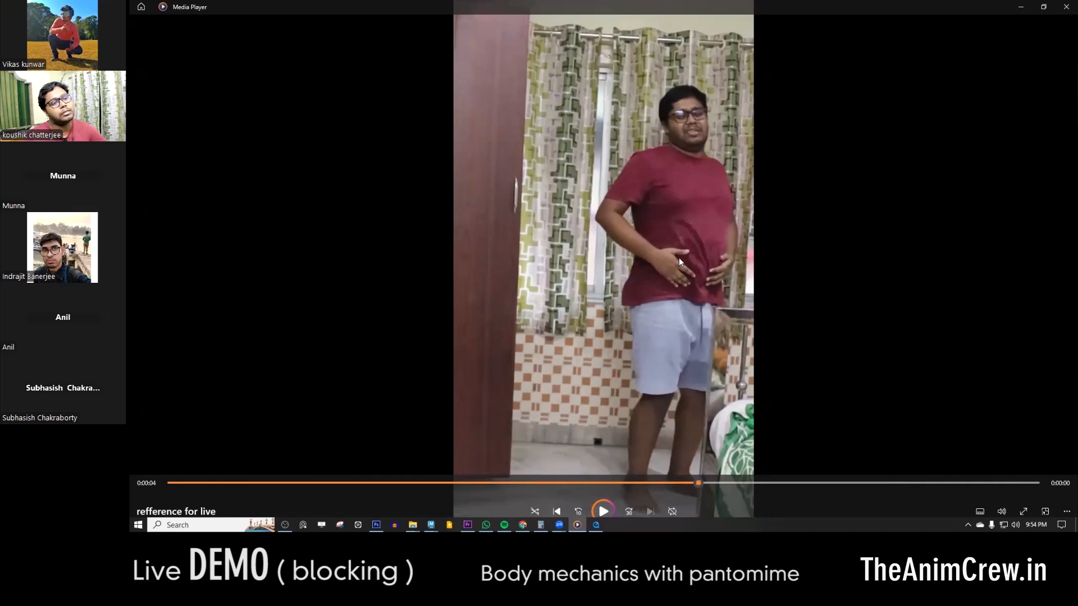
drag(702, 484, 741, 486)
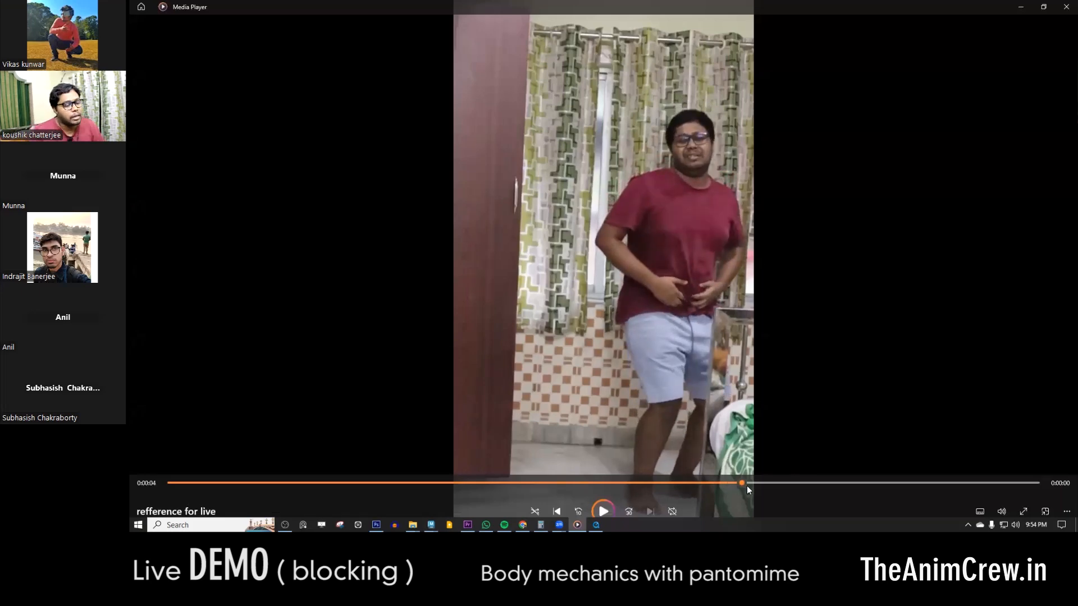
drag(747, 488, 785, 484)
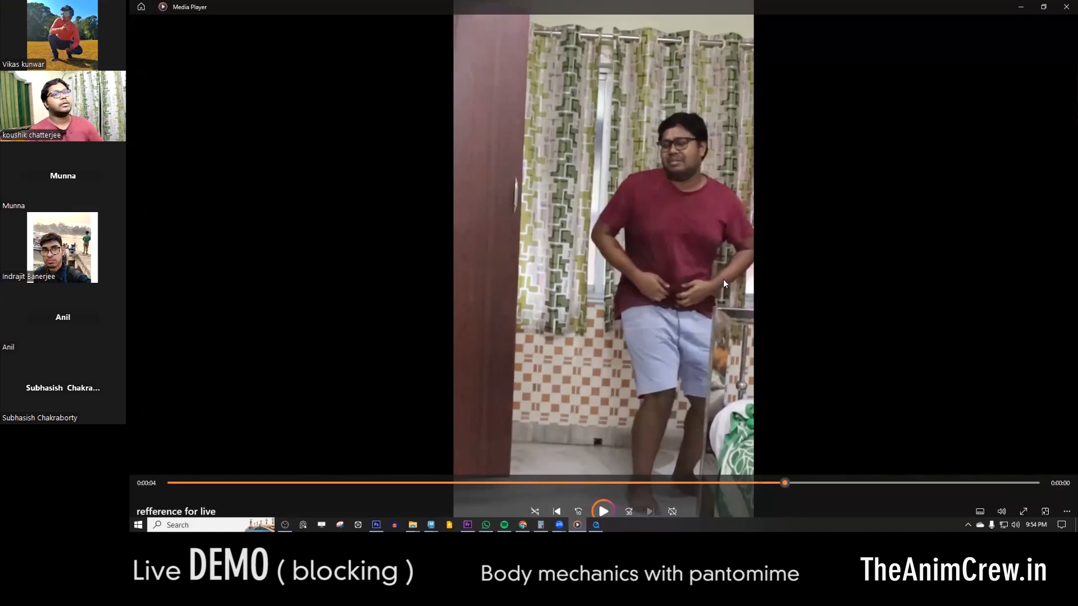
click(1023, 7)
- Play and scrub the camera view to examine the poses around frames 82, 101 and 41
mouse_move(618, 467)
mouse_down()
mouse_move(761, 475)
mouse_move(738, 473)
mouse_up()
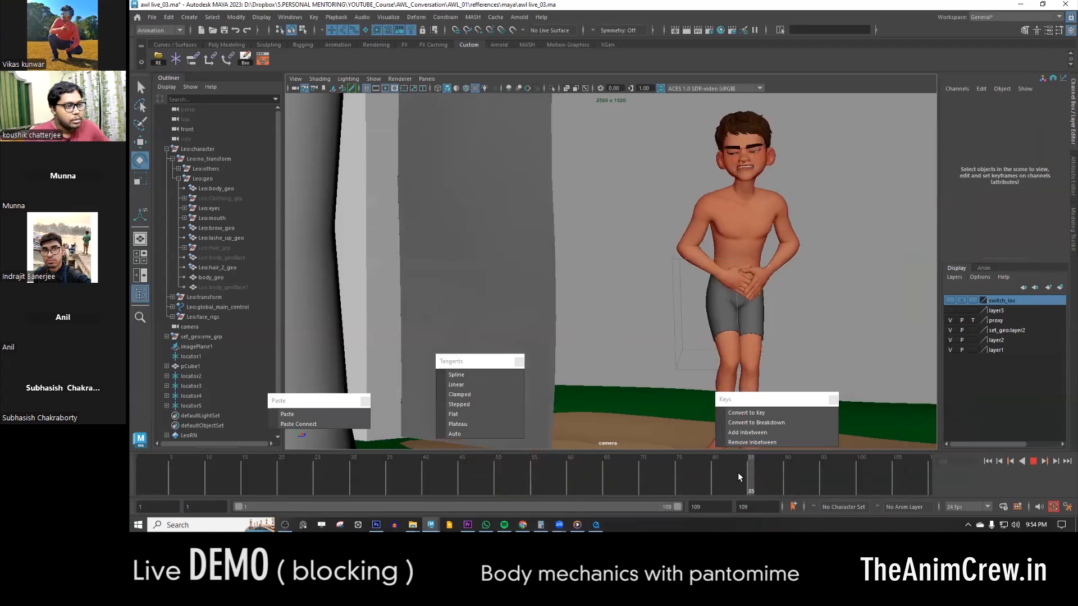
mouse_move(724, 472)
mouse_down()
mouse_move(748, 474)
mouse_move(711, 477)
mouse_move(729, 474)
mouse_up()
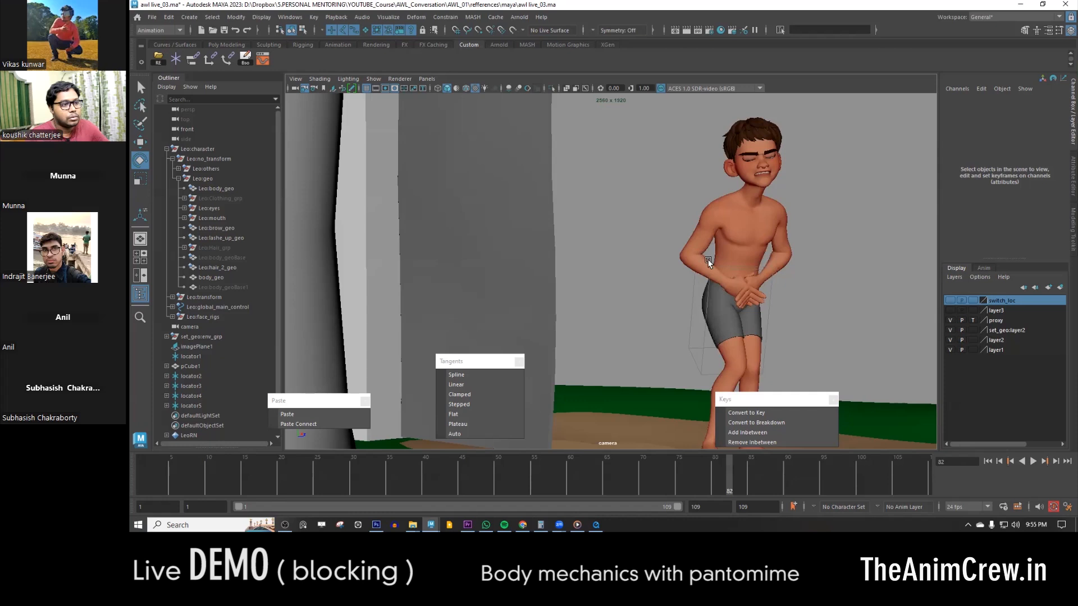
key(alt+v)
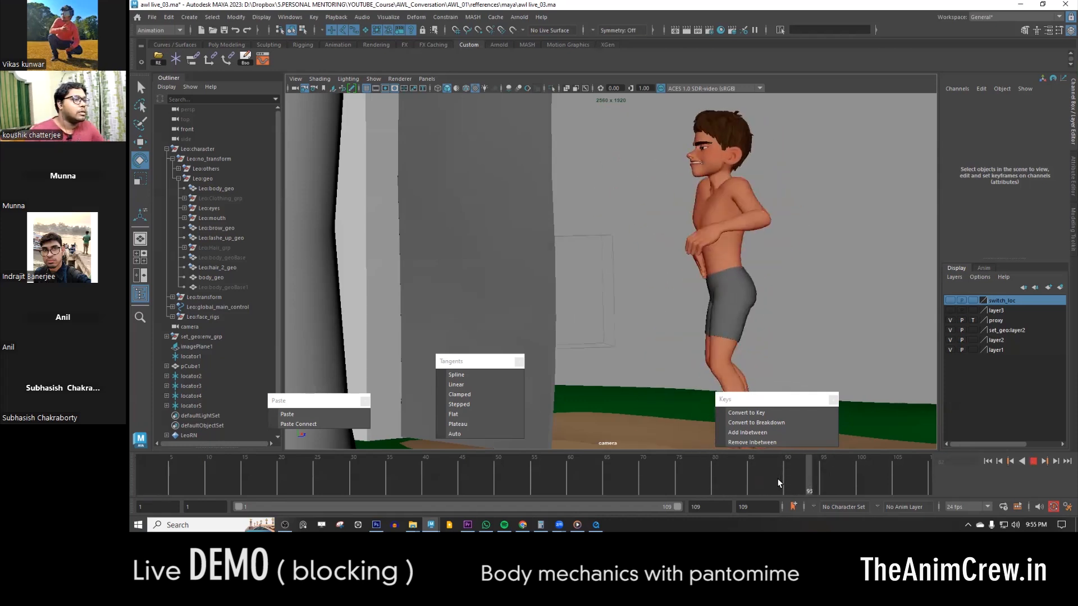
mouse_move(878, 485)
mouse_down()
mouse_move(821, 485)
mouse_move(863, 486)
mouse_up()
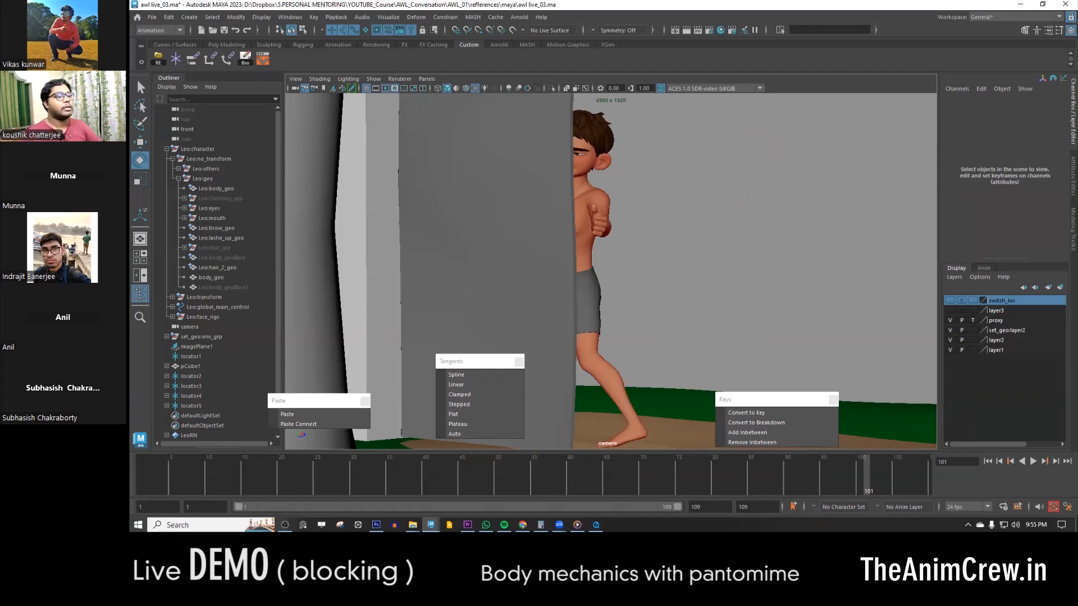
key(alt+v)
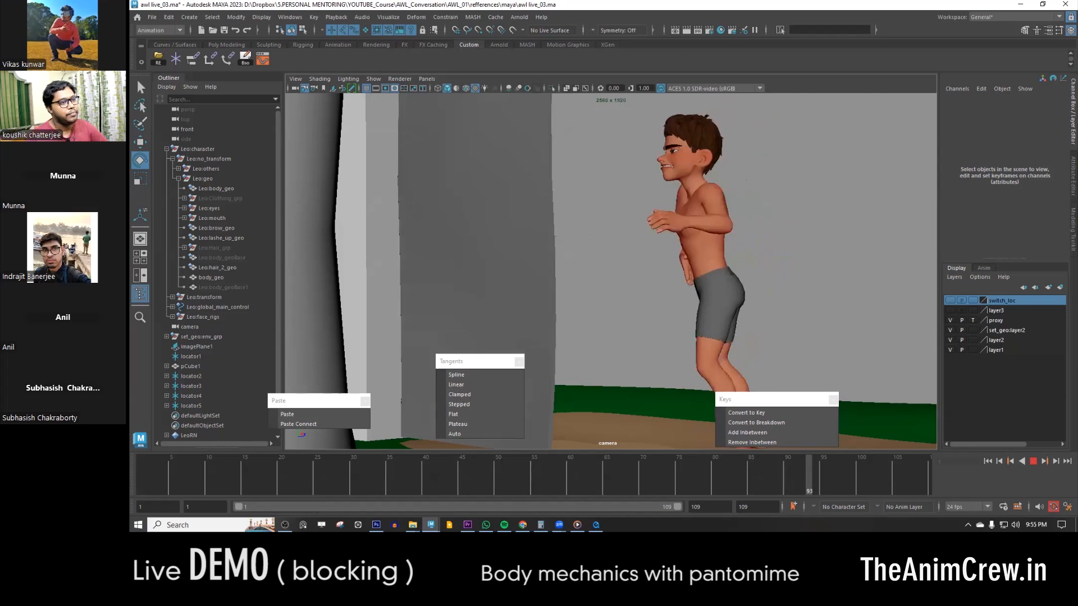
key(alt+v)
drag(477, 483, 432, 483)
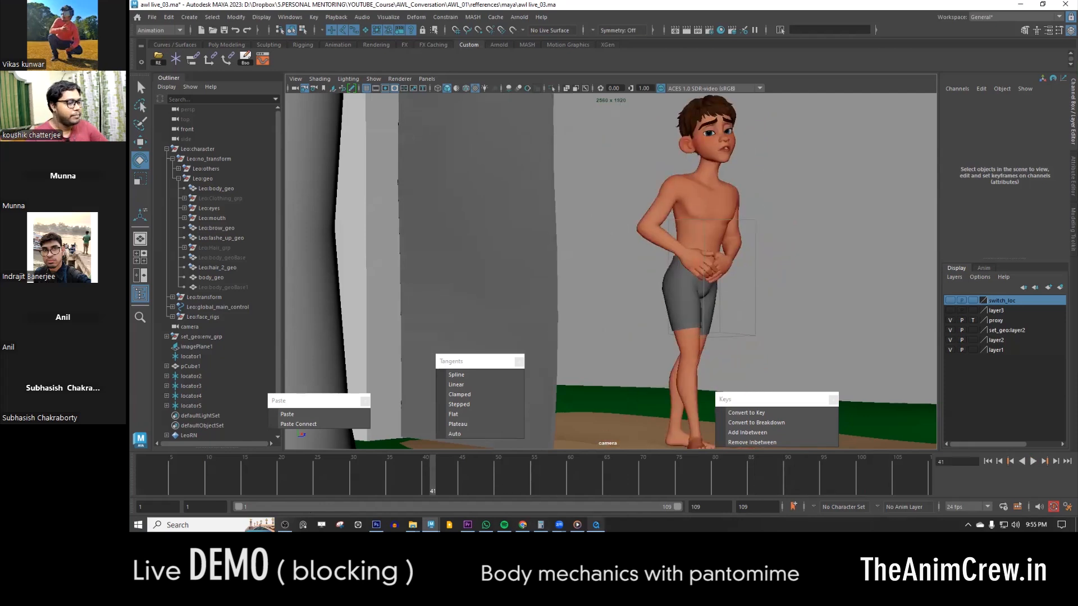
- Reopen the playblast, scrub back to the pose leaning out from the door, and close the player
click(596, 525)
drag(667, 497, 468, 485)
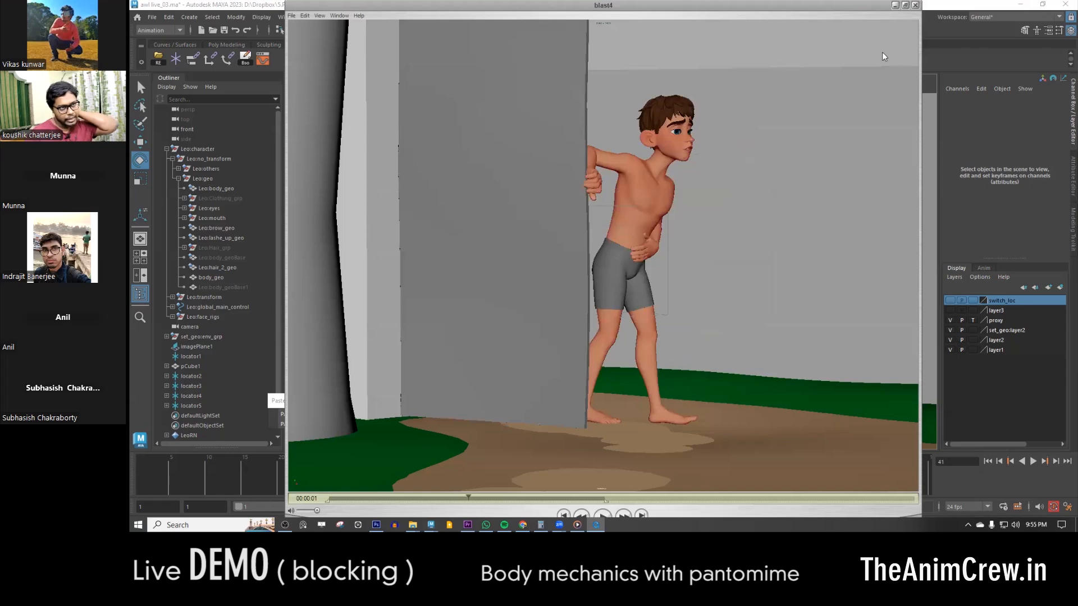
click(916, 6)
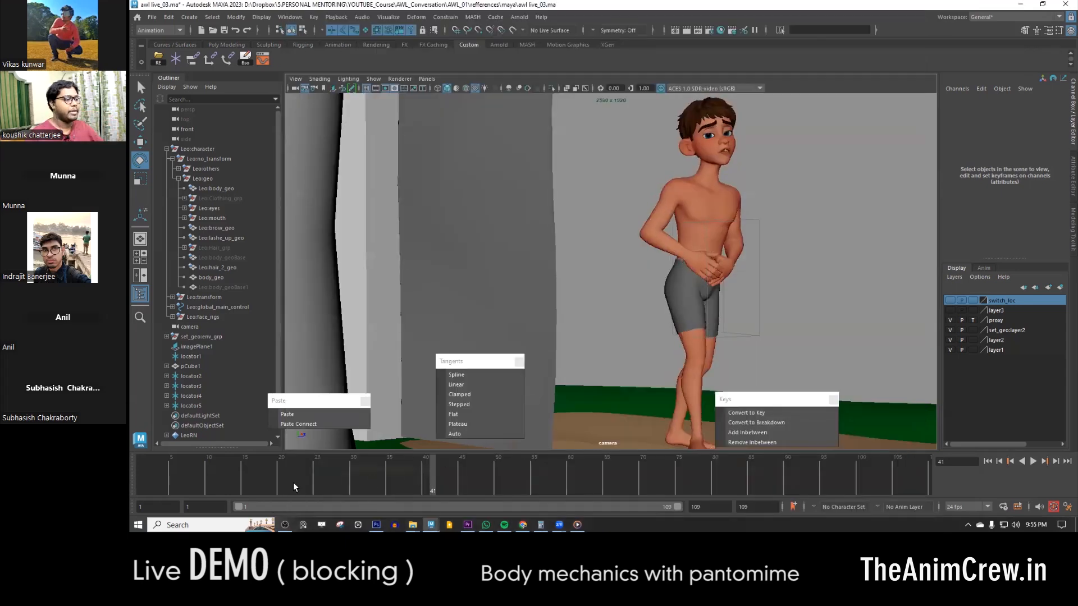
- Play the shot from the first frame in the camera view and scrub through to frame 109
click(136, 493)
key(alt+v)
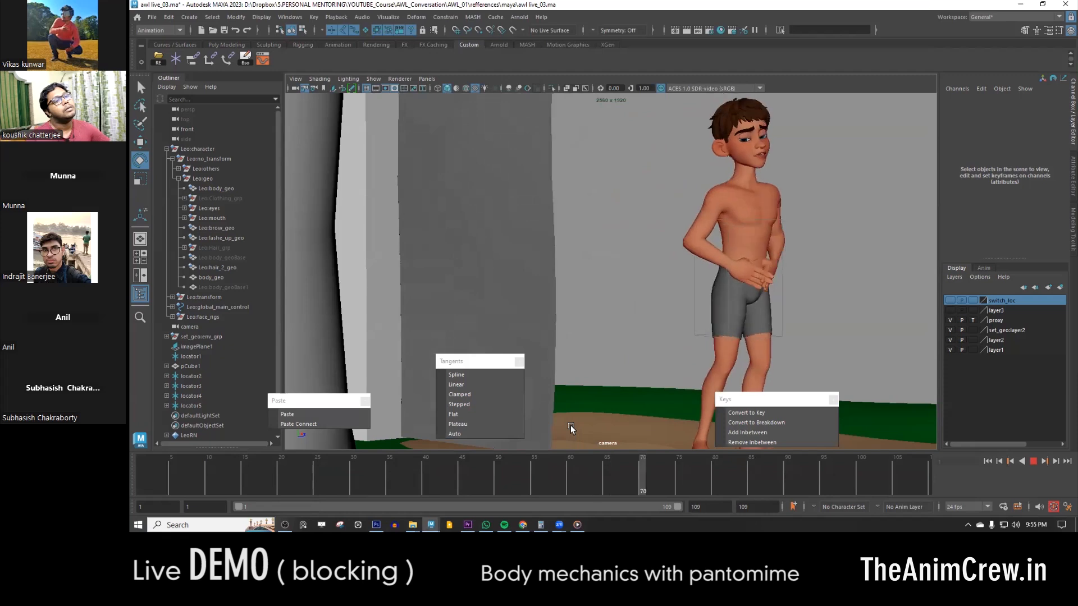
key(alt+v)
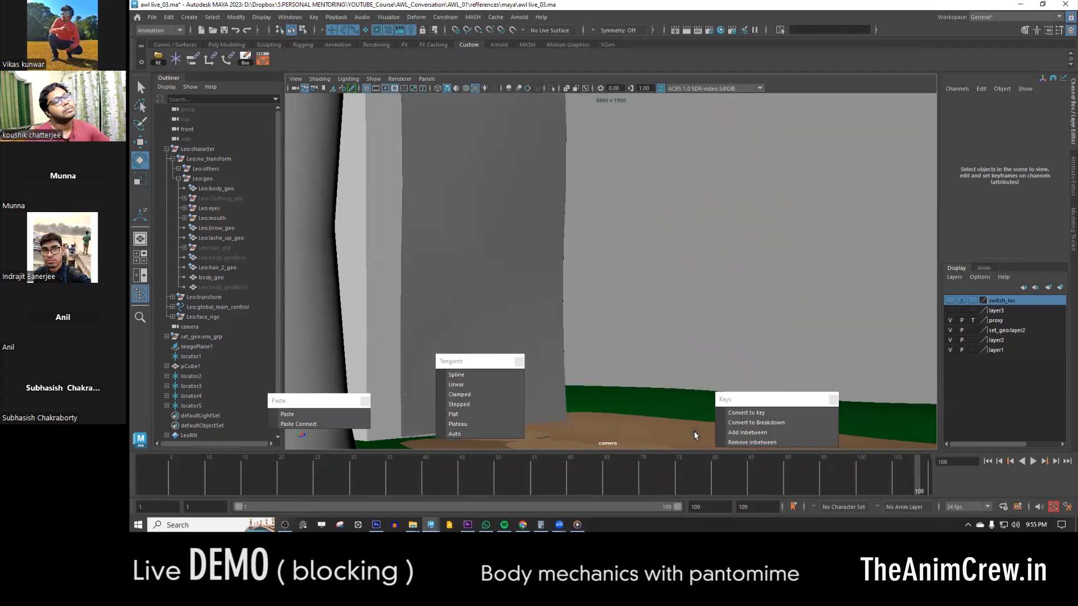
drag(844, 488, 949, 486)
- Restore the two-pane layout, select the door control locator and check the hand against the door from frame 1 to 11
key(space)
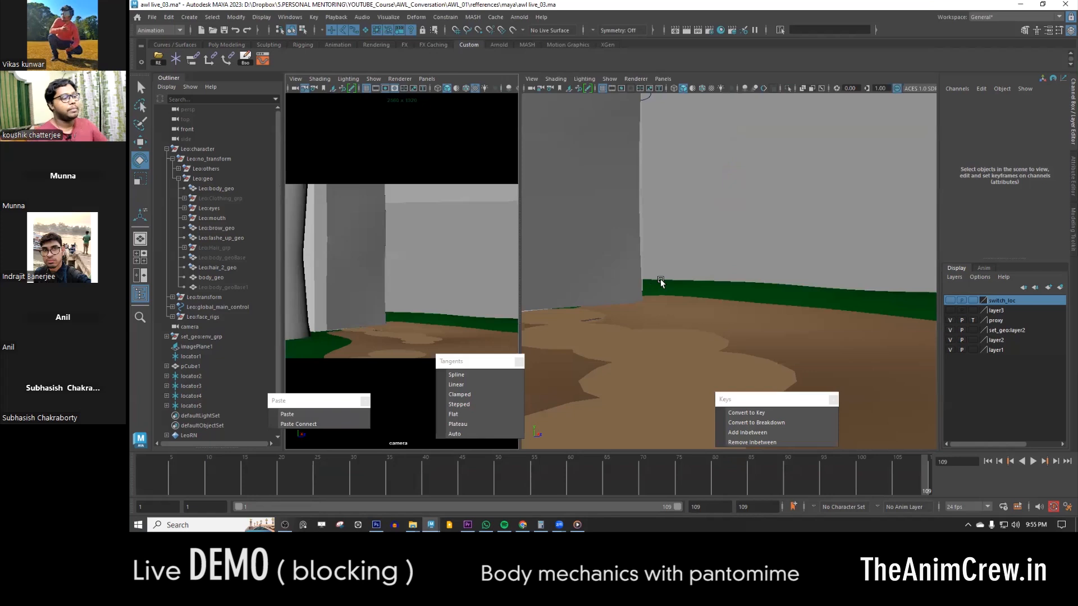
drag(179, 486, 139, 486)
alt+right_drag(727, 289, 584, 204)
alt+drag(585, 205, 624, 238)
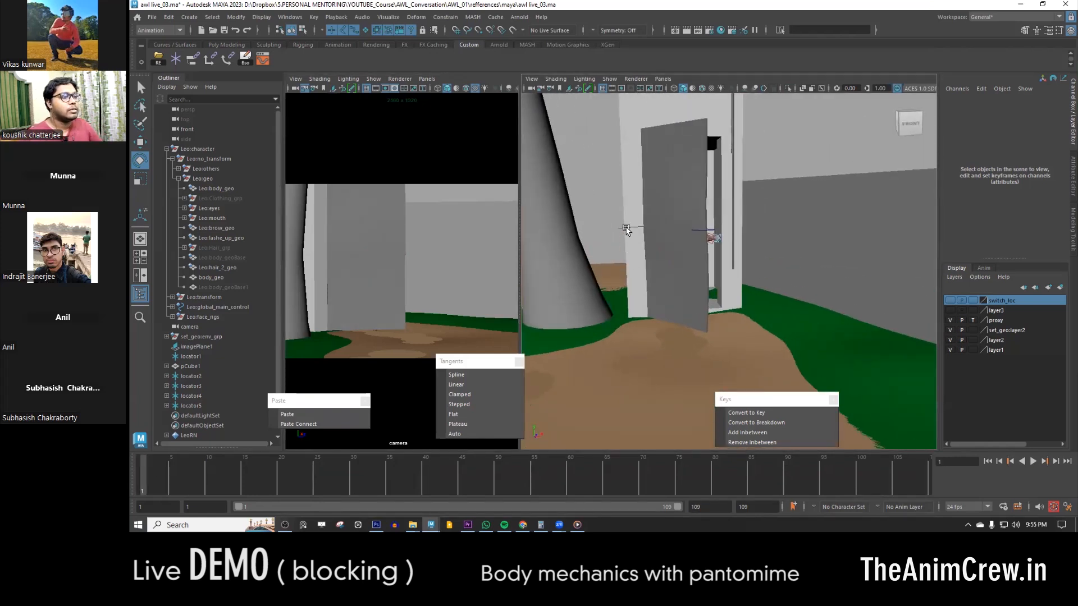
click(626, 229)
key(alt+v)
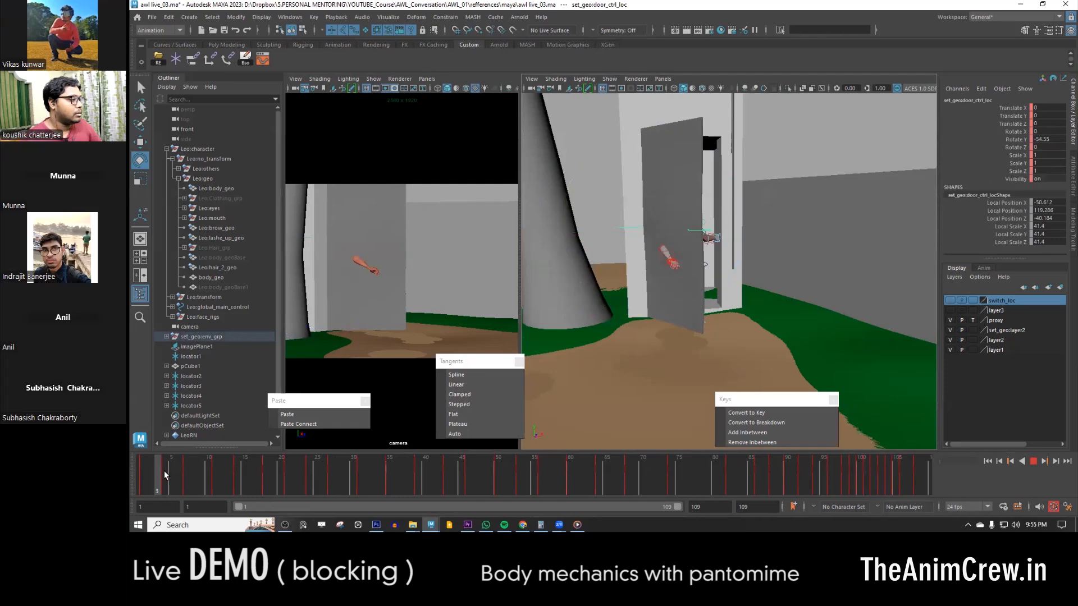
drag(146, 473, 164, 474)
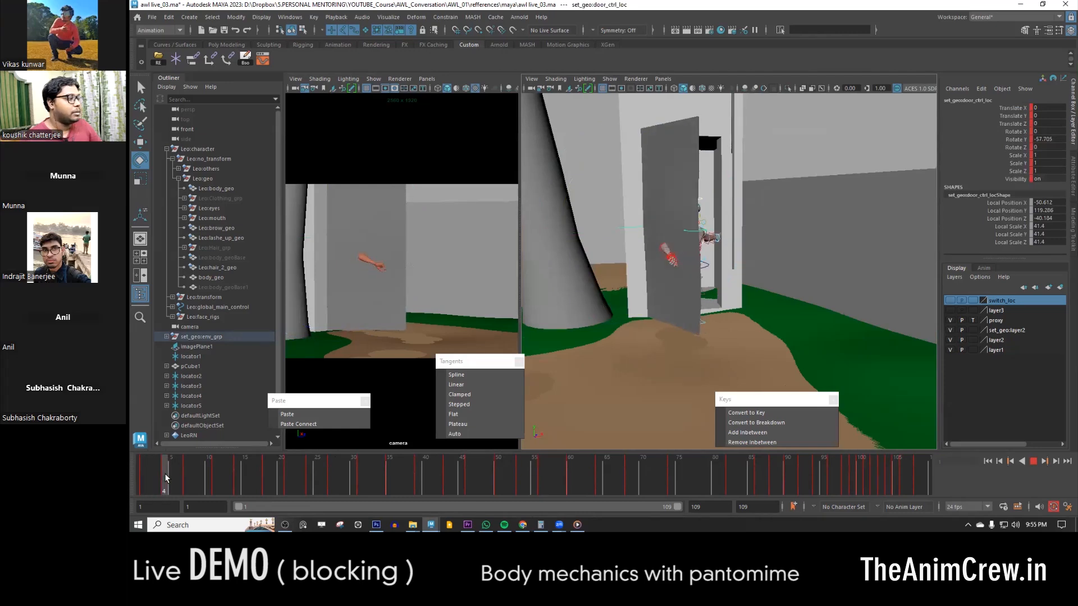
alt+drag(635, 332, 646, 359)
drag(147, 480, 217, 470)
- Show the switch_loc layer and frame the character's right arm behind the door at frame 11
alt+right_drag(635, 306, 688, 310)
key(w)
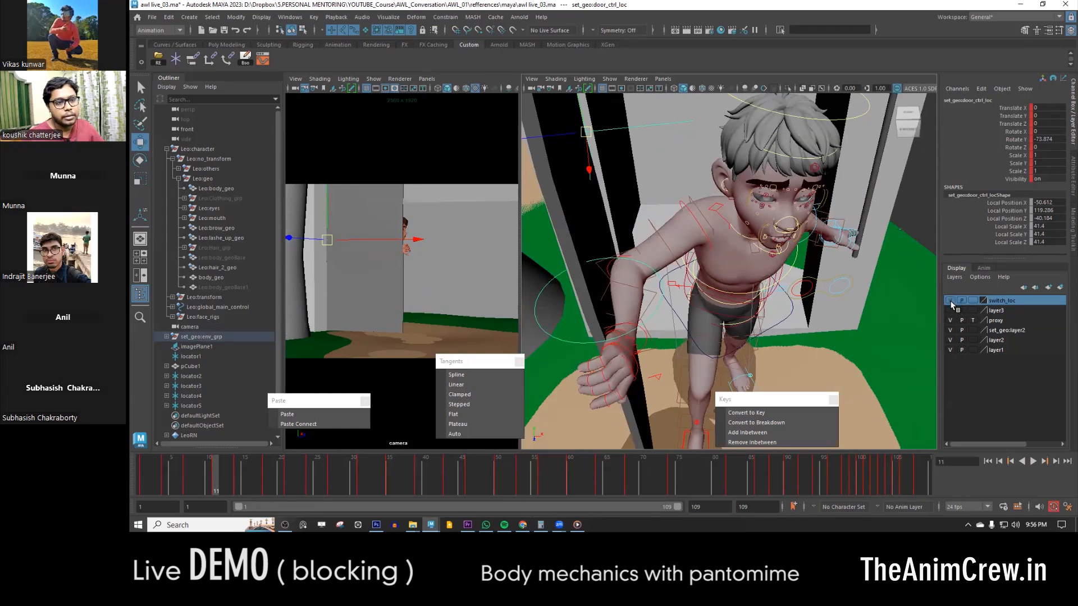
alt+drag(641, 312, 682, 300)
alt+drag(857, 328, 633, 272)
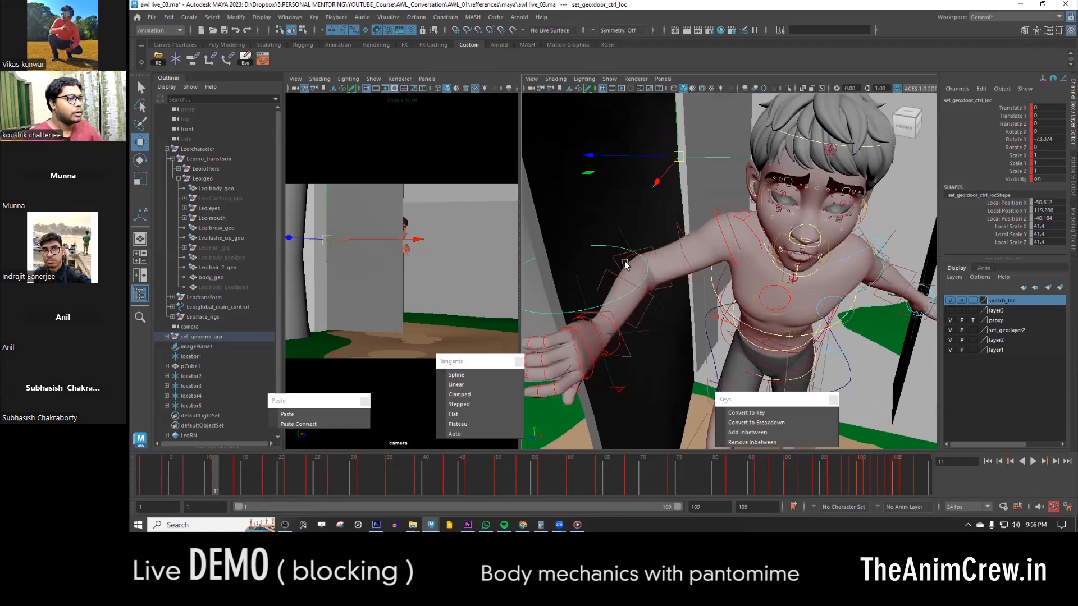
- Bake the wrist and elbow locators, locator2 and locator3, on the right arm over the time slider range
click(625, 261)
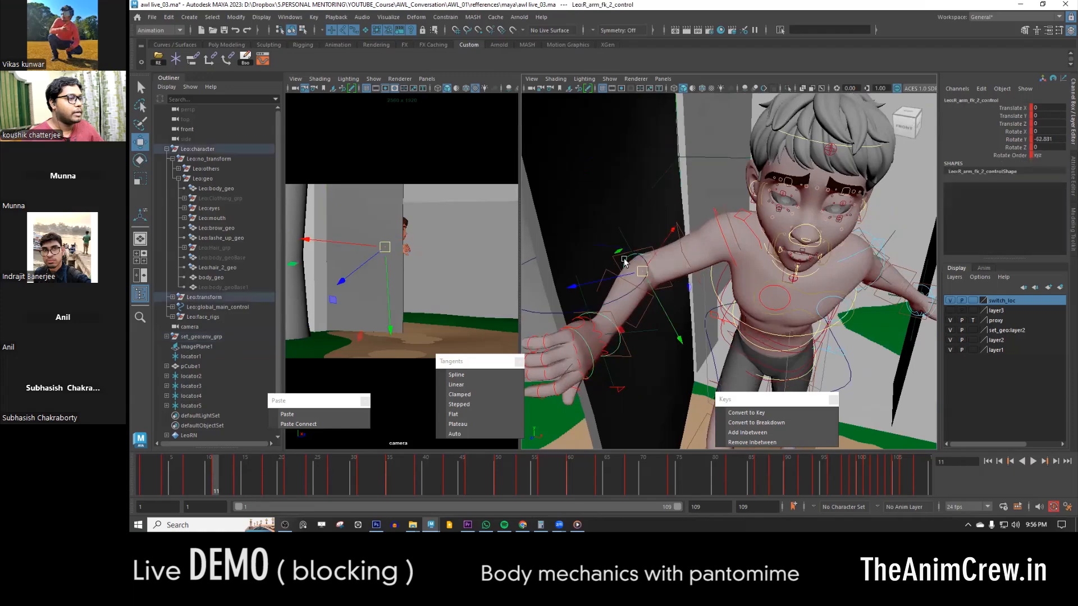
click(622, 303)
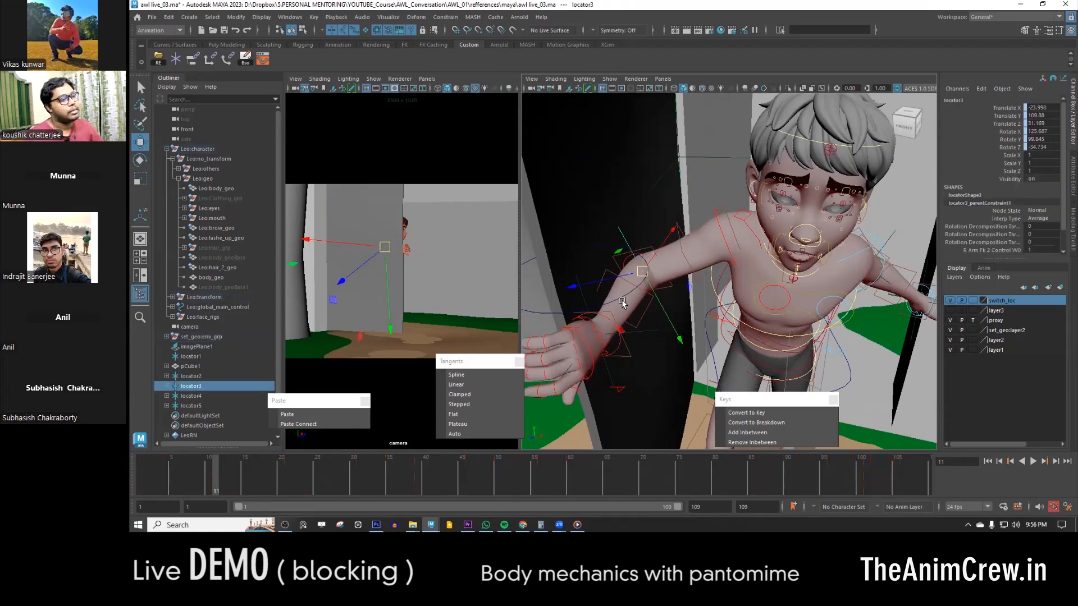
shift+click(585, 300)
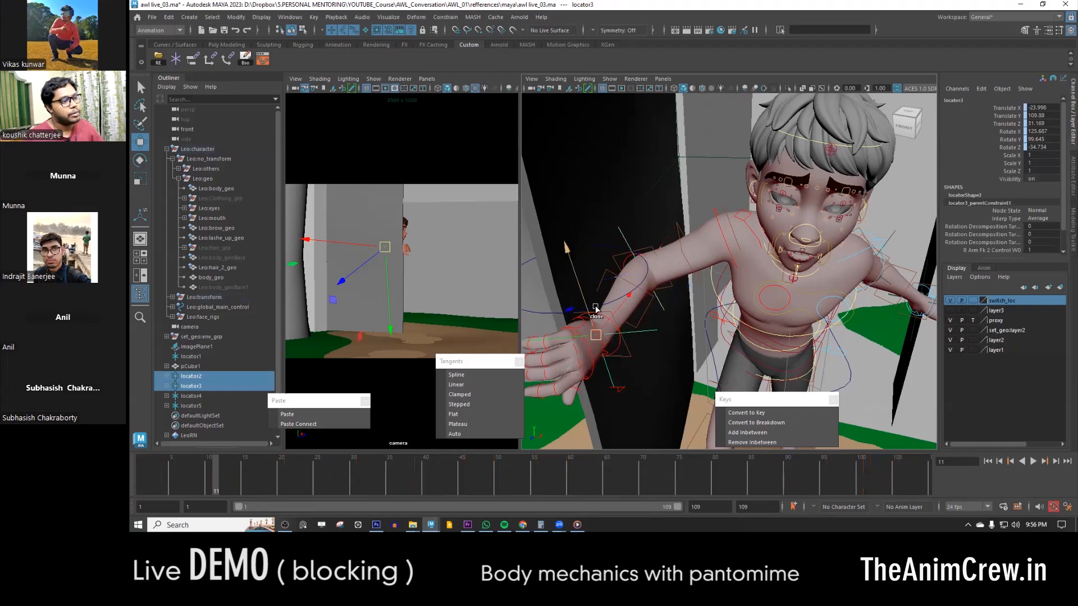
click(262, 59)
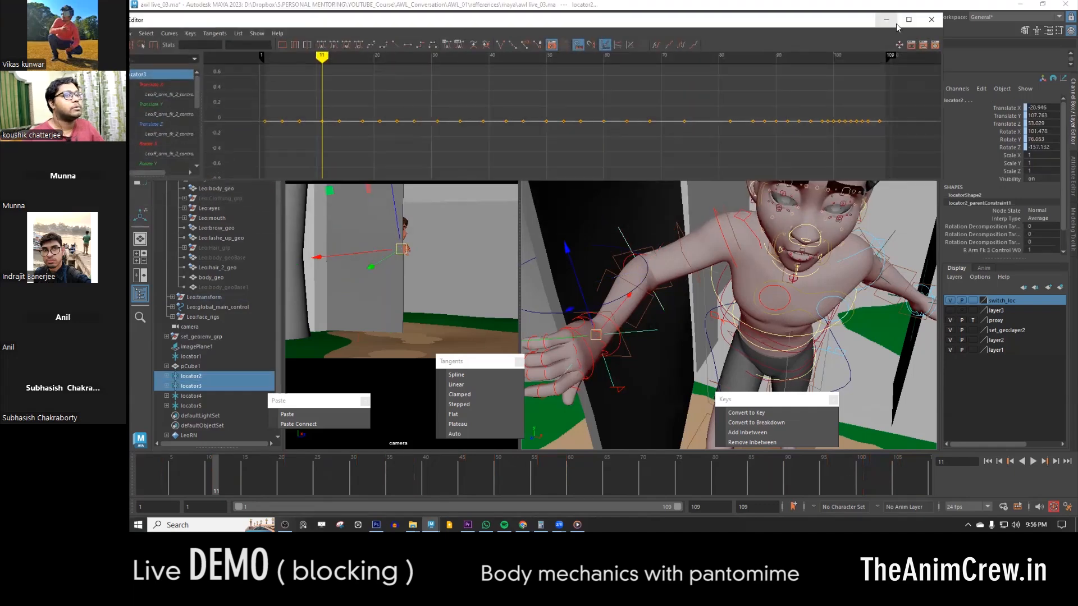
click(889, 21)
click(244, 59)
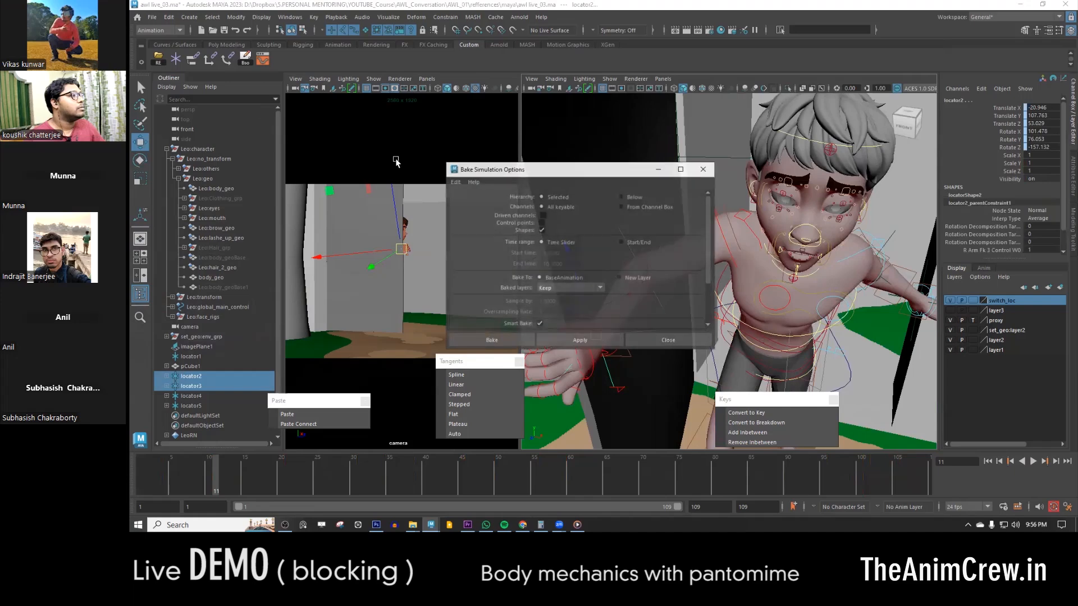
click(498, 342)
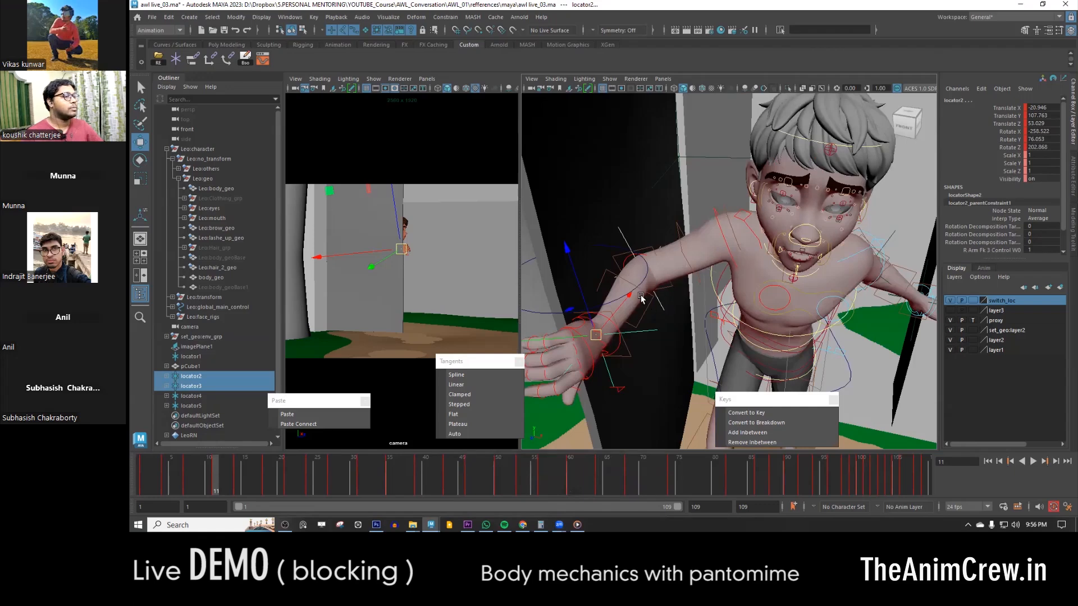
- Delete the parent constraints of the baked locator2 and locator3
click(671, 308)
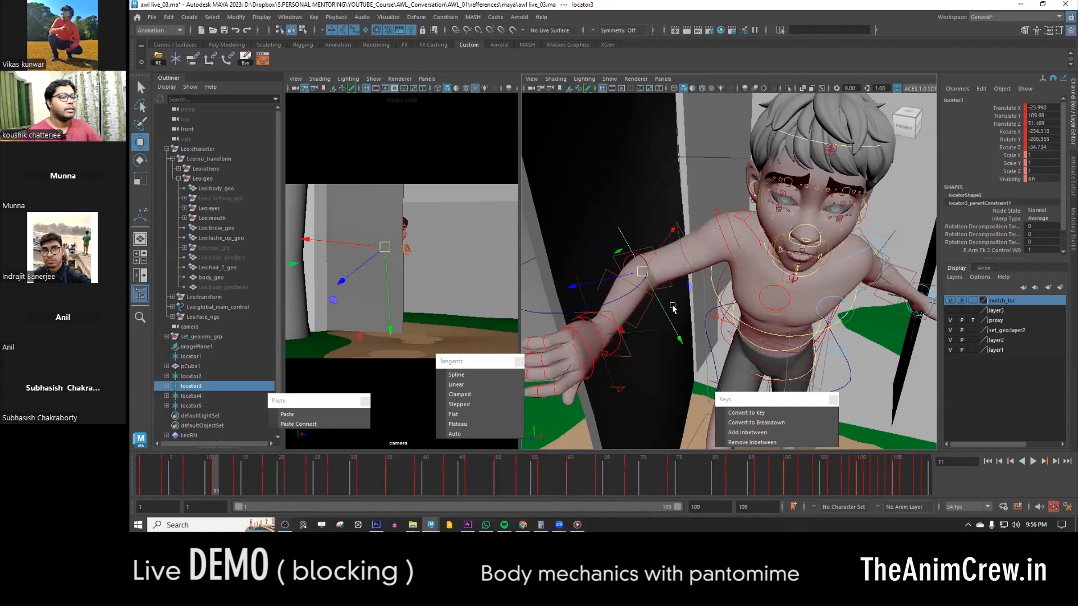
key(Down)
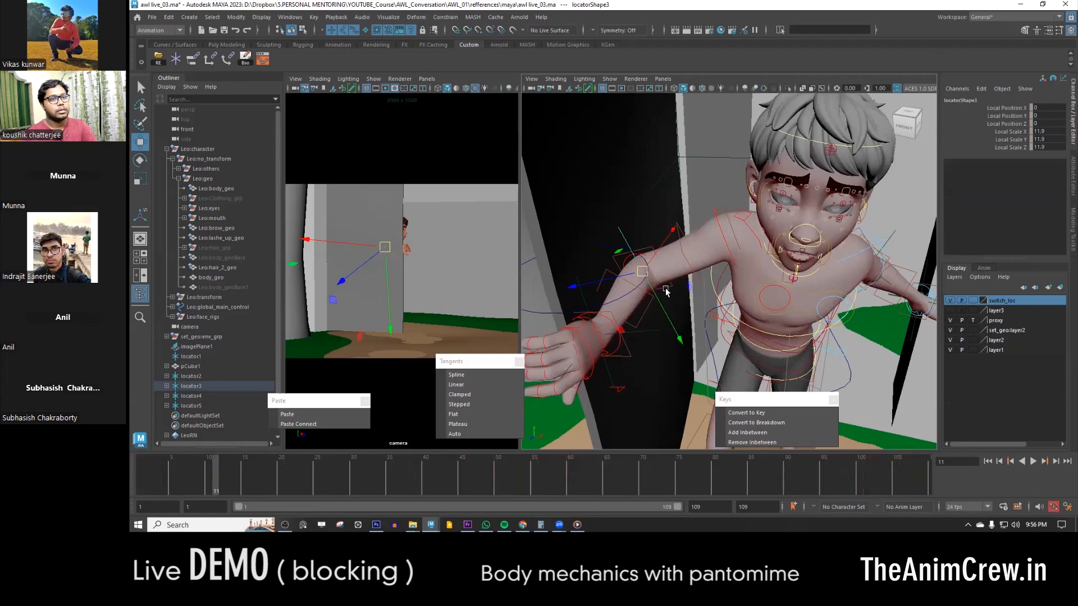
click(621, 252)
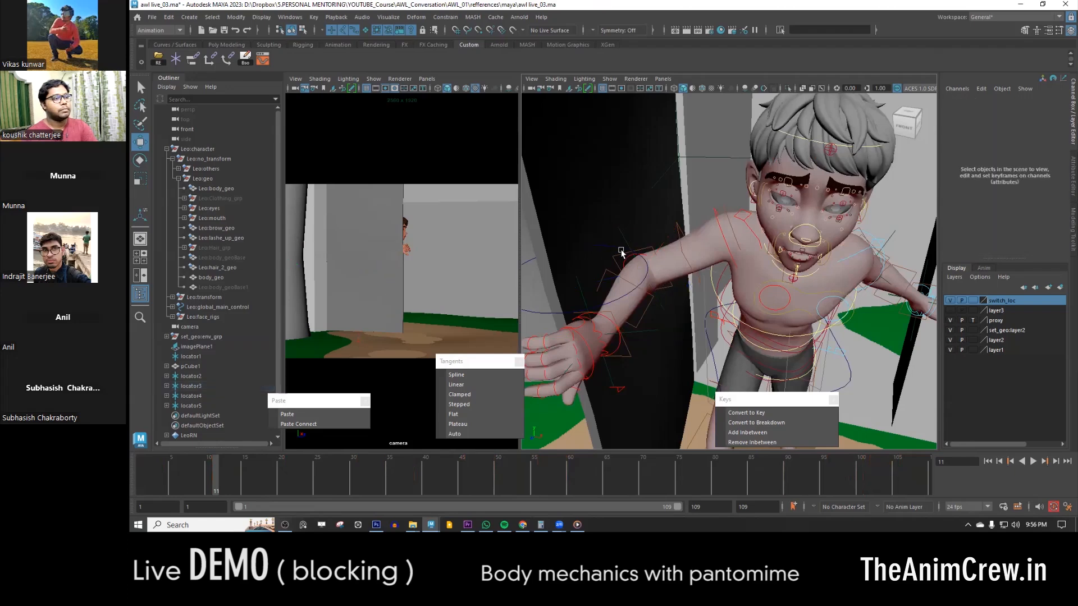
click(625, 243)
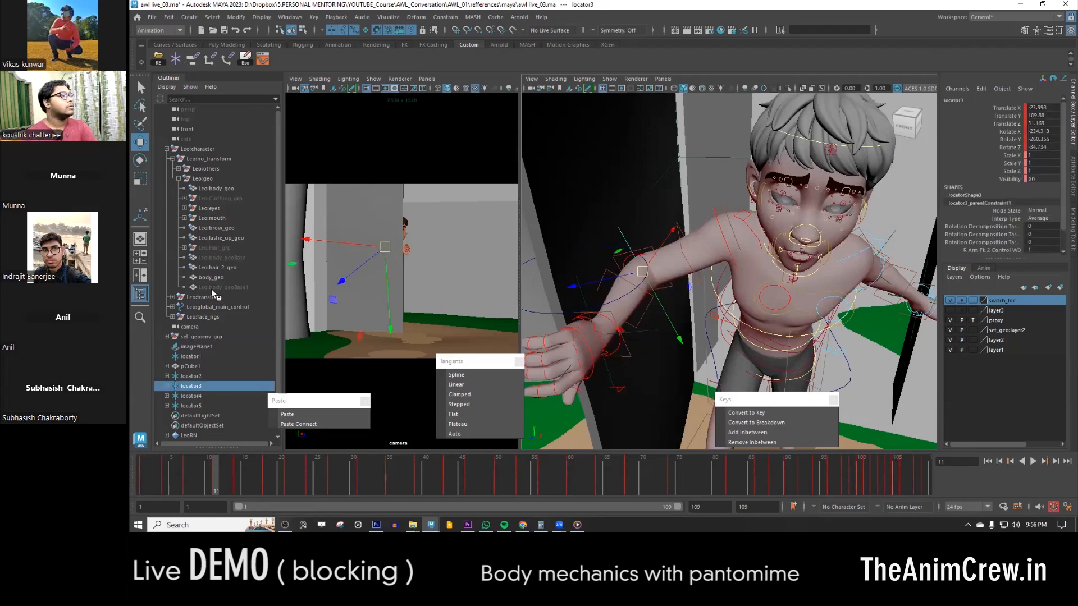
click(166, 386)
click(167, 377)
click(192, 377)
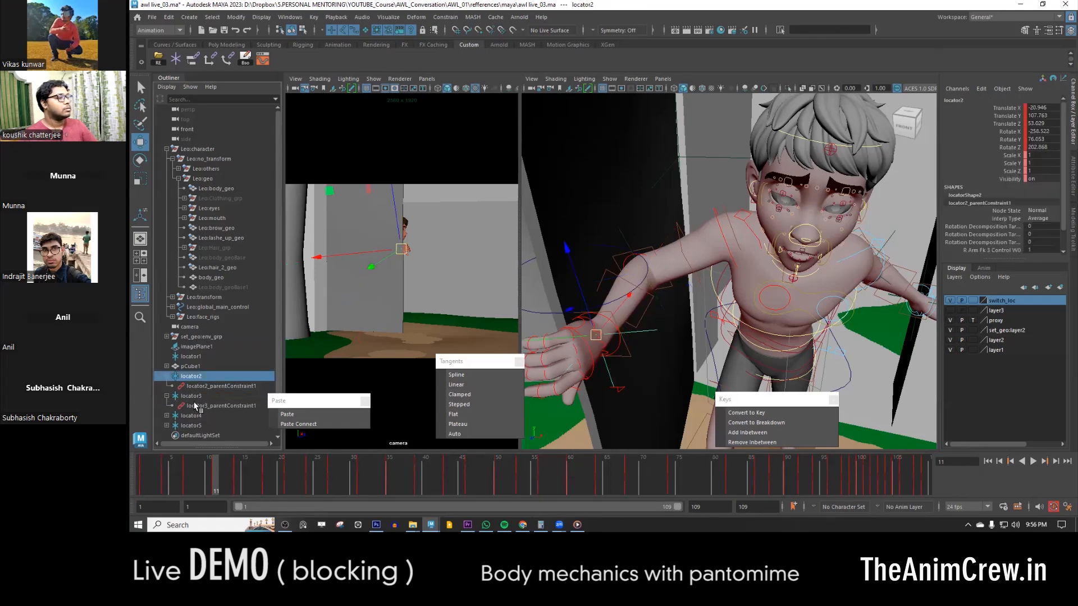
click(194, 387)
ctrl+click(198, 405)
key(Delete)
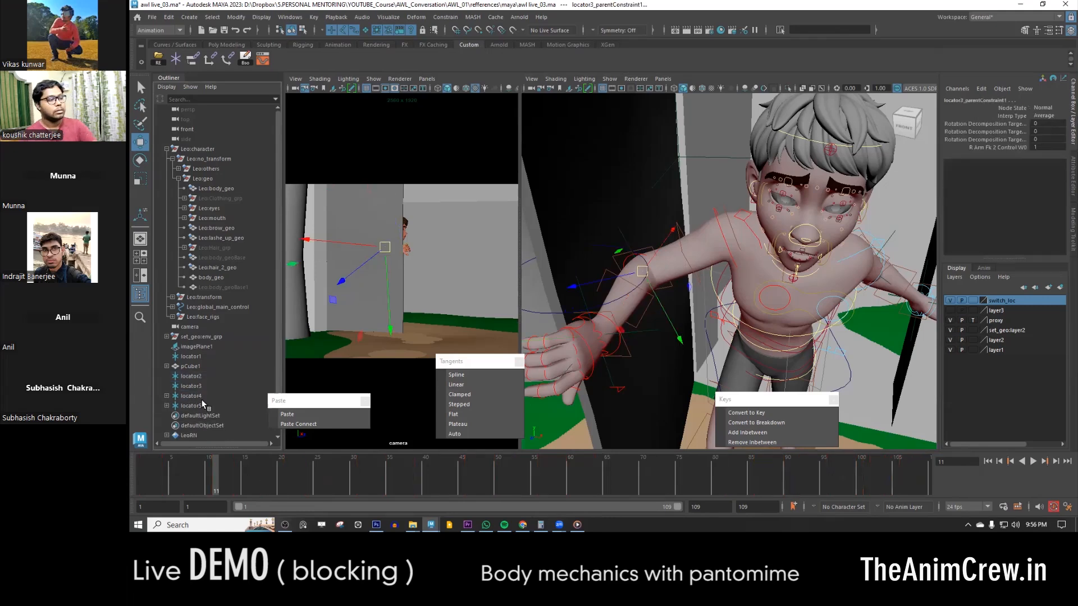
click(191, 375)
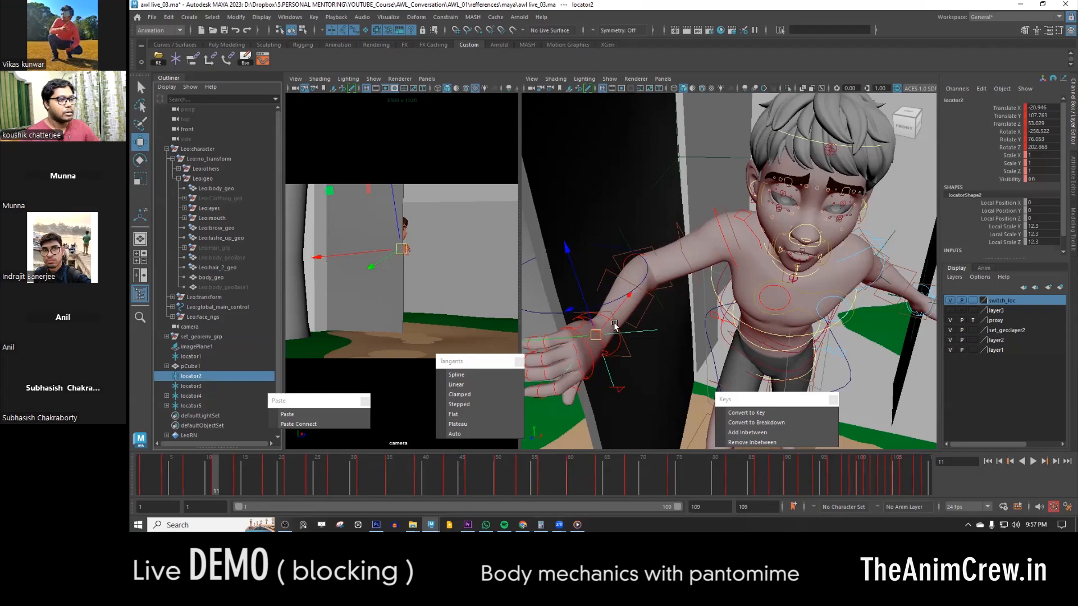
click(615, 341)
click(620, 353)
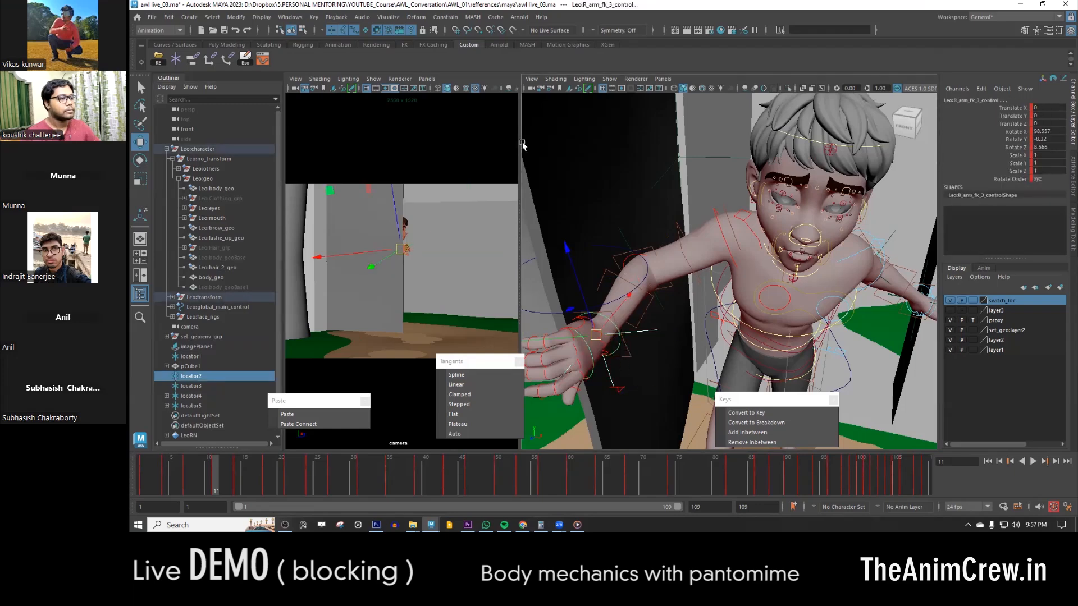
double_click(193, 58)
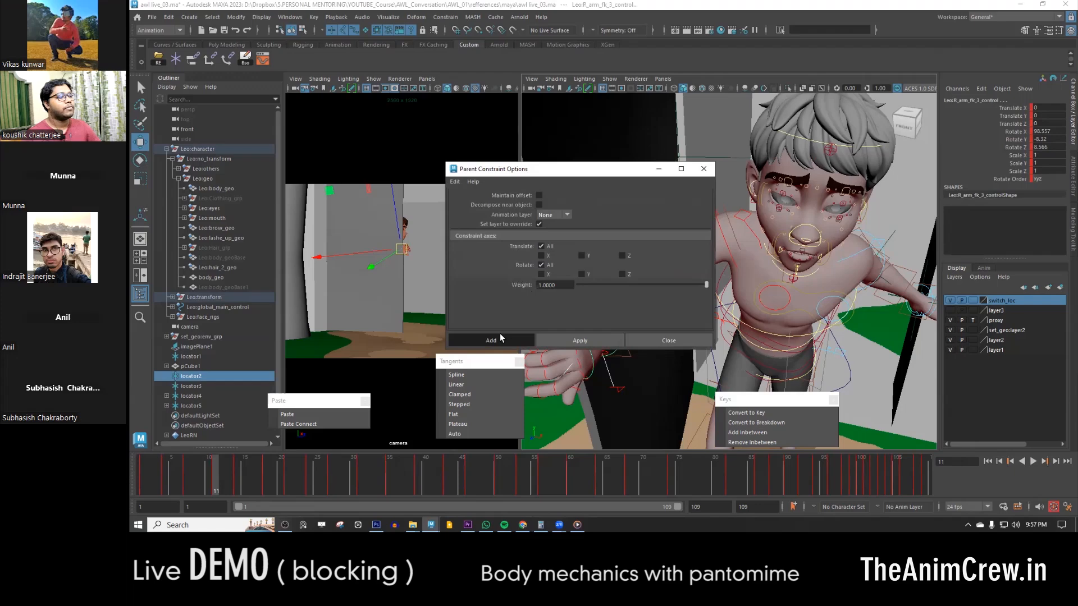
click(502, 338)
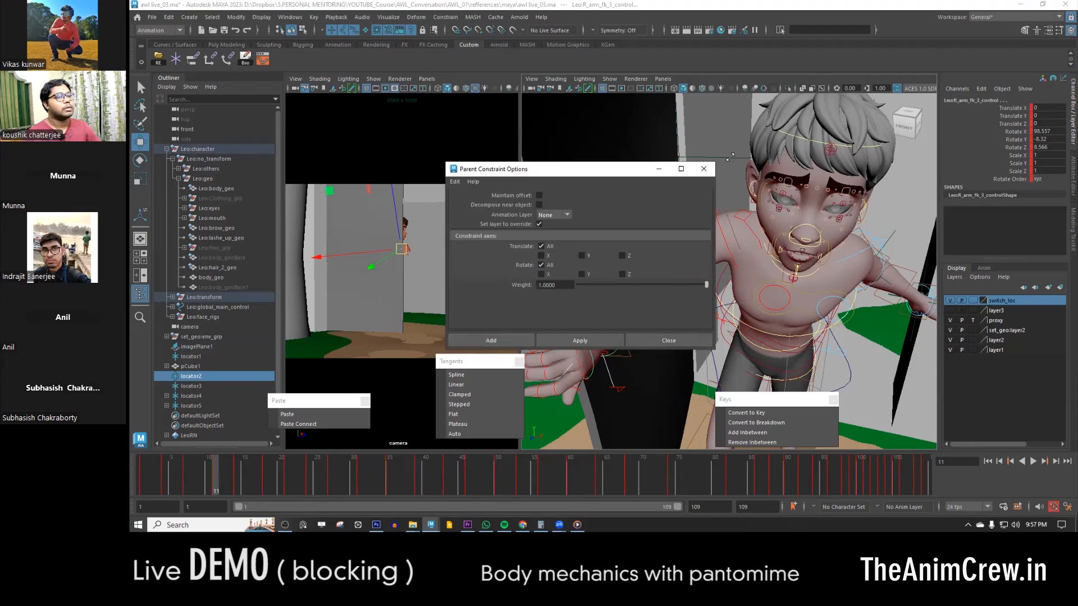
alt+drag(643, 310, 656, 297)
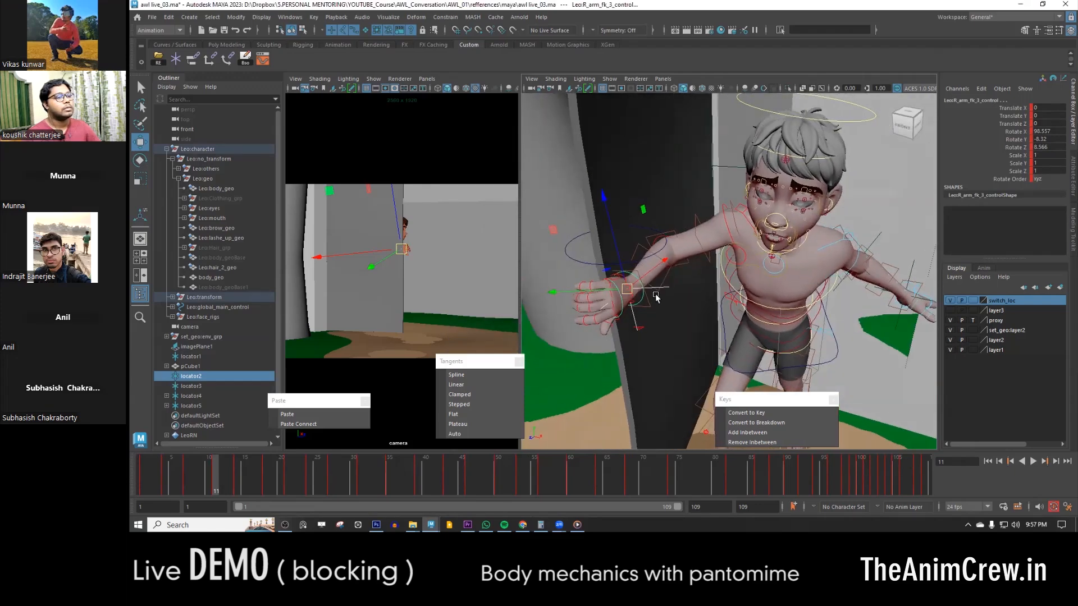
- Switch the right arm to IK by setting Fk Ik to 1 on its arm option control
click(652, 288)
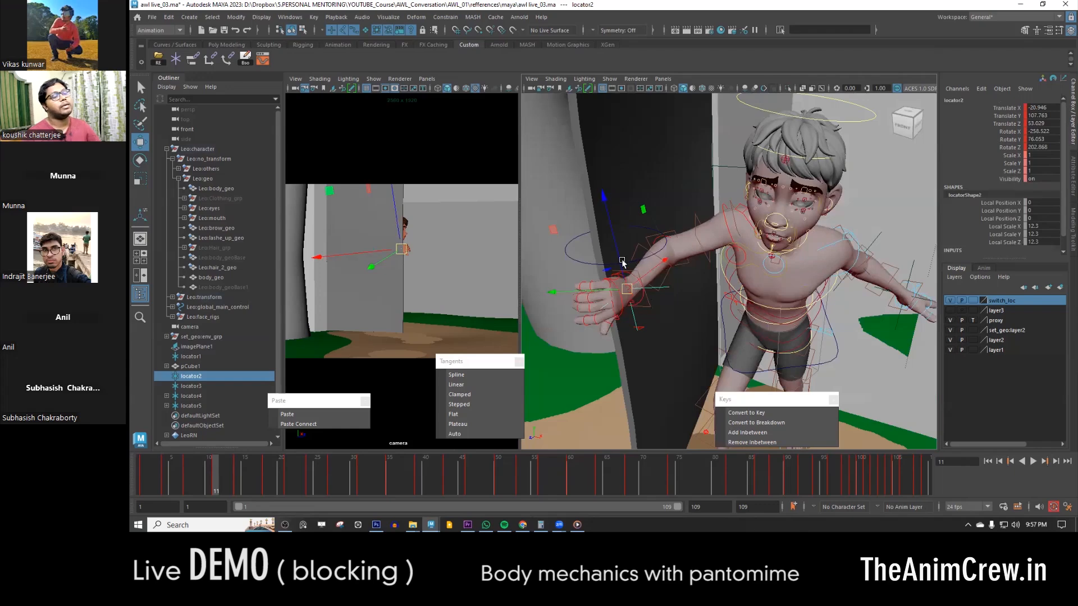
alt+drag(665, 289, 797, 293)
alt+drag(740, 276, 820, 280)
scroll(674, 292, up, 5)
mouse_move(634, 309)
alt+mouse_down()
mouse_move(659, 299)
mouse_move(641, 309)
alt+mouse_up()
click(673, 380)
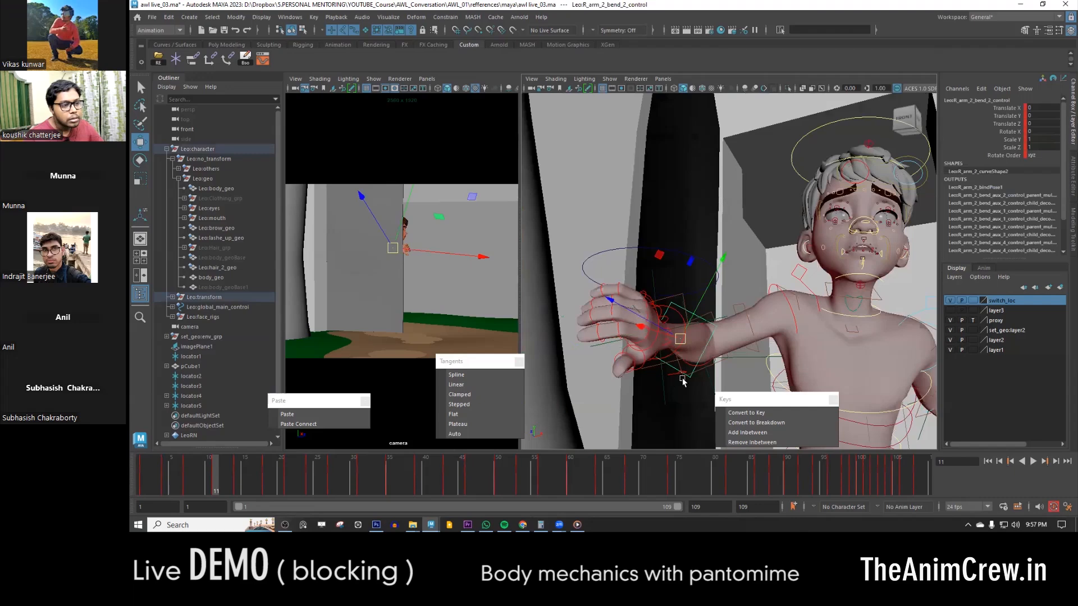
click(674, 375)
click(670, 381)
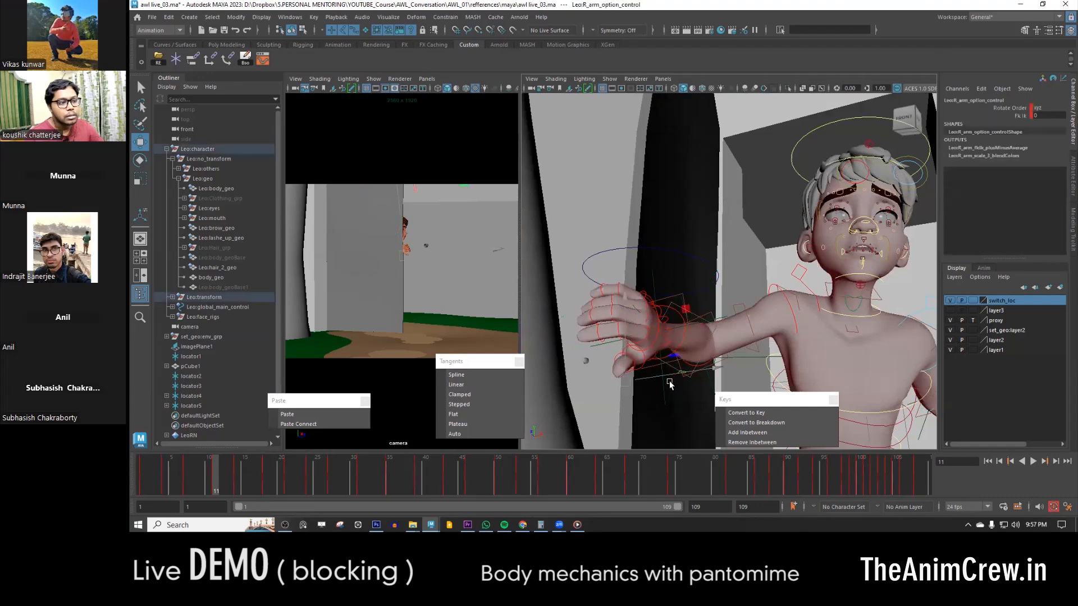
click(1018, 116)
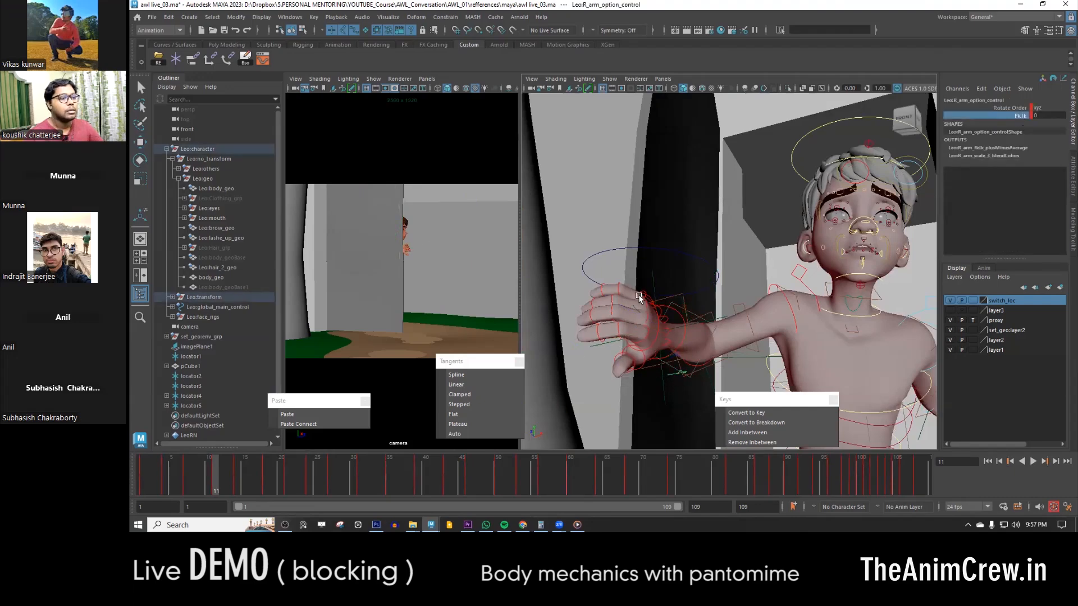
middle_drag(639, 296, 788, 296)
- Parent constrain the right arm's IK hand control to locator2 without maintaining the offset
scroll(649, 289, down, 5)
alt+drag(650, 289, 719, 295)
scroll(689, 257, down, 3)
alt+drag(690, 256, 762, 279)
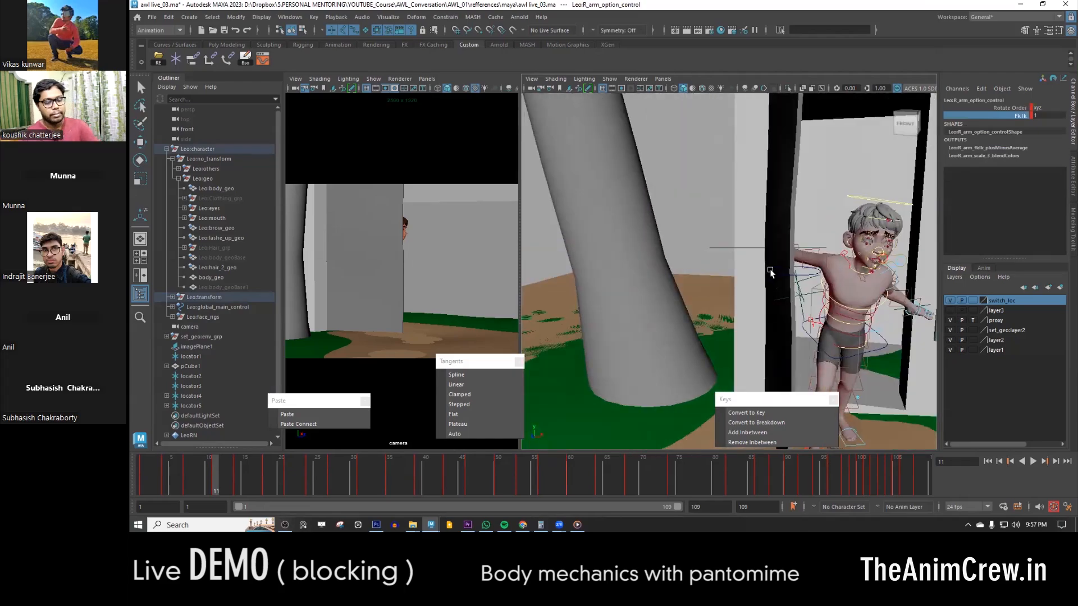
key(4)
click(759, 243)
key(w)
mouse_move(759, 244)
alt+mouse_down()
mouse_move(794, 284)
mouse_move(689, 309)
mouse_move(767, 264)
alt+mouse_up()
click(693, 311)
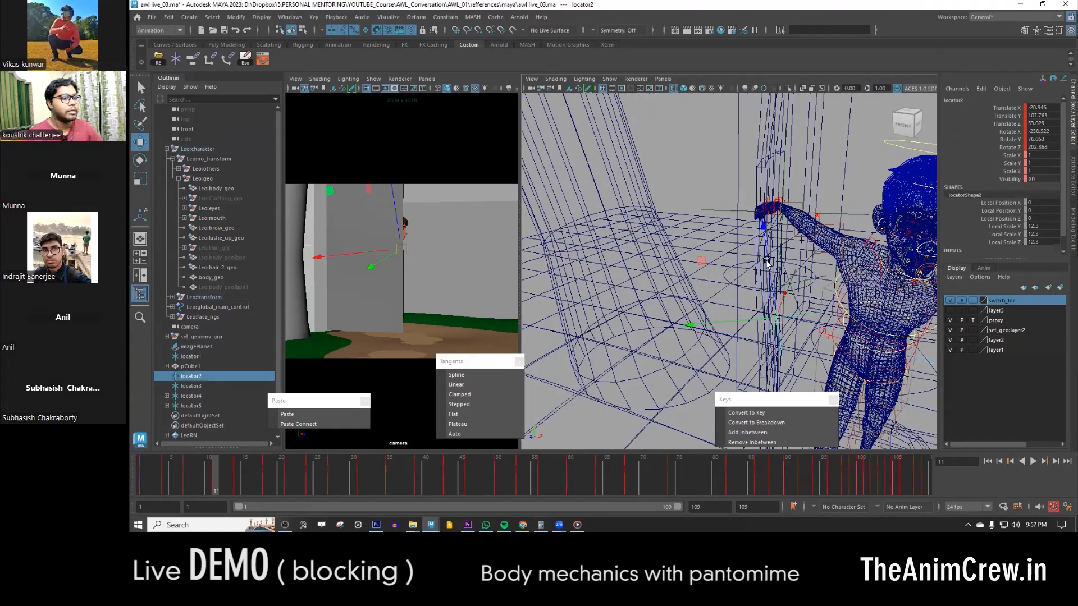
click(780, 204)
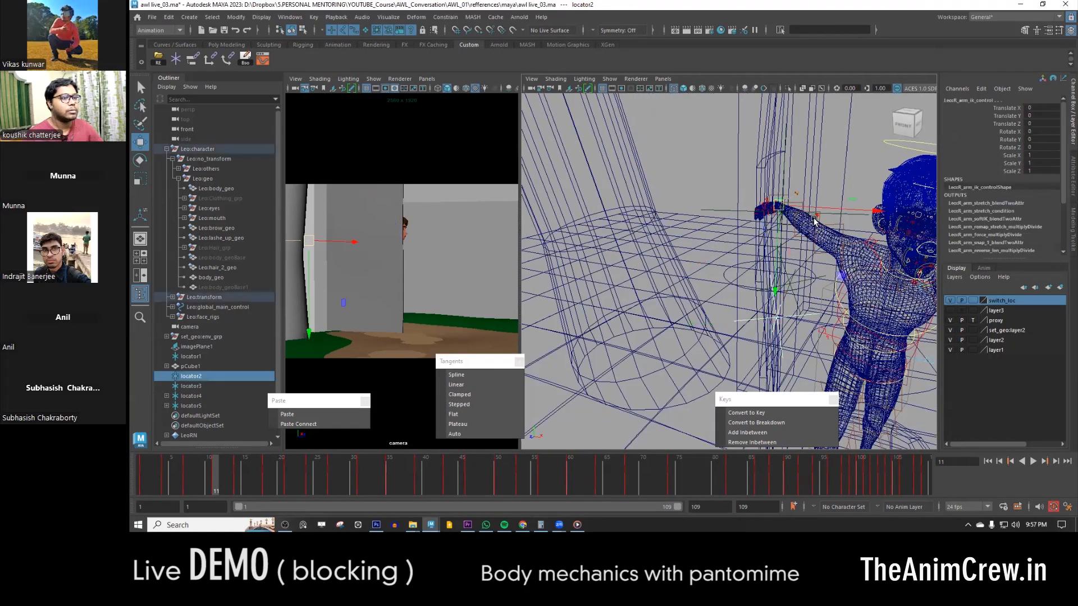
double_click(192, 59)
click(496, 342)
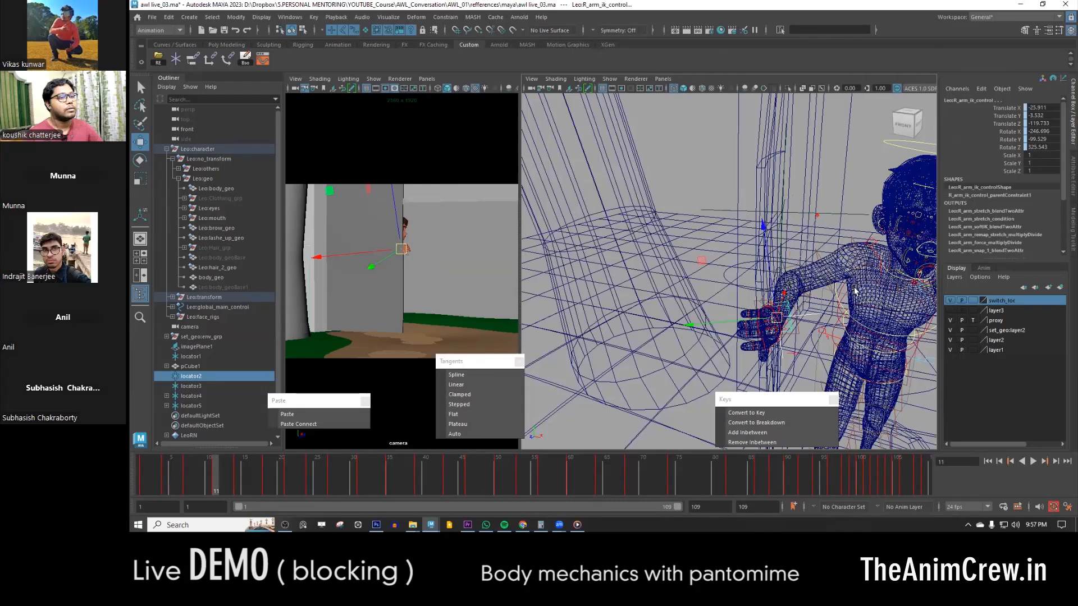
alt+drag(855, 290, 694, 291)
key(5)
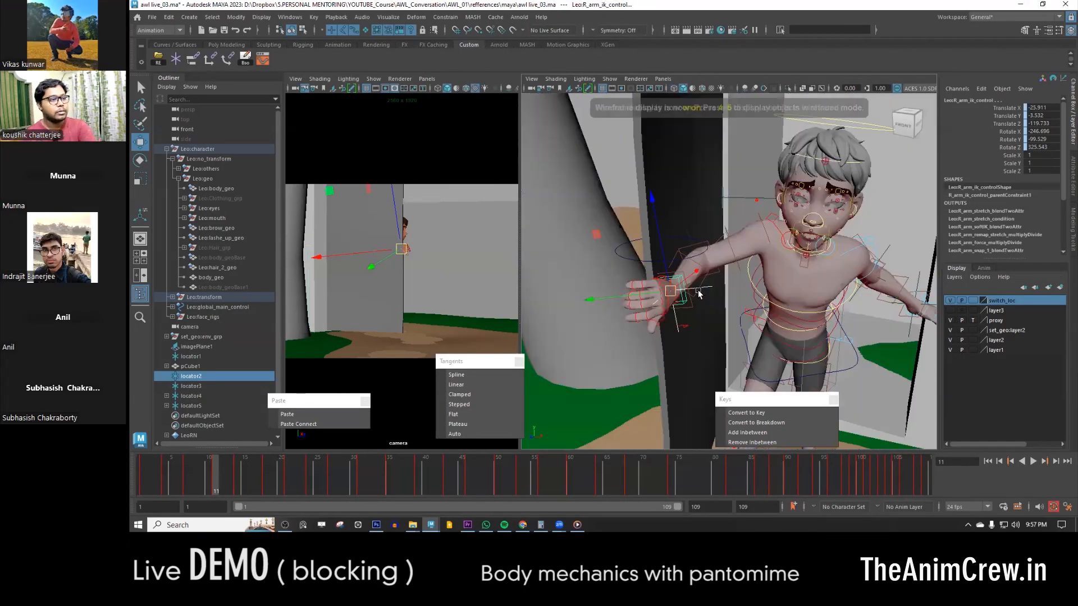
- Point constrain the right arm's pole vector control to locator3 at the elbow without maintaining the offset
scroll(645, 294, up, 5)
alt+drag(622, 292, 745, 275)
click(664, 259)
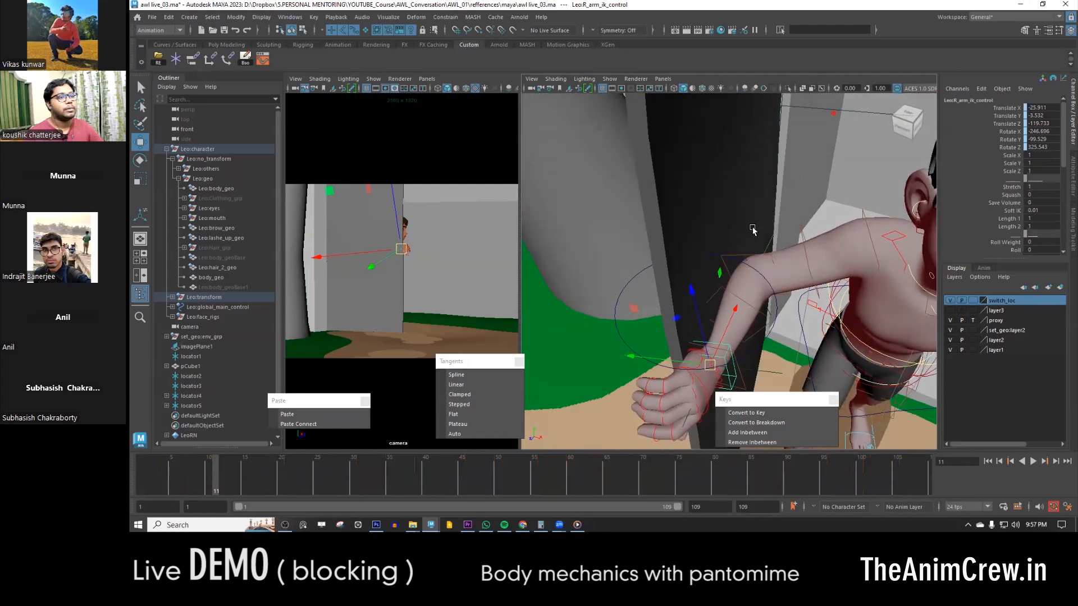
click(764, 241)
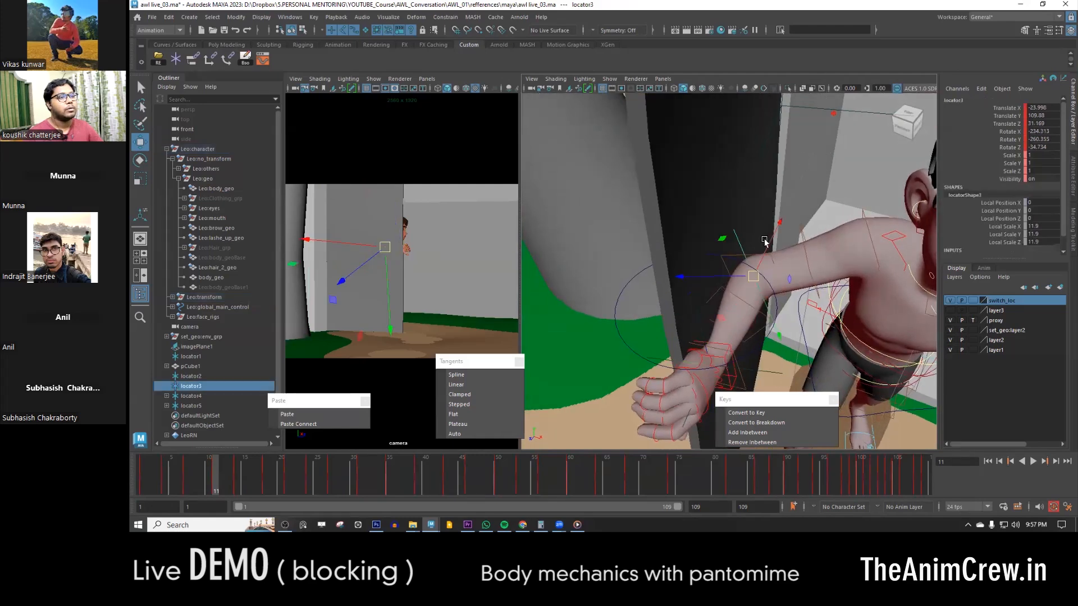
click(833, 115)
double_click(193, 58)
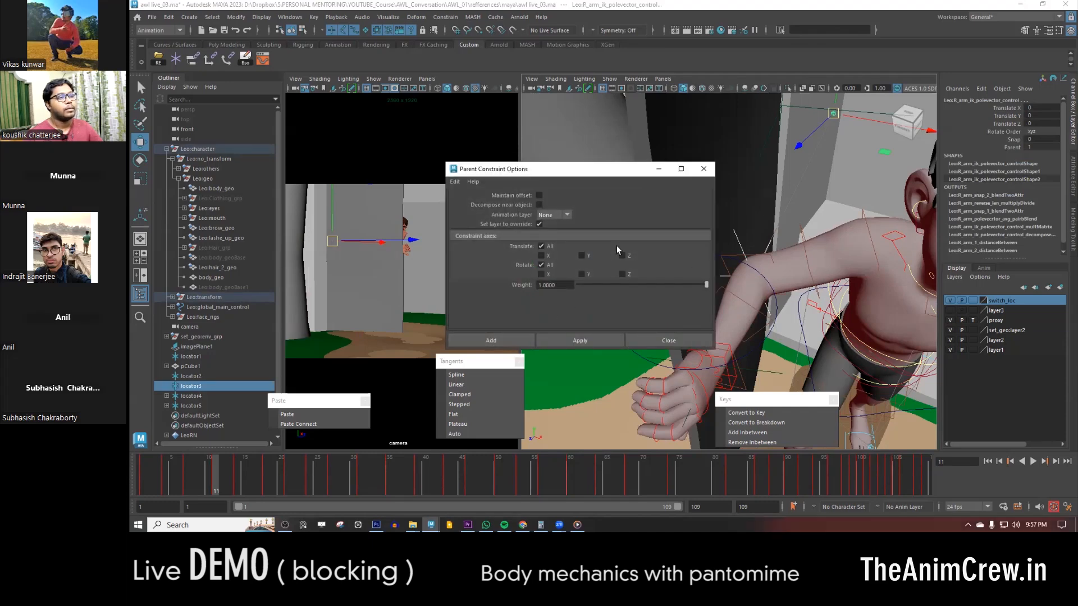
click(704, 169)
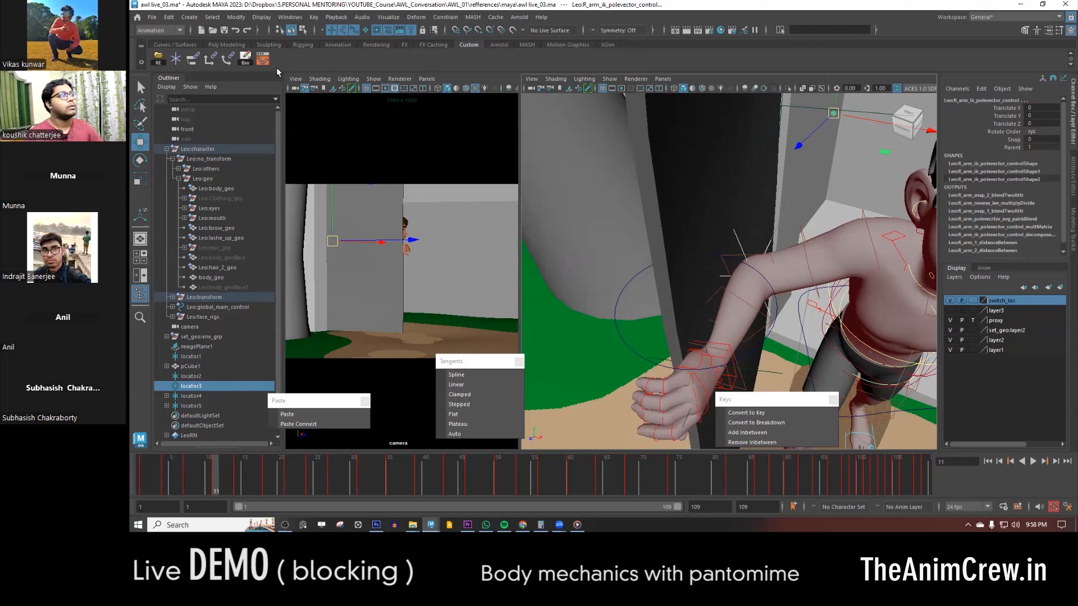
double_click(209, 61)
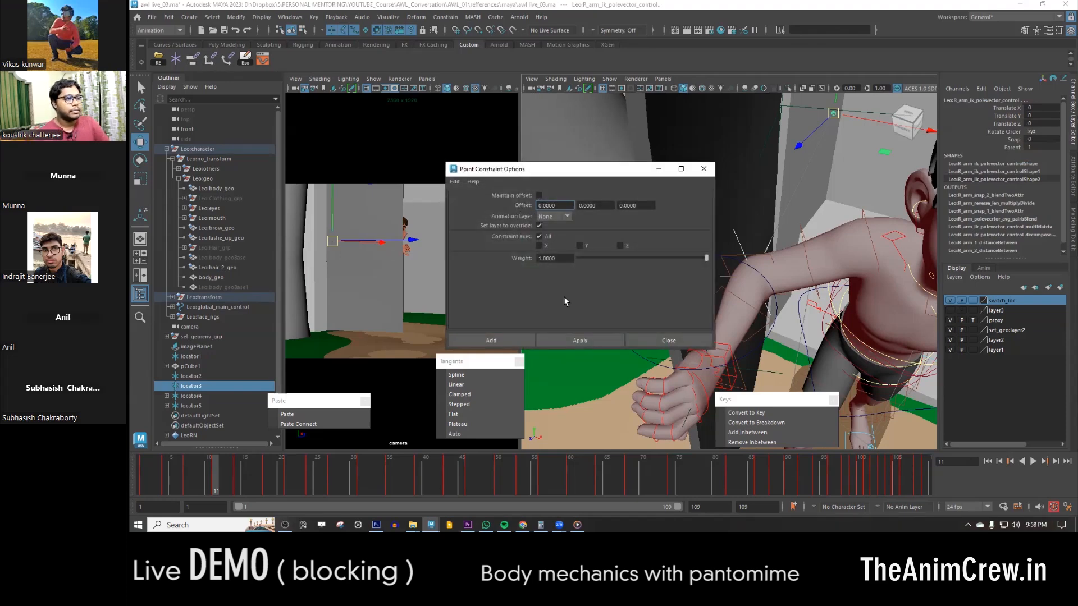
click(504, 340)
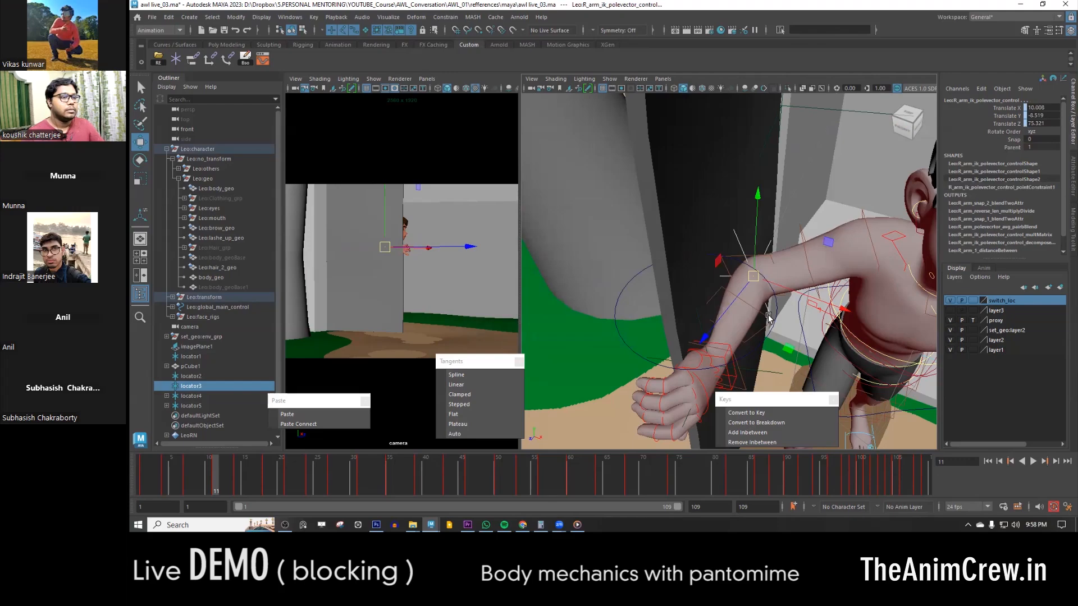
- Display the perspective view in wireframe and locate the right arm's IK hand control and the pole vector control at the elbow
alt+drag(768, 318, 731, 310)
click(676, 303)
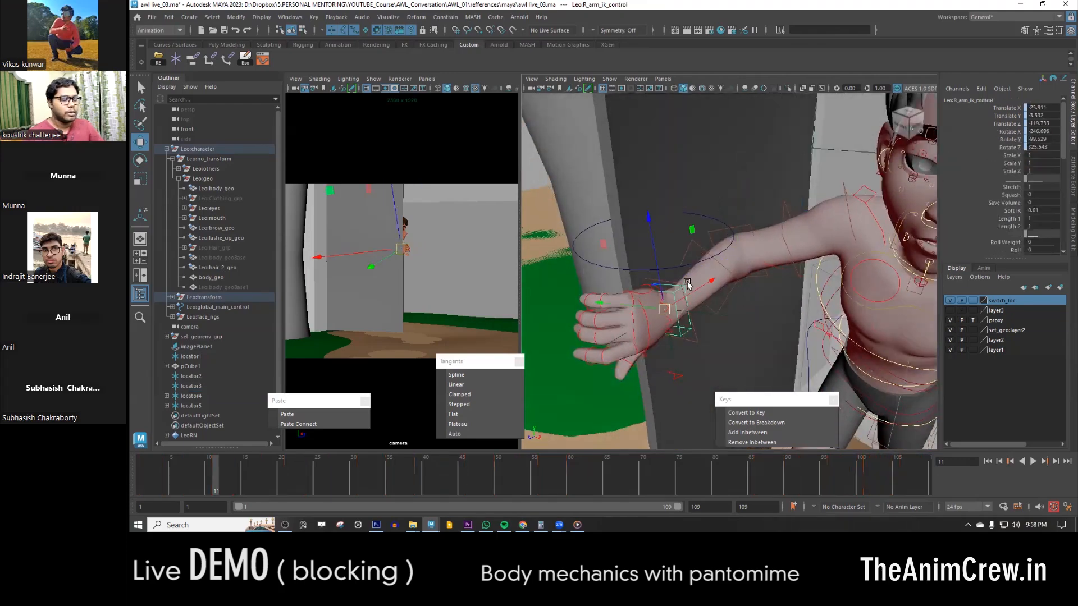
key(4)
scroll(753, 274, up, 3)
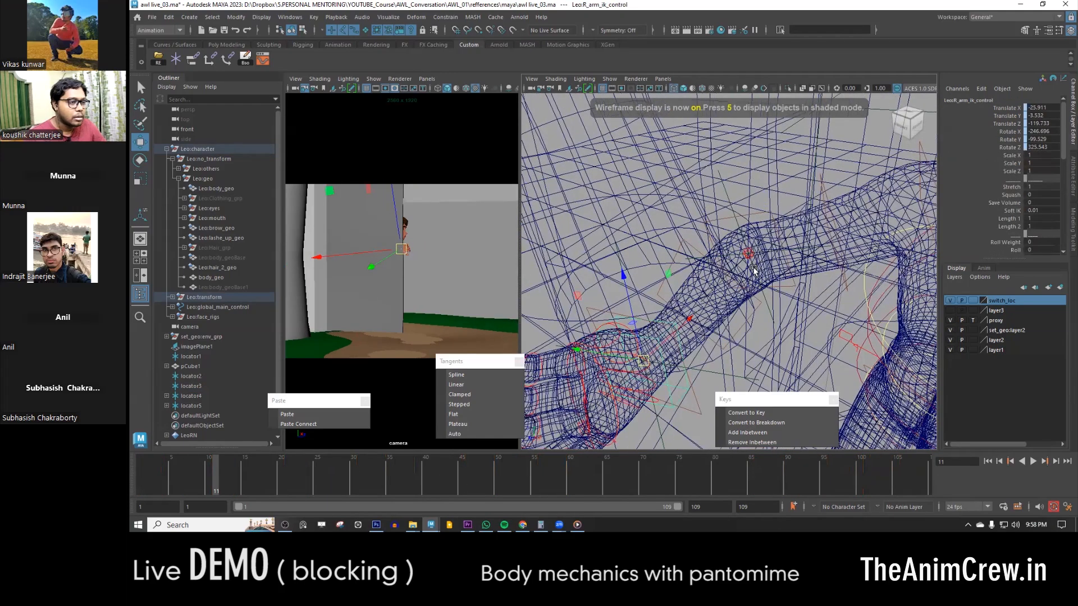
click(746, 256)
key(ctrl+z)
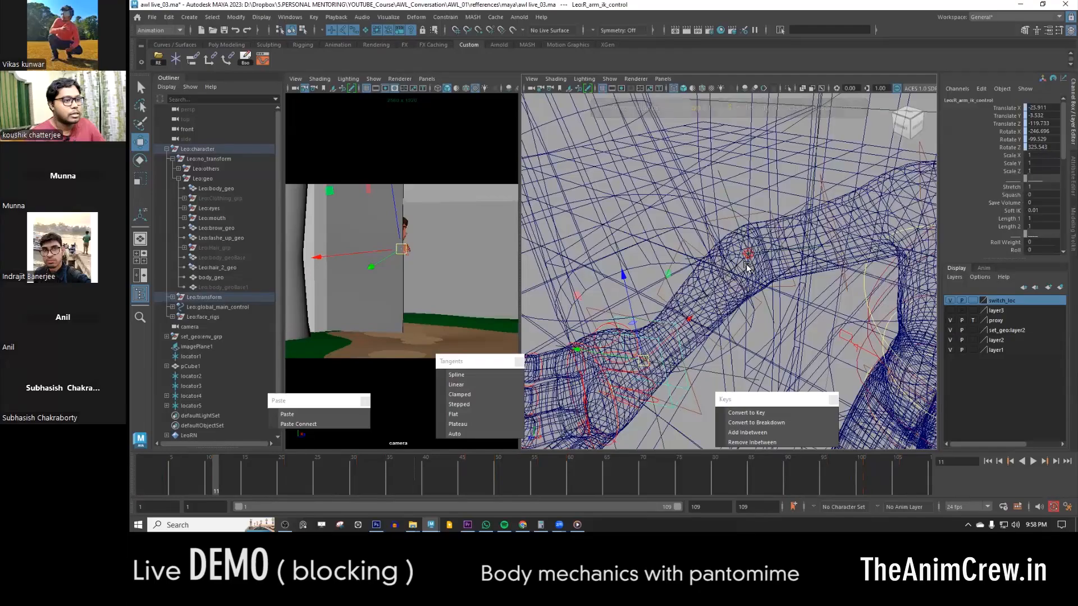
scroll(755, 269, up, 6)
shift+click(789, 226)
scroll(786, 306, down, 8)
mouse_move(746, 301)
alt+middle_down()
mouse_move(745, 326)
mouse_move(734, 299)
alt+middle_up()
scroll(746, 326, up, 4)
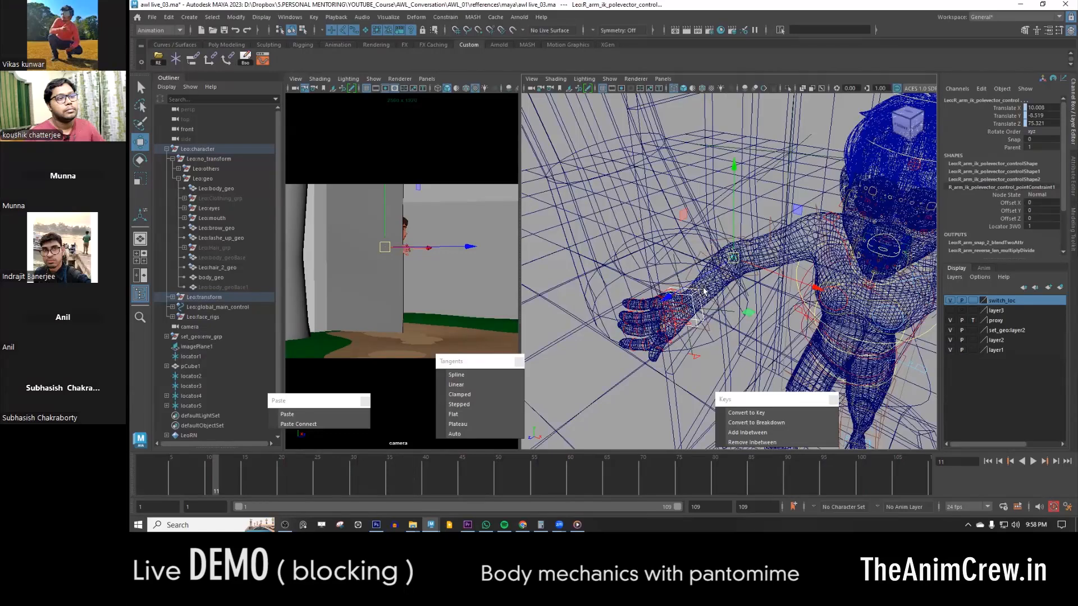
click(831, 336)
click(1020, 116)
right_click(1020, 116)
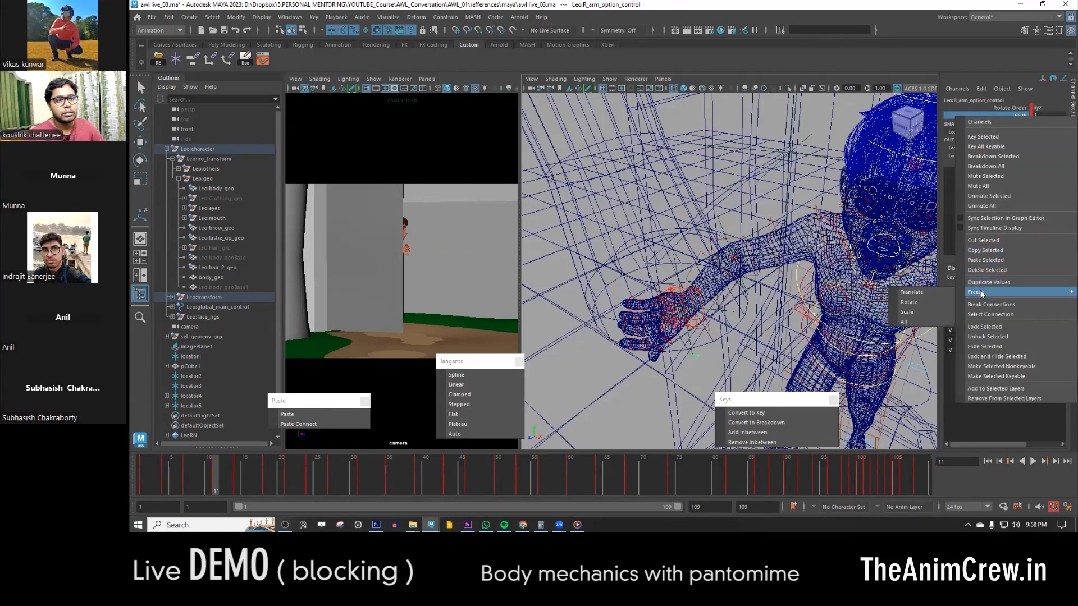
click(694, 355)
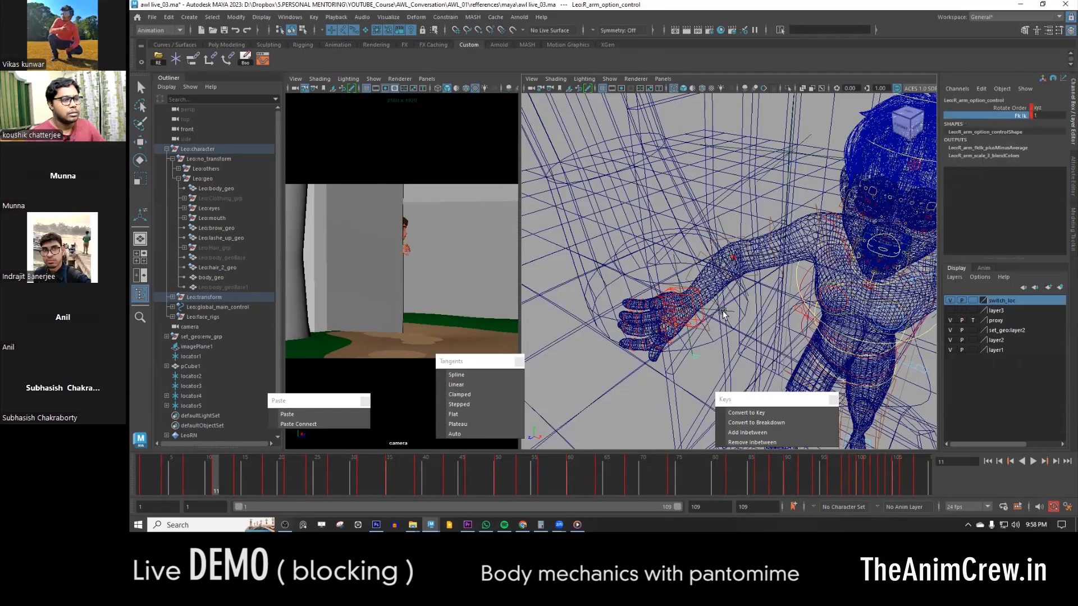
- Bake the right arm's IK hand and pole vector controls over the time slider range with Smart Bake
click(735, 260)
click(697, 324)
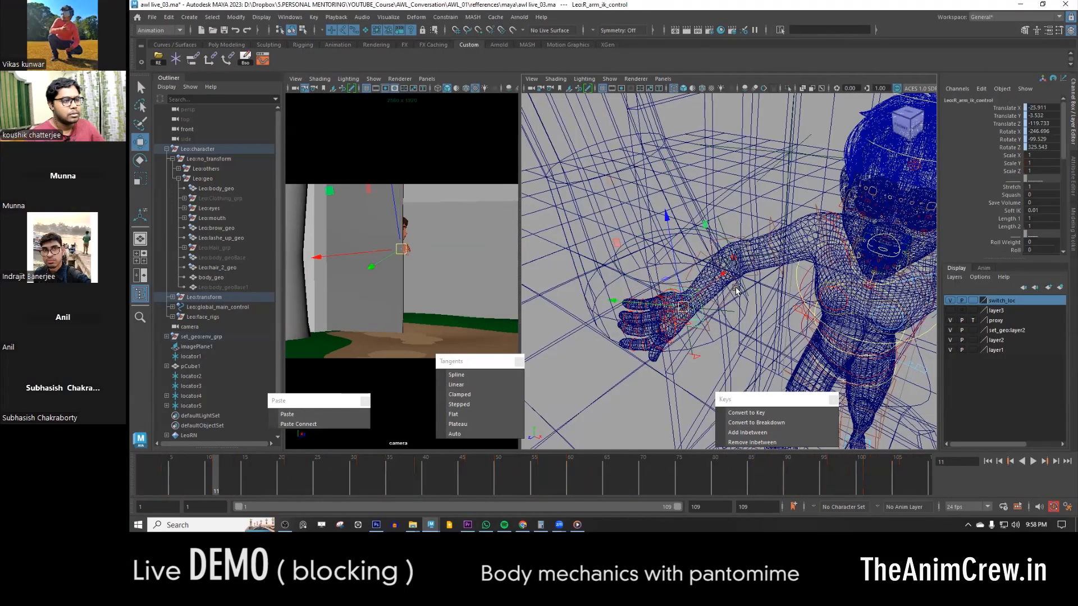
shift+click(734, 262)
key(f)
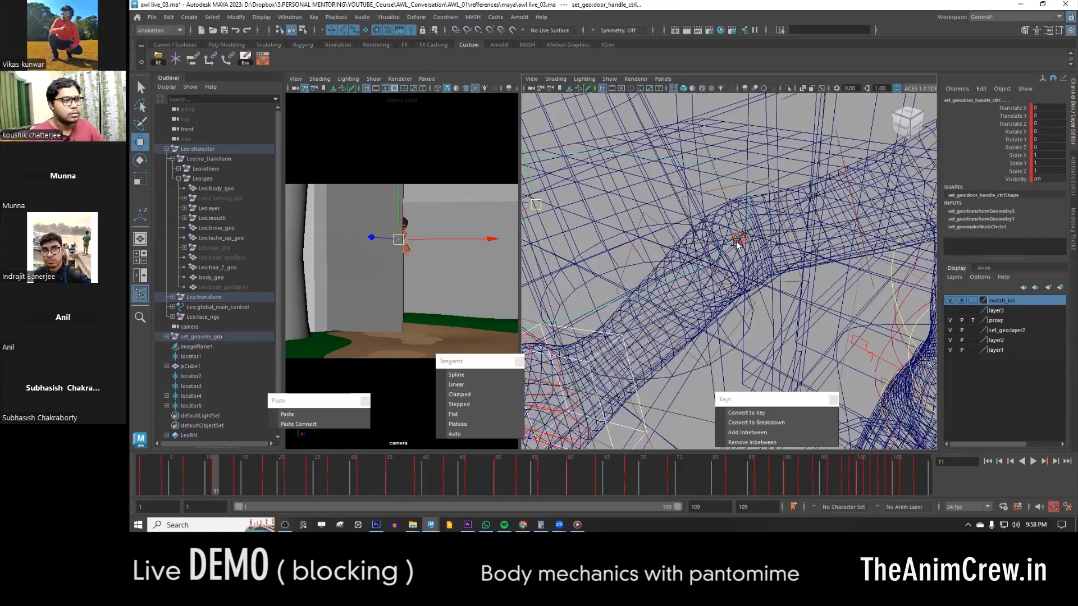
click(740, 247)
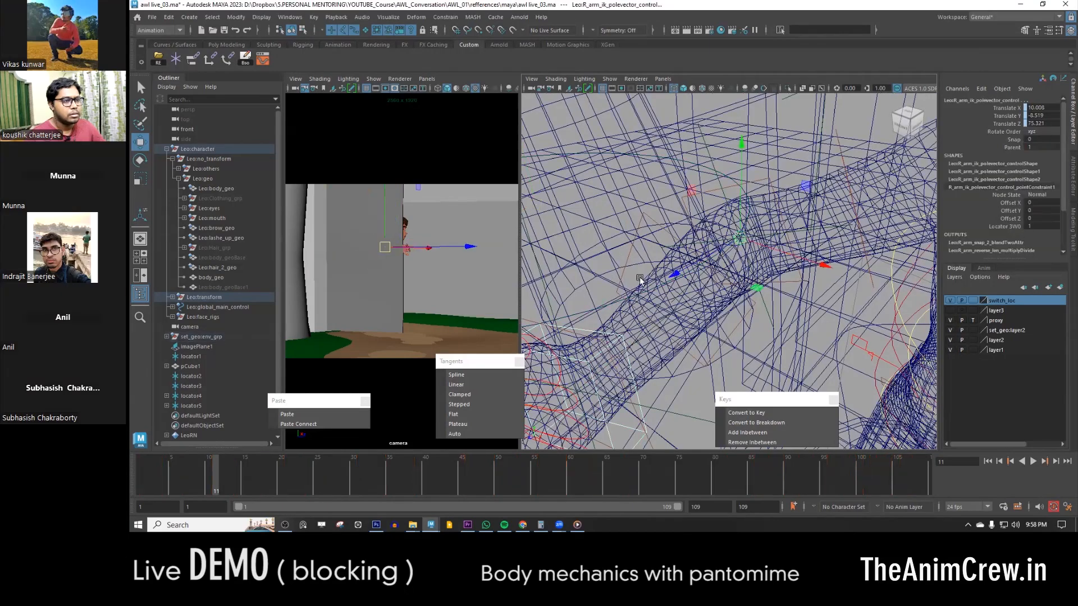
click(245, 58)
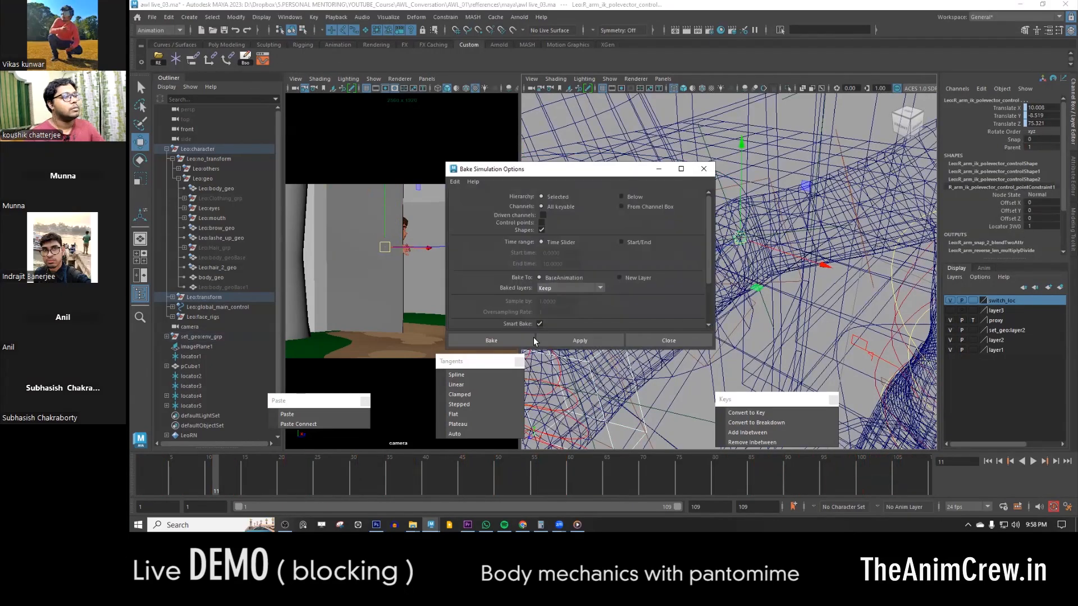
click(531, 341)
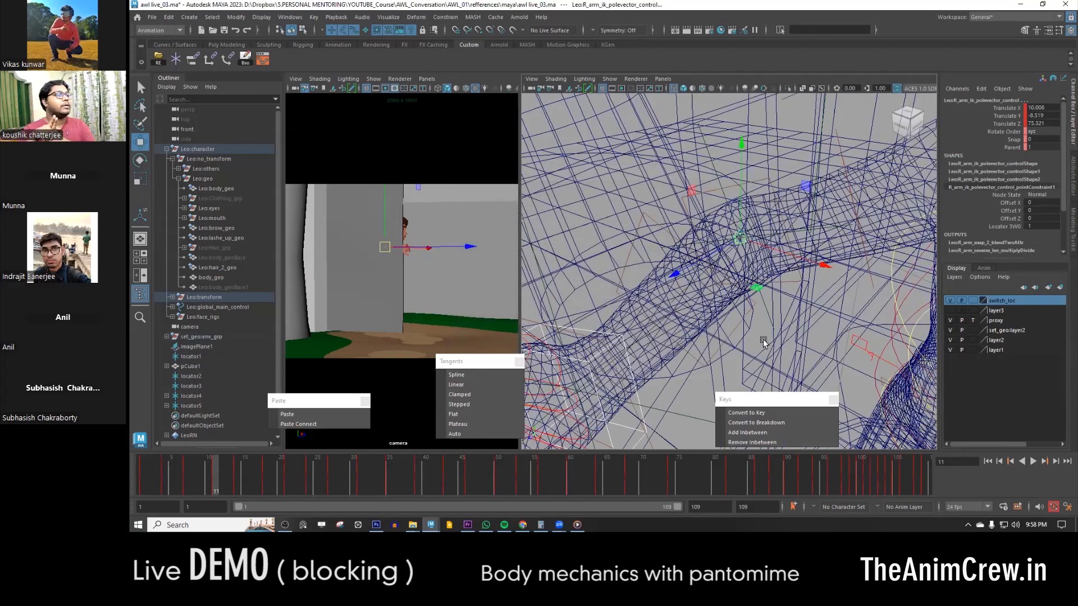
- Delete the parent constraint on the right arm's baked IK hand control
alt+right_drag(813, 290, 716, 240)
alt+drag(715, 240, 743, 295)
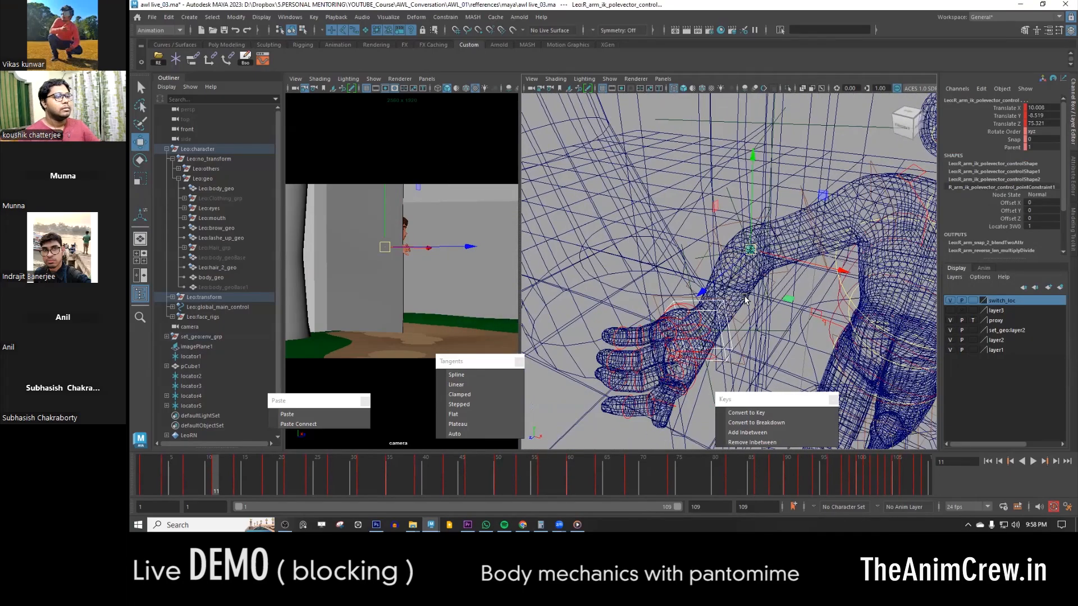
scroll(732, 323, up, 2)
click(731, 348)
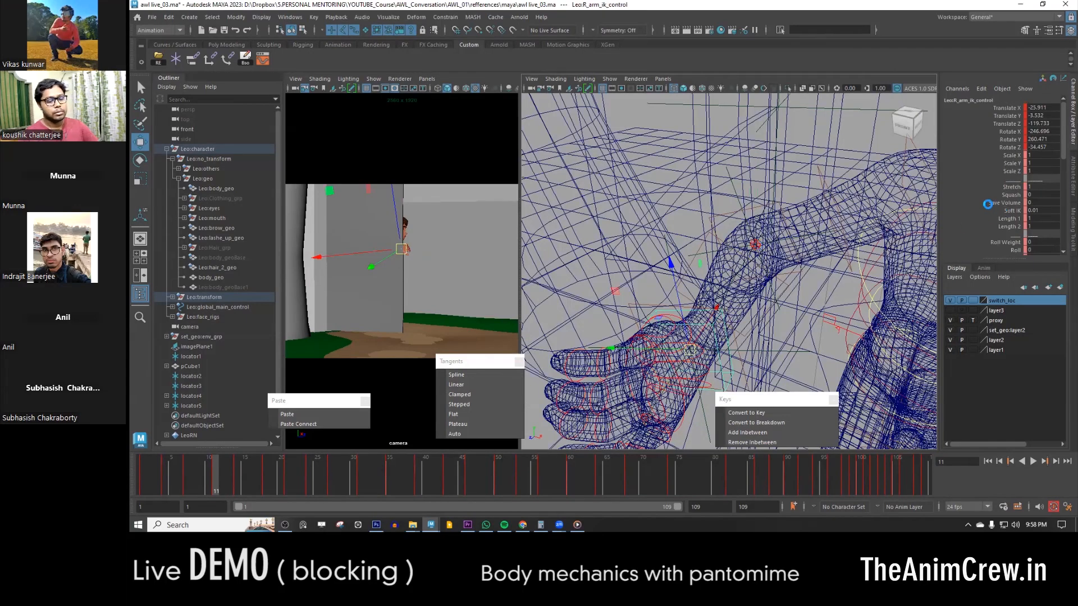
key(q)
key(w)
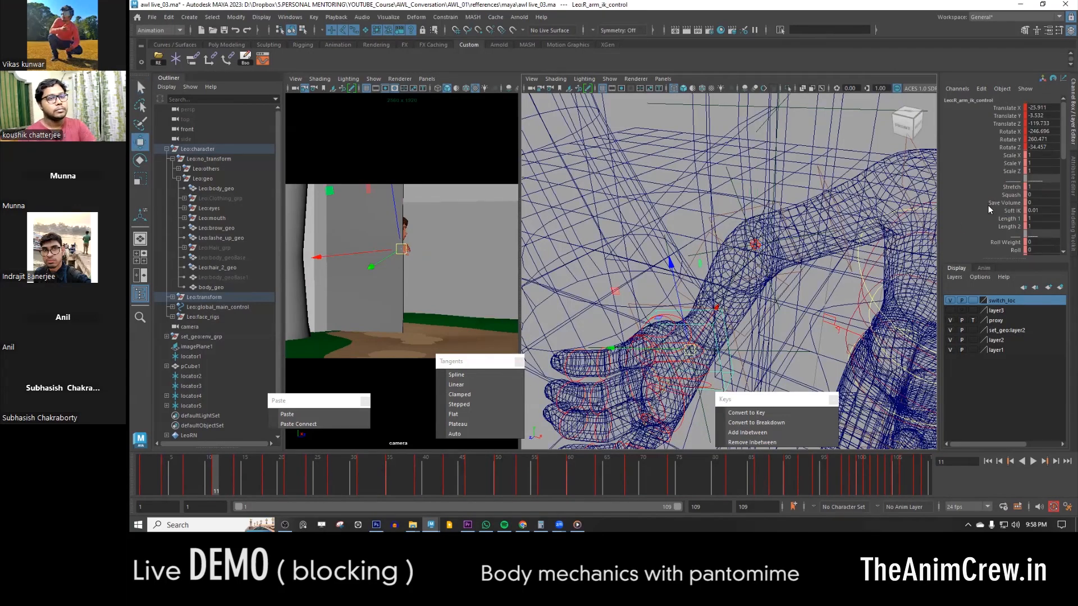
key(ctrl+z)
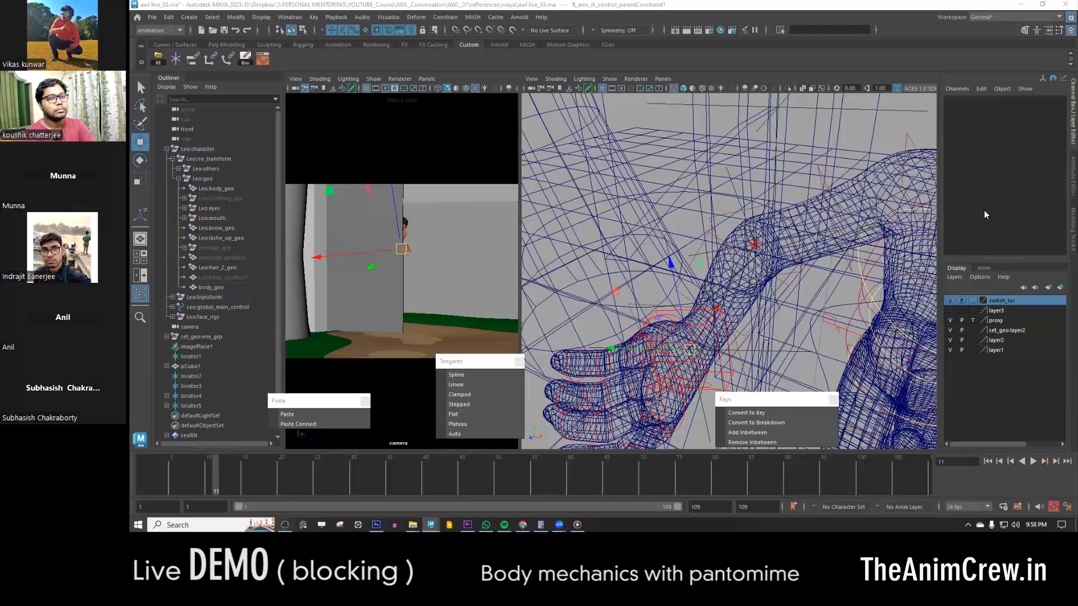
- Delete the point constraint on the pole vector control at the right elbow
click(757, 248)
click(756, 246)
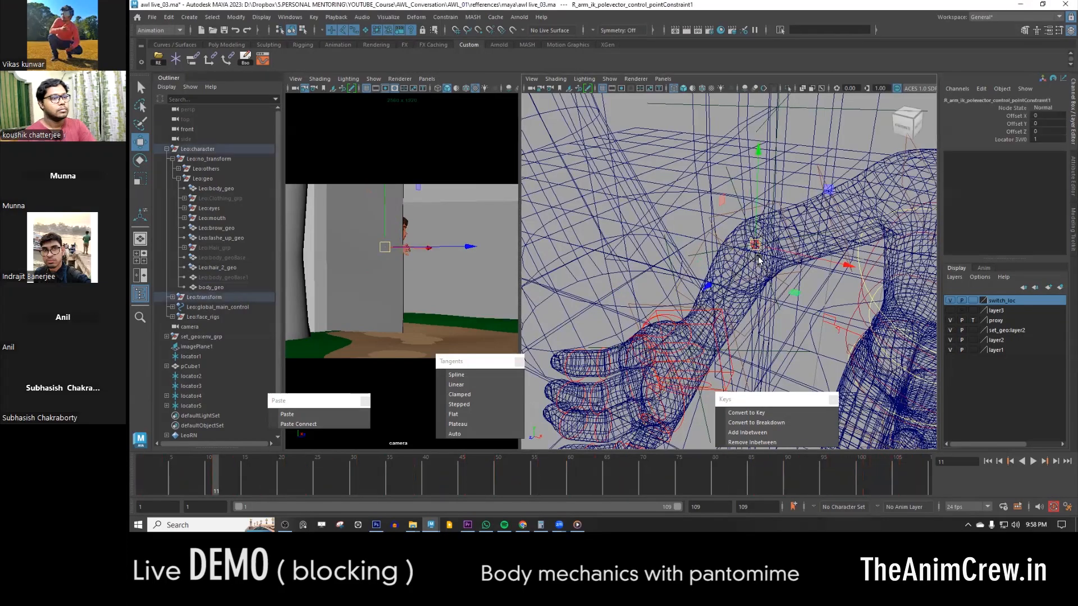
click(757, 250)
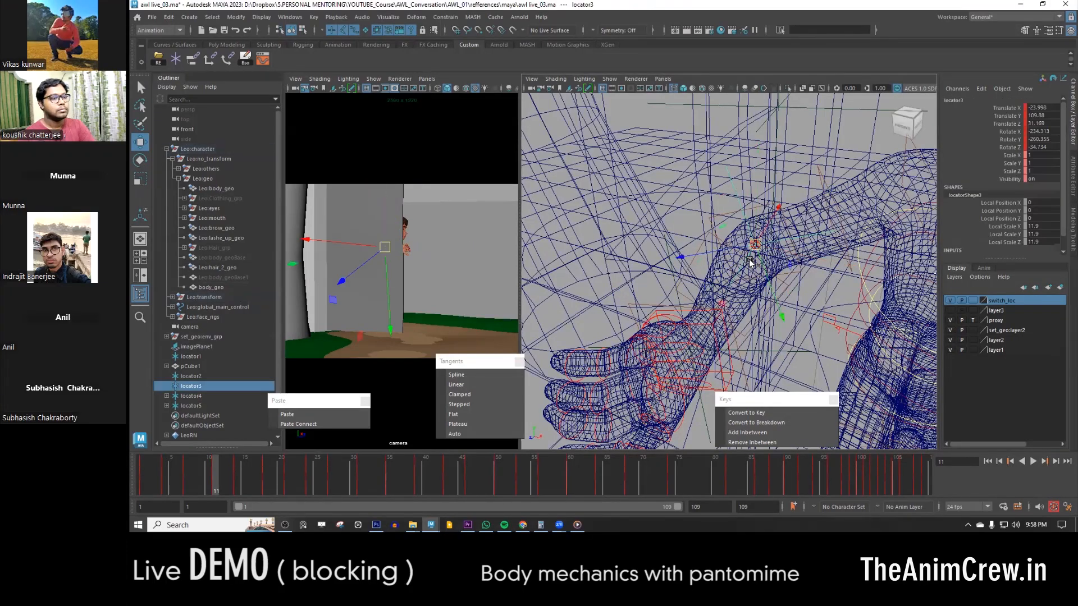
click(761, 255)
click(759, 250)
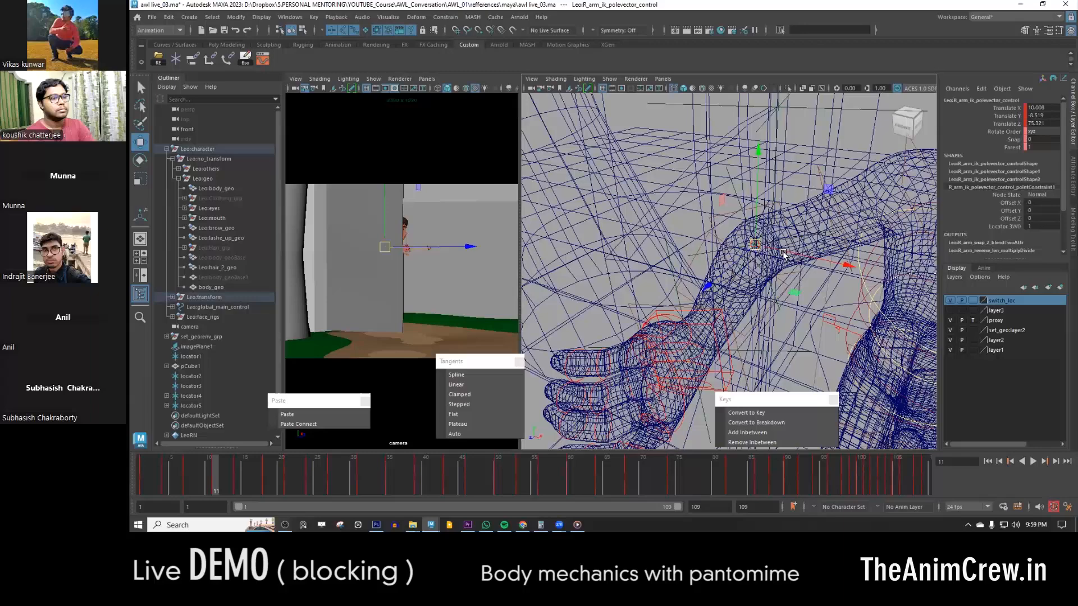
key(Down)
click(780, 262)
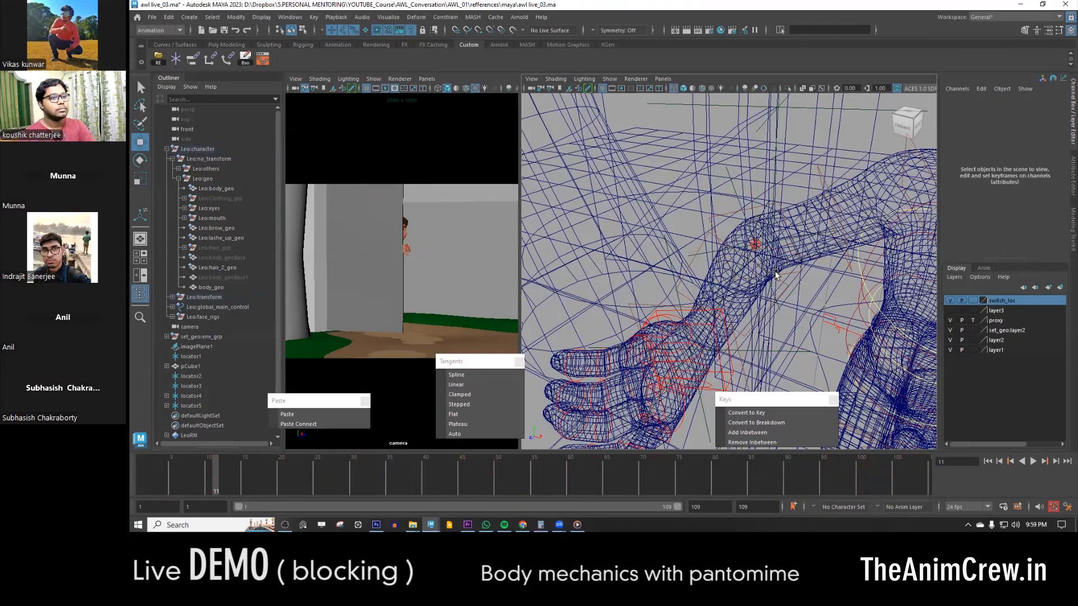
- Go to frame 1 and return the perspective view to shaded display
scroll(724, 317, down, 6)
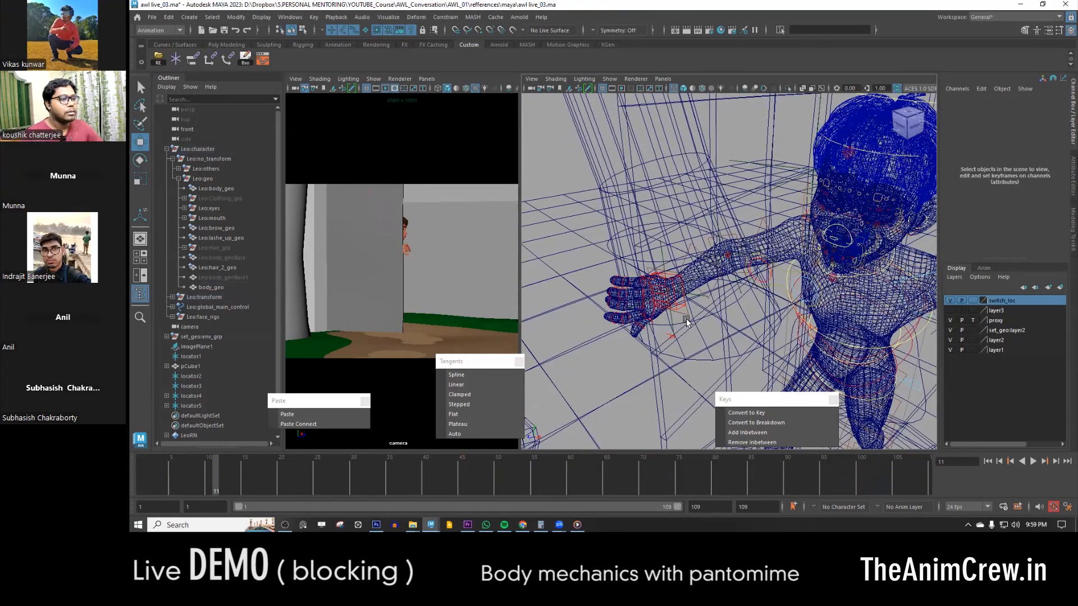
drag(207, 478, 142, 477)
scroll(847, 283, up, 5)
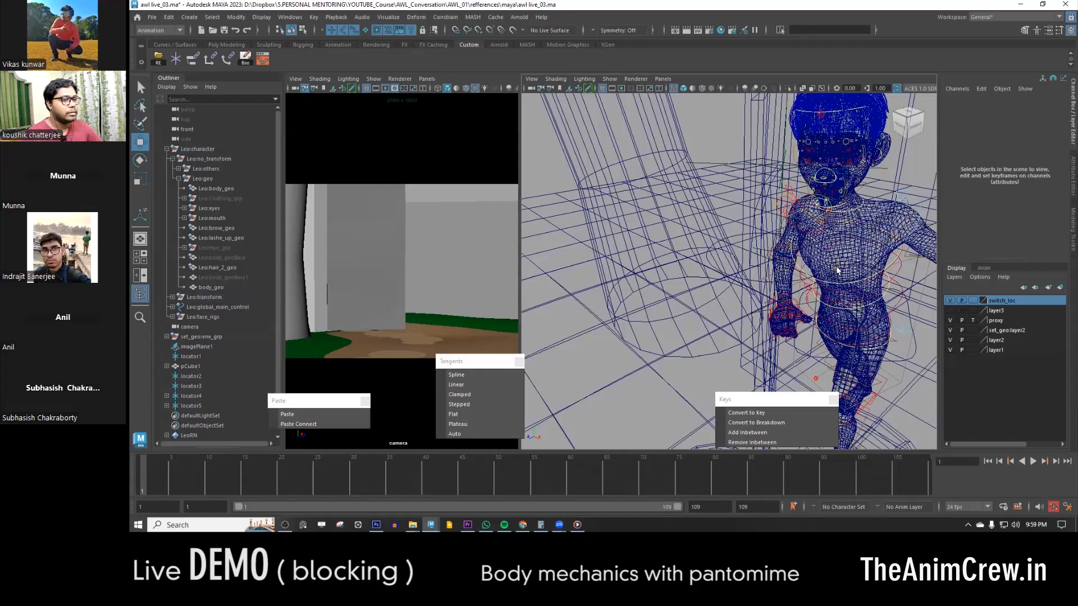
scroll(775, 318, up, 3)
key(5)
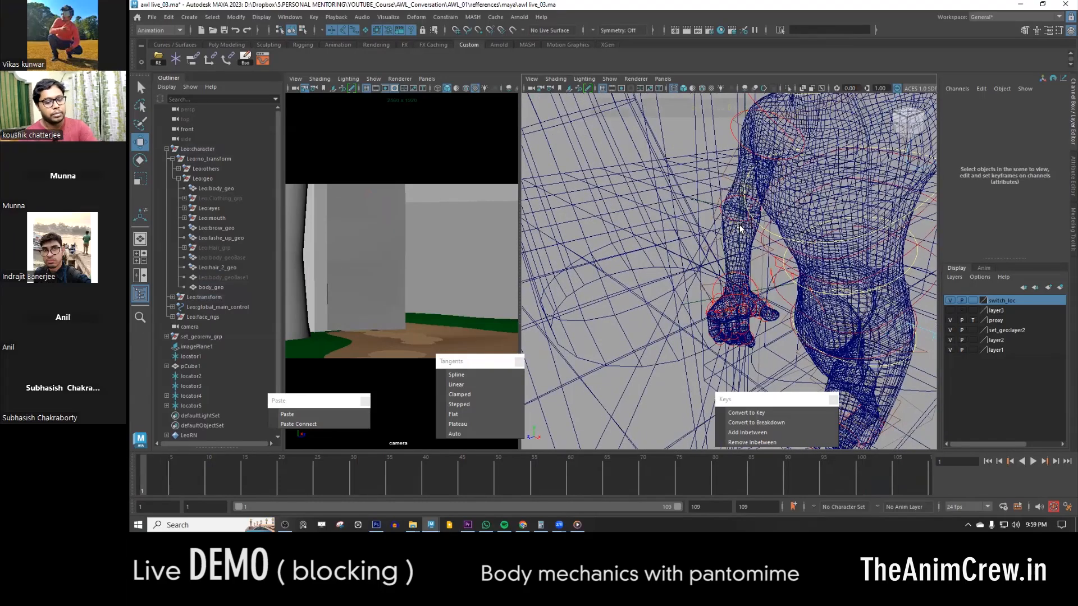
scroll(764, 248, down, 4)
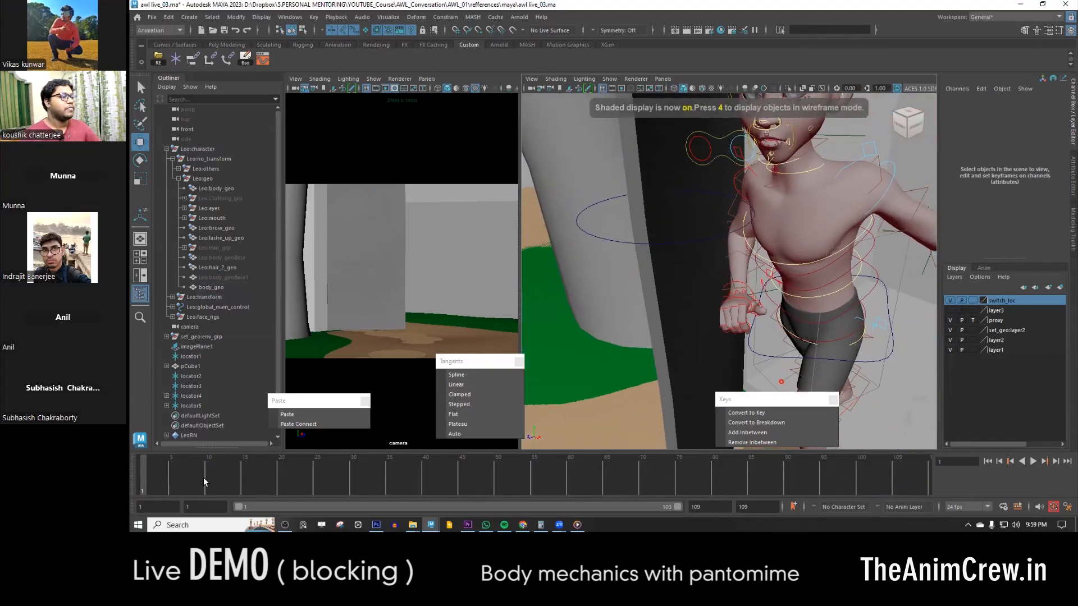
- Set Fk Ik to 1 on the right arm's option control at frame 7
mouse_move(732, 305)
alt+mouse_down()
mouse_move(781, 313)
mouse_move(727, 303)
alt+mouse_up()
scroll(744, 319, up, 3)
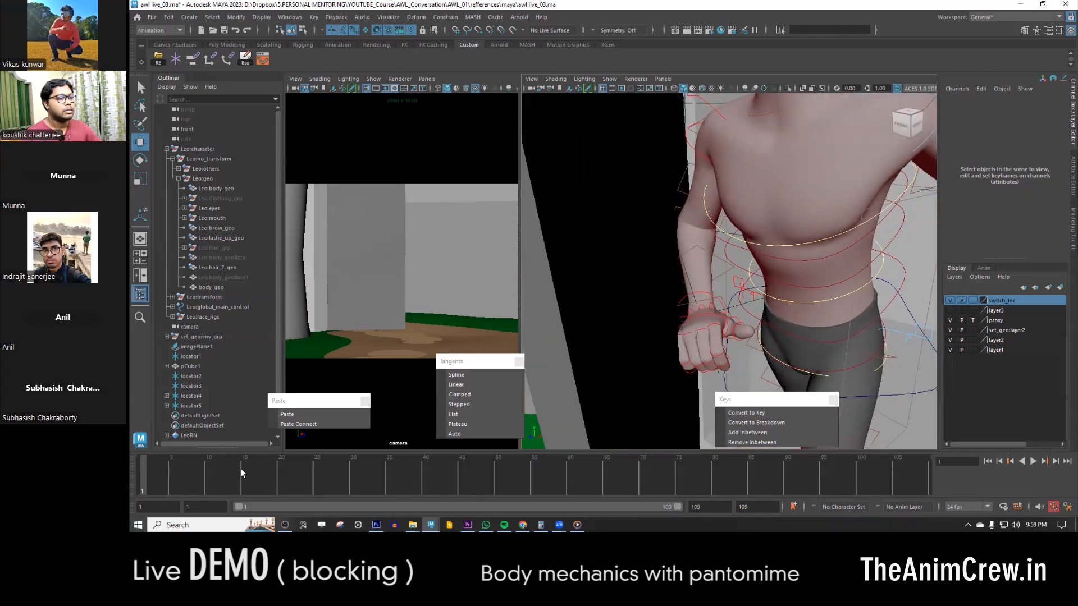
click(156, 483)
drag(156, 484, 179, 483)
scroll(713, 293, down, 4)
alt+middle_drag(723, 289, 760, 284)
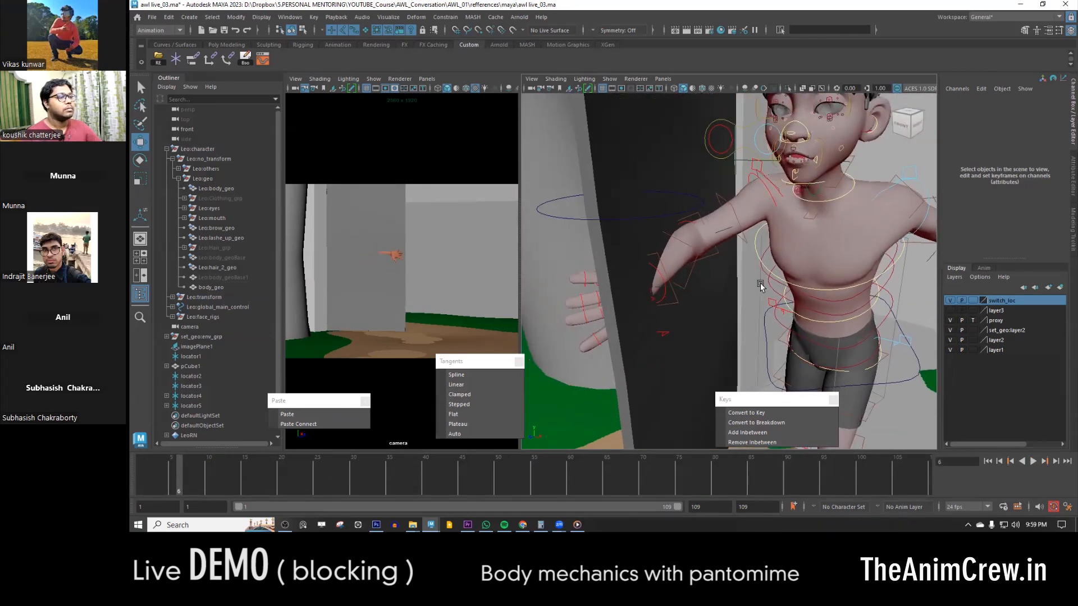
click(666, 340)
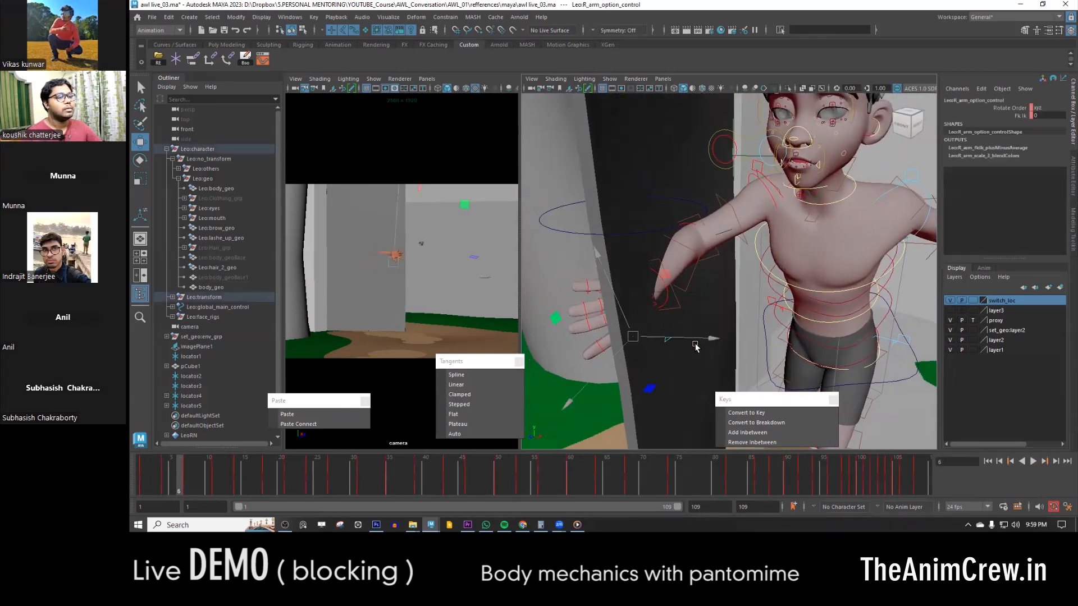
click(185, 478)
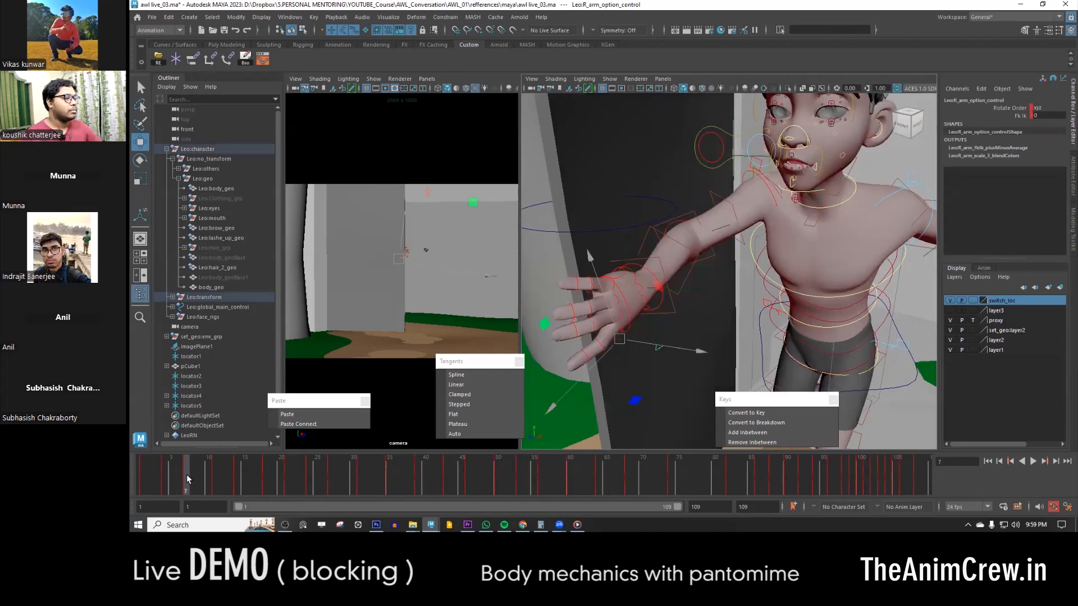
click(1019, 115)
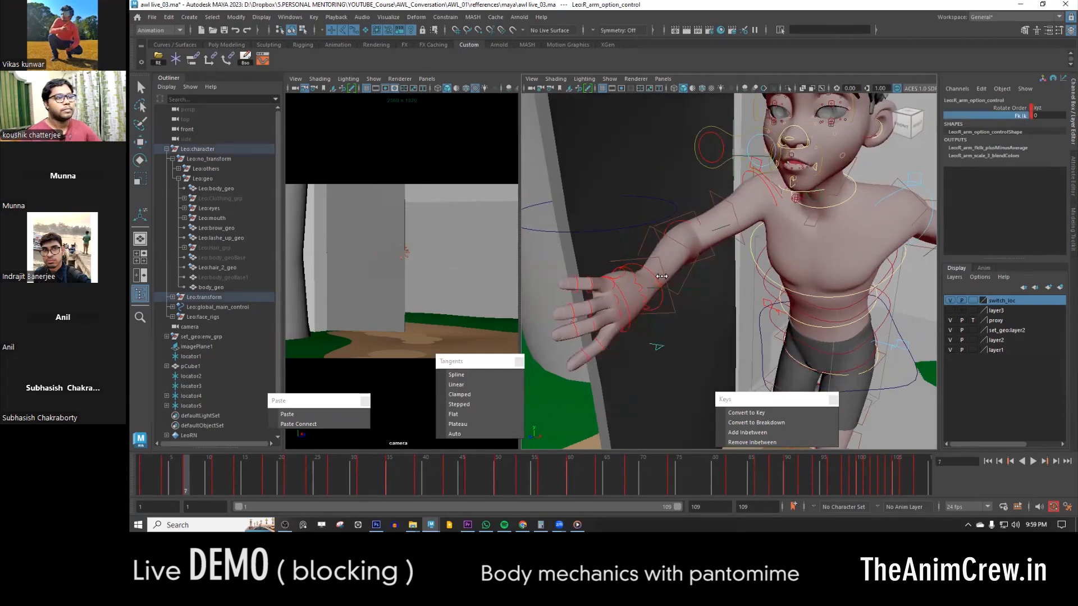
middle_drag(662, 277, 814, 261)
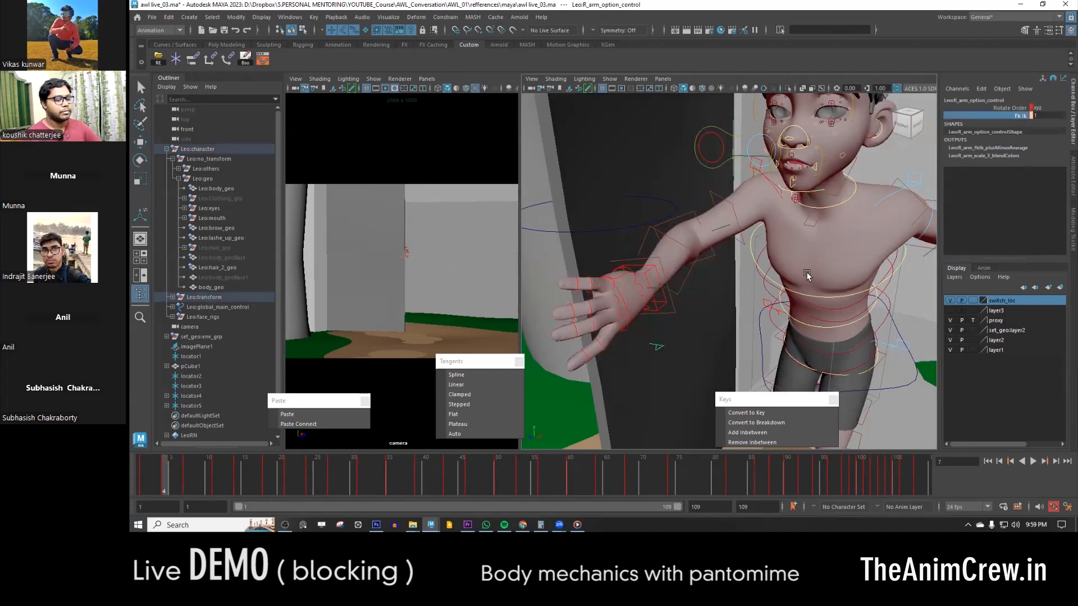
- Examine the right hand's pose and its IK control relative to the door at frames 4 and 1
alt+drag(724, 310, 782, 313)
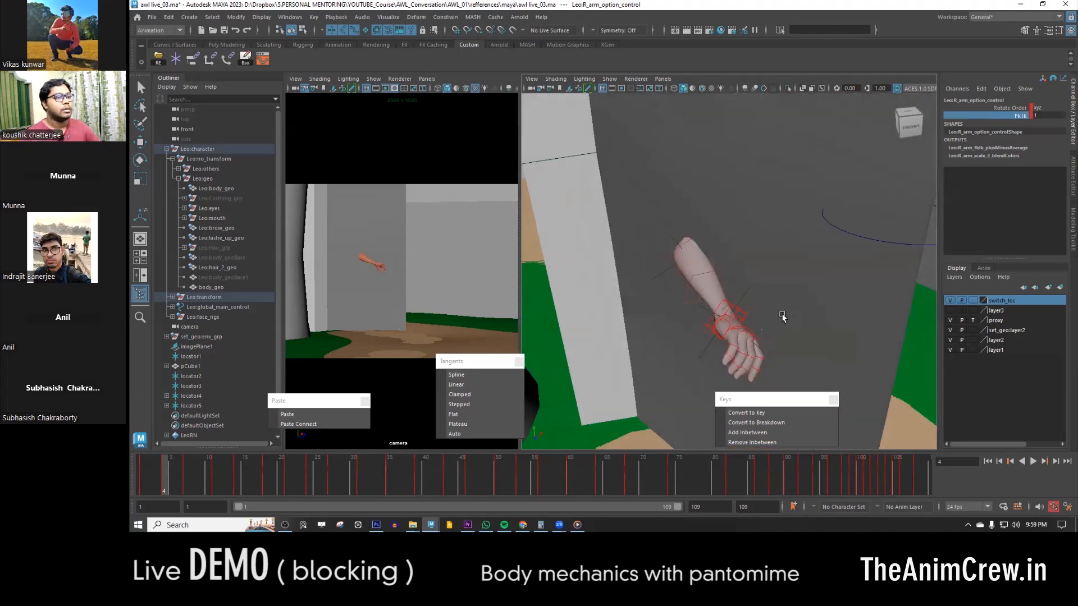
alt+middle_drag(755, 320, 699, 315)
click(665, 293)
key(w)
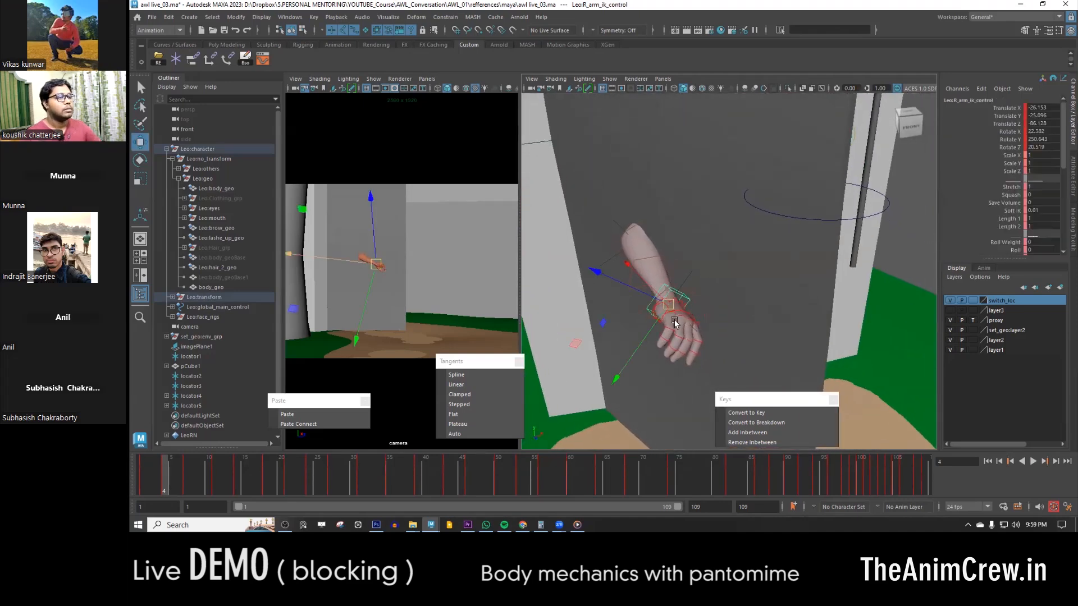
click(137, 475)
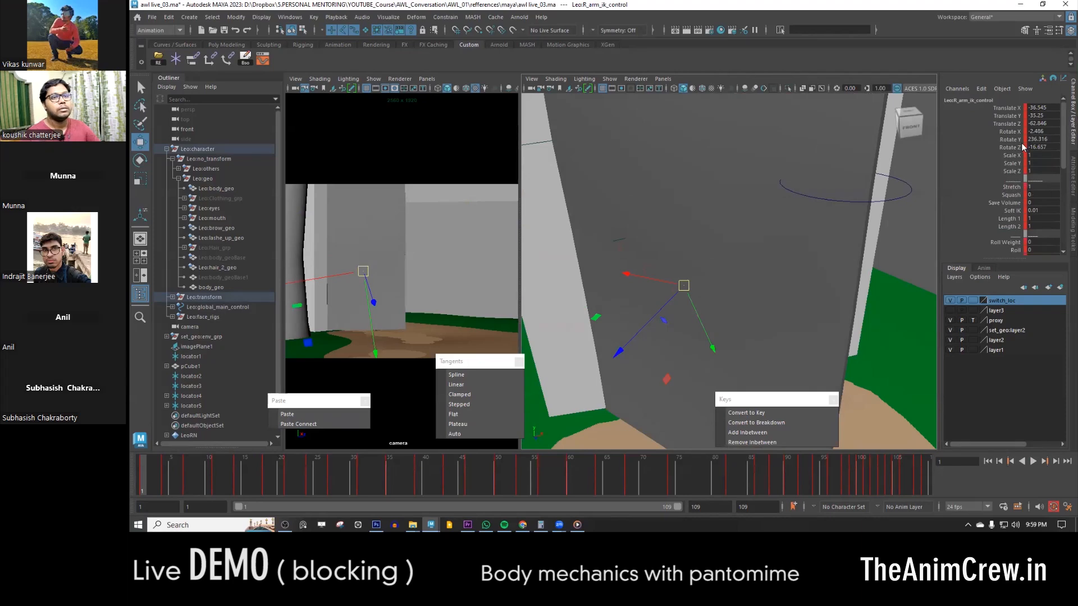
alt+drag(746, 264, 785, 306)
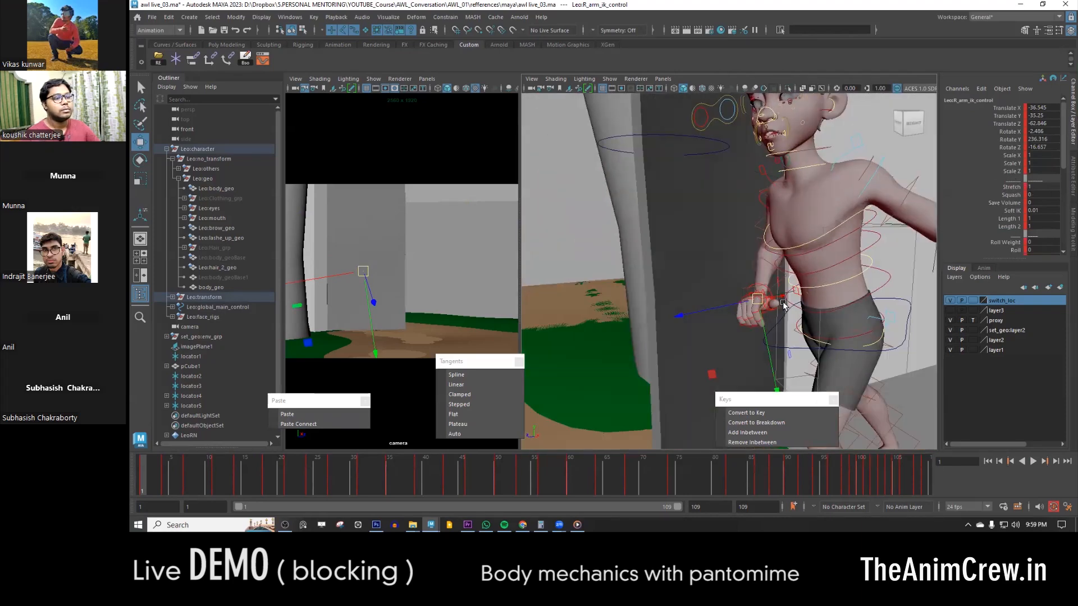
alt+right_drag(785, 305, 840, 336)
alt+middle_drag(840, 336, 813, 277)
- Set Fk Ik to 1 on the right arm's option control at frame 1 and play back the animation
click(832, 259)
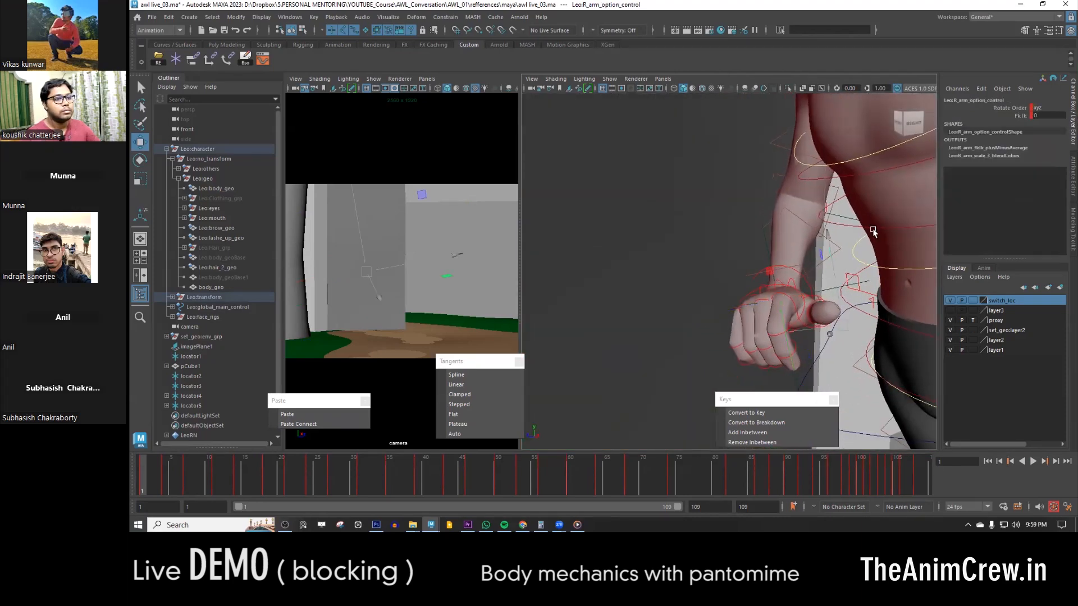
scroll(898, 227, down, 4)
click(1021, 115)
middle_drag(849, 266, 858, 278)
mouse_move(785, 281)
alt+mouse_down()
mouse_move(779, 295)
mouse_move(769, 273)
alt+mouse_up()
key(alt+v)
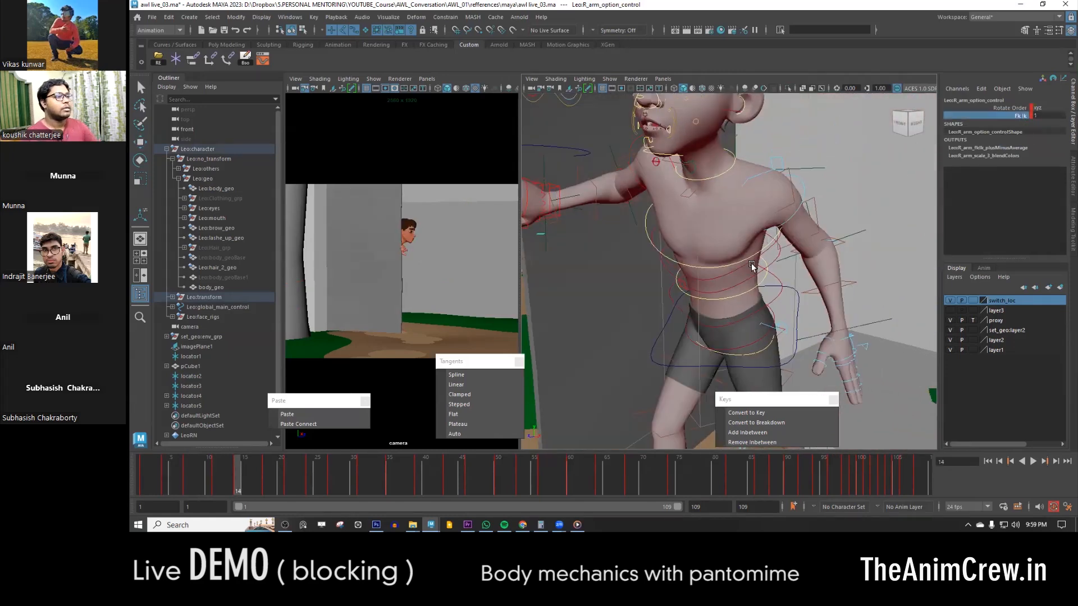
- Compare the right arm's pose at frames 27 and 28 from a close view beside the door
scroll(753, 268, down, 4)
alt+middle_drag(753, 267, 803, 280)
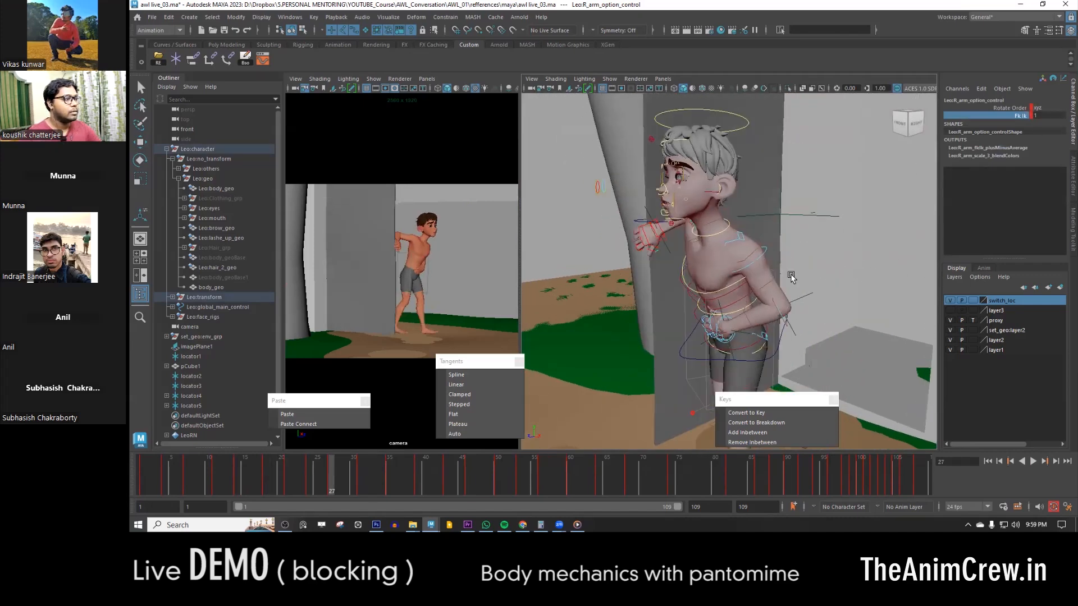
key(comma)
key(period)
key(comma)
click(337, 480)
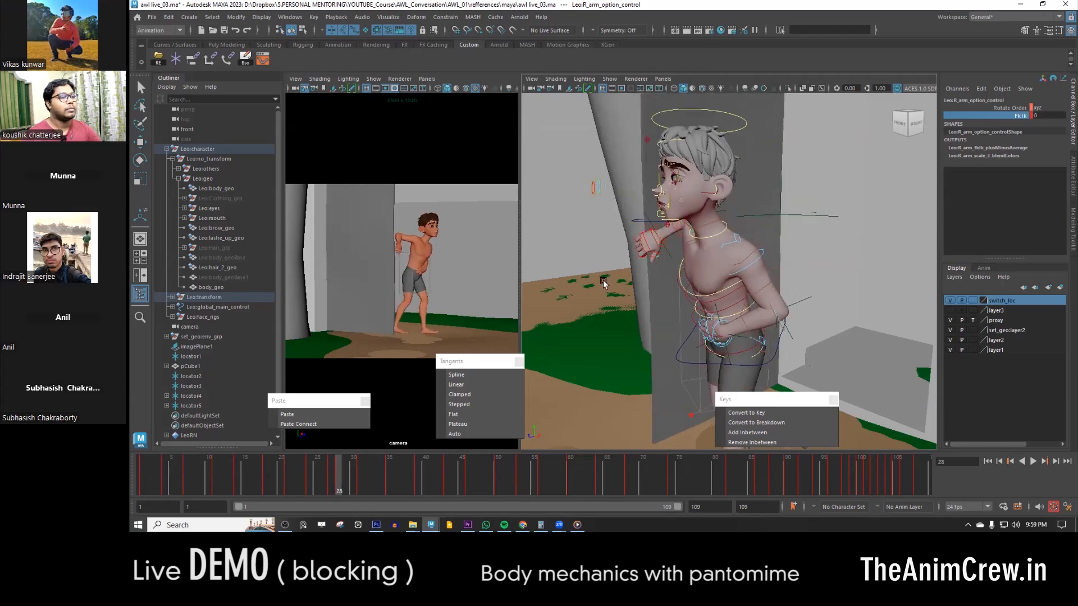
alt+drag(673, 260, 772, 265)
alt+right_drag(771, 265, 835, 300)
alt+middle_drag(835, 300, 751, 318)
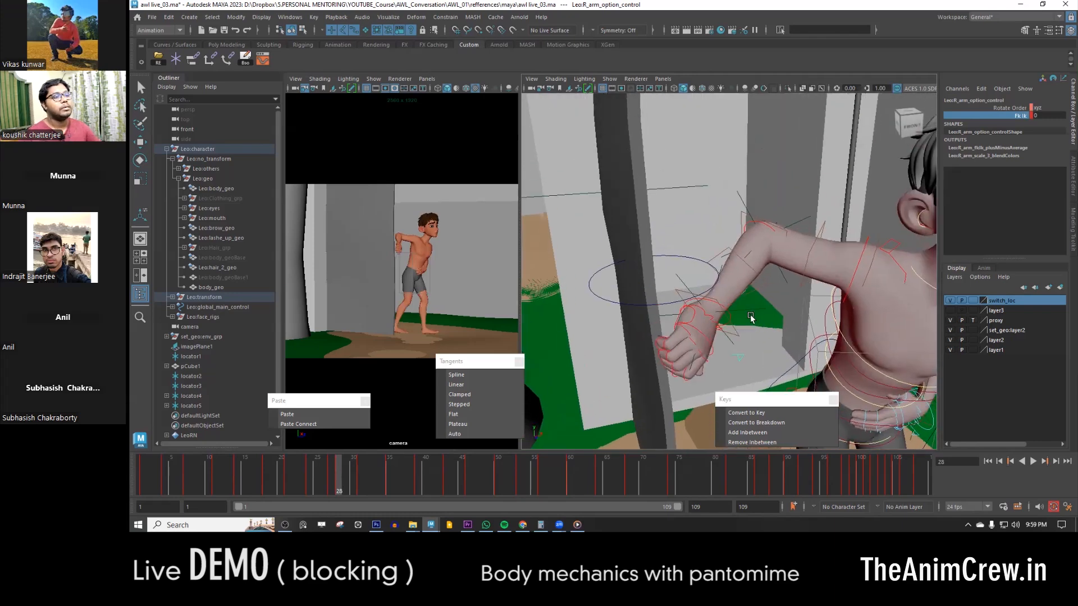
key(alt+comma)
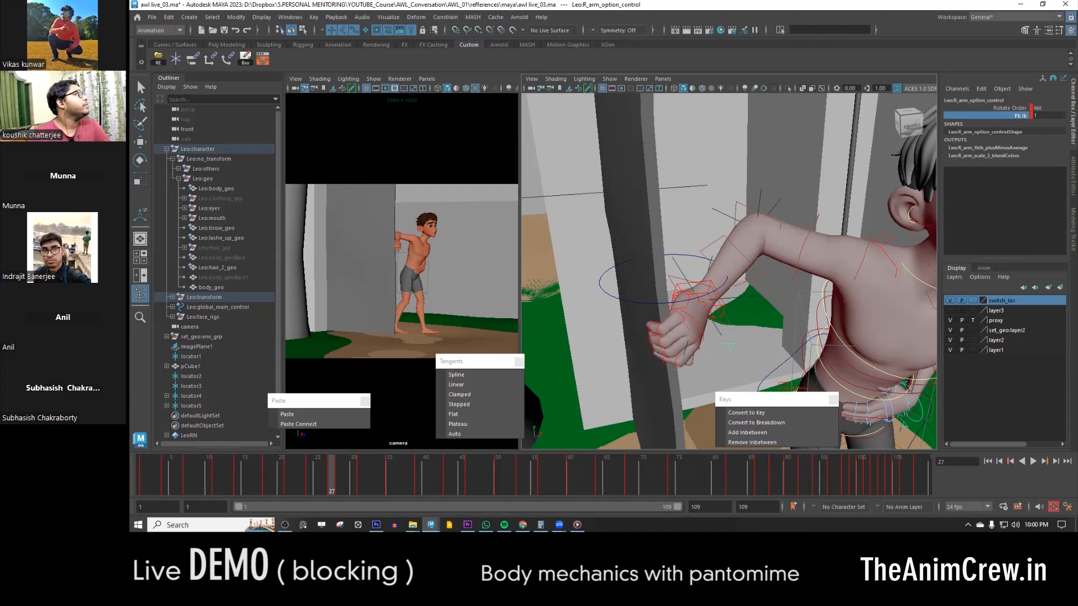
- Sketch red, yellow and green two-segment arm poses with direction marks over the viewports, and clear the drawing
mouse_move(437, 135)
mouse_down()
mouse_move(462, 201)
mouse_move(445, 145)
mouse_move(464, 197)
mouse_move(505, 221)
mouse_move(576, 231)
mouse_up()
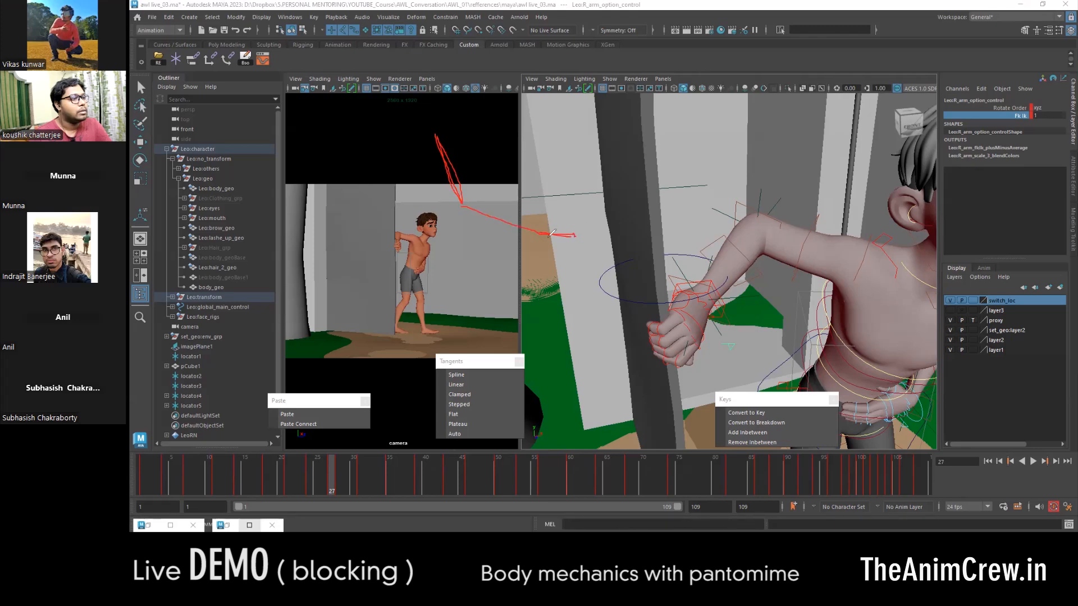
mouse_move(552, 233)
mouse_down()
mouse_move(589, 220)
mouse_move(596, 250)
mouse_move(577, 257)
mouse_up()
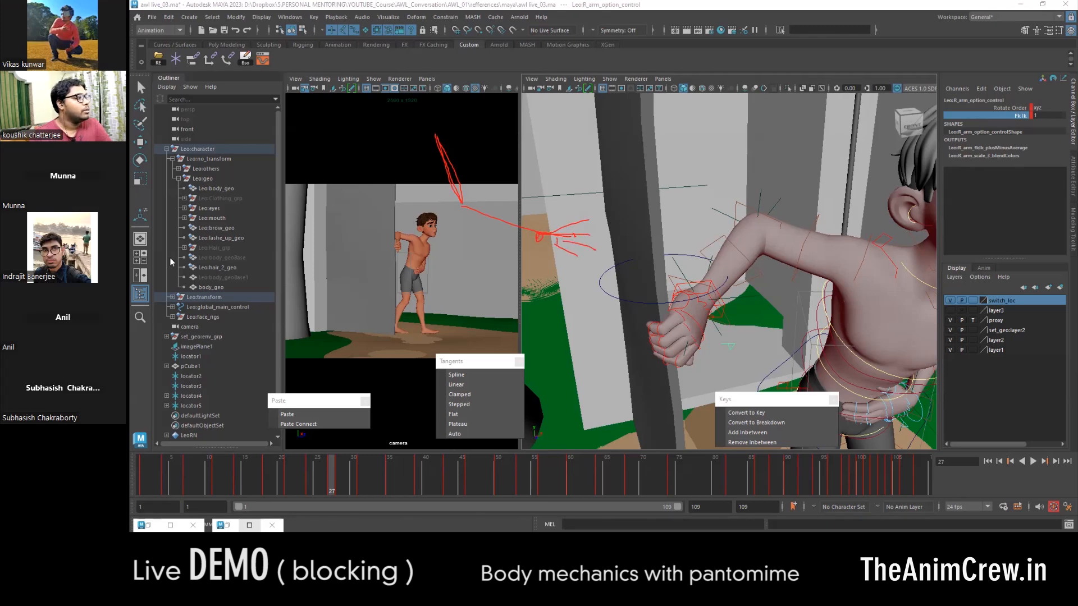
mouse_move(436, 134)
mouse_down()
mouse_move(449, 222)
mouse_move(478, 258)
mouse_move(550, 302)
mouse_up()
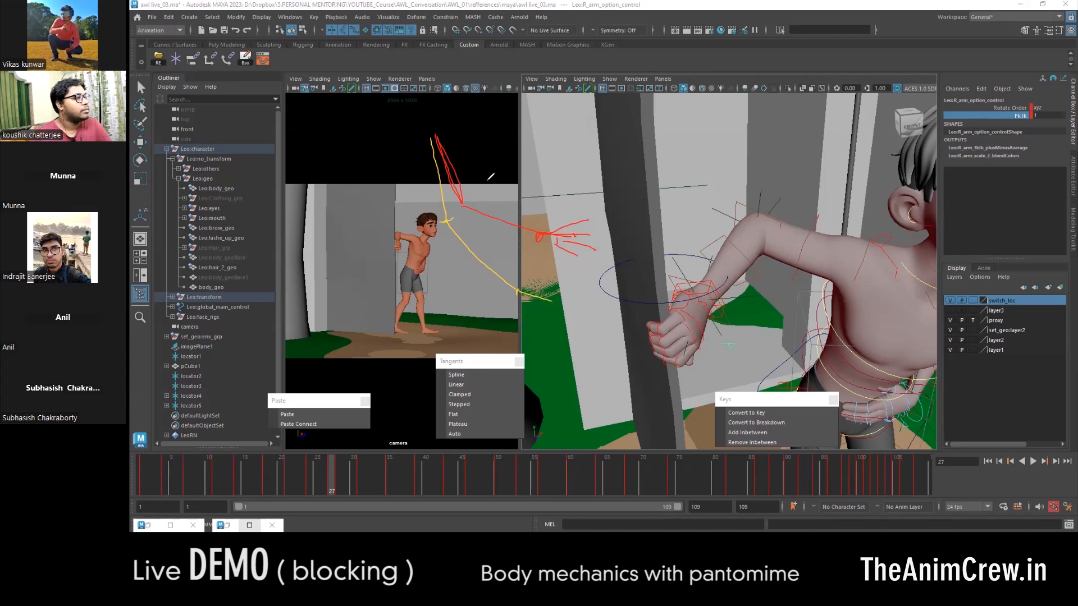
mouse_move(441, 131)
mouse_down()
mouse_move(506, 172)
mouse_move(604, 159)
mouse_move(604, 170)
mouse_up()
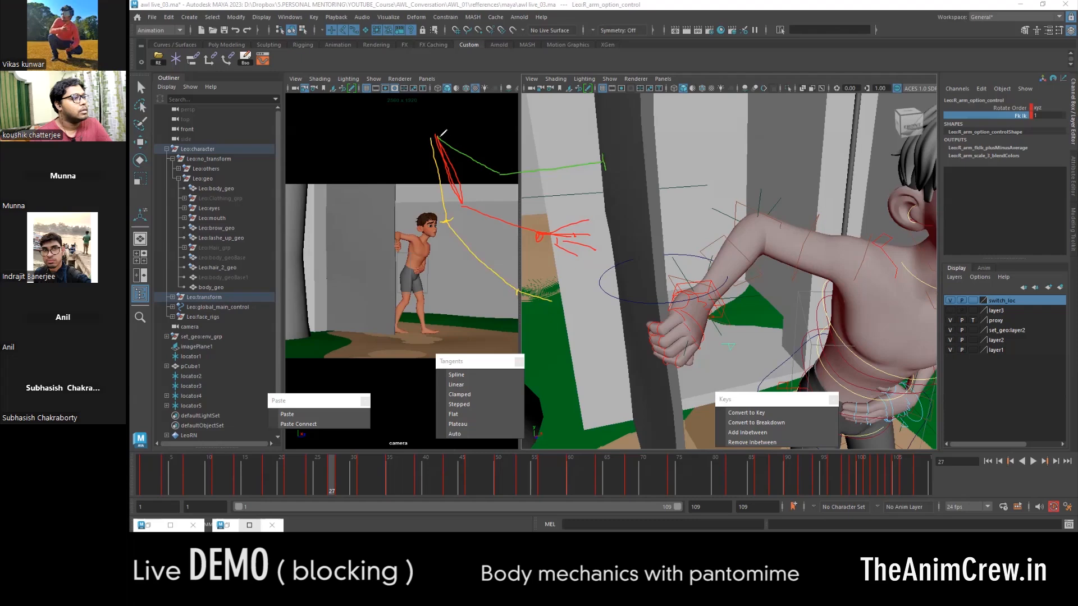
drag(453, 138, 479, 145)
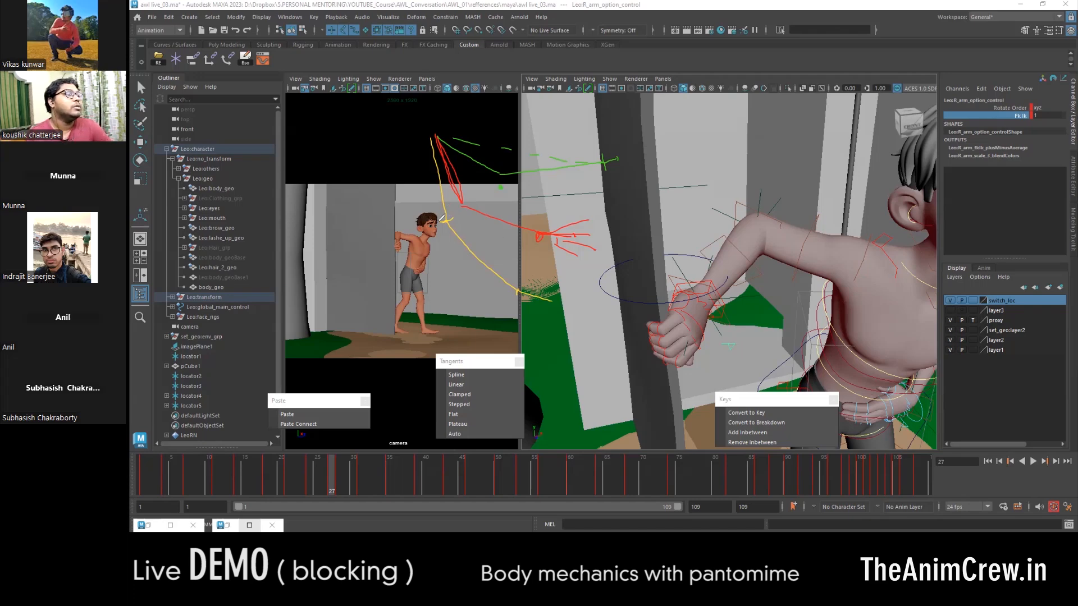
drag(502, 170, 502, 180)
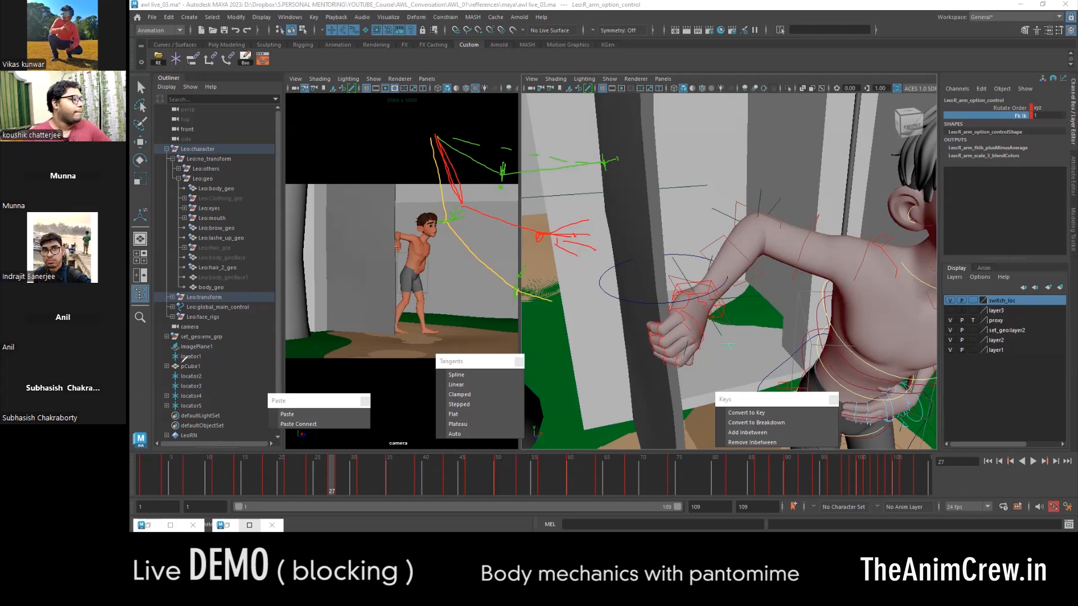
click(188, 322)
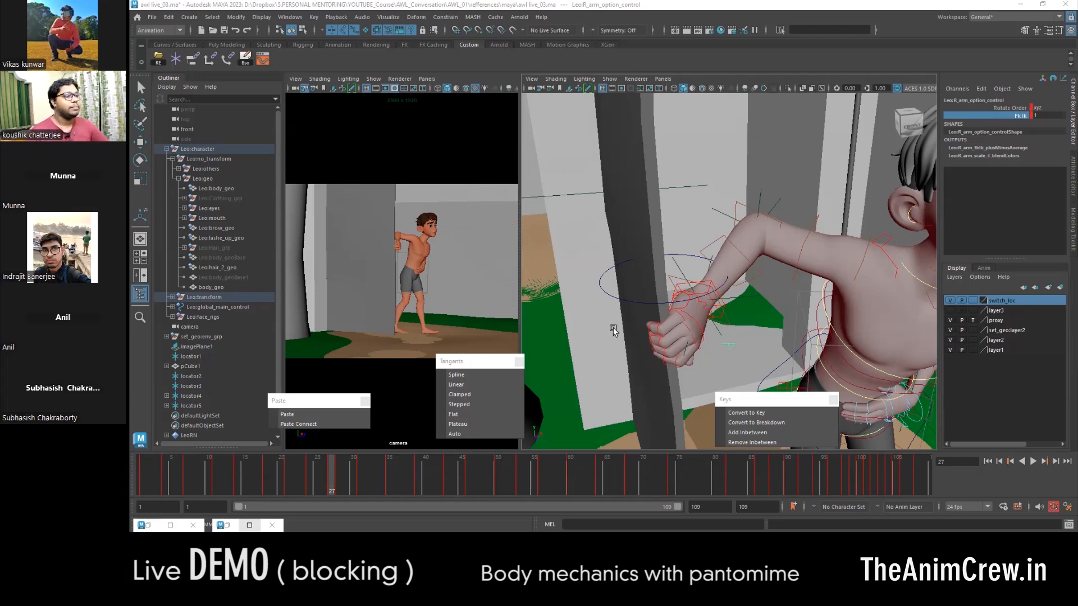
- Examine how the right hand and elbow shift between the Fk Ik keys at frames 27 and 28
alt+drag(765, 234, 732, 227)
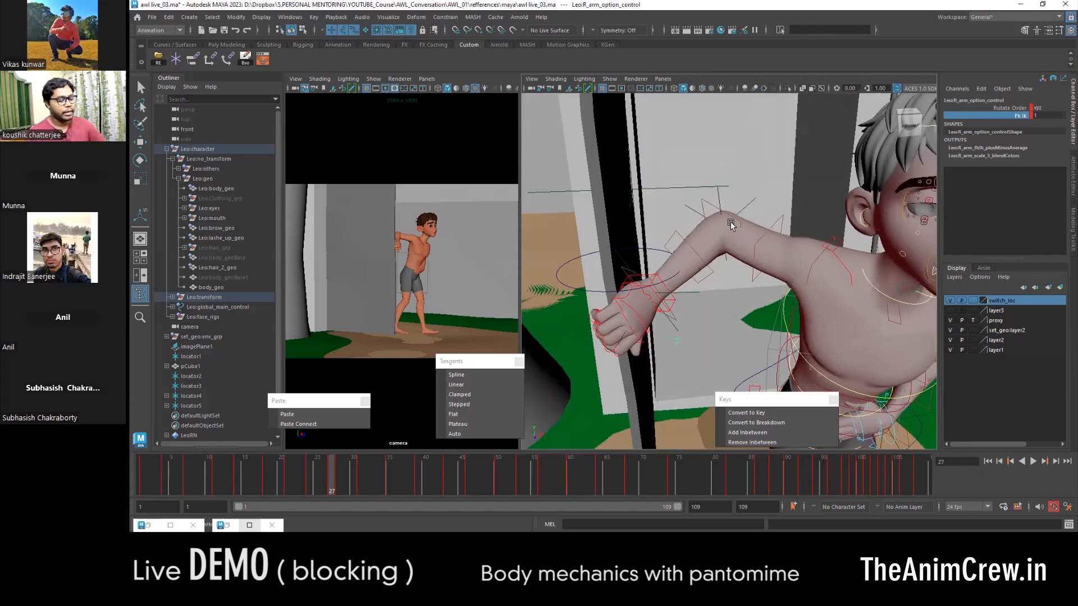
key(comma)
key(period)
key(period)
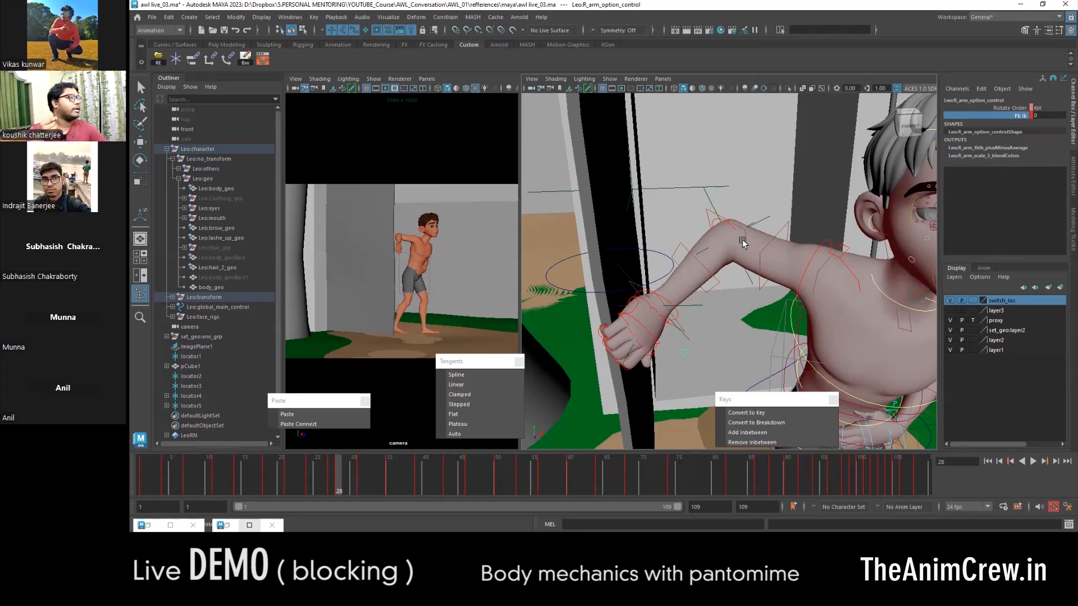
key(comma)
key(period)
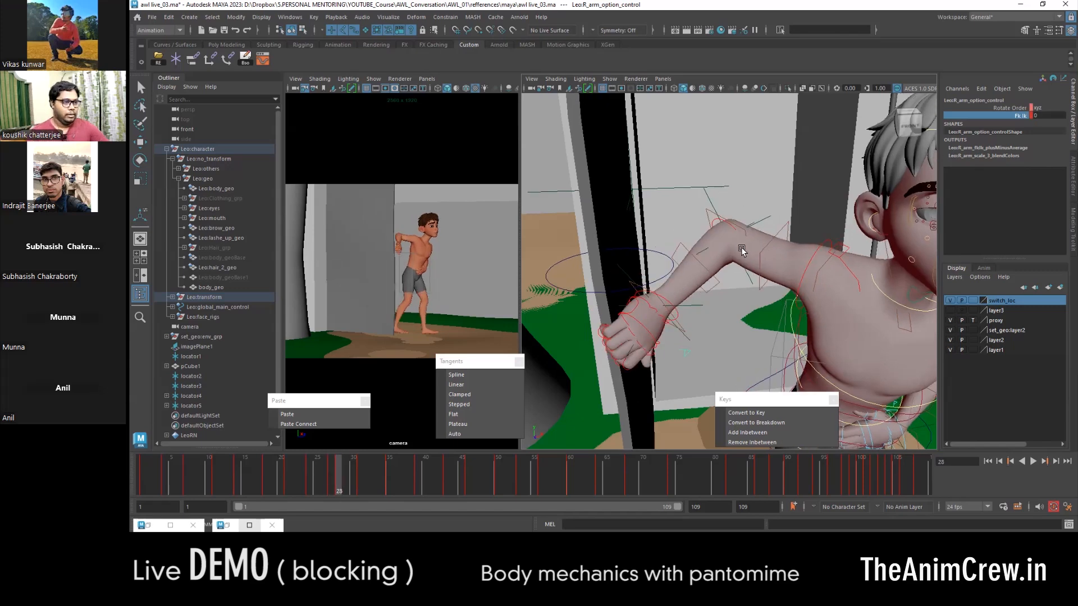
key(period)
key(comma)
key(comma)
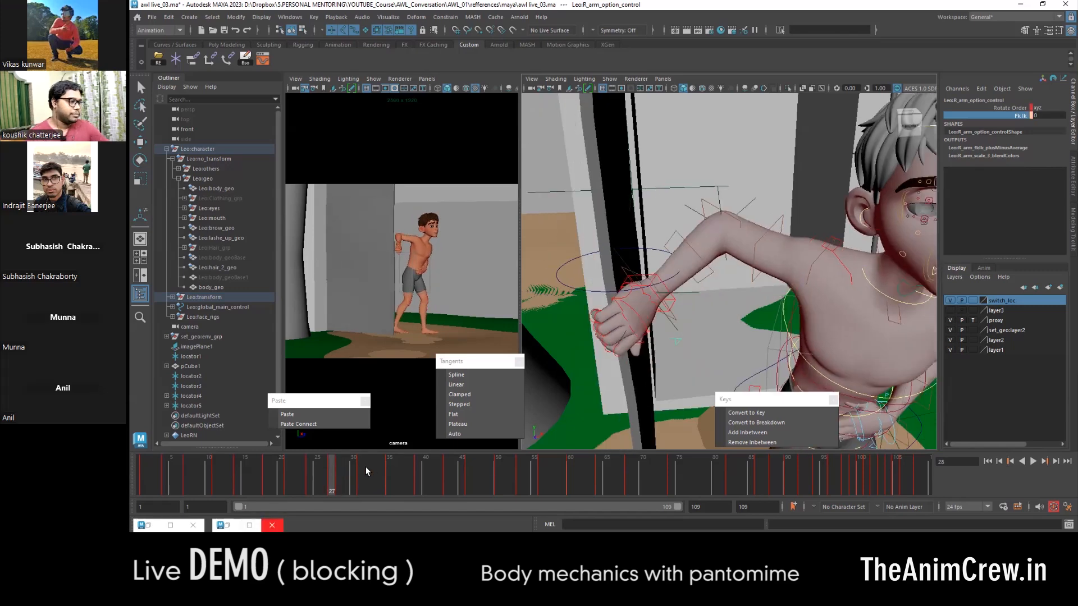
key(period)
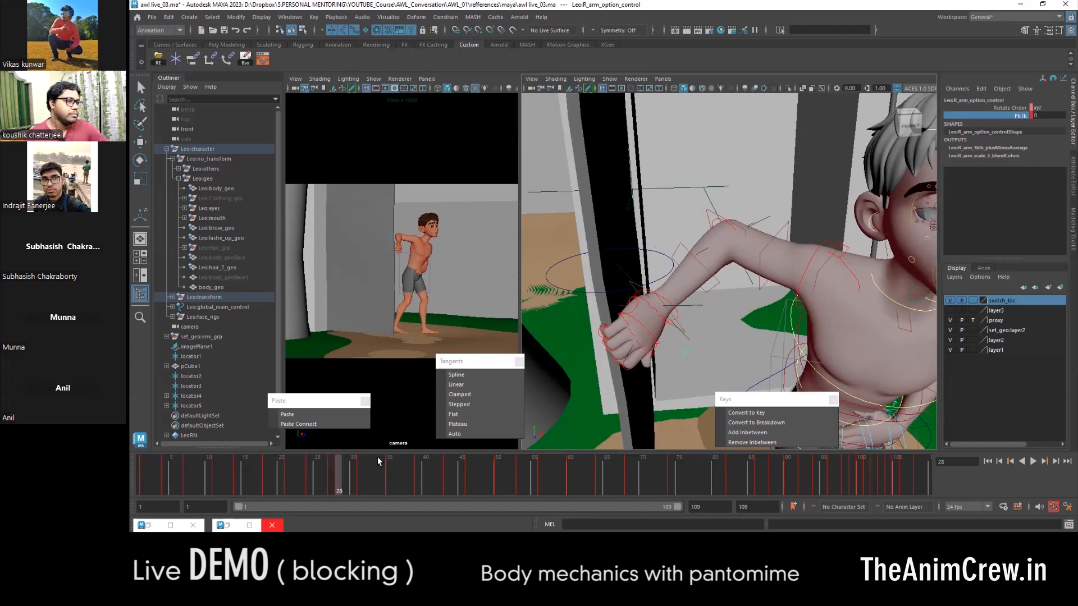
key(comma)
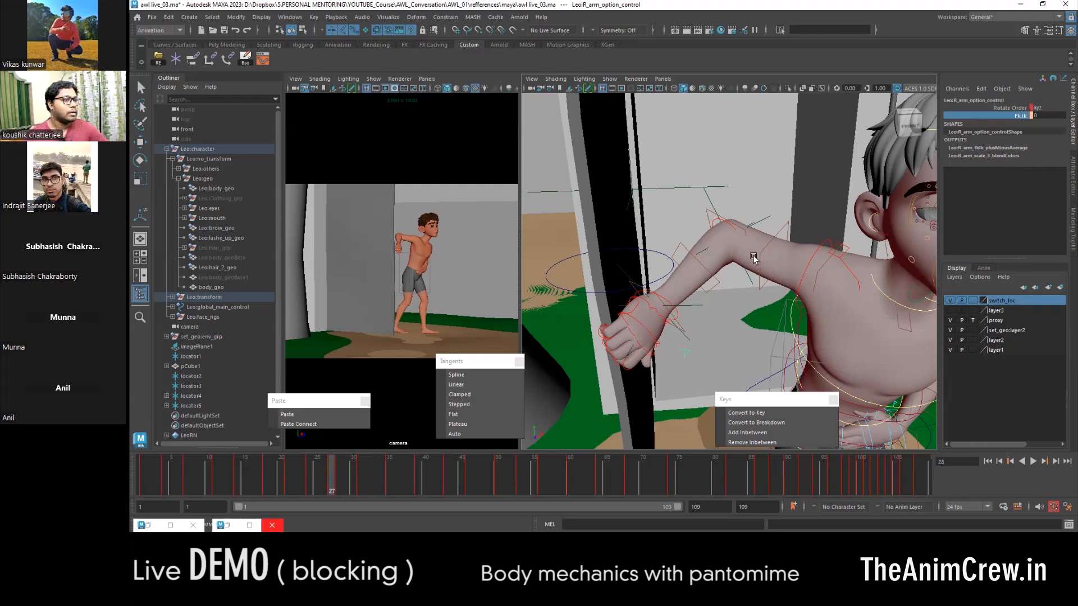
key(period)
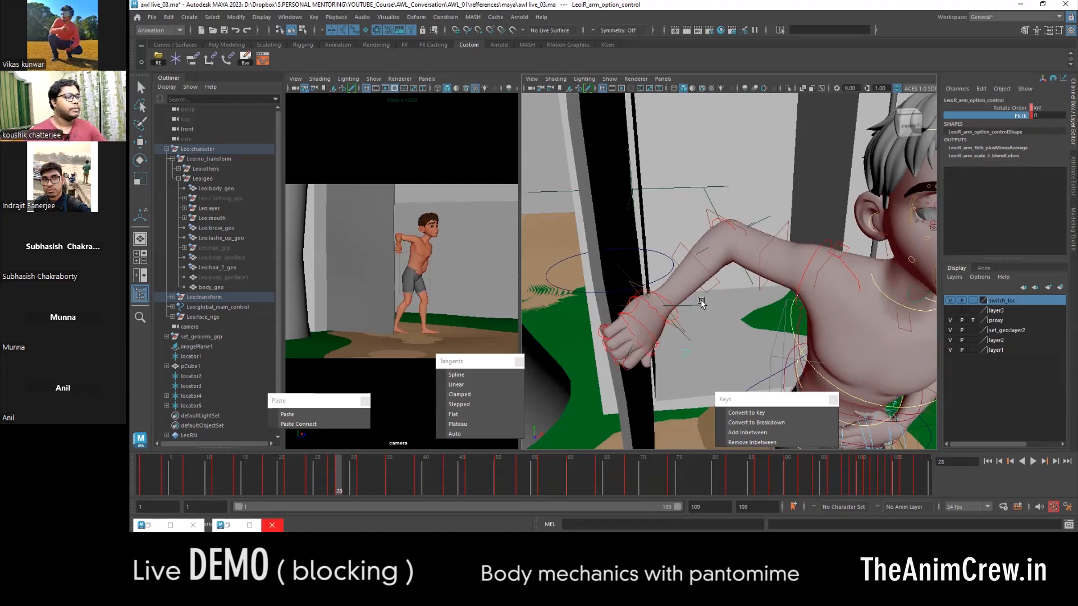
- Set Fk Ik to 1 on the right arm's option control at frame 31
key(period)
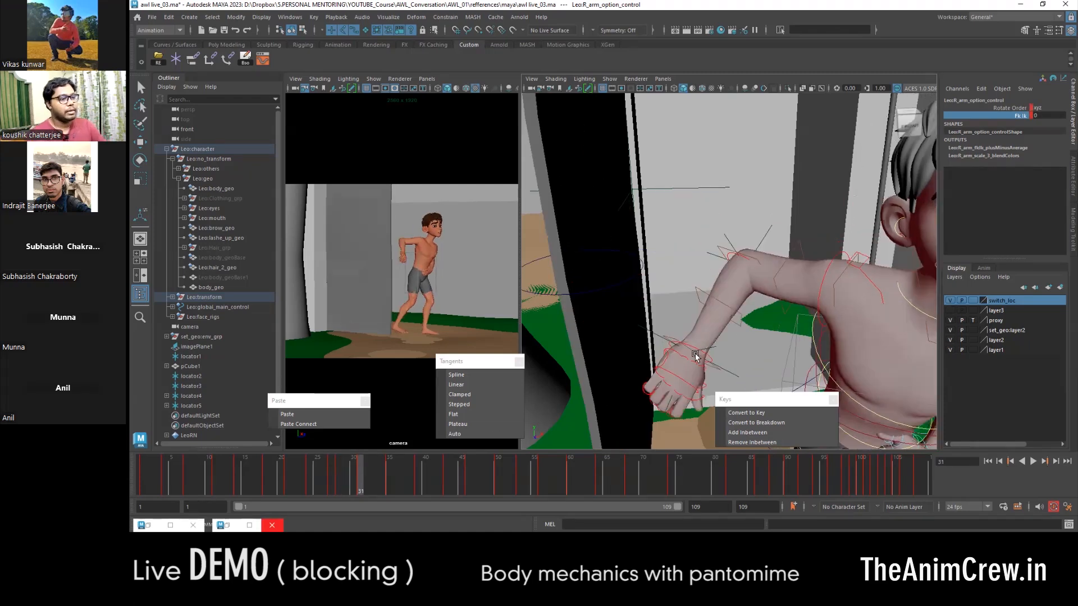
alt+middle_drag(713, 331, 696, 270)
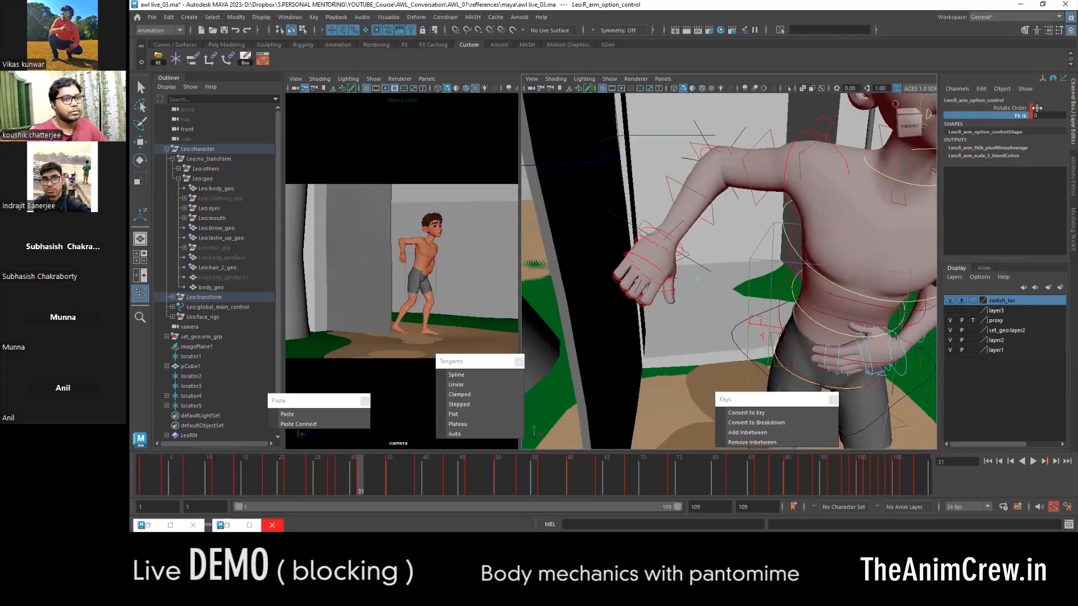
middle_drag(782, 210, 797, 206)
mouse_move(729, 233)
middle_down()
mouse_move(699, 233)
mouse_move(738, 233)
middle_up()
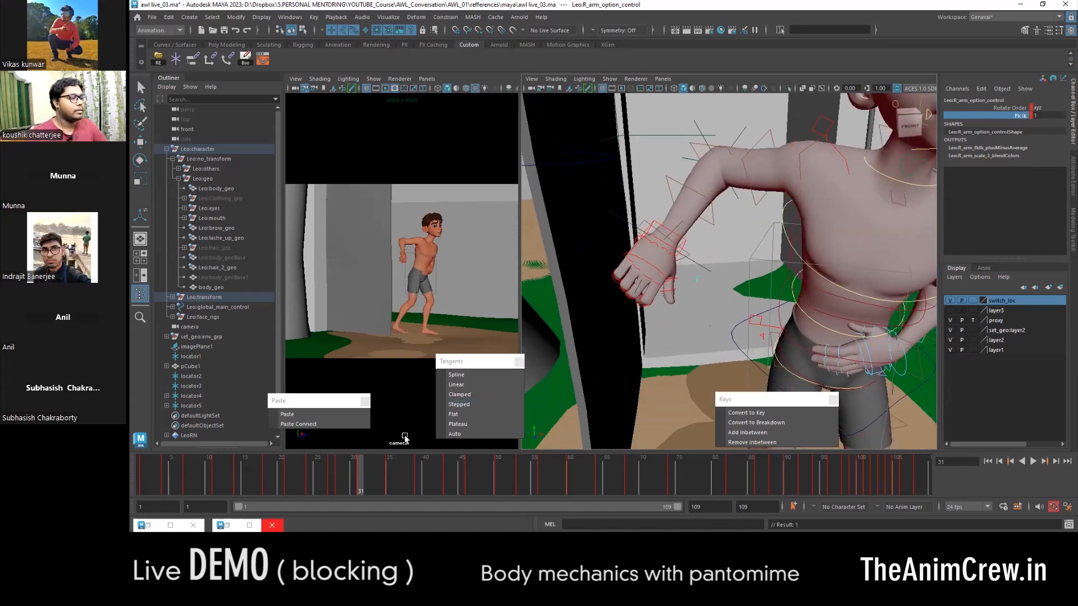
- Move the right arm's IK control outward toward the door at frame 31, extending the arm
click(661, 226)
key(w)
alt+drag(664, 227, 649, 274)
- Set Fk Ik to 0 on the right arm's option control at frame 31
click(695, 306)
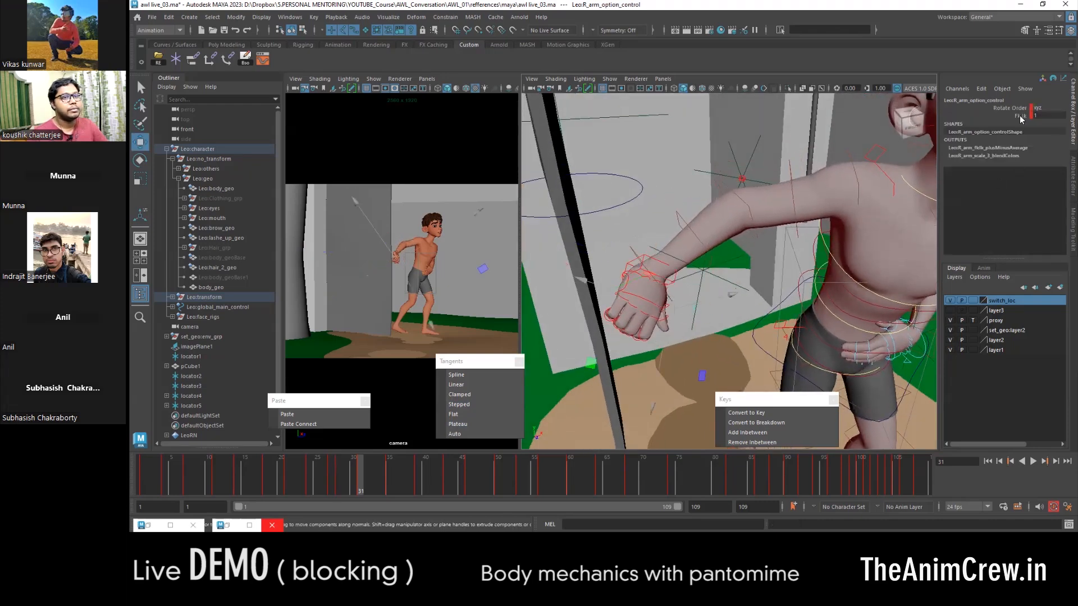
mouse_move(675, 249)
middle_down()
mouse_move(830, 249)
mouse_move(640, 252)
mouse_move(758, 255)
mouse_move(689, 259)
middle_up()
middle_drag(689, 259, 769, 311)
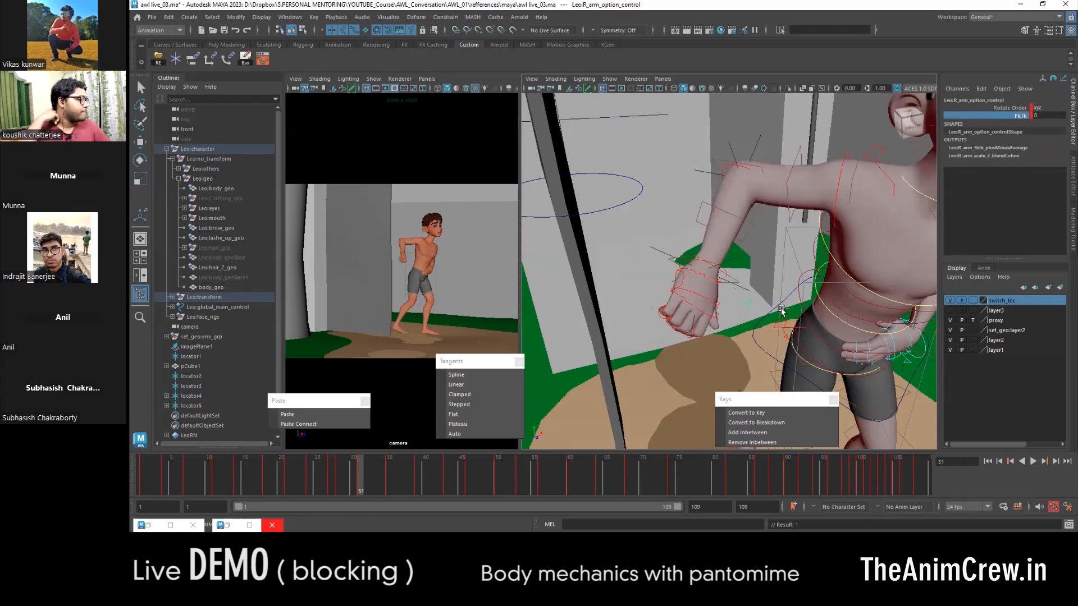
- Undo the last Fk Ik change and the move of the right arm's IK control at frame 31
key(ctrl+z)
key(ctrl+z)
key(ctrl+z)
key(ctrl+z)
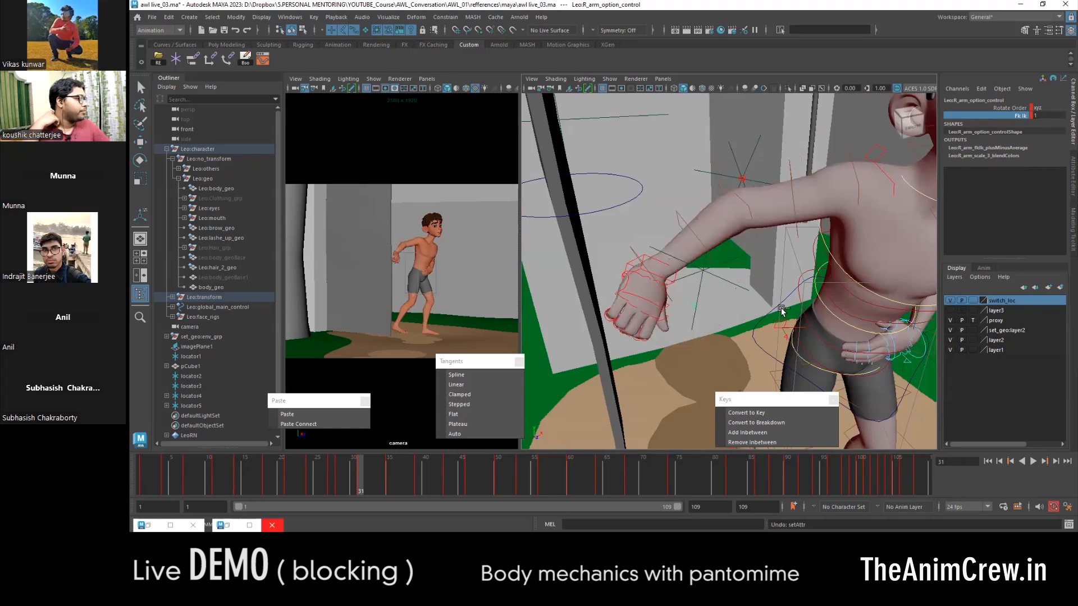
key(ctrl+z)
key(ctrl+z)
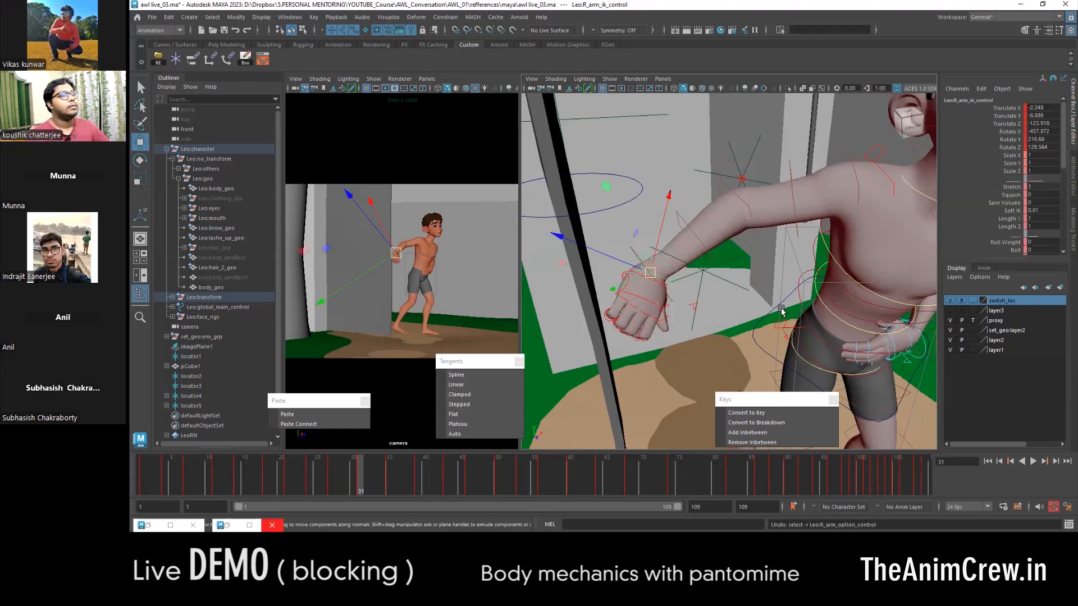
key(ctrl+z)
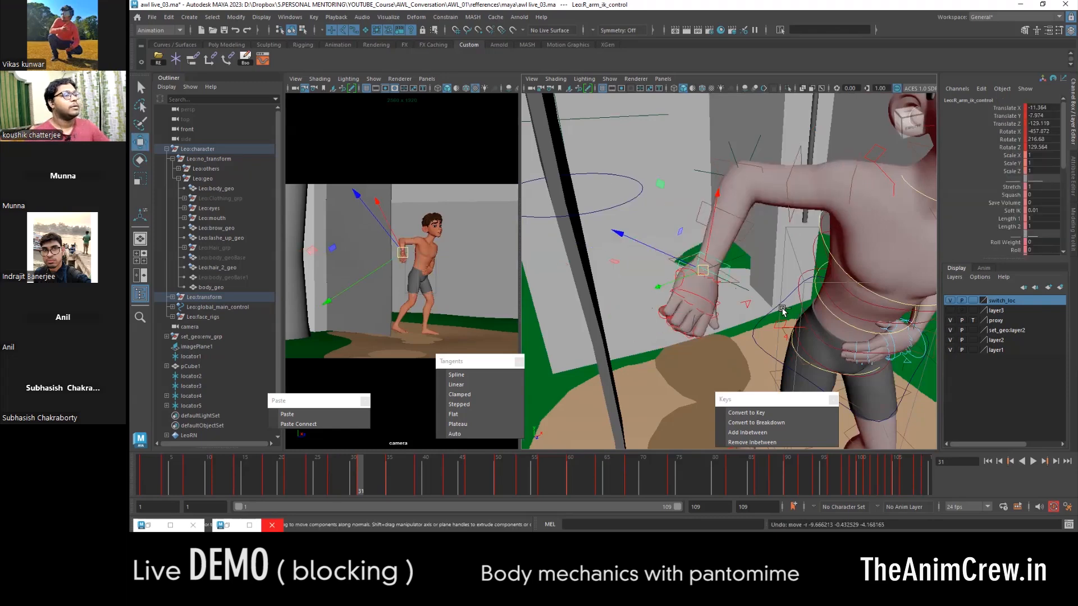
key(ctrl+z)
key(ctrl+z)
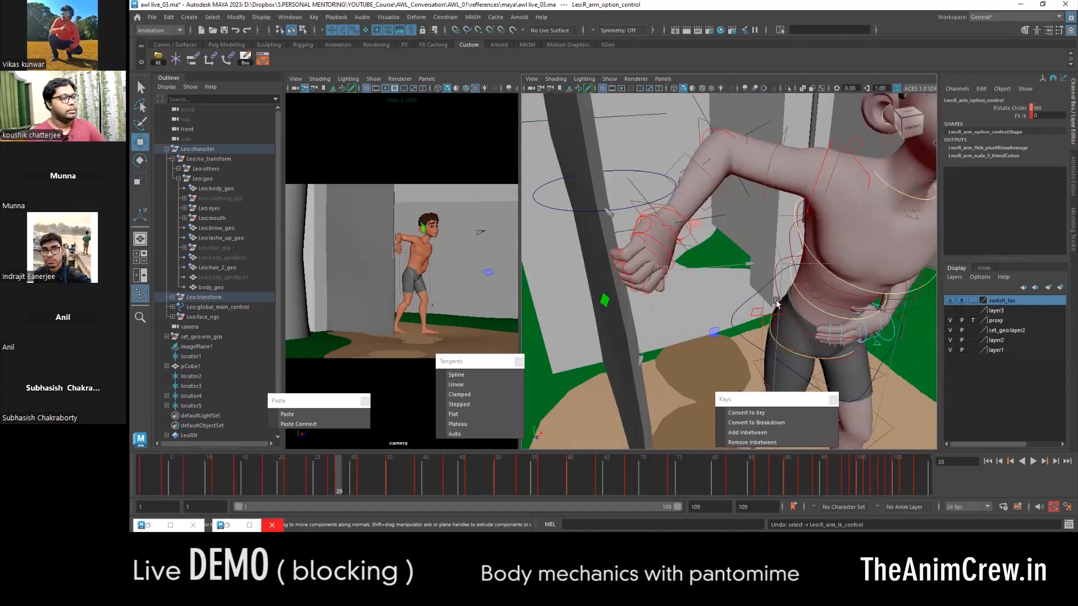
- Select the right arm's IK control at frame 27 and examine the hand against the door back to frame 20
key(comma)
key(period)
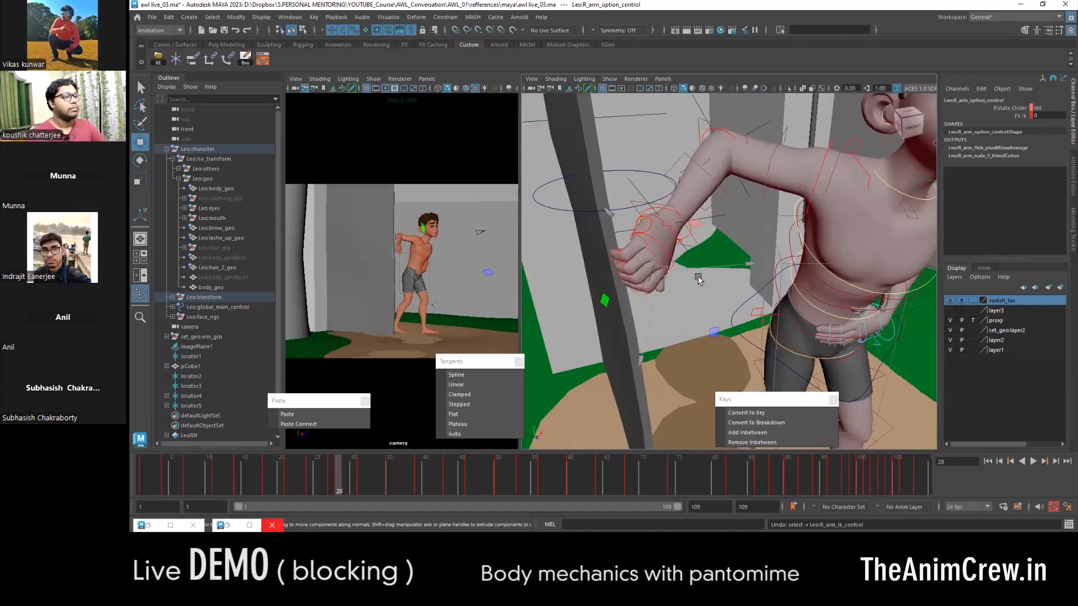
key(comma)
click(669, 205)
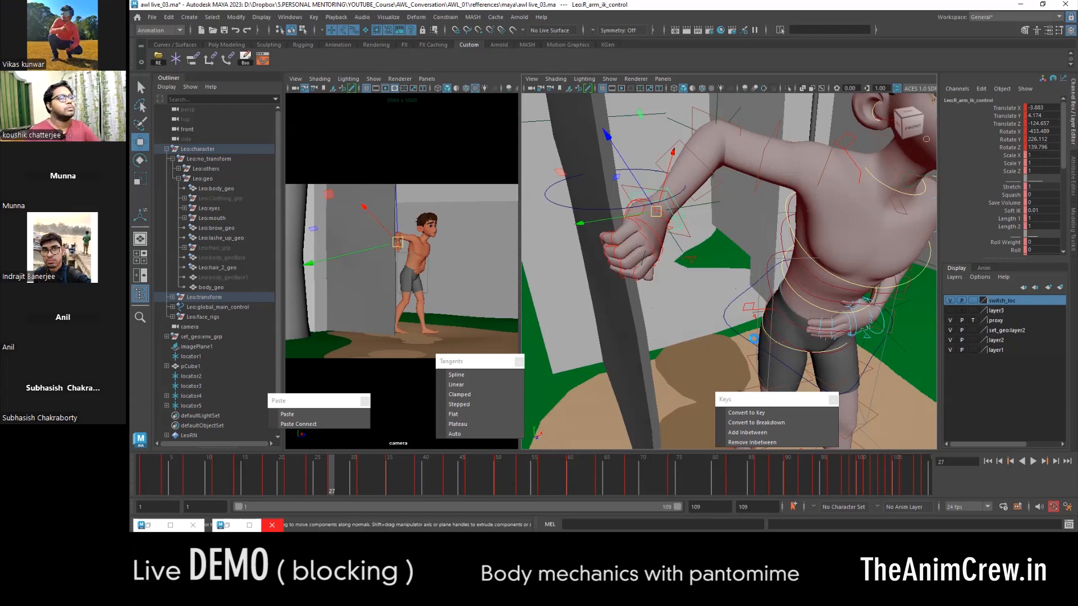
key(q)
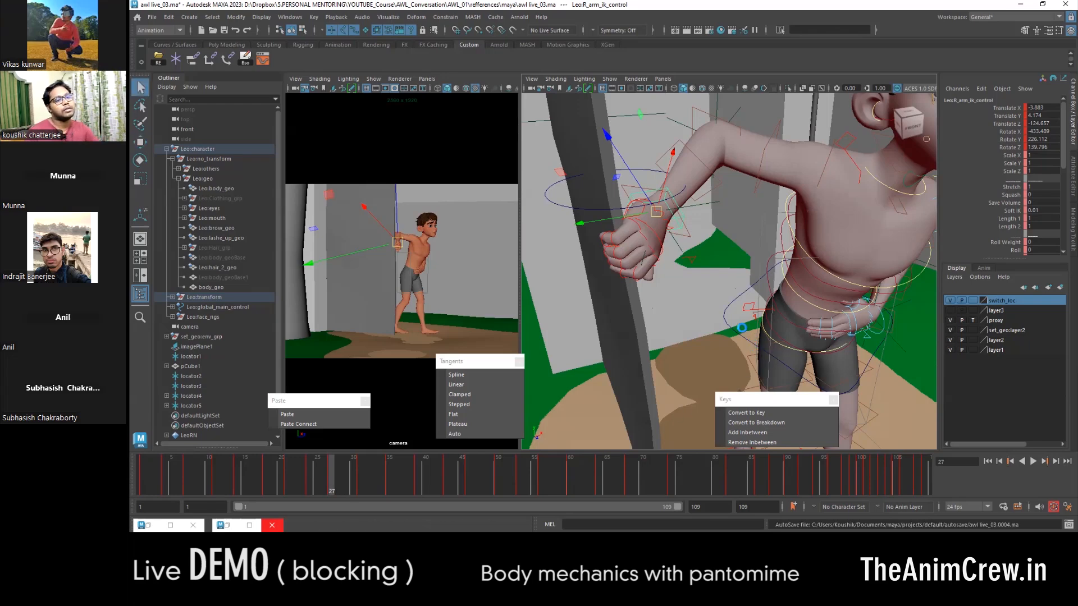
scroll(801, 320, down, 5)
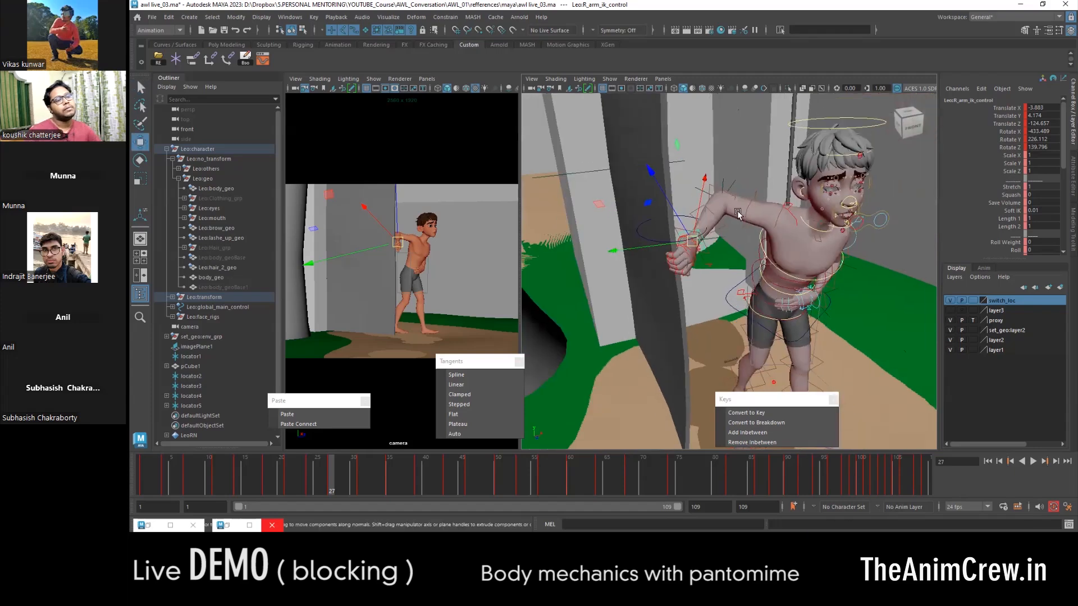
scroll(660, 227, up, 5)
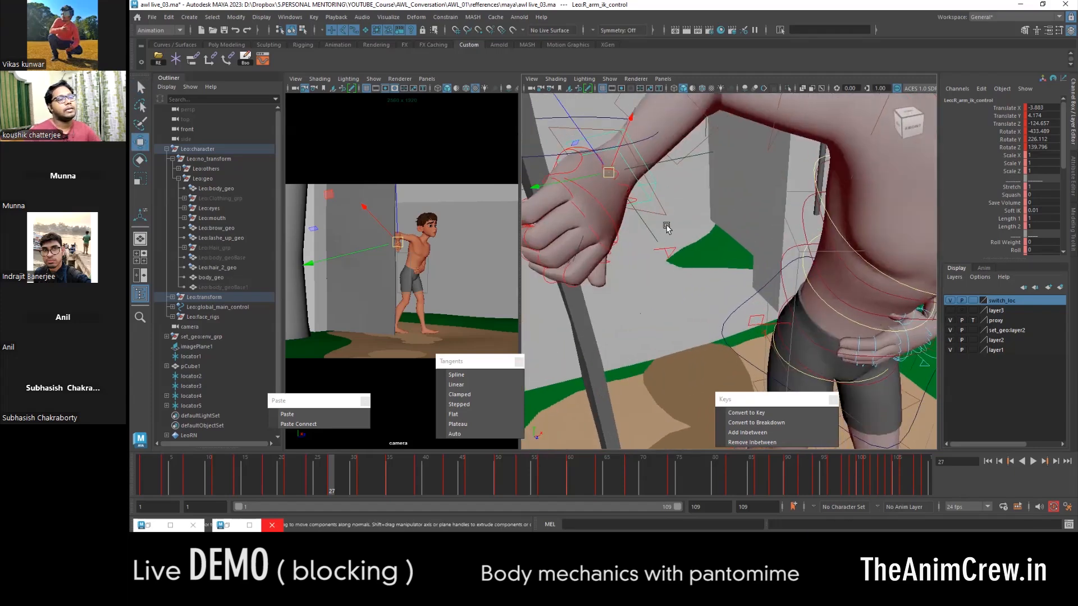
alt+drag(660, 226, 666, 298)
scroll(679, 303, down, 3)
mouse_move(338, 478)
mouse_down()
mouse_move(379, 474)
mouse_move(308, 476)
mouse_move(318, 486)
mouse_move(355, 480)
mouse_move(301, 487)
mouse_move(356, 478)
mouse_move(305, 476)
mouse_move(332, 478)
mouse_up()
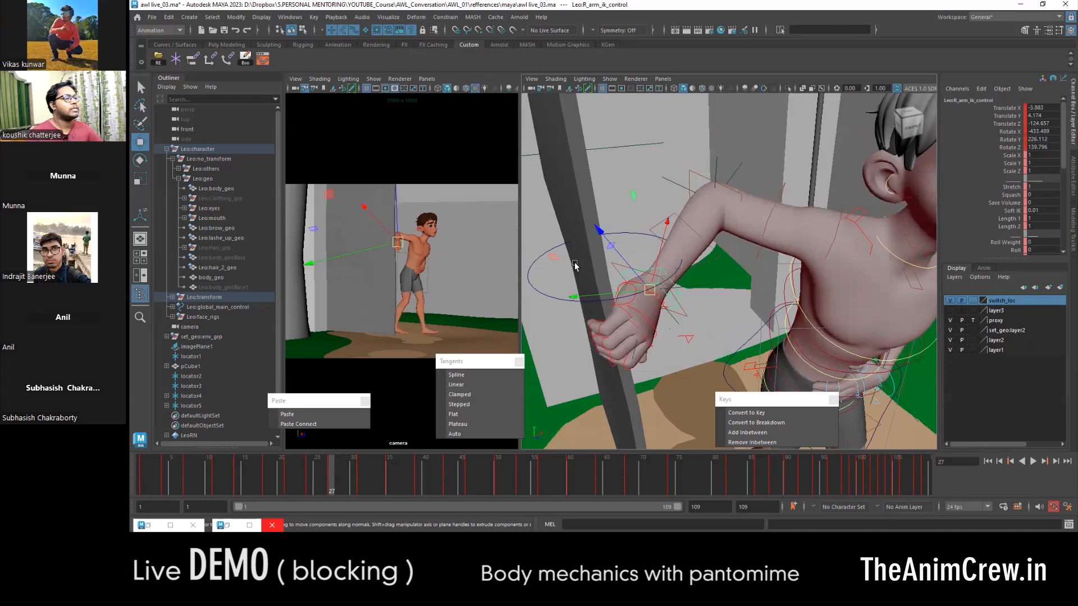
drag(327, 474, 282, 470)
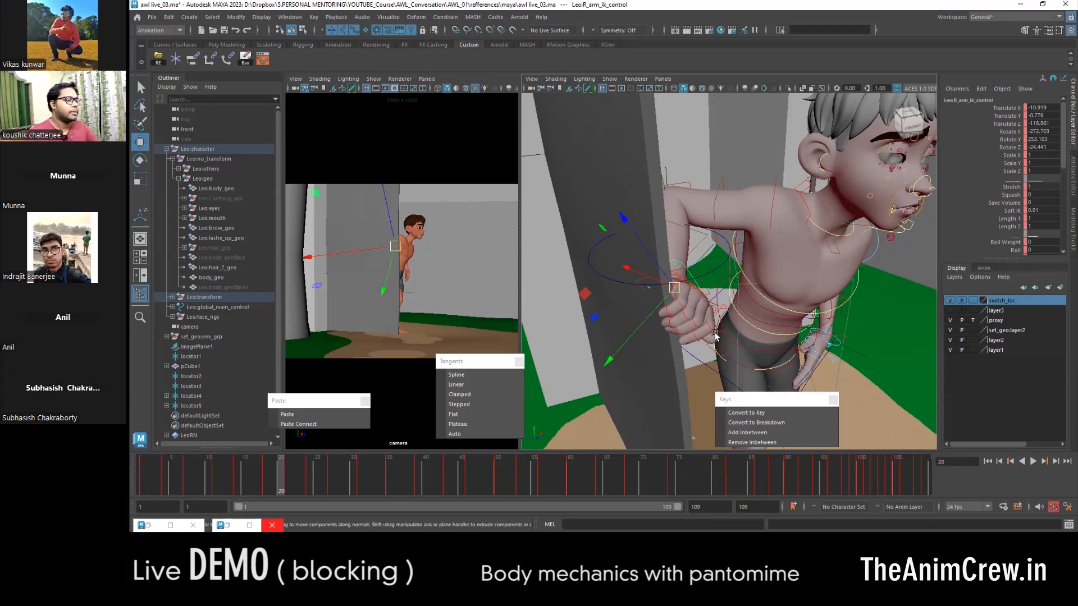
- Go to frame 31 and undo the last attribute change on the right arm's option control
key(.)
key(ctrl+z)
key(ctrl+z)
key(ctrl+z)
key(ctrl+z)
key(ctrl+z)
key(ctrl+z)
key(ctrl+z)
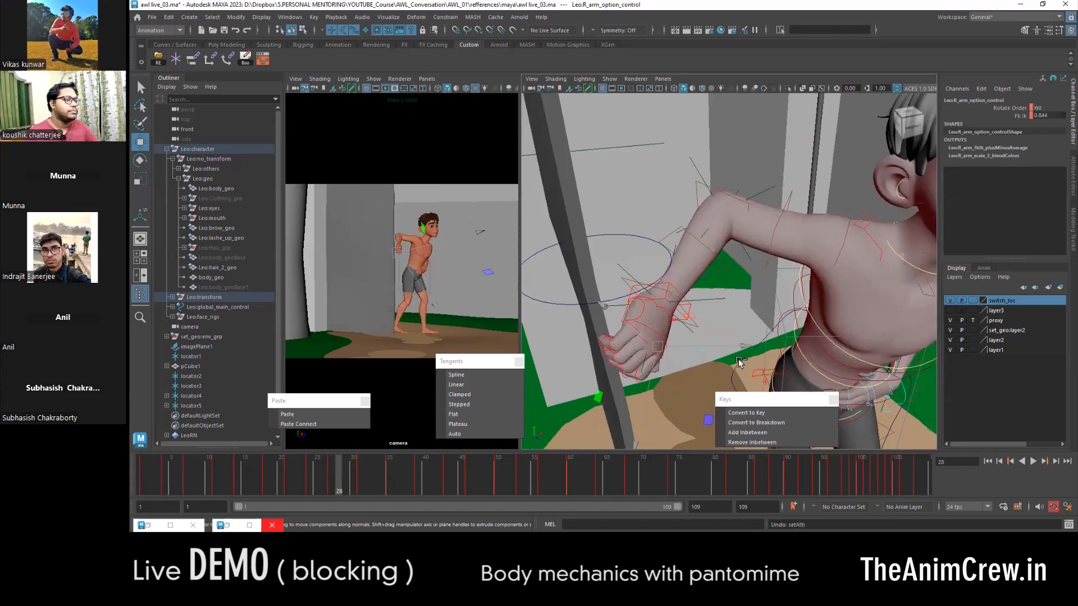
- Undo the right arm's recent FK/IK switch and locator-matching edits, back to frame 11 with locator2 selected
key(ctrl+z)
key(ctrl+z)
key(ctrl+z)
key(ctrl+z)
key(ctrl+z)
key(ctrl+z)
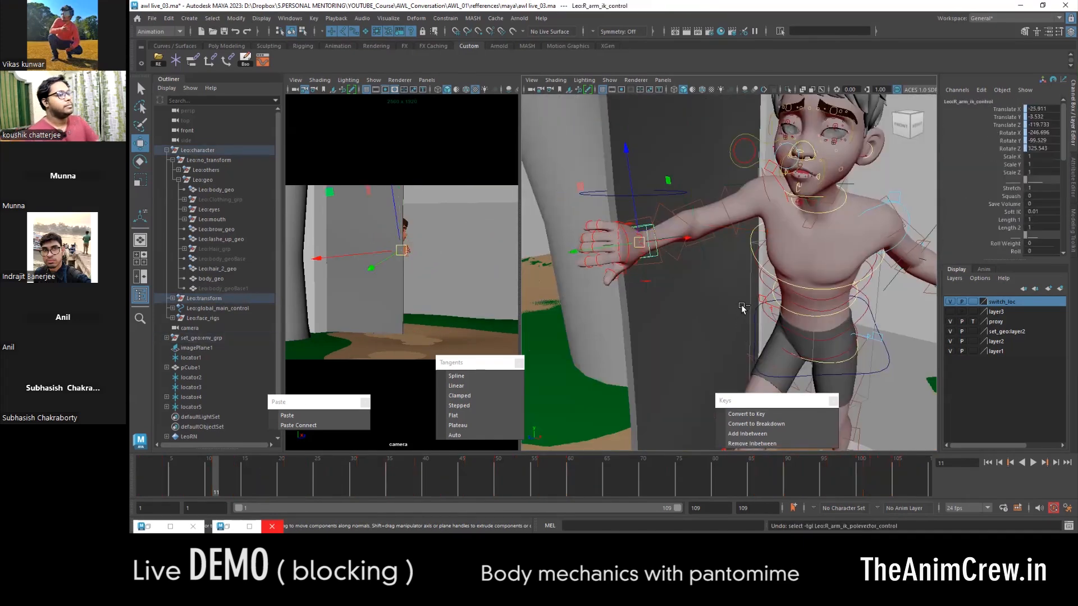
key(ctrl+z)
key(ctrl+z)
key(ctrl+z)
key(ctrl+z)
key(ctrl+z)
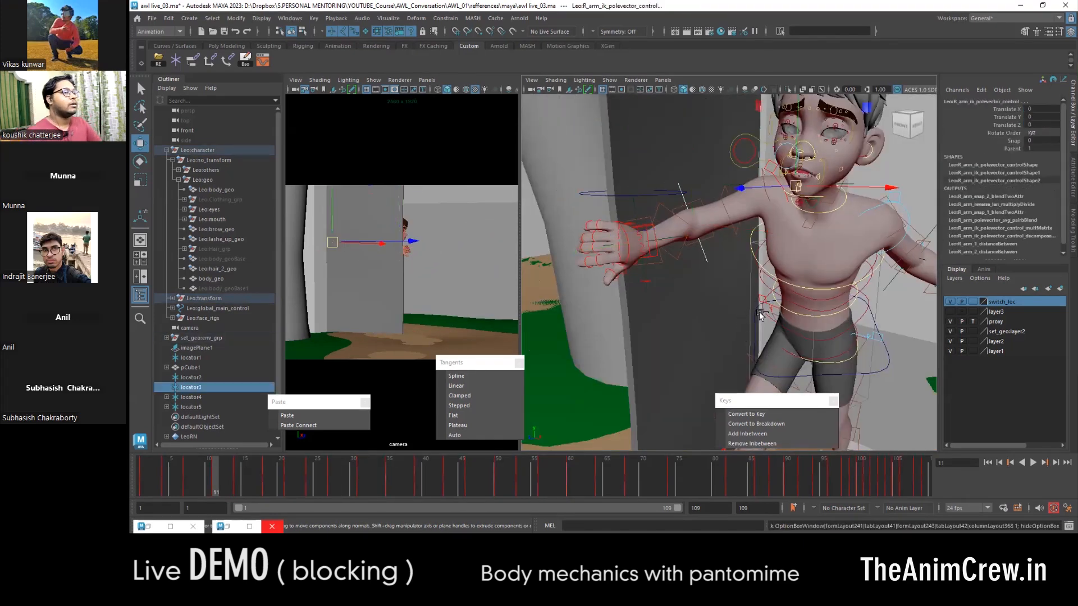
key(ctrl+z)
key(ctrl+z)
key(ctrl+z)
key(ctrl+z)
key(ctrl+z)
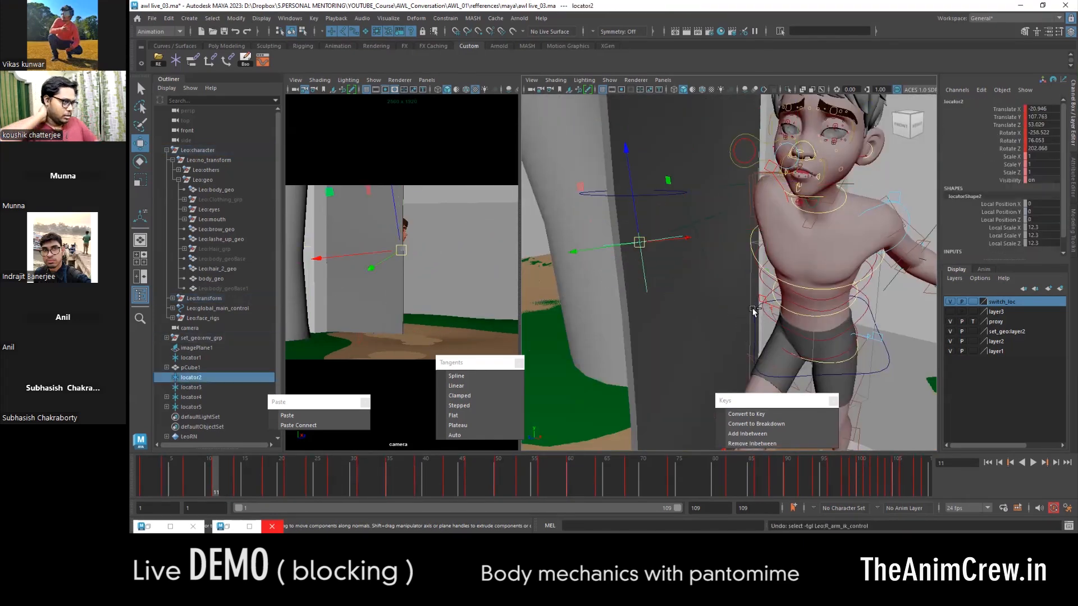
key(ctrl+z)
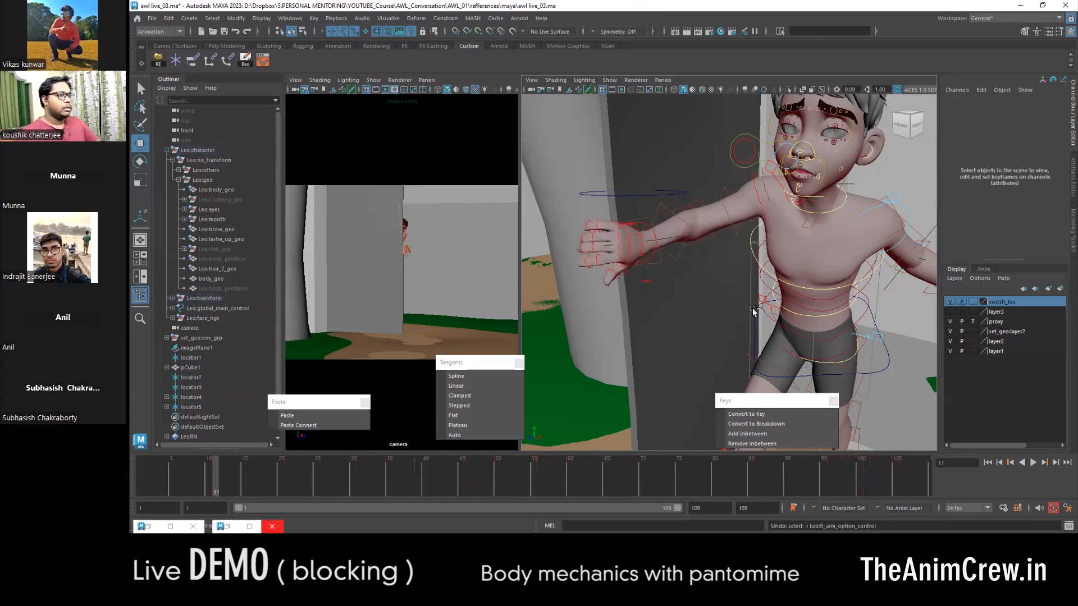
key(ctrl+z)
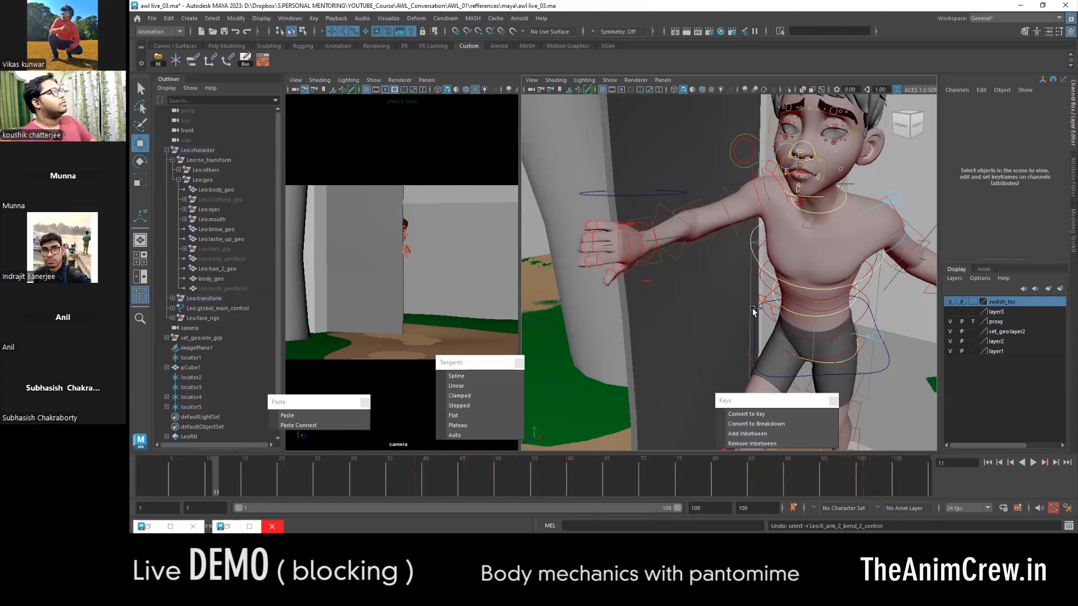
key(ctrl+z)
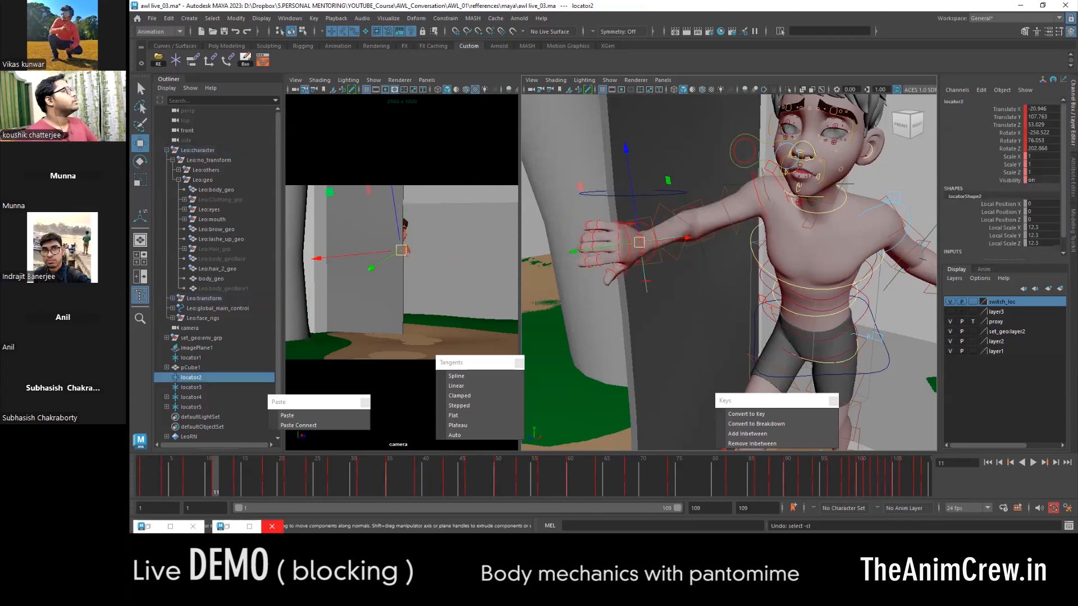